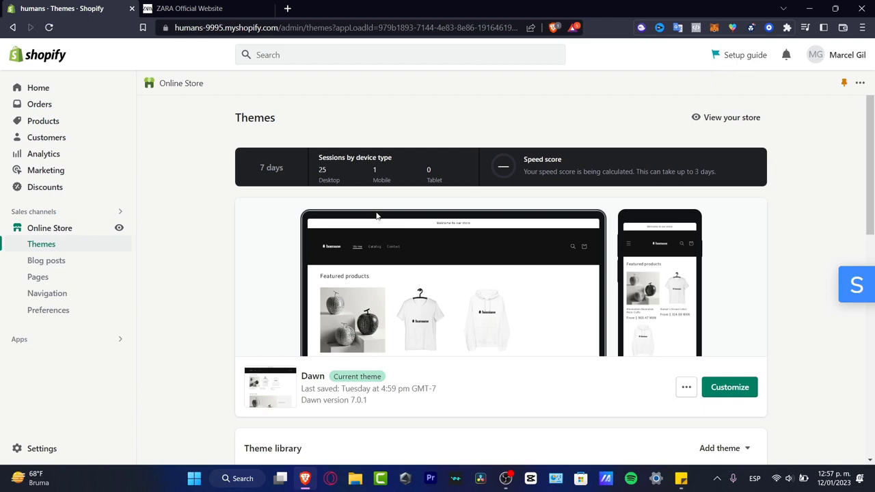
Switch to the ZARA website, browse the country list, and enter the store with México and English selected
{"action": "left_click", "coordinate": [188, 8]}
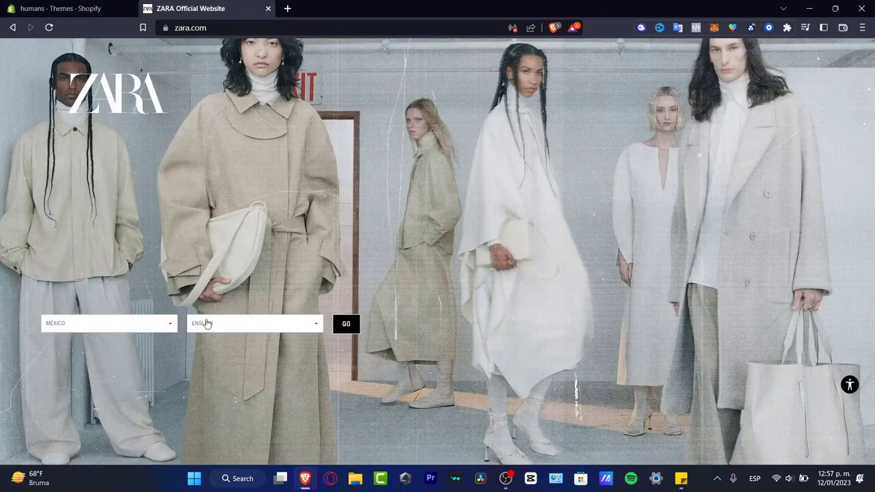
{"action": "left_click", "coordinate": [81, 326]}
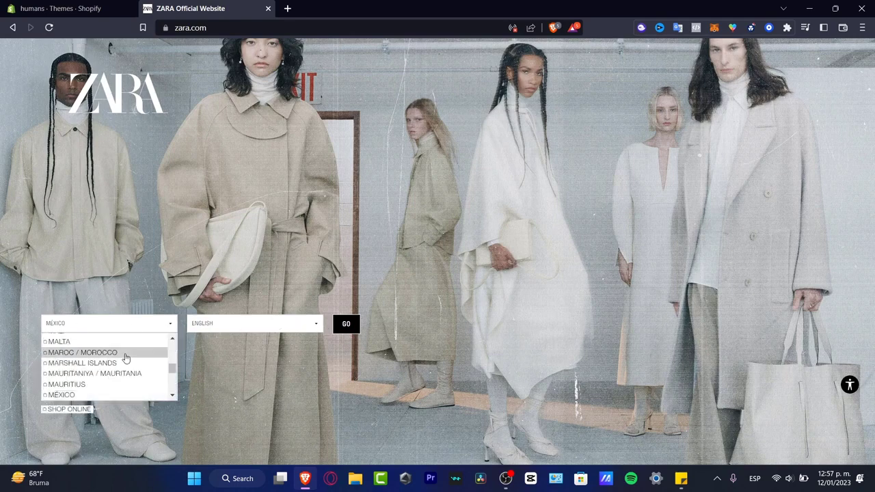
{"action": "scroll", "coordinate": [125, 357], "scroll_direction": "down", "scroll_amount": 15}
{"action": "scroll", "coordinate": [102, 362], "scroll_direction": "up", "scroll_amount": 2}
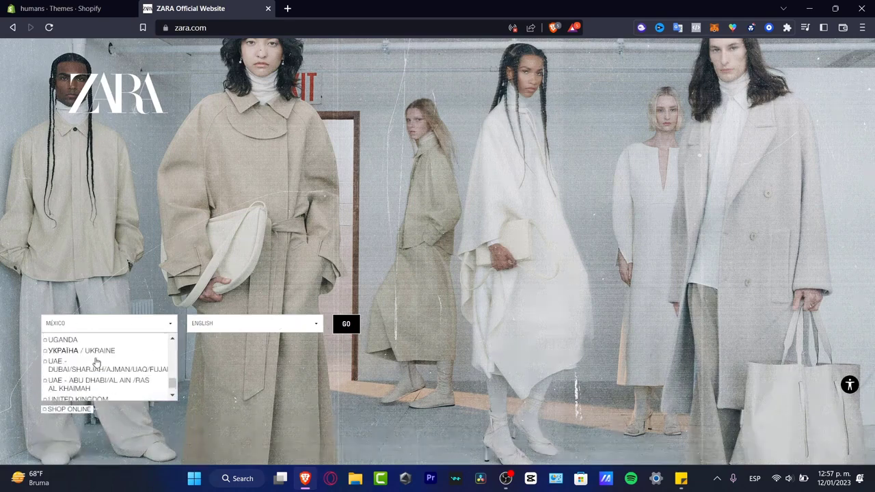
{"action": "scroll", "coordinate": [175, 387], "scroll_direction": "down", "scroll_amount": 3}
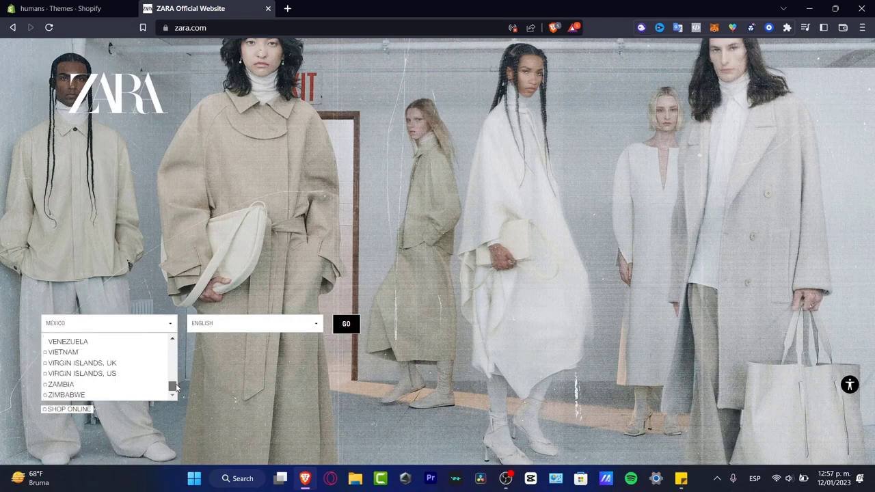
{"action": "left_click", "coordinate": [113, 331]}
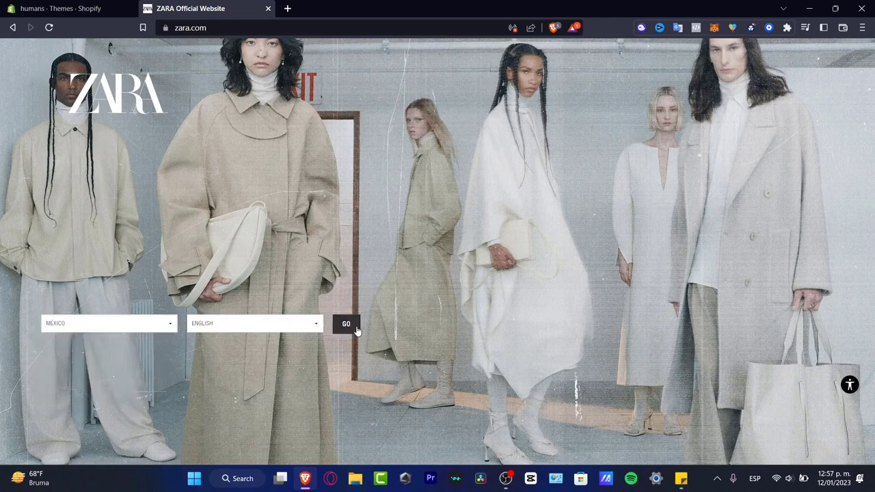
{"action": "left_click", "coordinate": [352, 325]}
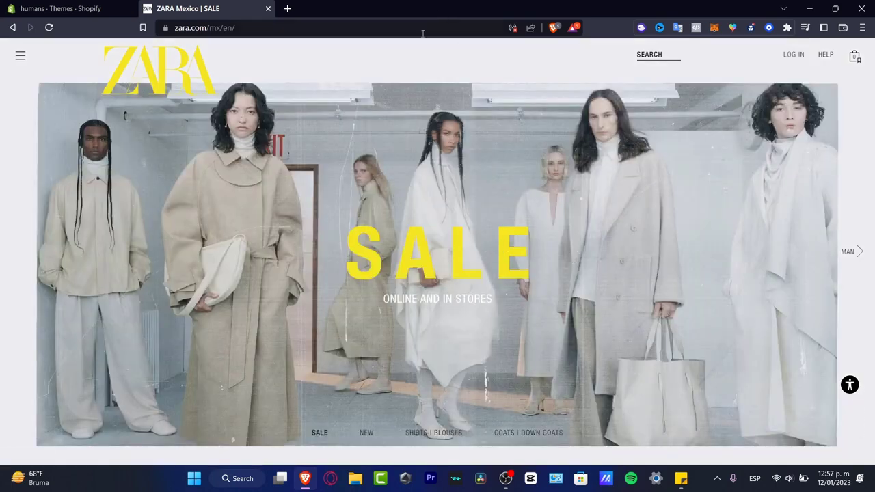
Examine the full-screen category banners and the footer on ZARA's home page
{"action": "scroll", "coordinate": [518, 207], "scroll_direction": "down", "scroll_amount": 1}
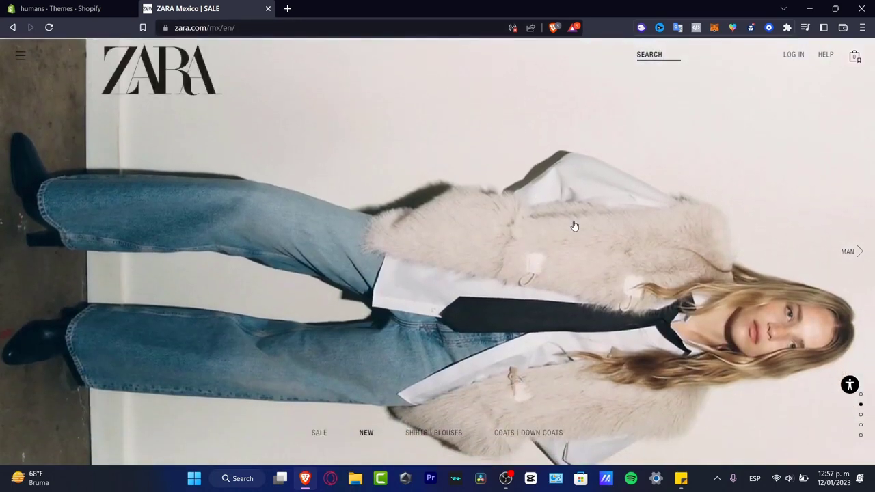
{"action": "scroll", "coordinate": [574, 225], "scroll_direction": "down", "scroll_amount": 3}
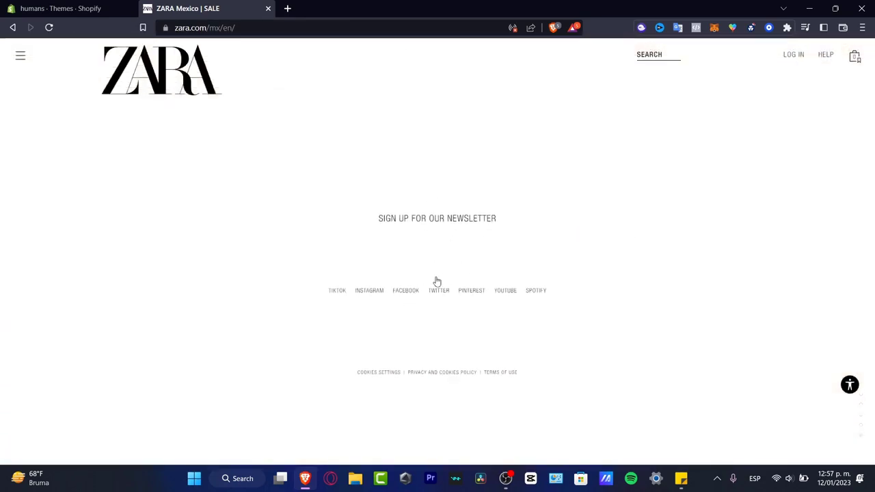
{"action": "scroll", "coordinate": [437, 282], "scroll_direction": "up", "scroll_amount": 4}
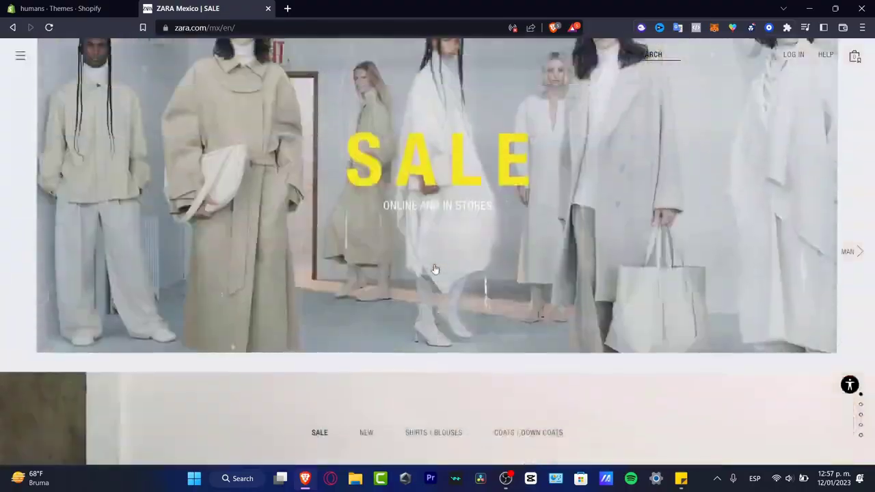
{"action": "scroll", "coordinate": [434, 269], "scroll_direction": "down", "scroll_amount": 2}
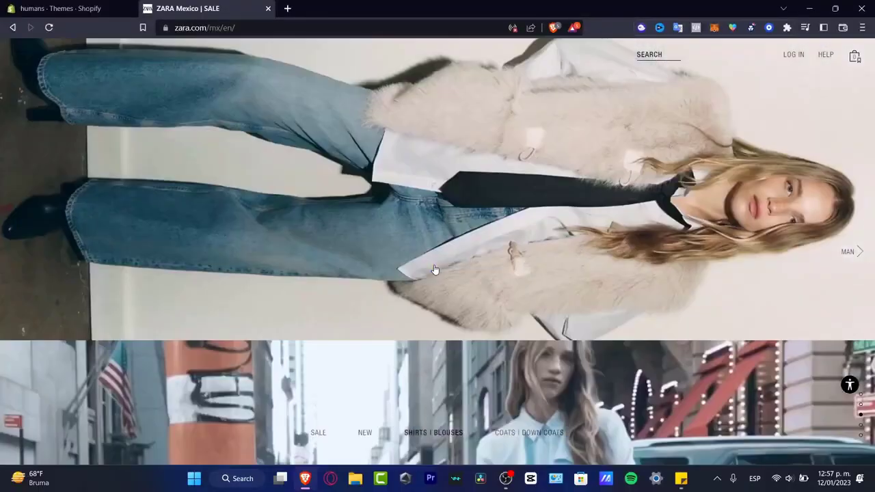
{"action": "scroll", "coordinate": [435, 269], "scroll_direction": "down", "scroll_amount": 1}
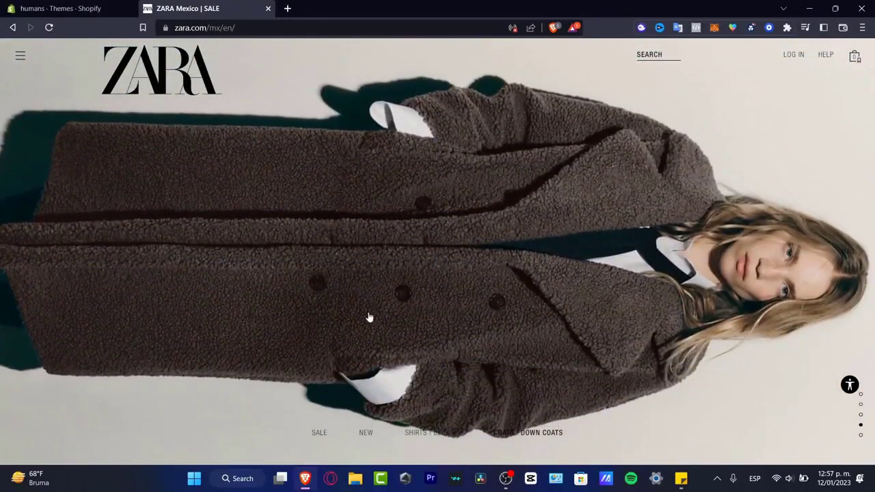
Return to Shopify, open the Dawn theme for customization, and review the home page layout down to the footer
{"action": "left_click", "coordinate": [102, 7]}
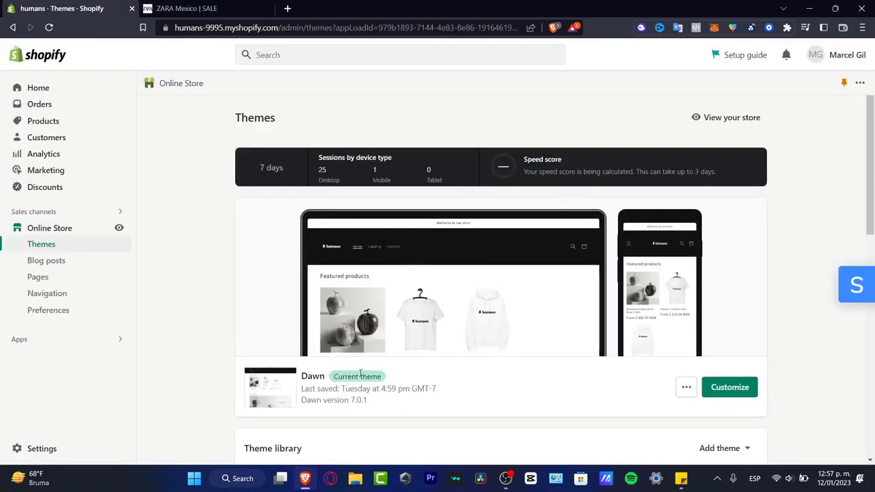
{"action": "left_click", "coordinate": [706, 387]}
{"action": "left_click", "coordinate": [744, 382]}
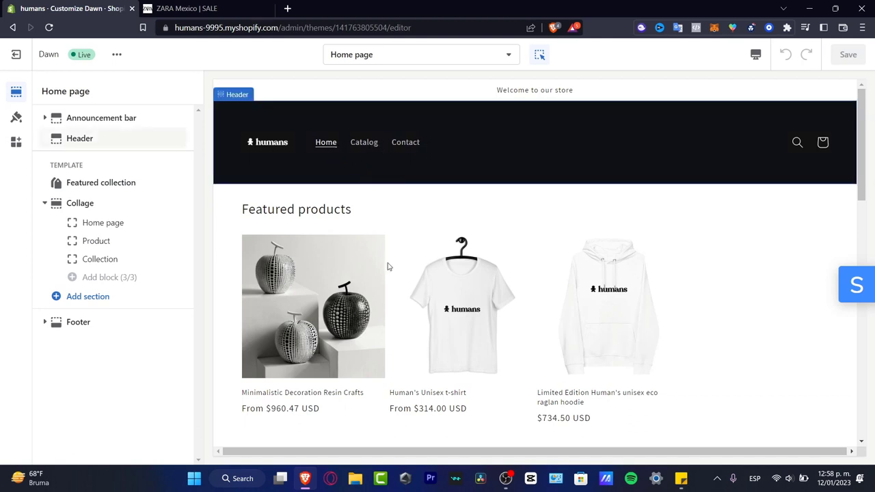
{"action": "scroll", "coordinate": [651, 318], "scroll_direction": "down", "scroll_amount": 5}
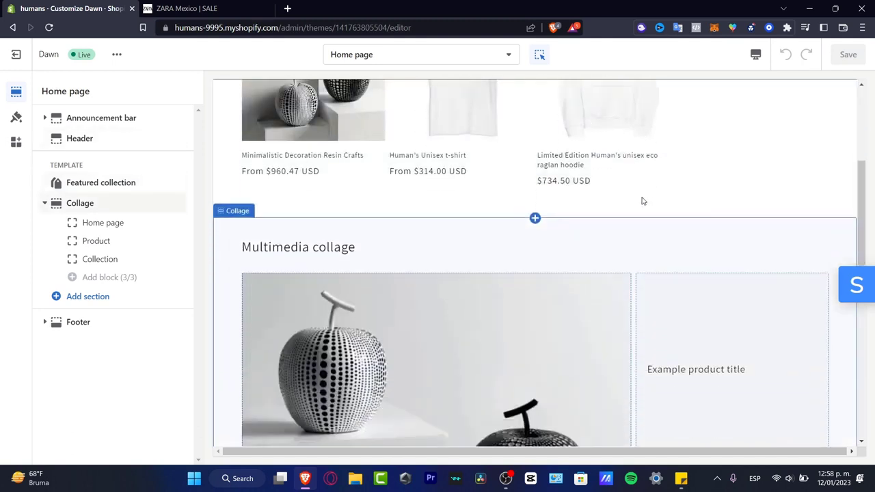
{"action": "scroll", "coordinate": [673, 271], "scroll_direction": "down", "scroll_amount": 8}
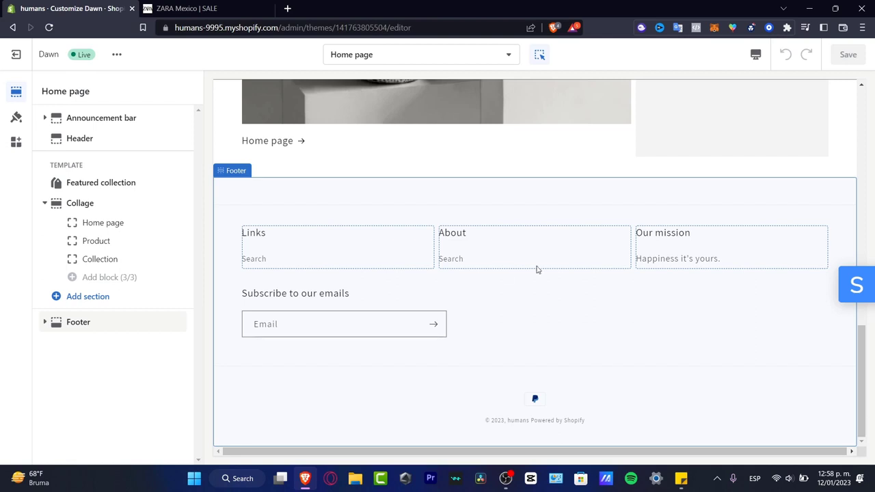
Examine ZARA's footer and open its category navigation menu, and return to the Shopify theme editor
{"action": "key", "text": "ctrl+Tab"}
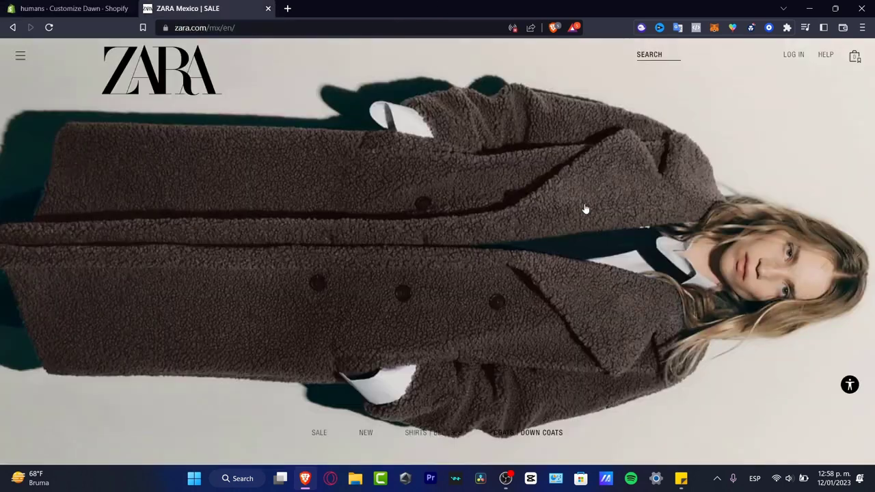
{"action": "scroll", "coordinate": [581, 205], "scroll_direction": "down", "scroll_amount": 4}
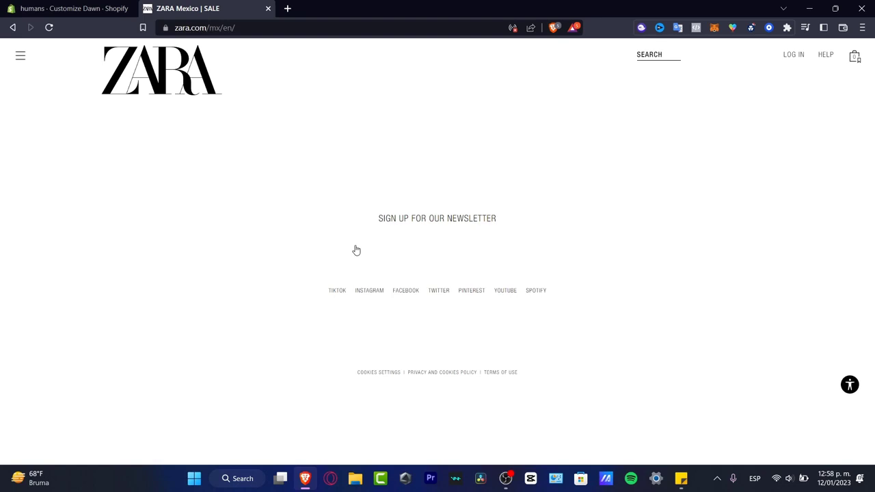
{"action": "left_click", "coordinate": [16, 66]}
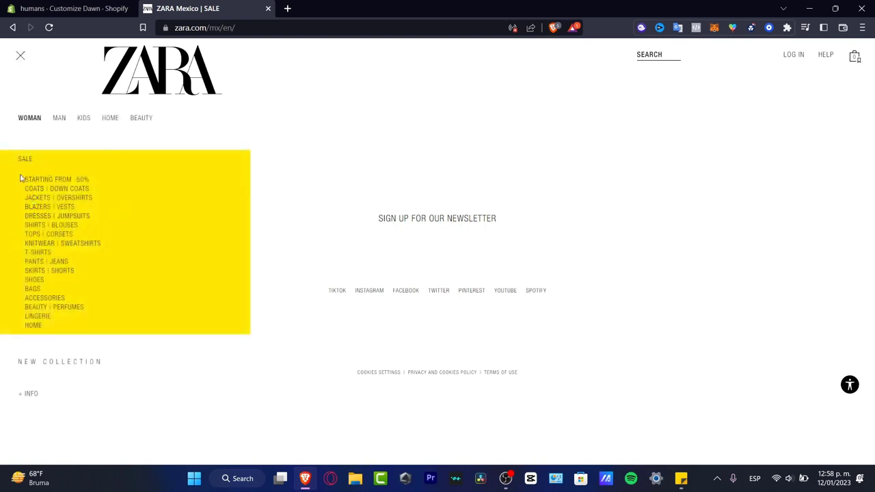
{"action": "left_click", "coordinate": [59, 8]}
{"action": "scroll", "coordinate": [527, 244], "scroll_direction": "up", "scroll_amount": 10}
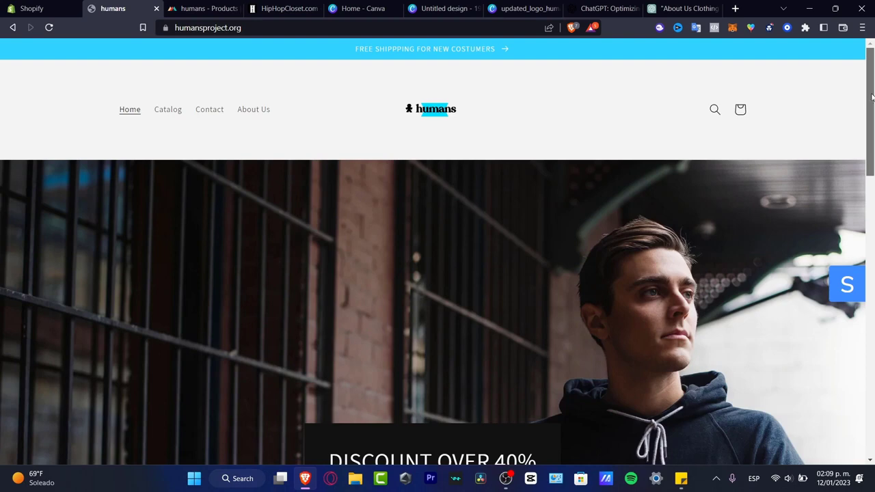
Examine the humans store's live home page header and banner, and read through its About Us page
{"action": "left_click_drag", "start_coordinate": [872, 97], "coordinate": [866, 125]}
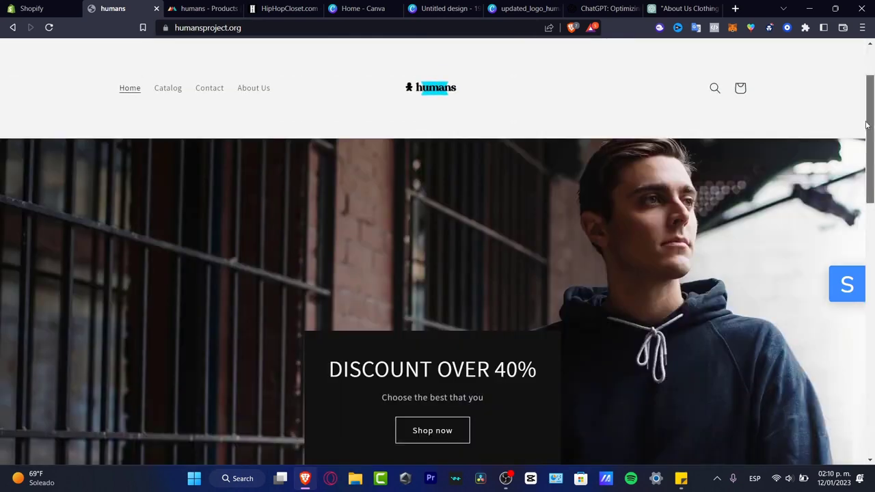
{"action": "left_click", "coordinate": [254, 87]}
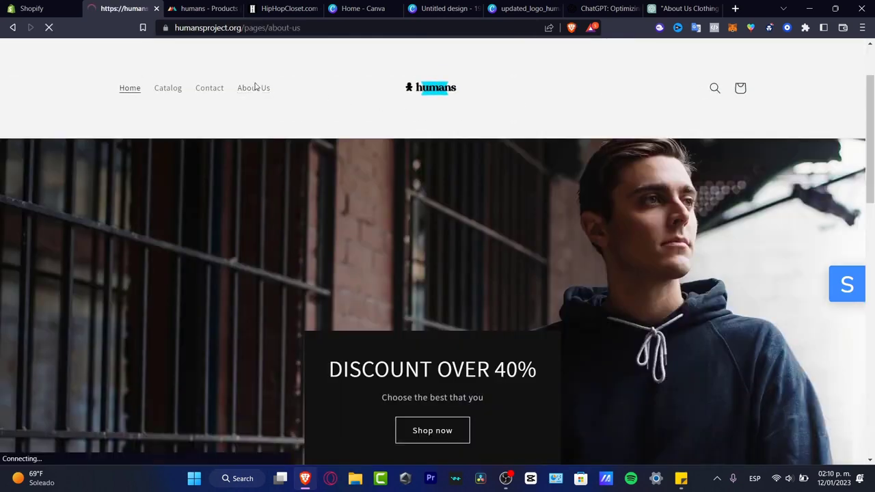
{"action": "scroll", "coordinate": [752, 231], "scroll_direction": "up", "scroll_amount": 5}
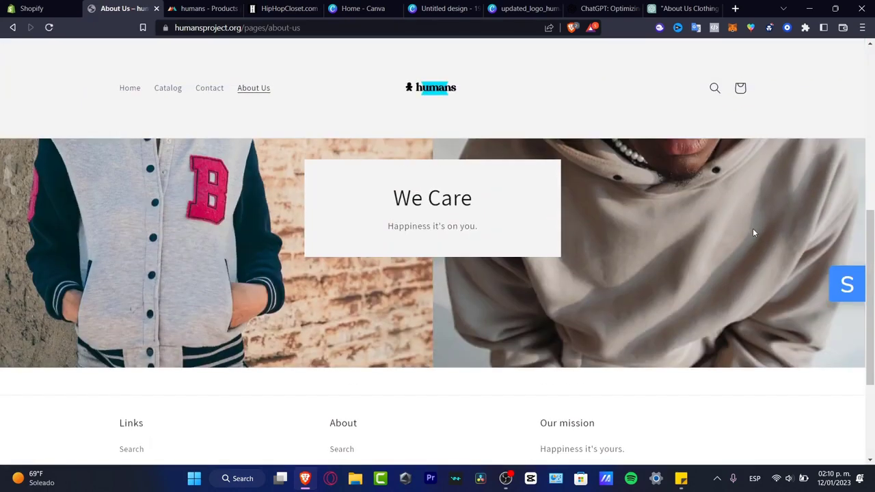
{"action": "scroll", "coordinate": [753, 234], "scroll_direction": "up", "scroll_amount": 4}
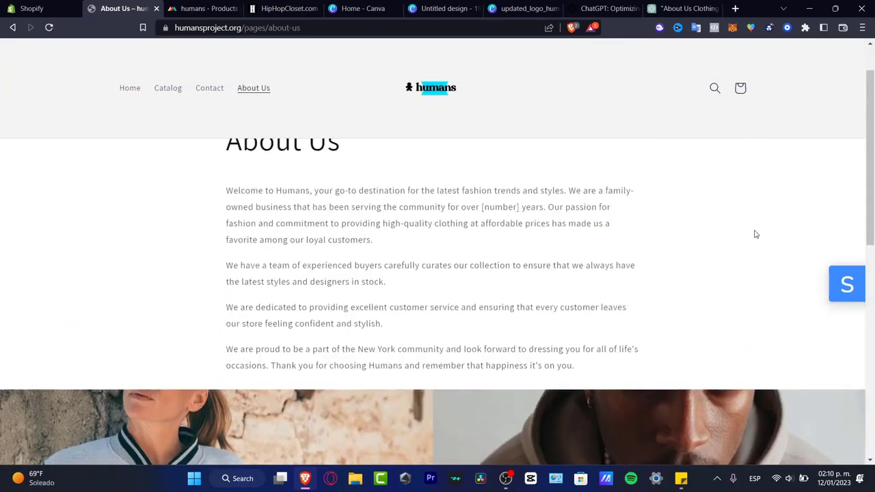
{"action": "scroll", "coordinate": [755, 234], "scroll_direction": "down", "scroll_amount": 8}
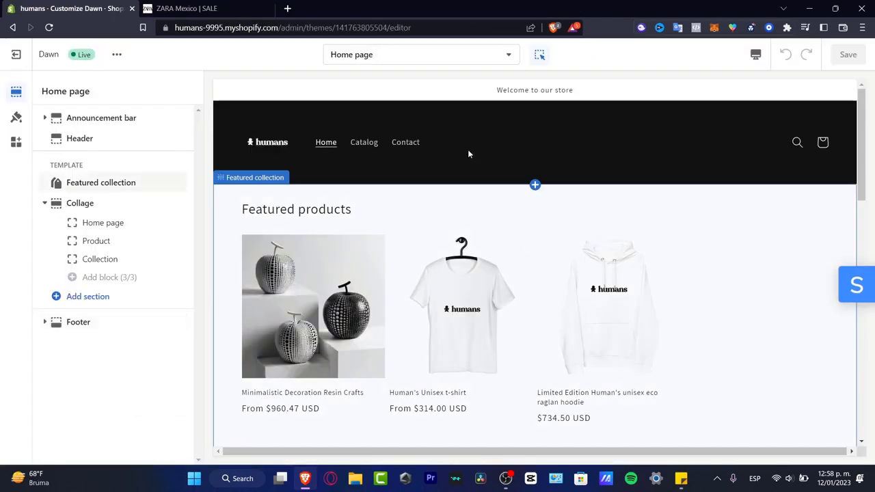
Exit the theme editor and review the plan details and next billing amount in the store's Plan settings, closing the settings when done
{"action": "left_click", "coordinate": [29, 51]}
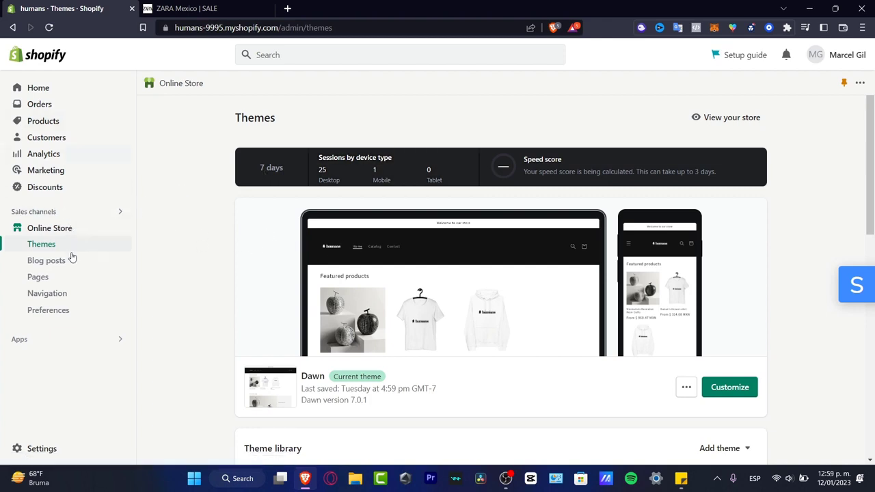
{"action": "left_click", "coordinate": [53, 445]}
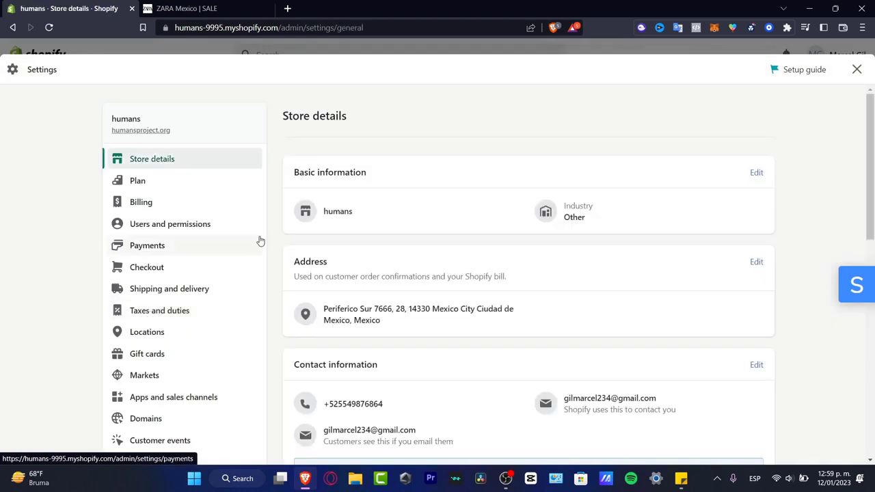
{"action": "left_click", "coordinate": [172, 179]}
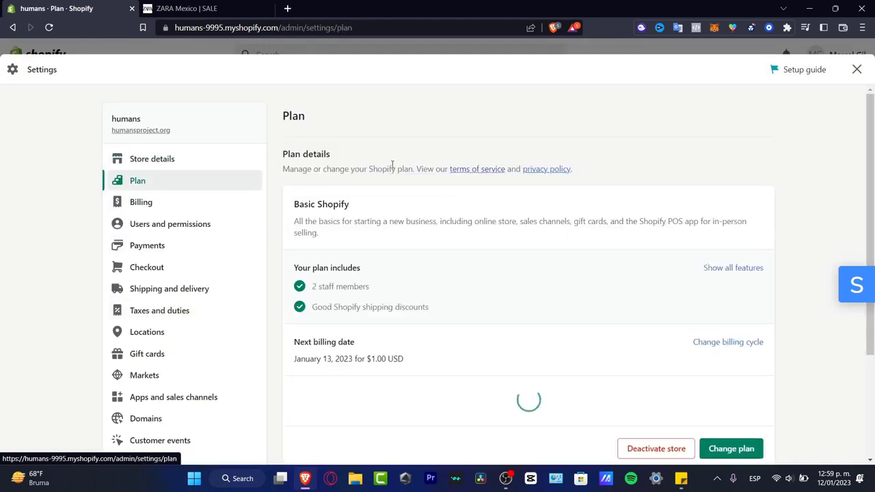
{"action": "scroll", "coordinate": [474, 313], "scroll_direction": "down", "scroll_amount": 3}
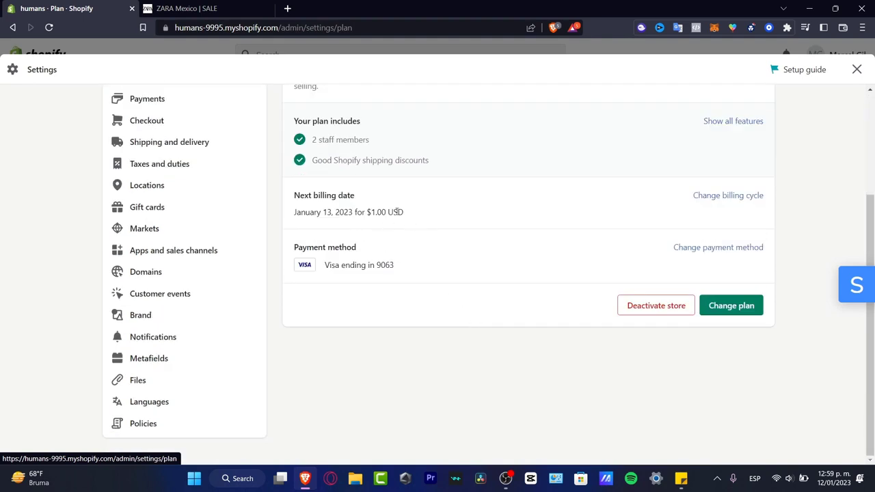
{"action": "left_click_drag", "start_coordinate": [408, 215], "coordinate": [366, 213]}
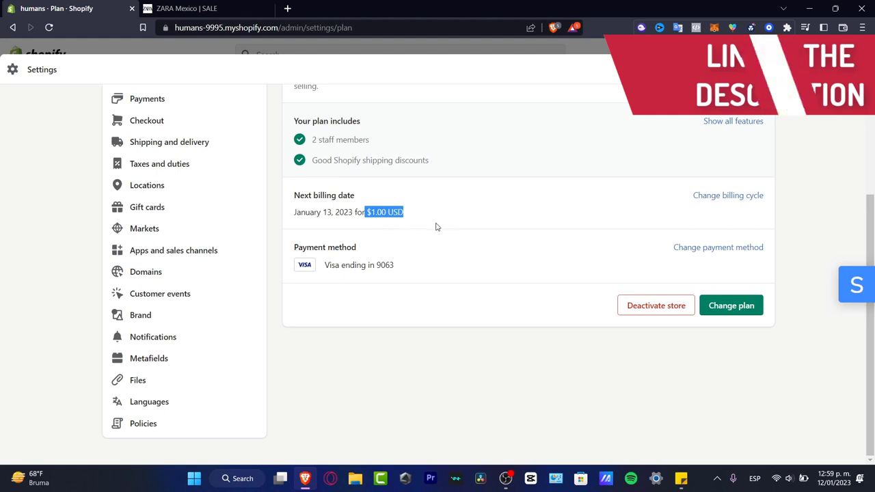
{"action": "scroll", "coordinate": [489, 222], "scroll_direction": "up", "scroll_amount": 2}
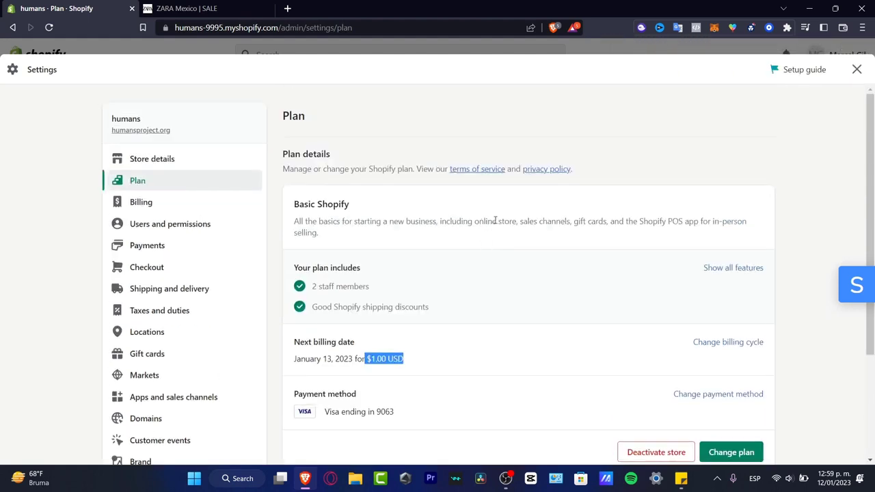
{"action": "left_click", "coordinate": [381, 49]}
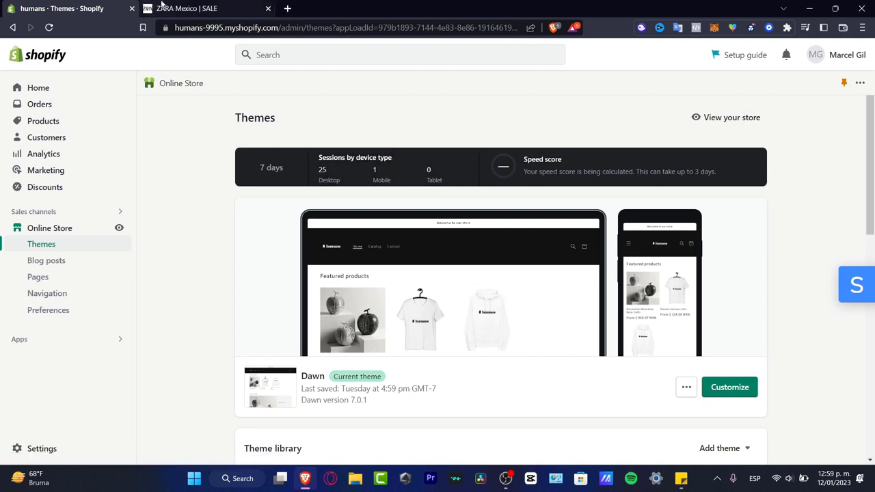
Switch back to the ZARA website, close its navigation menu, and look through the home page from the SALE banner to the footer
{"action": "left_click", "coordinate": [198, 9]}
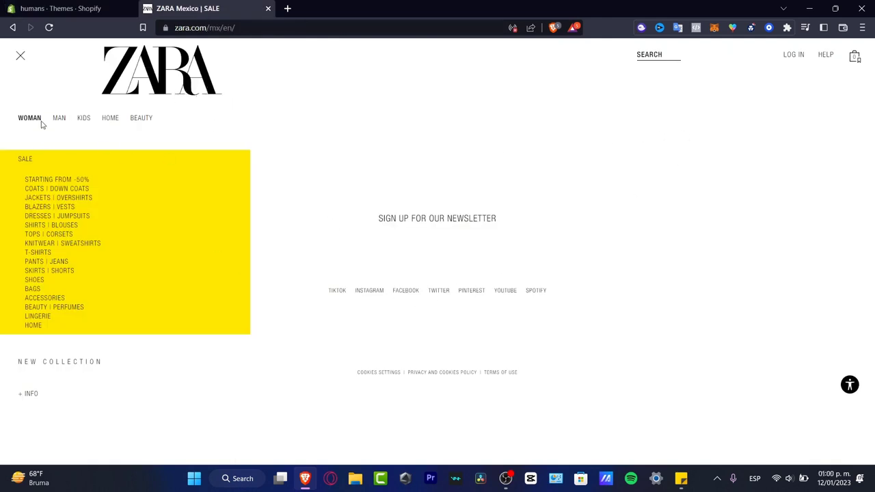
{"action": "left_click", "coordinate": [20, 56]}
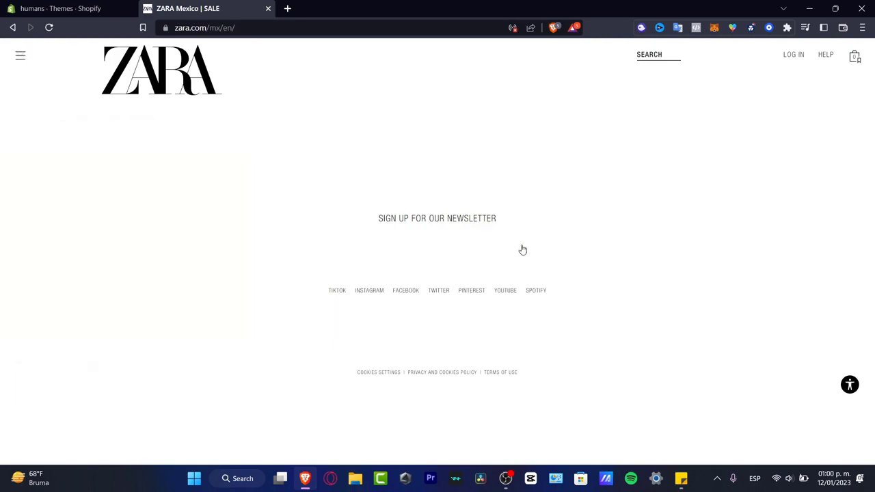
{"action": "scroll", "coordinate": [492, 235], "scroll_direction": "up", "scroll_amount": 3}
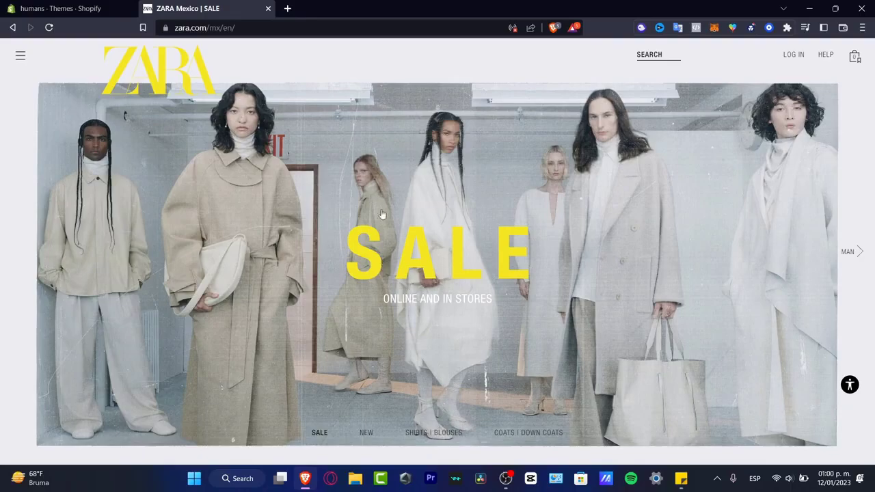
{"action": "scroll", "coordinate": [537, 254], "scroll_direction": "down", "scroll_amount": 5}
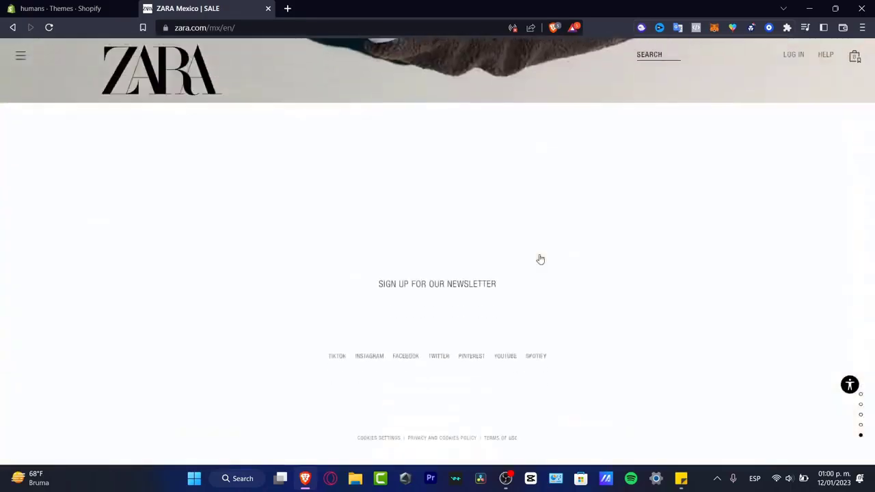
Look through ZARA's home page banners again and compare the site with the Dawn theme preview on the Shopify Themes page
{"action": "scroll", "coordinate": [540, 259], "scroll_direction": "up", "scroll_amount": 1}
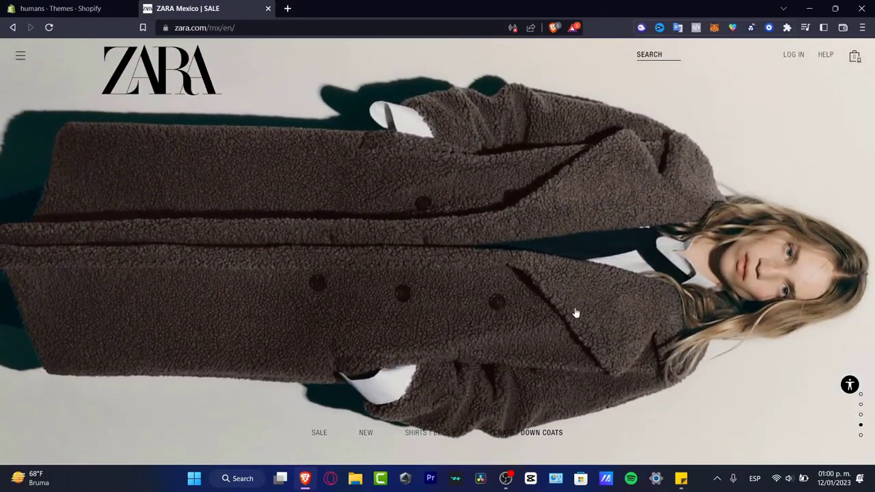
{"action": "scroll", "coordinate": [574, 313], "scroll_direction": "up", "scroll_amount": 2}
{"action": "scroll", "coordinate": [569, 313], "scroll_direction": "down", "scroll_amount": 1}
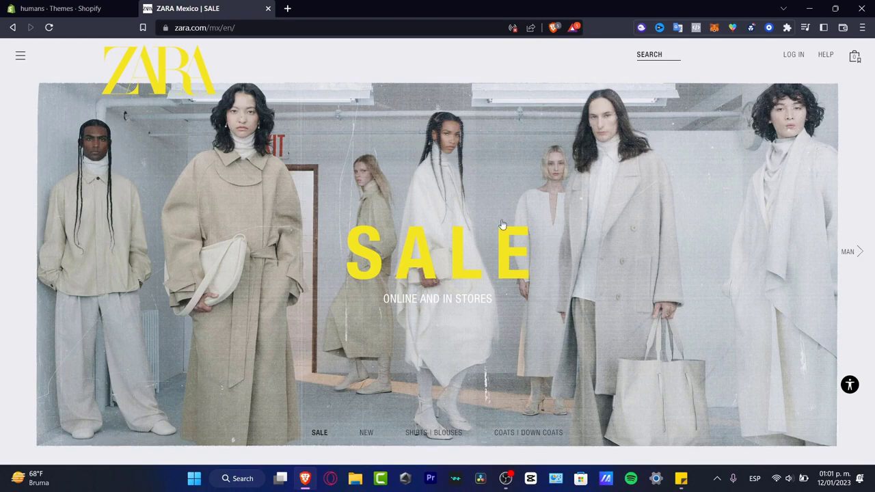
{"action": "left_click", "coordinate": [84, 8]}
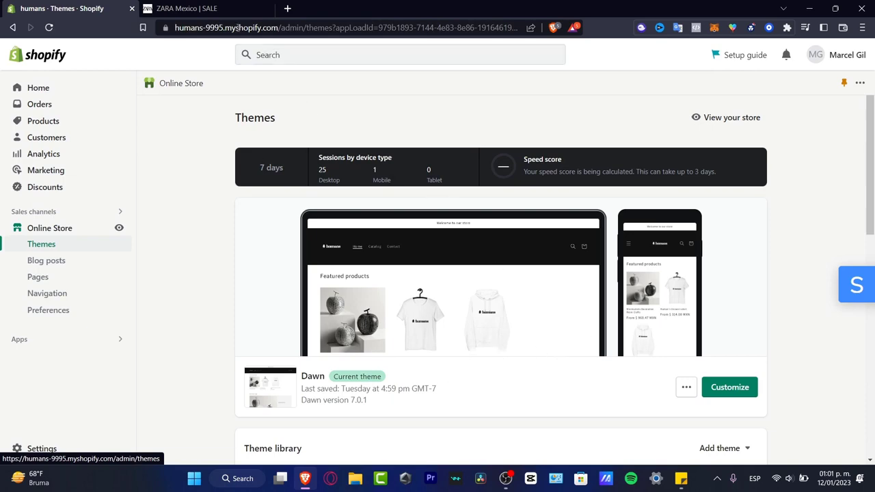
{"action": "left_click", "coordinate": [194, 8]}
{"action": "left_click", "coordinate": [75, 8]}
{"action": "left_click", "coordinate": [192, 8]}
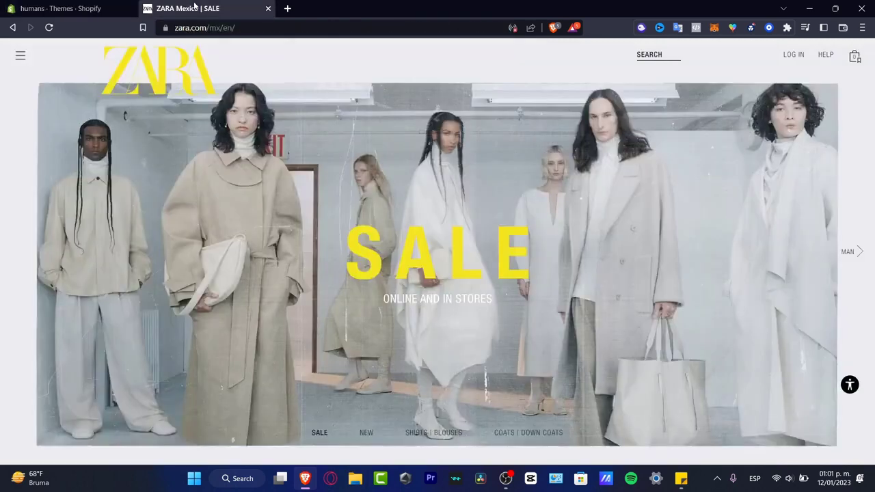
{"action": "left_click", "coordinate": [72, 8]}
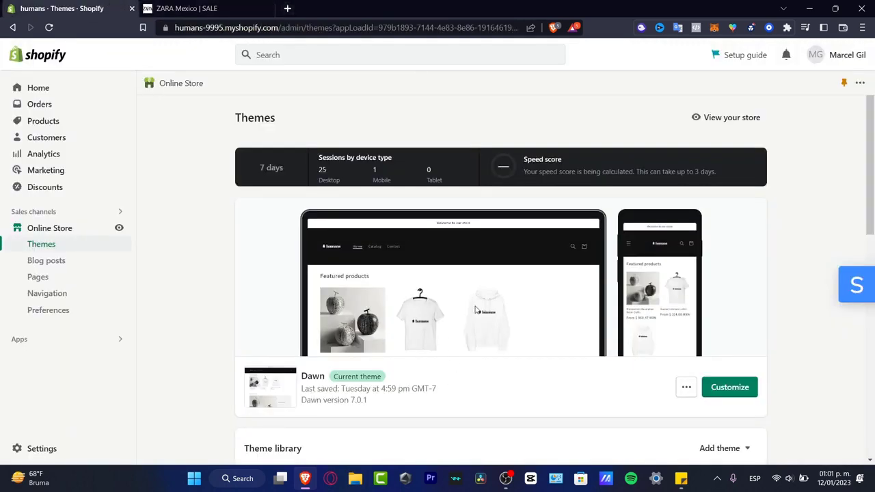
{"action": "left_click", "coordinate": [205, 9]}
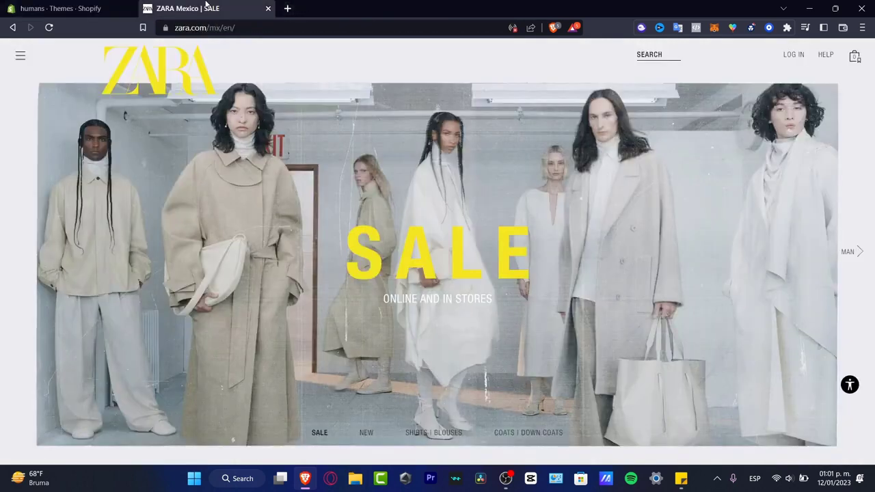
{"action": "left_click", "coordinate": [87, 5]}
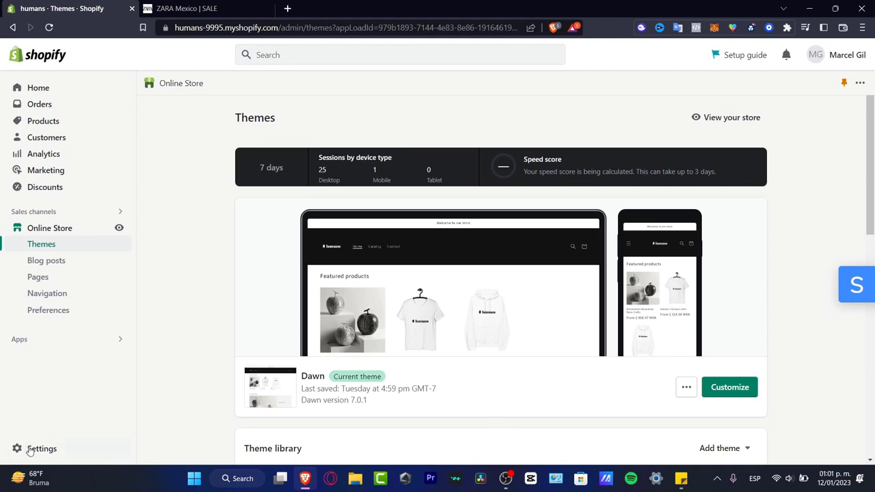
Open the Brand section of the humans store's settings
{"action": "left_click", "coordinate": [31, 450]}
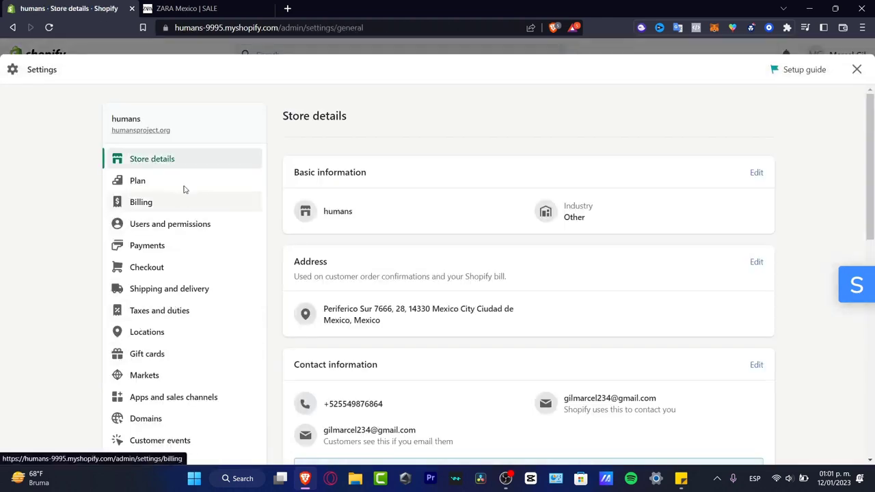
{"action": "scroll", "coordinate": [205, 248], "scroll_direction": "down", "scroll_amount": 3}
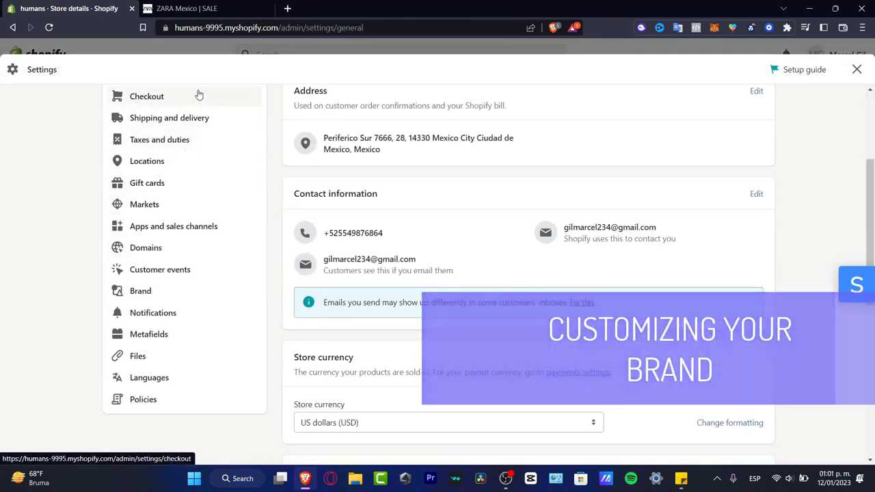
{"action": "scroll", "coordinate": [195, 110], "scroll_direction": "down", "scroll_amount": 5}
{"action": "scroll", "coordinate": [199, 186], "scroll_direction": "up", "scroll_amount": 5}
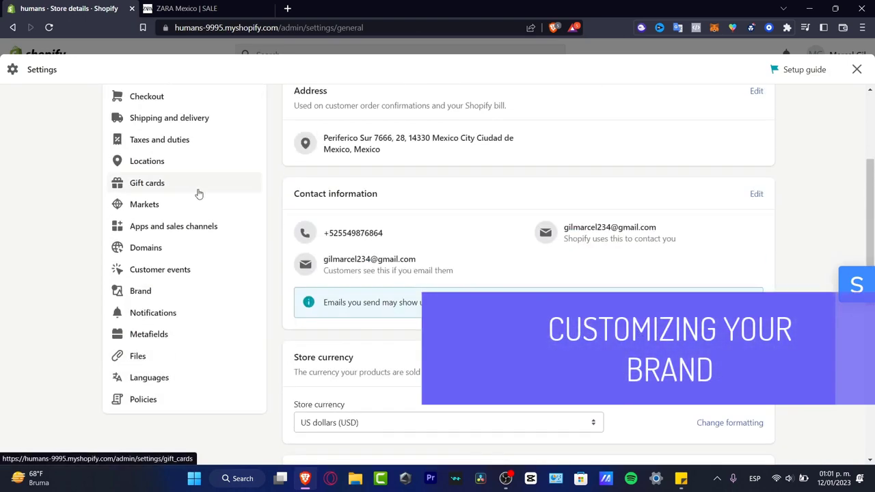
{"action": "left_click", "coordinate": [149, 292]}
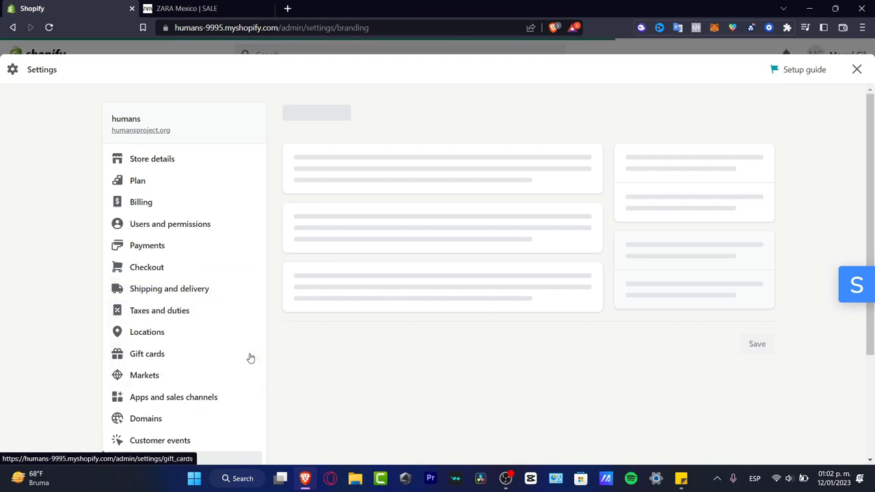
Review the store's brand assets, from the logos and colors through the cover image, slogan and short description to the social links
{"action": "scroll", "coordinate": [184, 357], "scroll_direction": "down", "scroll_amount": 2}
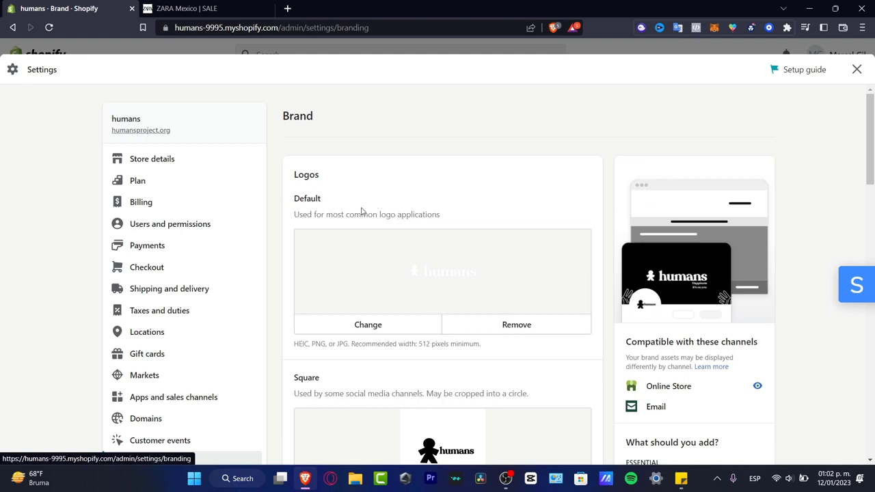
{"action": "scroll", "coordinate": [464, 315], "scroll_direction": "down", "scroll_amount": 3}
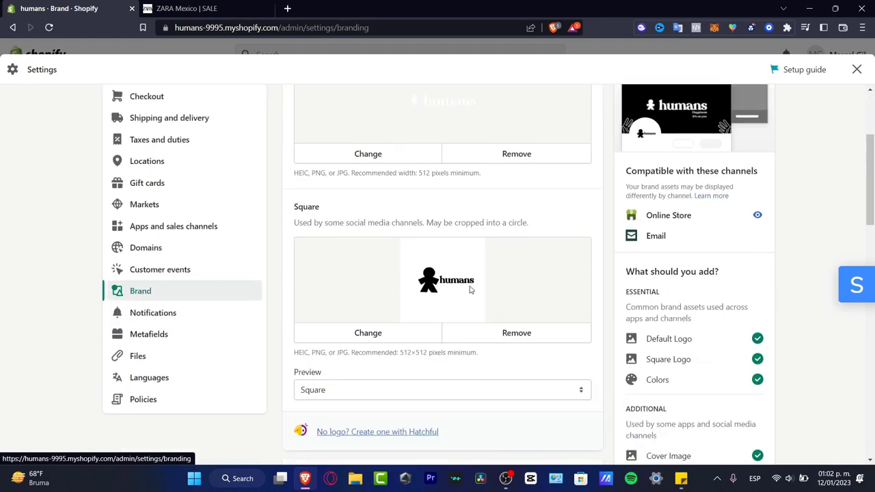
{"action": "scroll", "coordinate": [559, 306], "scroll_direction": "down", "scroll_amount": 3}
{"action": "scroll", "coordinate": [343, 373], "scroll_direction": "down", "scroll_amount": 3}
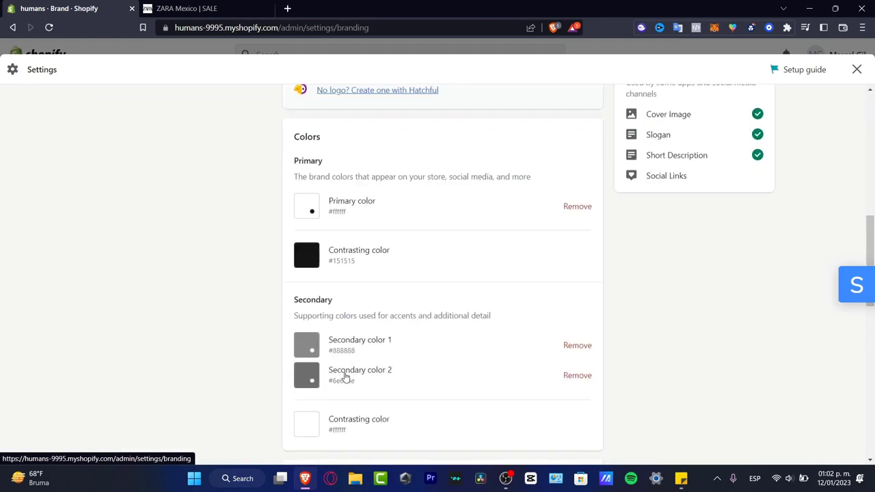
{"action": "scroll", "coordinate": [381, 373], "scroll_direction": "down", "scroll_amount": 3}
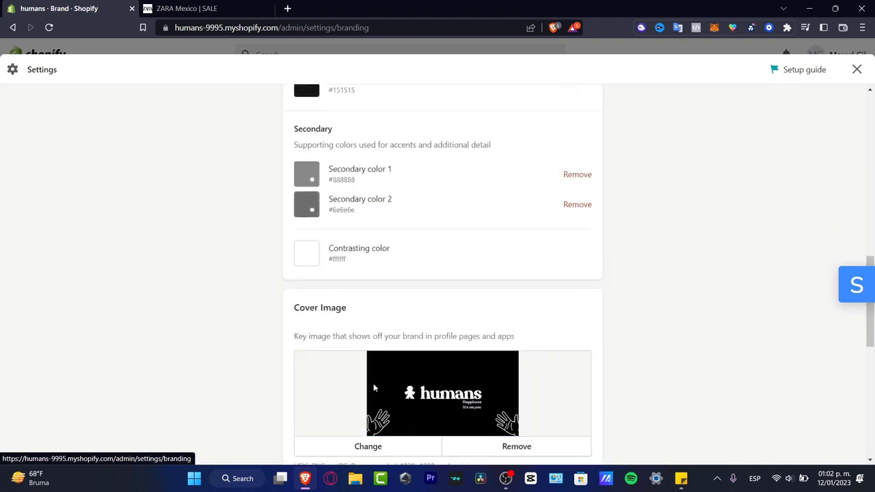
{"action": "scroll", "coordinate": [432, 388], "scroll_direction": "down", "scroll_amount": 6}
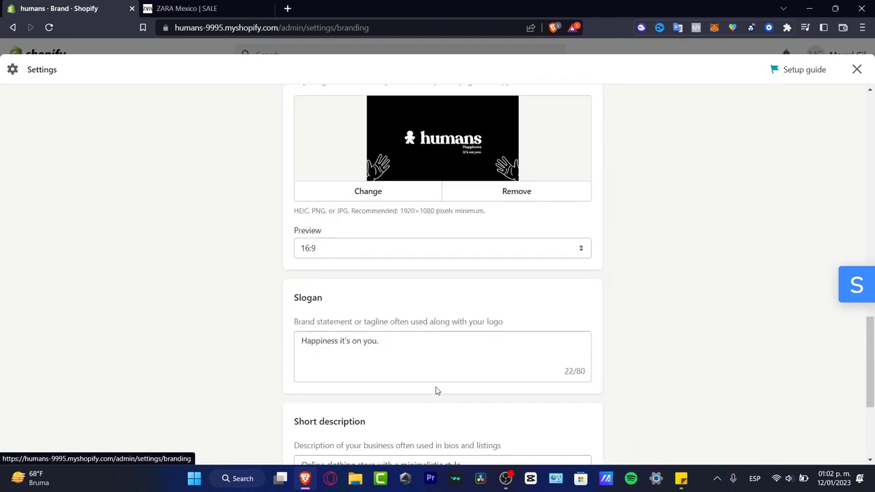
{"action": "scroll", "coordinate": [451, 331], "scroll_direction": "down", "scroll_amount": 2}
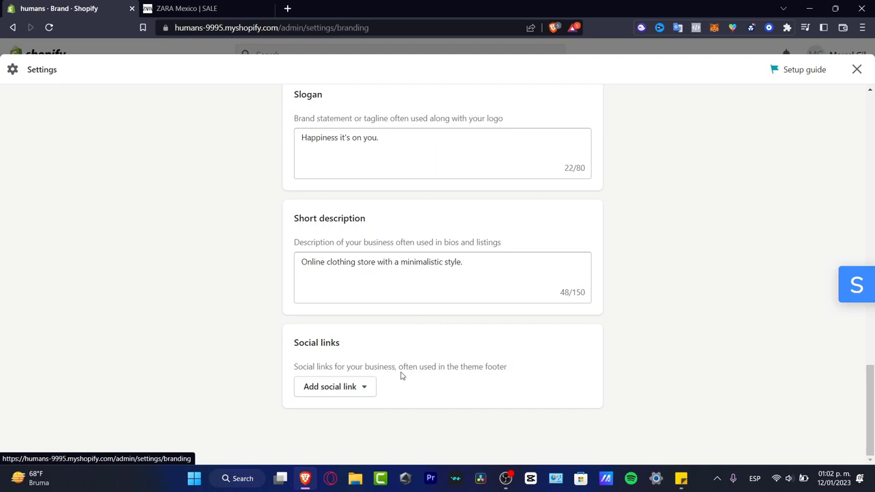
{"action": "scroll", "coordinate": [459, 268], "scroll_direction": "up", "scroll_amount": 15}
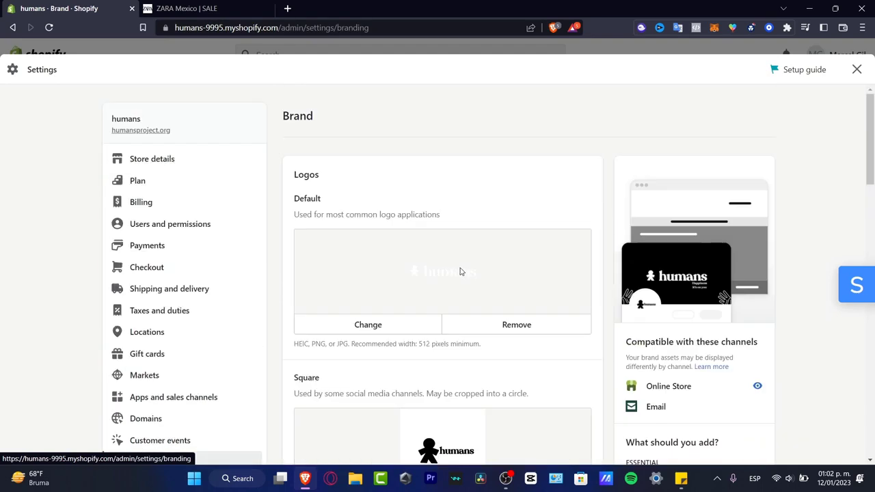
Open Canva in a new browser tab and create a blank custom-size design of 2000 × 2000 px
{"action": "left_click", "coordinate": [287, 8]}
{"action": "type", "text": "canv"}
{"action": "key", "text": "Return"}
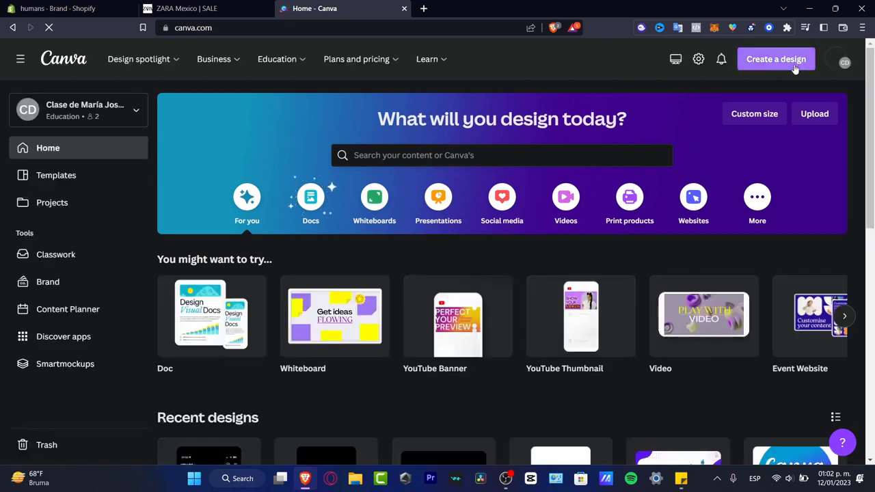
{"action": "left_click", "coordinate": [763, 64]}
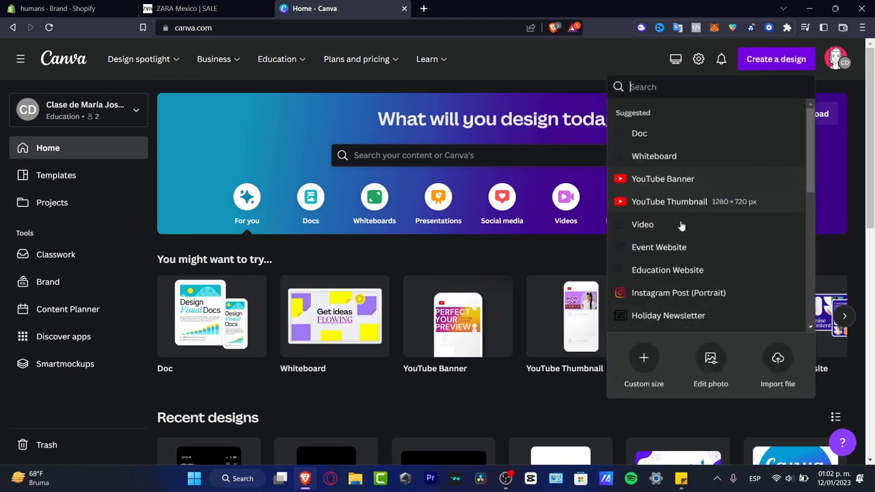
{"action": "left_click", "coordinate": [643, 362]}
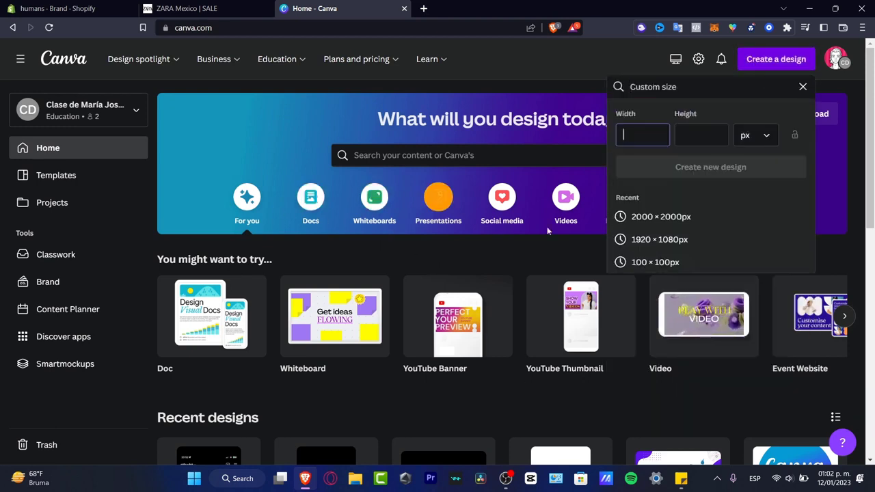
{"action": "left_click", "coordinate": [665, 219]}
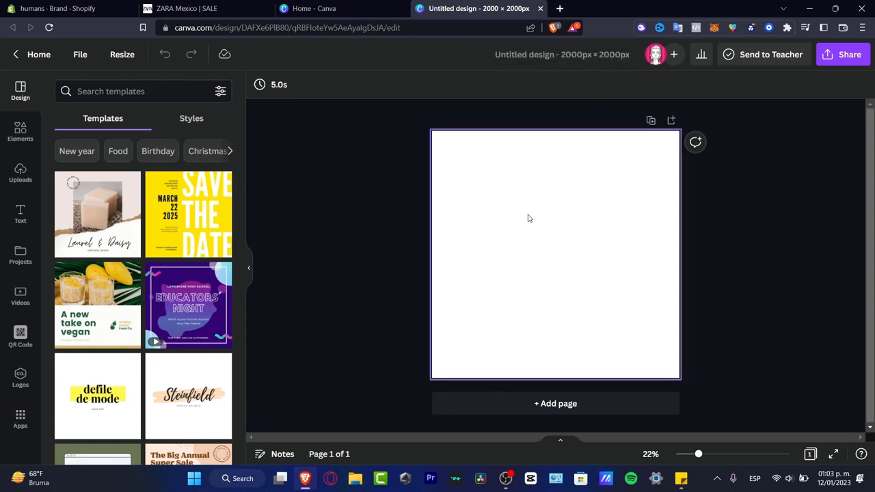
Name the new design updated_logo_humans and display the uploaded images
{"action": "left_click", "coordinate": [522, 60]}
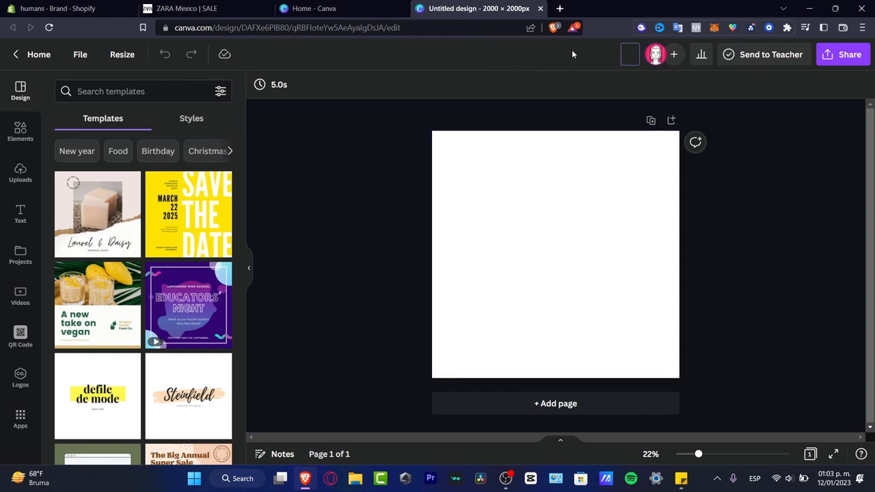
{"action": "type", "text": "updated_logo_humans"}
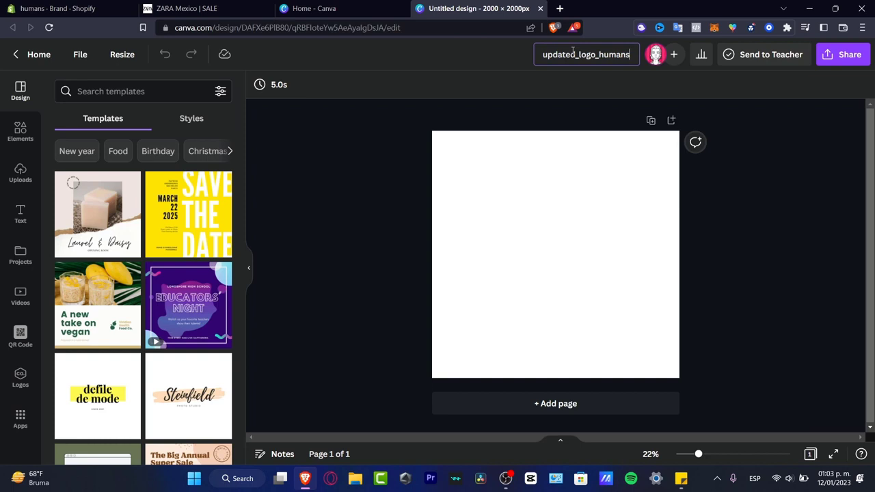
{"action": "key", "text": "Return"}
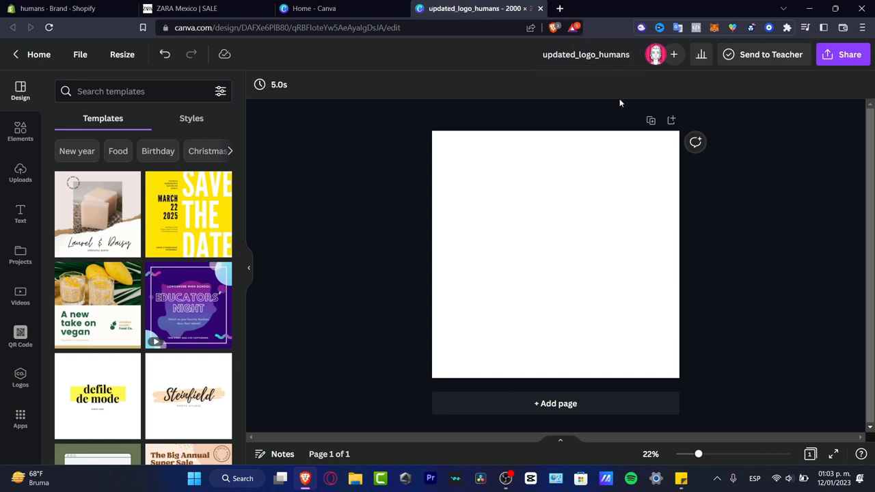
{"action": "left_click", "coordinate": [19, 171]}
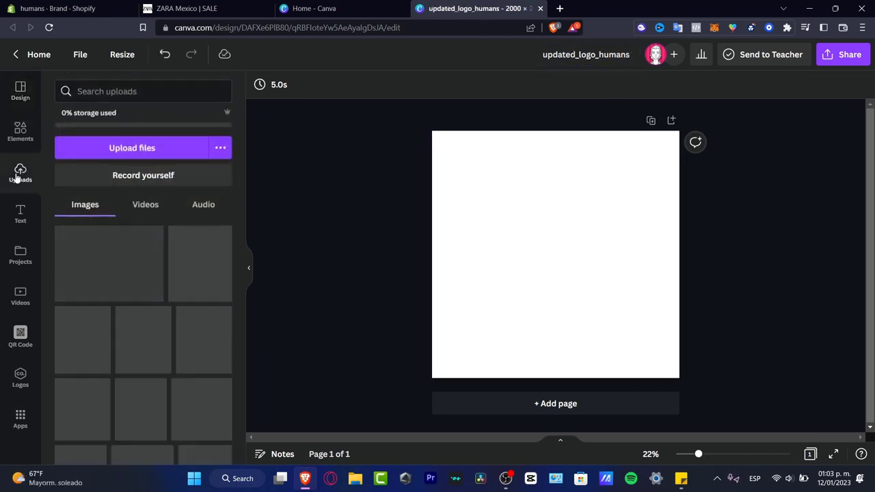
{"action": "left_click", "coordinate": [148, 149]}
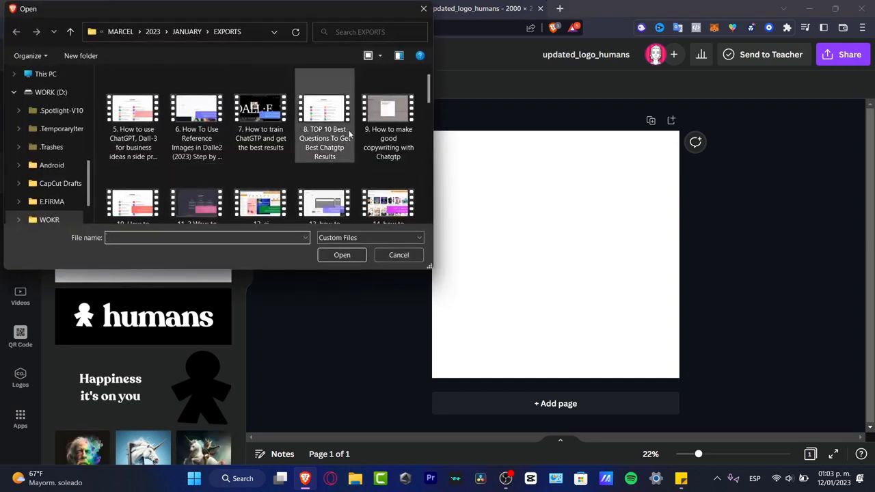
{"action": "left_click", "coordinate": [41, 92]}
{"action": "scroll", "coordinate": [26, 130], "scroll_direction": "up", "scroll_amount": 3}
{"action": "scroll", "coordinate": [26, 130], "scroll_direction": "up", "scroll_amount": 5}
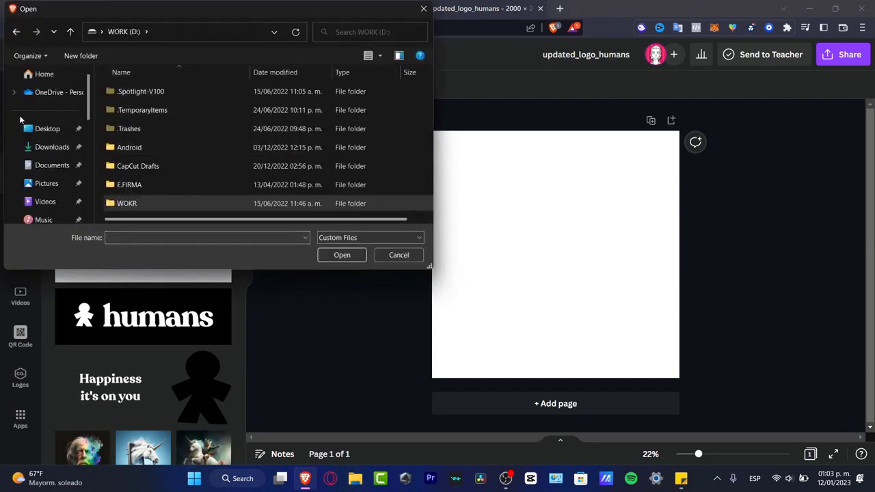
{"action": "left_click", "coordinate": [62, 146]}
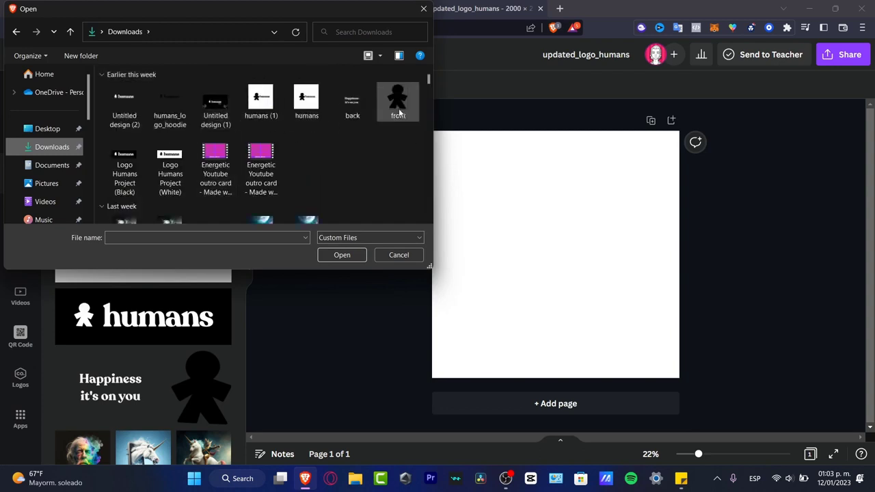
{"action": "left_click", "coordinate": [397, 255]}
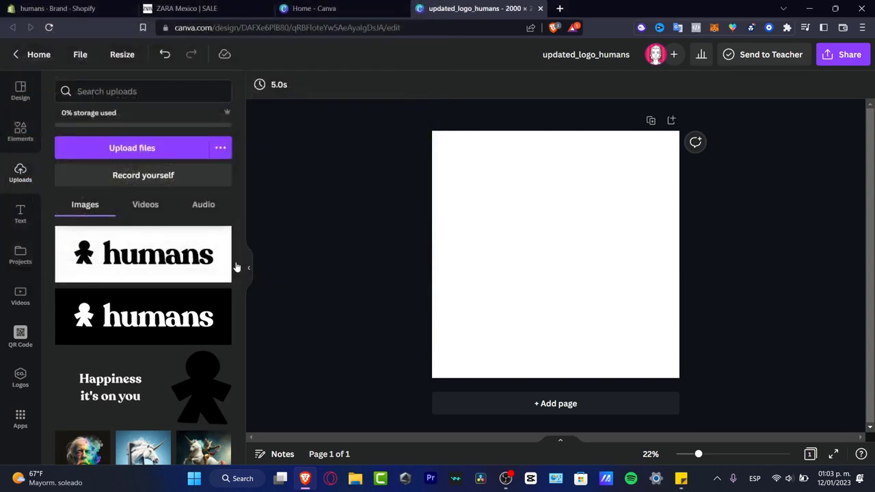
Place the uploaded black-on-white humans logo on the canvas, enlarge it to the full page width and center it vertically
{"action": "left_click", "coordinate": [134, 265]}
{"action": "left_click_drag", "start_coordinate": [574, 269], "coordinate": [535, 287]}
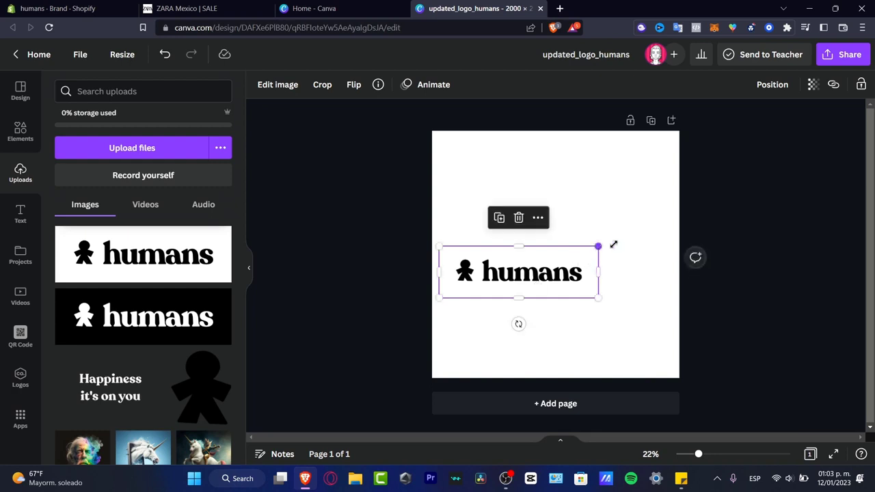
{"action": "left_click_drag", "start_coordinate": [613, 244], "coordinate": [679, 220]}
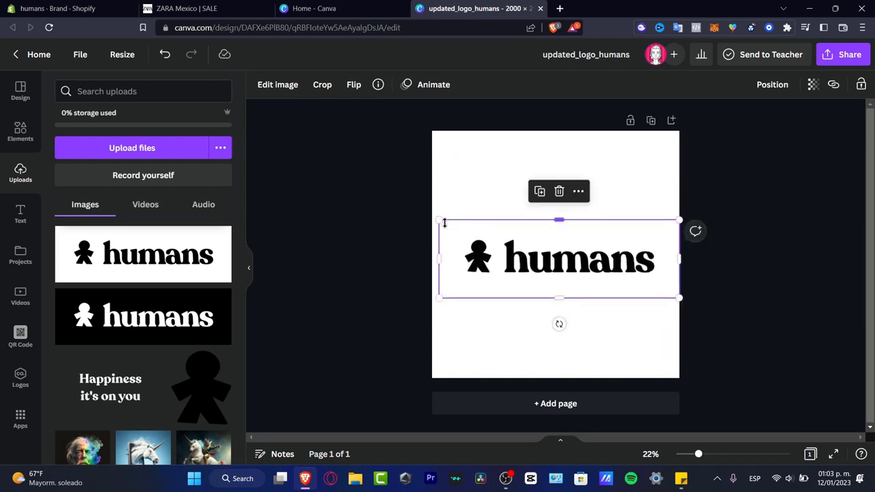
{"action": "left_click_drag", "start_coordinate": [439, 220], "coordinate": [432, 219]}
{"action": "mouse_move", "coordinate": [568, 275]}
{"action": "left_mouse_down"}
{"action": "mouse_move", "coordinate": [568, 255]}
{"action": "mouse_move", "coordinate": [567, 267]}
{"action": "left_mouse_up"}
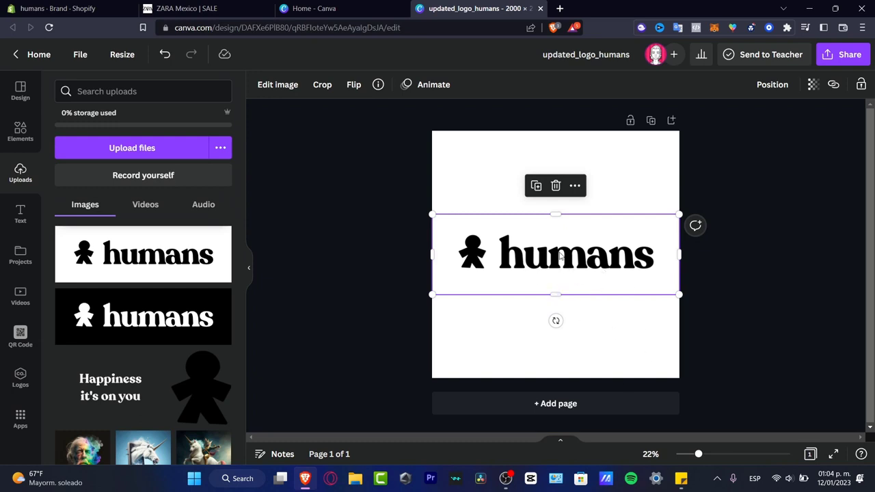
Add a circle shape from the lines and shapes elements to the middle of the logo design
{"action": "left_click", "coordinate": [20, 130]}
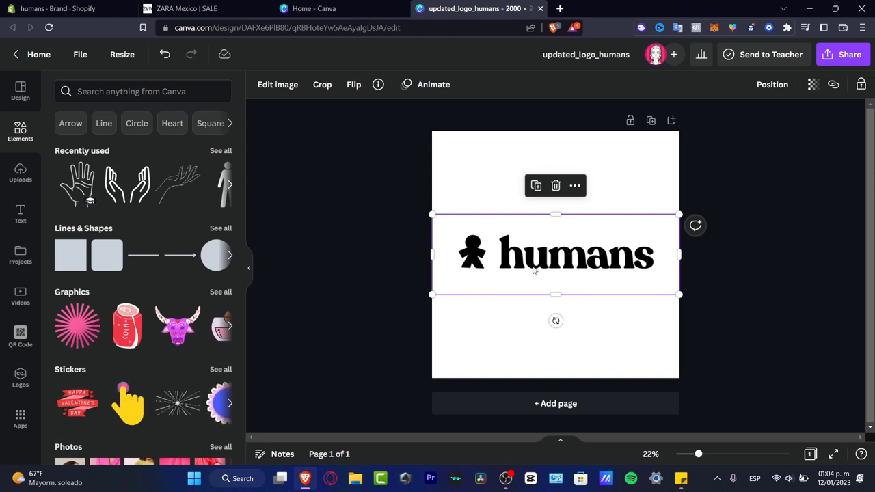
{"action": "left_click", "coordinate": [214, 257]}
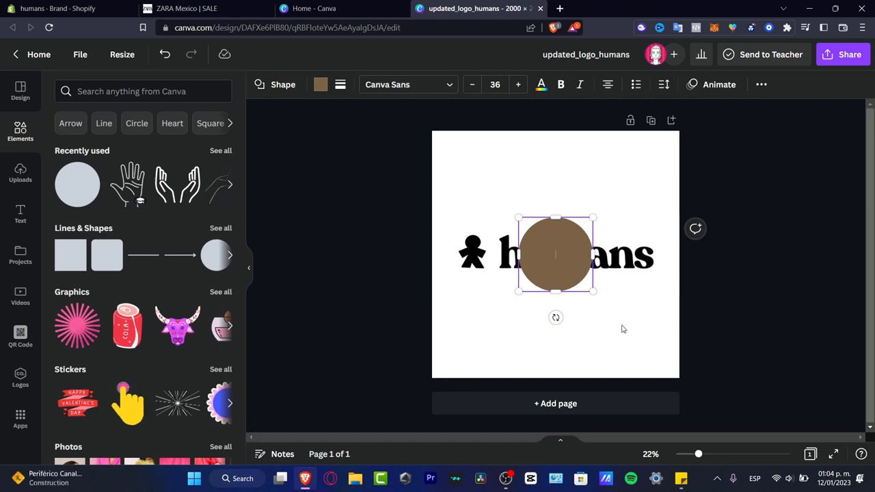
Recolour the circle to bright orange-red #FF4500
{"action": "mouse_move", "coordinate": [567, 270]}
{"action": "left_mouse_down"}
{"action": "mouse_move", "coordinate": [598, 266]}
{"action": "mouse_move", "coordinate": [559, 268]}
{"action": "mouse_move", "coordinate": [567, 269]}
{"action": "left_mouse_up"}
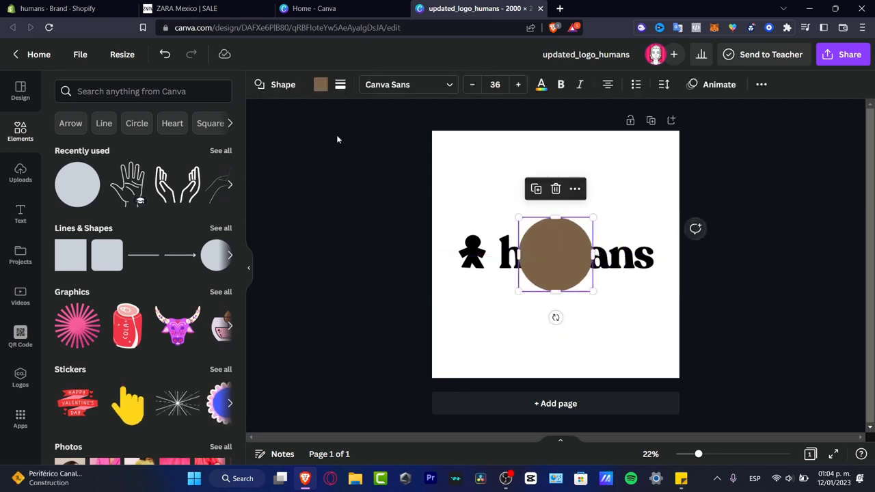
{"action": "left_click", "coordinate": [319, 84]}
{"action": "left_click", "coordinate": [68, 145]}
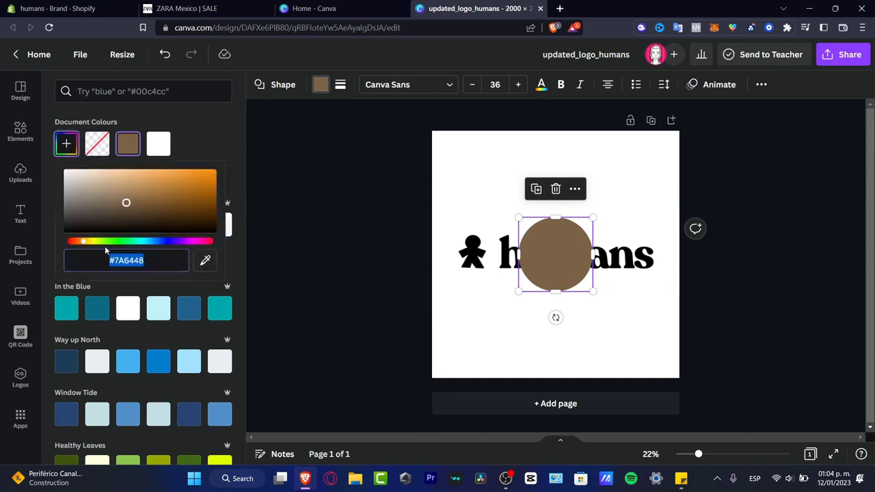
{"action": "left_click_drag", "start_coordinate": [84, 244], "coordinate": [77, 246]}
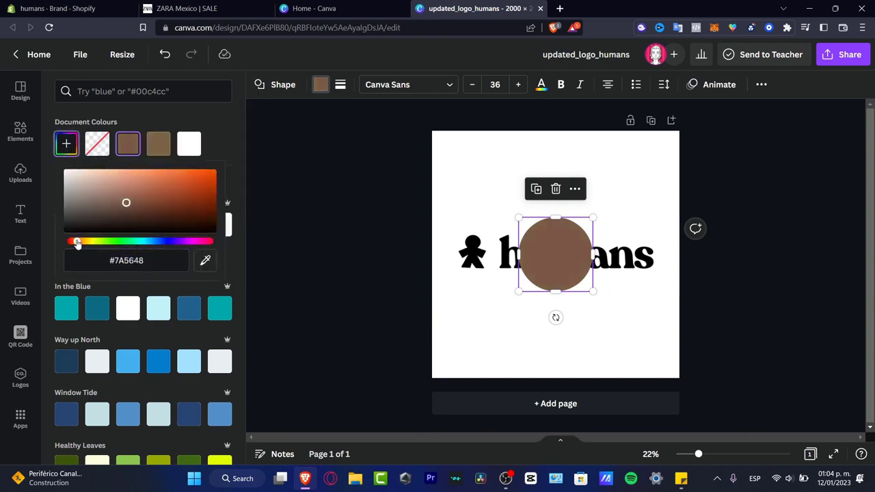
{"action": "left_click_drag", "start_coordinate": [125, 205], "coordinate": [233, 169]}
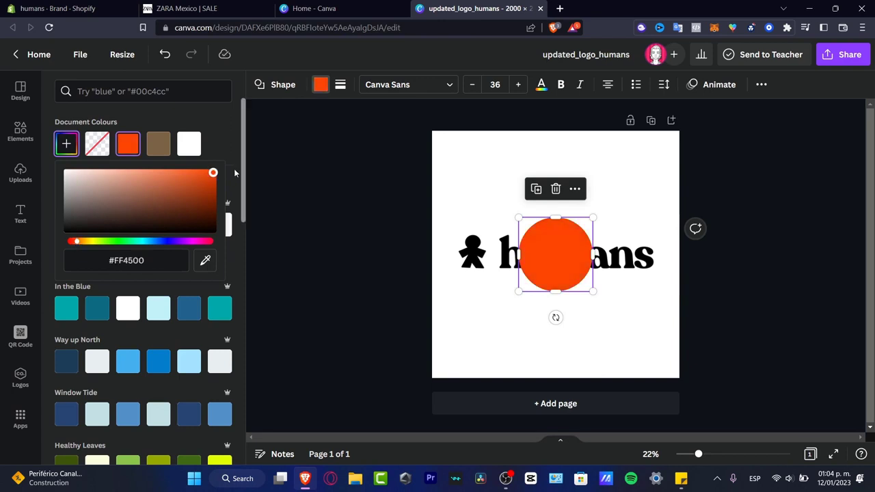
Send the orange circle to the back, behind the humans logo image
{"action": "left_click", "coordinate": [565, 266]}
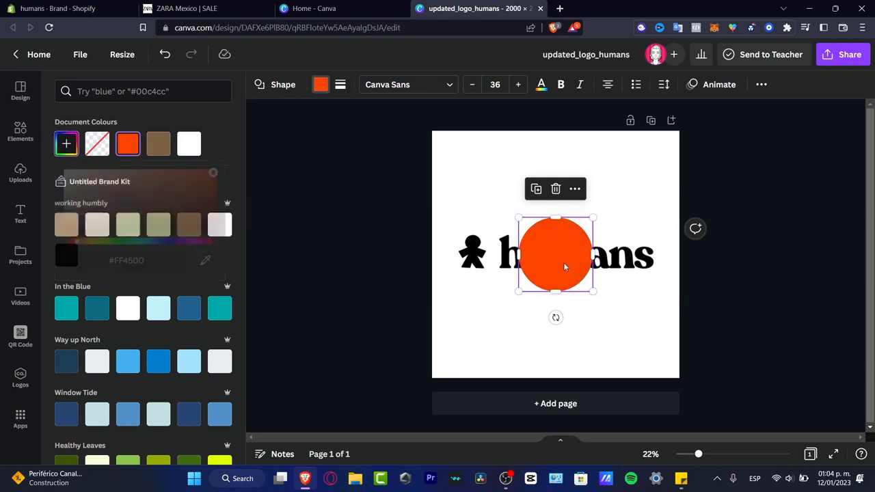
{"action": "right_click", "coordinate": [565, 266]}
{"action": "left_click", "coordinate": [633, 328]}
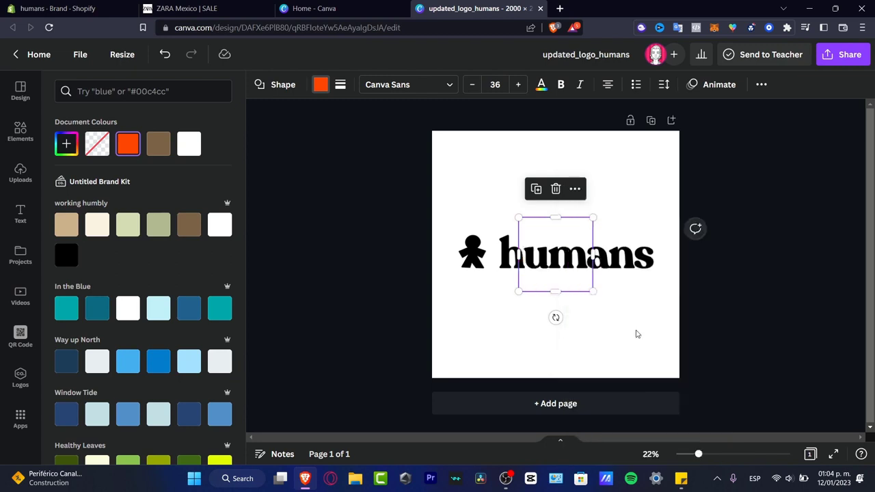
Remove the white background from the humans logo image and shift the logo slightly up over the circle
{"action": "left_click", "coordinate": [562, 259]}
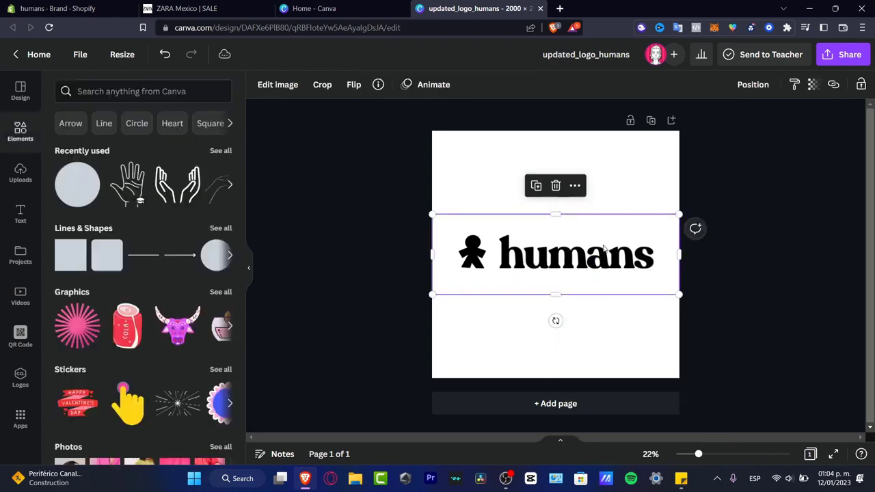
{"action": "left_click", "coordinate": [278, 85]}
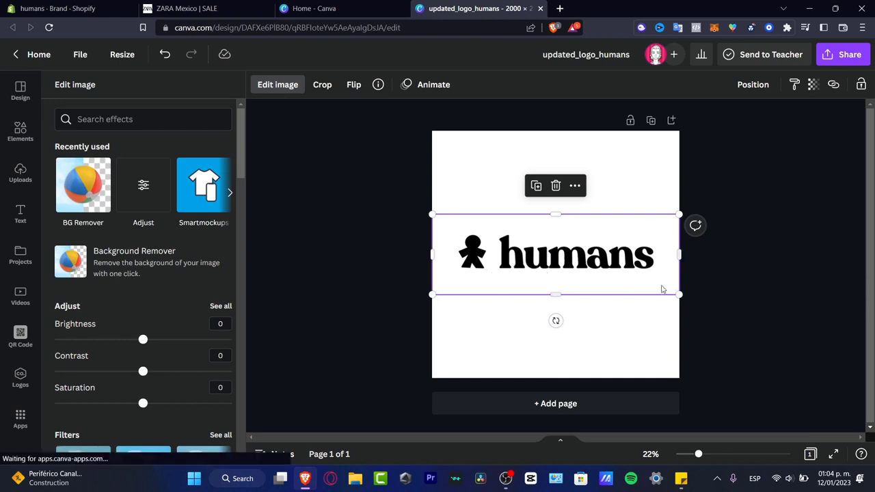
{"action": "mouse_move", "coordinate": [635, 230]}
{"action": "left_mouse_down"}
{"action": "mouse_move", "coordinate": [643, 258]}
{"action": "mouse_move", "coordinate": [620, 250]}
{"action": "mouse_move", "coordinate": [630, 255]}
{"action": "mouse_move", "coordinate": [627, 219]}
{"action": "mouse_move", "coordinate": [633, 233]}
{"action": "left_mouse_up"}
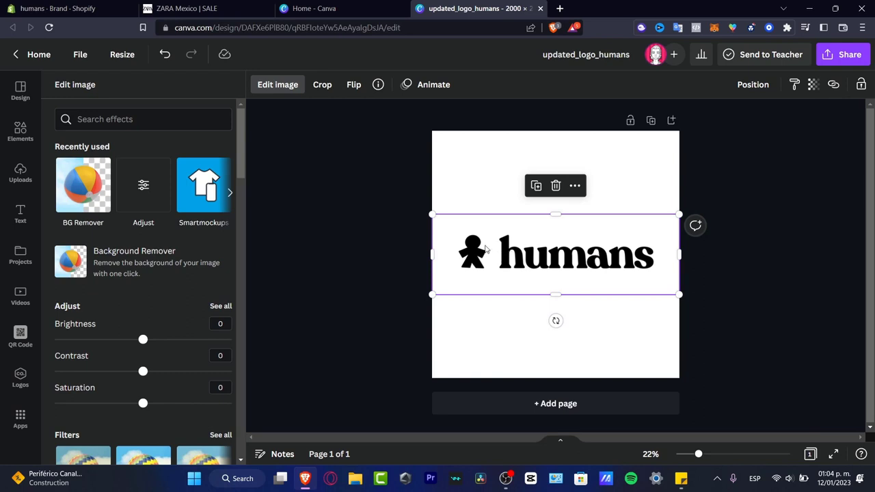
{"action": "left_click", "coordinate": [109, 205]}
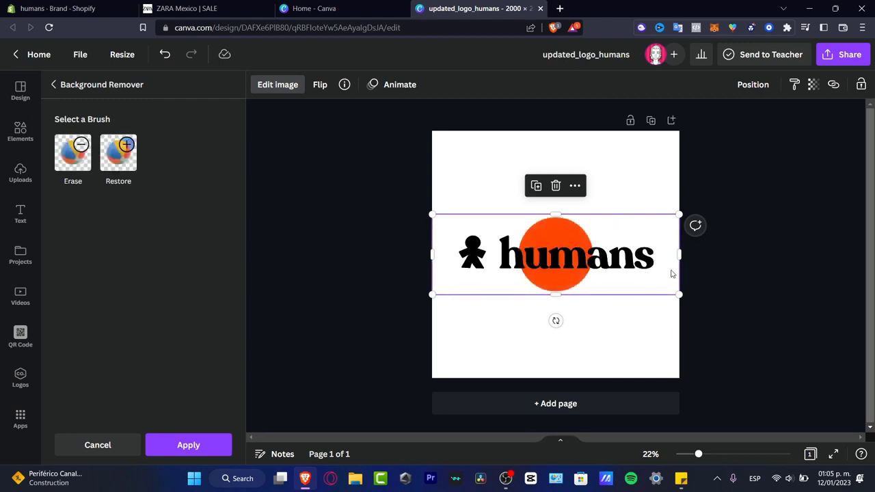
{"action": "left_click", "coordinate": [729, 337]}
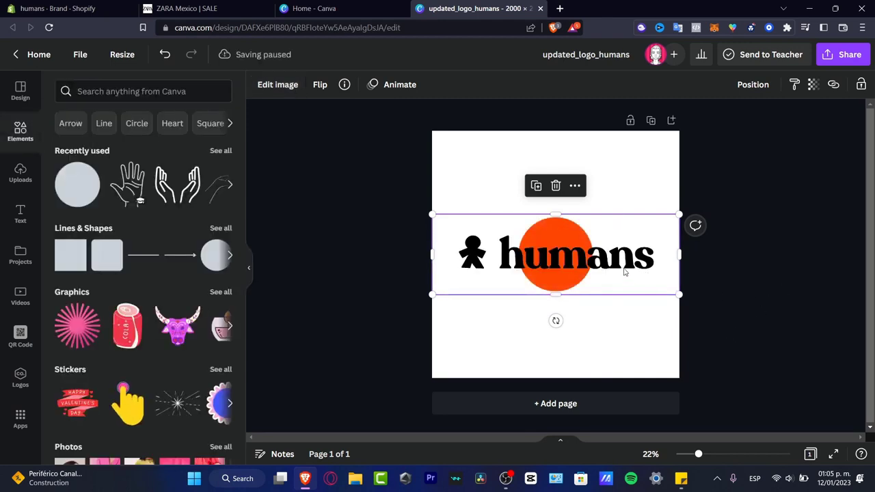
{"action": "left_click_drag", "start_coordinate": [618, 271], "coordinate": [619, 248]}
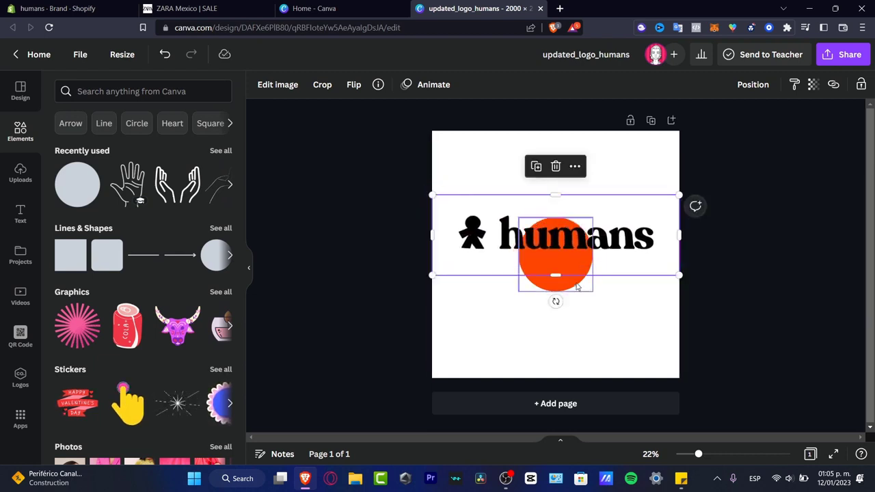
Change the circle's fill to cyan #00E0FF
{"action": "left_click", "coordinate": [564, 286]}
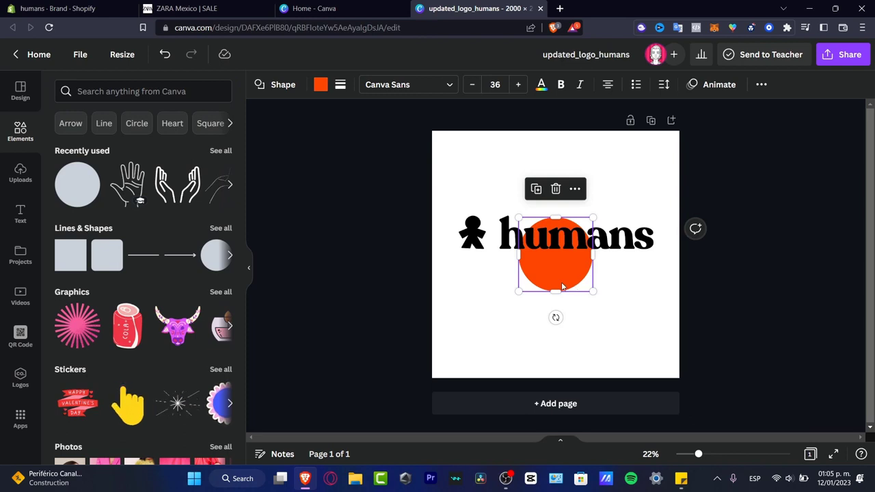
{"action": "left_click", "coordinate": [320, 84]}
{"action": "scroll", "coordinate": [177, 263], "scroll_direction": "down", "scroll_amount": 3}
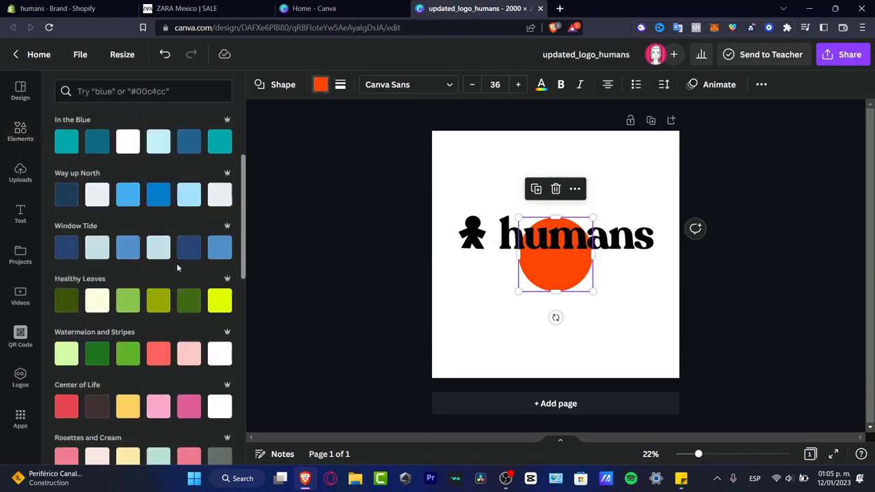
{"action": "scroll", "coordinate": [176, 263], "scroll_direction": "up", "scroll_amount": 3}
{"action": "left_click", "coordinate": [67, 143]}
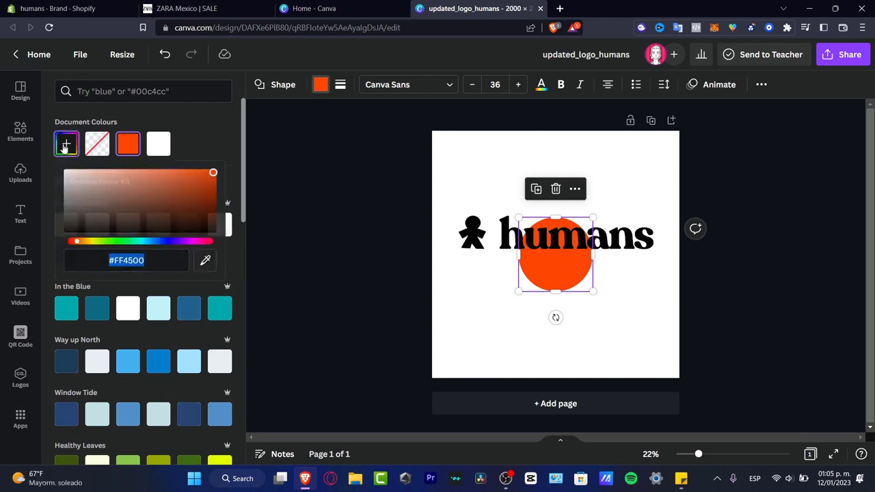
{"action": "left_click_drag", "start_coordinate": [161, 245], "coordinate": [143, 247]}
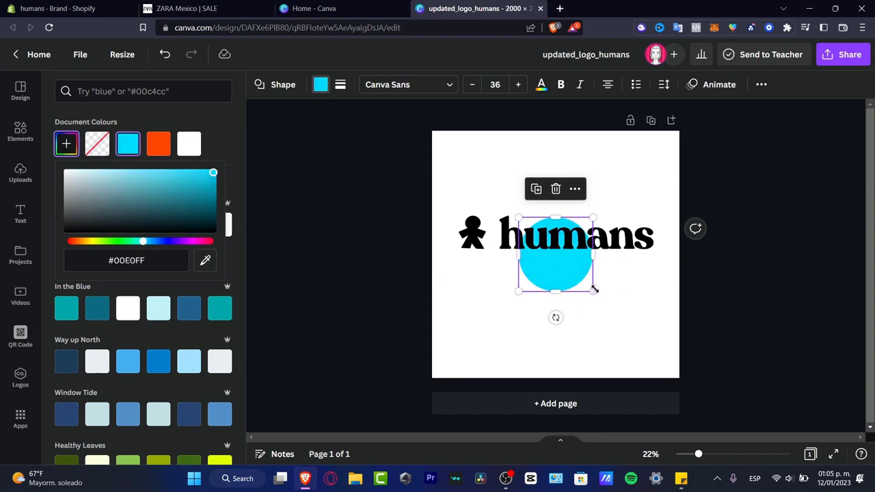
Fit the circle behind the last letters of humans, stretched to about 681 px wide, and center it vertically together with the logo
{"action": "left_click_drag", "start_coordinate": [525, 264], "coordinate": [618, 275]}
{"action": "left_click", "coordinate": [561, 272]}
{"action": "left_click_drag", "start_coordinate": [587, 244], "coordinate": [569, 243]}
{"action": "left_click_drag", "start_coordinate": [643, 239], "coordinate": [654, 239]}
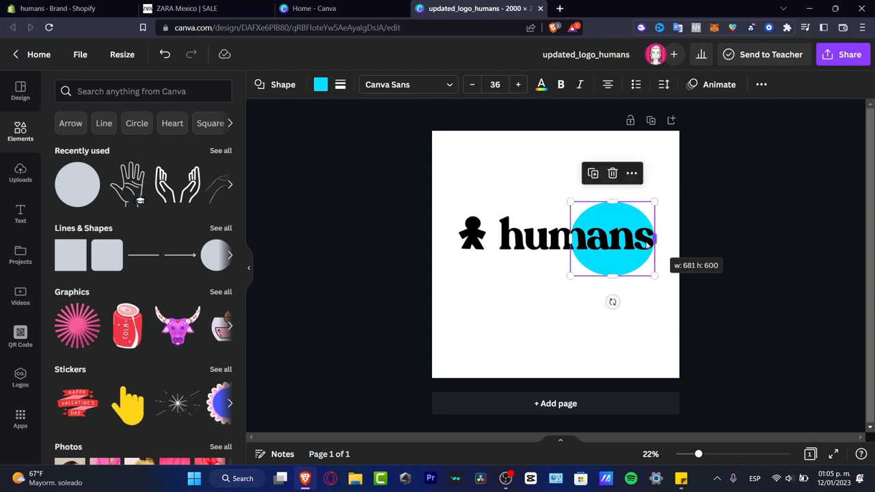
{"action": "left_click_drag", "start_coordinate": [618, 201], "coordinate": [613, 195]}
{"action": "left_click", "coordinate": [754, 254]}
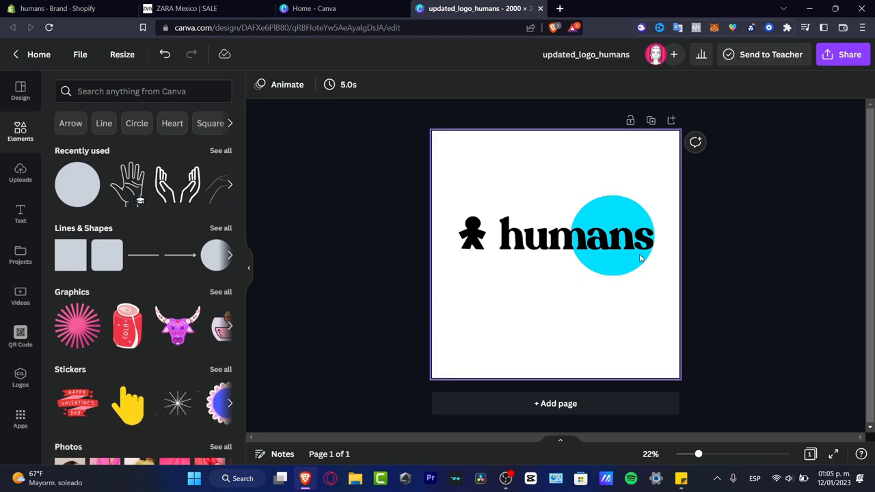
{"action": "left_click_drag", "start_coordinate": [662, 337], "coordinate": [468, 193]}
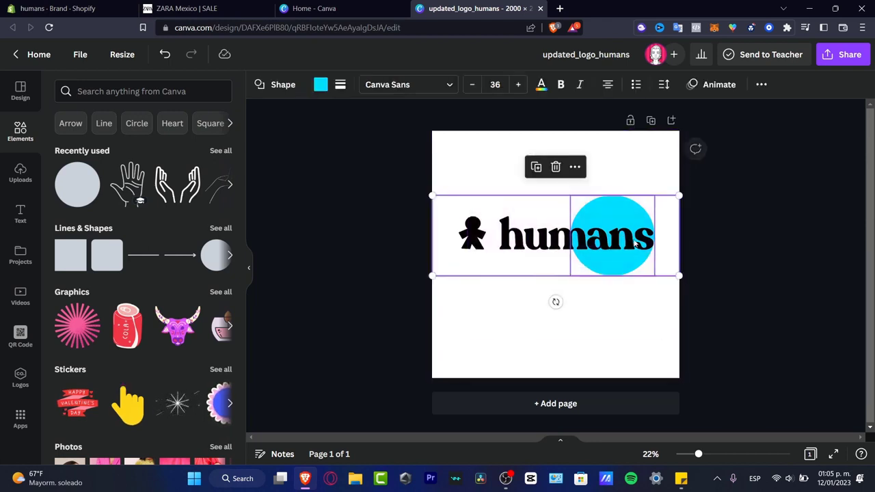
{"action": "left_click_drag", "start_coordinate": [629, 242], "coordinate": [628, 259]}
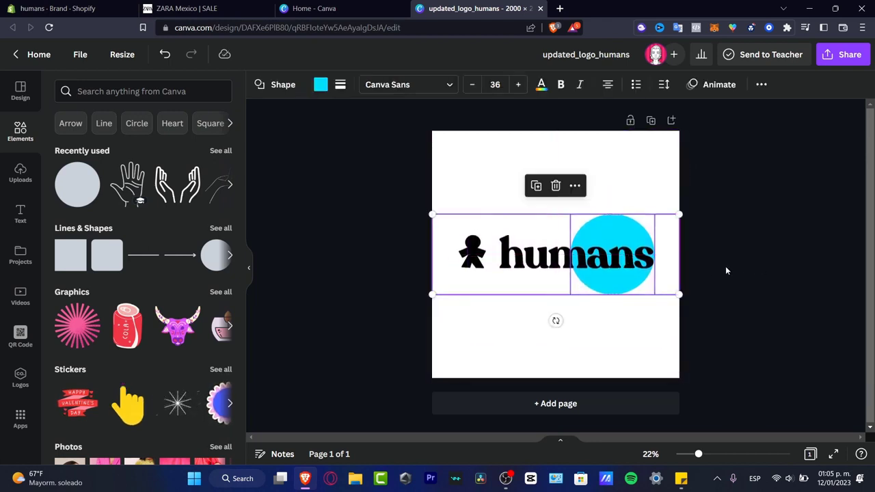
Add the ribbon banner shape with notched ends from the full lines and shapes collection
{"action": "left_click", "coordinate": [219, 228]}
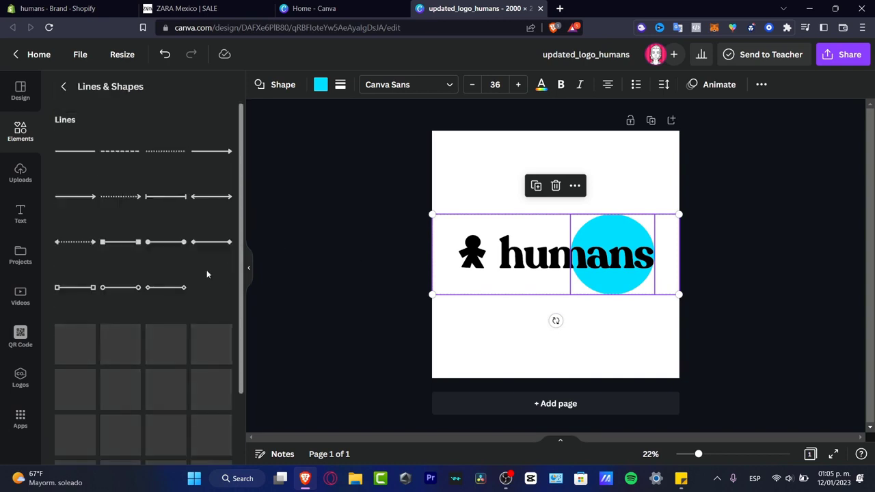
{"action": "scroll", "coordinate": [180, 330], "scroll_direction": "down", "scroll_amount": 2}
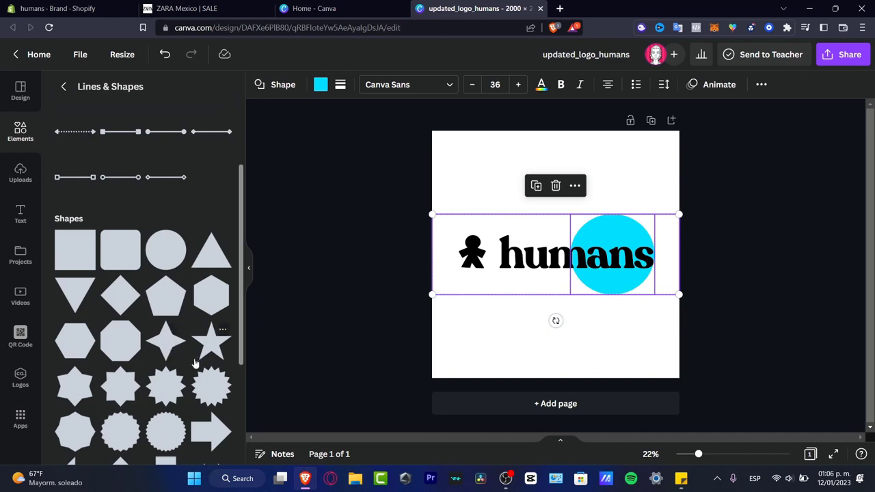
{"action": "scroll", "coordinate": [194, 363], "scroll_direction": "down", "scroll_amount": 3}
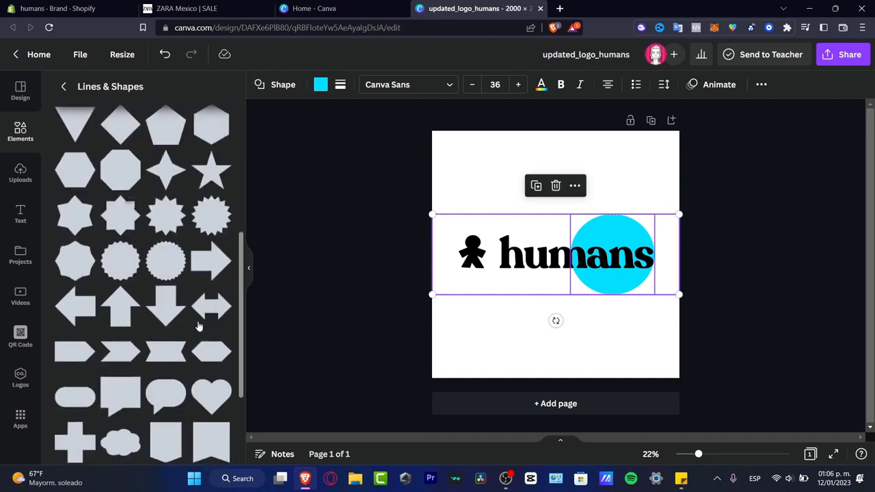
{"action": "scroll", "coordinate": [175, 318], "scroll_direction": "down", "scroll_amount": 2}
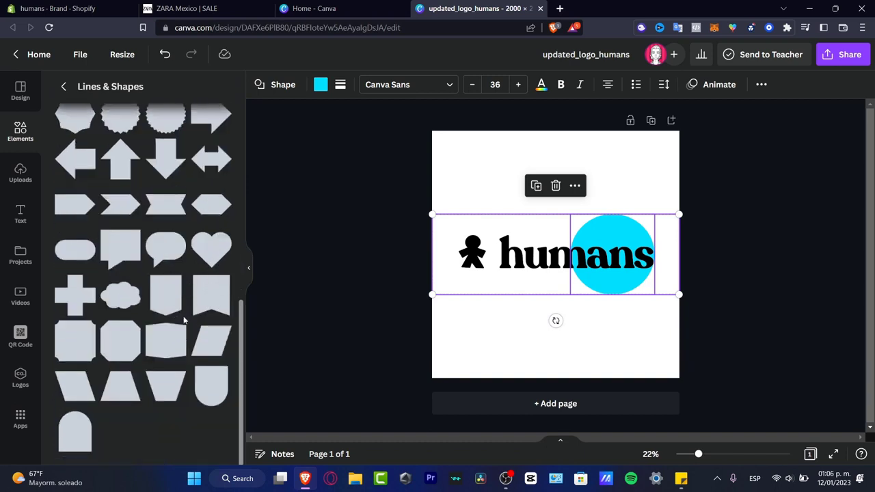
{"action": "left_click", "coordinate": [169, 213]}
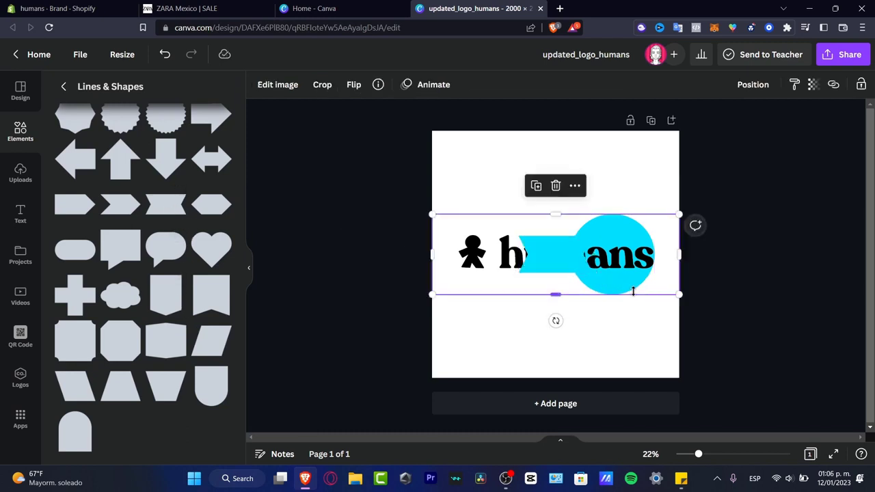
Move the logo up clear of the shapes and delete the cyan circle
{"action": "left_click_drag", "start_coordinate": [632, 238], "coordinate": [625, 173]}
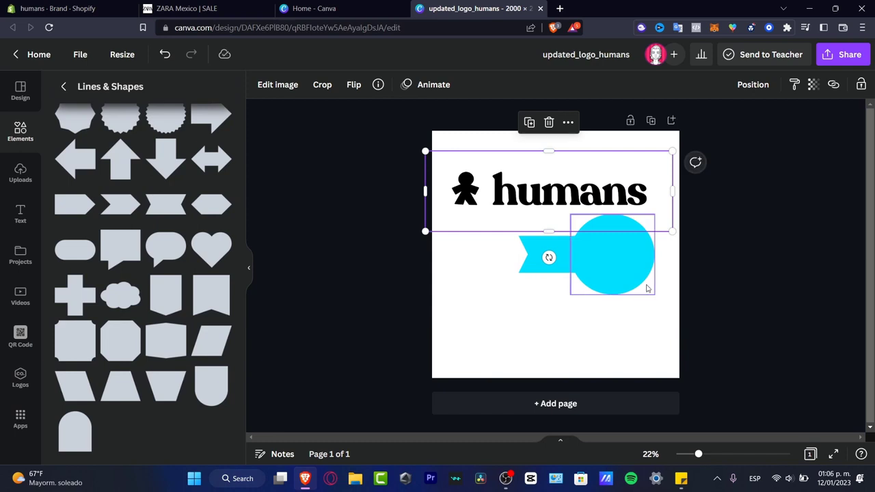
{"action": "left_click", "coordinate": [646, 284]}
{"action": "key", "text": "Delete"}
Bring the logo back over the cyan ribbon, send the ribbon to the back and enlarge it behind the word humans
{"action": "left_click_drag", "start_coordinate": [575, 243], "coordinate": [569, 258]}
{"action": "left_click", "coordinate": [567, 257]}
{"action": "right_click", "coordinate": [568, 258]}
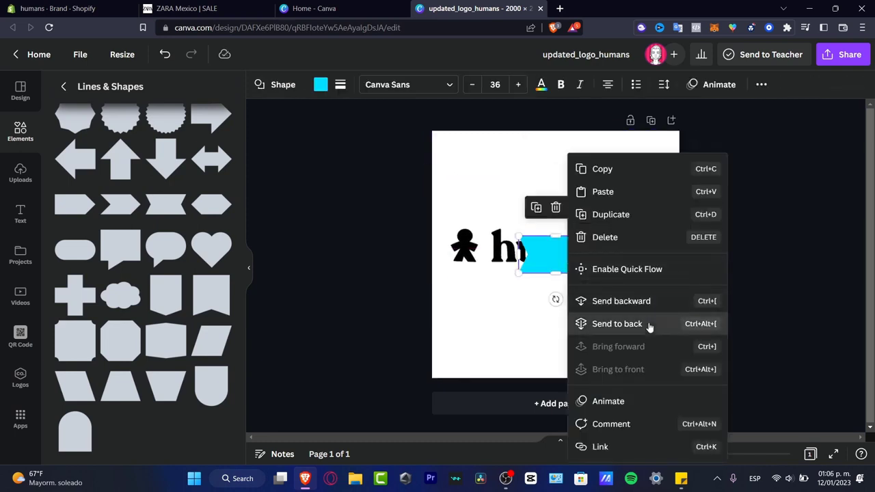
{"action": "left_click", "coordinate": [593, 323]}
{"action": "mouse_move", "coordinate": [592, 272]}
{"action": "left_mouse_down"}
{"action": "mouse_move", "coordinate": [622, 286]}
{"action": "mouse_move", "coordinate": [593, 287]}
{"action": "left_mouse_up"}
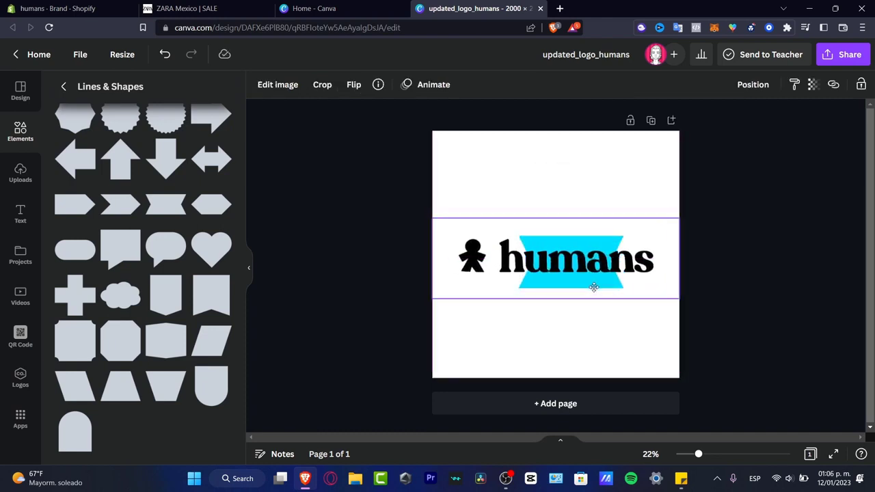
Select the logo and ribbon together and center them vertically on the page
{"action": "left_click", "coordinate": [654, 311]}
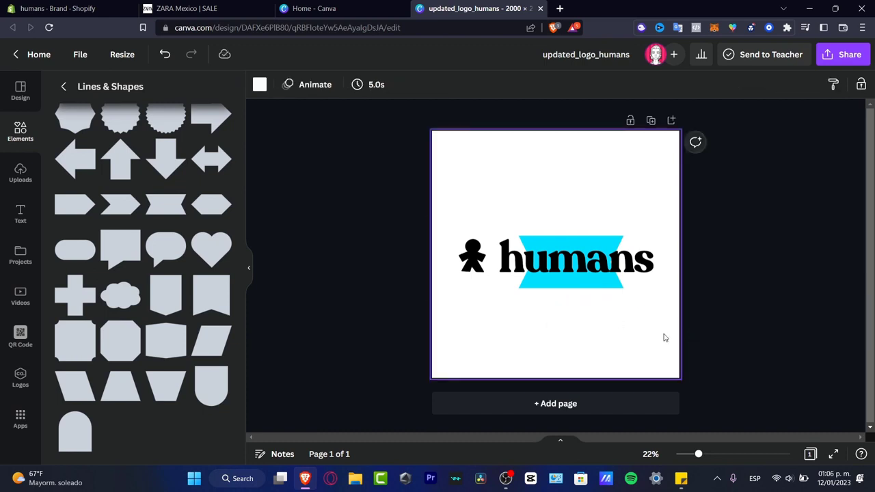
{"action": "left_click_drag", "start_coordinate": [651, 327], "coordinate": [492, 204]}
{"action": "mouse_move", "coordinate": [599, 265]}
{"action": "left_mouse_down"}
{"action": "mouse_move", "coordinate": [589, 261]}
{"action": "mouse_move", "coordinate": [596, 266]}
{"action": "left_mouse_up"}
{"action": "left_click", "coordinate": [743, 264]}
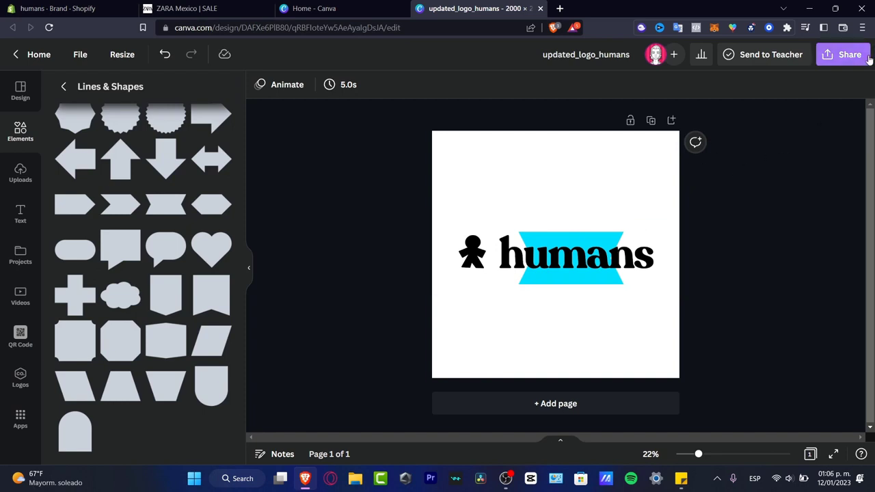
{"action": "left_click", "coordinate": [841, 54]}
{"action": "left_click", "coordinate": [752, 323]}
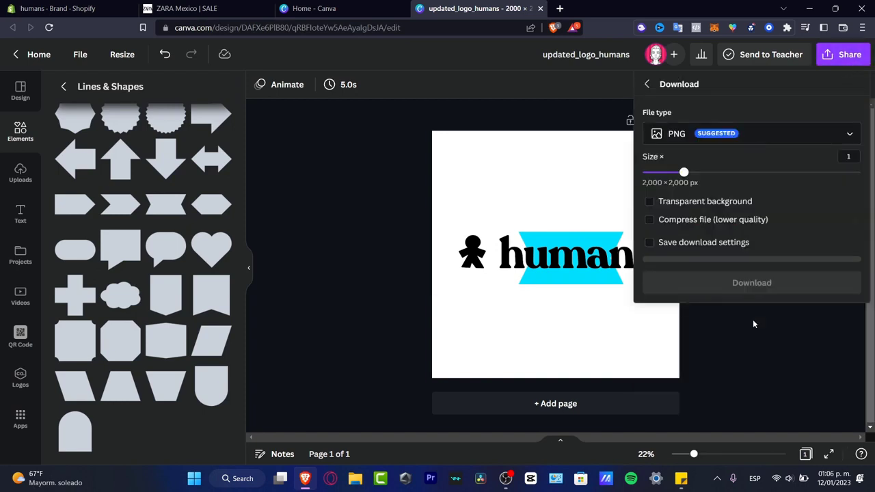
{"action": "left_click", "coordinate": [659, 346]}
Scale the logo and ribbon down slightly together and center them on the page again
{"action": "left_click_drag", "start_coordinate": [655, 322], "coordinate": [464, 216]}
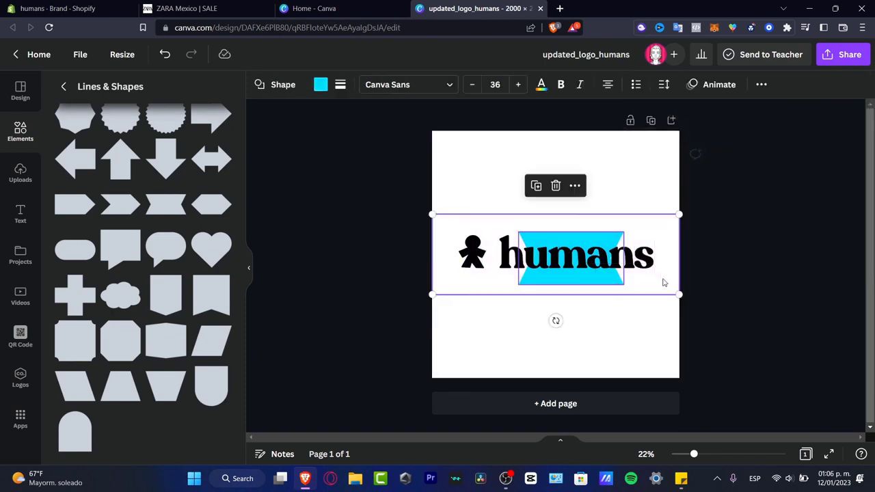
{"action": "left_click_drag", "start_coordinate": [678, 293], "coordinate": [661, 288]}
{"action": "left_click_drag", "start_coordinate": [557, 252], "coordinate": [563, 256]}
{"action": "left_click", "coordinate": [733, 260]}
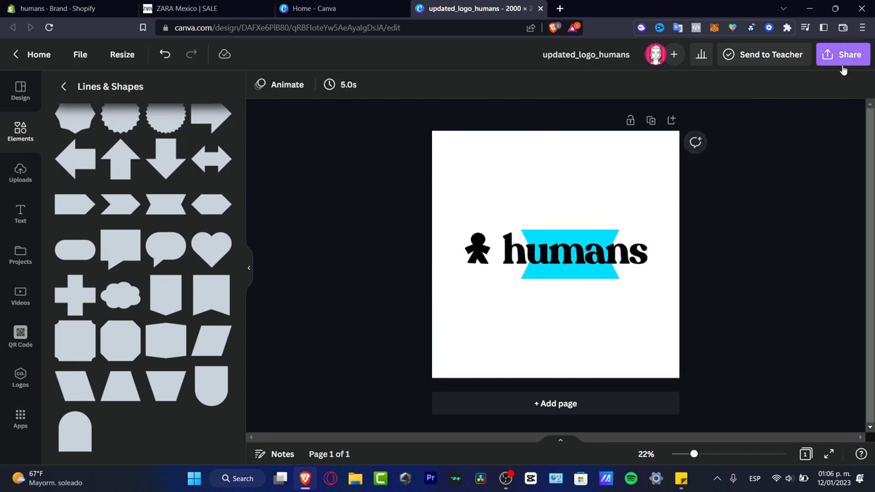
Download the logo design as a 2,000 × 2,000 px PNG with a transparent background
{"action": "left_click", "coordinate": [841, 59]}
{"action": "left_click", "coordinate": [712, 326]}
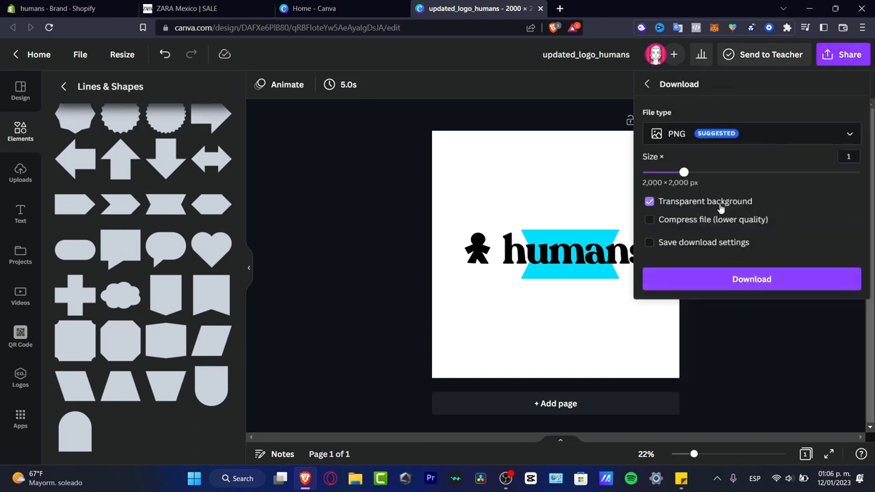
{"action": "left_click", "coordinate": [740, 283]}
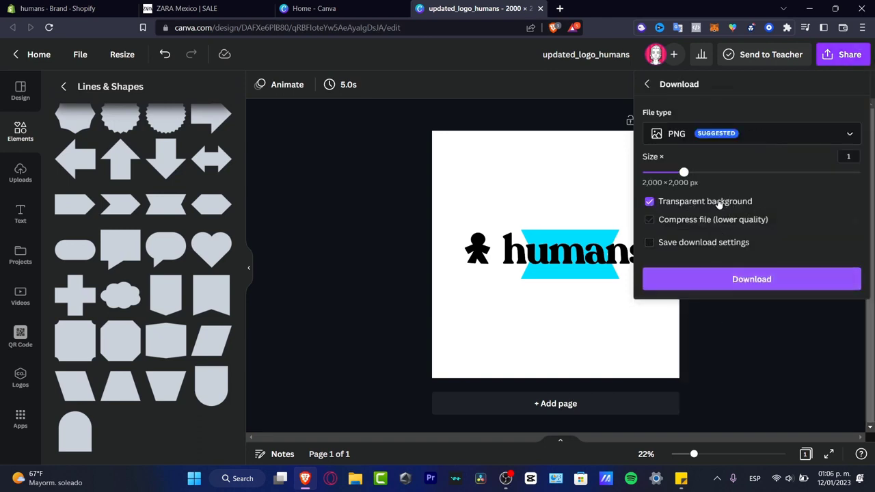
Increase the PNG's export size, keep the transparent background, and save the download as updated_logo_humans in the Downloads folder
{"action": "left_click_drag", "start_coordinate": [683, 173], "coordinate": [726, 172]}
{"action": "left_click", "coordinate": [757, 276]}
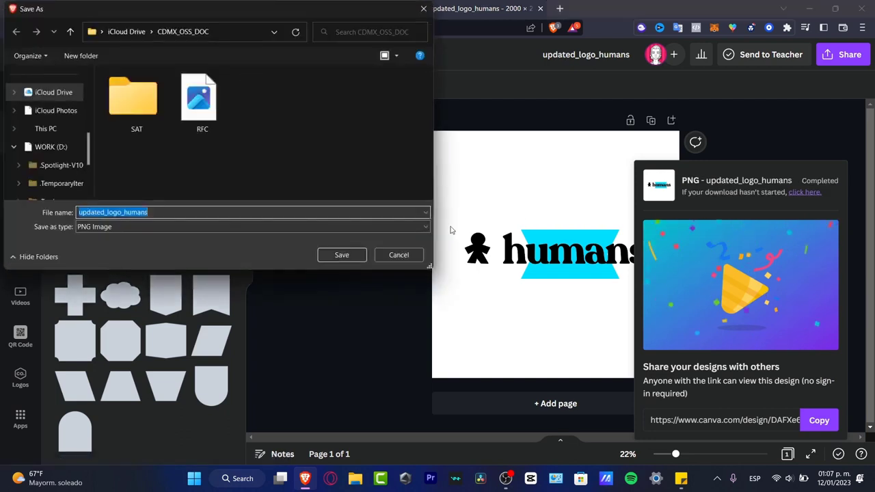
{"action": "scroll", "coordinate": [53, 117], "scroll_direction": "up", "scroll_amount": 3}
{"action": "left_click", "coordinate": [61, 129]}
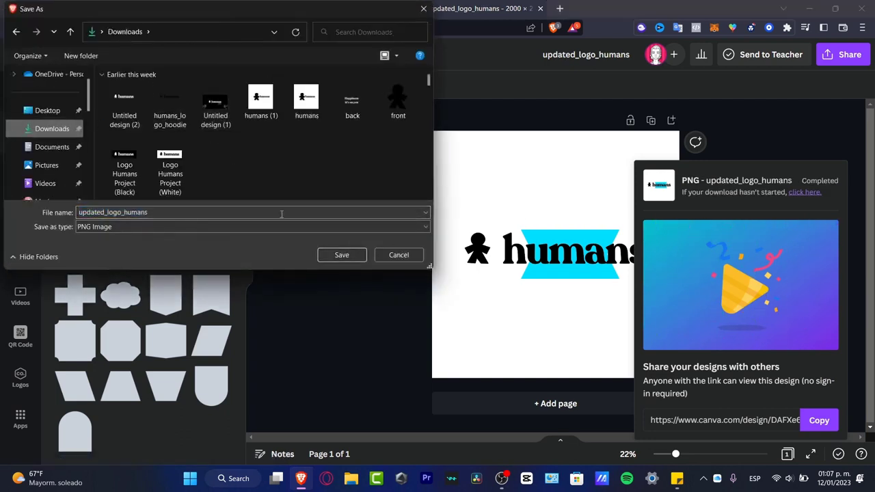
{"action": "left_click", "coordinate": [347, 256]}
Switch to Shopify's brand settings, upload the updated_logo_humans PNG and set it as the default logo
{"action": "key", "text": "ctrl+1"}
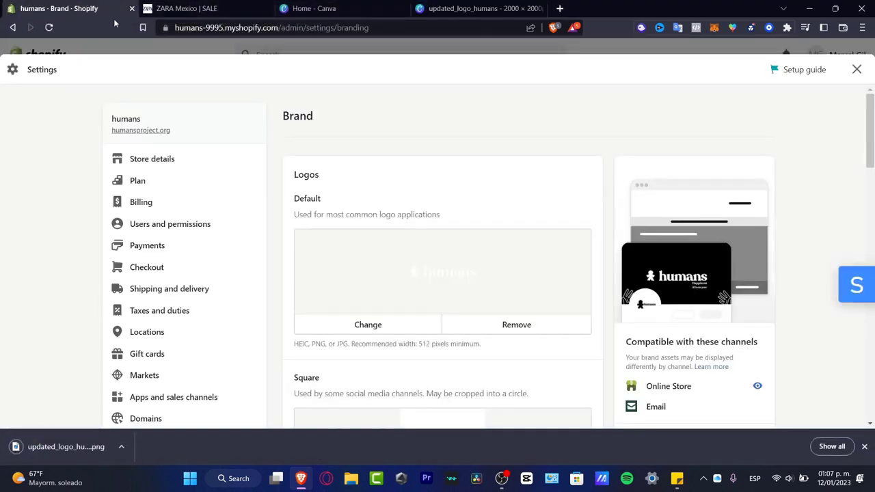
{"action": "left_click", "coordinate": [406, 324]}
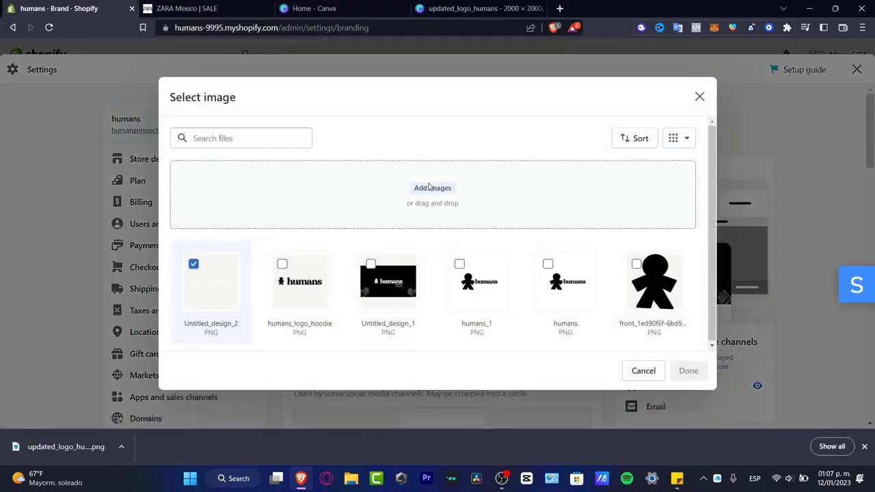
{"action": "left_click", "coordinate": [428, 188]}
{"action": "left_click", "coordinate": [398, 254]}
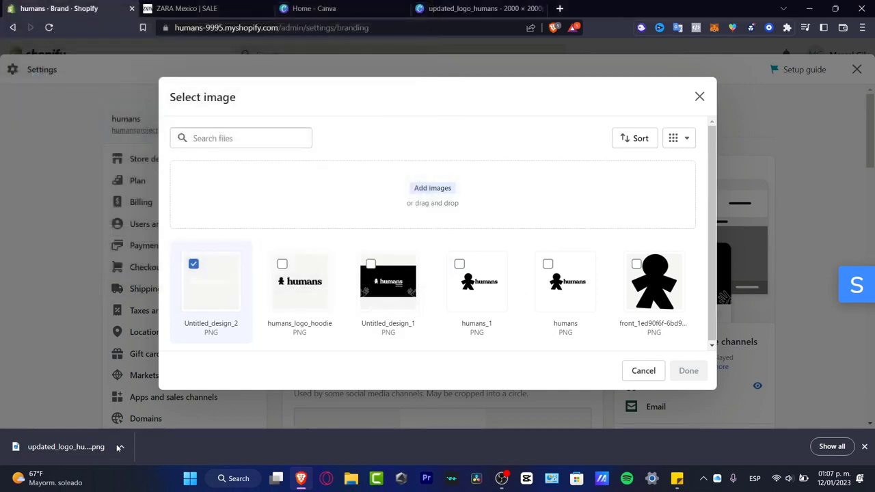
{"action": "left_click_drag", "start_coordinate": [65, 447], "coordinate": [413, 245]}
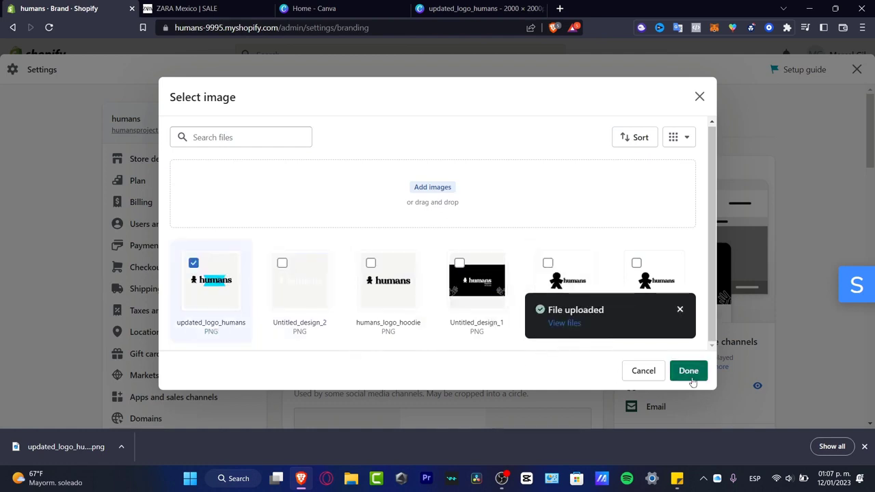
{"action": "left_click", "coordinate": [689, 371]}
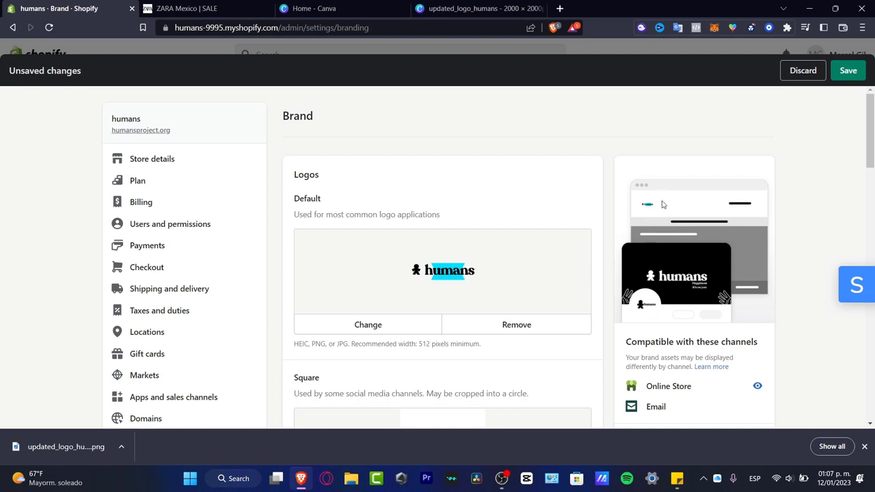
Replace the square logo with the updated_logo_humans image
{"action": "scroll", "coordinate": [478, 292], "scroll_direction": "down", "scroll_amount": 3}
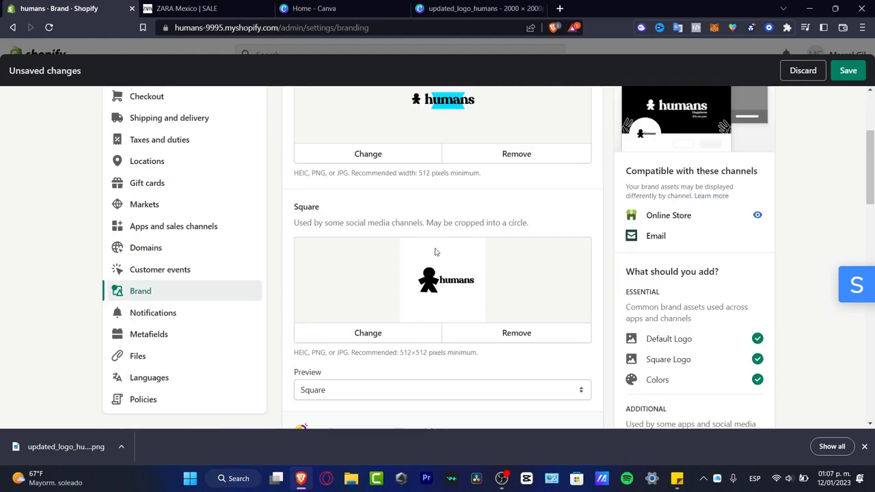
{"action": "scroll", "coordinate": [572, 244], "scroll_direction": "up", "scroll_amount": 3}
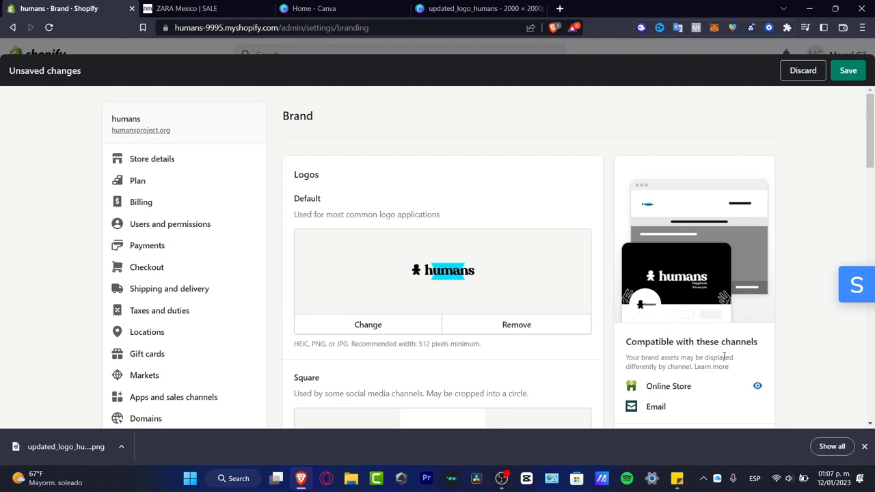
{"action": "scroll", "coordinate": [569, 346], "scroll_direction": "down", "scroll_amount": 3}
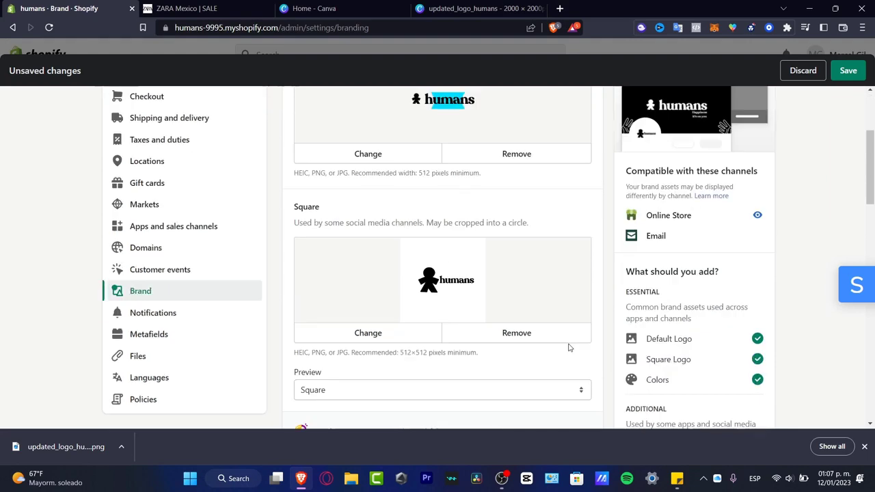
{"action": "left_click", "coordinate": [411, 333]}
{"action": "left_click", "coordinate": [195, 266]}
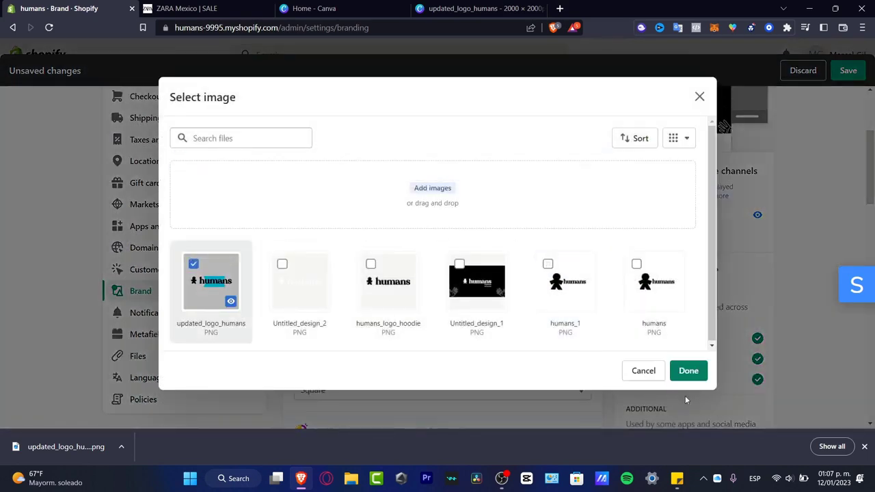
{"action": "left_click", "coordinate": [690, 372]}
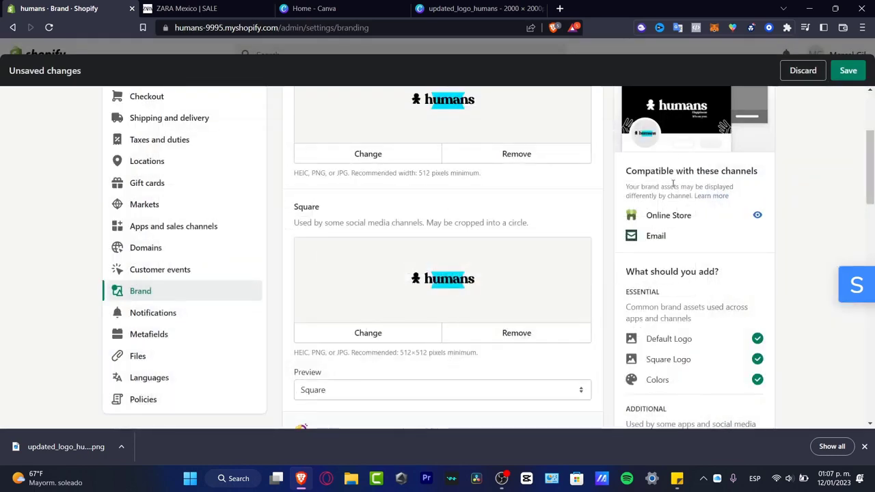
Review the brand preview's logos and cover image along with the list of essential and additional brand assets
{"action": "scroll", "coordinate": [675, 155], "scroll_direction": "up", "scroll_amount": 3}
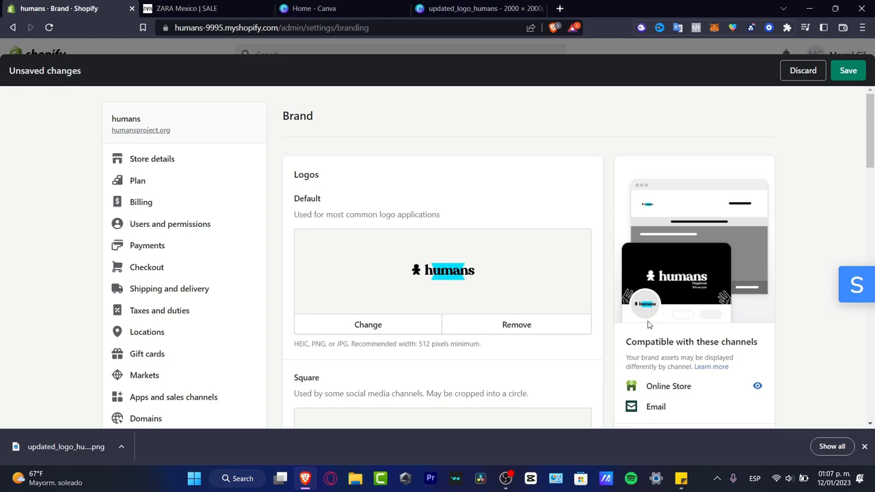
{"action": "scroll", "coordinate": [610, 364], "scroll_direction": "down", "scroll_amount": 5}
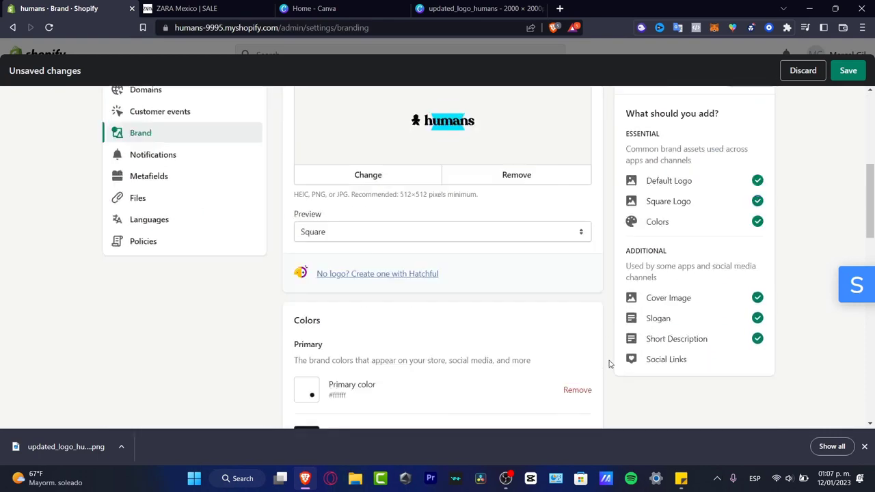
{"action": "scroll", "coordinate": [524, 261], "scroll_direction": "up", "scroll_amount": 3}
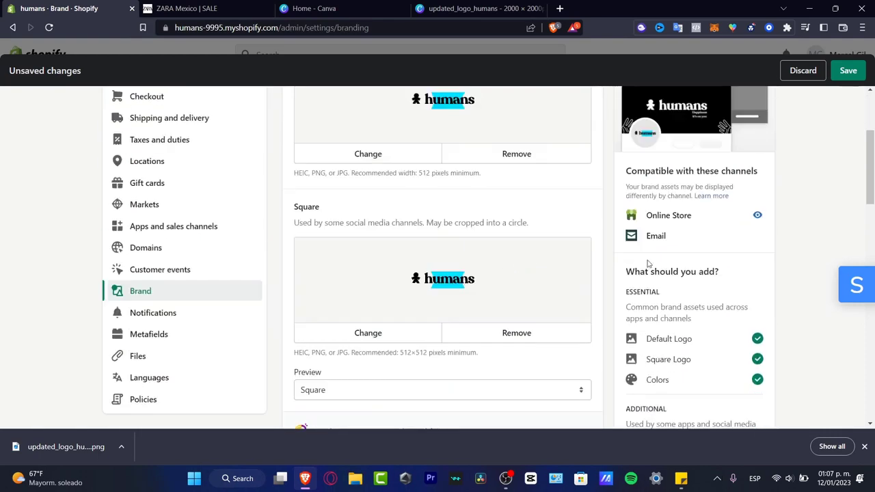
{"action": "scroll", "coordinate": [649, 263], "scroll_direction": "up", "scroll_amount": 3}
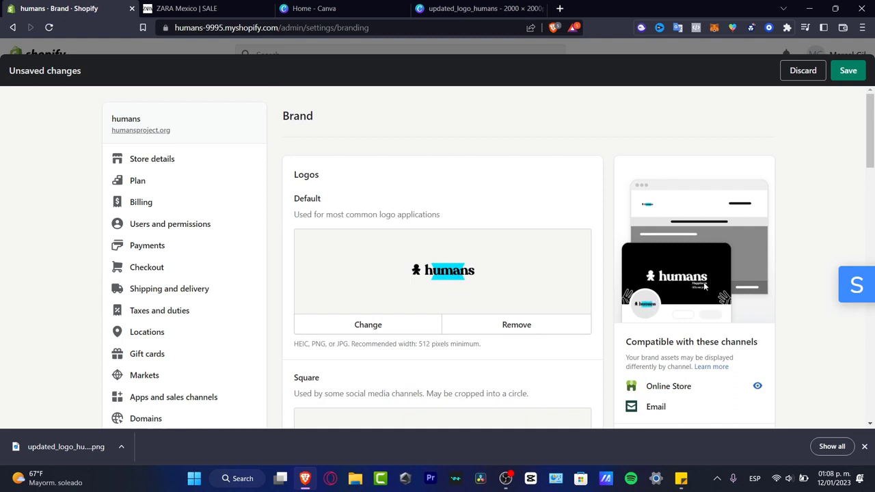
{"action": "scroll", "coordinate": [600, 317], "scroll_direction": "down", "scroll_amount": 5}
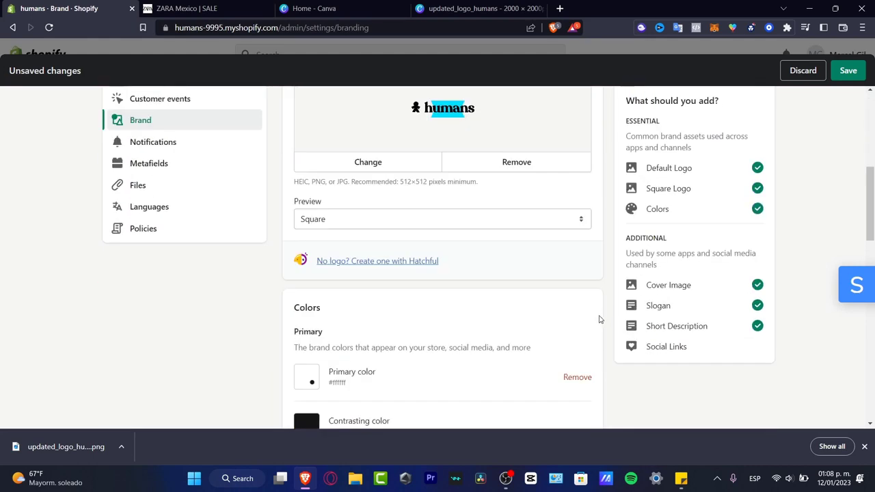
{"action": "scroll", "coordinate": [583, 318], "scroll_direction": "up", "scroll_amount": 7}
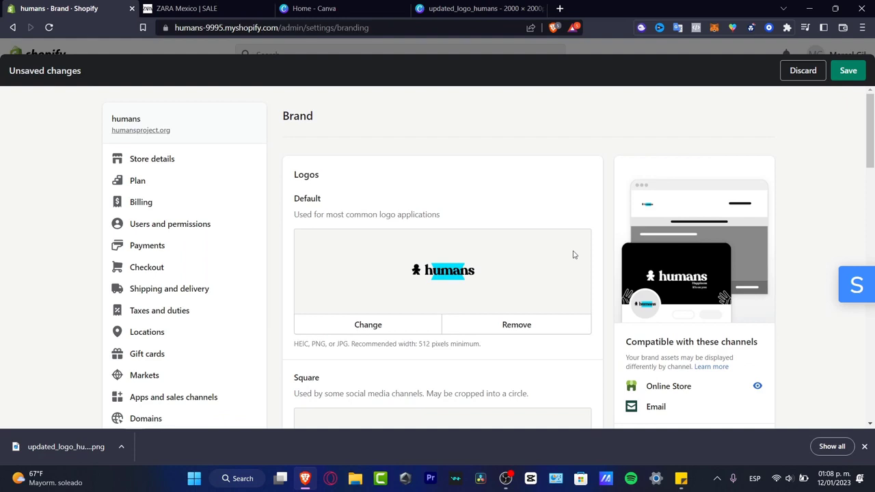
Switch to Canva and create a new 1920 × 1080 px design
{"action": "left_click", "coordinate": [478, 9]}
{"action": "left_click", "coordinate": [447, 172]}
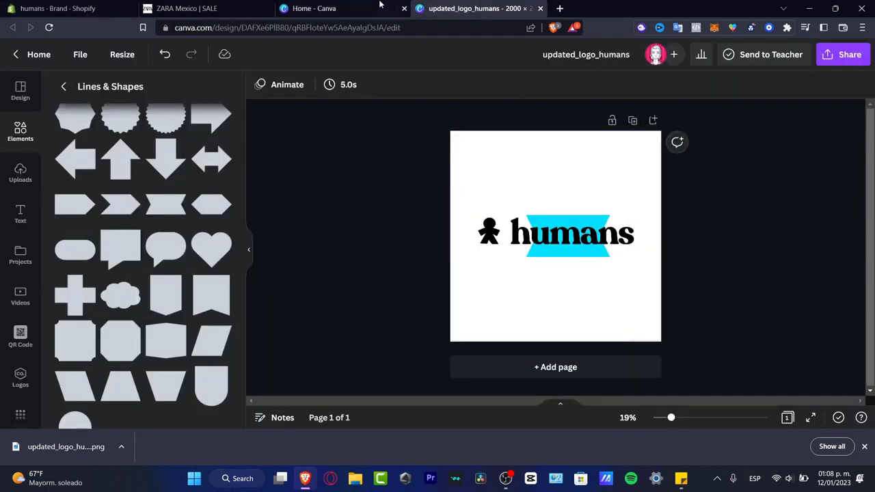
{"action": "left_click", "coordinate": [342, 9]}
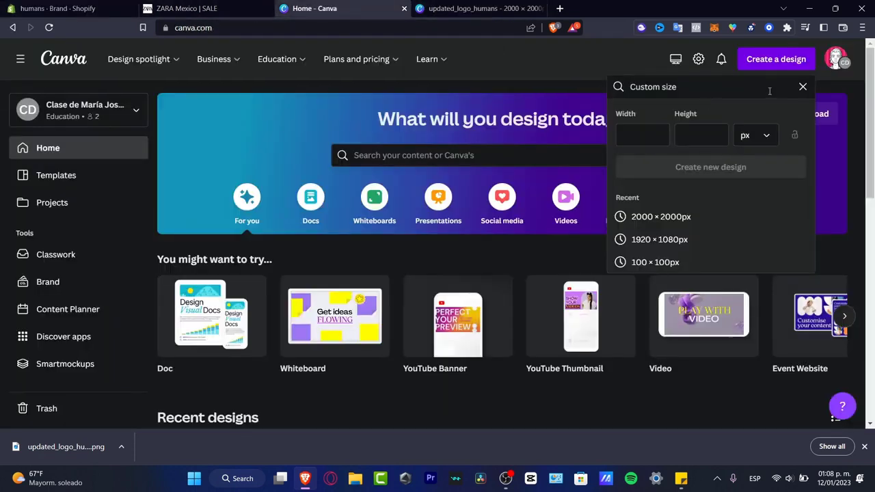
{"action": "left_click", "coordinate": [673, 240]}
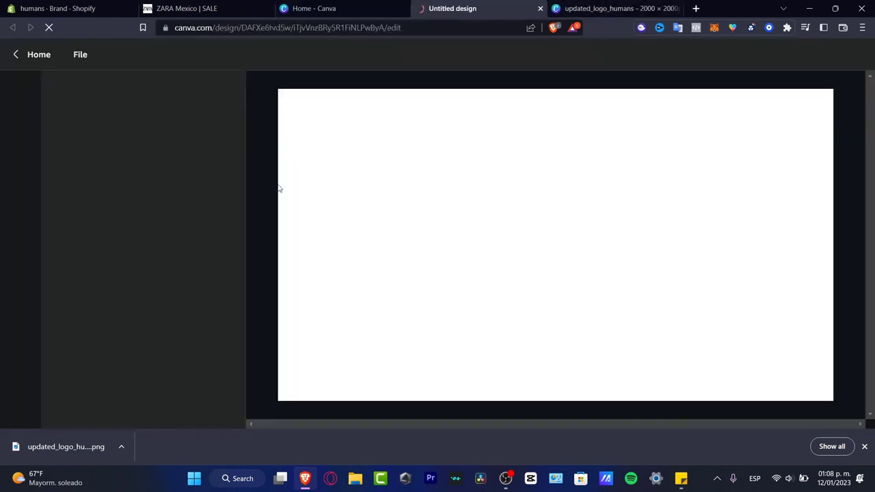
Copy the humans logo and cyan ribbon from the updated_logo_humans design into the new design and enlarge them together
{"action": "left_click", "coordinate": [582, 10]}
{"action": "left_click_drag", "start_coordinate": [679, 275], "coordinate": [455, 194]}
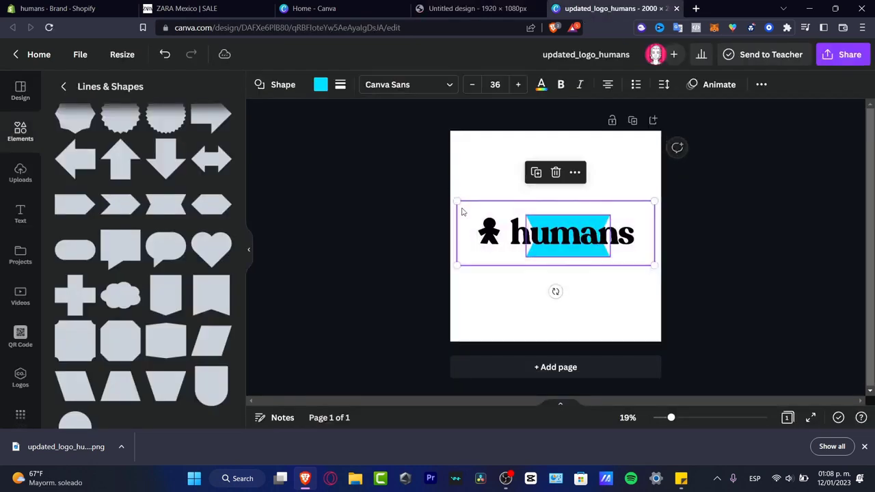
{"action": "key", "text": "ctrl+shift+Tab"}
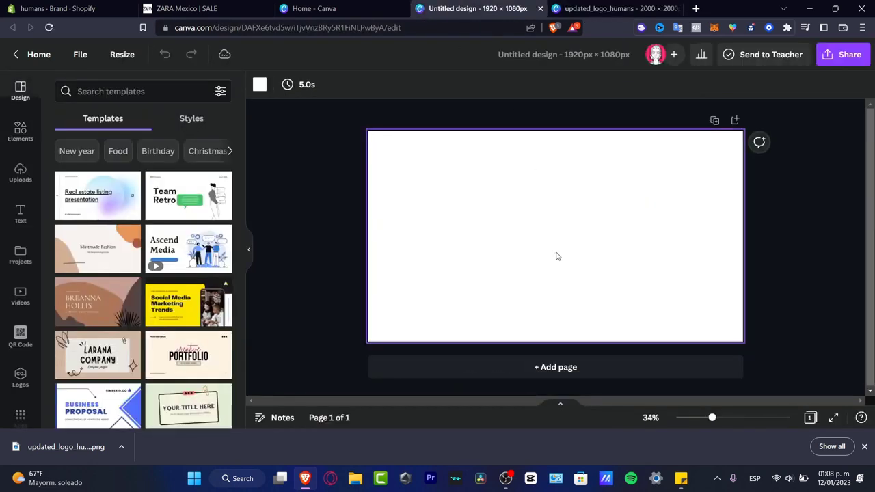
{"action": "key", "text": "ctrl+v"}
{"action": "left_click_drag", "start_coordinate": [610, 213], "coordinate": [612, 252]}
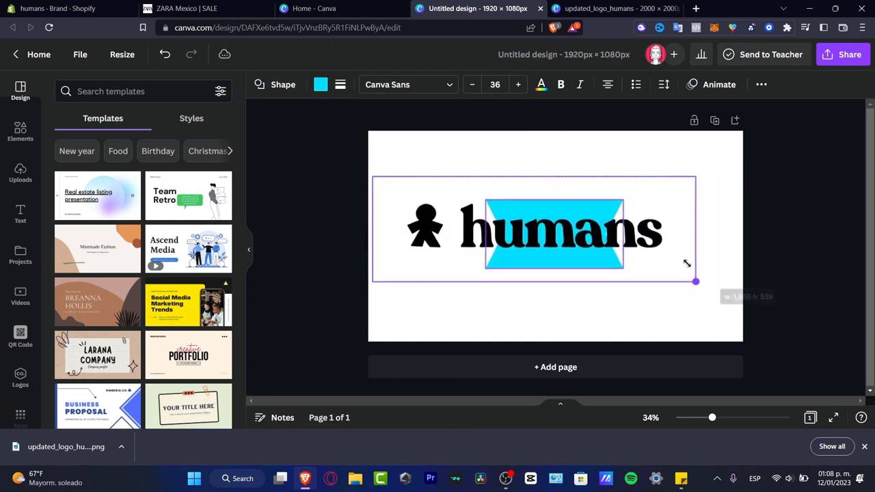
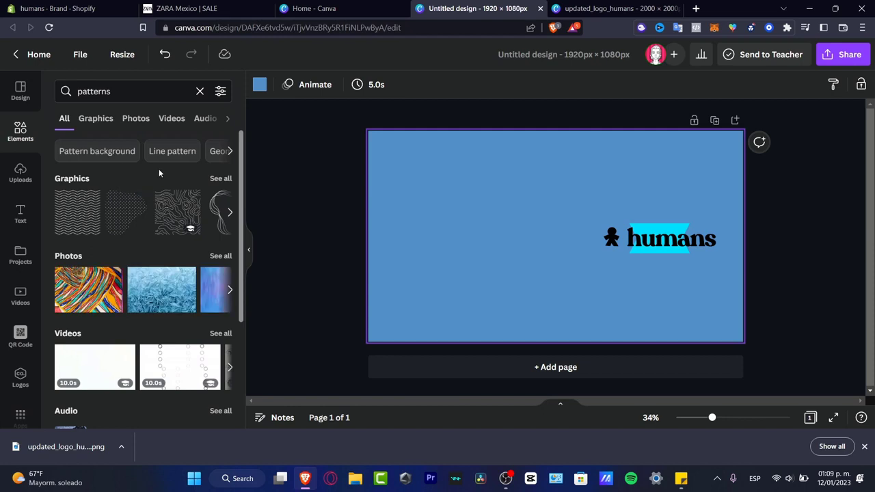
Add the concentric quarter-circle graphic from the full list of pattern graphics and place it in the page's upper-right corner
{"action": "left_click", "coordinate": [219, 179]}
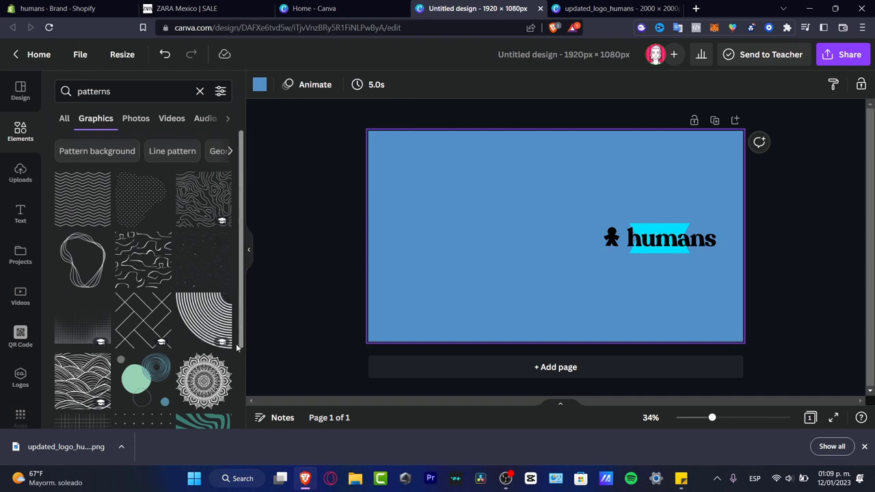
{"action": "left_click", "coordinate": [203, 323]}
{"action": "left_click_drag", "start_coordinate": [568, 240], "coordinate": [699, 180]}
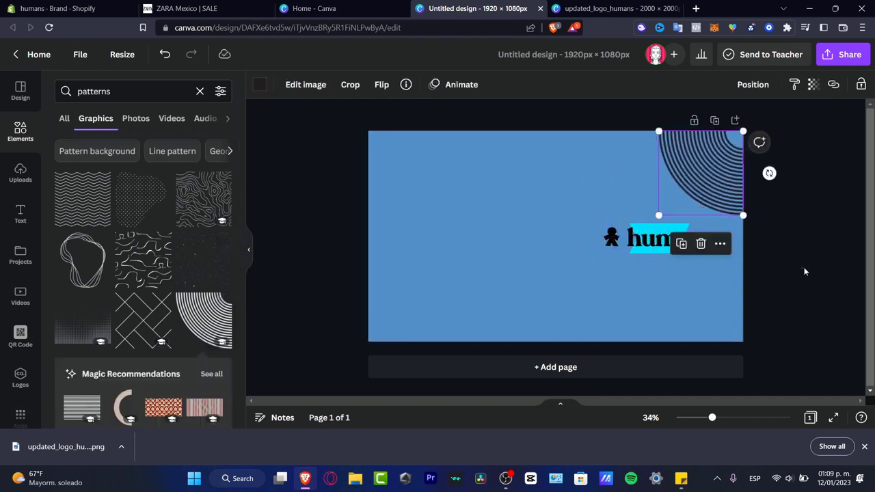
Enlarge the concentric-arc pattern toward the page's lower left and send it to the back behind the logo
{"action": "left_click", "coordinate": [804, 269]}
{"action": "left_click", "coordinate": [702, 170]}
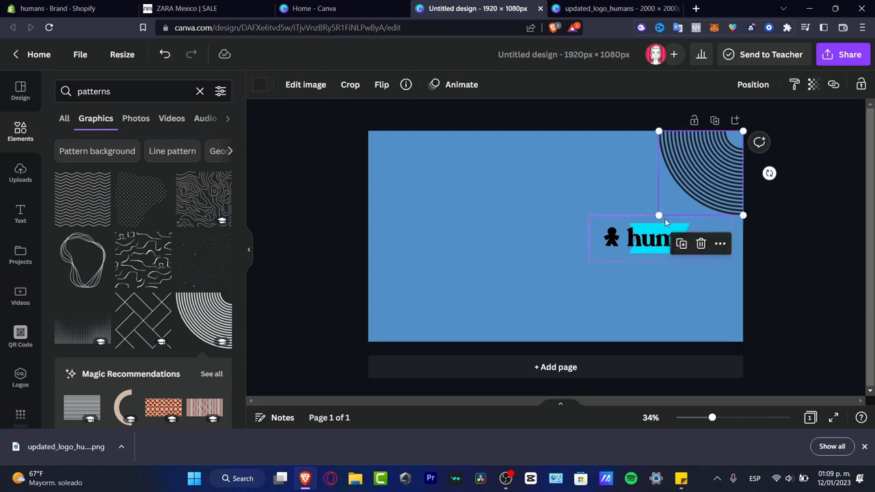
{"action": "left_click_drag", "start_coordinate": [659, 215], "coordinate": [532, 302]}
{"action": "right_click", "coordinate": [594, 152]}
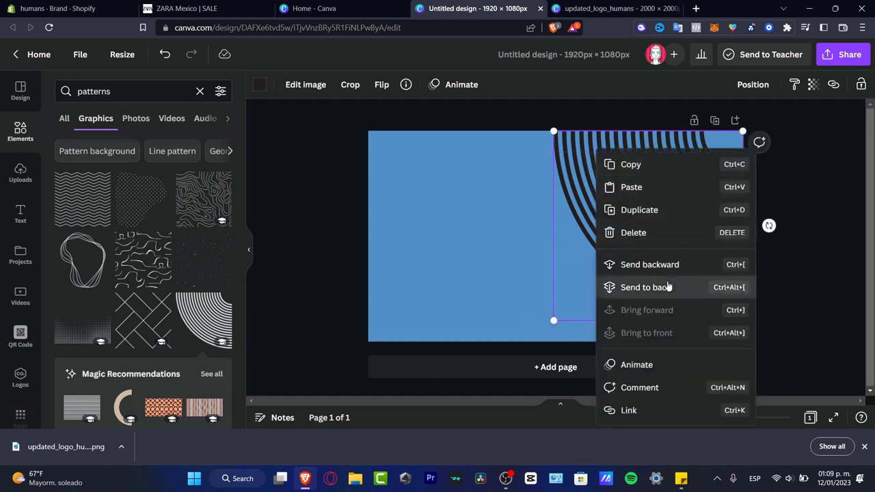
{"action": "left_click", "coordinate": [668, 286]}
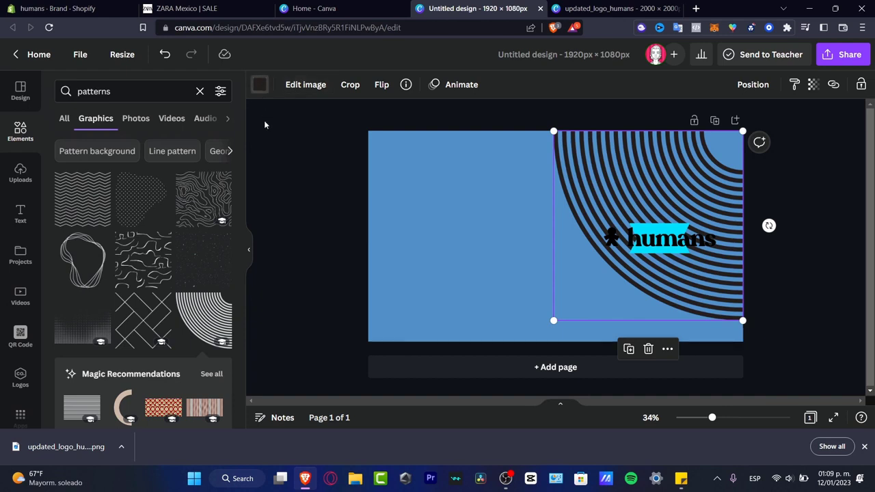
Recolor the concentric-arc pattern white using the working humbly brand palette
{"action": "left_click", "coordinate": [260, 84]}
{"action": "left_click", "coordinate": [220, 224]}
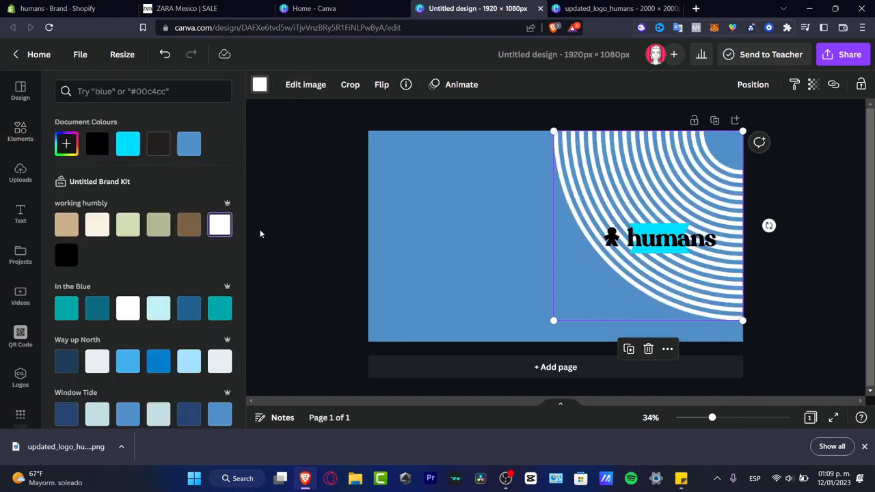
{"action": "left_click", "coordinate": [265, 227]}
{"action": "left_click", "coordinate": [794, 262]}
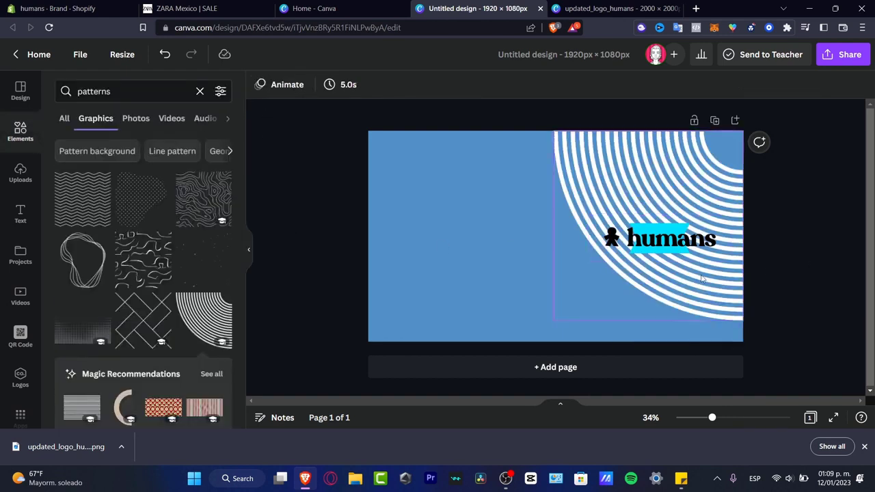
After consulting the ZARA homepage, add the halftone dot pattern to the Canva design and enlarge it to span the page's full width
{"action": "left_click", "coordinate": [188, 8]}
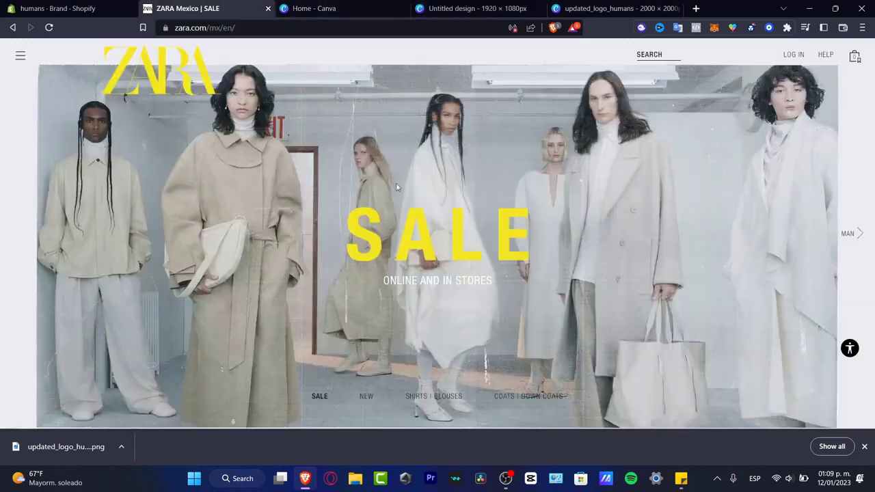
{"action": "left_click", "coordinate": [472, 9]}
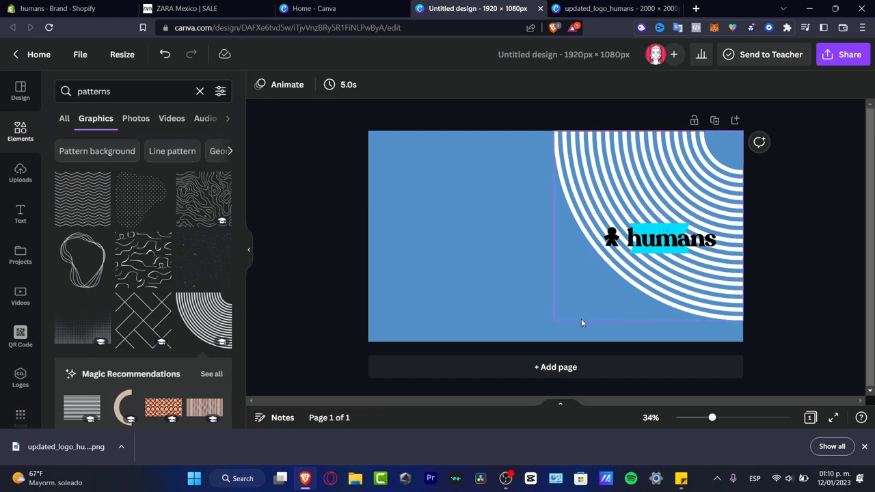
{"action": "left_click", "coordinate": [75, 325]}
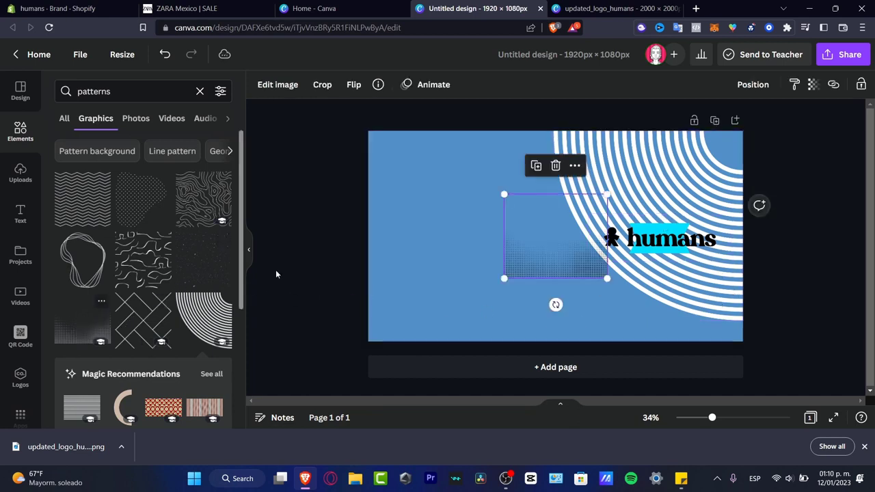
{"action": "left_click_drag", "start_coordinate": [552, 246], "coordinate": [416, 309]}
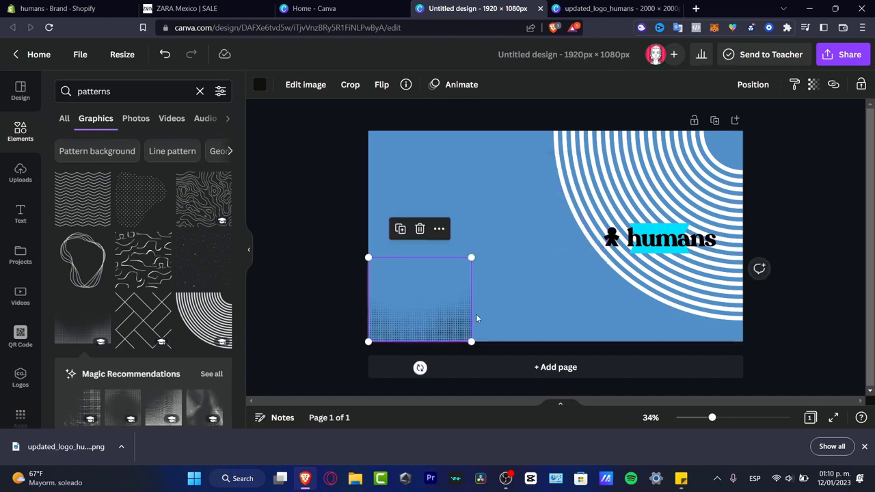
{"action": "left_click_drag", "start_coordinate": [471, 340], "coordinate": [854, 418]}
{"action": "left_click_drag", "start_coordinate": [678, 318], "coordinate": [641, 147]}
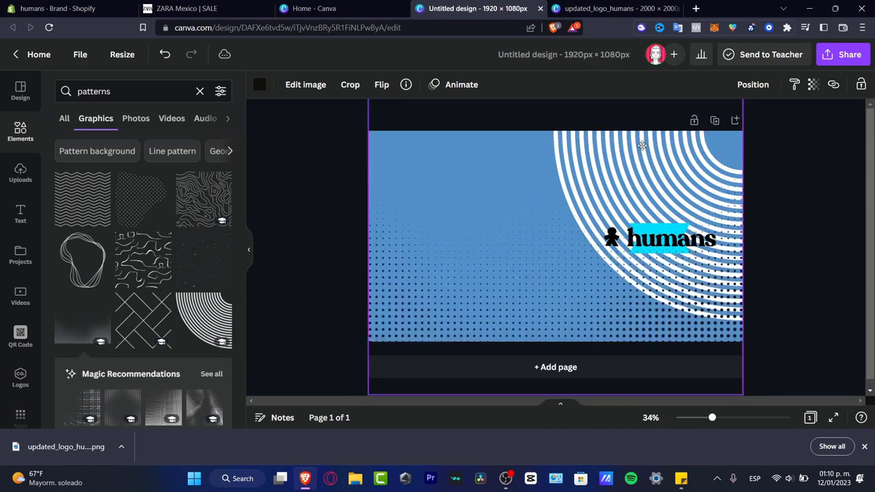
Send the halftone dot pattern to the back, behind the logo and concentric arcs
{"action": "right_click", "coordinate": [523, 273]}
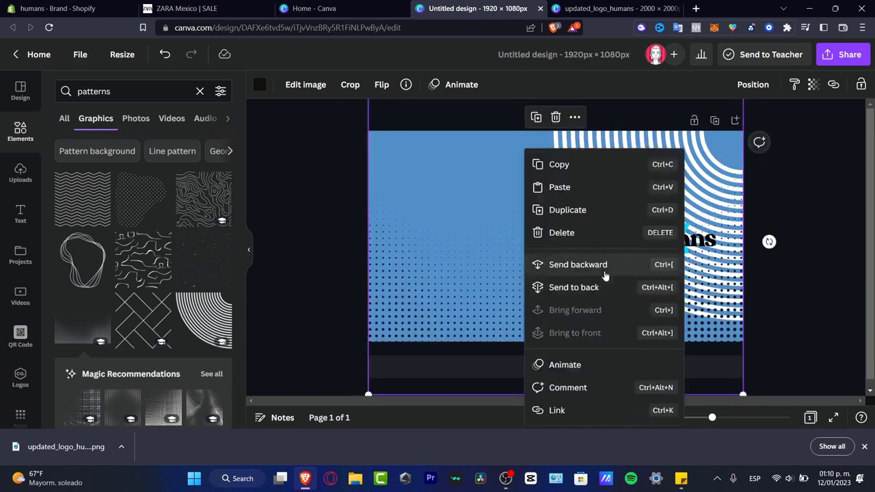
{"action": "left_click", "coordinate": [604, 291]}
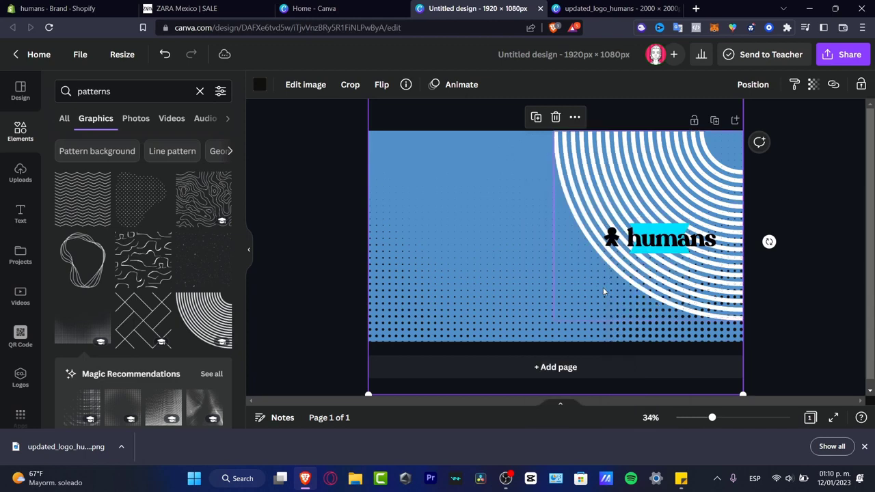
{"action": "left_click", "coordinate": [796, 195]}
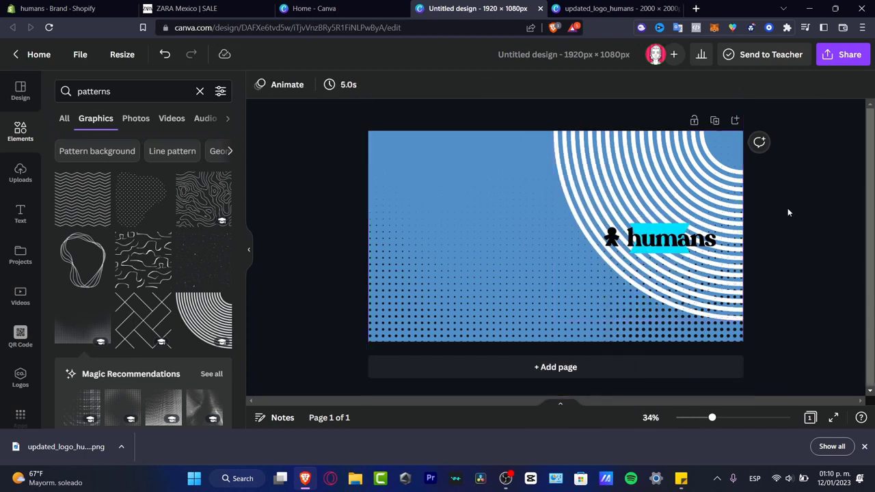
Try cream on the halftone dot pattern, settling on black from the working humbly brand palette
{"action": "left_click", "coordinate": [479, 179]}
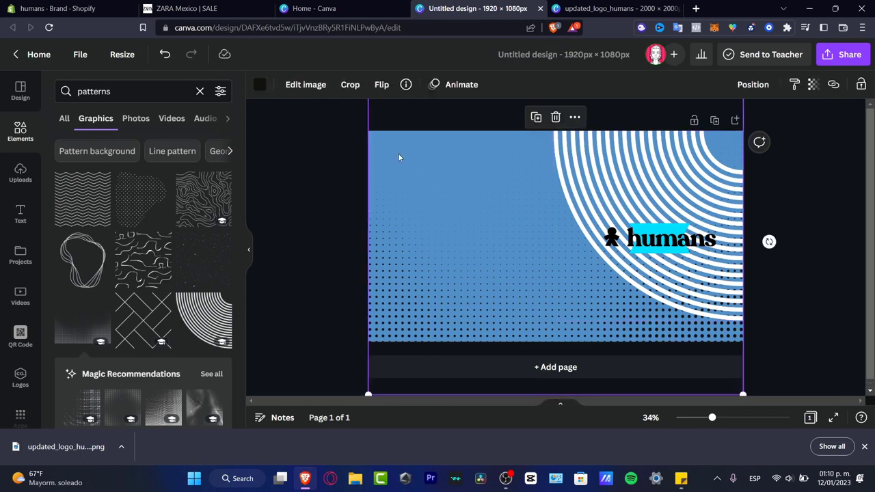
{"action": "left_click", "coordinate": [259, 84]}
{"action": "left_click", "coordinate": [97, 225]}
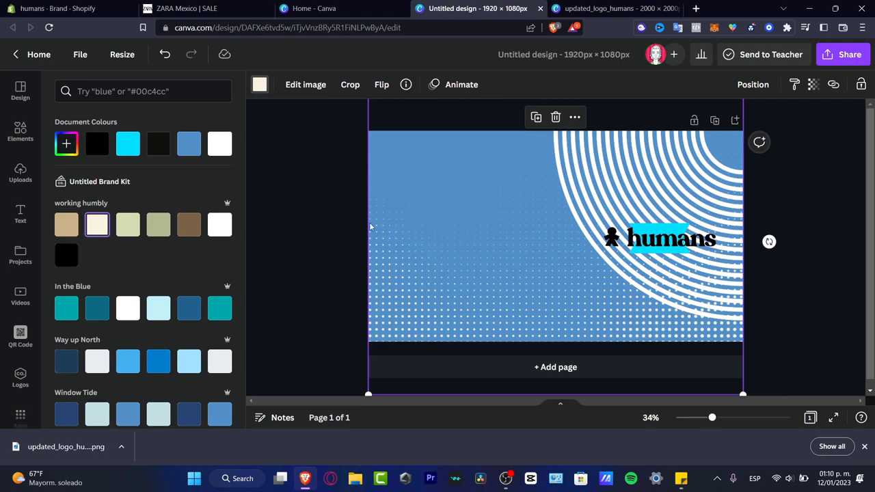
{"action": "left_click", "coordinate": [67, 254]}
Change the page background to white and align the halftone dot pattern with the page's full width
{"action": "left_click_drag", "start_coordinate": [463, 231], "coordinate": [502, 306]}
{"action": "left_click", "coordinate": [362, 135]}
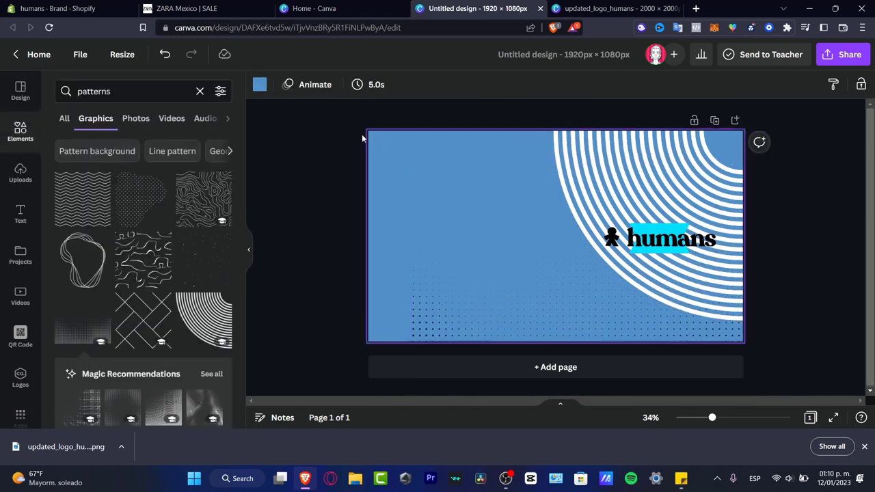
{"action": "left_click", "coordinate": [259, 84]}
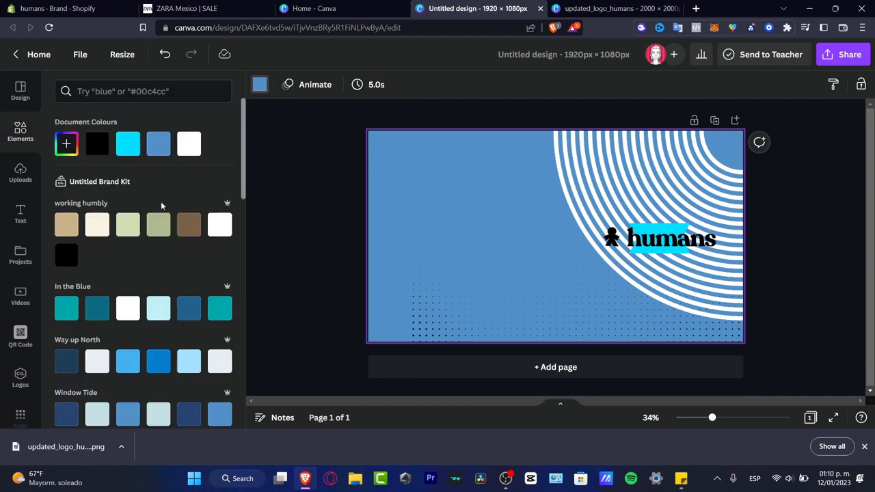
{"action": "left_click", "coordinate": [66, 255]}
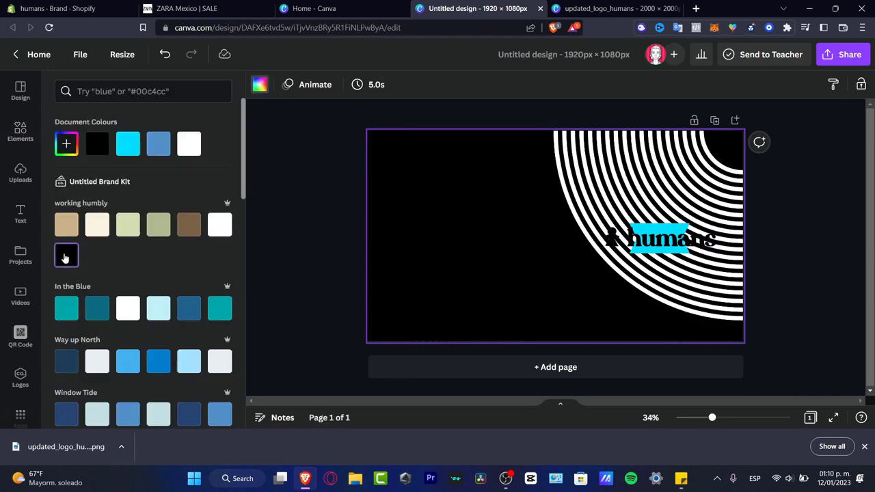
{"action": "left_click", "coordinate": [220, 224]}
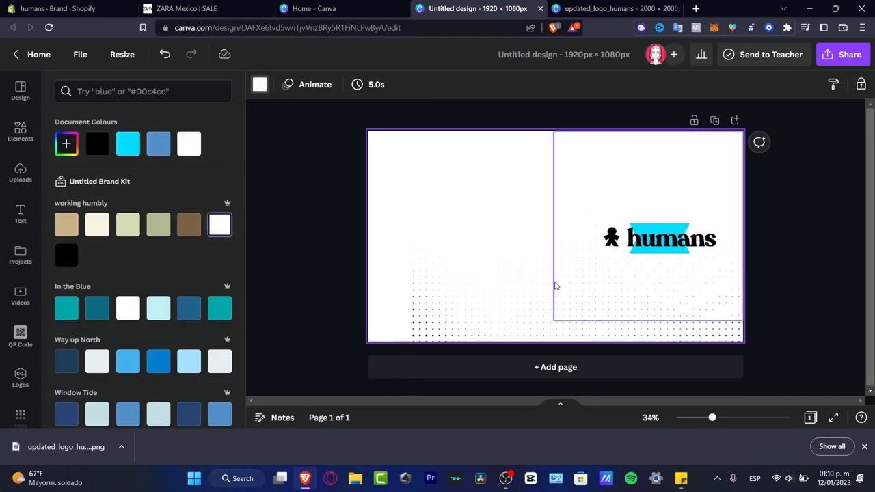
{"action": "left_click_drag", "start_coordinate": [459, 260], "coordinate": [463, 218]}
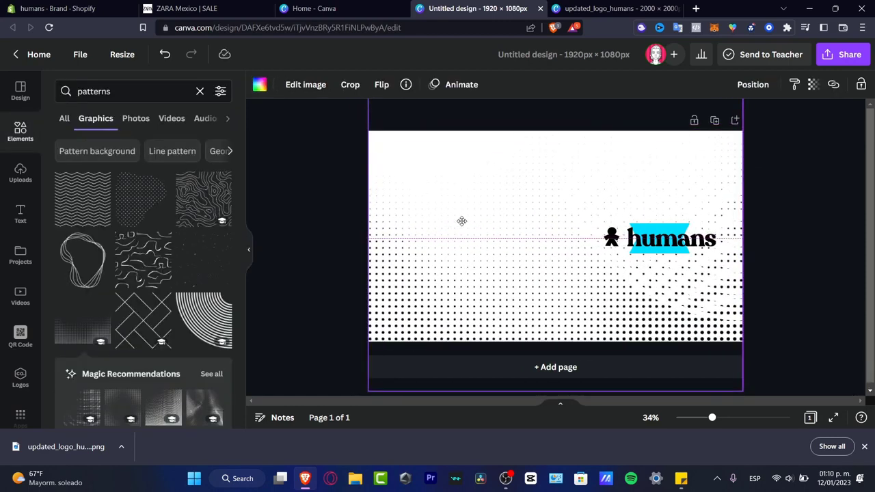
Try the black, tan and cream working humbly colors on the concentric-arc pattern
{"action": "left_click", "coordinate": [681, 231]}
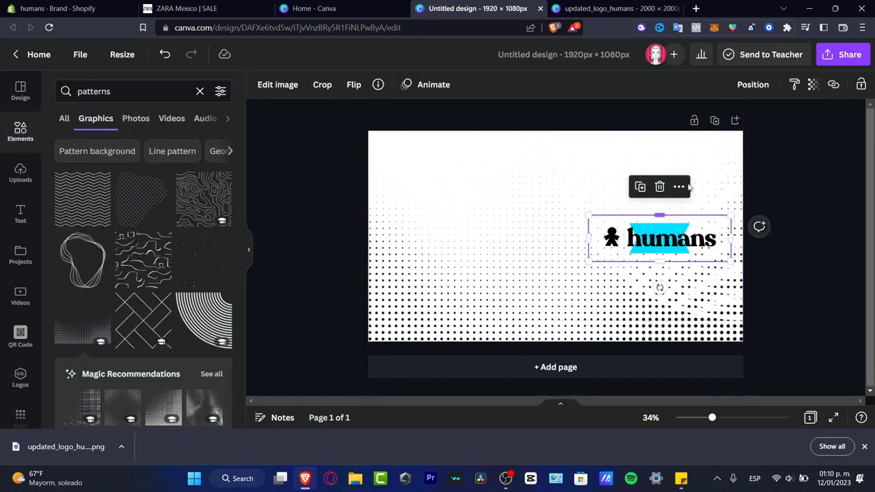
{"action": "left_click", "coordinate": [712, 145]}
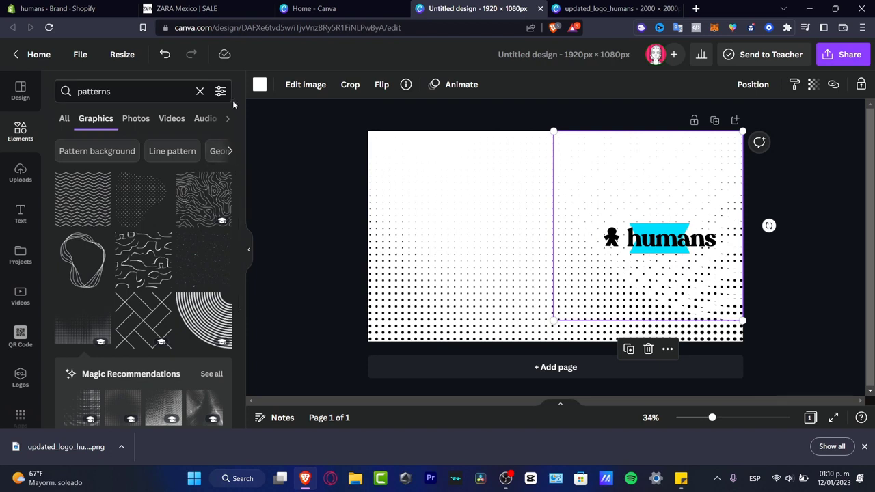
{"action": "left_click", "coordinate": [259, 84]}
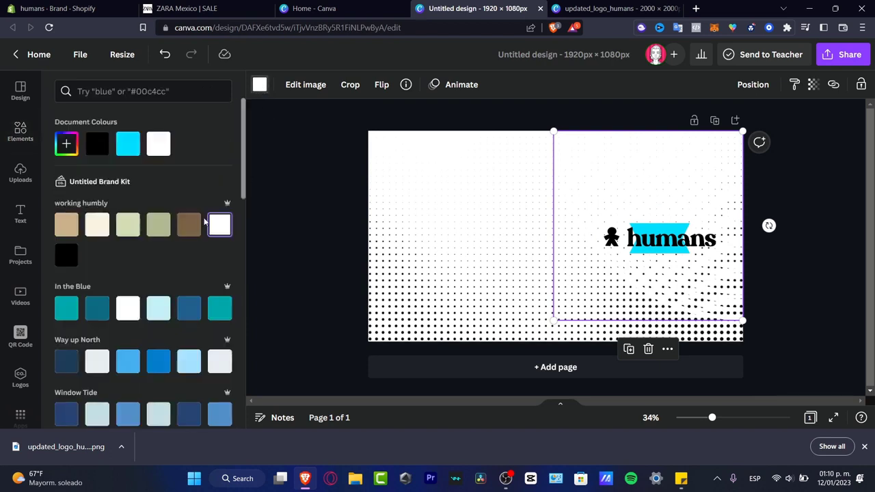
{"action": "left_click", "coordinate": [66, 255]}
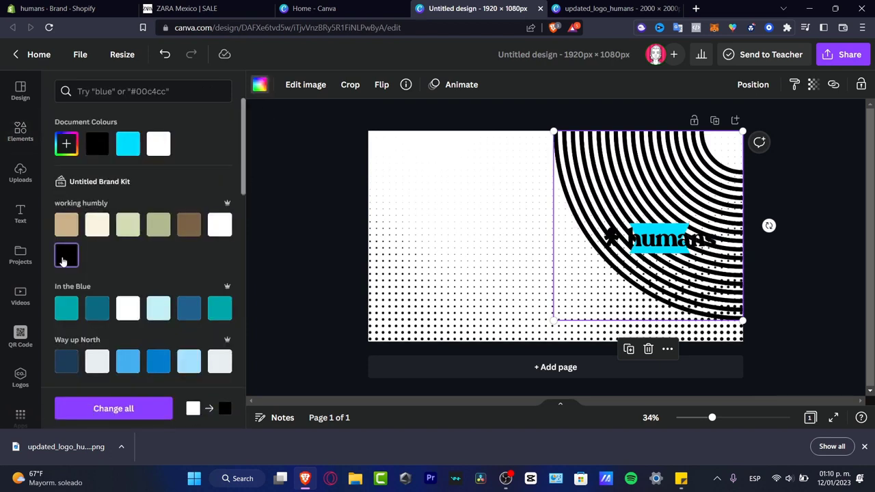
{"action": "left_click", "coordinate": [66, 224]}
{"action": "left_click", "coordinate": [96, 226]}
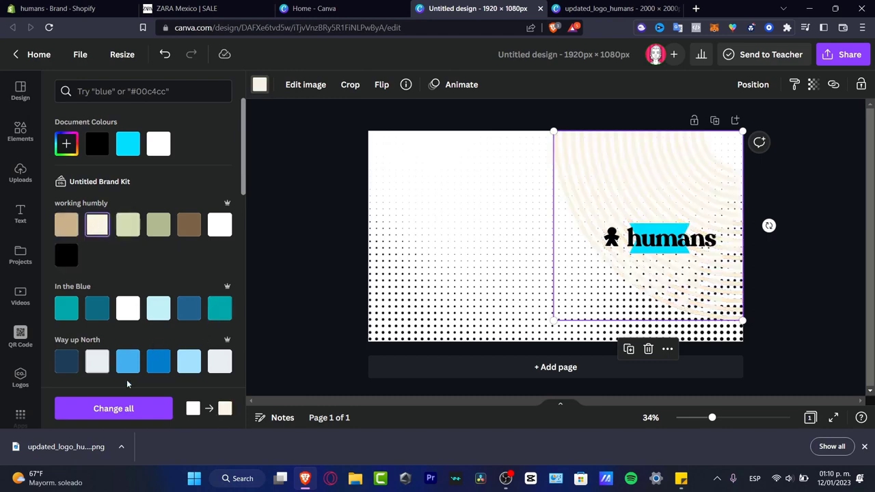
{"action": "scroll", "coordinate": [144, 308], "scroll_direction": "down", "scroll_amount": 5}
{"action": "left_click", "coordinate": [782, 253]}
Download the cover design as a PNG at size 1.5 and save it as Untitled design (3) in Downloads
{"action": "left_click", "coordinate": [661, 231]}
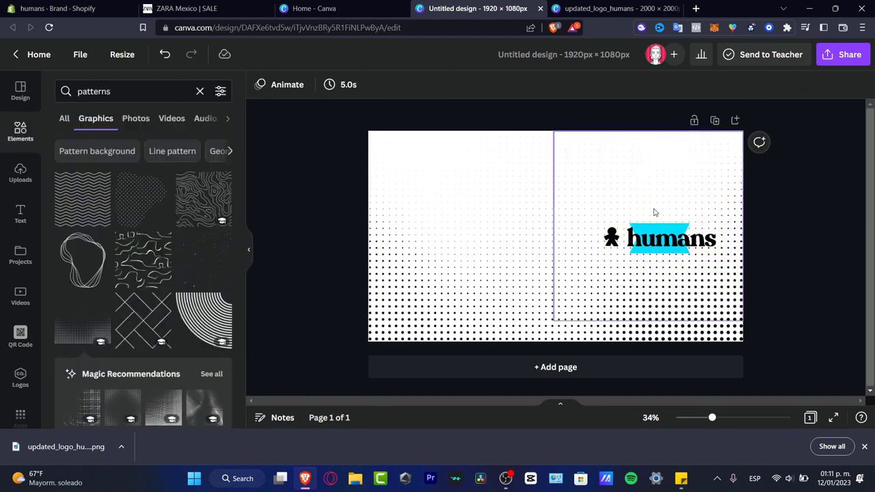
{"action": "left_click", "coordinate": [844, 60]}
{"action": "left_click", "coordinate": [794, 331]}
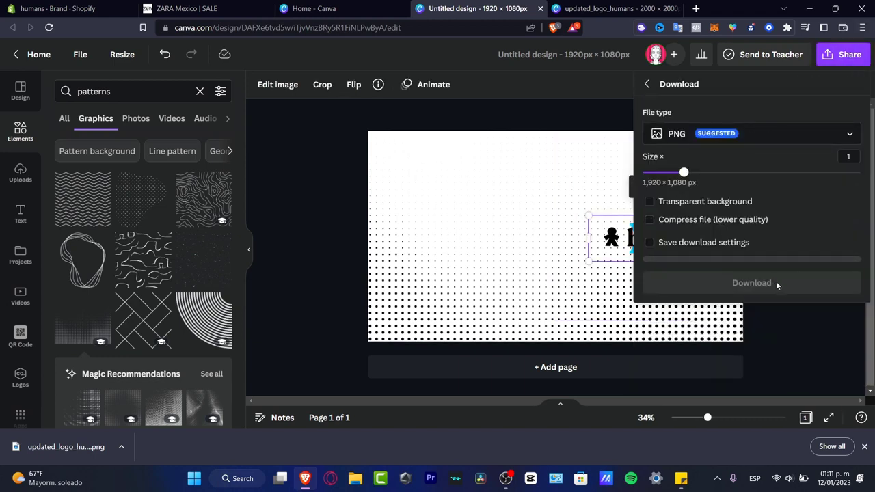
{"action": "left_click_drag", "start_coordinate": [683, 172], "coordinate": [727, 174]}
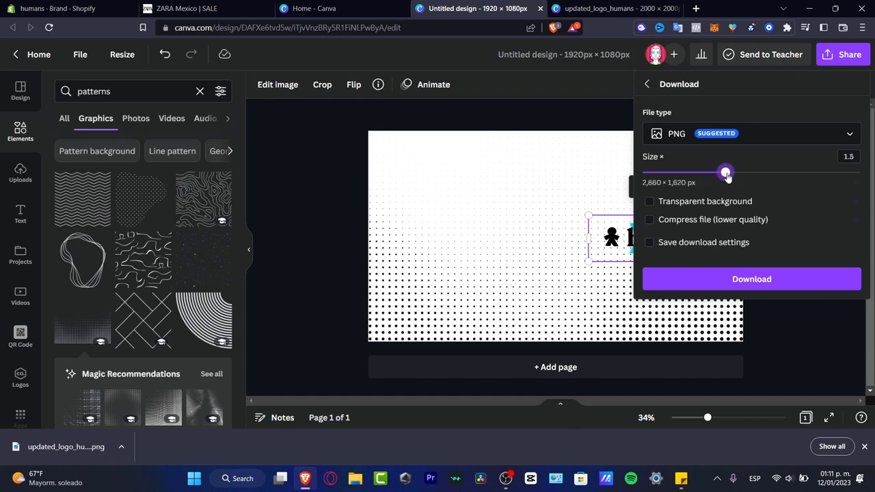
{"action": "left_click", "coordinate": [759, 282]}
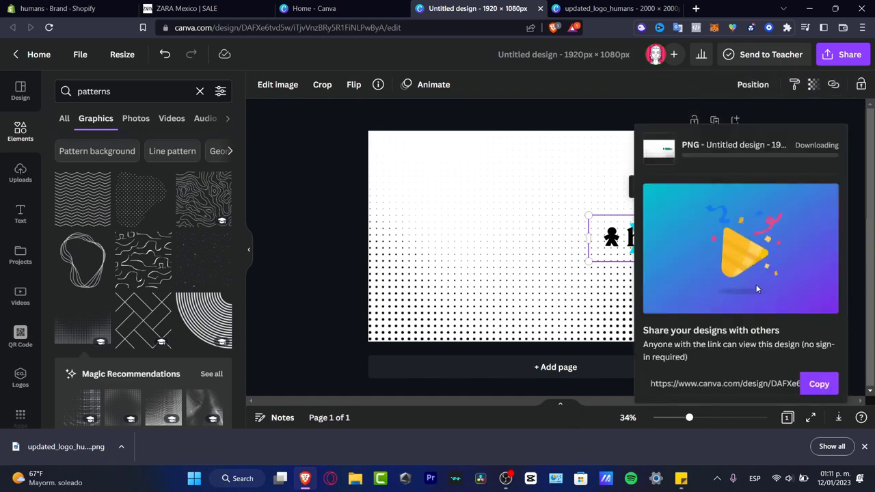
{"action": "left_click", "coordinate": [87, 7]}
{"action": "scroll", "coordinate": [598, 271], "scroll_direction": "down", "scroll_amount": 15}
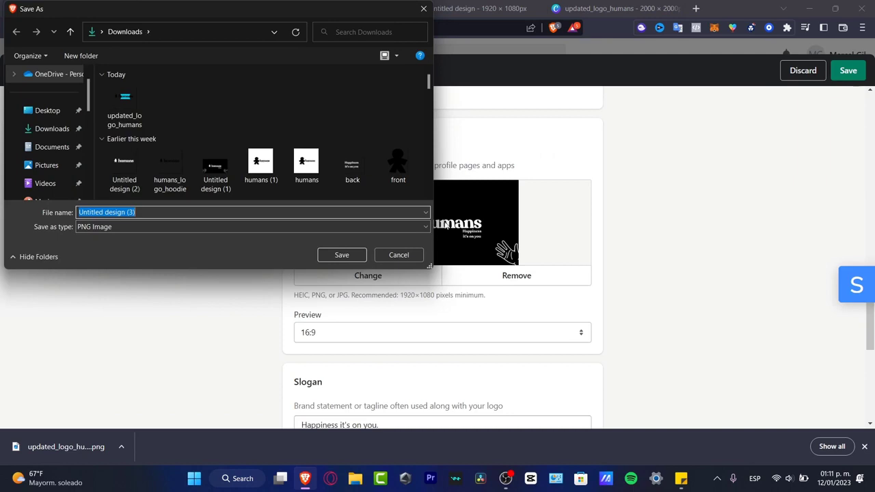
{"action": "left_click", "coordinate": [348, 257]}
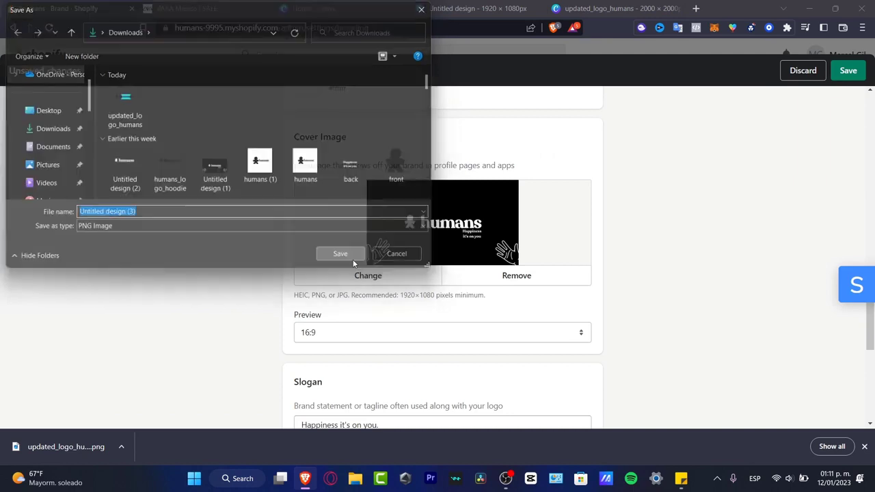
Replace the Shopify brand cover image by uploading and selecting Untitled design (3).png
{"action": "left_click", "coordinate": [367, 275]}
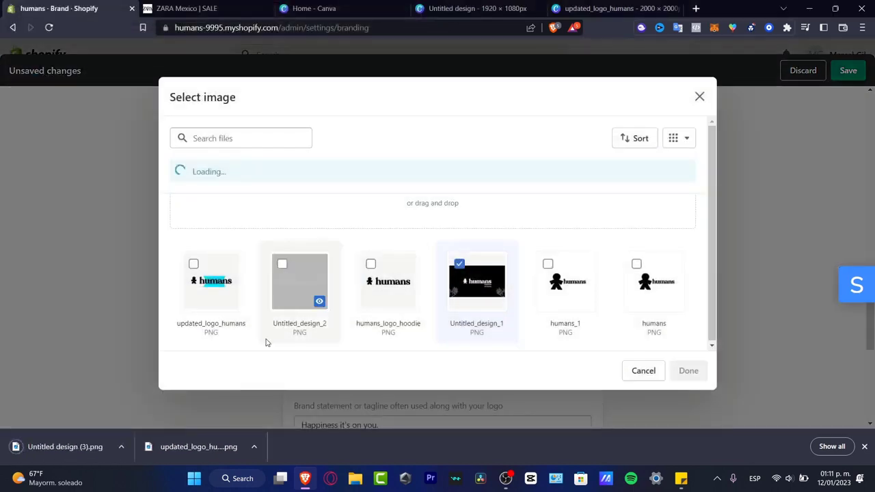
{"action": "left_click_drag", "start_coordinate": [81, 460], "coordinate": [397, 250]}
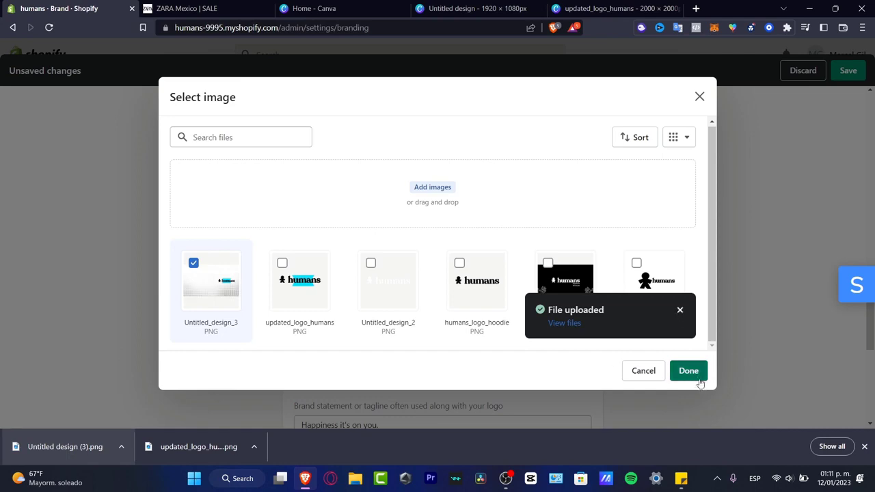
{"action": "left_click", "coordinate": [693, 374]}
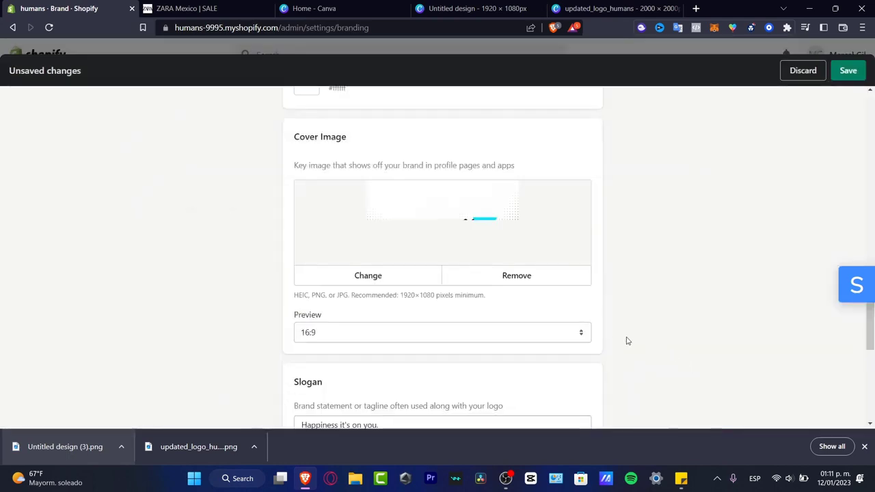
{"action": "scroll", "coordinate": [635, 340], "scroll_direction": "up", "scroll_amount": 10}
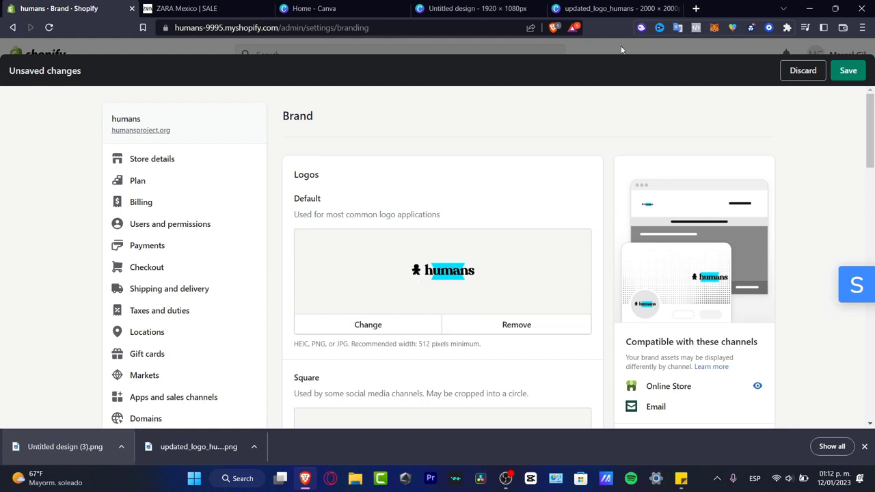
In the updated_logo_humans Canva design, add the black human figure from the uploaded images and move it toward the page's lower-right area
{"action": "left_click", "coordinate": [624, 6]}
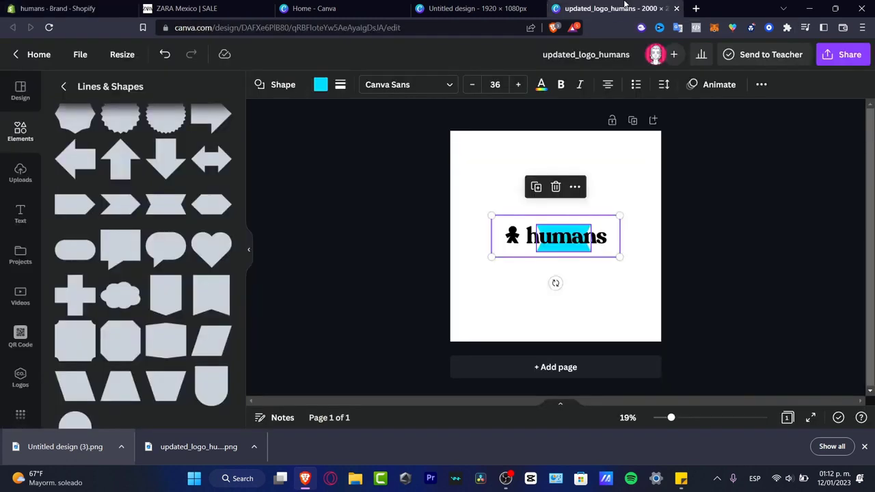
{"action": "left_click", "coordinate": [20, 130]}
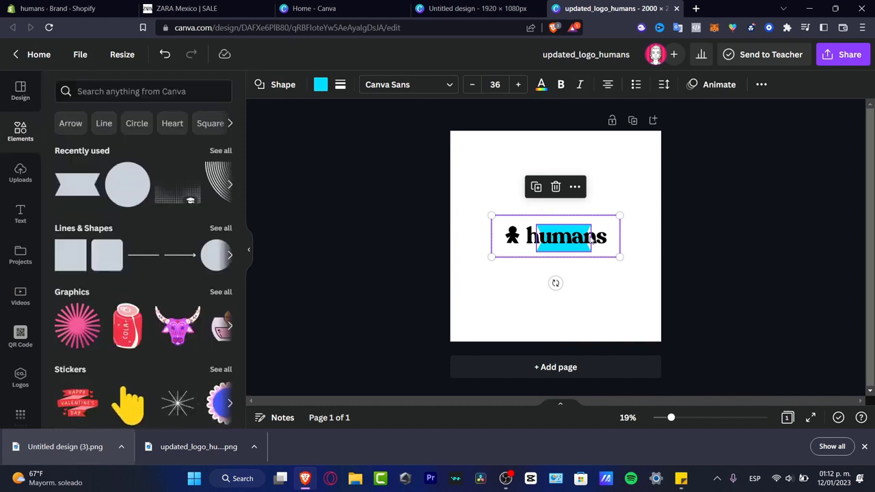
{"action": "left_click", "coordinate": [21, 171]}
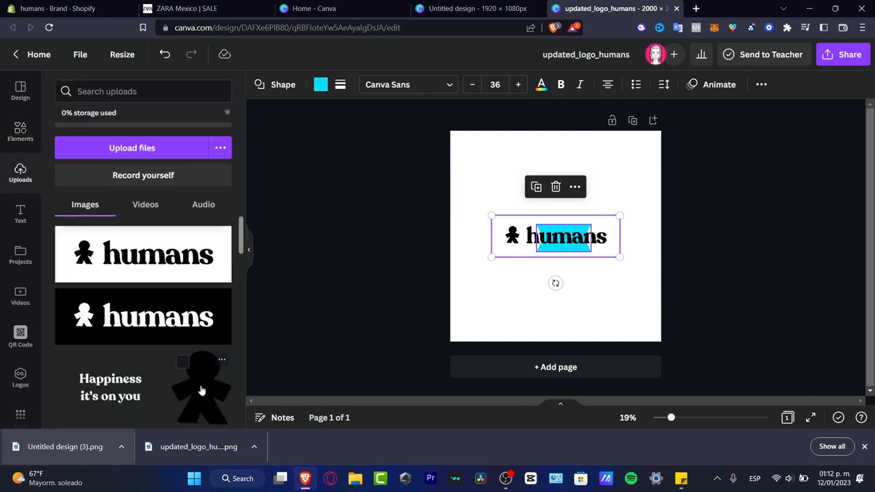
{"action": "left_click", "coordinate": [195, 389]}
{"action": "left_click_drag", "start_coordinate": [550, 258], "coordinate": [608, 315]}
Delete the humans logo and cyan ribbon, and center the black human figure on the page
{"action": "left_click_drag", "start_coordinate": [480, 190], "coordinate": [555, 280]}
{"action": "key", "text": "Delete"}
{"action": "left_click_drag", "start_coordinate": [632, 303], "coordinate": [557, 254]}
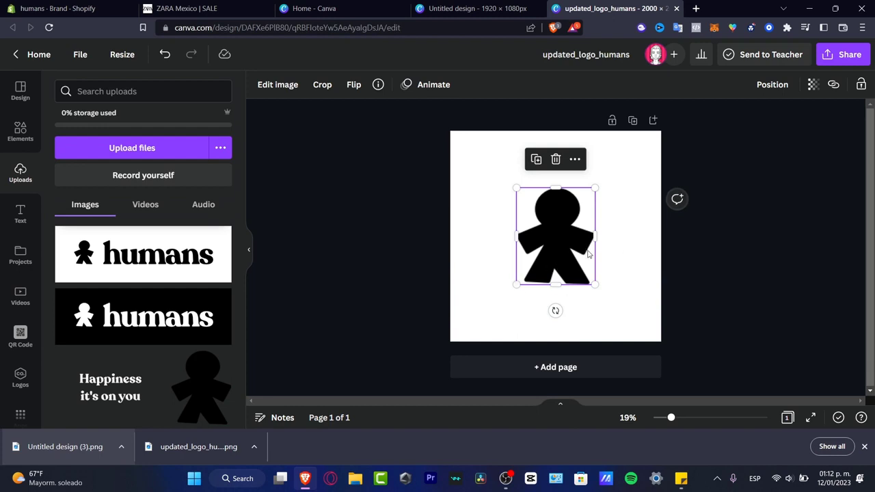
{"action": "left_click", "coordinate": [613, 281]}
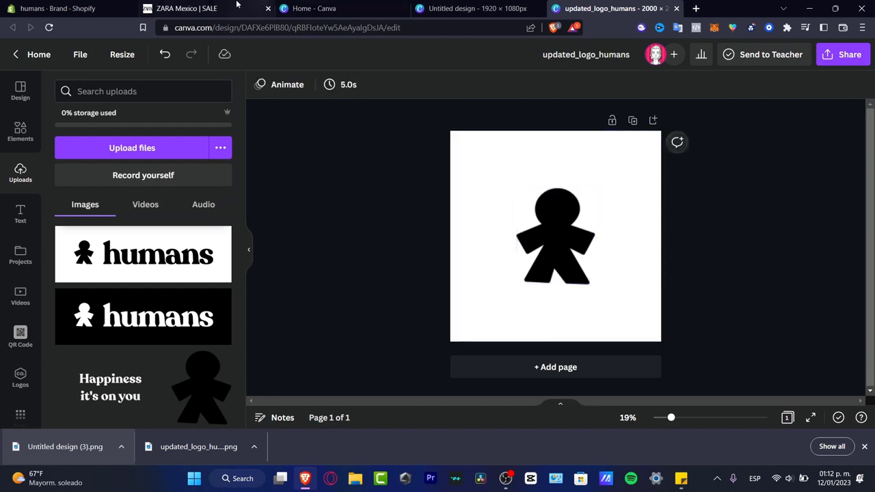
Replace the Shopify brand cover image by uploading and selecting Untitled design (4).png
{"action": "left_click", "coordinate": [60, 8]}
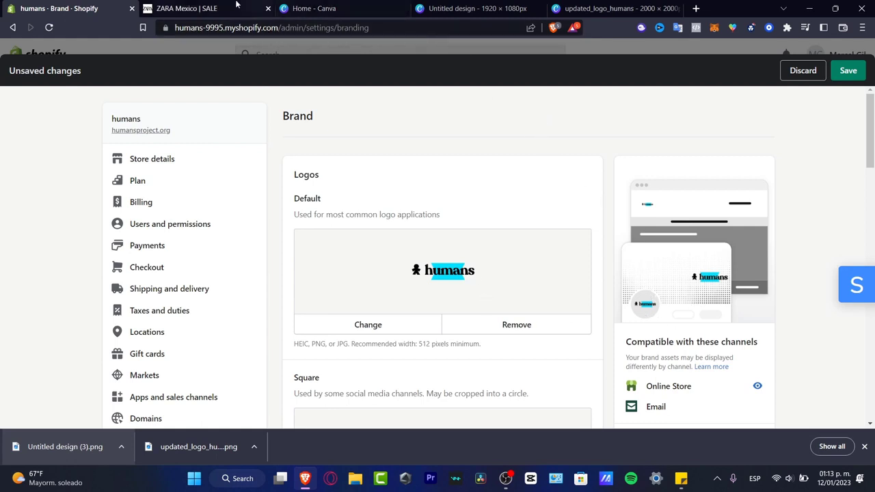
{"action": "left_click", "coordinate": [191, 8]}
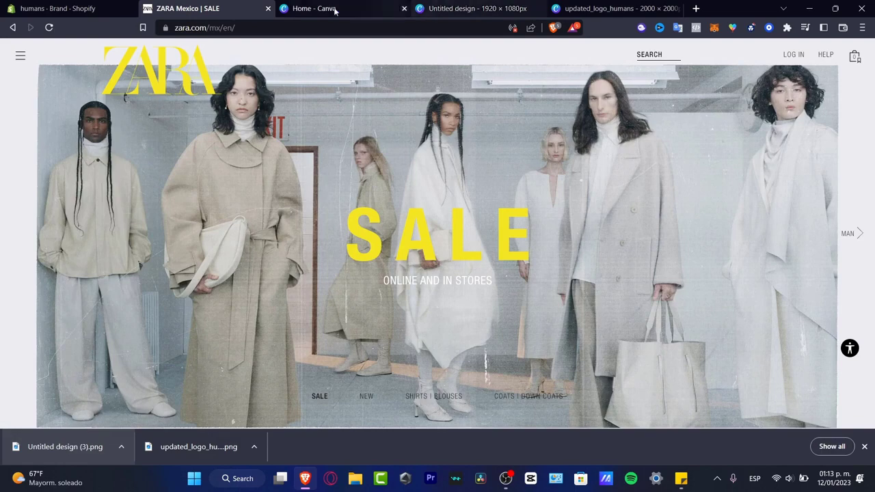
{"action": "left_click", "coordinate": [54, 9]}
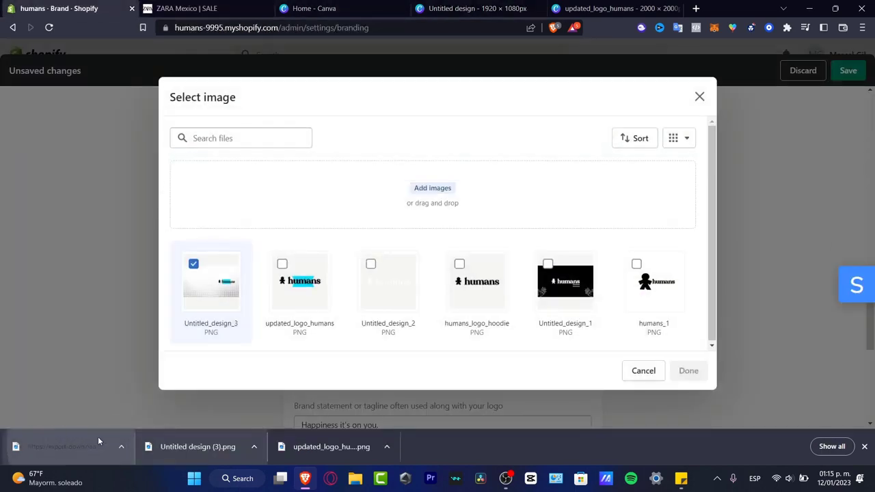
{"action": "left_click_drag", "start_coordinate": [96, 444], "coordinate": [373, 211]}
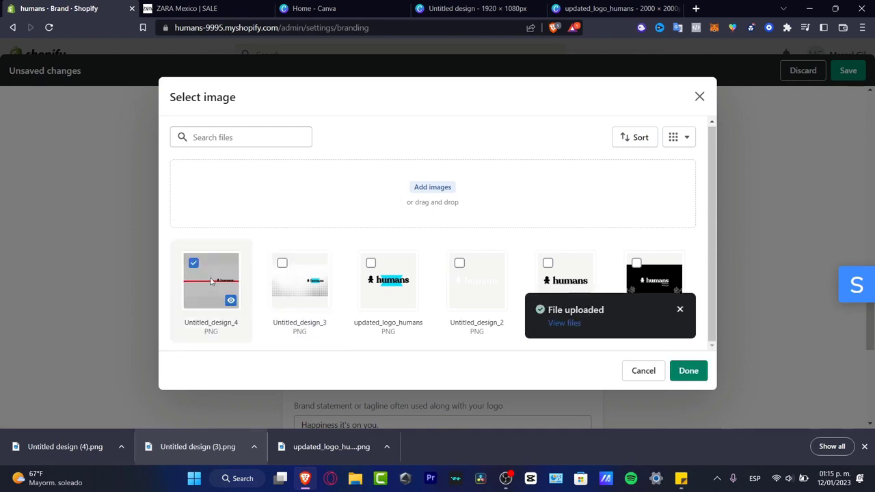
{"action": "left_click", "coordinate": [697, 371]}
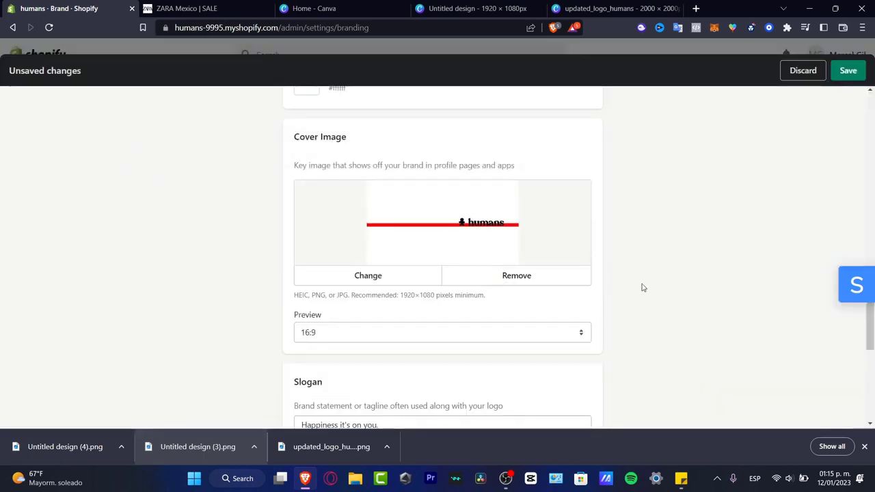
{"action": "scroll", "coordinate": [642, 288], "scroll_direction": "up", "scroll_amount": 15}
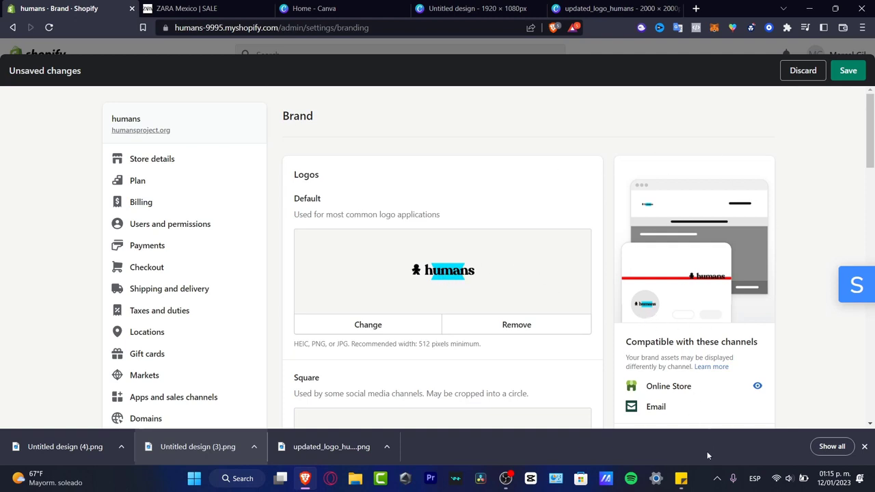
In the sticky note checklist, bold the DESIGNING WEBSITE heading and strike through UPDATE THE BRAND LOGO
{"action": "left_click", "coordinate": [688, 484]}
{"action": "scroll", "coordinate": [758, 123], "scroll_direction": "up", "scroll_amount": 2}
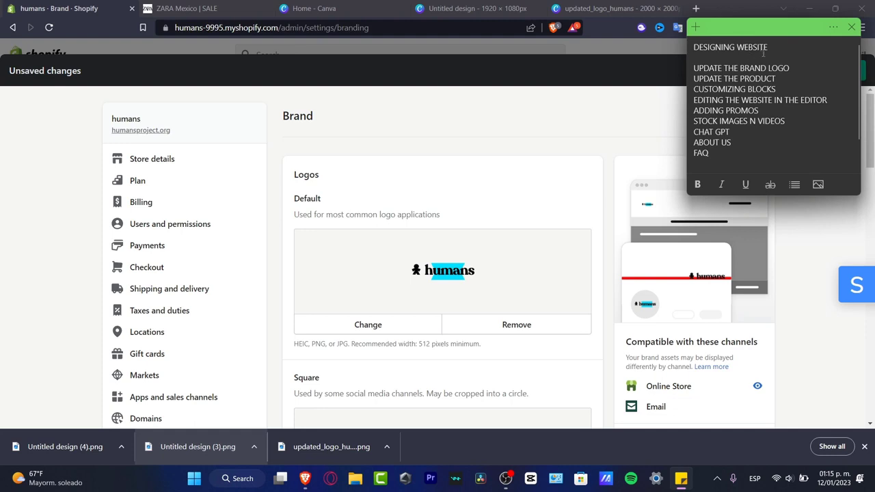
{"action": "left_click_drag", "start_coordinate": [772, 47], "coordinate": [699, 47]}
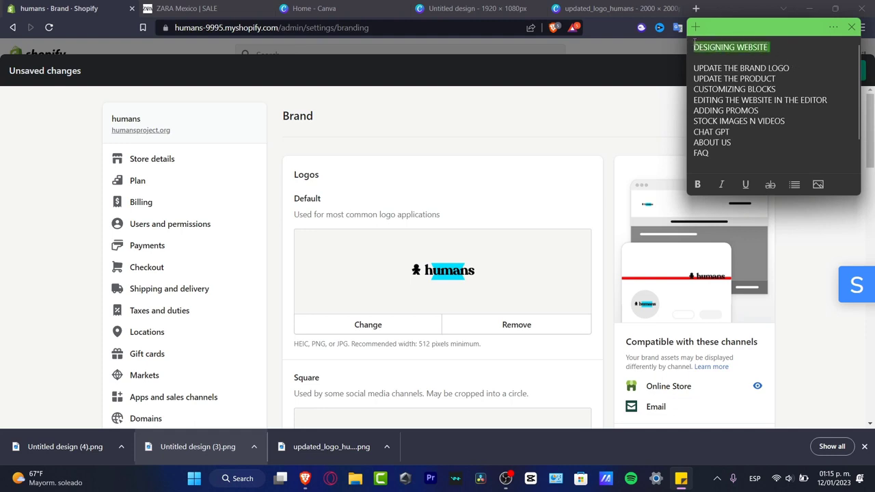
{"action": "left_click", "coordinate": [697, 185]}
{"action": "left_click_drag", "start_coordinate": [791, 67], "coordinate": [696, 62]}
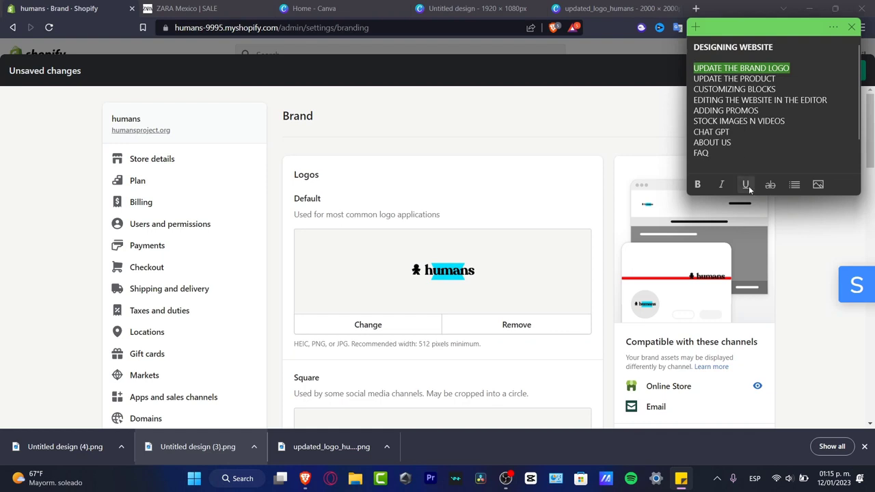
{"action": "left_click", "coordinate": [771, 186]}
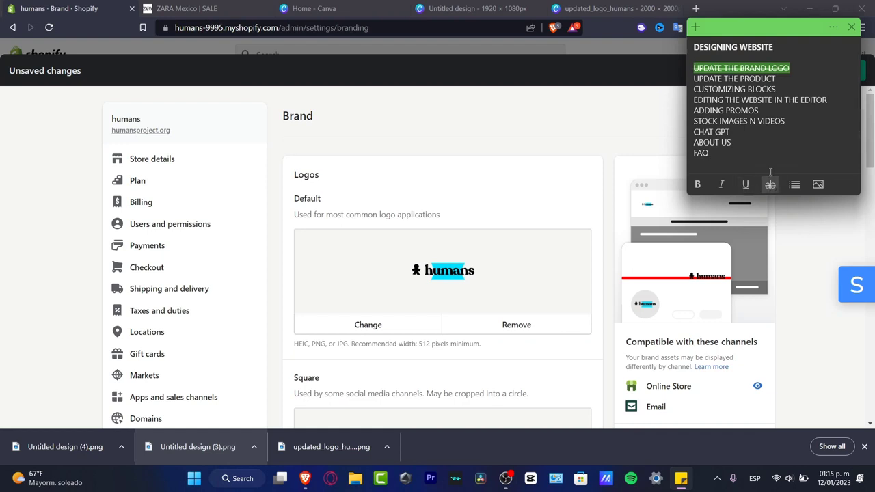
{"action": "left_click", "coordinate": [783, 78]}
{"action": "left_click_drag", "start_coordinate": [782, 79], "coordinate": [694, 73]}
{"action": "left_click", "coordinate": [610, 130]}
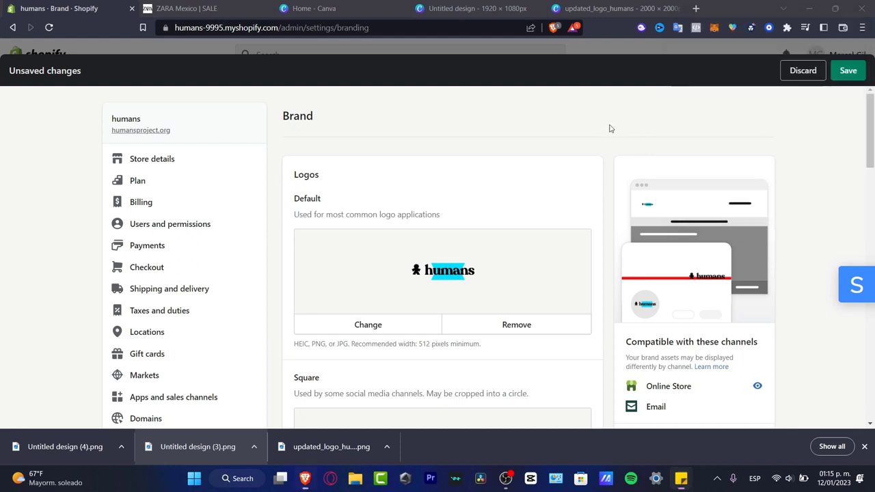
Save the Shopify brand changes, close the settings, and open the current Dawn theme for customization
{"action": "left_click", "coordinate": [846, 75]}
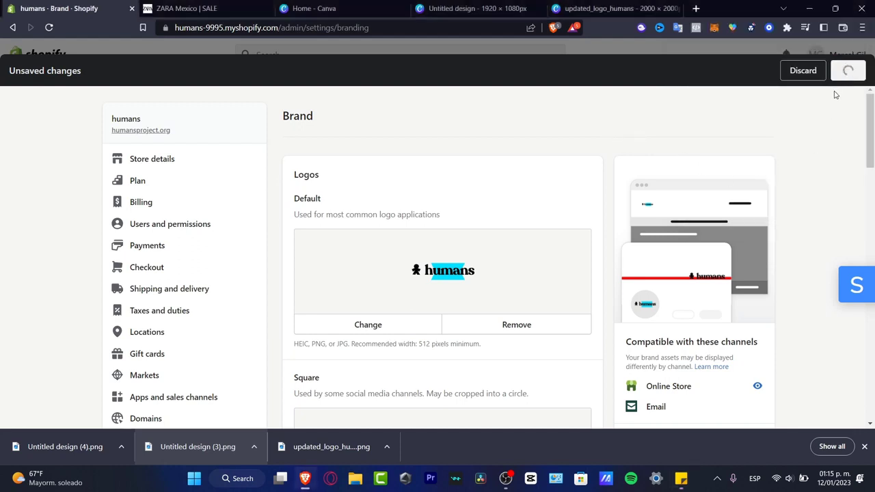
{"action": "left_click", "coordinate": [856, 69]}
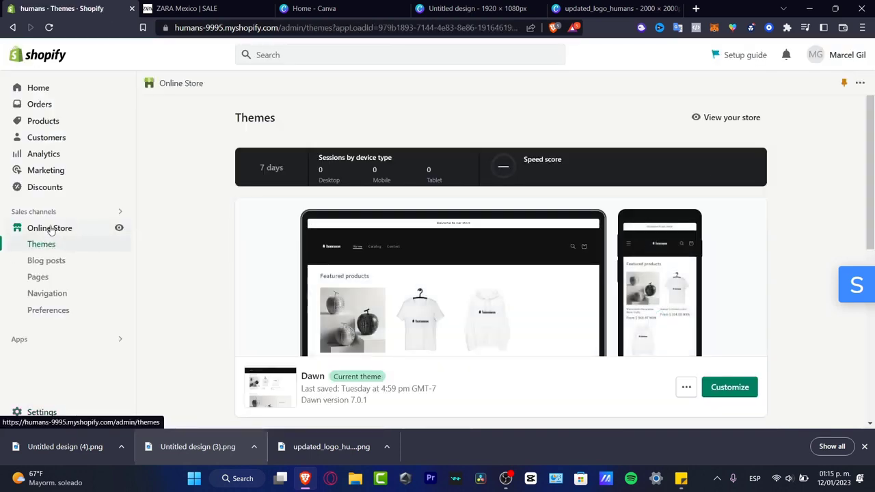
{"action": "scroll", "coordinate": [669, 375], "scroll_direction": "down", "scroll_amount": 3}
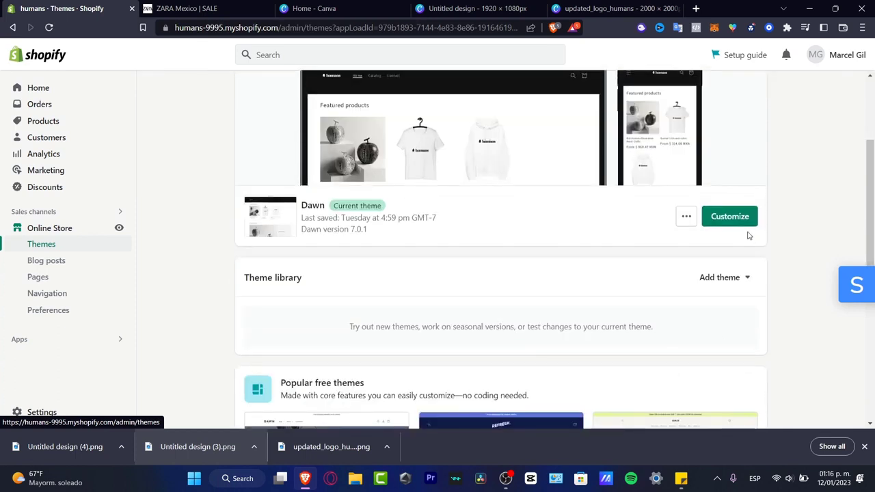
{"action": "left_click", "coordinate": [740, 222]}
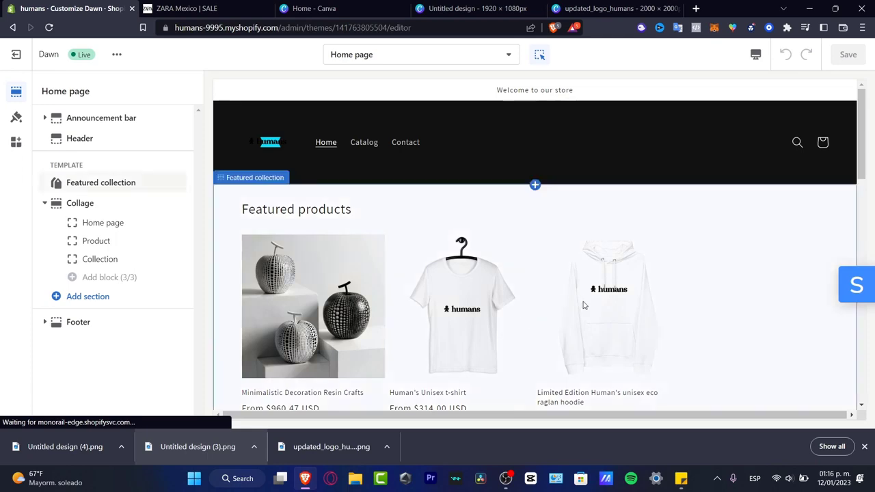
Examine the store's home page sections and compare them with the full-screen images and footer of the ZARA home page
{"action": "scroll", "coordinate": [724, 213], "scroll_direction": "down", "scroll_amount": 3}
{"action": "scroll", "coordinate": [733, 226], "scroll_direction": "down", "scroll_amount": 5}
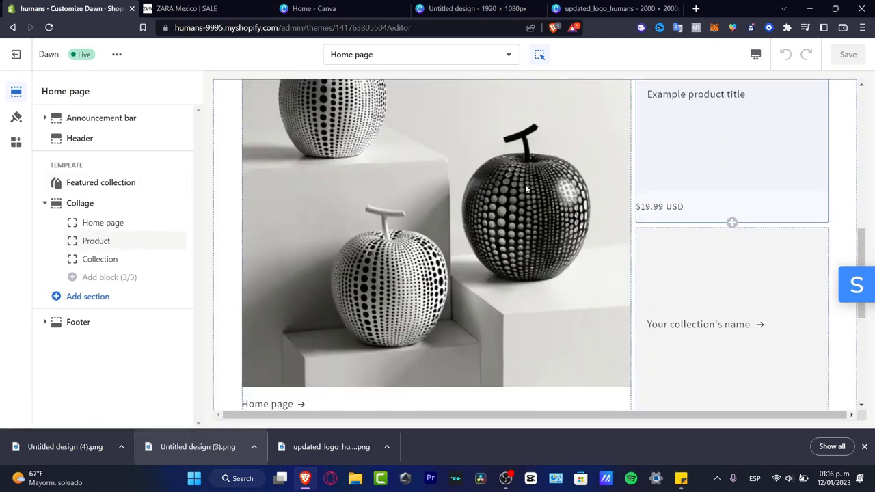
{"action": "scroll", "coordinate": [653, 189], "scroll_direction": "up", "scroll_amount": 10}
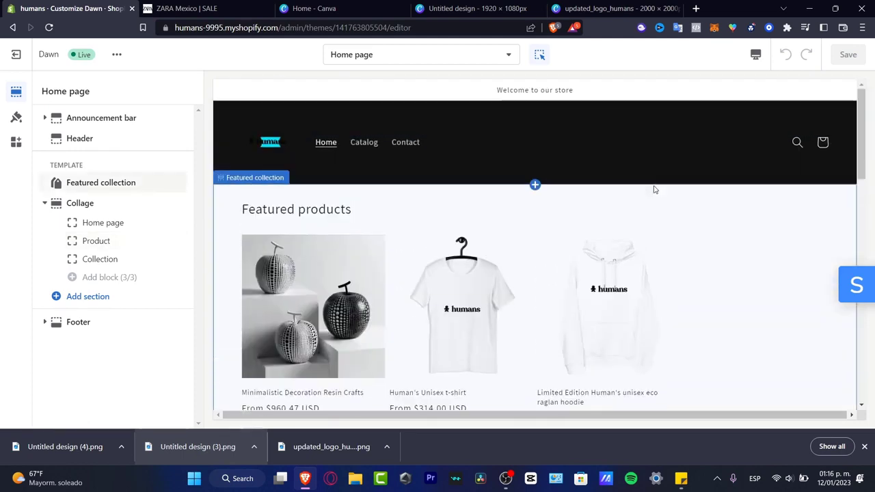
{"action": "scroll", "coordinate": [656, 191], "scroll_direction": "down", "scroll_amount": 3}
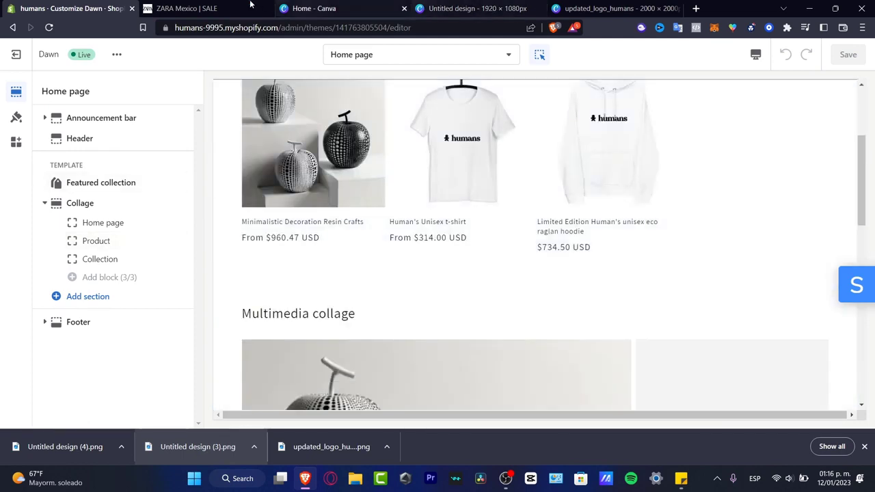
{"action": "left_click", "coordinate": [188, 8]}
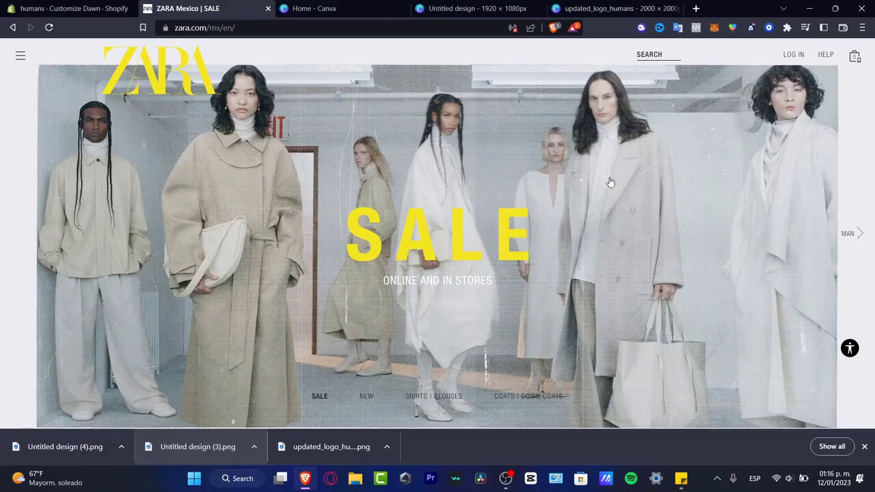
{"action": "scroll", "coordinate": [610, 183], "scroll_direction": "down", "scroll_amount": 5}
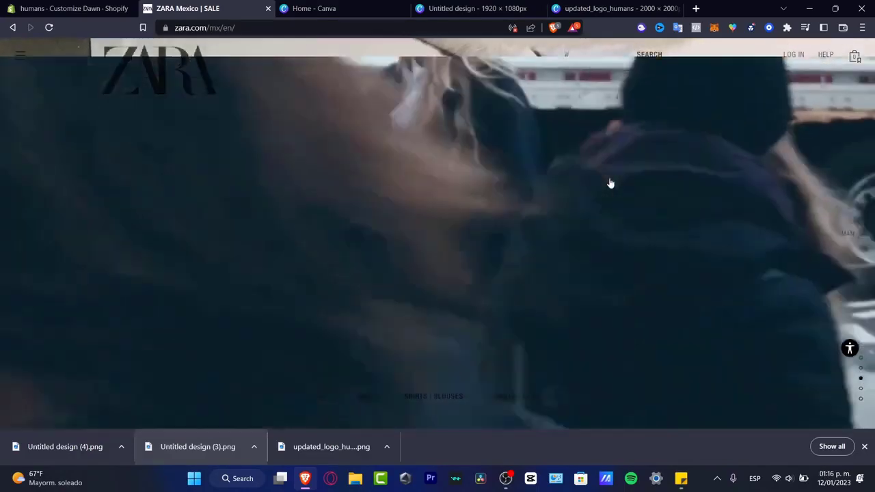
{"action": "scroll", "coordinate": [609, 182], "scroll_direction": "up", "scroll_amount": 2}
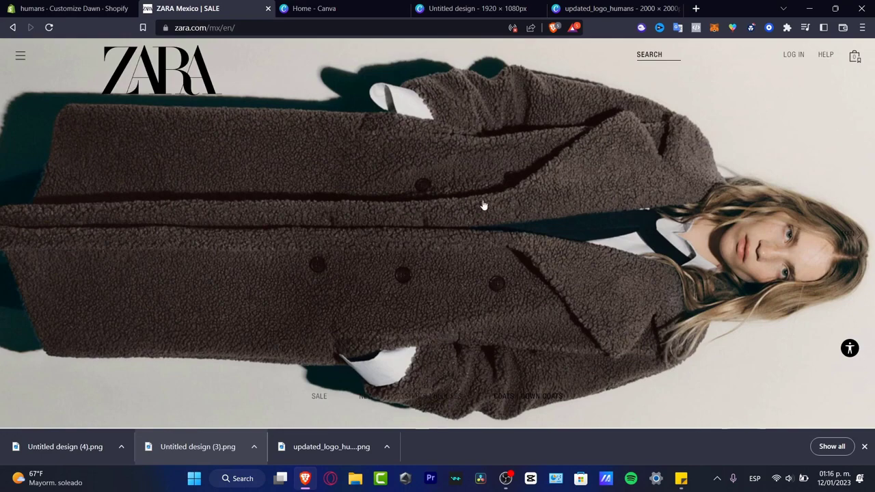
{"action": "scroll", "coordinate": [636, 208], "scroll_direction": "up", "scroll_amount": 2}
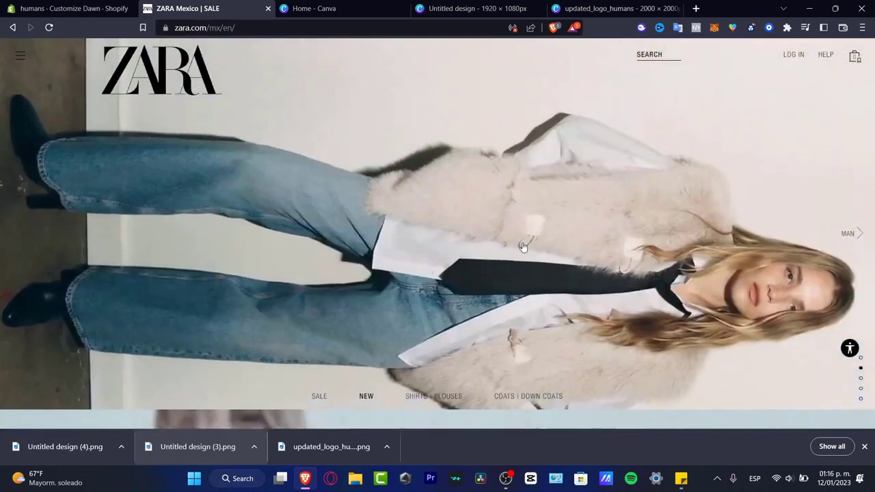
{"action": "scroll", "coordinate": [627, 214], "scroll_direction": "up", "scroll_amount": 2}
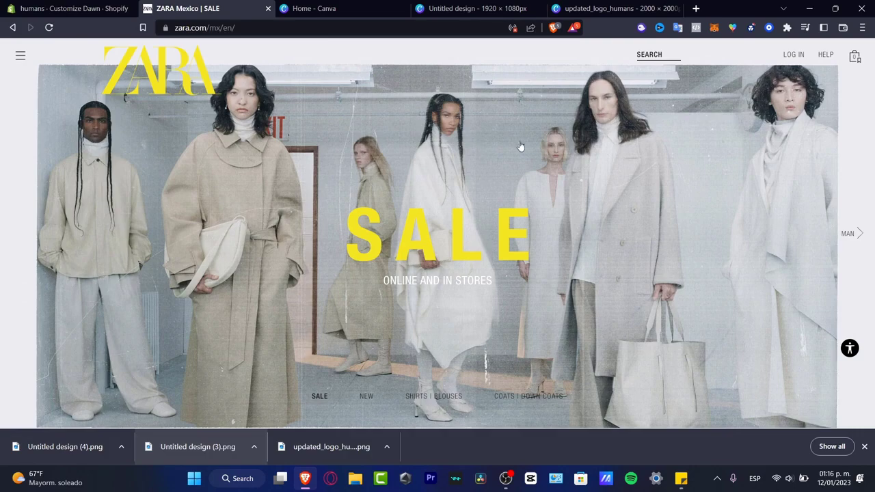
{"action": "scroll", "coordinate": [662, 226], "scroll_direction": "down", "scroll_amount": 1}
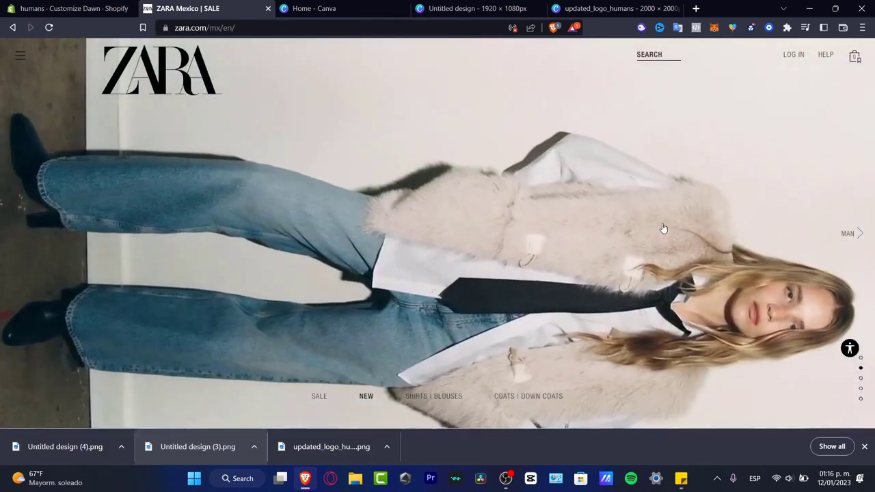
{"action": "scroll", "coordinate": [662, 228], "scroll_direction": "down", "scroll_amount": 2}
{"action": "scroll", "coordinate": [663, 228], "scroll_direction": "down", "scroll_amount": 1}
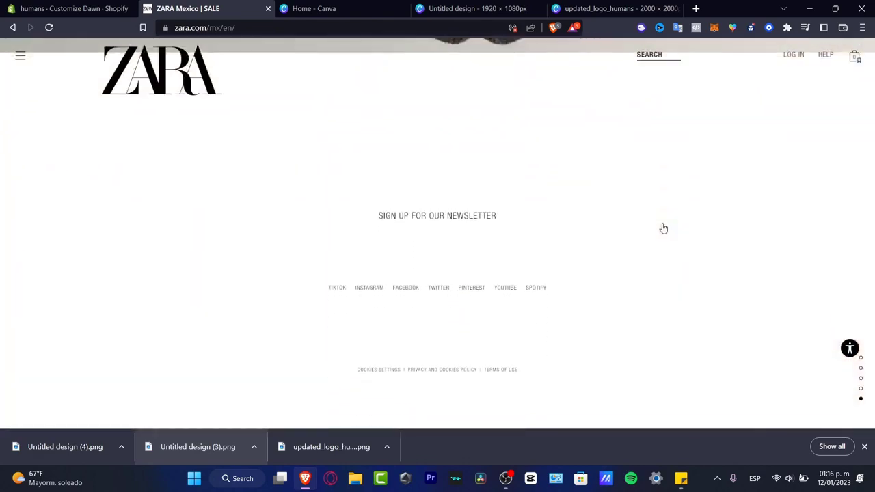
{"action": "scroll", "coordinate": [663, 229], "scroll_direction": "up", "scroll_amount": 1}
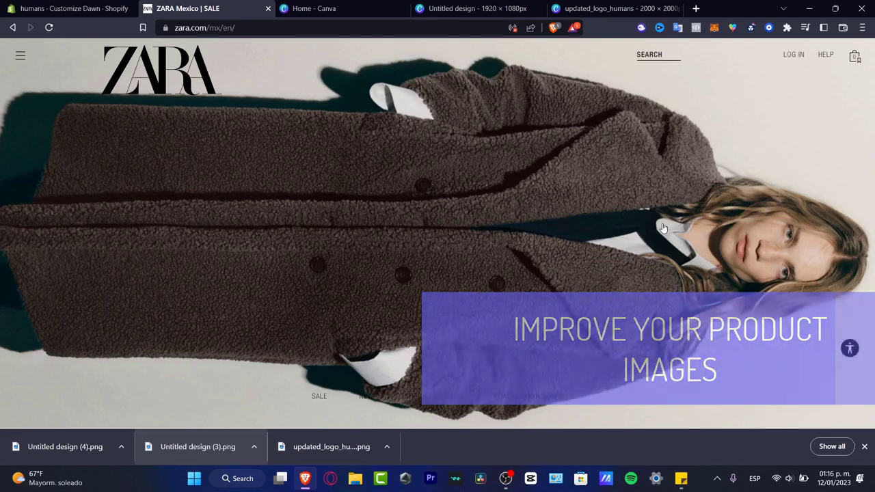
Exit the Shopify theme editor and open the installed Printful: Print on Demand app
{"action": "left_click", "coordinate": [68, 9]}
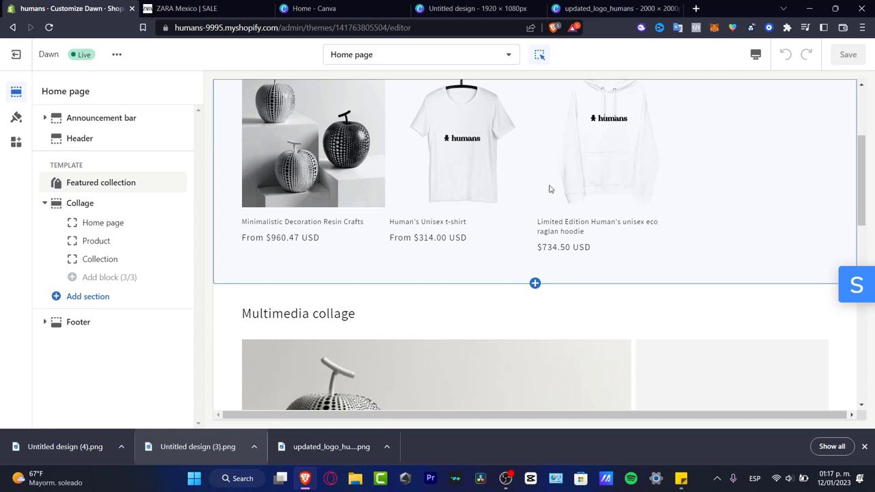
{"action": "left_click", "coordinate": [16, 54]}
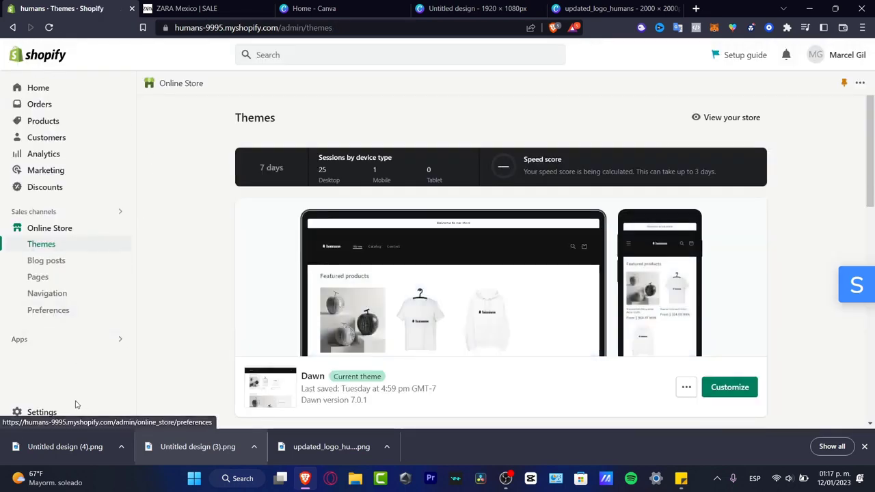
{"action": "left_click", "coordinate": [65, 418]}
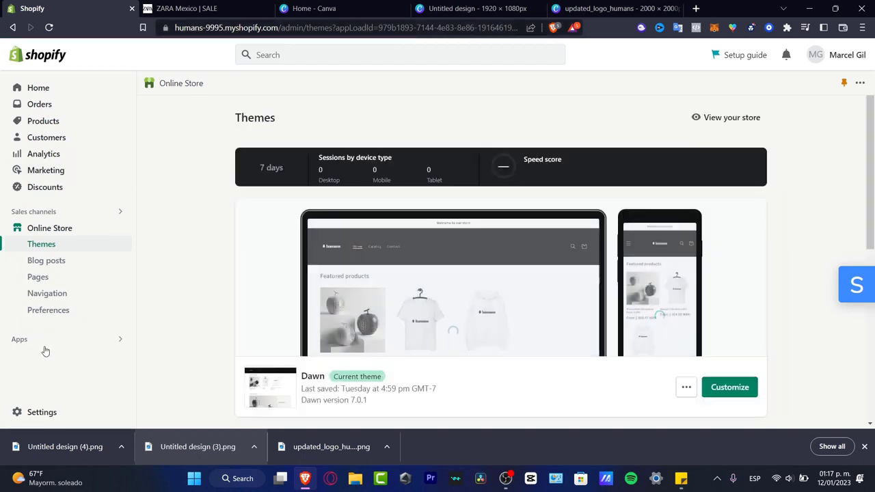
{"action": "left_click", "coordinate": [48, 345]}
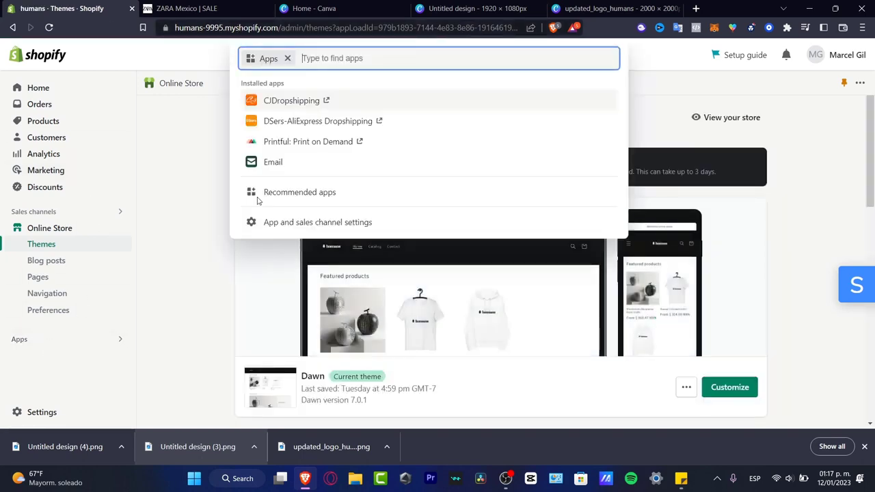
{"action": "left_click", "coordinate": [322, 146]}
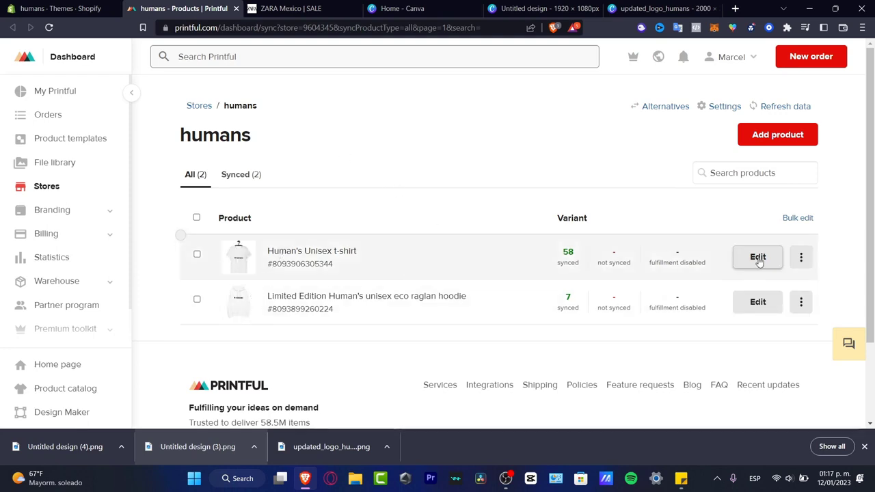
Open the Human's Unisex t-shirt in the humans store and examine its color and size variants
{"action": "left_click", "coordinate": [757, 258]}
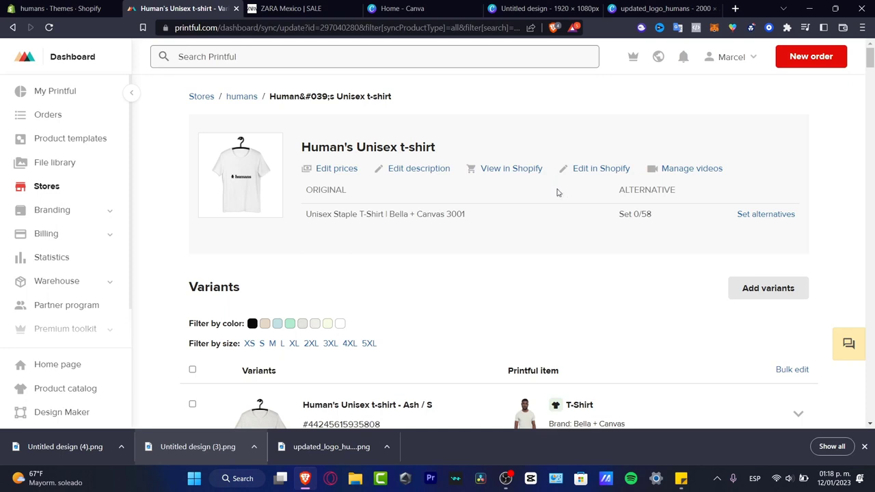
{"action": "scroll", "coordinate": [515, 182], "scroll_direction": "down", "scroll_amount": 3}
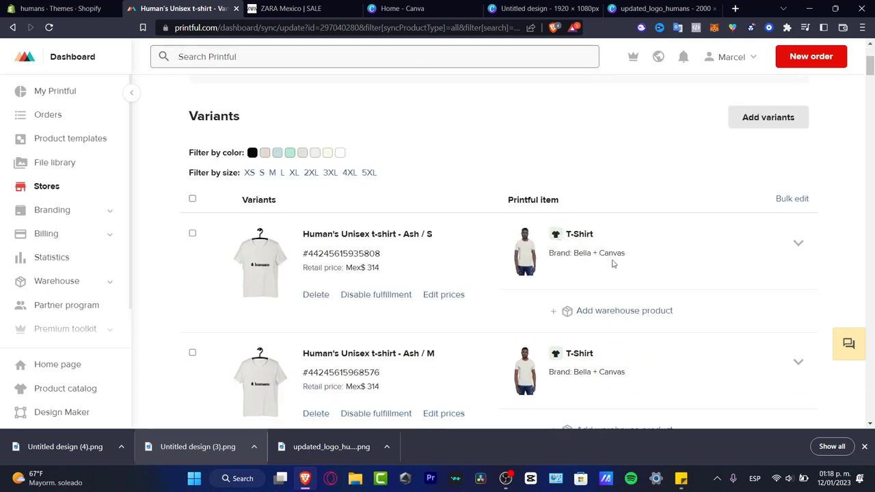
{"action": "scroll", "coordinate": [539, 264], "scroll_direction": "down", "scroll_amount": 3}
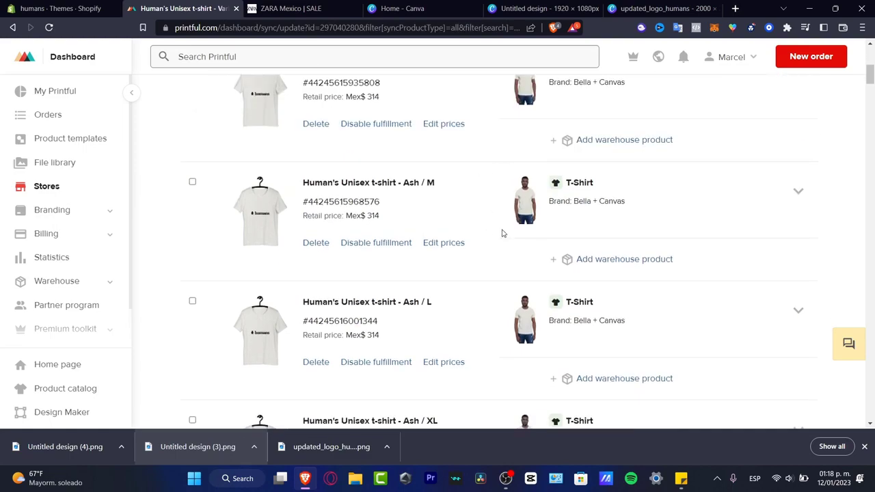
{"action": "scroll", "coordinate": [487, 256], "scroll_direction": "down", "scroll_amount": 12}
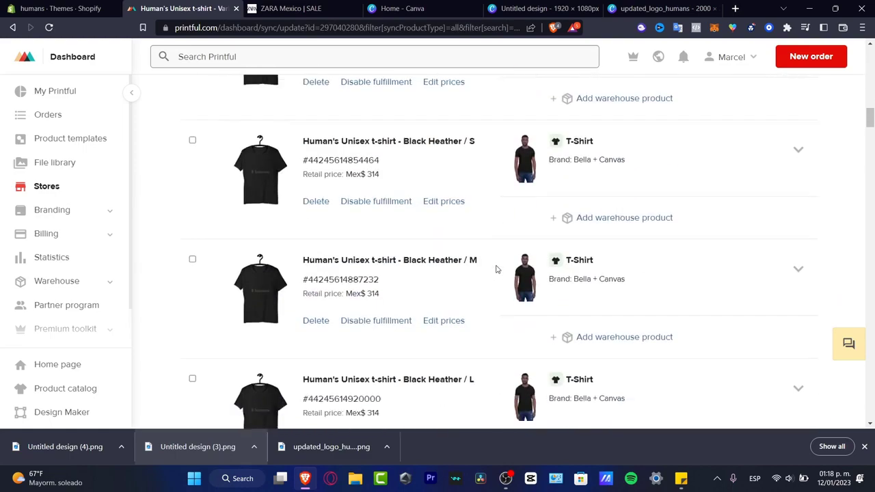
{"action": "scroll", "coordinate": [495, 268], "scroll_direction": "down", "scroll_amount": 20}
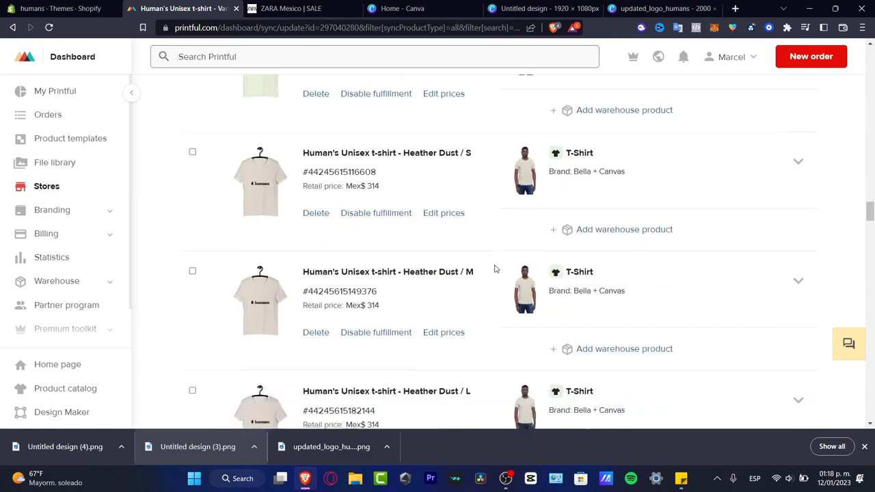
{"action": "scroll", "coordinate": [496, 268], "scroll_direction": "down", "scroll_amount": 20}
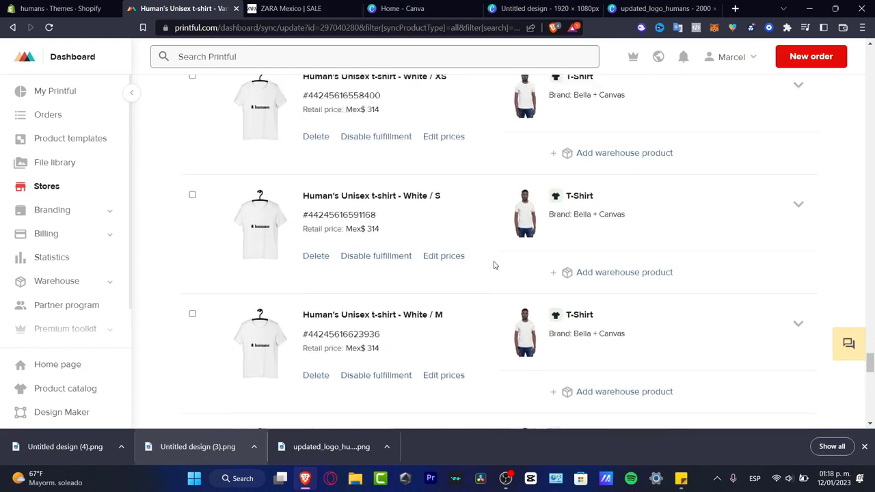
{"action": "scroll", "coordinate": [495, 263], "scroll_direction": "up", "scroll_amount": 20}
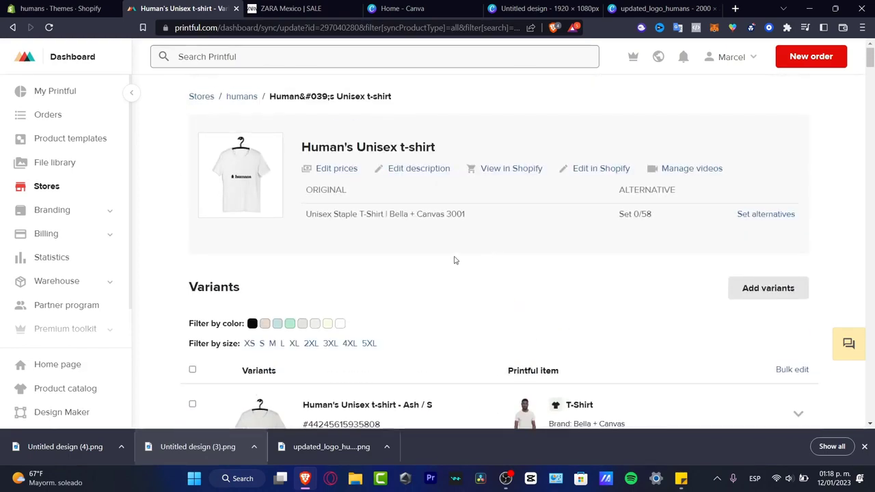
Start adding a new product to the humans store and show all men's clothing in the catalog
{"action": "left_click", "coordinate": [49, 189]}
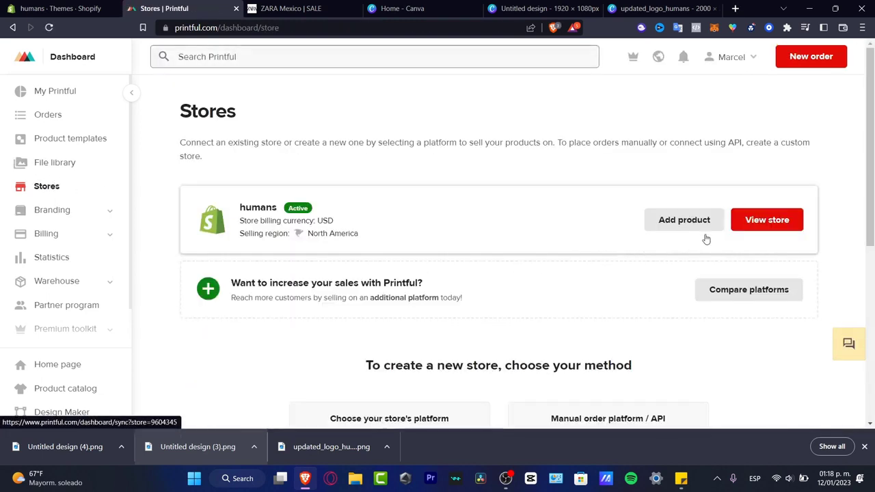
{"action": "left_click", "coordinate": [675, 223]}
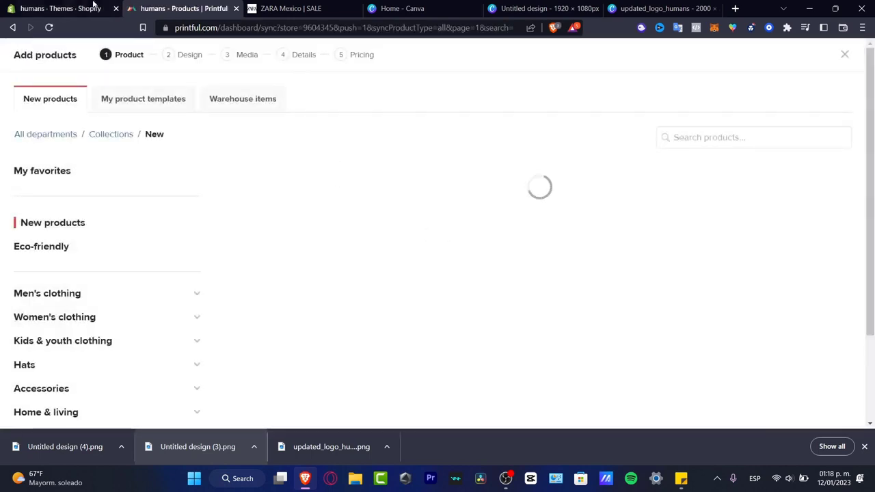
{"action": "left_click", "coordinate": [94, 9]}
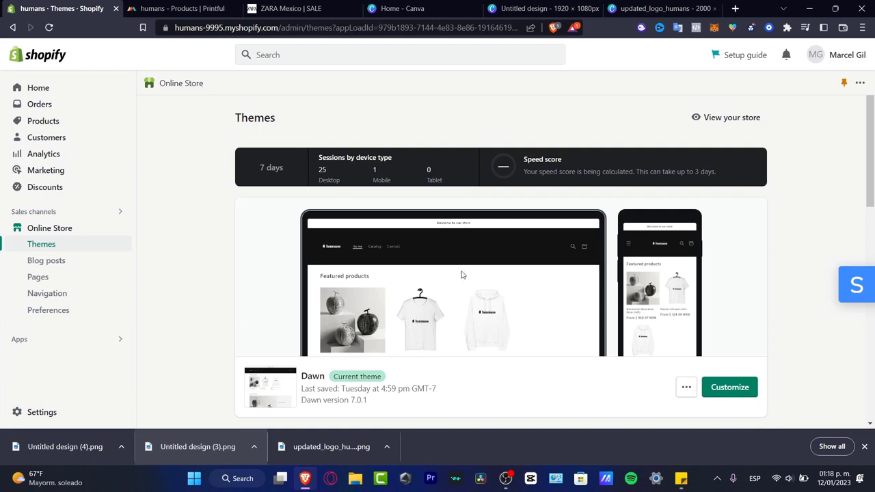
{"action": "left_click", "coordinate": [181, 8]}
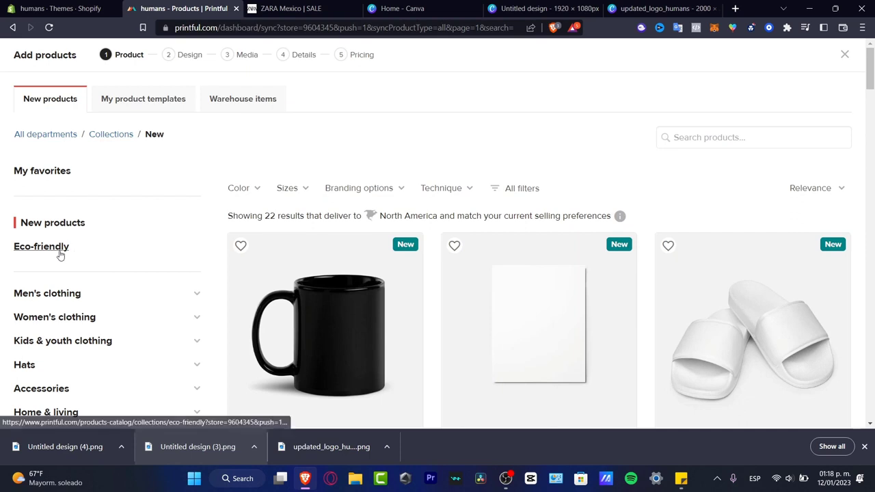
{"action": "left_click", "coordinate": [68, 293]}
{"action": "left_click", "coordinate": [59, 314]}
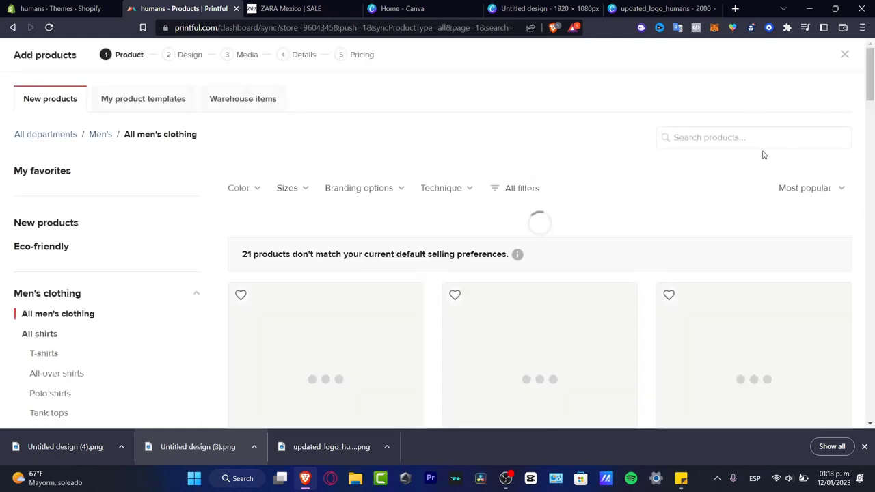
Choose the All-Over Print Men's Windbreaker from the men's clothing catalog as the product to design
{"action": "scroll", "coordinate": [761, 157], "scroll_direction": "down", "scroll_amount": 3}
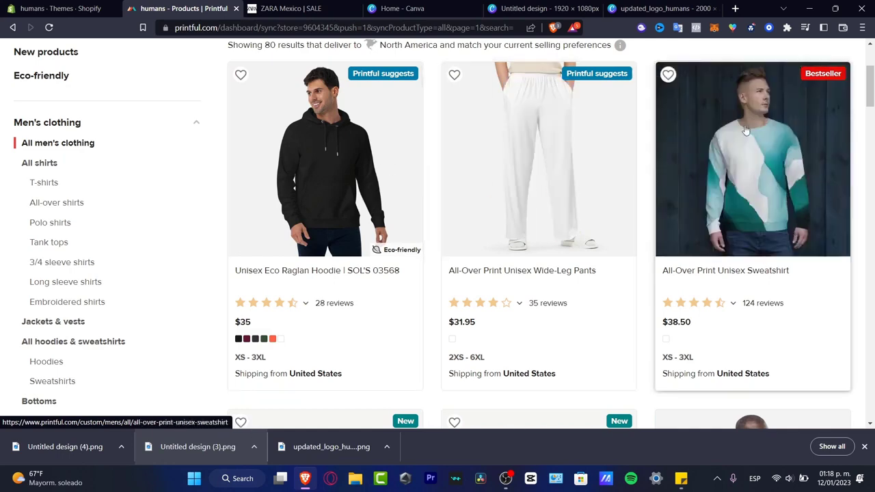
{"action": "scroll", "coordinate": [751, 143], "scroll_direction": "down", "scroll_amount": 5}
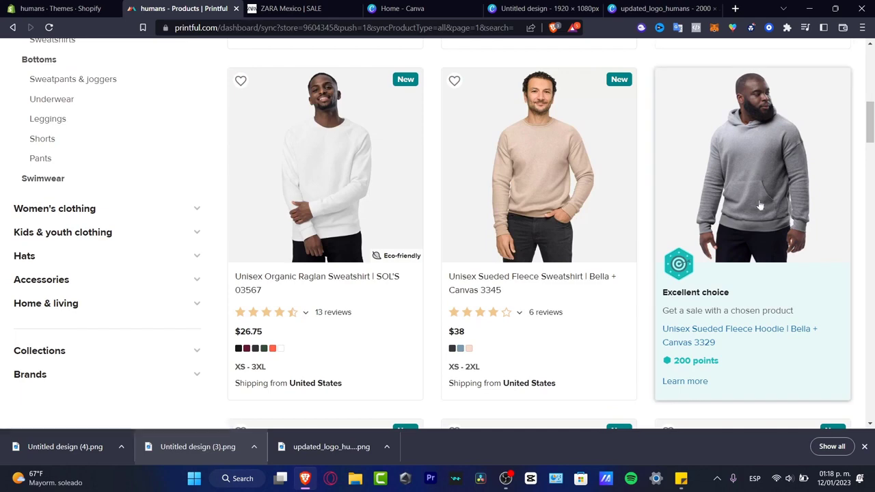
{"action": "scroll", "coordinate": [567, 180], "scroll_direction": "down", "scroll_amount": 3}
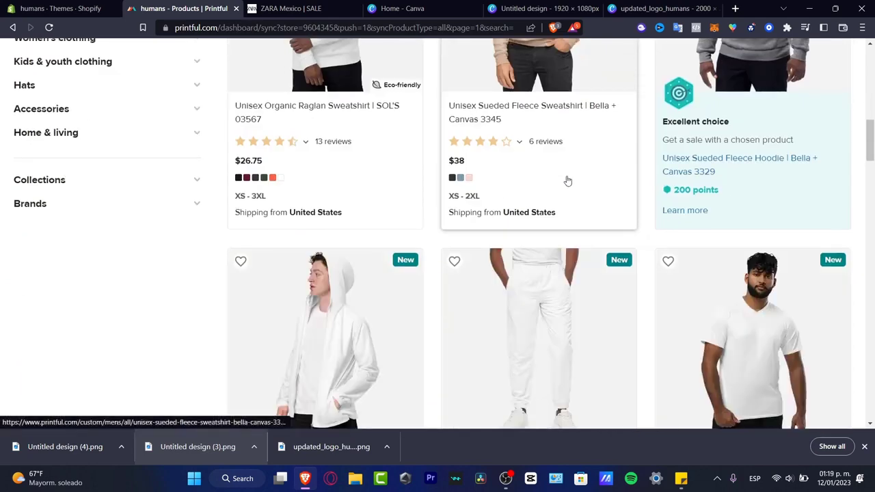
{"action": "scroll", "coordinate": [567, 180], "scroll_direction": "down", "scroll_amount": 3}
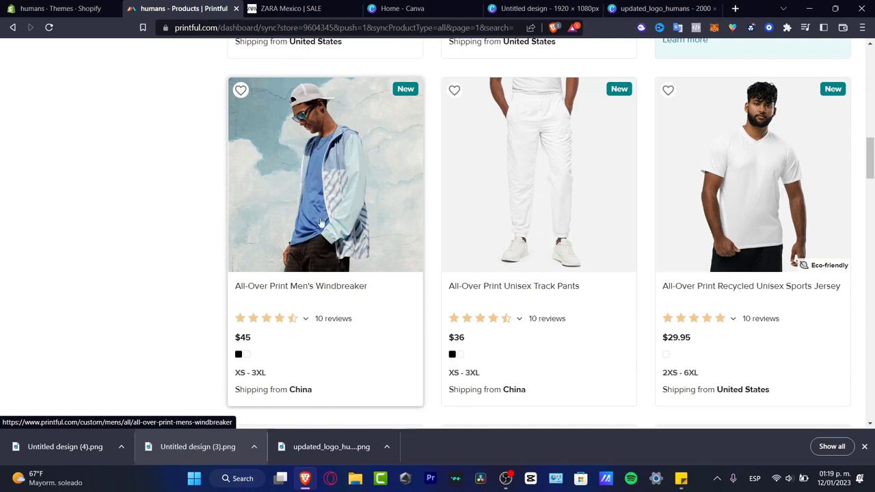
{"action": "left_click", "coordinate": [353, 200]}
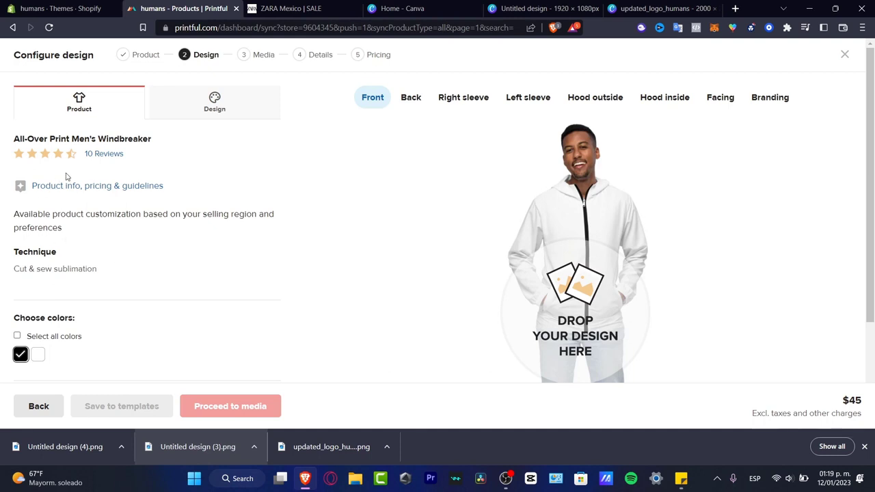
Apply the recently used humans_logo_hoodie.png from the store's file library to the windbreaker's front and dismiss the background removal offer
{"action": "scroll", "coordinate": [226, 277], "scroll_direction": "down", "scroll_amount": 2}
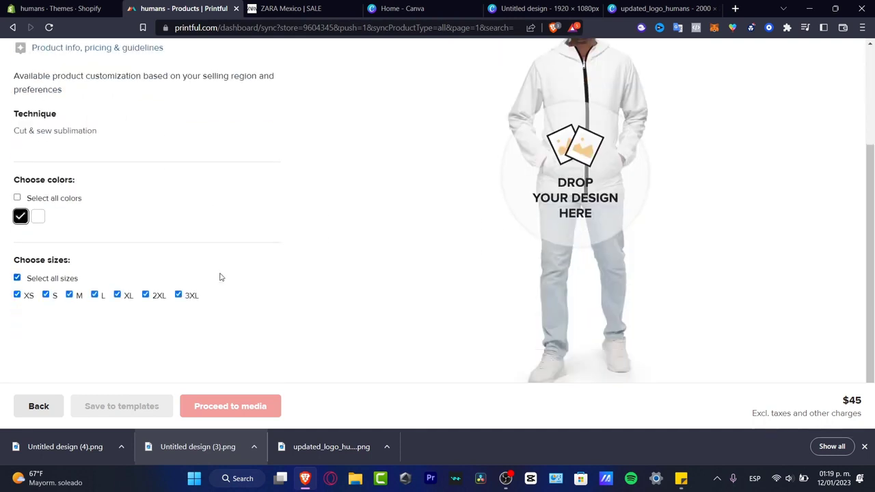
{"action": "scroll", "coordinate": [232, 203], "scroll_direction": "up", "scroll_amount": 2}
{"action": "left_click", "coordinate": [220, 110]}
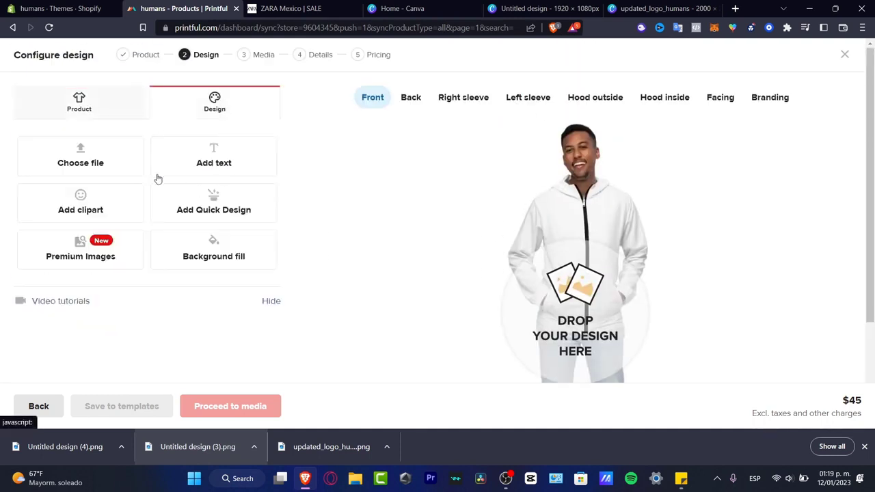
{"action": "left_click", "coordinate": [117, 162]}
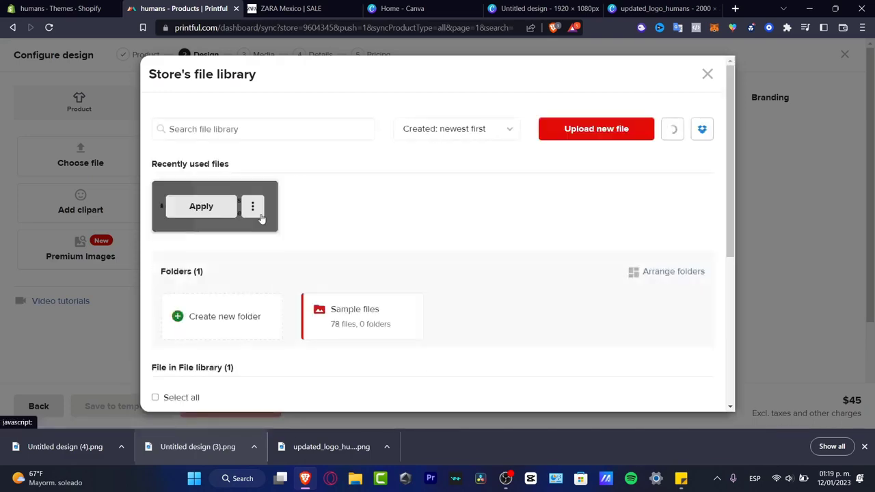
{"action": "left_click", "coordinate": [215, 210]}
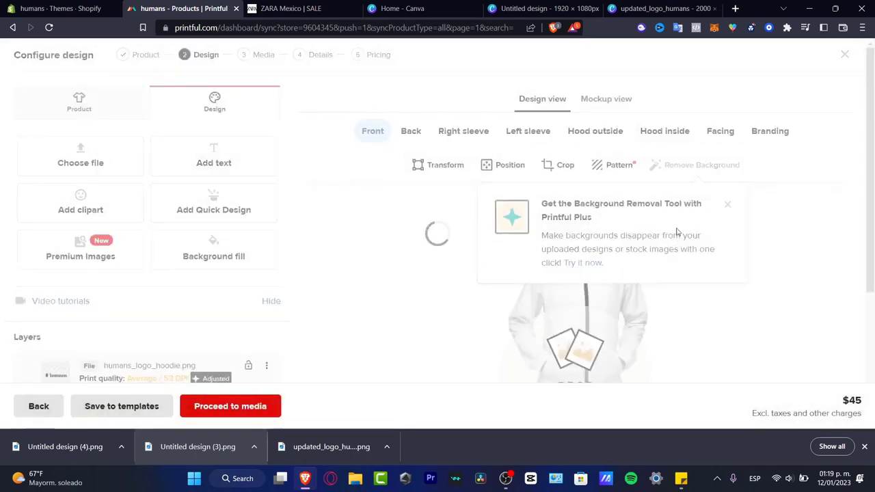
{"action": "left_click", "coordinate": [727, 206]}
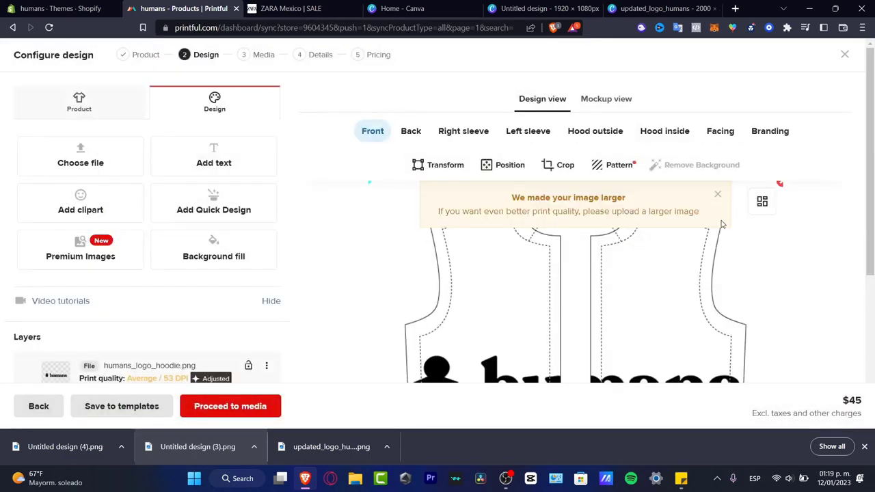
Repeat the logo on the windbreaker's front as a Brick pattern and reduce the pattern spacing
{"action": "scroll", "coordinate": [698, 258], "scroll_direction": "down", "scroll_amount": 3}
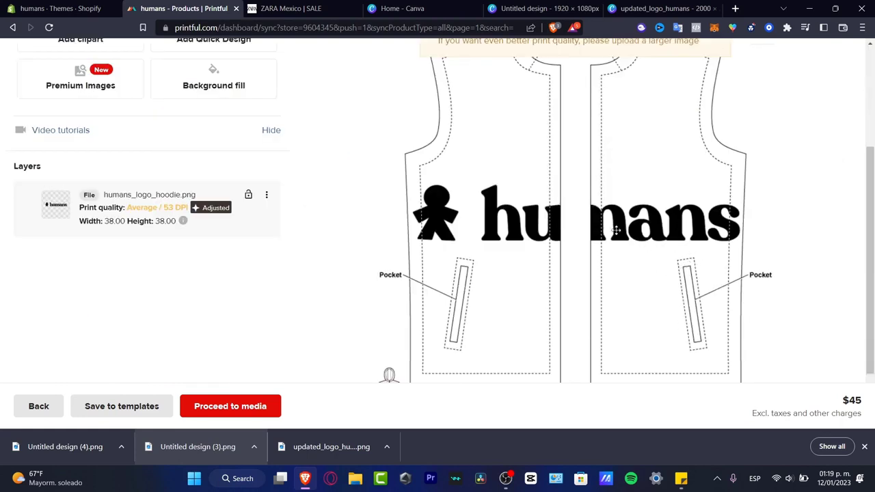
{"action": "scroll", "coordinate": [614, 196], "scroll_direction": "up", "scroll_amount": 3}
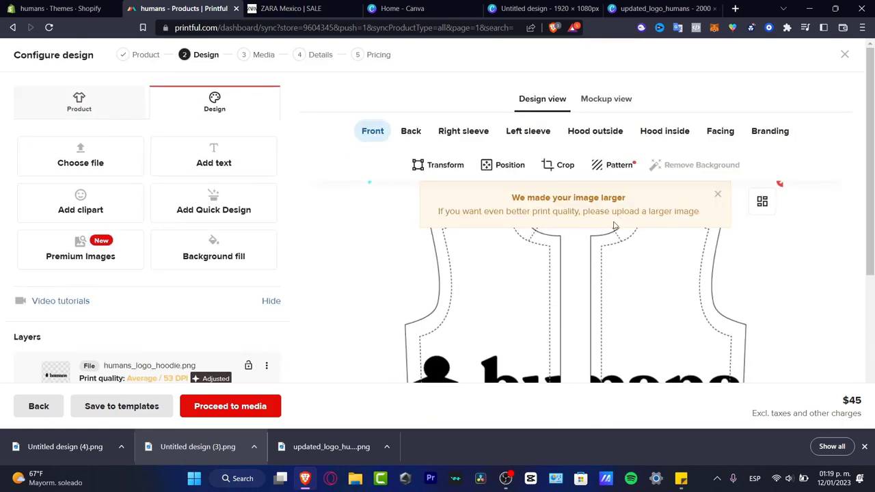
{"action": "scroll", "coordinate": [605, 273], "scroll_direction": "down", "scroll_amount": 3}
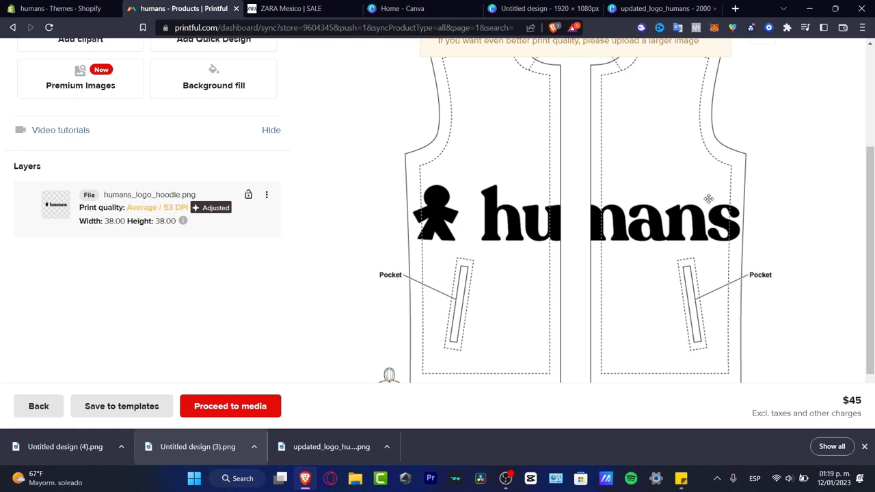
{"action": "scroll", "coordinate": [708, 199], "scroll_direction": "up", "scroll_amount": 3}
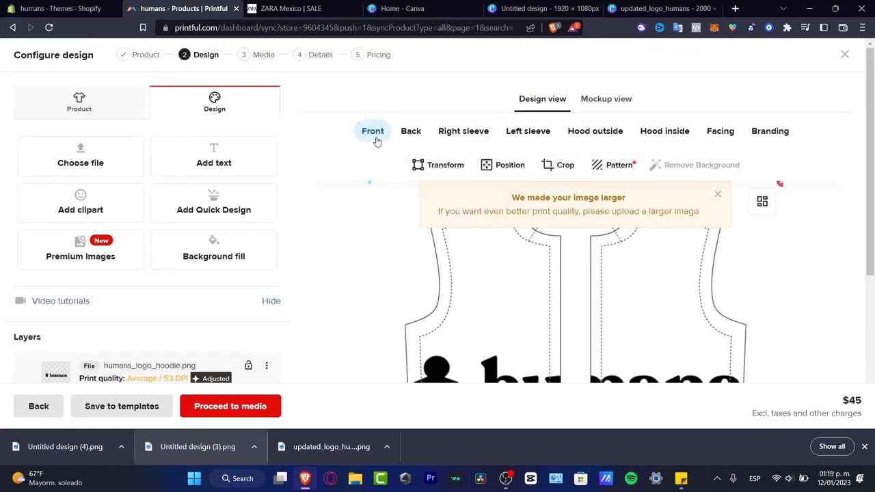
{"action": "left_click", "coordinate": [610, 162]}
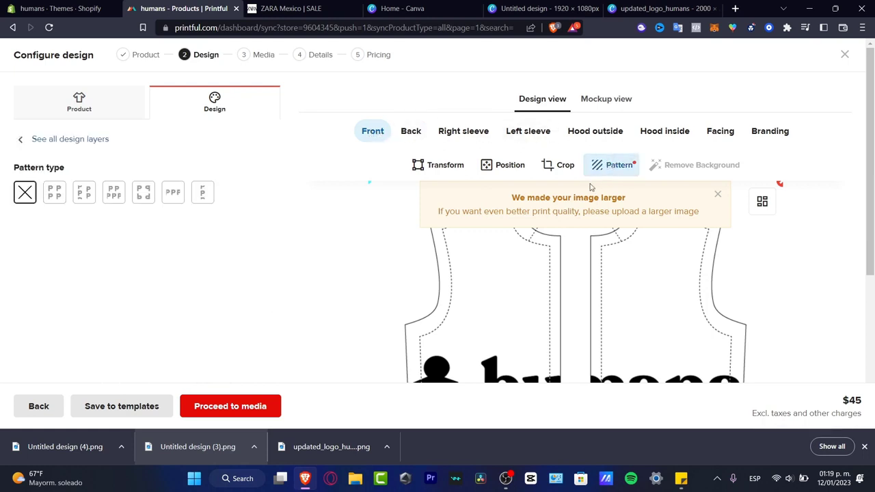
{"action": "left_click", "coordinate": [54, 193]}
{"action": "scroll", "coordinate": [622, 305], "scroll_direction": "down", "scroll_amount": 3}
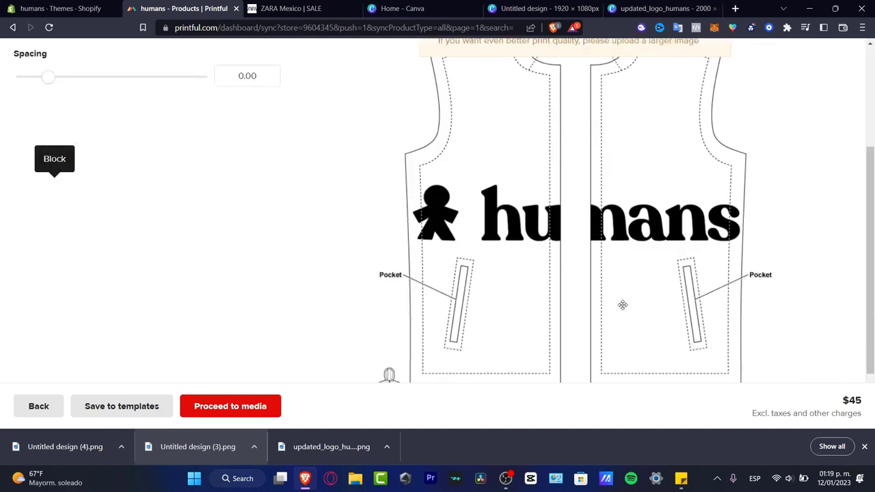
{"action": "scroll", "coordinate": [621, 305], "scroll_direction": "up", "scroll_amount": 3}
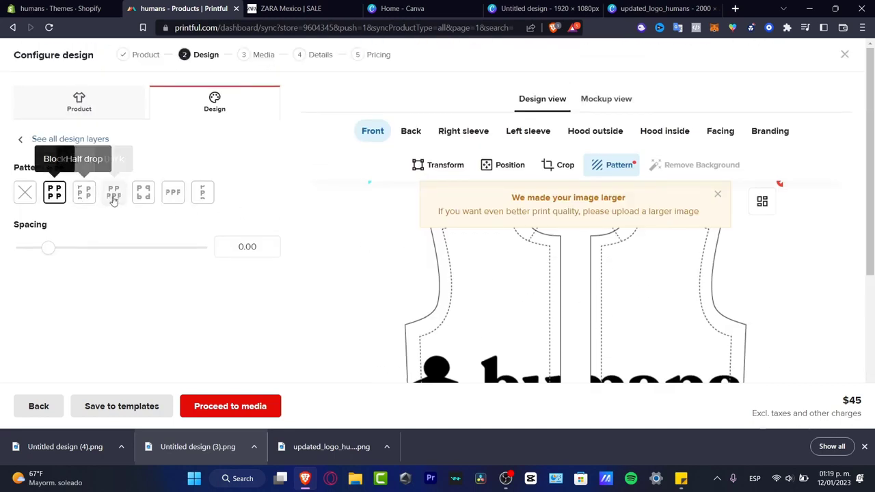
{"action": "scroll", "coordinate": [420, 267], "scroll_direction": "down", "scroll_amount": 3}
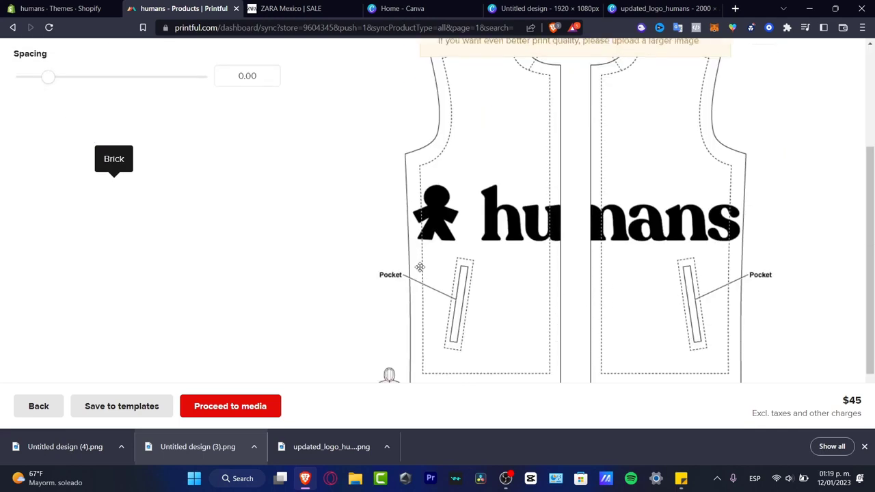
{"action": "left_click_drag", "start_coordinate": [50, 77], "coordinate": [22, 80]}
Scale the repeated front logo down to a file width and height of about 7.60
{"action": "scroll", "coordinate": [606, 377], "scroll_direction": "down", "scroll_amount": 1}
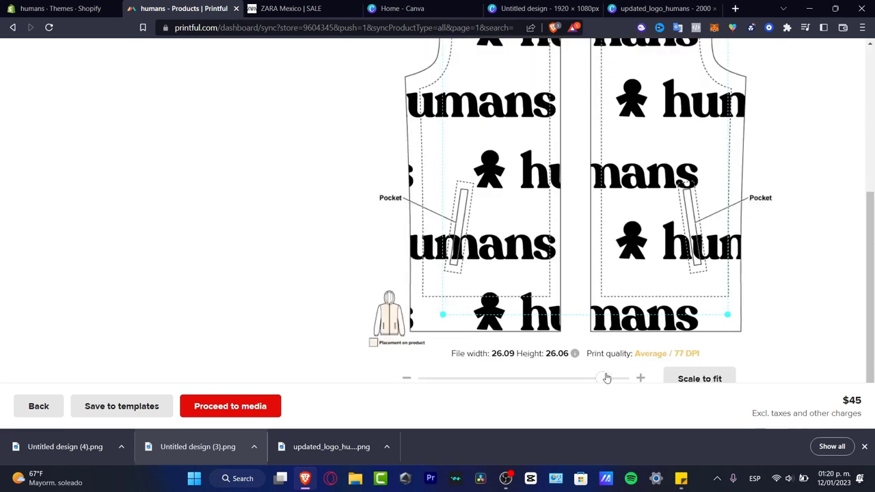
{"action": "left_click_drag", "start_coordinate": [605, 376], "coordinate": [403, 374]}
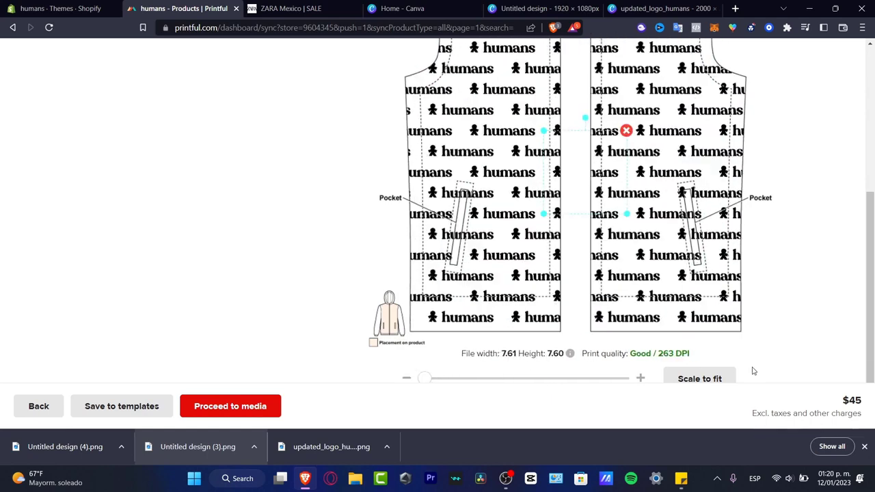
{"action": "left_click", "coordinate": [715, 380]}
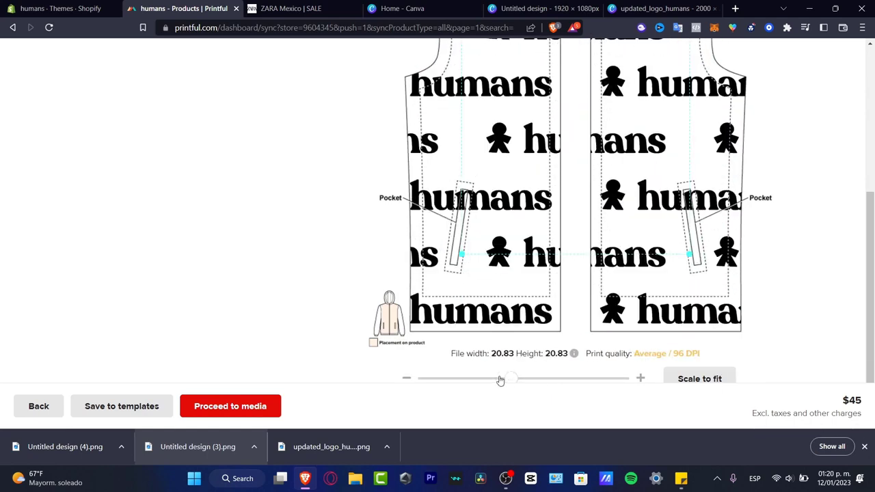
{"action": "left_click_drag", "start_coordinate": [499, 380], "coordinate": [400, 378]}
{"action": "scroll", "coordinate": [817, 279], "scroll_direction": "up", "scroll_amount": 1}
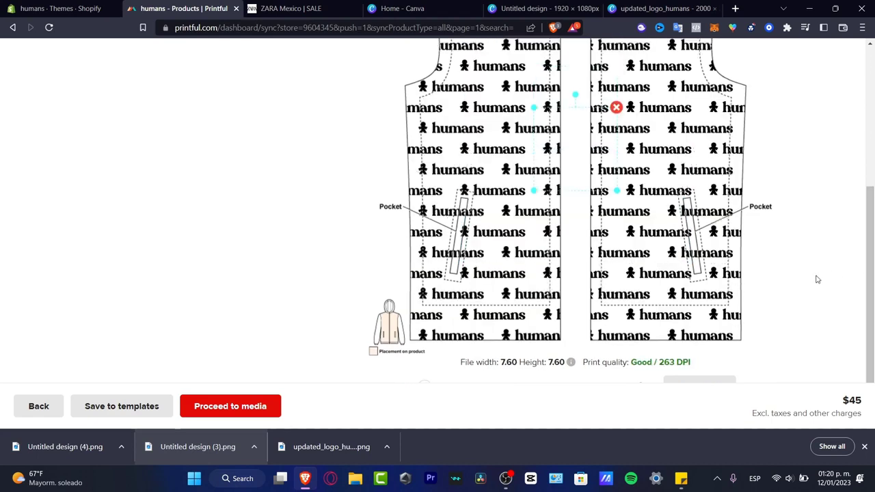
{"action": "scroll", "coordinate": [817, 279], "scroll_direction": "up", "scroll_amount": 3}
{"action": "scroll", "coordinate": [778, 265], "scroll_direction": "down", "scroll_amount": 3}
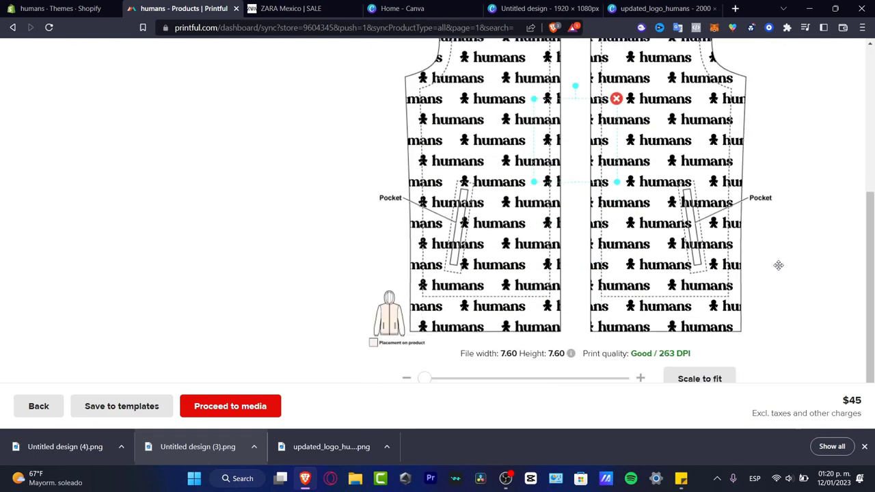
Add humans_logo_hoodie.png to the windbreaker's back and scale it down to a file width and height of about 27.36
{"action": "left_click", "coordinate": [216, 408]}
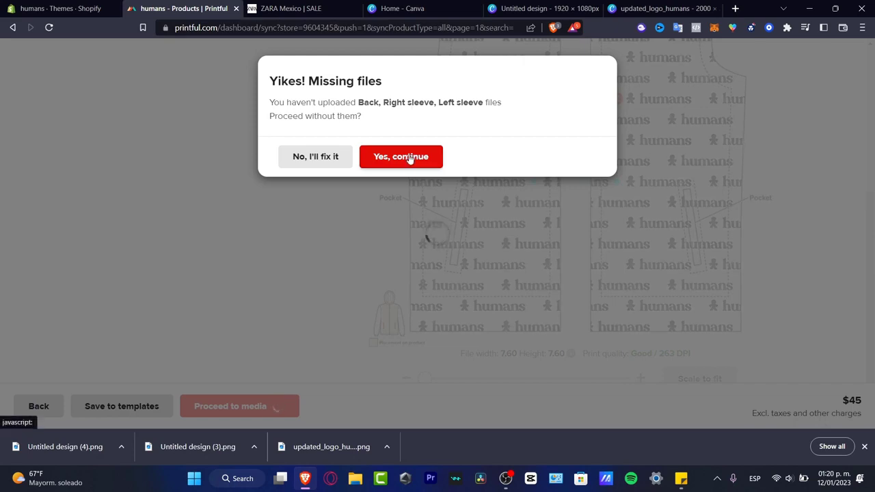
{"action": "left_click", "coordinate": [315, 156]}
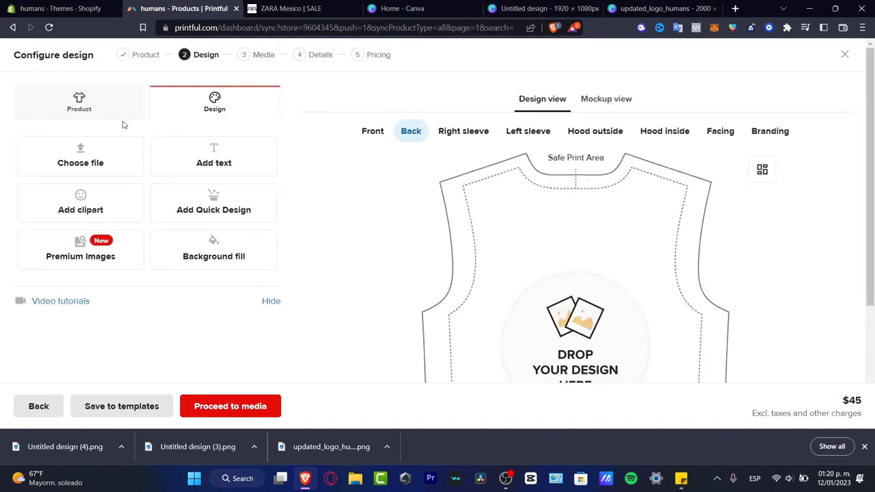
{"action": "left_click", "coordinate": [589, 319]}
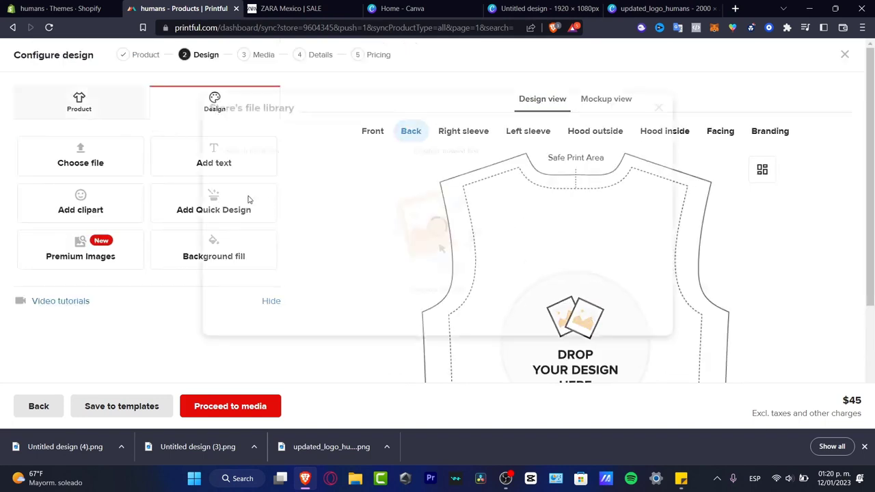
{"action": "left_click", "coordinate": [189, 213]}
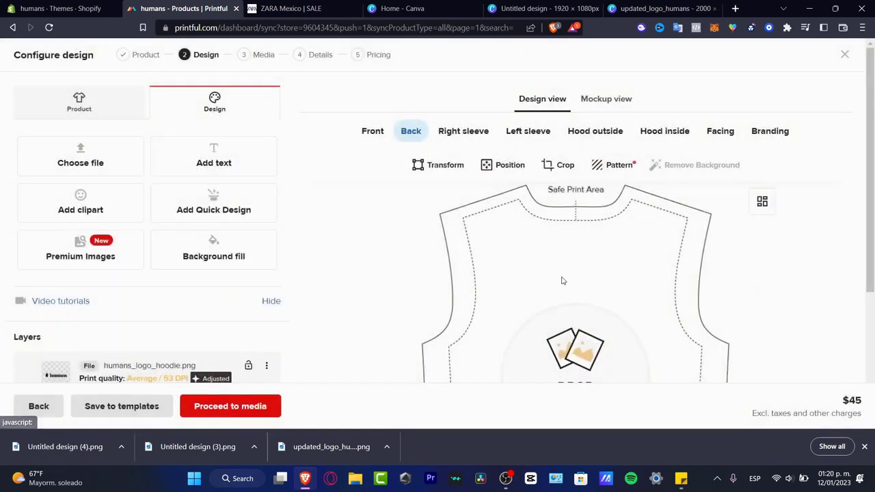
{"action": "scroll", "coordinate": [767, 288], "scroll_direction": "down", "scroll_amount": 4}
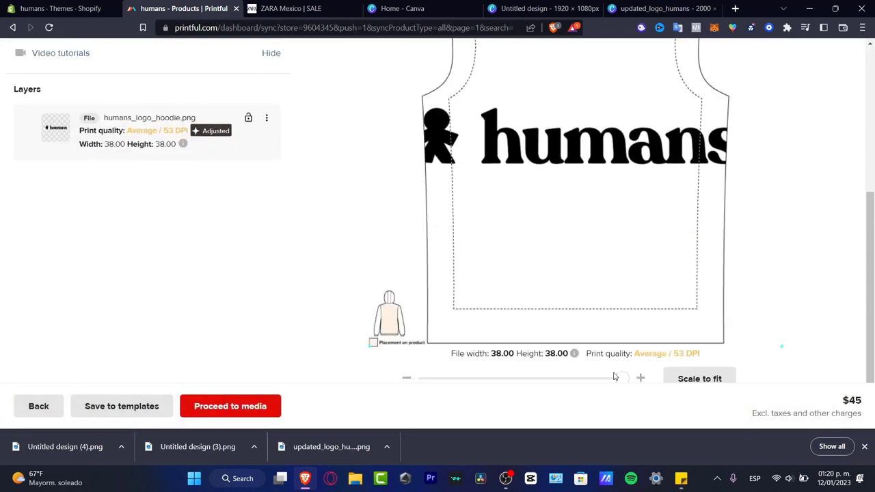
{"action": "left_click_drag", "start_coordinate": [619, 377], "coordinate": [553, 378]}
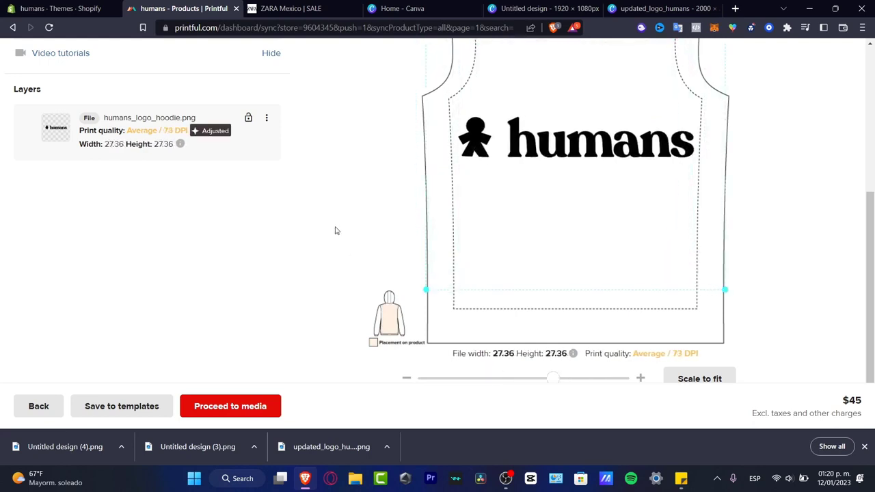
Apply humans_logo_hoodie.png from the store's file library to the windbreaker's right sleeve
{"action": "scroll", "coordinate": [799, 261], "scroll_direction": "up", "scroll_amount": 4}
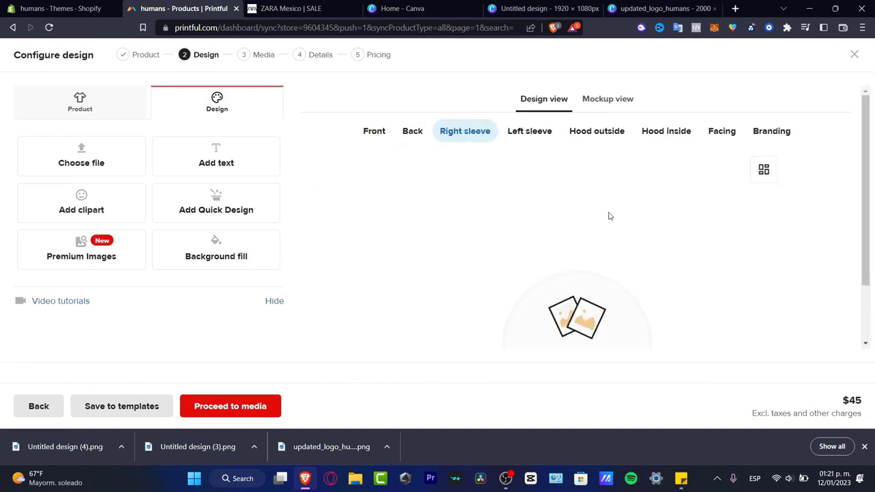
{"action": "left_click", "coordinate": [117, 163]}
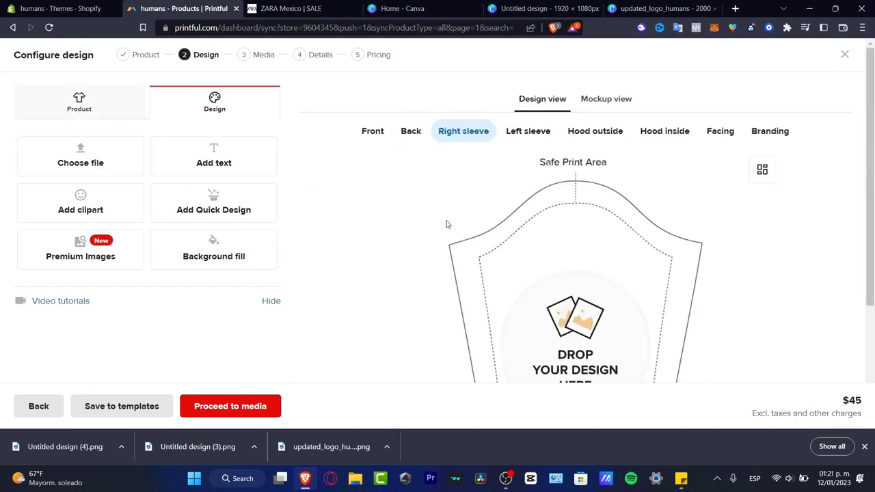
{"action": "left_click", "coordinate": [202, 207]}
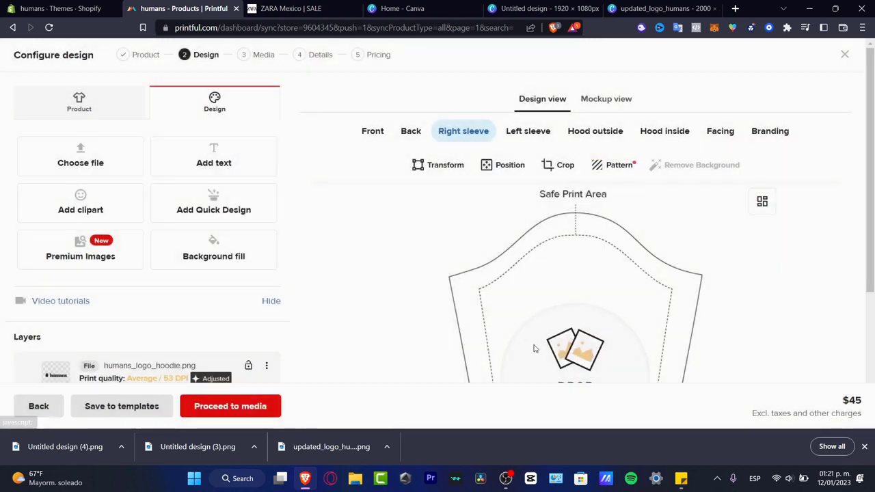
{"action": "scroll", "coordinate": [757, 281], "scroll_direction": "down", "scroll_amount": 3}
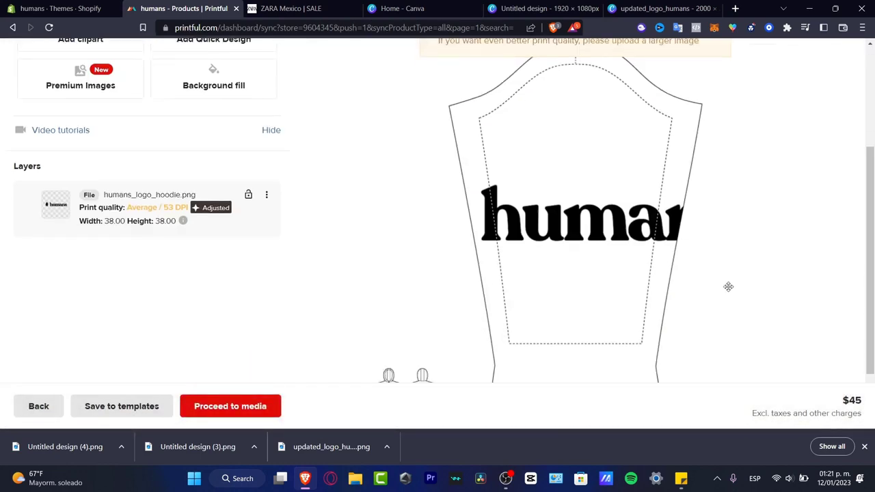
Repeat the right sleeve logo as a Block pattern and scale it down to a file width and height of about 7.60
{"action": "scroll", "coordinate": [726, 287], "scroll_direction": "up", "scroll_amount": 3}
{"action": "left_click", "coordinate": [609, 171]}
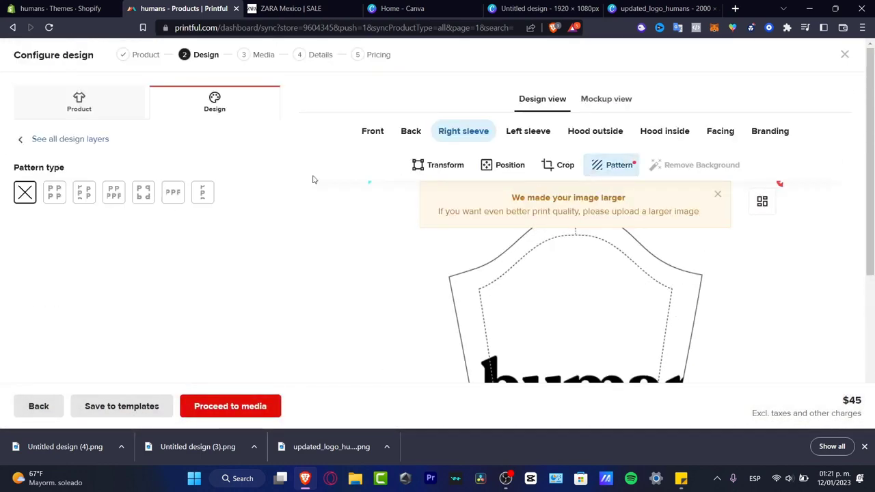
{"action": "left_click", "coordinate": [56, 193]}
{"action": "scroll", "coordinate": [594, 254], "scroll_direction": "down", "scroll_amount": 5}
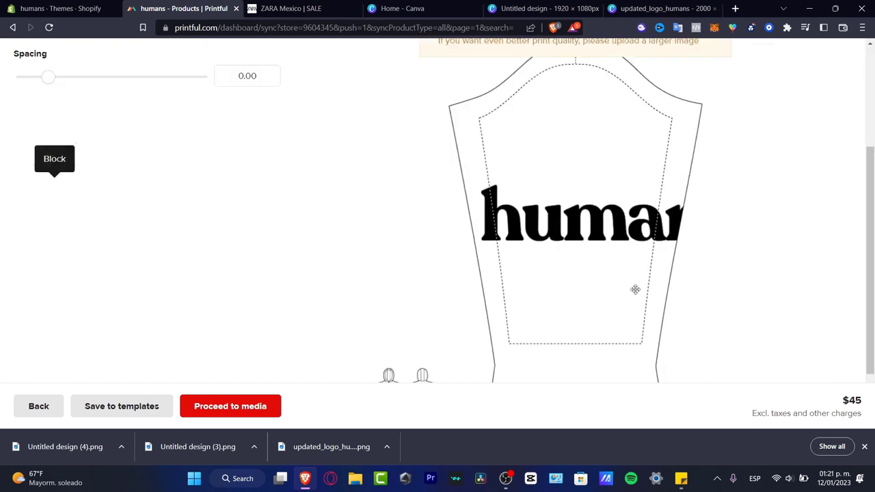
{"action": "left_click_drag", "start_coordinate": [618, 381], "coordinate": [415, 381]}
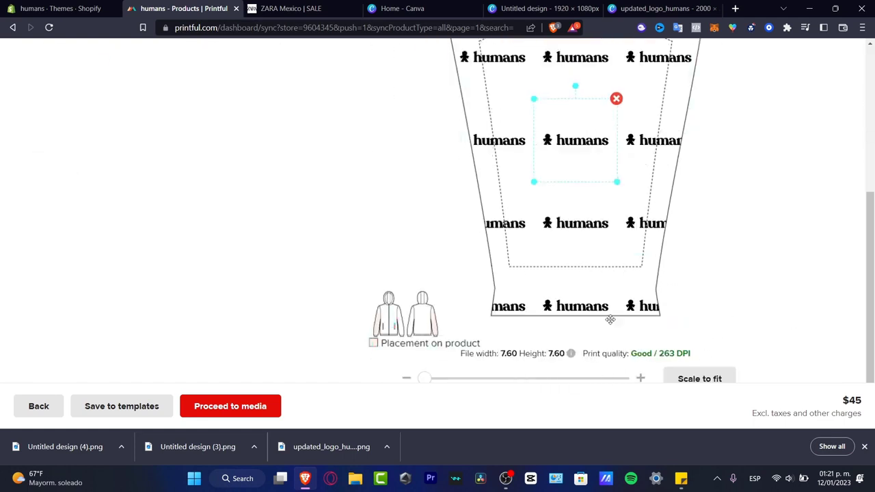
Proceed to the windbreaker's media stage, continuing without the missing design files
{"action": "left_click", "coordinate": [198, 410]}
{"action": "left_click", "coordinate": [420, 164]}
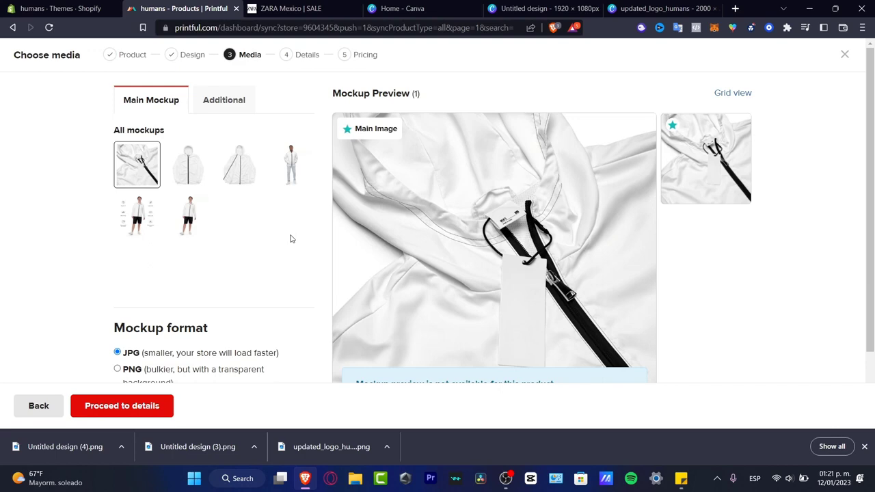
Switch to the ZARA Mexico site and open the men's sale collection of jackets and coats
{"action": "left_click", "coordinate": [287, 8]}
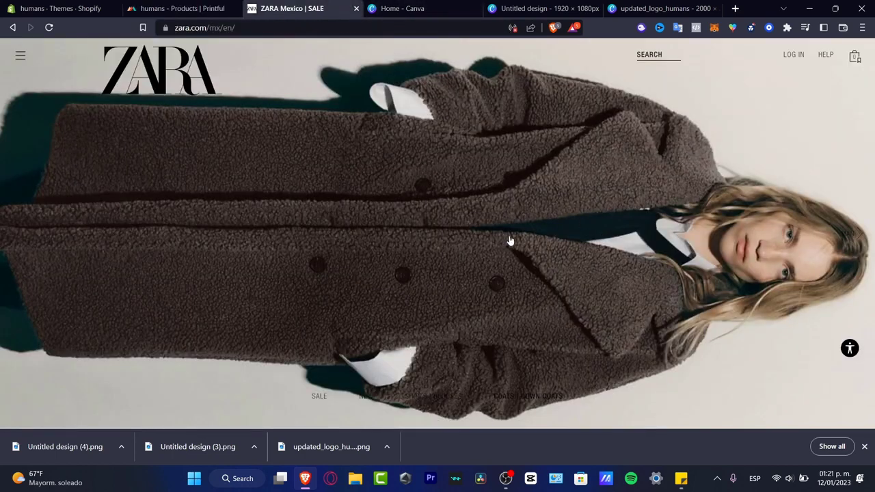
{"action": "scroll", "coordinate": [509, 281], "scroll_direction": "down", "scroll_amount": 3}
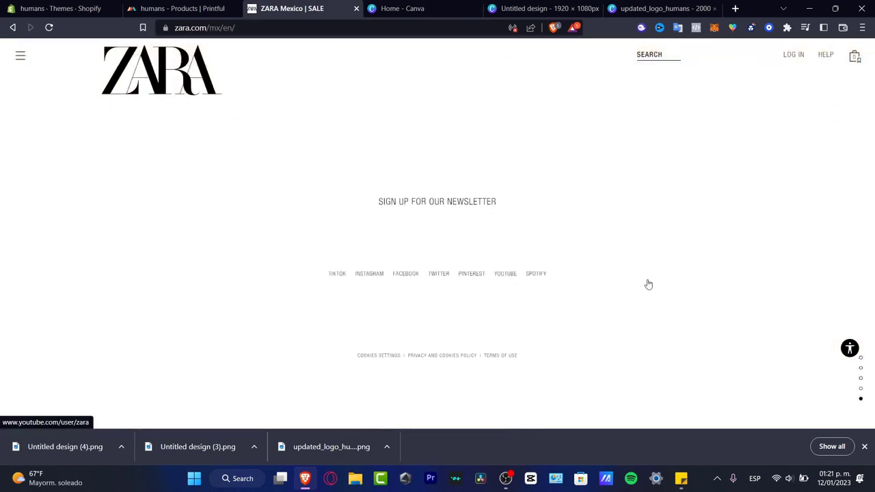
{"action": "scroll", "coordinate": [478, 292], "scroll_direction": "up", "scroll_amount": 3}
{"action": "left_click", "coordinate": [20, 55]}
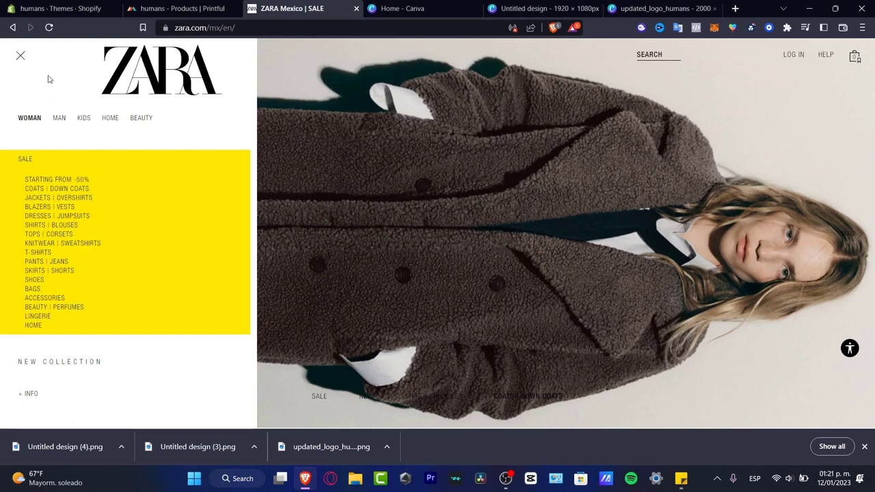
{"action": "left_click", "coordinate": [60, 119]}
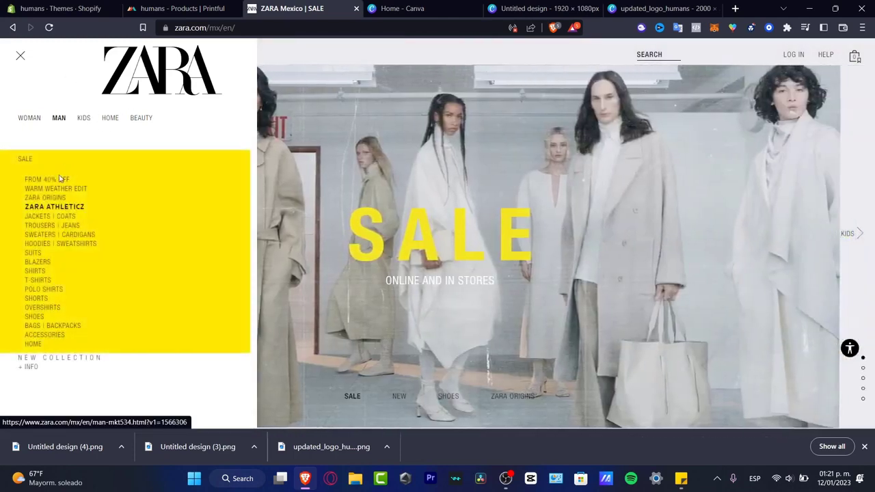
{"action": "left_click", "coordinate": [68, 217]}
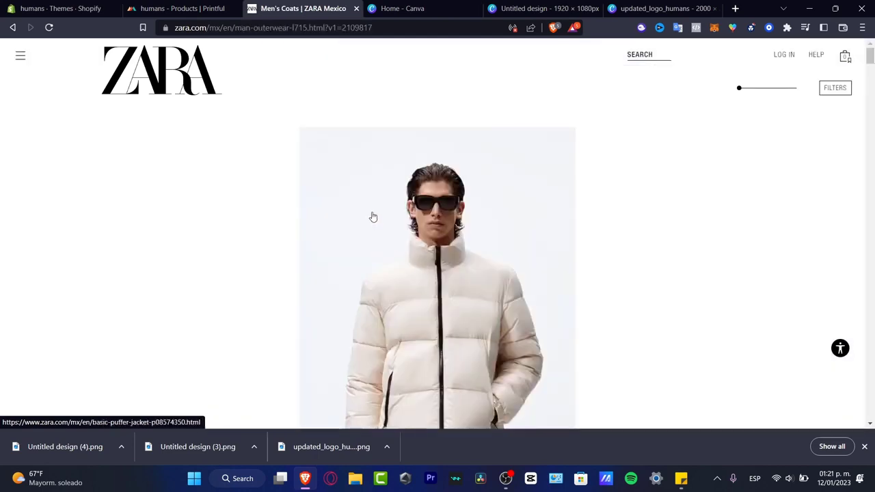
Examine the product photos and grid layout of ZARA's men's coats collection as a reference for the store's mockups
{"action": "scroll", "coordinate": [660, 209], "scroll_direction": "down", "scroll_amount": 3}
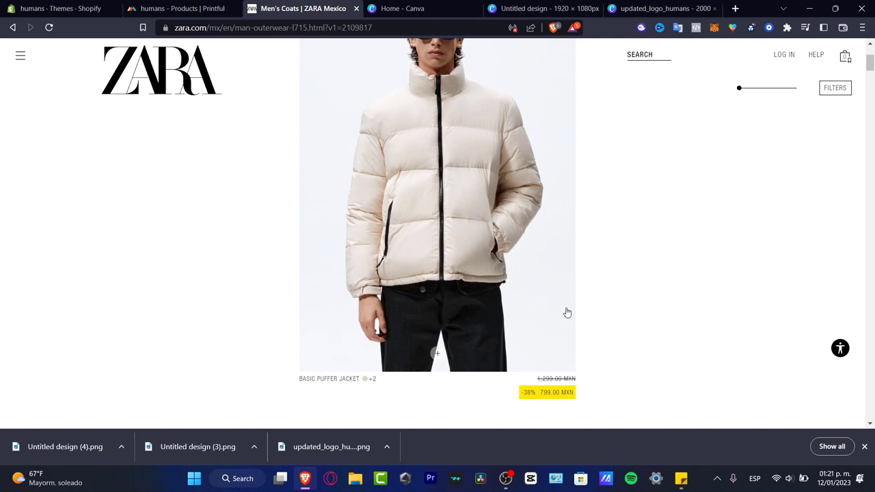
{"action": "scroll", "coordinate": [563, 289], "scroll_direction": "up", "scroll_amount": 3}
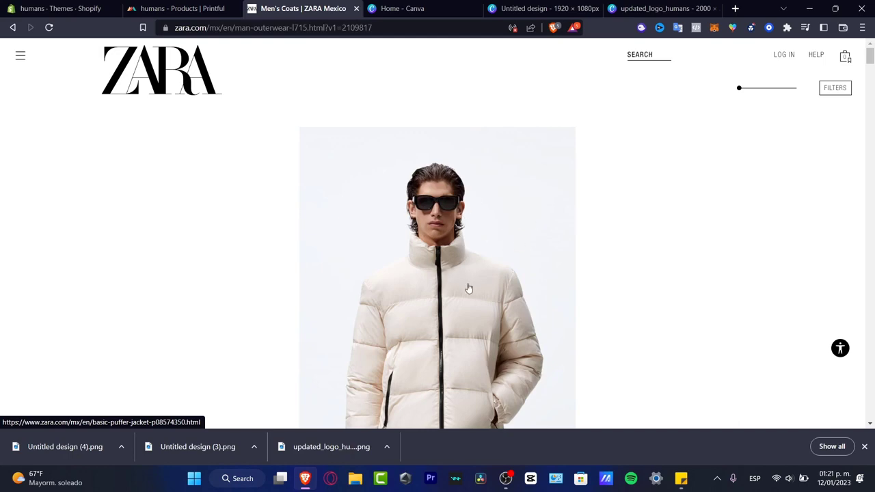
{"action": "scroll", "coordinate": [468, 291], "scroll_direction": "down", "scroll_amount": 6}
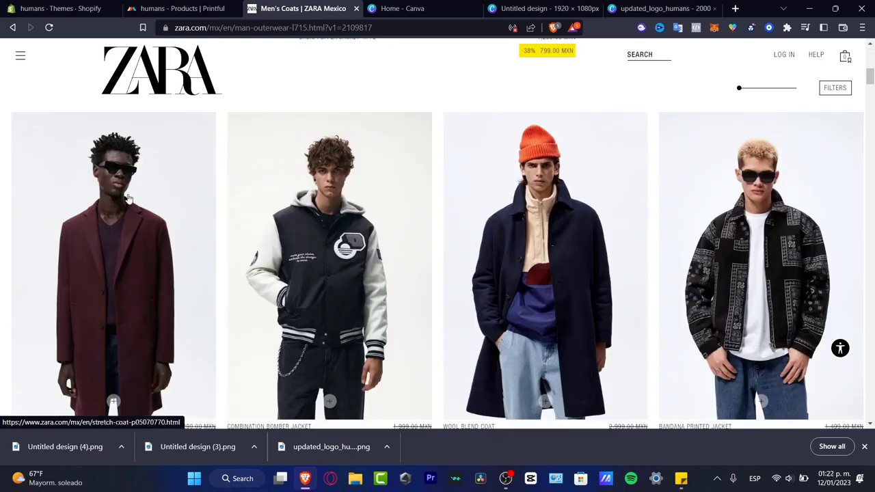
{"action": "scroll", "coordinate": [658, 249], "scroll_direction": "down", "scroll_amount": 5}
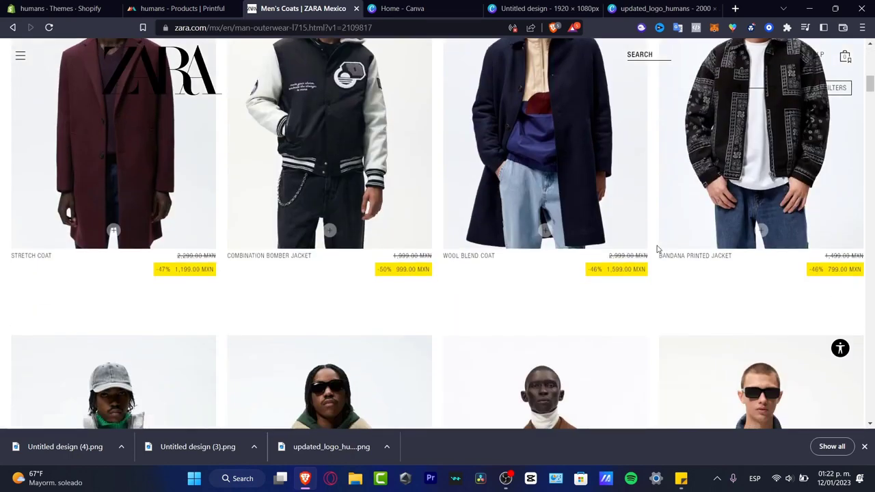
{"action": "scroll", "coordinate": [658, 250], "scroll_direction": "down", "scroll_amount": 2}
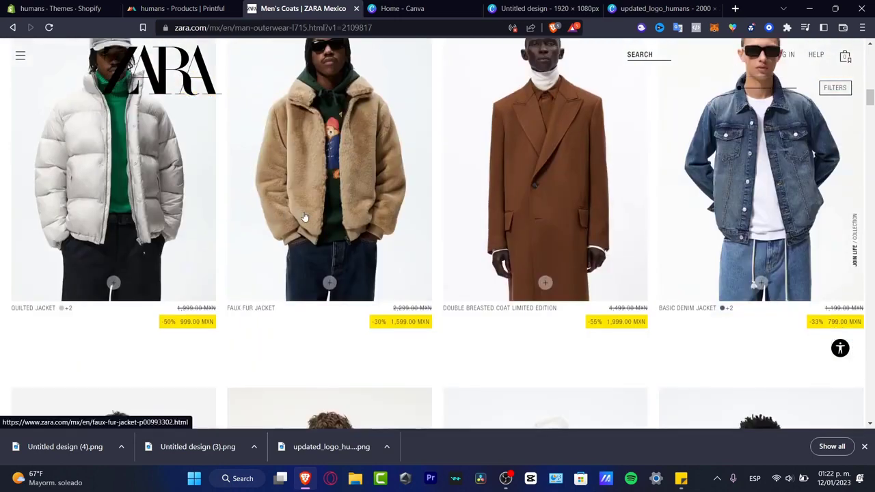
{"action": "scroll", "coordinate": [552, 214], "scroll_direction": "down", "scroll_amount": 5}
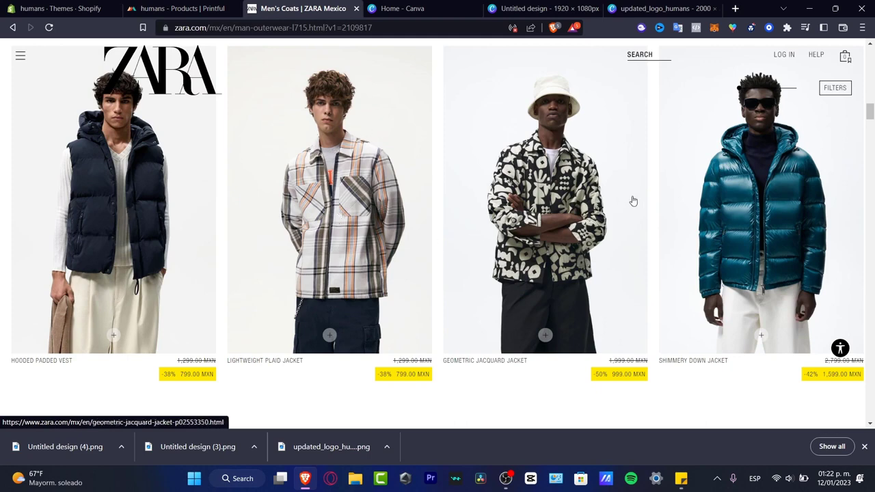
Return to the Printful media setup, add the mockup of the hooded male model looking sideways and make it the main image
{"action": "left_click", "coordinate": [82, 8]}
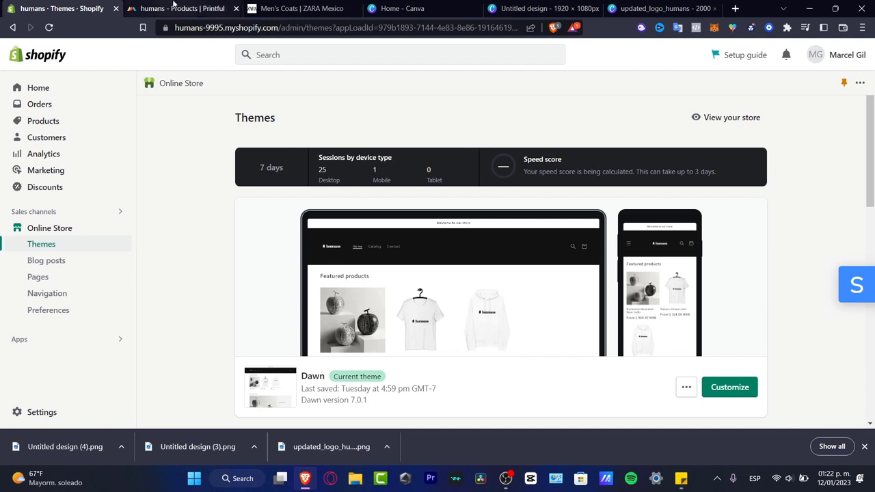
{"action": "left_click", "coordinate": [174, 5]}
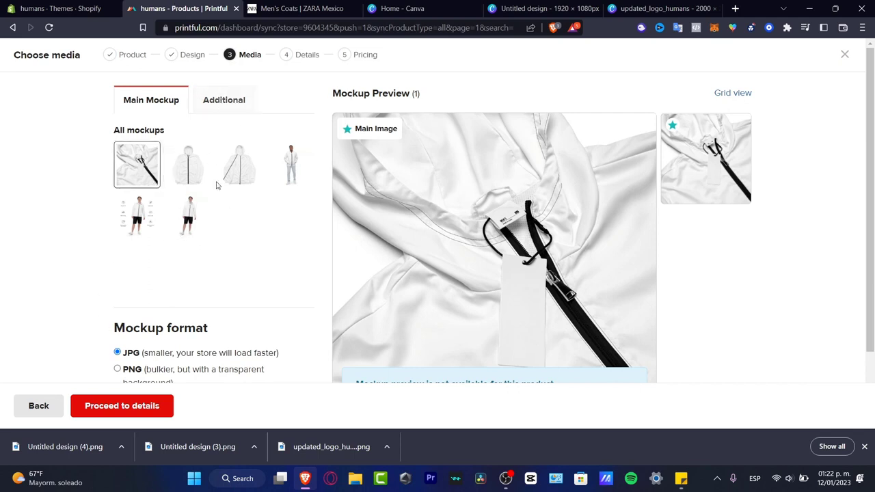
{"action": "left_click", "coordinate": [219, 93]}
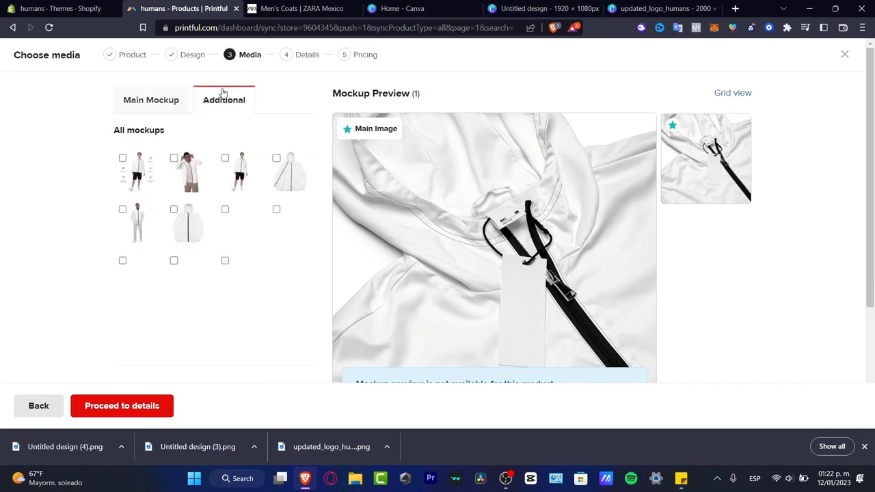
{"action": "left_click", "coordinate": [226, 261]}
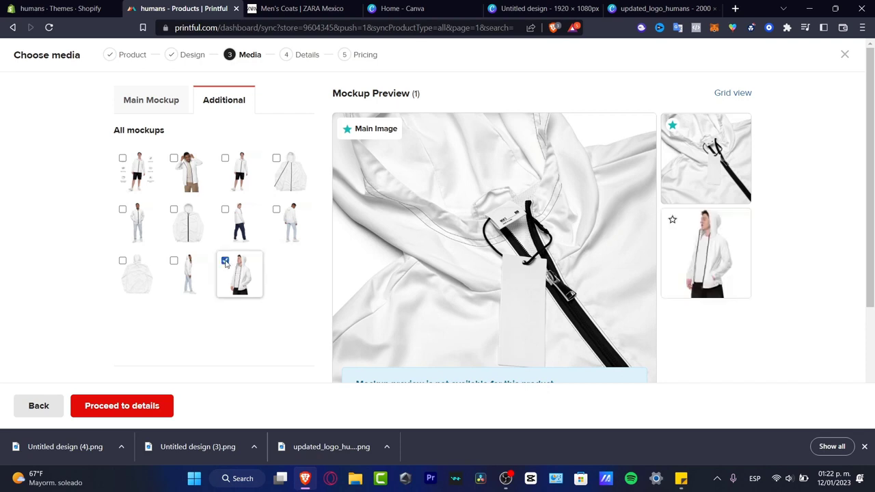
{"action": "left_click", "coordinate": [672, 220]}
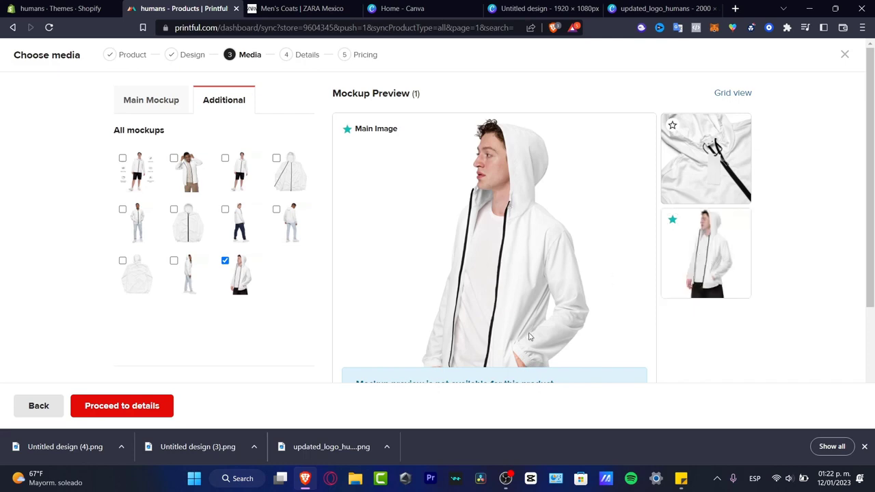
Add the mockup of the unzipped hooded windbreaker without a model and make it the main image
{"action": "scroll", "coordinate": [624, 280], "scroll_direction": "down", "scroll_amount": 3}
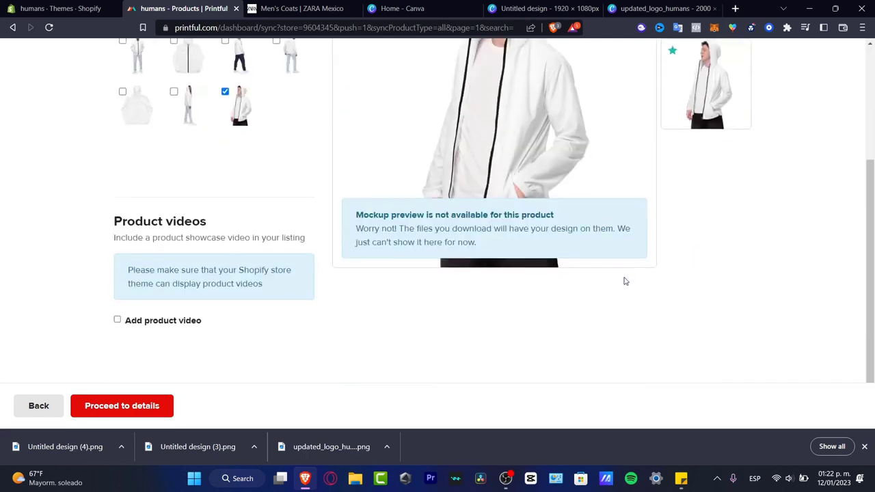
{"action": "scroll", "coordinate": [624, 281], "scroll_direction": "up", "scroll_amount": 3}
{"action": "scroll", "coordinate": [624, 283], "scroll_direction": "down", "scroll_amount": 3}
{"action": "left_click_drag", "start_coordinate": [441, 215], "coordinate": [709, 273]}
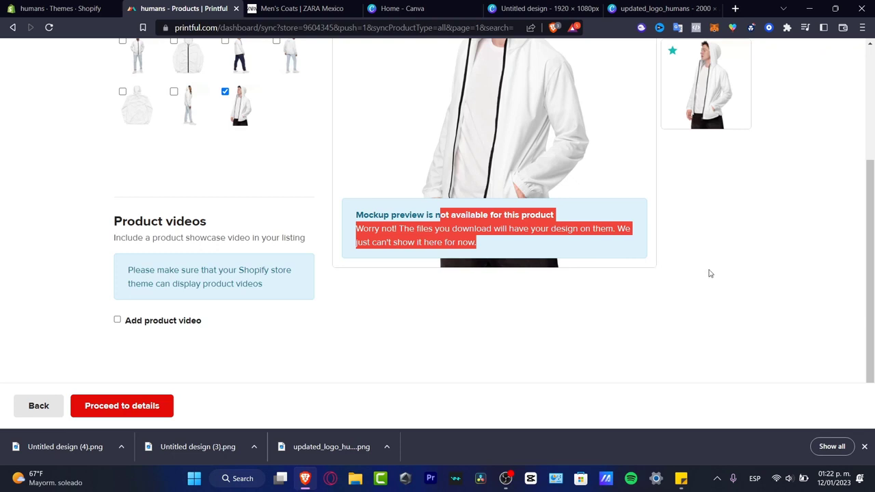
{"action": "scroll", "coordinate": [709, 274], "scroll_direction": "up", "scroll_amount": 3}
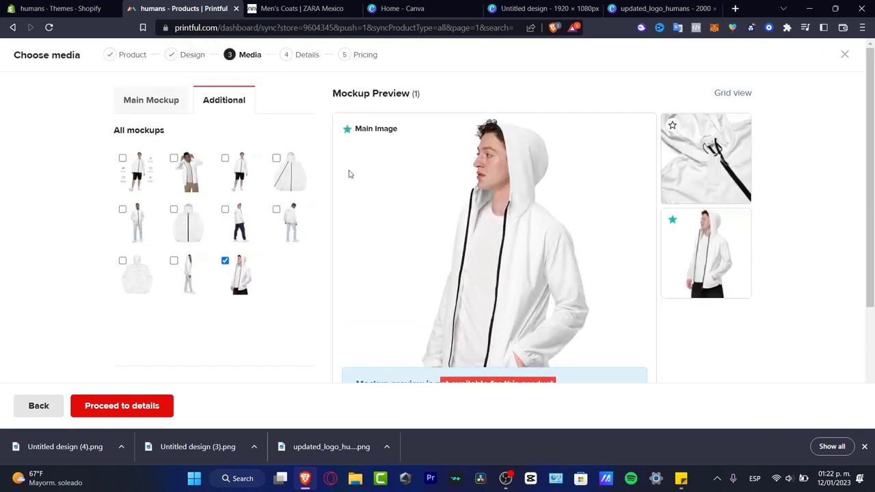
{"action": "left_click", "coordinate": [277, 159]}
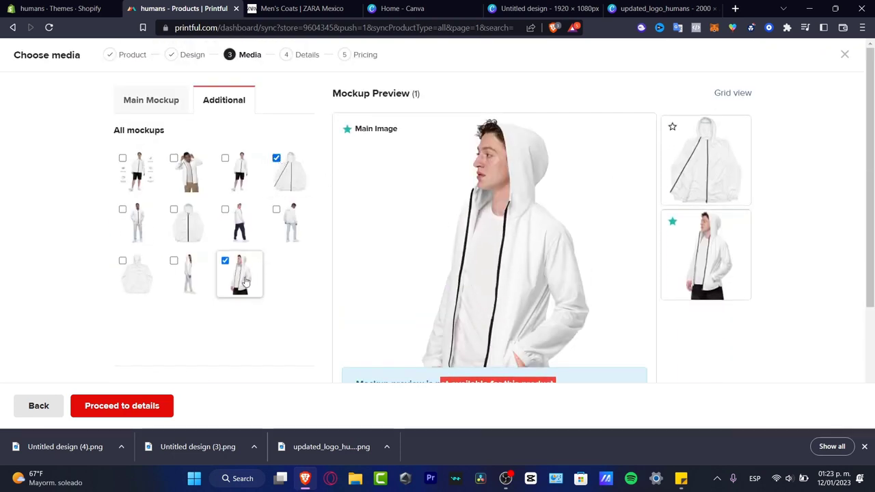
{"action": "left_click", "coordinate": [673, 129]}
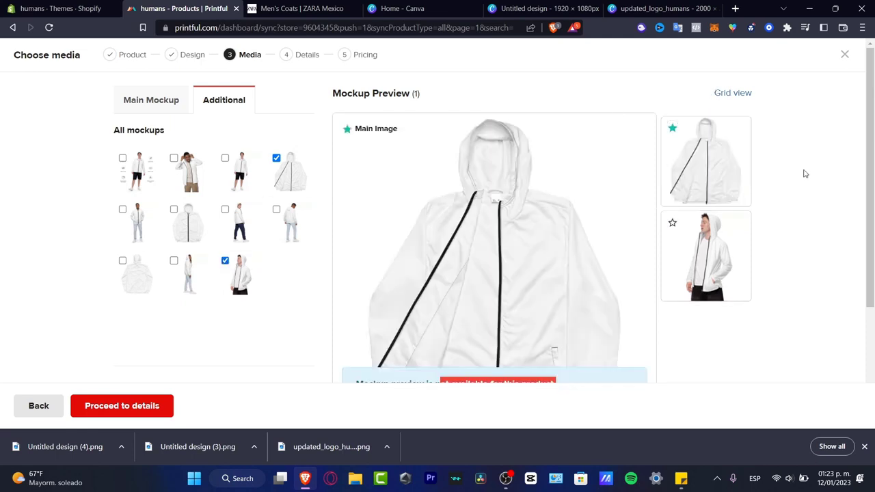
Add the mockups of the male model holding up his hood and of the model in black shorts surrounded by feature icons
{"action": "scroll", "coordinate": [804, 173], "scroll_direction": "down", "scroll_amount": 3}
{"action": "scroll", "coordinate": [804, 175], "scroll_direction": "up", "scroll_amount": 3}
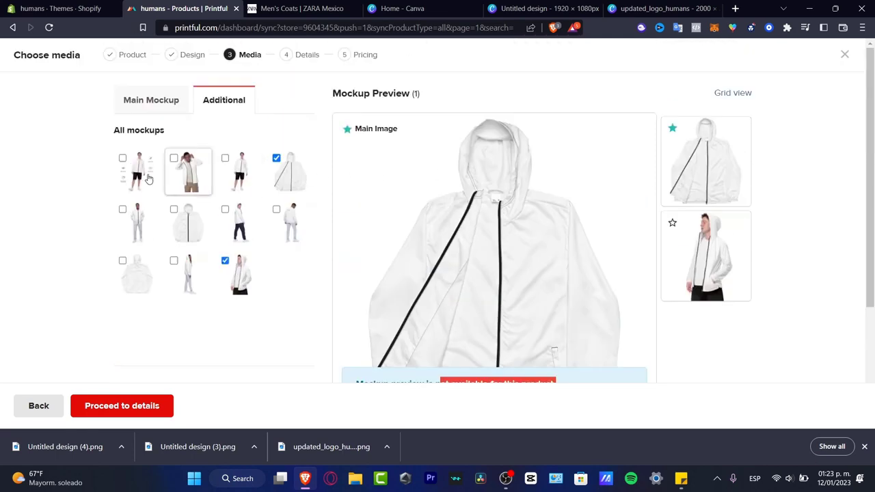
{"action": "left_click", "coordinate": [174, 158]}
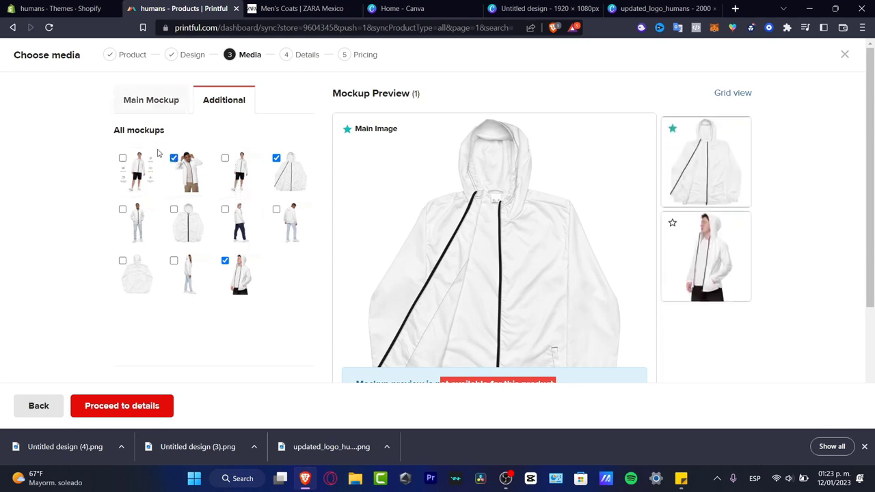
{"action": "left_click", "coordinate": [123, 158]}
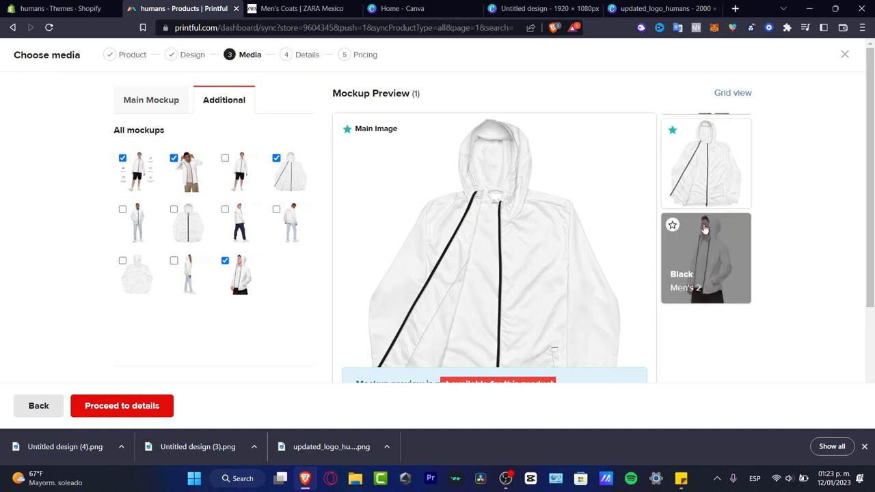
Make the mockup with the Regular fit, Lightweight and other feature icons the main image and review the selected mockups
{"action": "scroll", "coordinate": [731, 240], "scroll_direction": "down", "scroll_amount": 1}
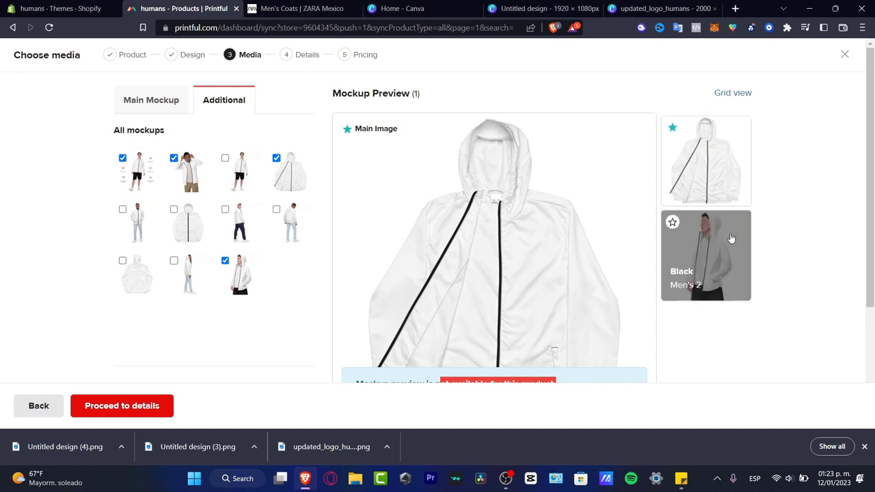
{"action": "scroll", "coordinate": [731, 237], "scroll_direction": "up", "scroll_amount": 5}
{"action": "left_click", "coordinate": [728, 244]}
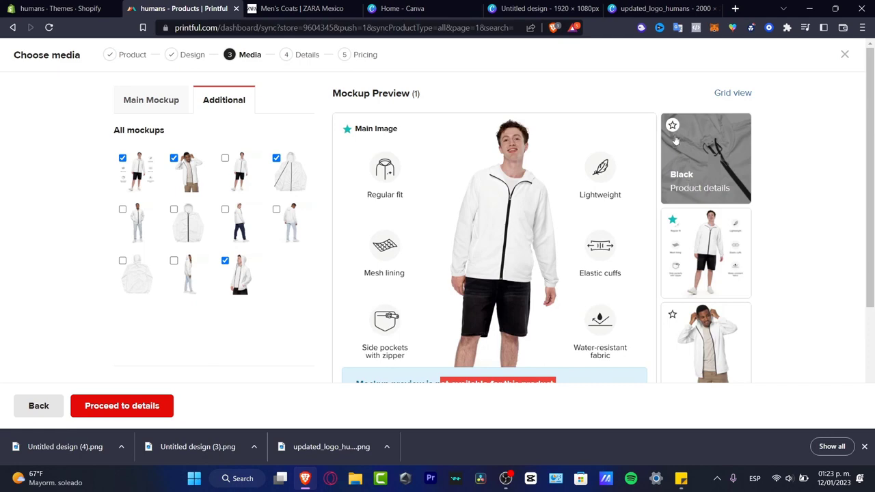
{"action": "scroll", "coordinate": [751, 253], "scroll_direction": "down", "scroll_amount": 3}
{"action": "scroll", "coordinate": [756, 257], "scroll_direction": "up", "scroll_amount": 3}
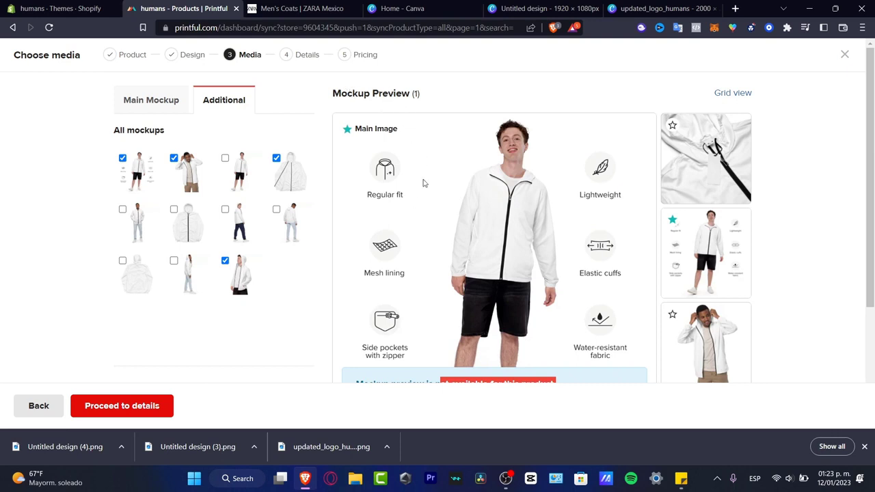
Make the hooded Men's 2 mockup the windbreaker's main image and proceed to the product details
{"action": "scroll", "coordinate": [711, 263], "scroll_direction": "down", "scroll_amount": 3}
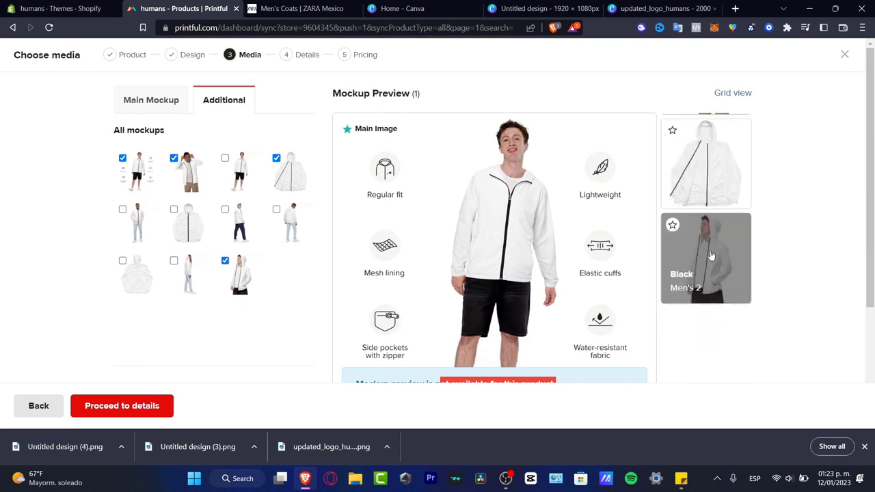
{"action": "left_click", "coordinate": [671, 231]}
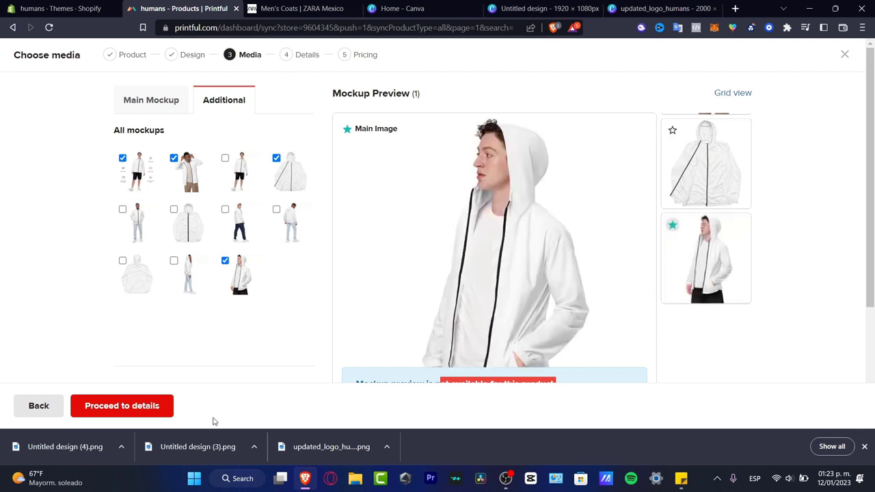
{"action": "left_click", "coordinate": [166, 406]}
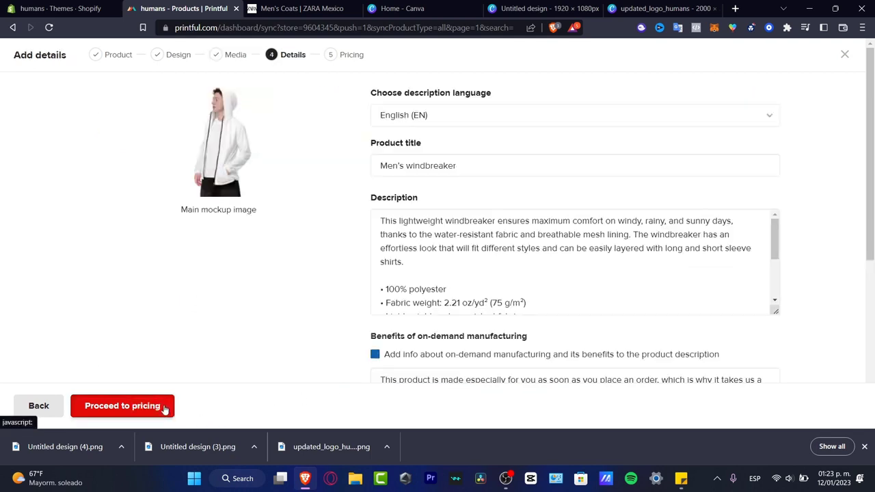
{"action": "left_click", "coordinate": [465, 165]}
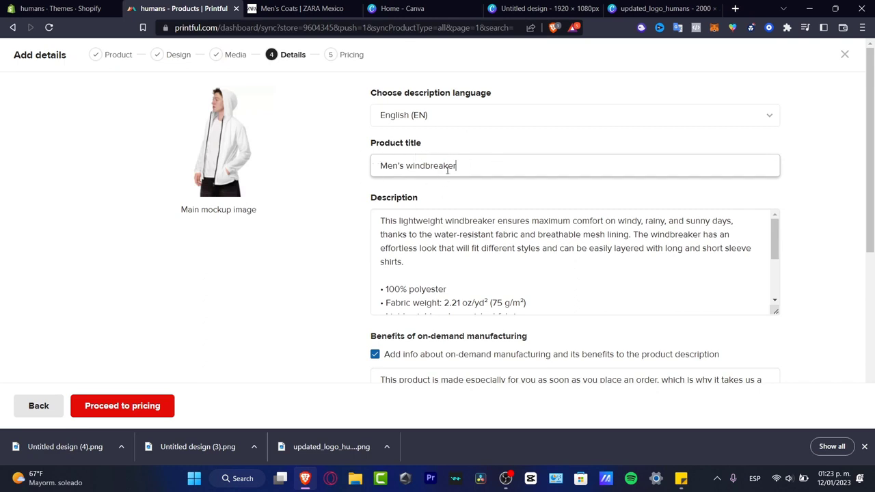
{"action": "left_click", "coordinate": [309, 8]}
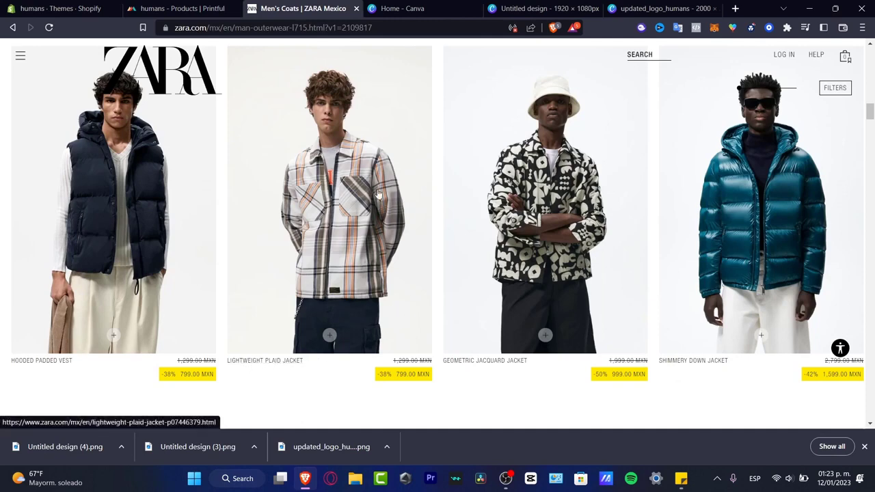
{"action": "left_click", "coordinate": [183, 8]}
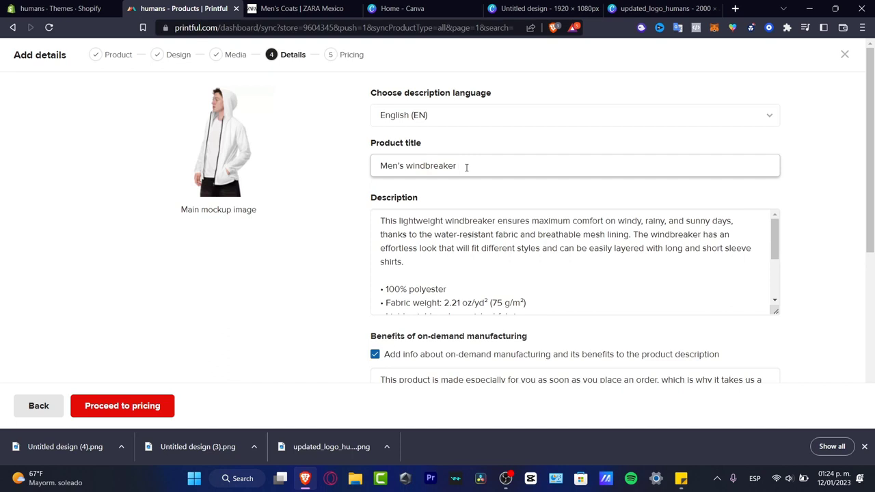
{"action": "type", "text": "DELUXE LIMITED EDITION"}
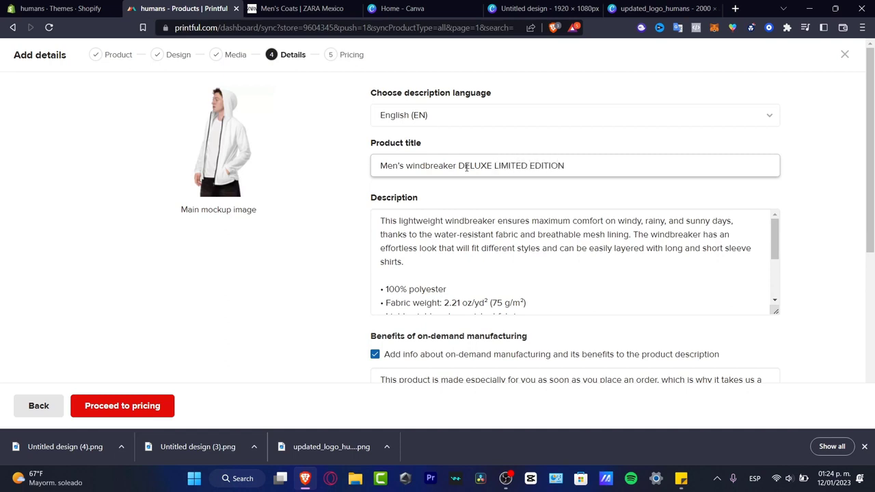
{"action": "key", "text": "BackSpace"}
{"action": "key", "text": "BackSpace"}
{"action": "key", "text": "BackSpace"}
{"action": "key", "text": "BackSpace"}
{"action": "key", "text": "BackSpace"}
{"action": "key", "text": "BackSpace"}
{"action": "key", "text": "BackSpace"}
{"action": "key", "text": "BackSpace"}
{"action": "key", "text": "BackSpace"}
{"action": "key", "text": "BackSpace"}
{"action": "key", "text": "BackSpace"}
{"action": "key", "text": "BackSpace"}
{"action": "key", "text": "BackSpace"}
{"action": "key", "text": "BackSpace"}
{"action": "key", "text": "BackSpace"}
{"action": "key", "text": "BackSpace"}
{"action": "key", "text": "BackSpace"}
{"action": "key", "text": "BackSpace"}
{"action": "key", "text": "BackSpace"}
{"action": "key", "text": "BackSpace"}
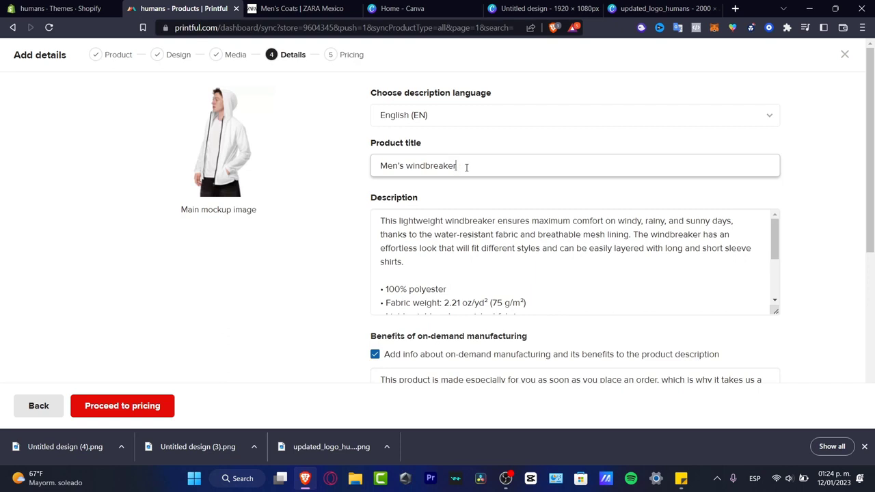
Add "This is for those who wanted to look different from others." to the end of the description's first paragraph
{"action": "left_click", "coordinate": [485, 247]}
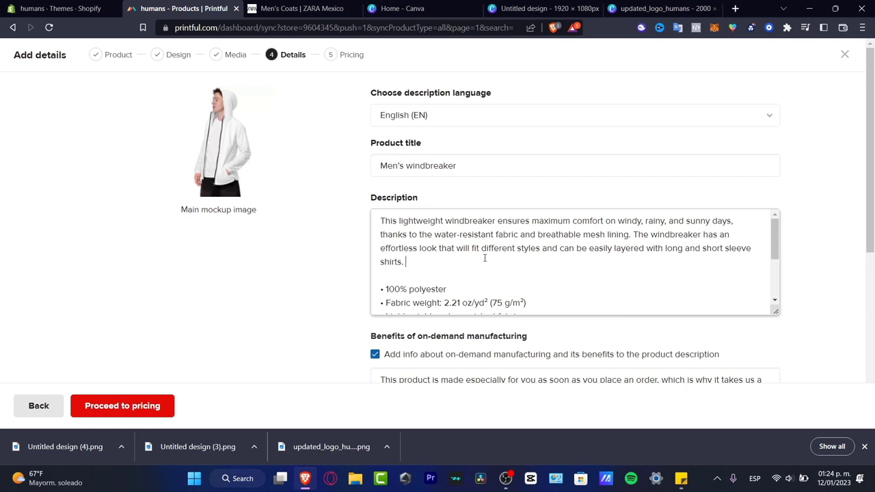
{"action": "type", "text": "If you"}
{"action": "type", "text": " This is fo"}
{"action": "type", "text": "r those who wanted"}
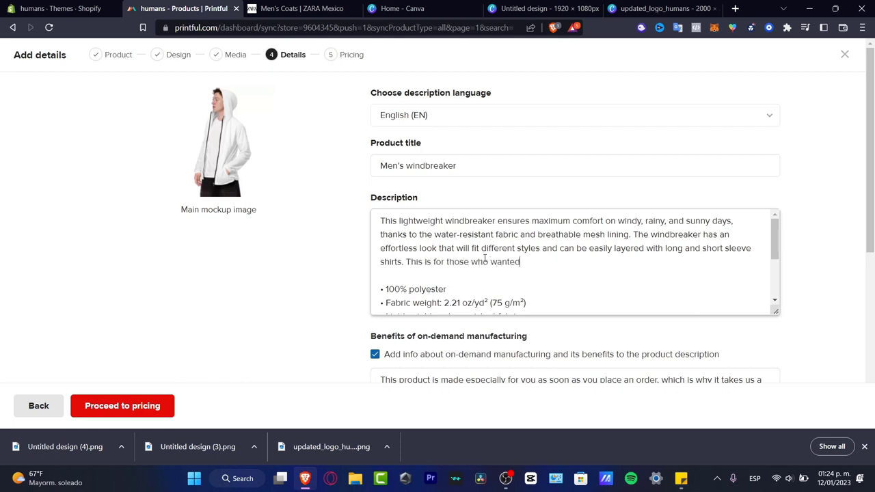
{"action": "type", "text": " to look different from others."}
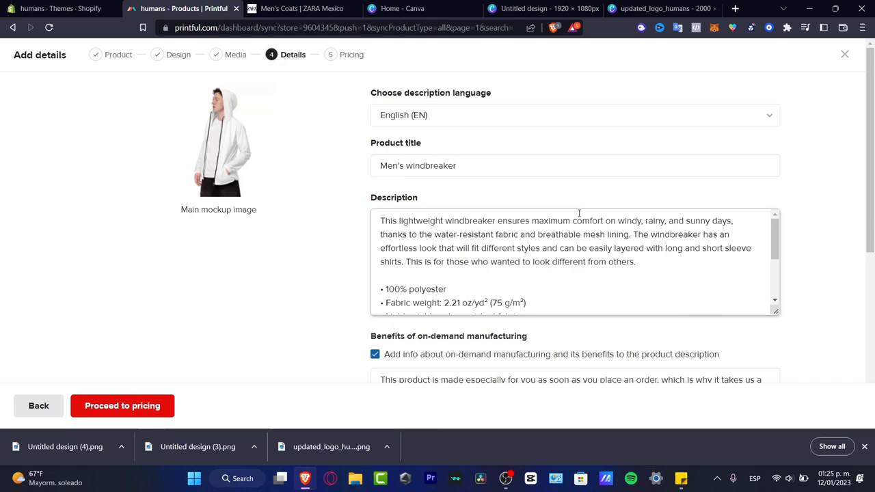
Tag the product with the recent tags "humans clothing" and "humans"
{"action": "scroll", "coordinate": [839, 260], "scroll_direction": "down", "scroll_amount": 3}
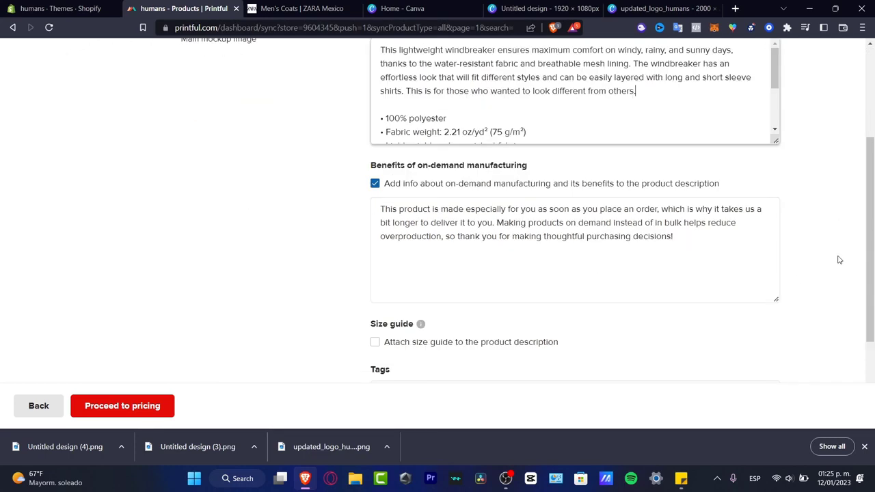
{"action": "scroll", "coordinate": [827, 273], "scroll_direction": "down", "scroll_amount": 3}
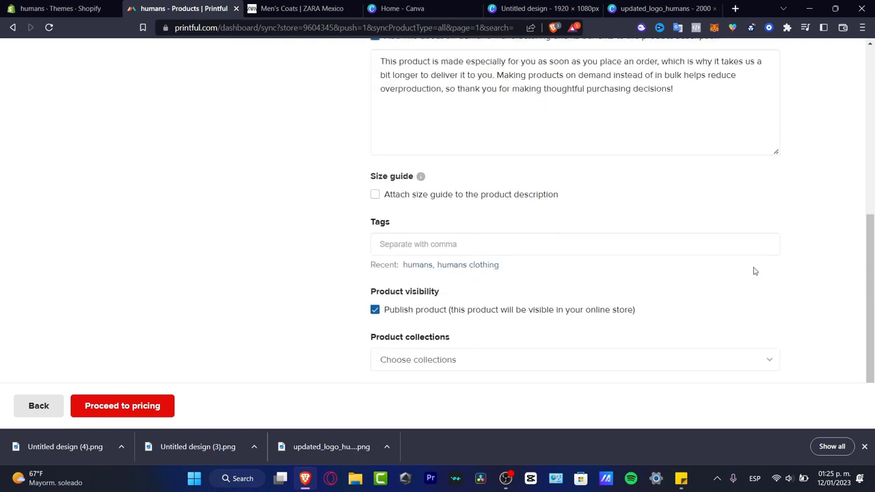
{"action": "left_click", "coordinate": [467, 267]}
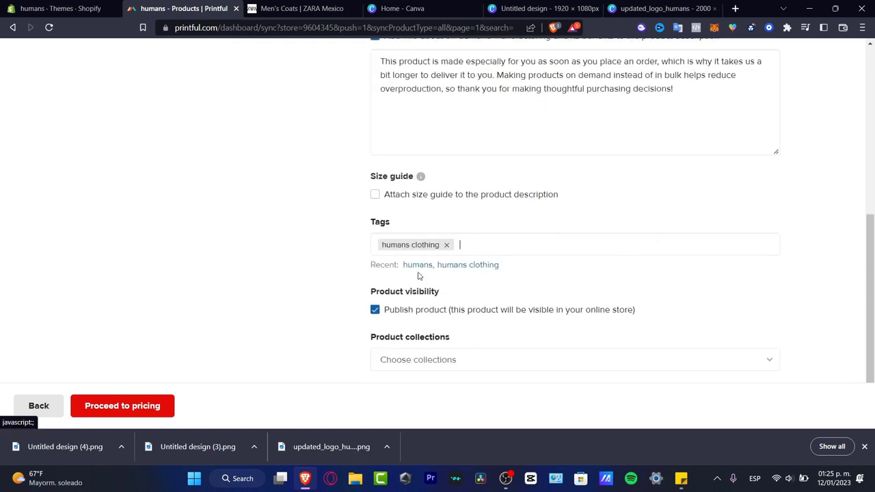
{"action": "left_click", "coordinate": [410, 265]}
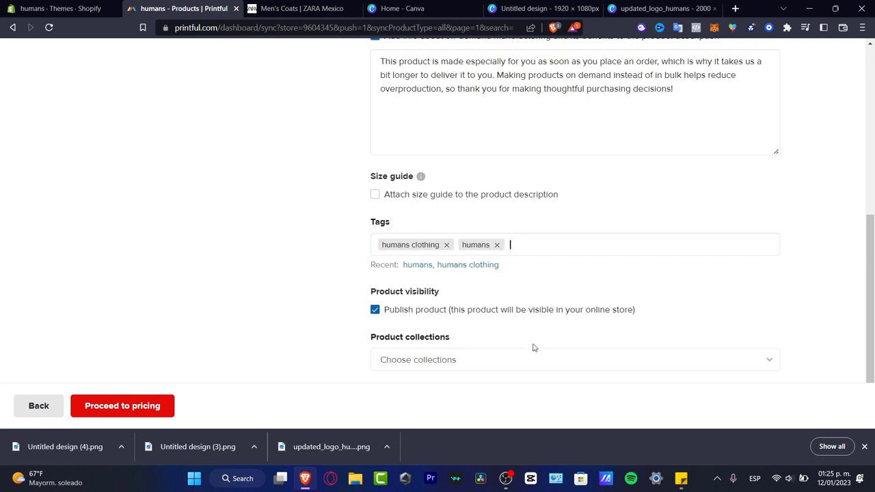
Assign the product to the Home page collection and proceed to pricing
{"action": "left_click", "coordinate": [492, 363]}
{"action": "left_click", "coordinate": [403, 390]}
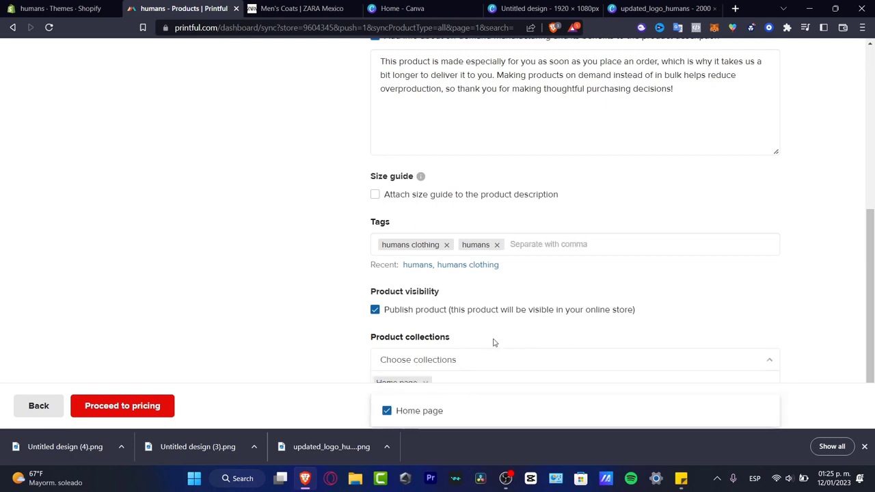
{"action": "scroll", "coordinate": [632, 313], "scroll_direction": "down", "scroll_amount": 1}
{"action": "left_click", "coordinate": [157, 406]}
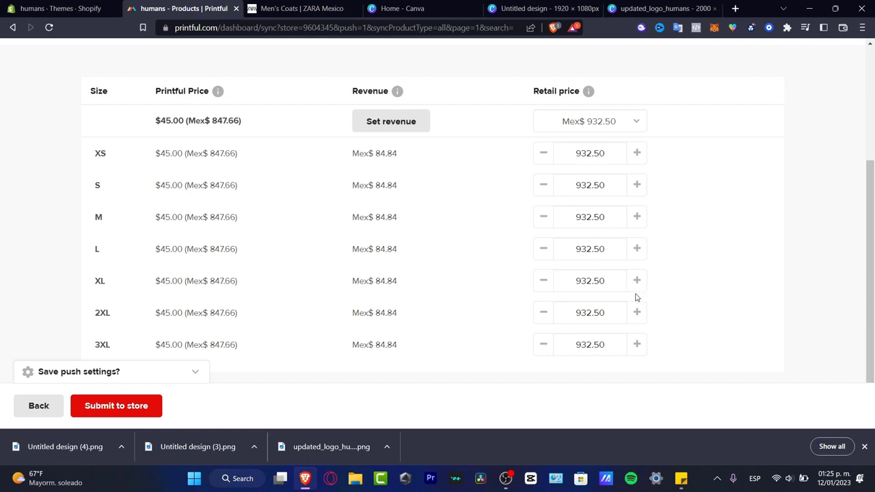
Check the lightweight plaid jacket's prices on the ZARA page and set the windbreaker's retail price to MXN 2400 for all sizes
{"action": "left_click", "coordinate": [298, 8]}
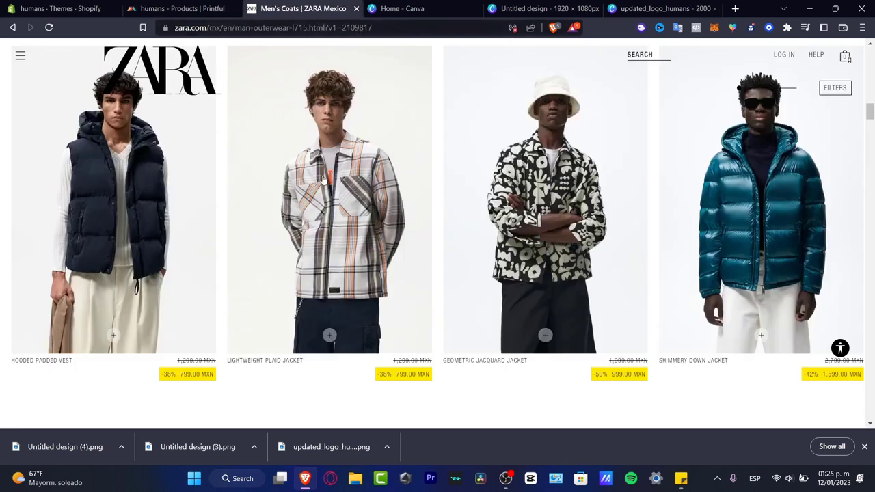
{"action": "left_click_drag", "start_coordinate": [391, 360], "coordinate": [432, 368]}
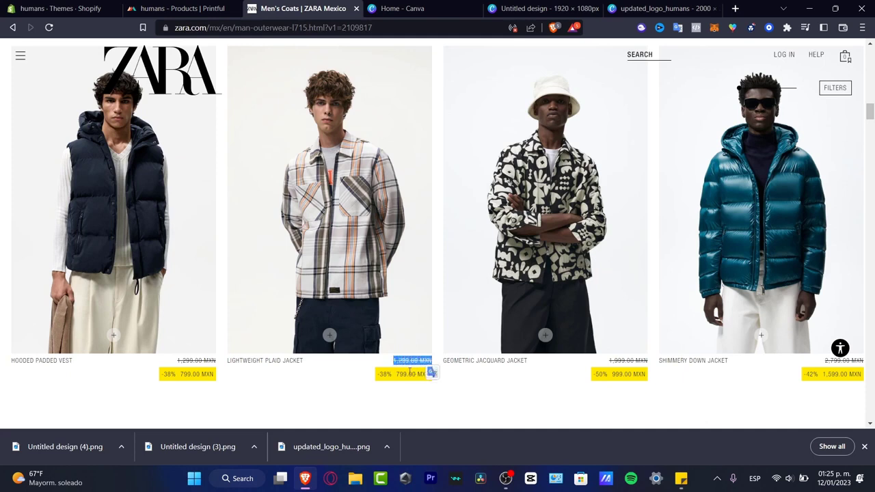
{"action": "left_click_drag", "start_coordinate": [396, 373], "coordinate": [439, 386]}
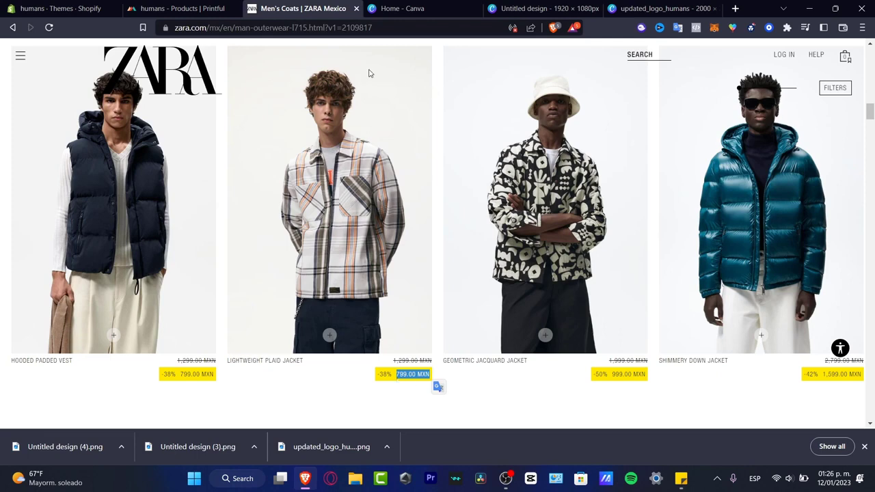
{"action": "left_click", "coordinate": [204, 7]}
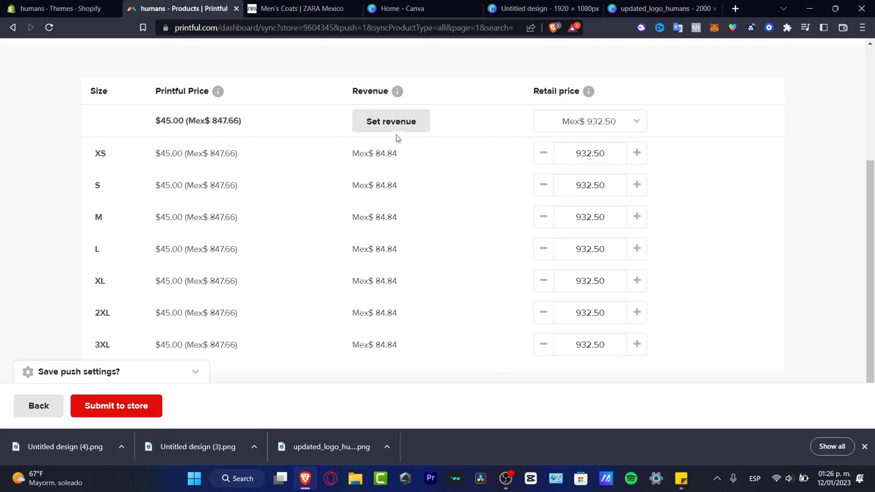
{"action": "scroll", "coordinate": [528, 151], "scroll_direction": "up", "scroll_amount": 3}
{"action": "scroll", "coordinate": [560, 154], "scroll_direction": "down", "scroll_amount": 3}
{"action": "left_click", "coordinate": [637, 127]}
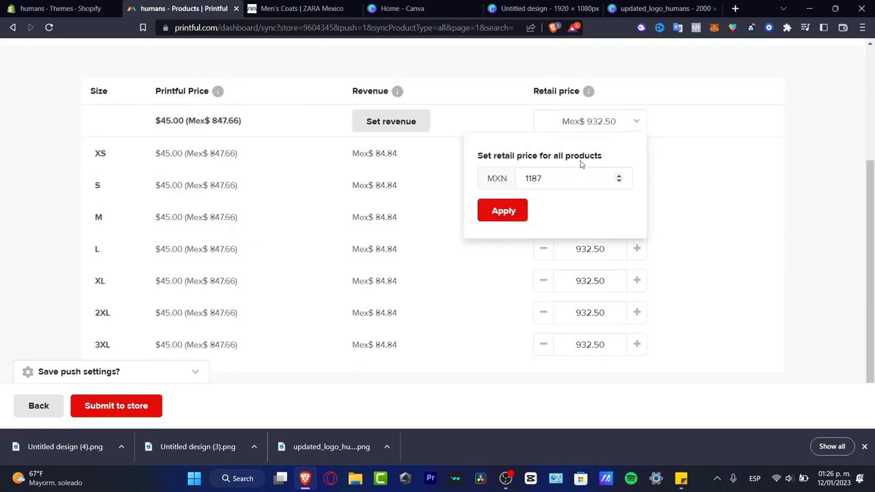
{"action": "left_click", "coordinate": [549, 178]}
{"action": "left_click_drag", "start_coordinate": [548, 177], "coordinate": [523, 177]}
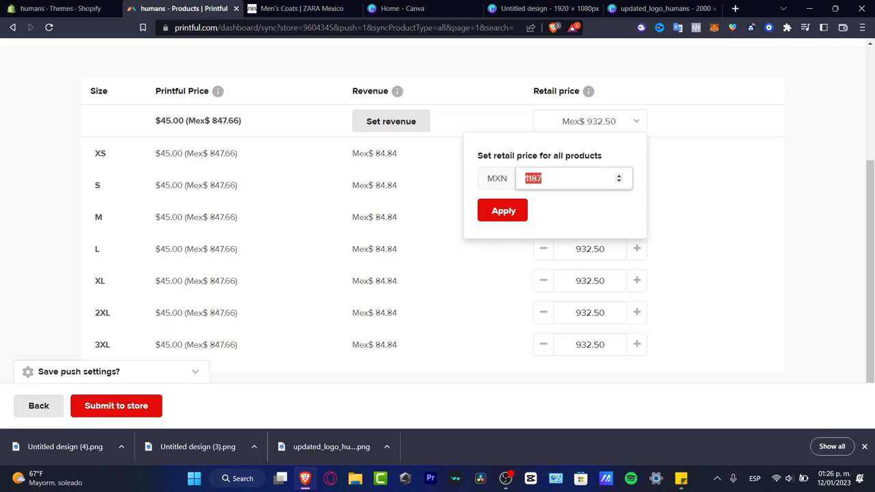
{"action": "type", "text": "2400"}
{"action": "left_click", "coordinate": [522, 217]}
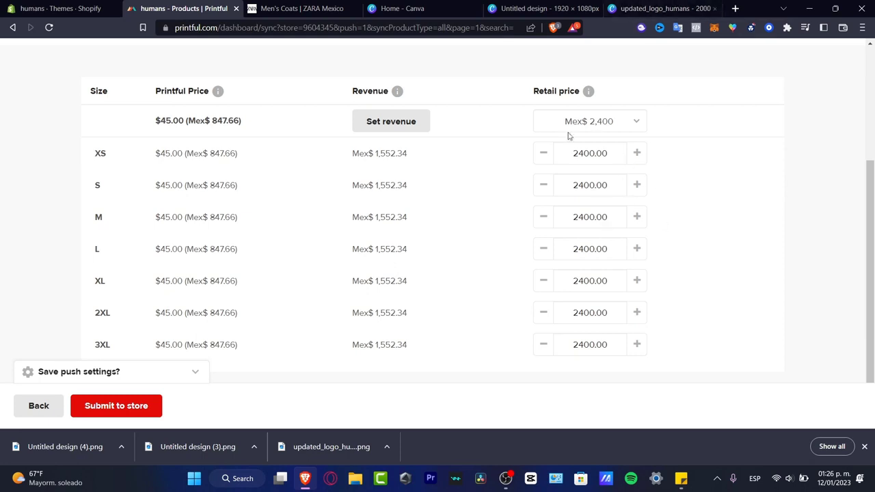
Submit the priced men's windbreaker to the connected Shopify store
{"action": "left_click", "coordinate": [98, 6]}
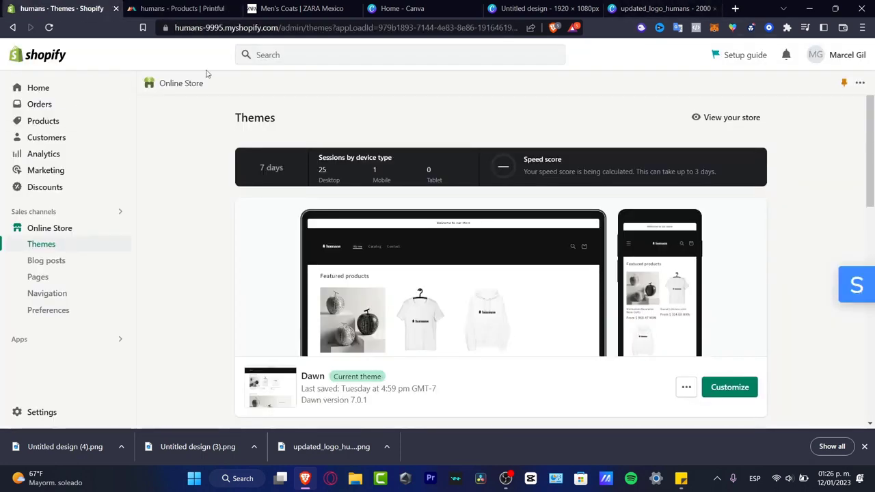
{"action": "left_click", "coordinate": [147, 5]}
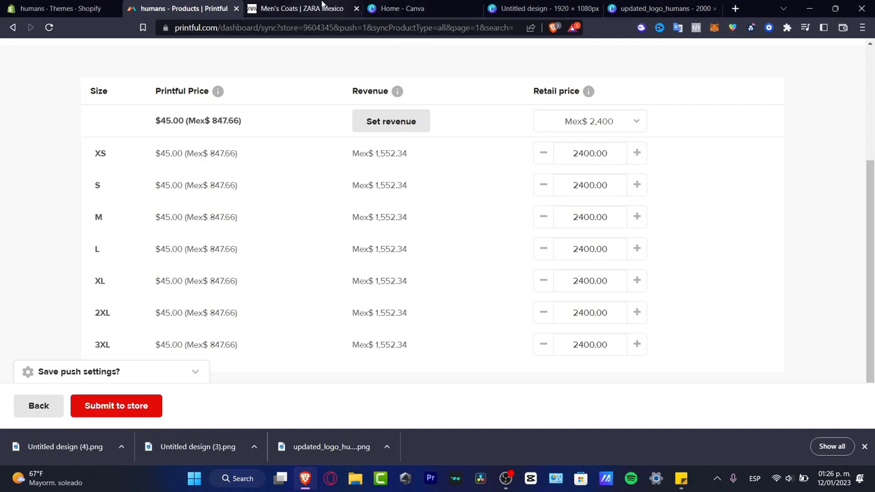
{"action": "left_click", "coordinate": [300, 8]}
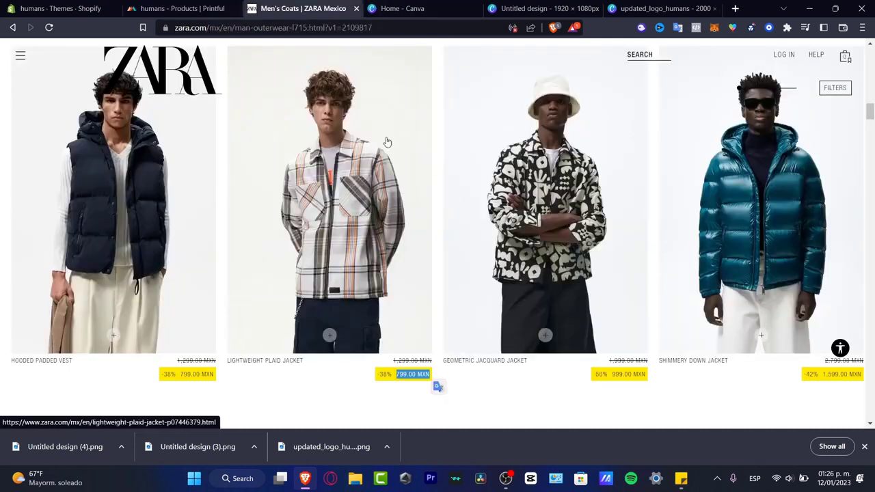
{"action": "left_click", "coordinate": [175, 6]}
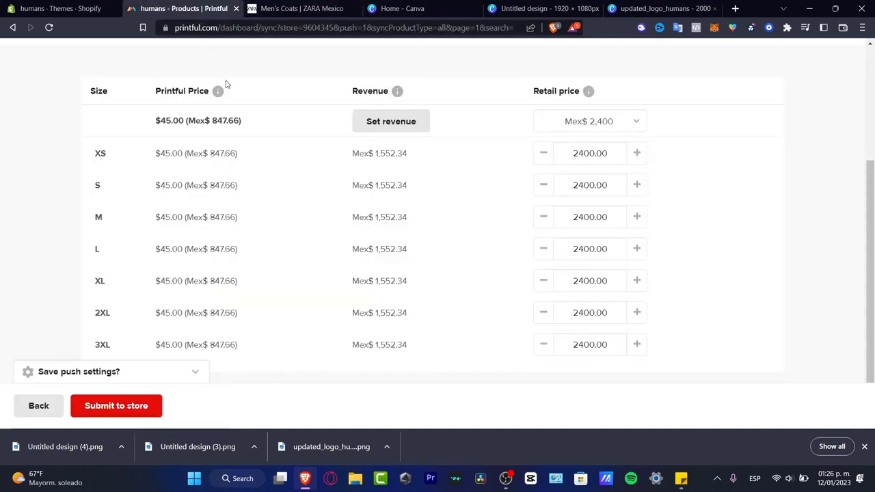
{"action": "left_click", "coordinate": [113, 408]}
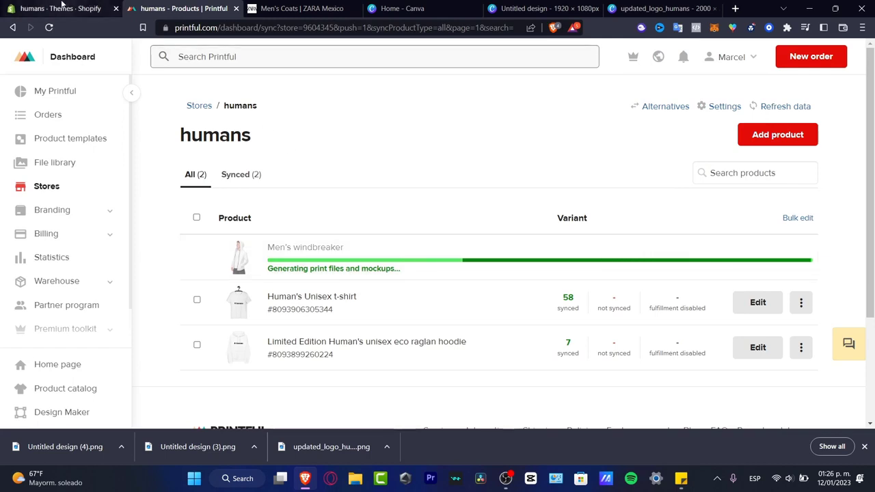
{"action": "left_click", "coordinate": [62, 9]}
{"action": "left_click", "coordinate": [181, 8]}
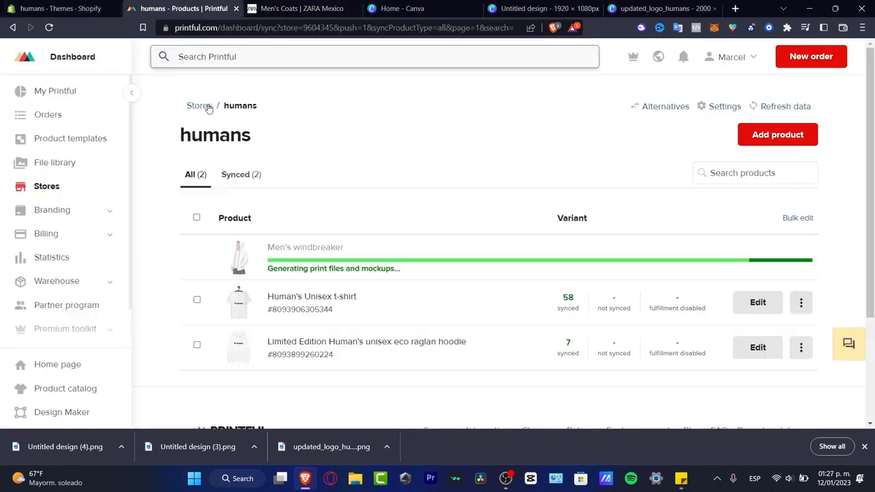
Strike through "UPDATE THE PRODUCT" in the DESIGNING WEBSITE sticky note
{"action": "left_click", "coordinate": [681, 477]}
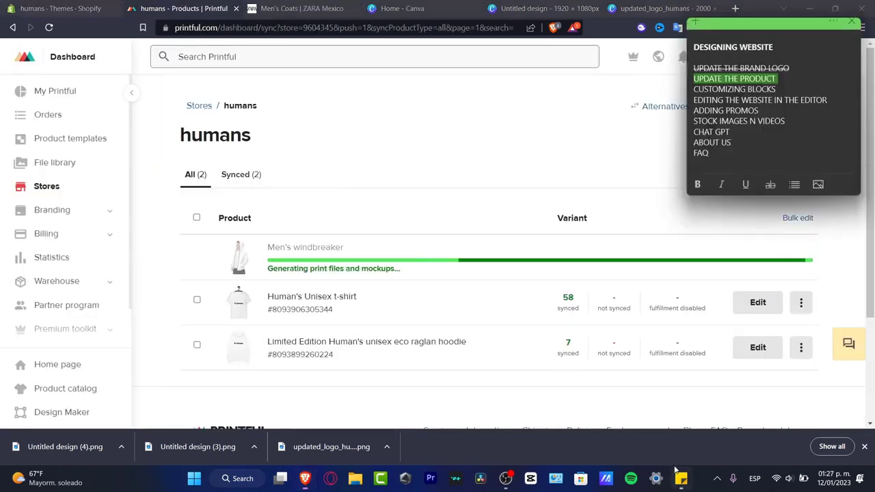
{"action": "left_click", "coordinate": [778, 80]}
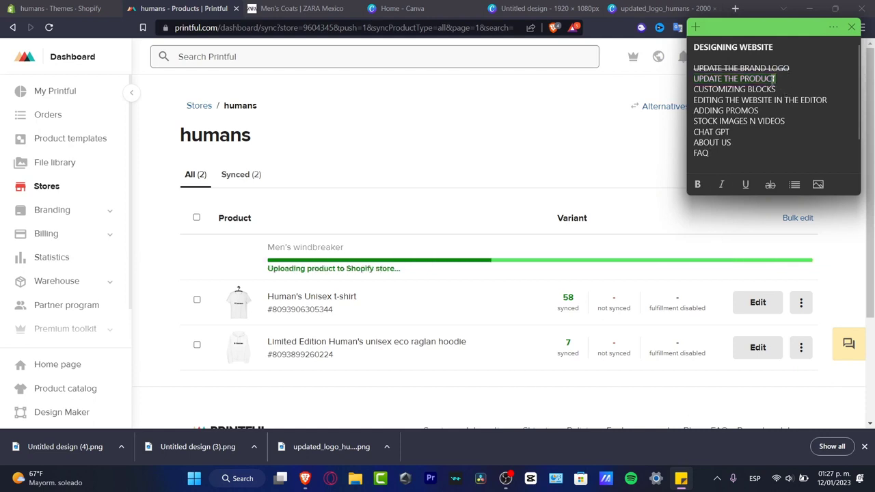
{"action": "left_click_drag", "start_coordinate": [776, 80], "coordinate": [694, 75]}
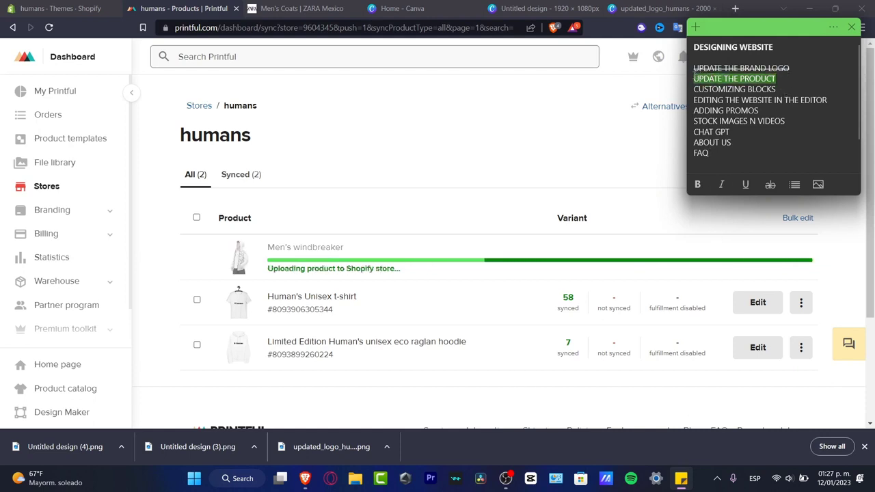
{"action": "left_click", "coordinate": [768, 184]}
{"action": "left_click", "coordinate": [777, 90]}
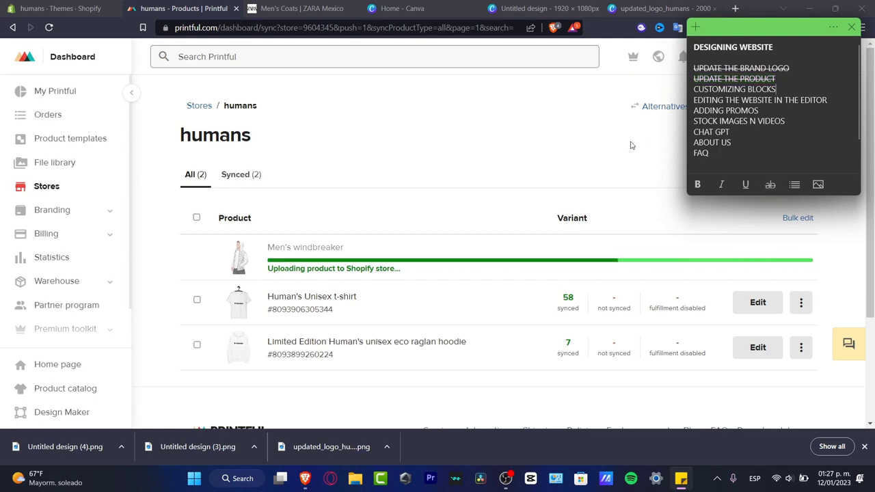
Switch to the Shopify admin and open the current Dawn theme for customizing on its home page
{"action": "left_click", "coordinate": [184, 6]}
{"action": "left_click", "coordinate": [61, 8]}
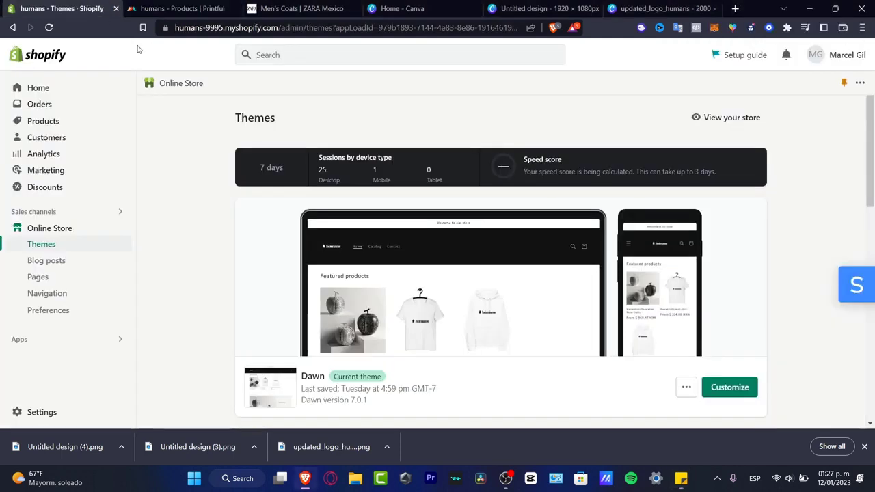
{"action": "left_click", "coordinate": [703, 388]}
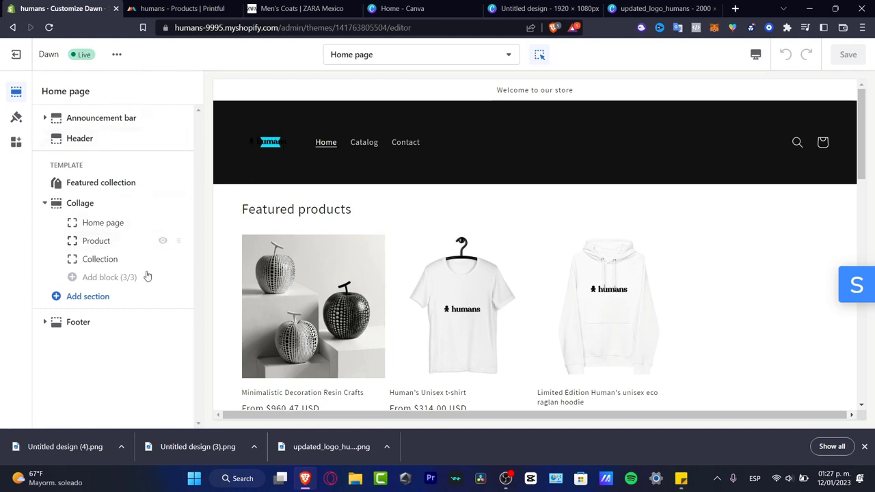
{"action": "mouse_move", "coordinate": [121, 186]}
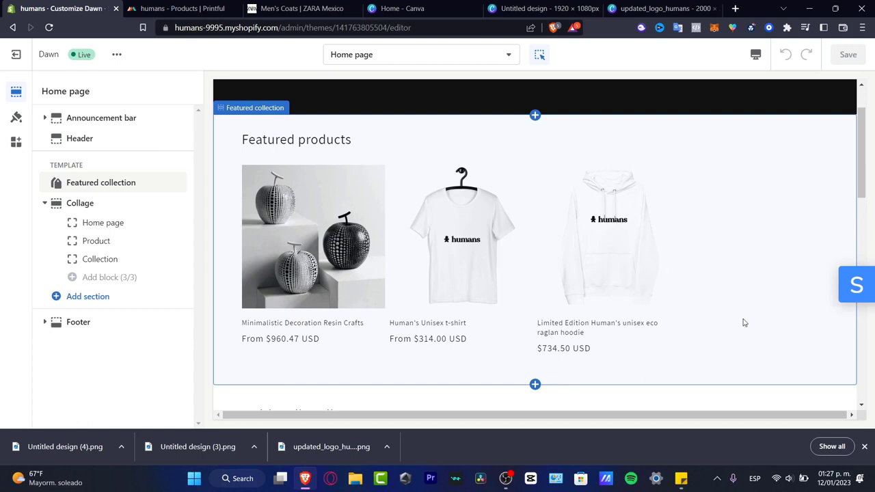
{"action": "scroll", "coordinate": [683, 275], "scroll_direction": "up", "scroll_amount": 2}
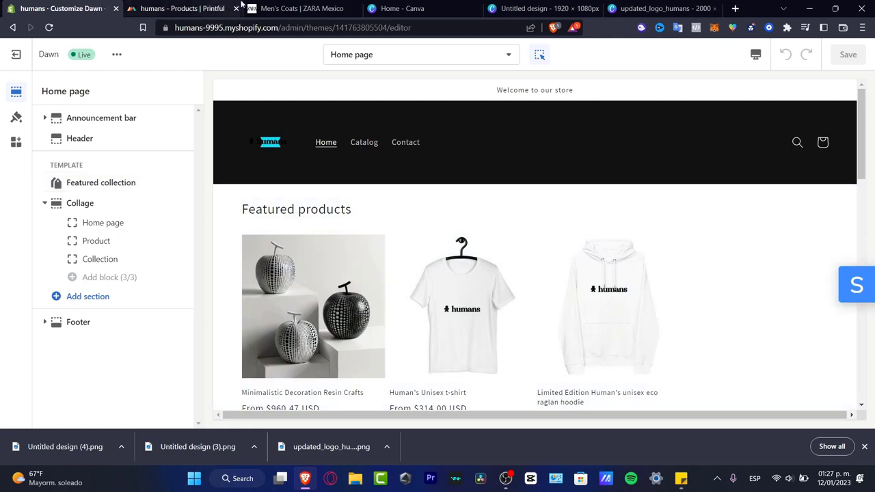
Look at the ZARA site's category menu, check the windbreaker's upload in Printful, and return to the Shopify theme editor
{"action": "left_click", "coordinate": [301, 8]}
{"action": "left_click", "coordinate": [20, 56]}
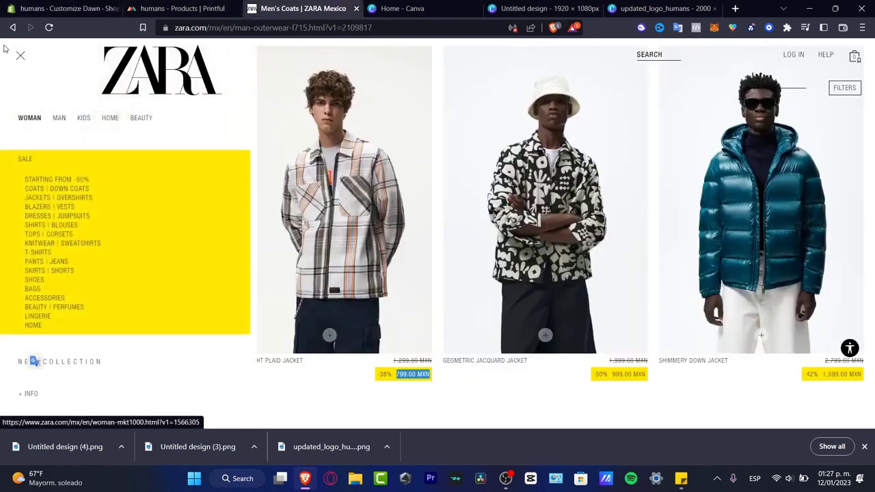
{"action": "left_click", "coordinate": [179, 8]}
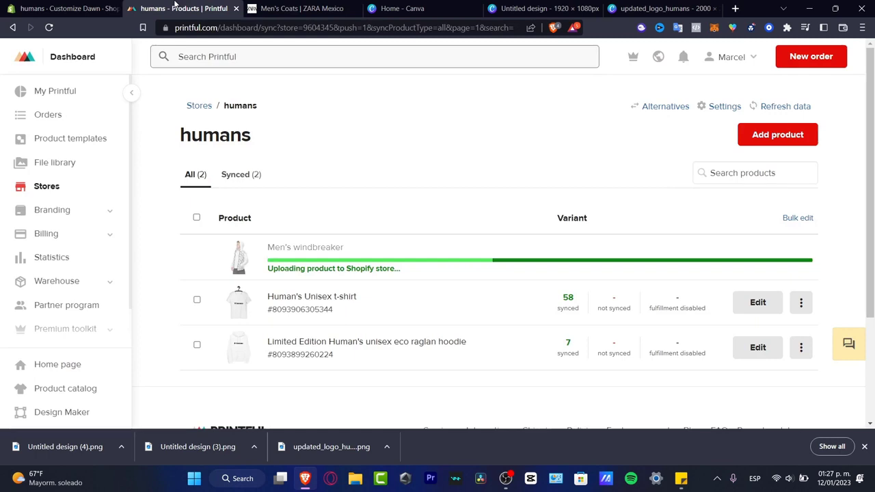
{"action": "left_click", "coordinate": [66, 7]}
{"action": "left_click", "coordinate": [548, 196]}
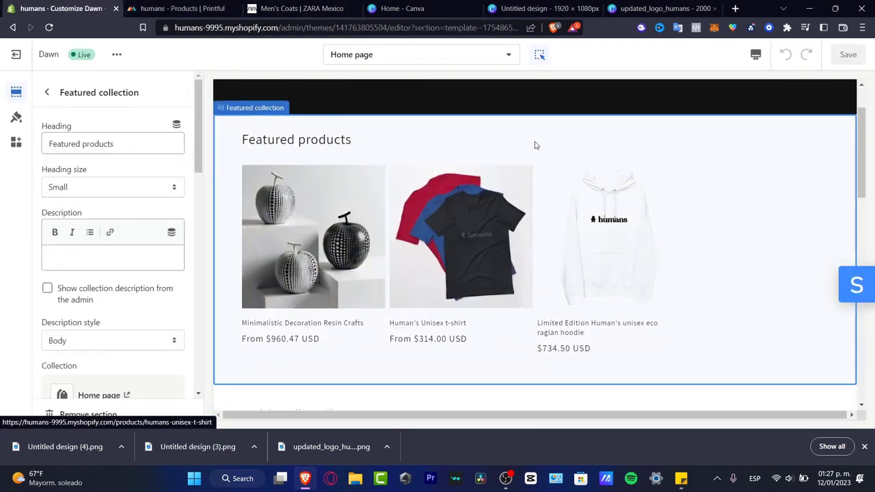
{"action": "left_click", "coordinate": [539, 102]}
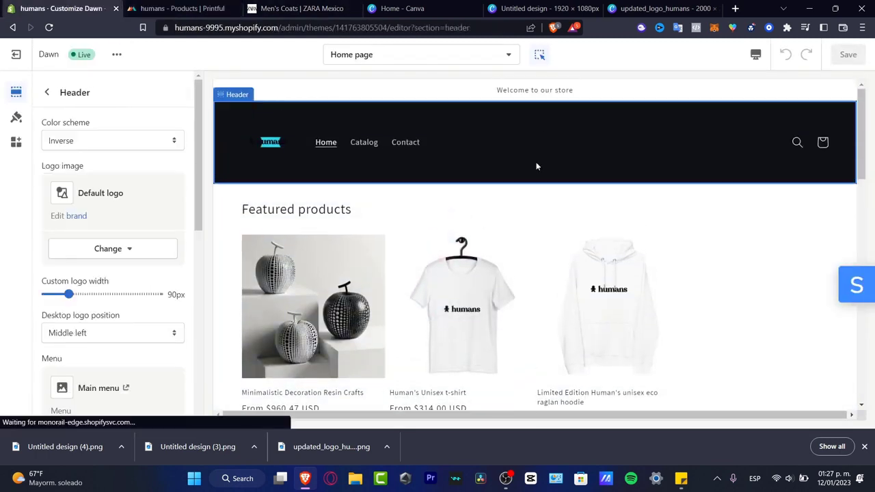
{"action": "left_click", "coordinate": [524, 183]}
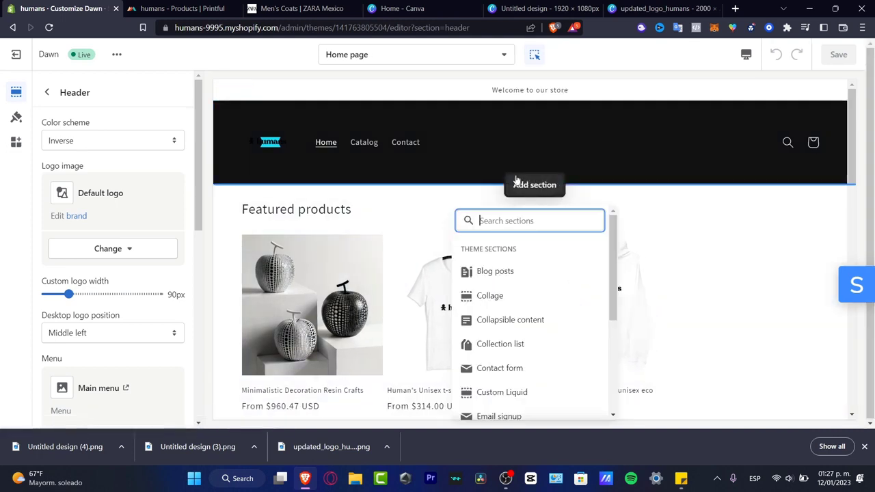
{"action": "left_click", "coordinate": [630, 311]}
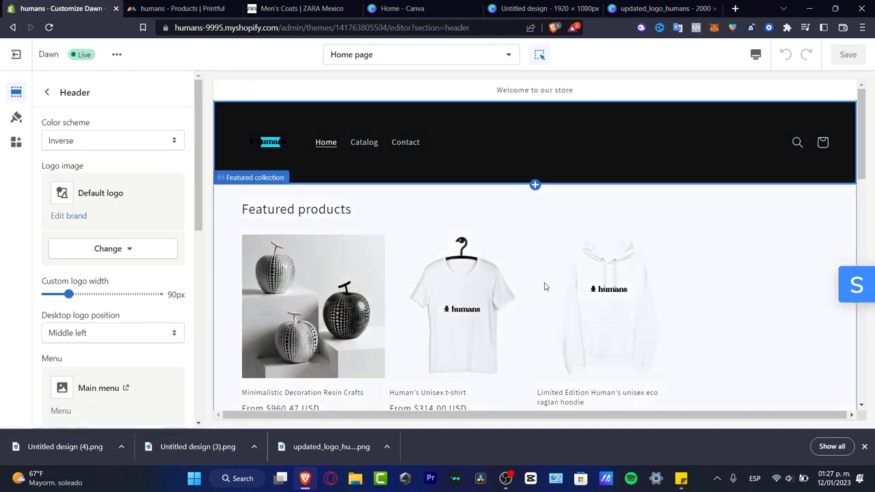
Add a Collage section between the header and the featured products, and open its Video block's settings
{"action": "left_click", "coordinate": [534, 185]}
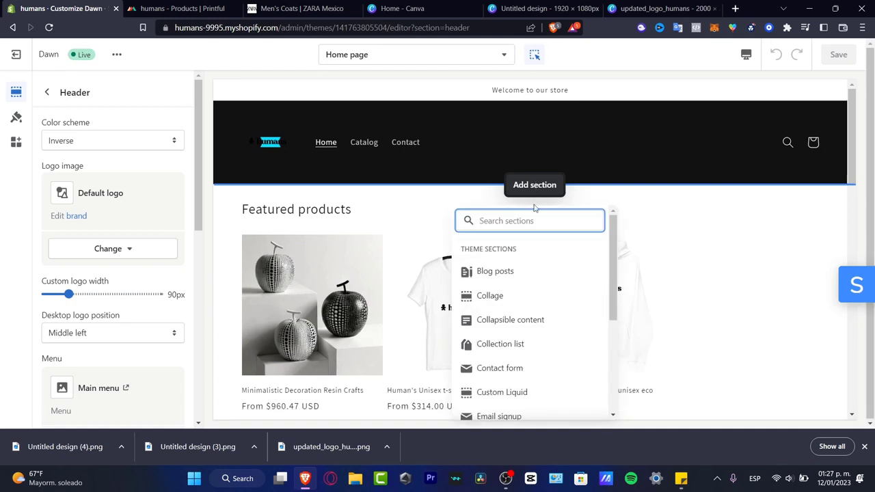
{"action": "left_click", "coordinate": [510, 296]}
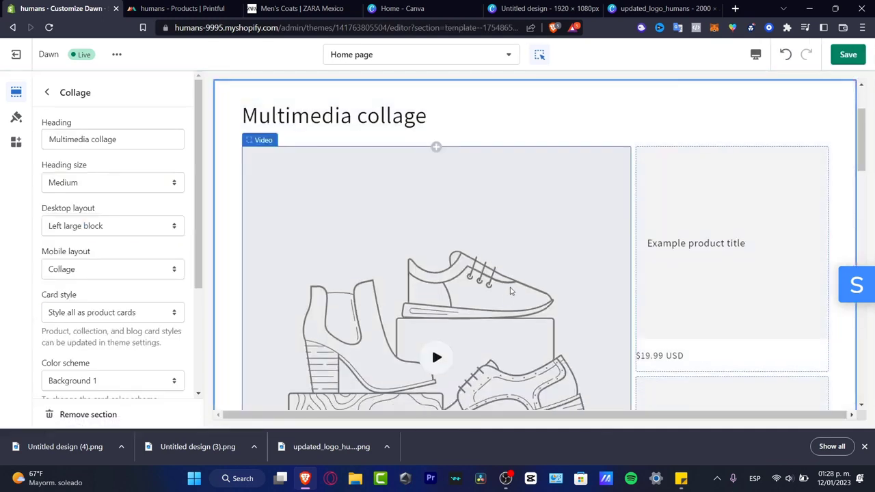
{"action": "left_click", "coordinate": [379, 240]}
{"action": "scroll", "coordinate": [546, 252], "scroll_direction": "down", "scroll_amount": 3}
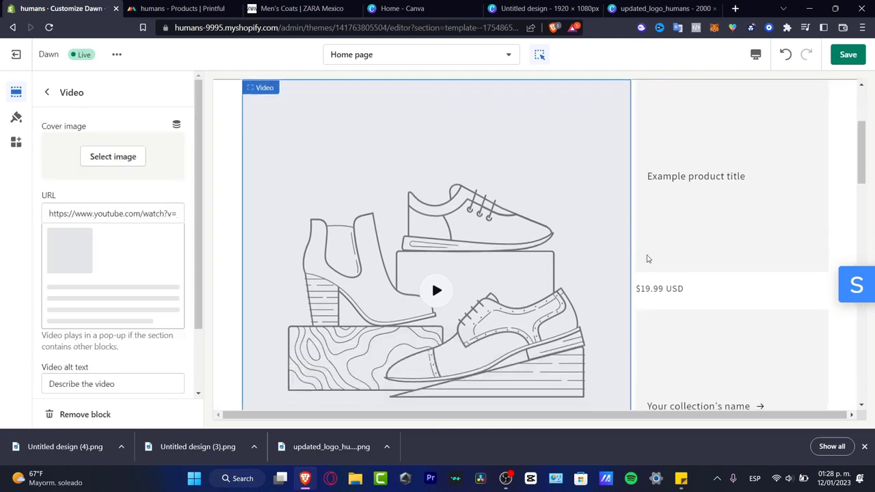
{"action": "scroll", "coordinate": [540, 253], "scroll_direction": "up", "scroll_amount": 5}
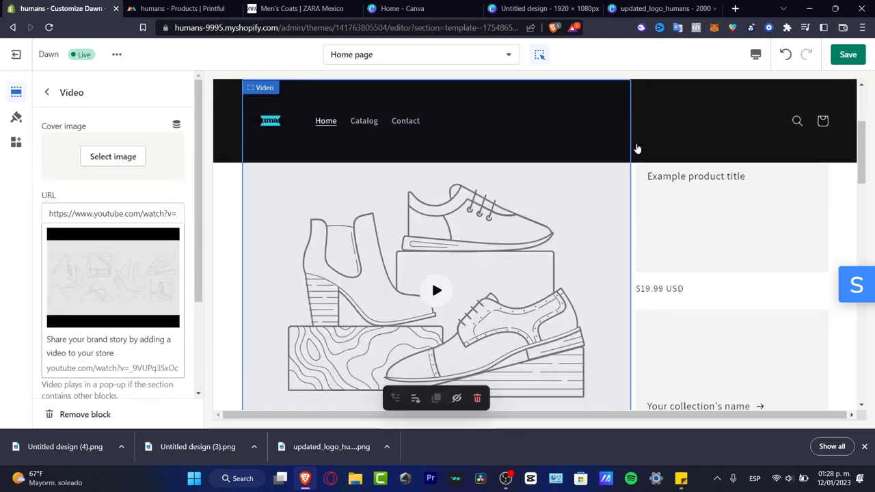
Add a Slideshow section to the home page and move it directly below the header, above the first Collage
{"action": "left_click", "coordinate": [46, 92]}
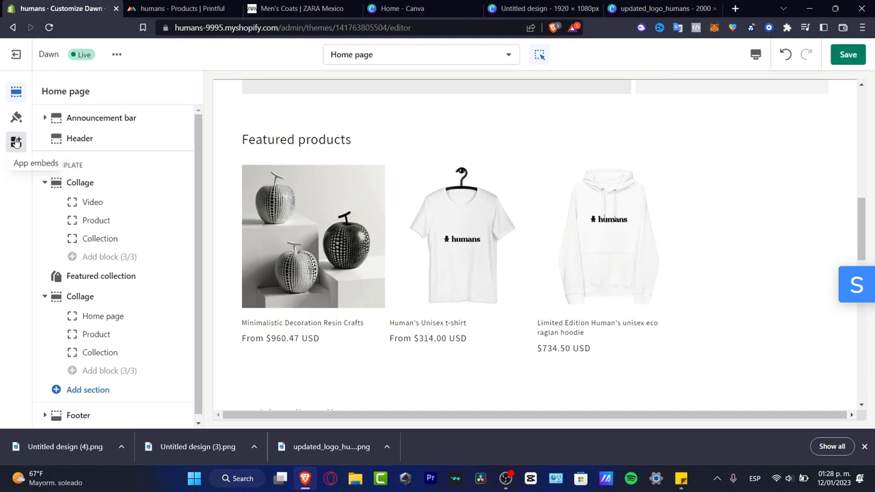
{"action": "left_click", "coordinate": [109, 390]}
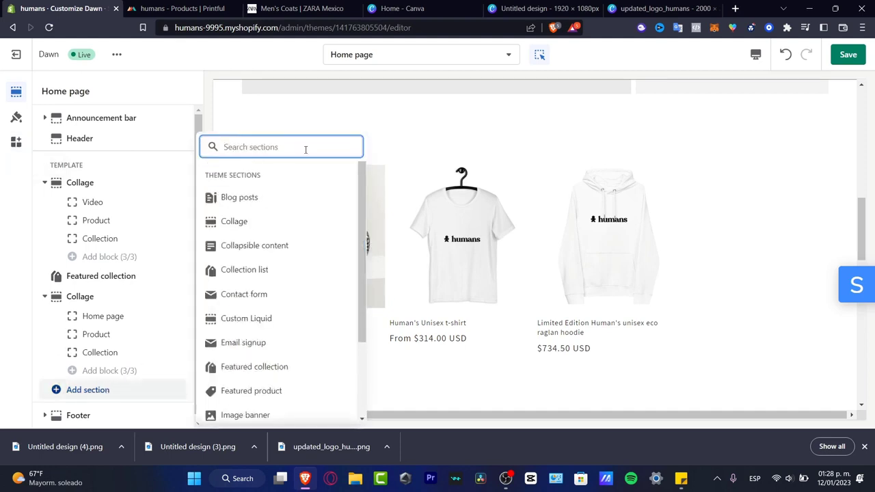
{"action": "type", "text": "slid"}
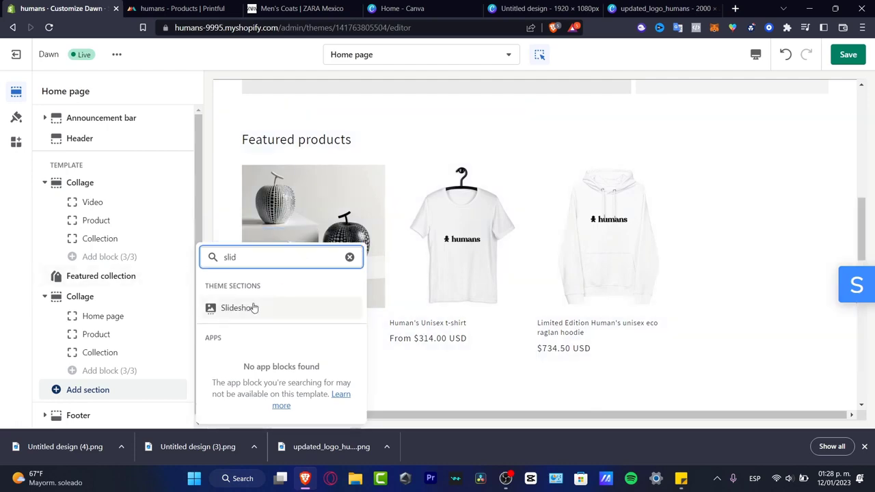
{"action": "left_click", "coordinate": [252, 307]}
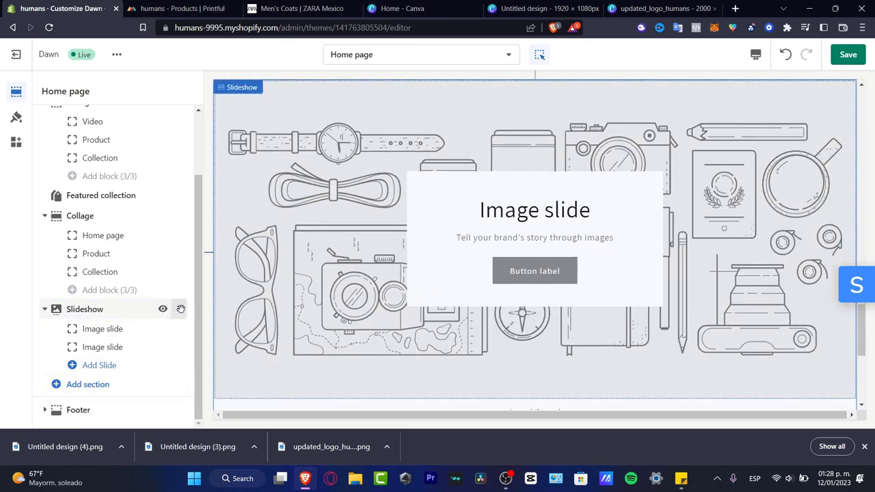
{"action": "left_click_drag", "start_coordinate": [179, 296], "coordinate": [159, 181]}
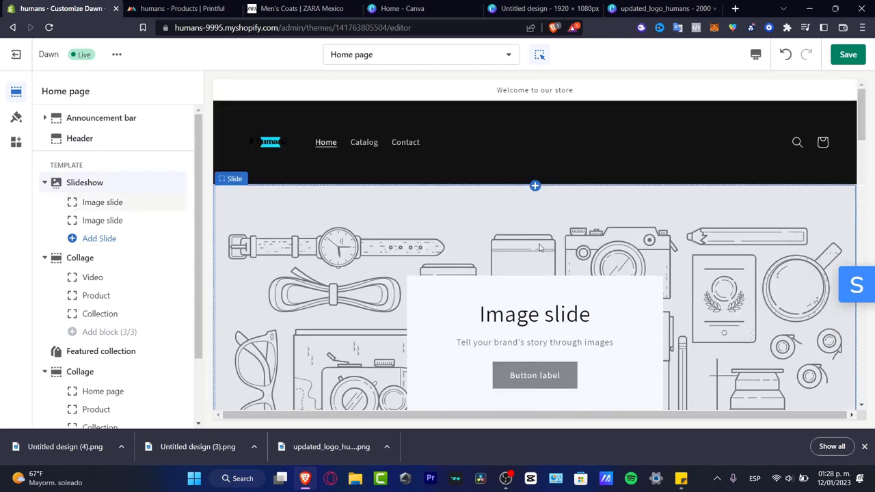
{"action": "scroll", "coordinate": [540, 247], "scroll_direction": "down", "scroll_amount": 3}
{"action": "scroll", "coordinate": [540, 247], "scroll_direction": "up", "scroll_amount": 3}
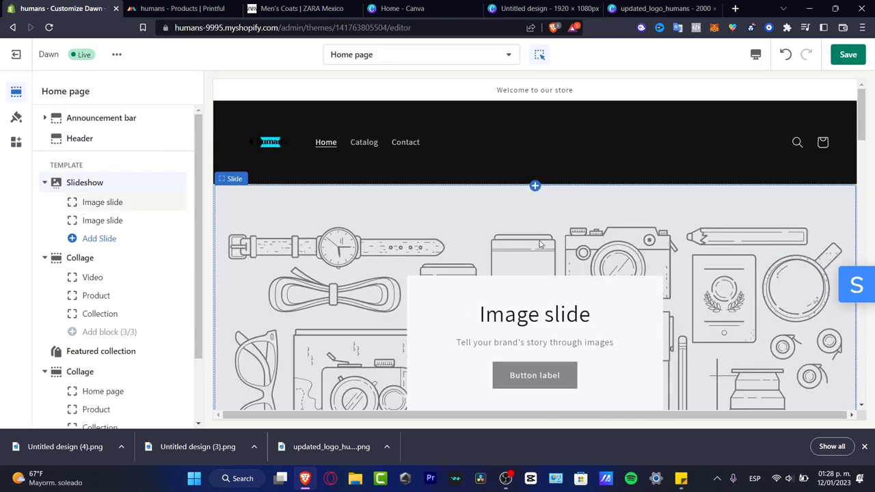
Set the first slide's image to the library picture showing the humans logo over a red stripe
{"action": "left_click", "coordinate": [663, 268]}
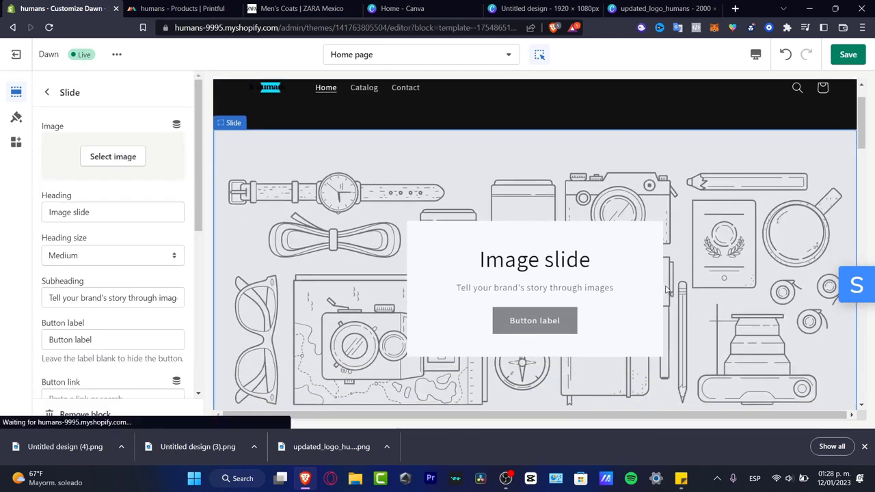
{"action": "left_click", "coordinate": [127, 158]}
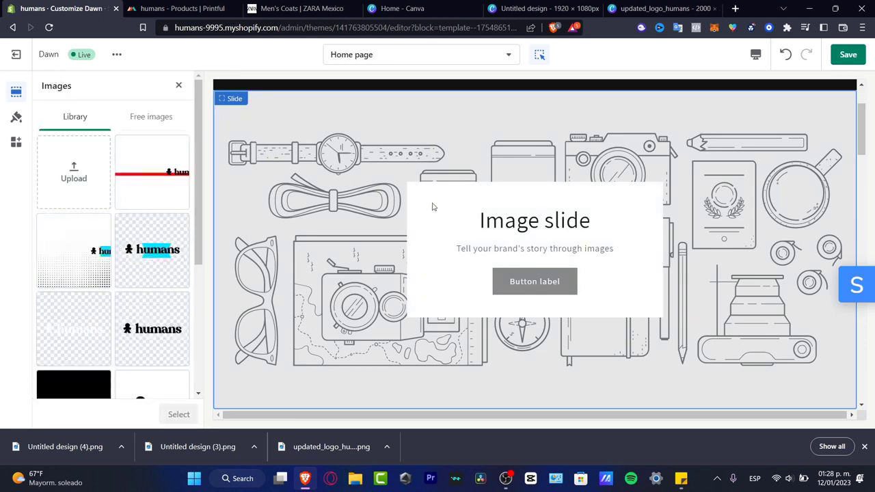
{"action": "left_click", "coordinate": [144, 182]}
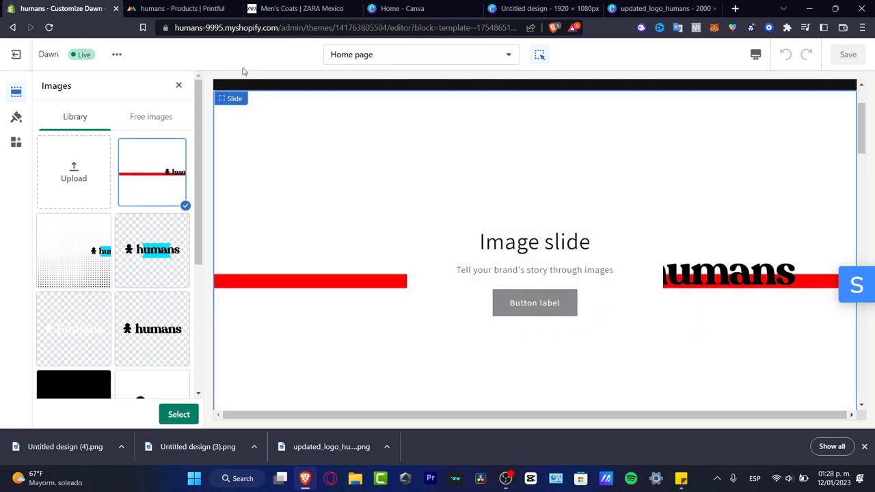
Search the free images for "clothes" and set the slide's image to the photo of colourful clothes hanging from a white pipe rail
{"action": "left_click", "coordinate": [150, 123]}
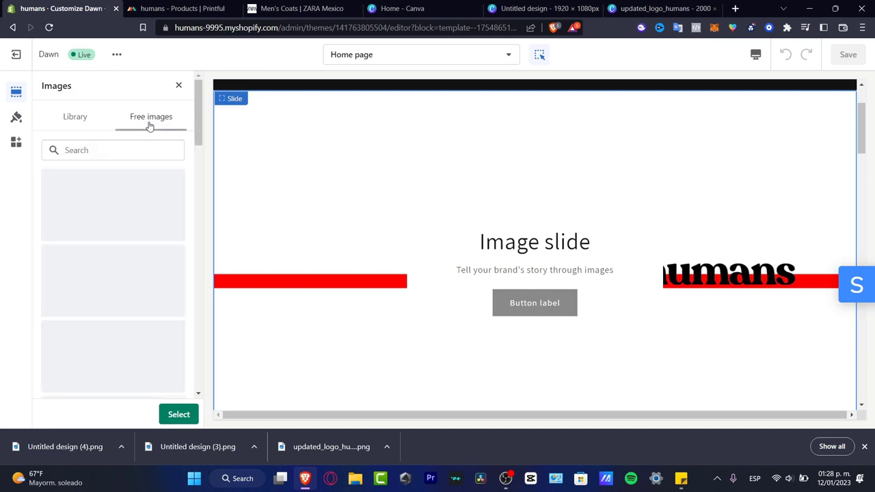
{"action": "left_click", "coordinate": [138, 149]}
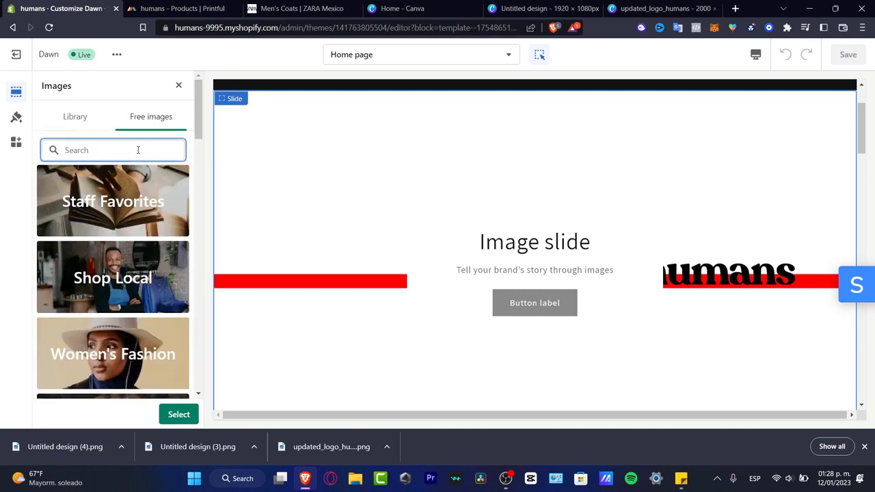
{"action": "type", "text": "clothes"}
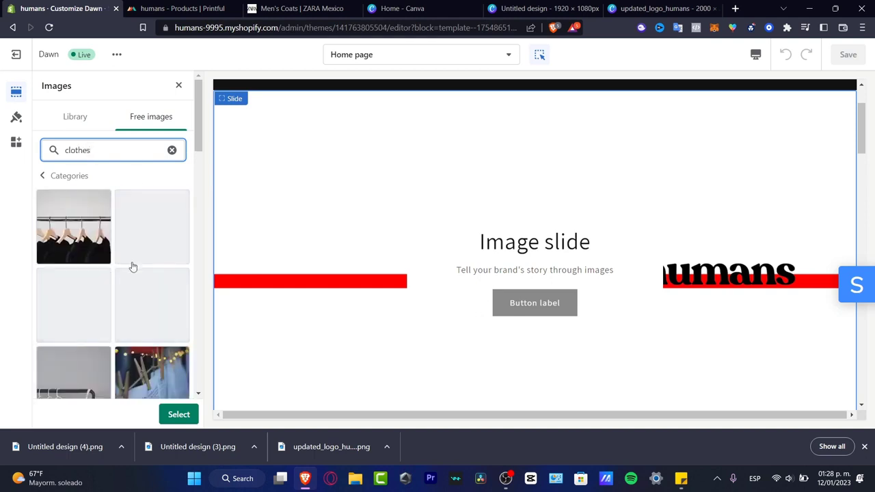
{"action": "scroll", "coordinate": [154, 241], "scroll_direction": "down", "scroll_amount": 3}
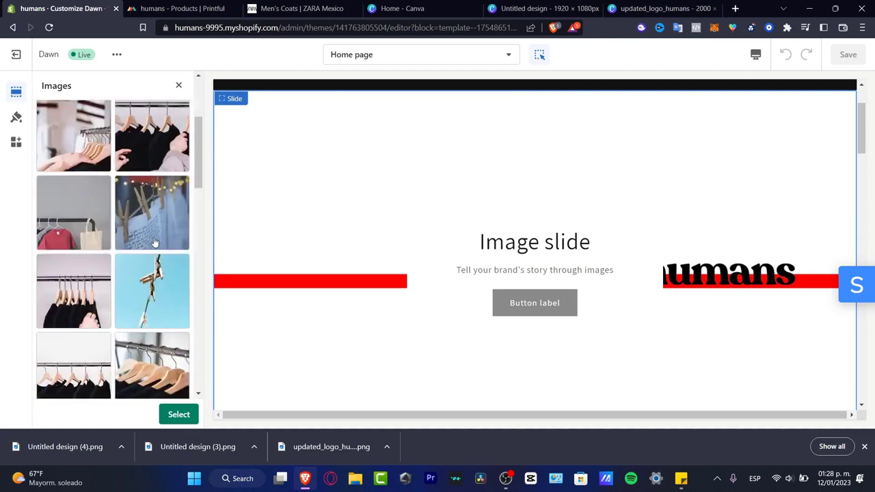
{"action": "scroll", "coordinate": [153, 241], "scroll_direction": "down", "scroll_amount": 5}
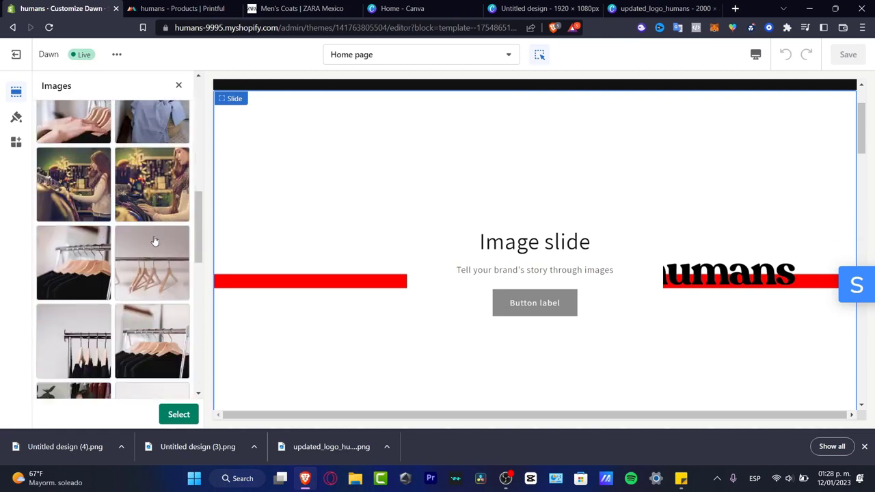
{"action": "scroll", "coordinate": [154, 241], "scroll_direction": "down", "scroll_amount": 3}
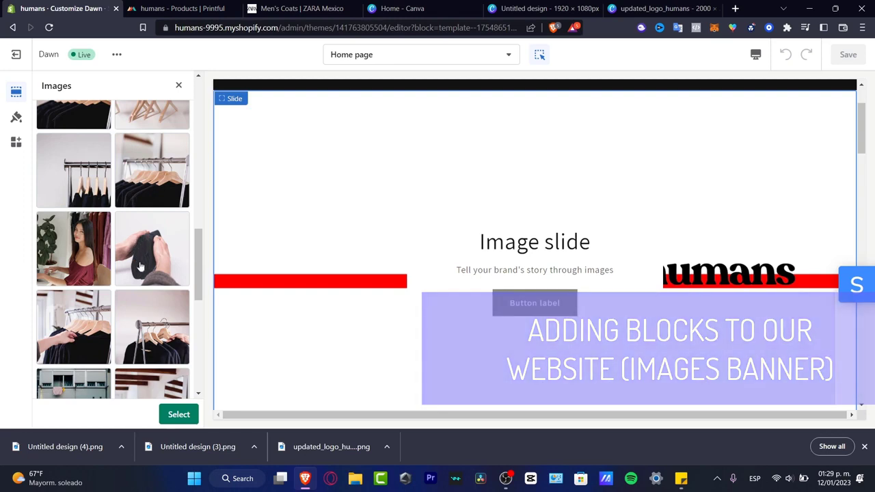
{"action": "scroll", "coordinate": [142, 269], "scroll_direction": "down", "scroll_amount": 3}
{"action": "scroll", "coordinate": [143, 266], "scroll_direction": "down", "scroll_amount": 3}
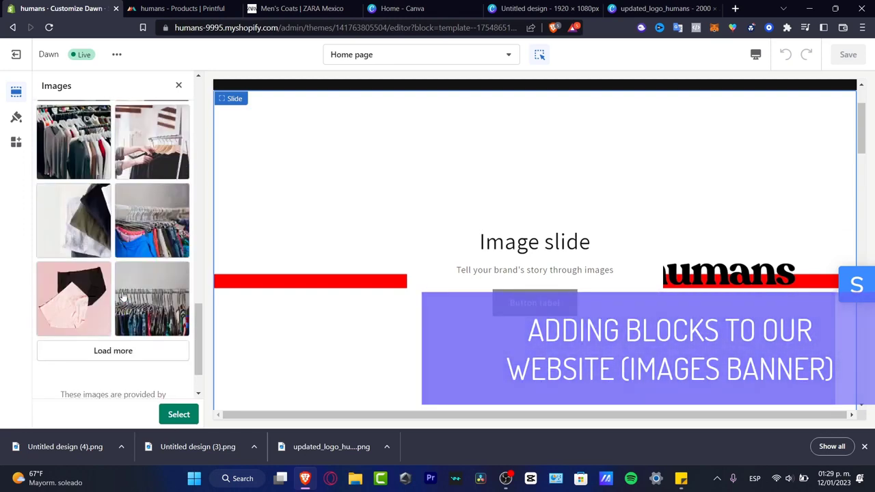
{"action": "left_click", "coordinate": [145, 315]}
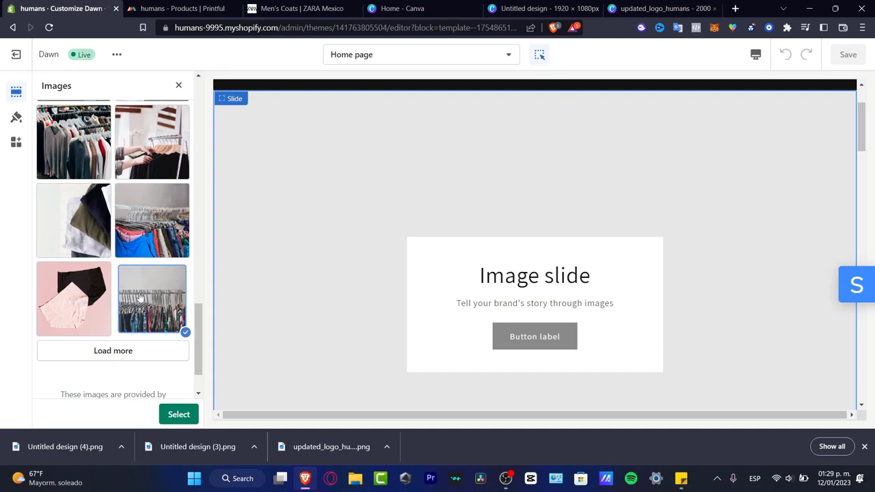
{"action": "scroll", "coordinate": [351, 258], "scroll_direction": "down", "scroll_amount": 2}
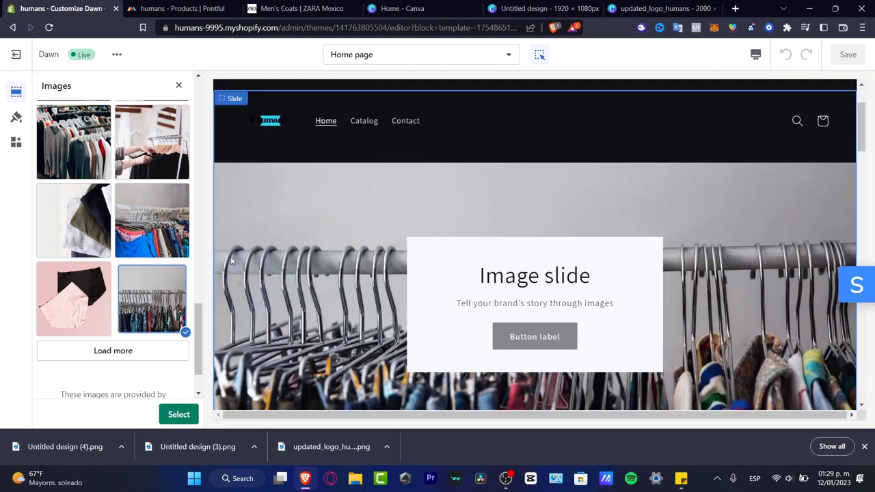
{"action": "left_click", "coordinate": [139, 248]}
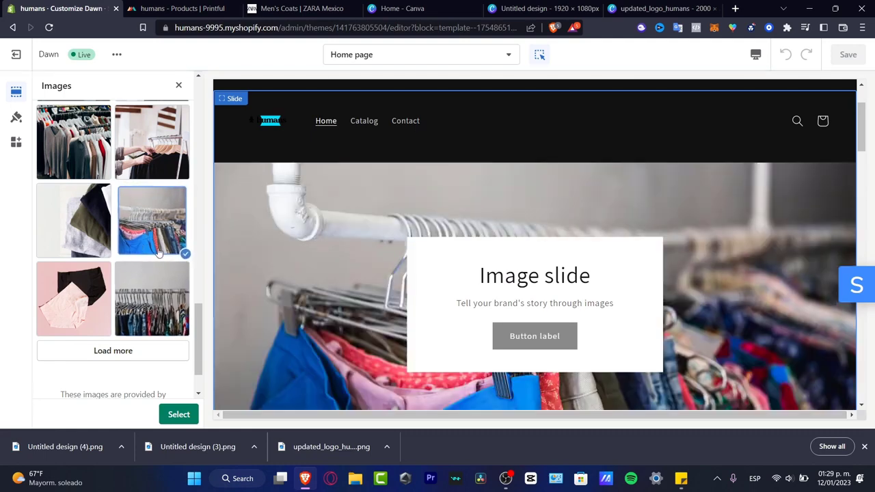
Search the free images for "hoodie" and pick the photo of a man in a dark hoodie standing beside a barred brick wall
{"action": "scroll", "coordinate": [158, 252], "scroll_direction": "up", "scroll_amount": 10}
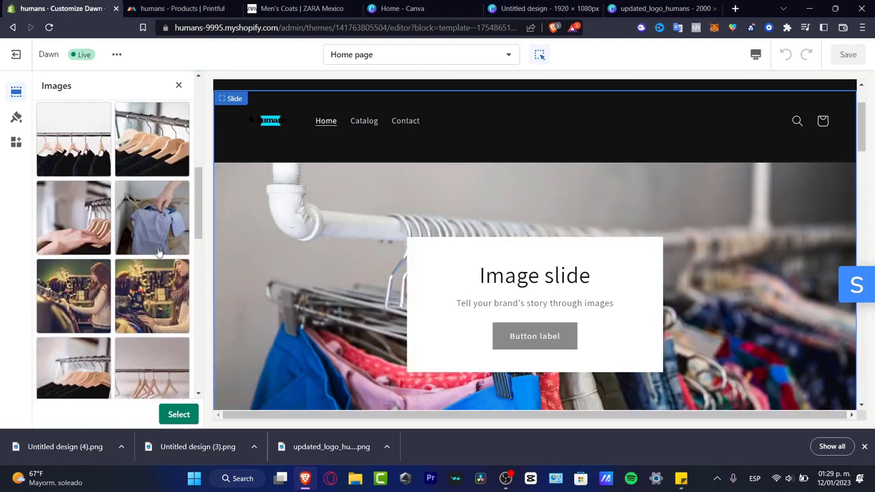
{"action": "double_click", "coordinate": [113, 144]}
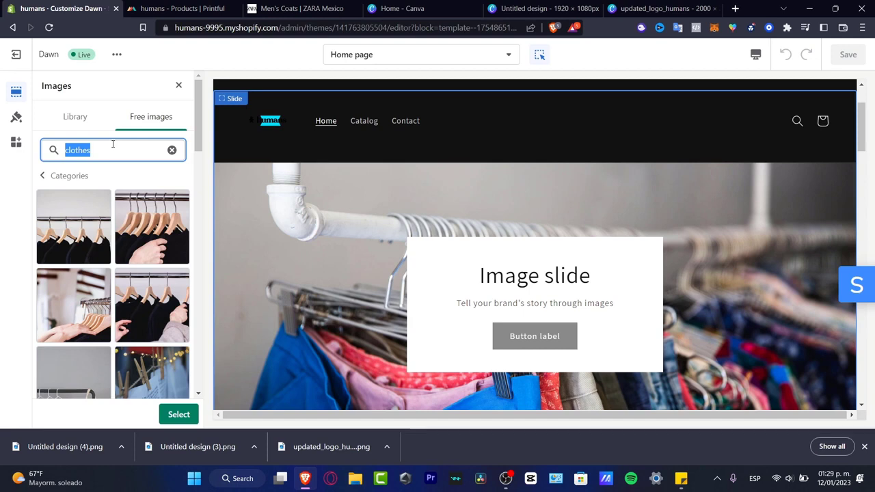
{"action": "type", "text": "t"}
{"action": "key", "text": "BackSpace"}
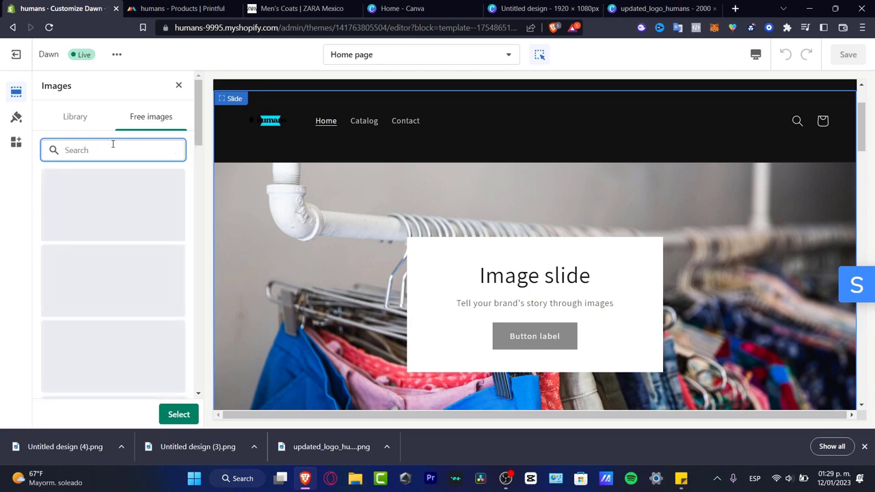
{"action": "type", "text": "hoodie"}
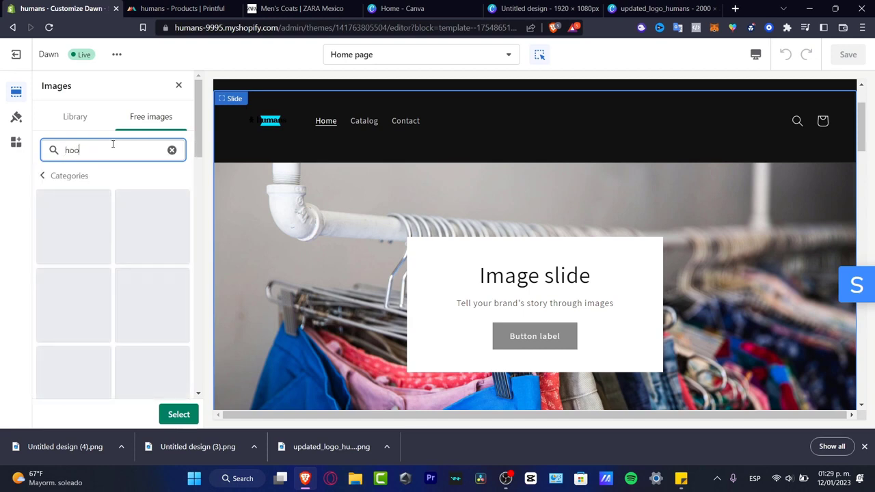
{"action": "left_click", "coordinate": [152, 226]}
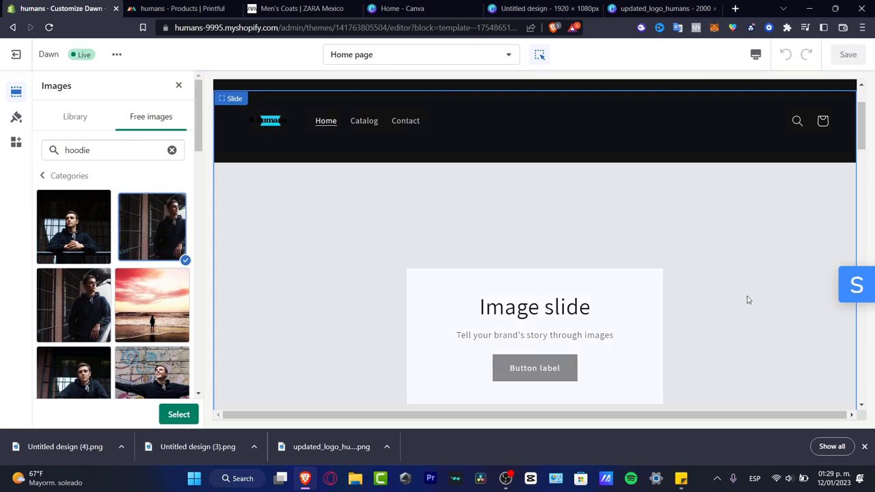
Check the hoodie photo in the slide preview, compare the other search results, and apply it as the slide's image
{"action": "scroll", "coordinate": [731, 297], "scroll_direction": "down", "scroll_amount": 5}
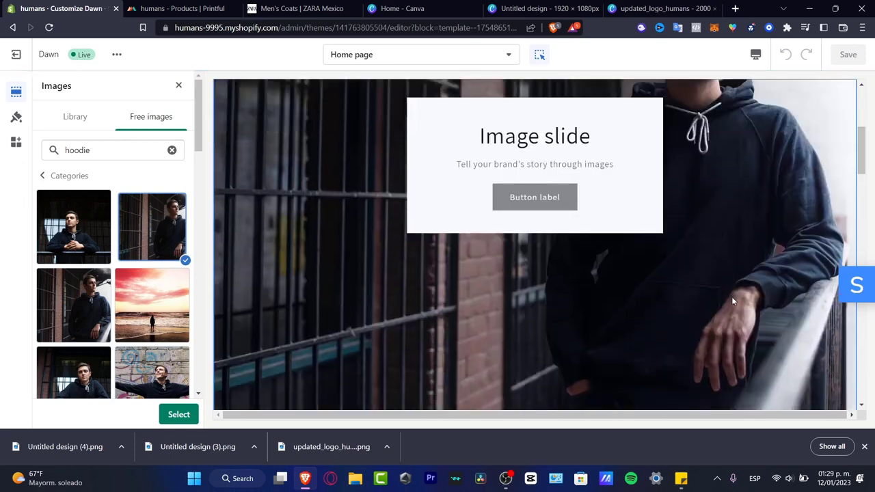
{"action": "scroll", "coordinate": [731, 296], "scroll_direction": "up", "scroll_amount": 6}
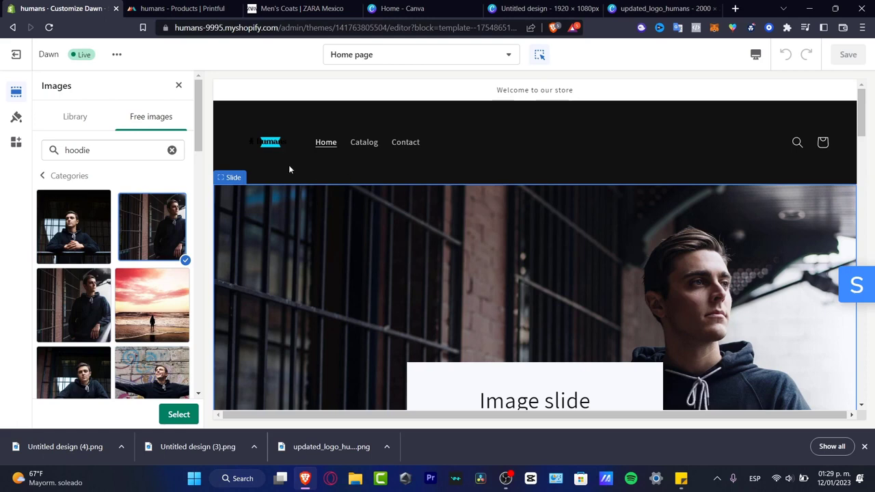
{"action": "scroll", "coordinate": [715, 306], "scroll_direction": "down", "scroll_amount": 3}
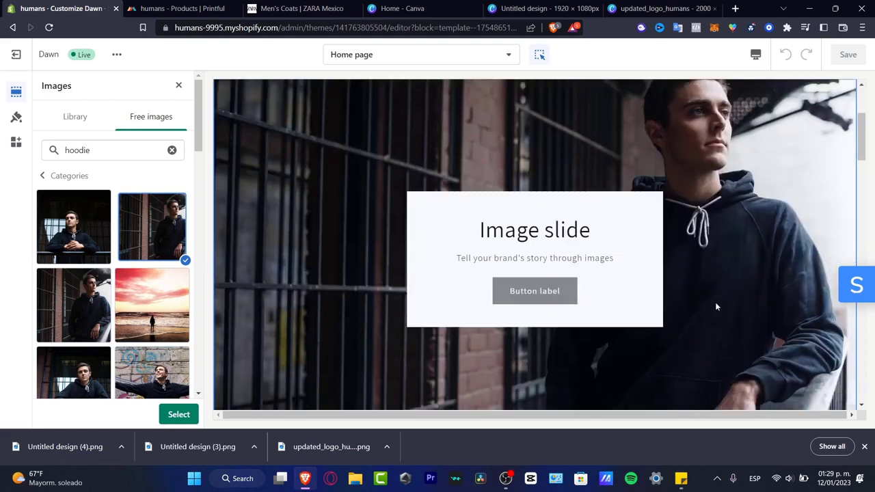
{"action": "scroll", "coordinate": [715, 302], "scroll_direction": "up", "scroll_amount": 3}
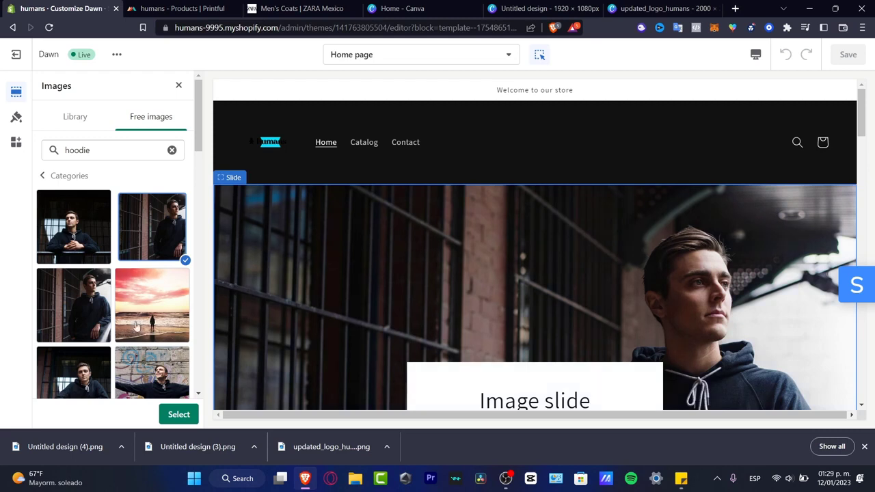
{"action": "scroll", "coordinate": [88, 244], "scroll_direction": "down", "scroll_amount": 2}
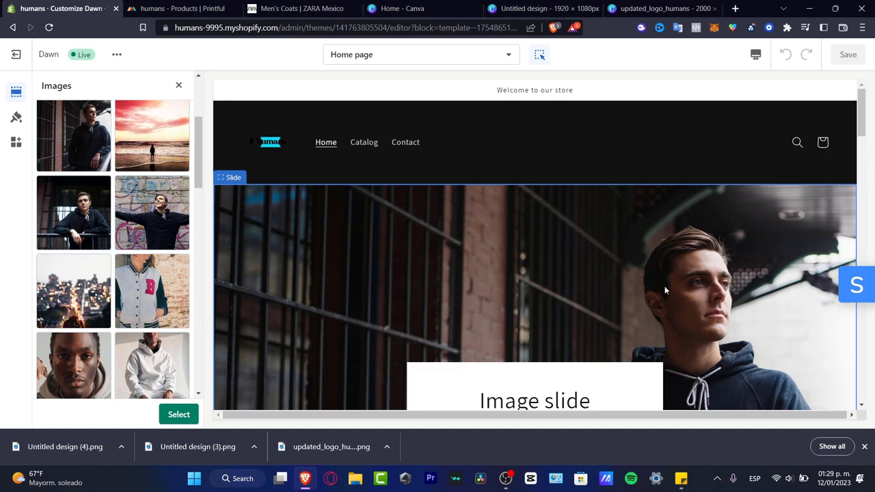
{"action": "scroll", "coordinate": [664, 286], "scroll_direction": "down", "scroll_amount": 2}
{"action": "scroll", "coordinate": [674, 291], "scroll_direction": "up", "scroll_amount": 2}
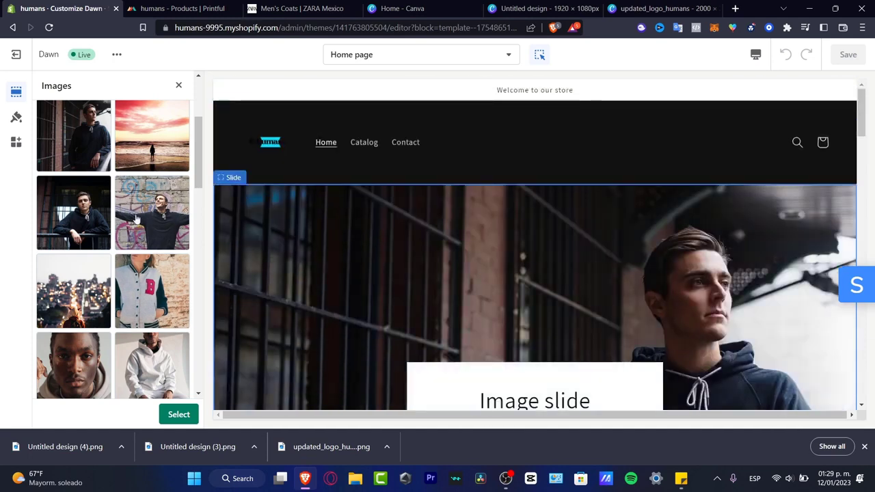
{"action": "left_click", "coordinate": [178, 414]}
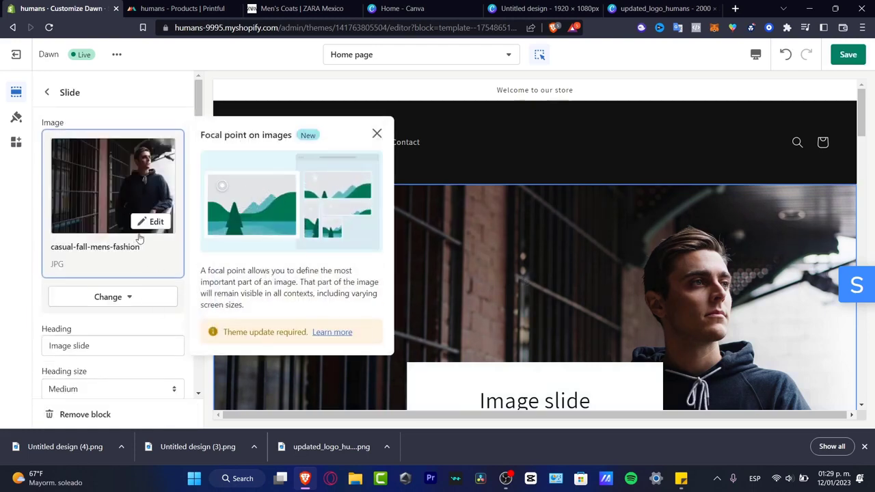
Add a focal point beside the man's neck on the slide image, save it, and dismiss the focal point tip
{"action": "left_click", "coordinate": [156, 222]}
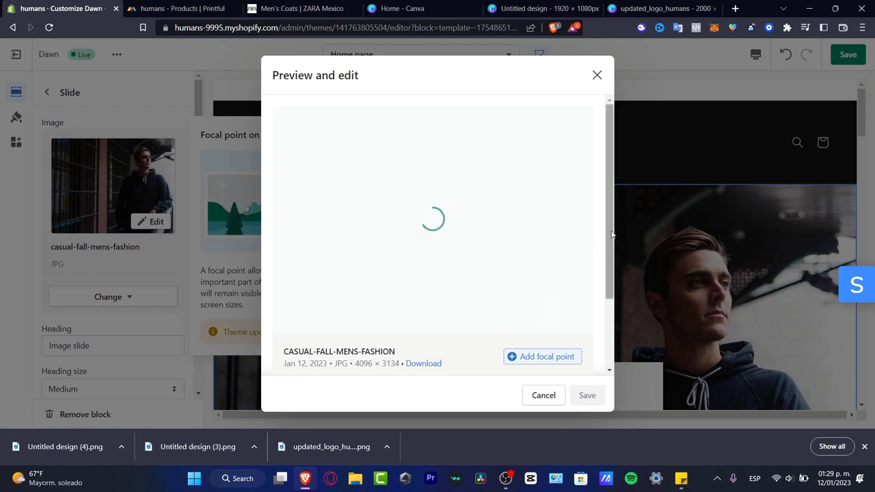
{"action": "left_click", "coordinate": [552, 356]}
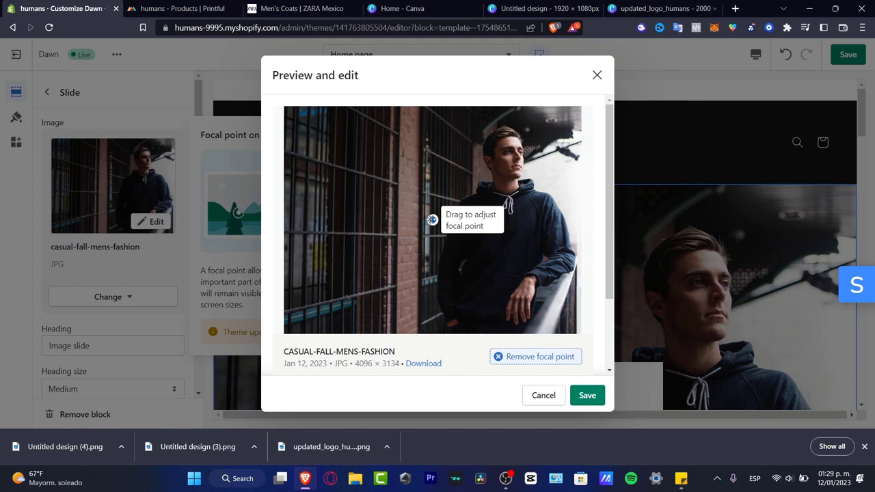
{"action": "mouse_move", "coordinate": [431, 219]}
{"action": "left_mouse_down"}
{"action": "mouse_move", "coordinate": [447, 213]}
{"action": "mouse_move", "coordinate": [459, 180]}
{"action": "left_mouse_up"}
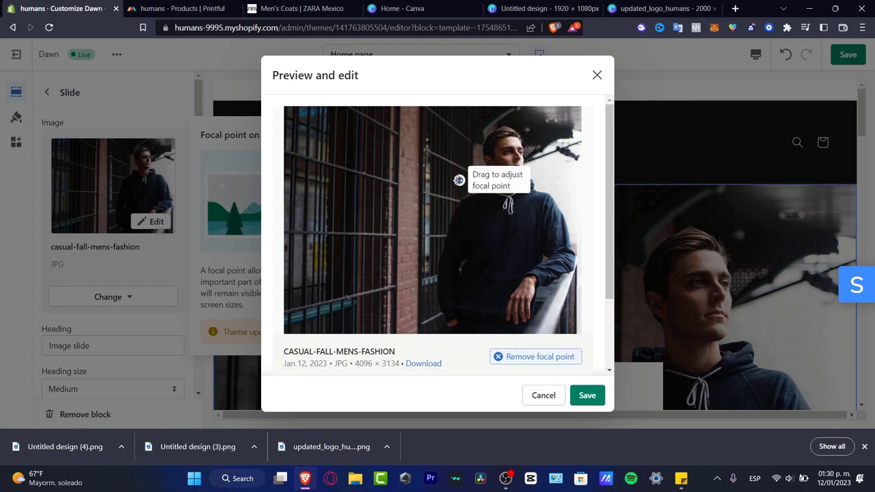
{"action": "left_click", "coordinate": [586, 396]}
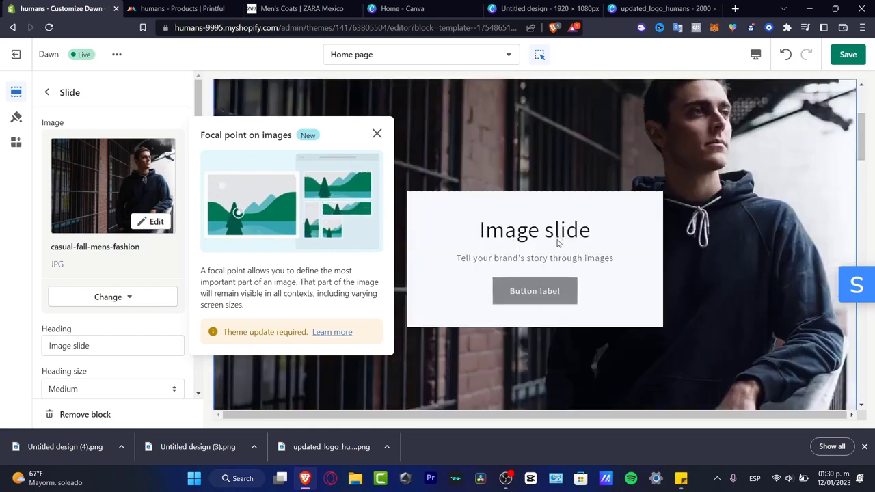
{"action": "left_click", "coordinate": [377, 134]}
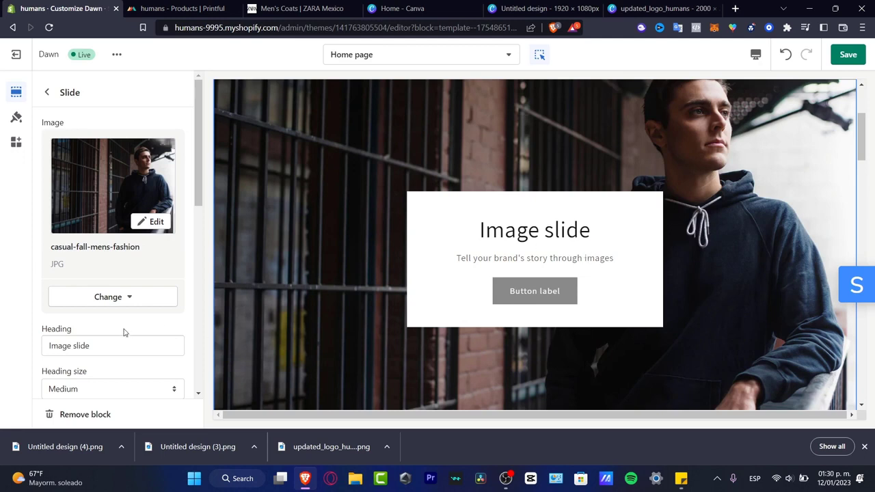
Set the slide's heading to "SALES OVER 40%"
{"action": "triple_click", "coordinate": [142, 340]}
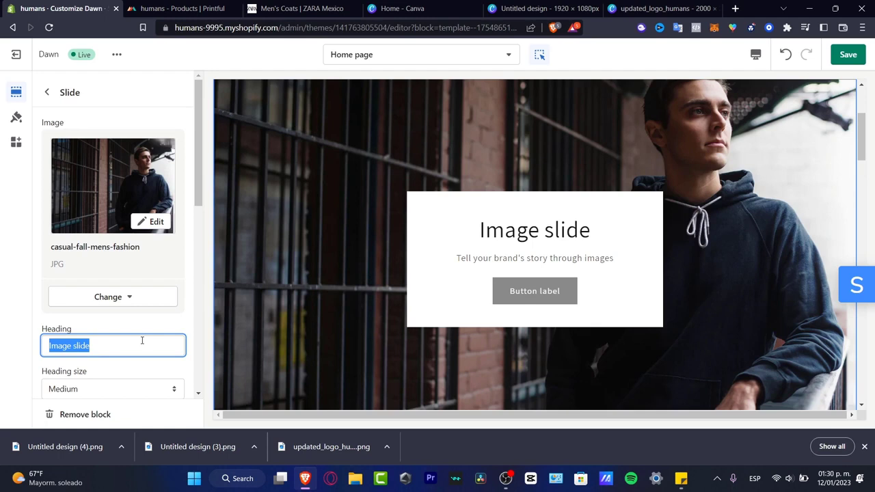
{"action": "type", "text": "SAELS"}
{"action": "key", "text": "BackSpace"}
{"action": "key", "text": "BackSpace"}
{"action": "key", "text": "BackSpace"}
{"action": "type", "text": "LE"}
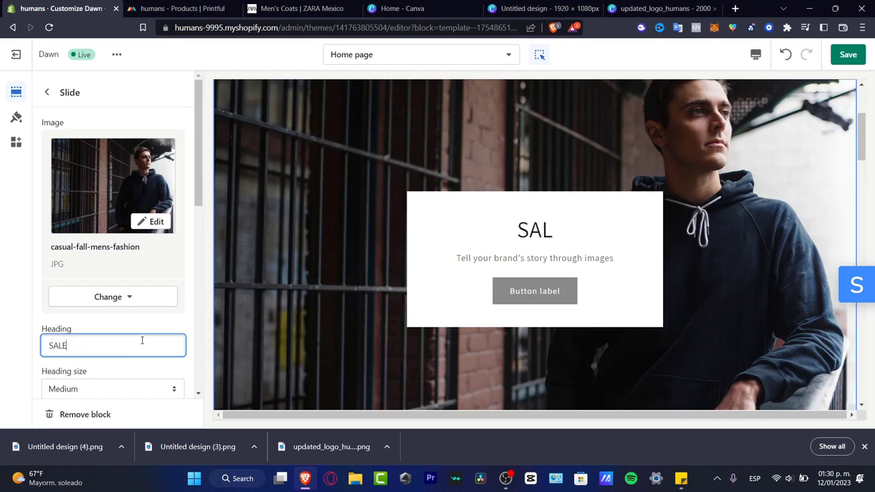
{"action": "type", "text": "S OVER "}
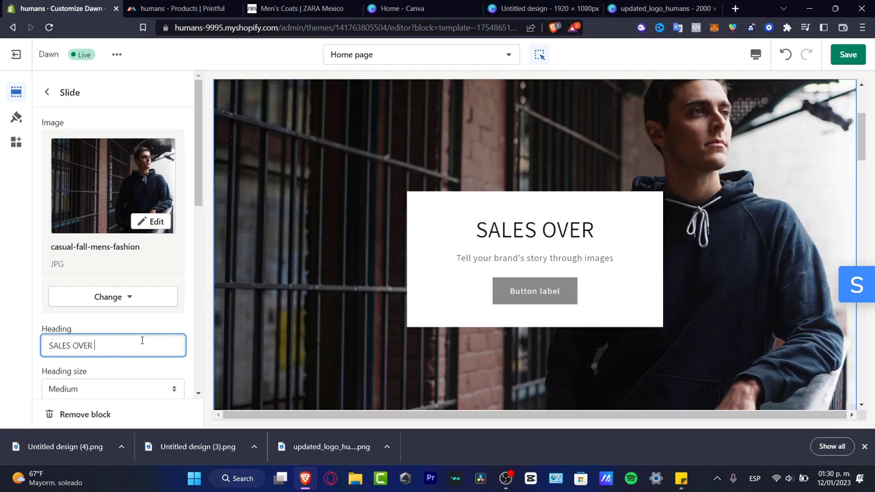
{"action": "type", "text": "40%"}
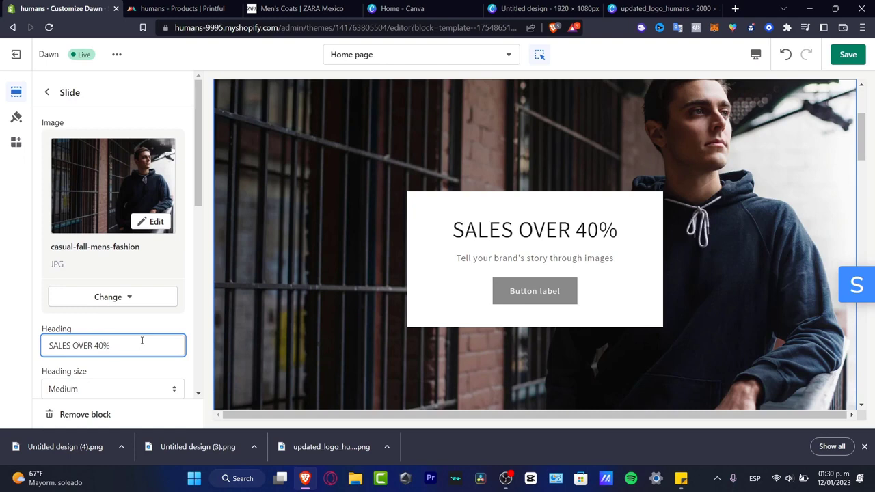
Replace the slide's whole heading with "DISCOUNT OVER 40%"
{"action": "key", "text": "BackSpace"}
{"action": "key", "text": "ctrl+a"}
{"action": "key", "text": "BackSpace"}
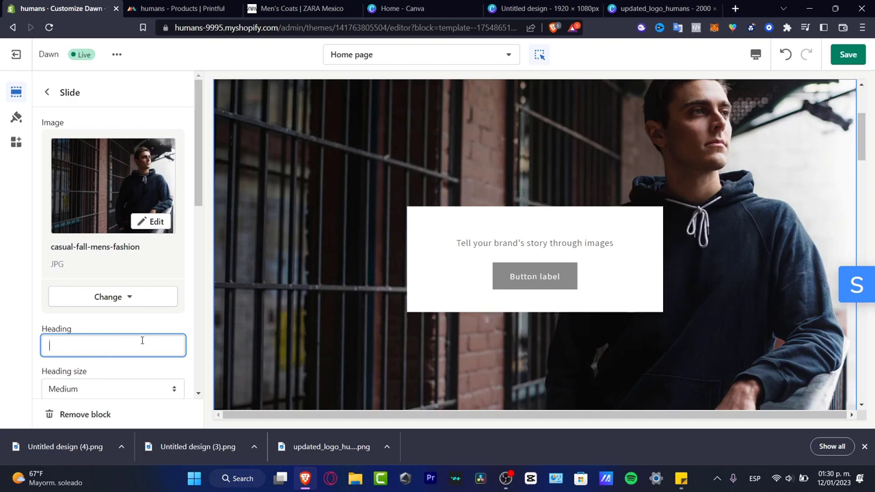
{"action": "type", "text": "DISCOUNT OVE"}
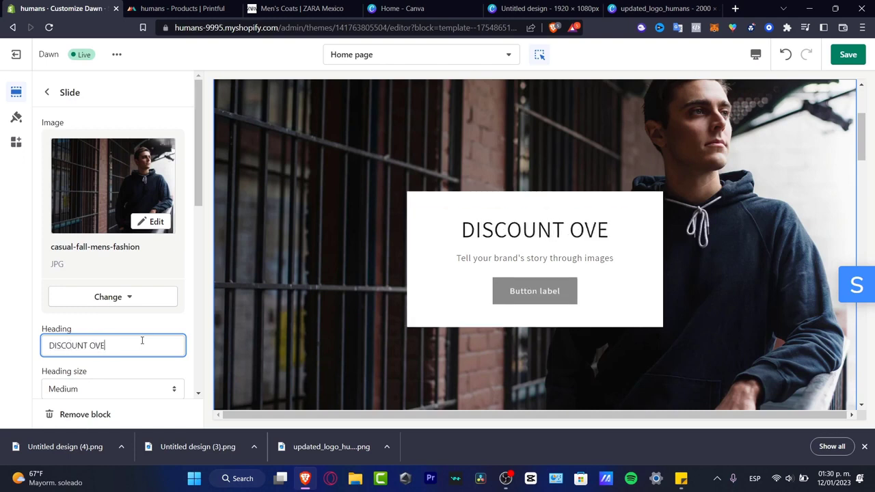
{"action": "type", "text": "R 40%"}
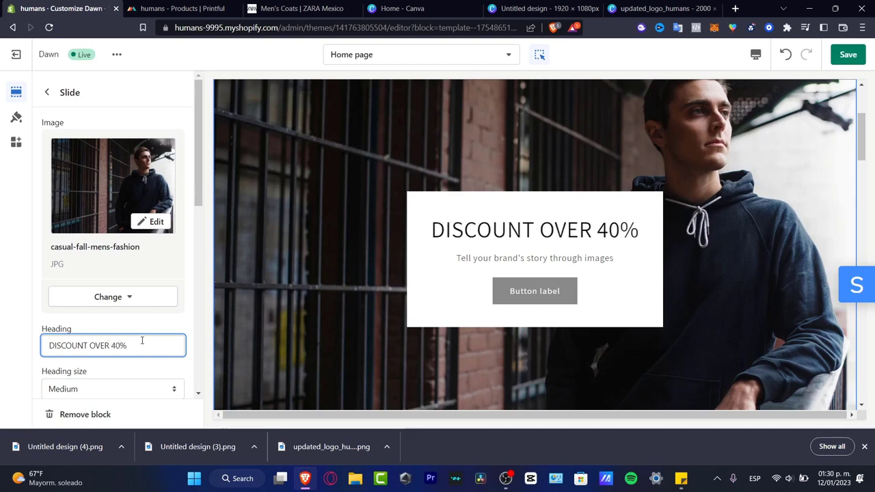
Set the slide's subheading to "Choose the best that you" and check it in the page preview
{"action": "scroll", "coordinate": [137, 285], "scroll_direction": "down", "scroll_amount": 3}
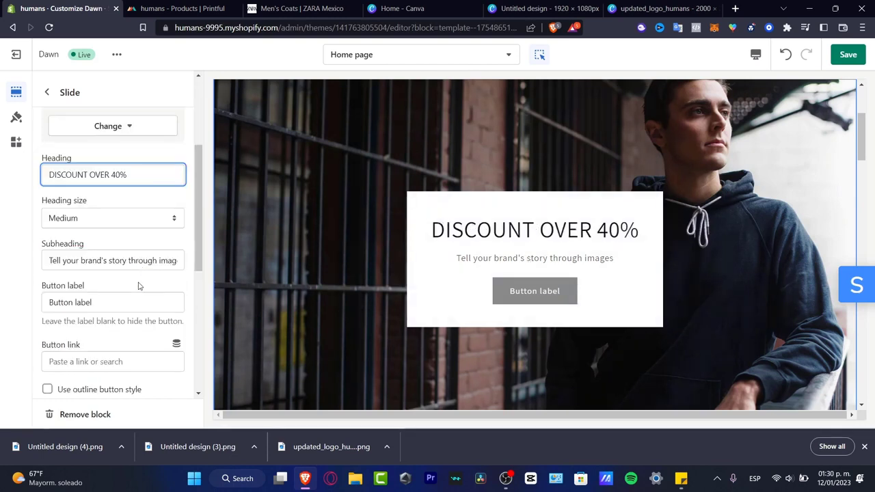
{"action": "triple_click", "coordinate": [134, 260]}
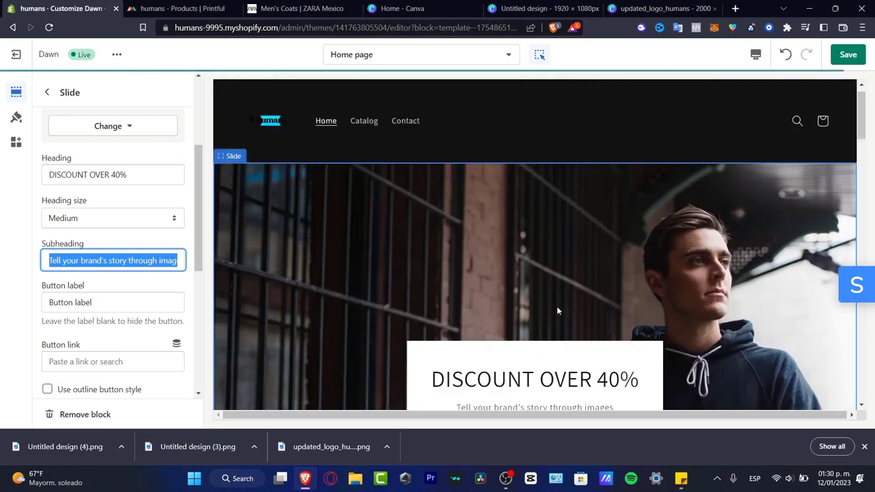
{"action": "type", "text": "Choos"}
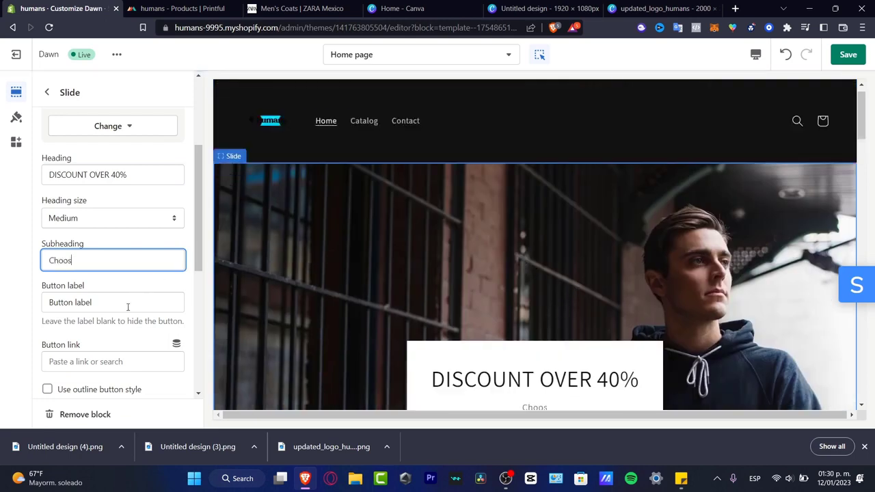
{"action": "type", "text": "e the best that"}
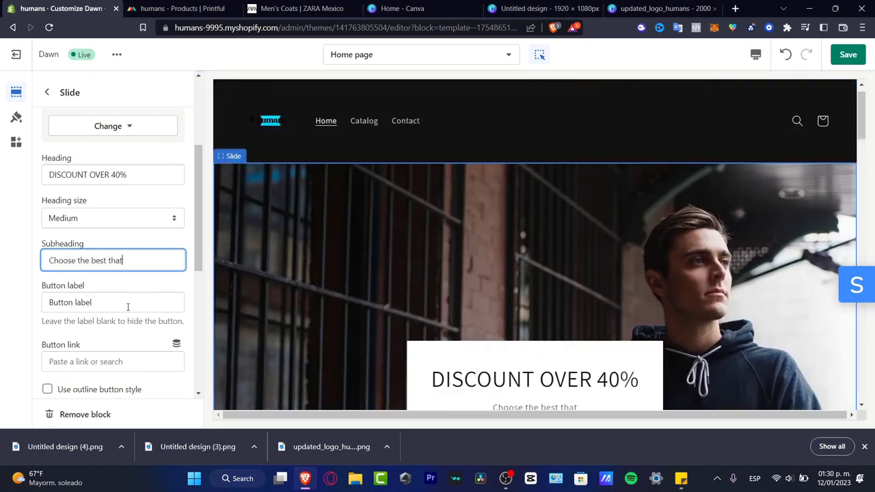
{"action": "type", "text": " fits fo"}
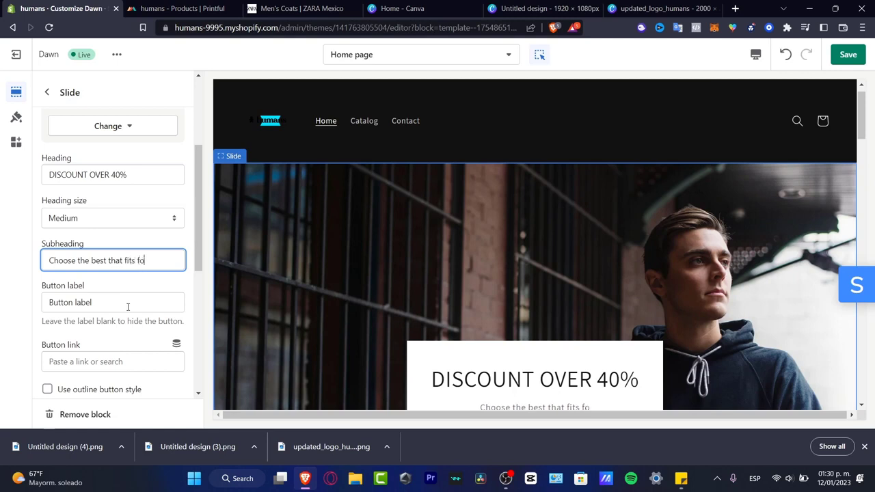
{"action": "type", "text": "r you"}
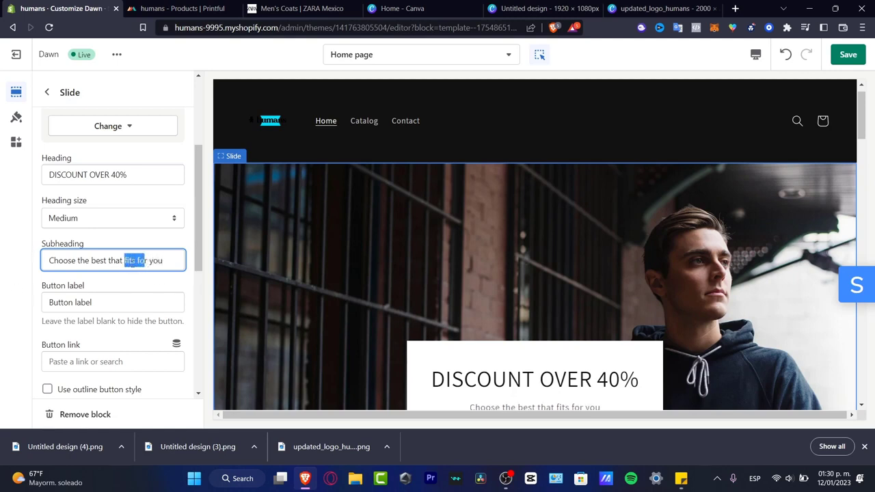
{"action": "type", "text": "r"}
{"action": "key", "text": "BackSpace"}
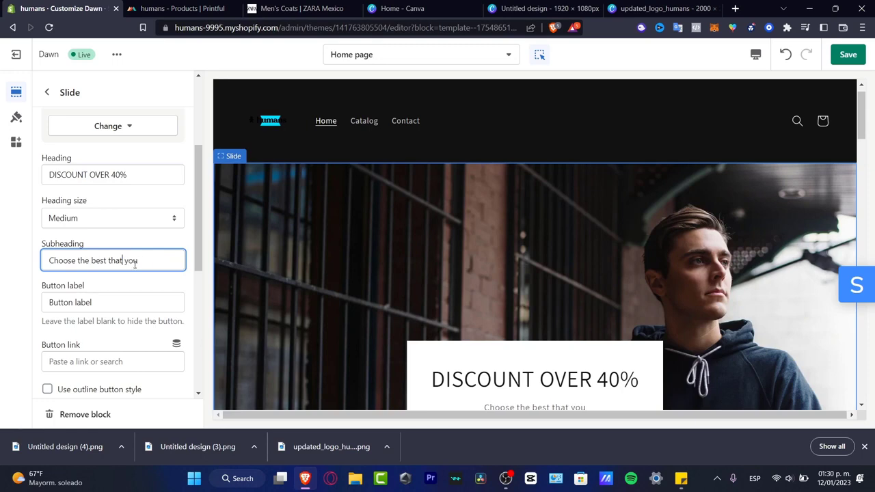
{"action": "scroll", "coordinate": [386, 312], "scroll_direction": "down", "scroll_amount": 3}
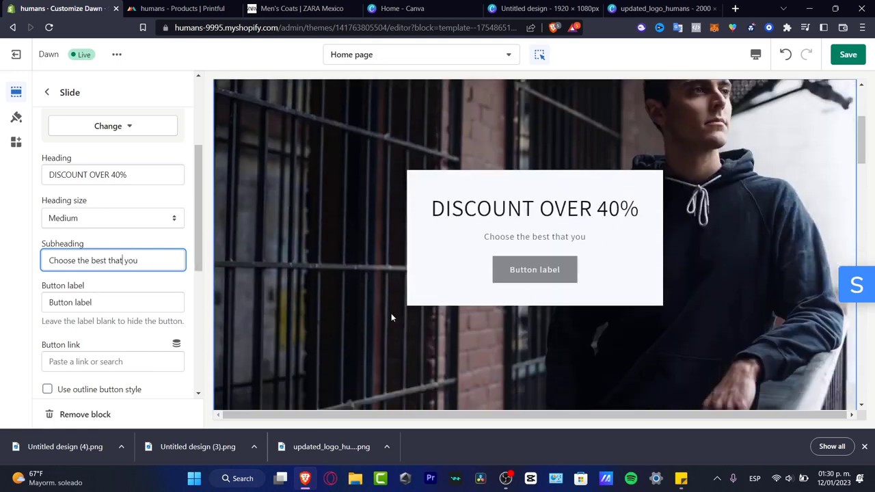
Change the slide's button label to "Shop now"
{"action": "left_click", "coordinate": [124, 300]}
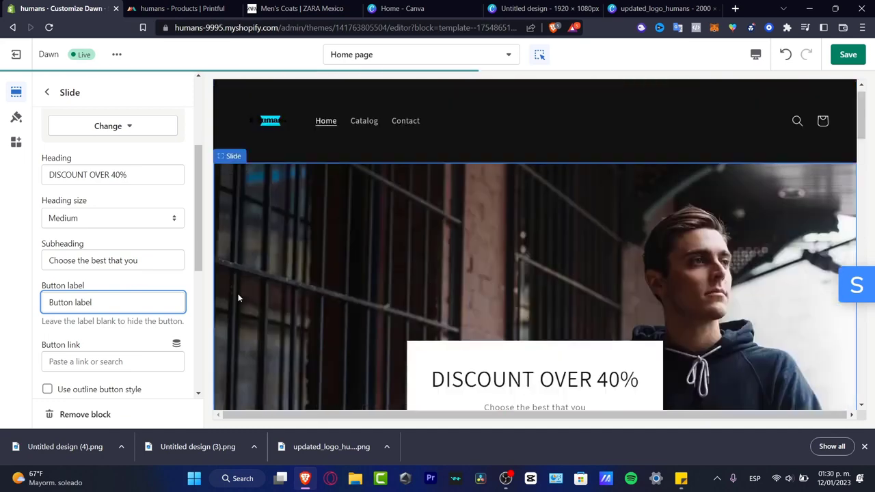
{"action": "key", "text": "ctrl+shift+Left"}
{"action": "key", "text": "ctrl+shift+Left"}
{"action": "type", "text": "Shop now"}
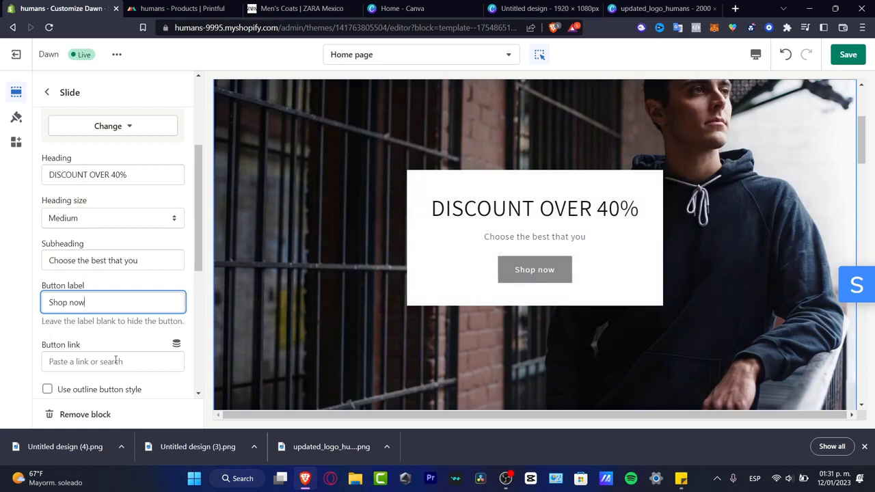
Link the slide's Shop now button to All products and enable the outline button style
{"action": "left_click", "coordinate": [115, 360]}
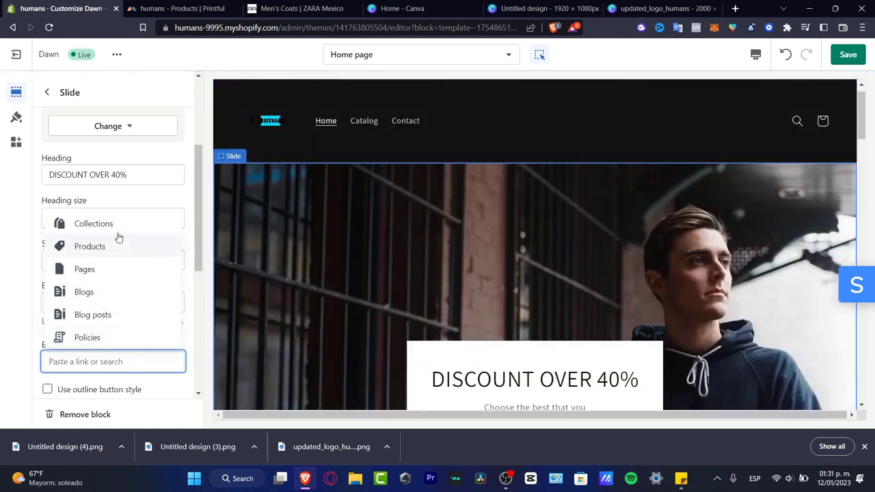
{"action": "left_click", "coordinate": [92, 247]}
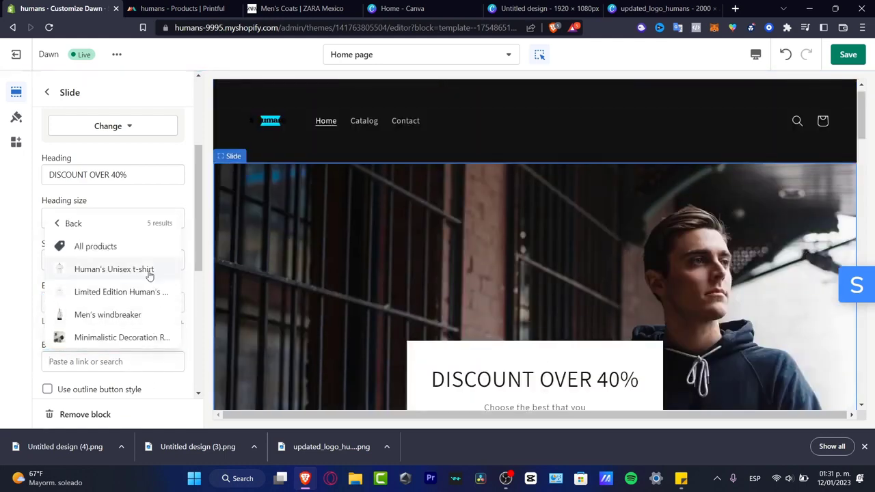
{"action": "left_click", "coordinate": [114, 249]}
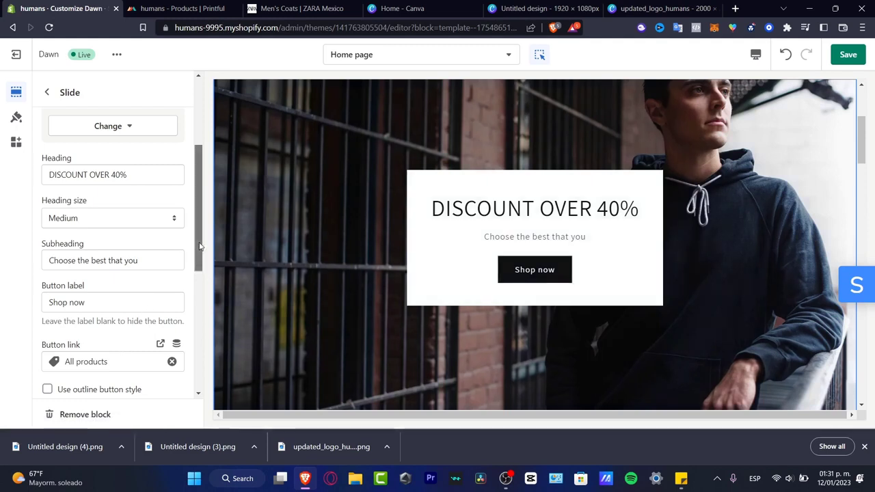
{"action": "scroll", "coordinate": [200, 246], "scroll_direction": "down", "scroll_amount": 2}
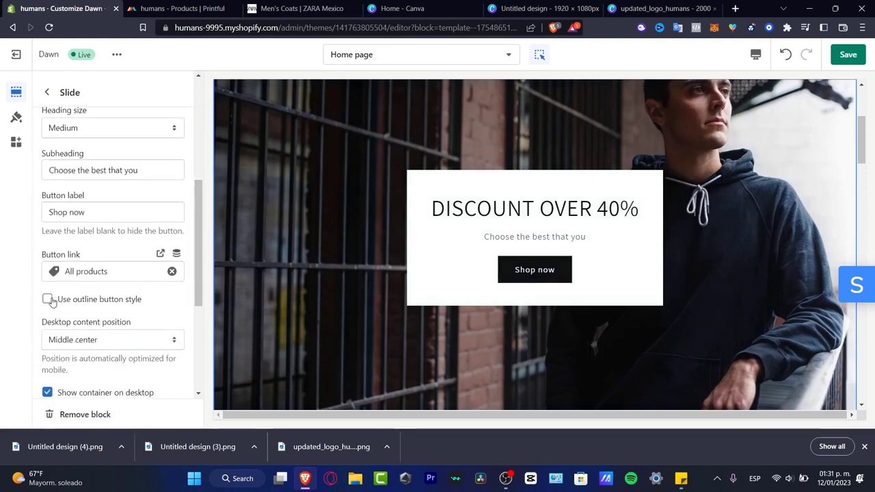
{"action": "left_click", "coordinate": [46, 299]}
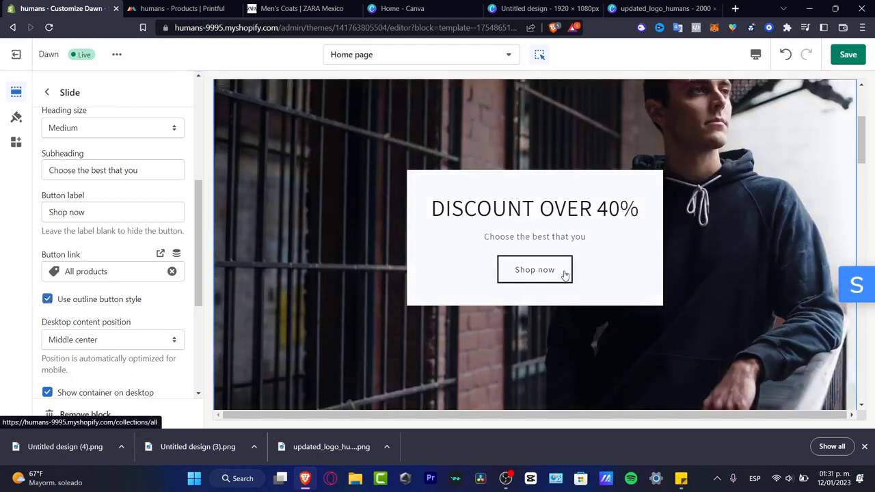
{"action": "scroll", "coordinate": [203, 305], "scroll_direction": "down", "scroll_amount": 1}
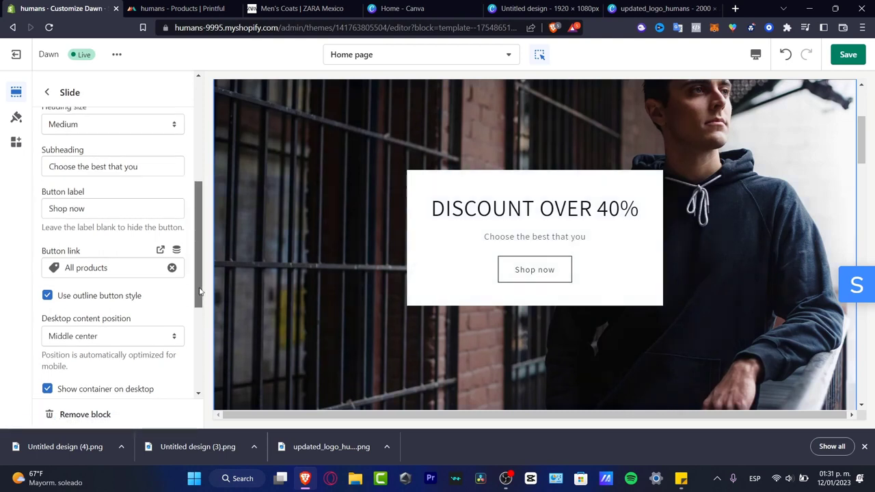
Try the Accent 2 color scheme on the slide's text container and settle on Accent 1
{"action": "left_click_drag", "start_coordinate": [202, 305], "coordinate": [182, 367]}
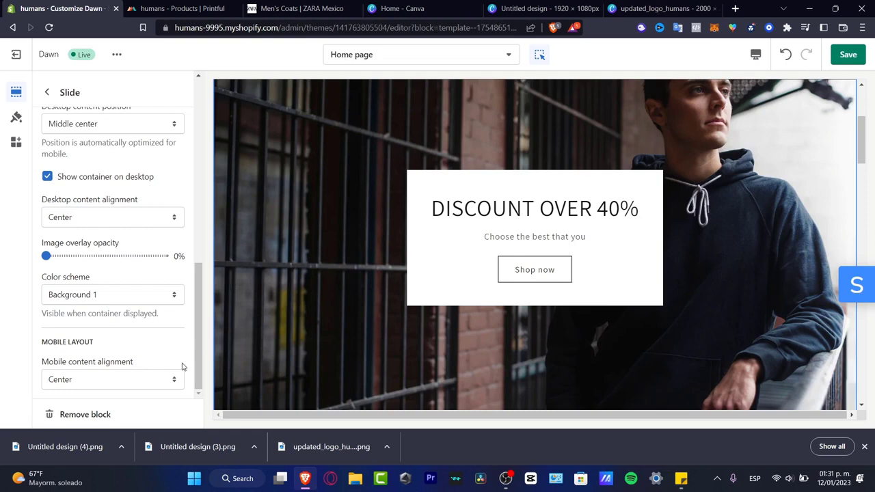
{"action": "left_click", "coordinate": [100, 295]}
{"action": "left_click", "coordinate": [108, 320]}
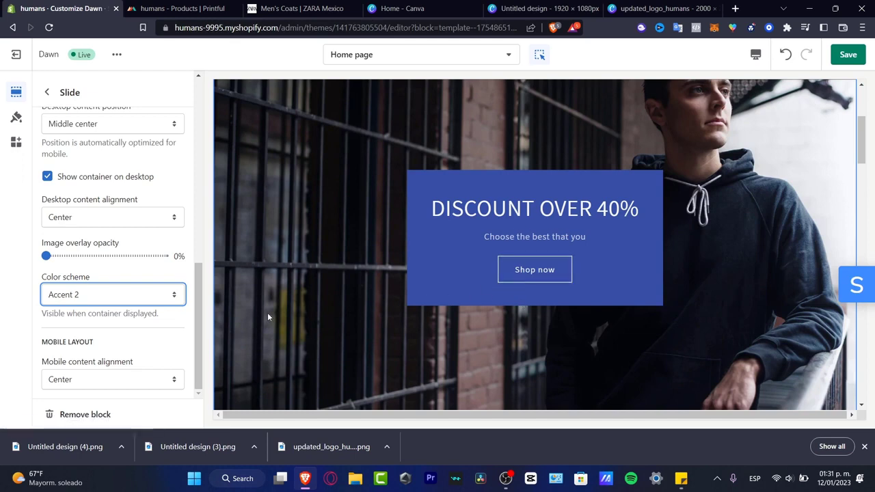
{"action": "left_click", "coordinate": [162, 296]}
{"action": "left_click", "coordinate": [101, 311]}
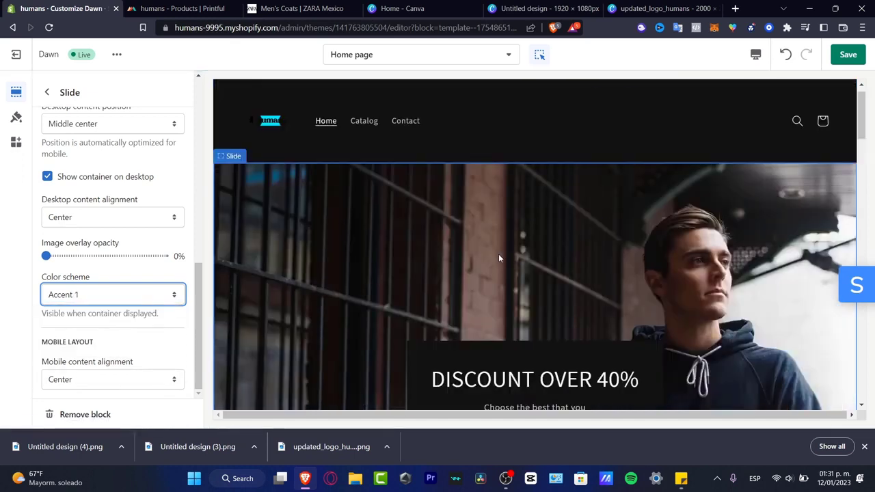
{"action": "scroll", "coordinate": [601, 274], "scroll_direction": "down", "scroll_amount": 3}
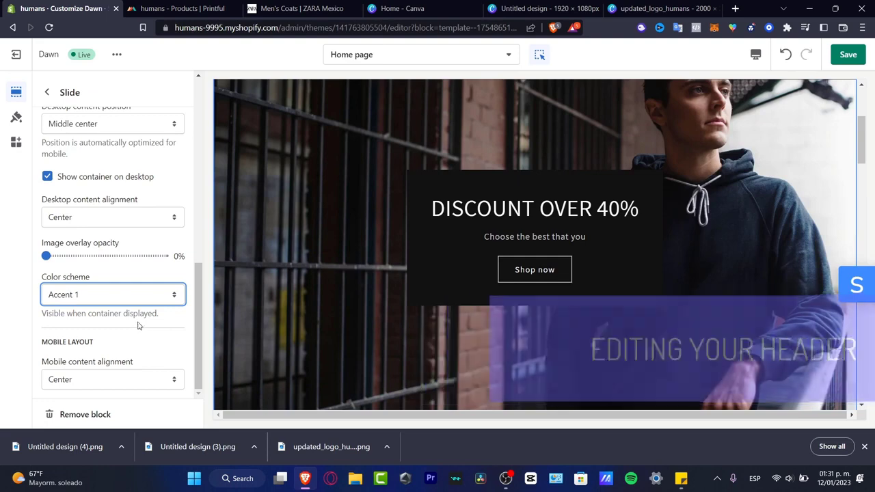
Try left alignment for the slide's mobile content and return it to Center
{"action": "left_click", "coordinate": [122, 378]}
{"action": "left_click", "coordinate": [128, 391]}
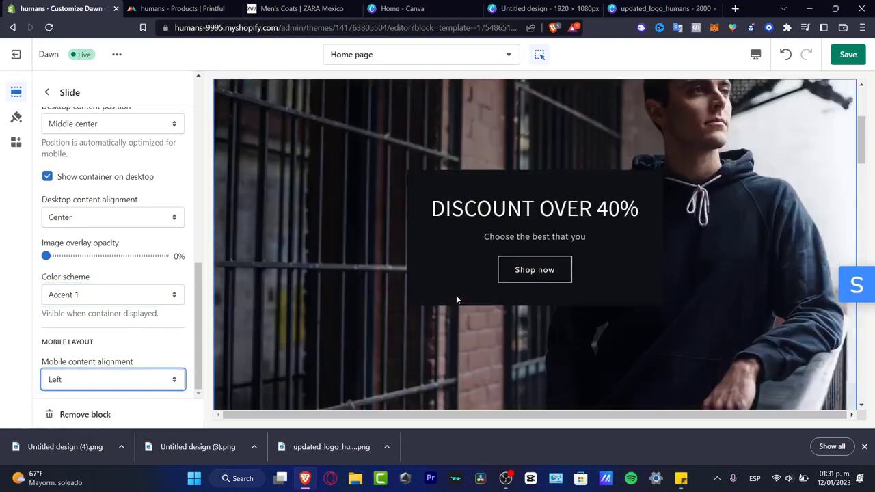
{"action": "left_click", "coordinate": [160, 378]}
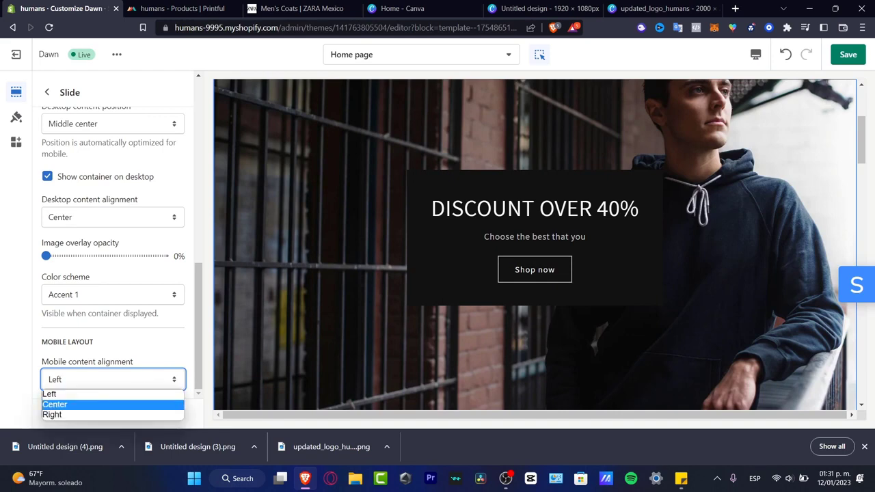
{"action": "left_click", "coordinate": [142, 404]}
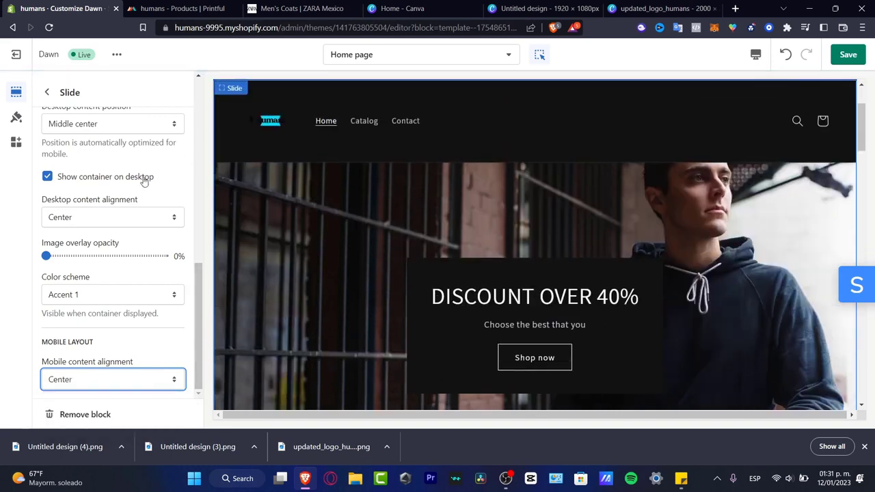
Save the slide changes and open the header section's settings
{"action": "left_click", "coordinate": [848, 55]}
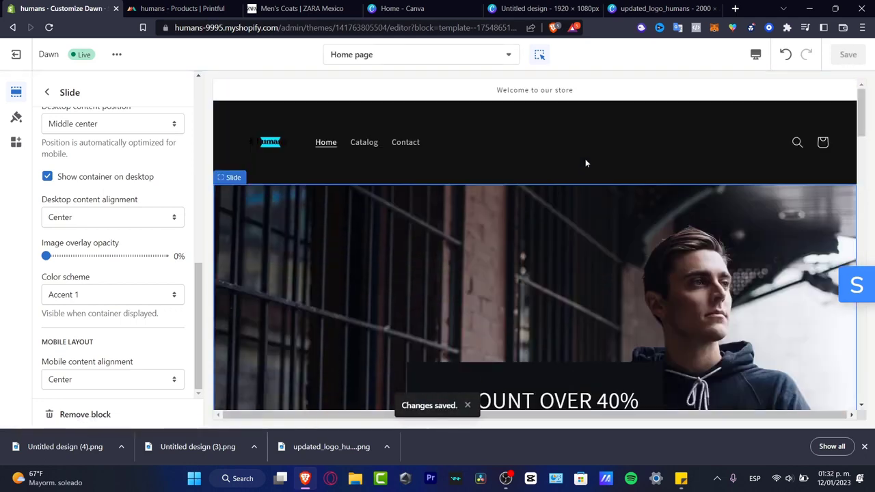
{"action": "left_click", "coordinate": [585, 152]}
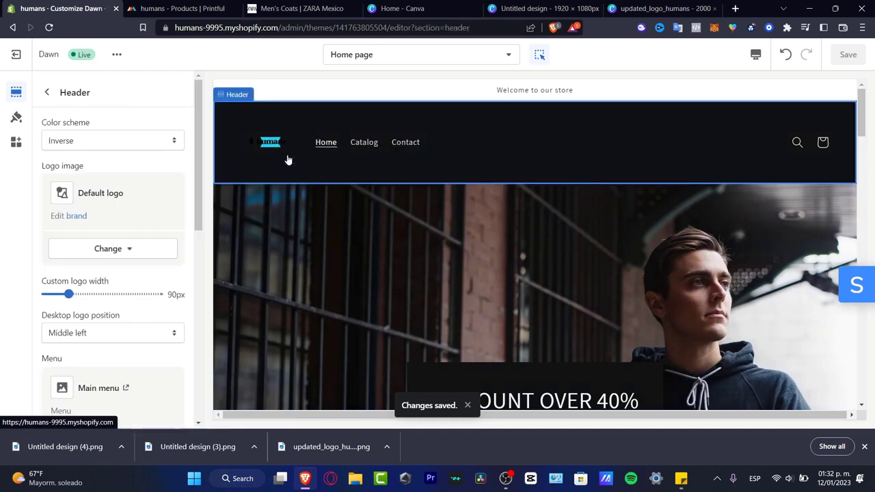
{"action": "scroll", "coordinate": [682, 258], "scroll_direction": "down", "scroll_amount": 5}
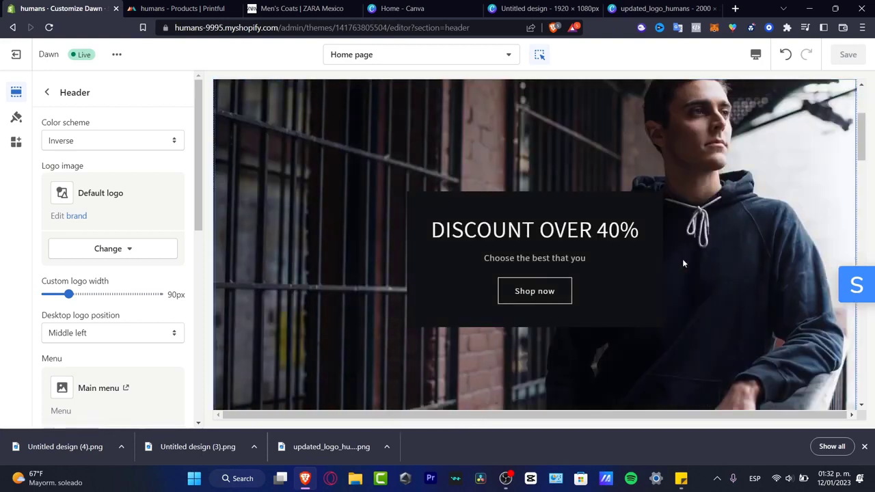
{"action": "scroll", "coordinate": [523, 231], "scroll_direction": "up", "scroll_amount": 5}
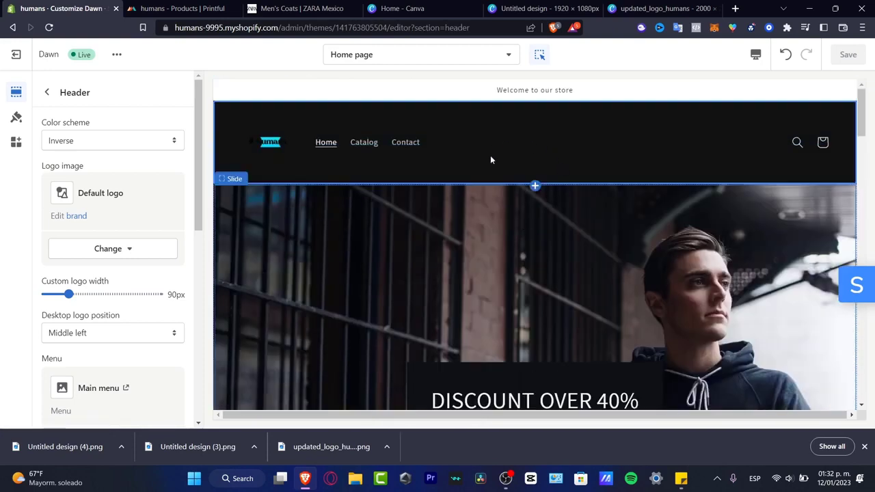
Try the Accent 1 color scheme on the header and settle on Background 2
{"action": "left_click", "coordinate": [113, 146]}
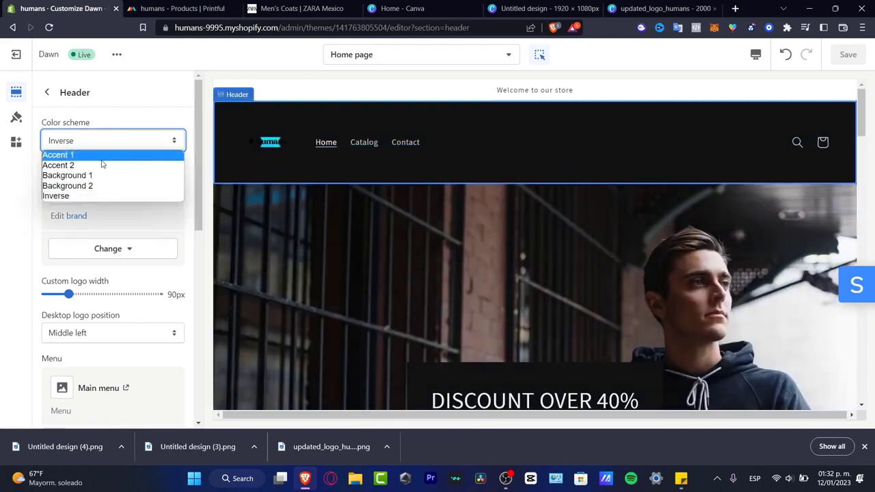
{"action": "left_click", "coordinate": [102, 155]}
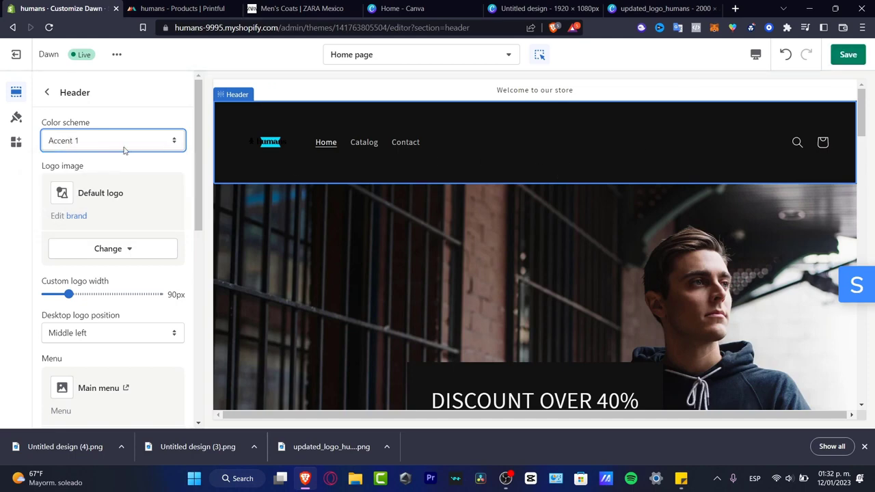
{"action": "left_click", "coordinate": [125, 145]}
{"action": "left_click", "coordinate": [117, 186]}
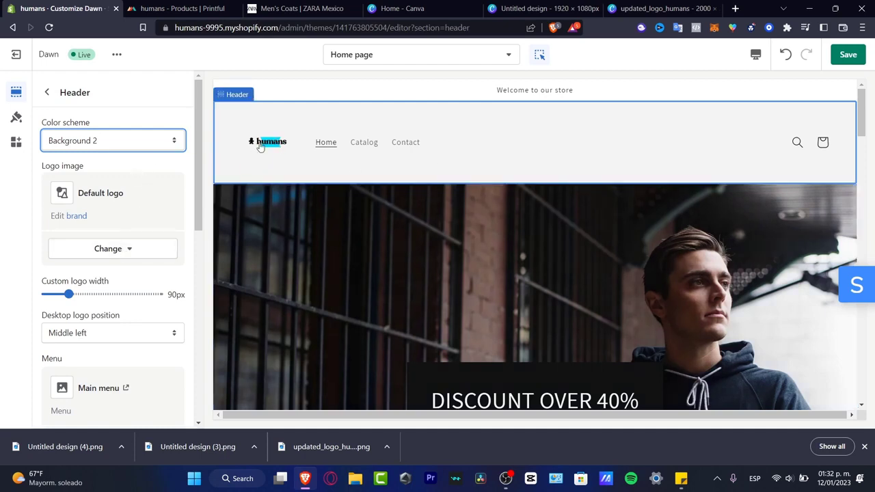
Set the header's custom logo width to 120 px and its desktop logo position to Middle center
{"action": "left_click_drag", "start_coordinate": [68, 291], "coordinate": [174, 301]}
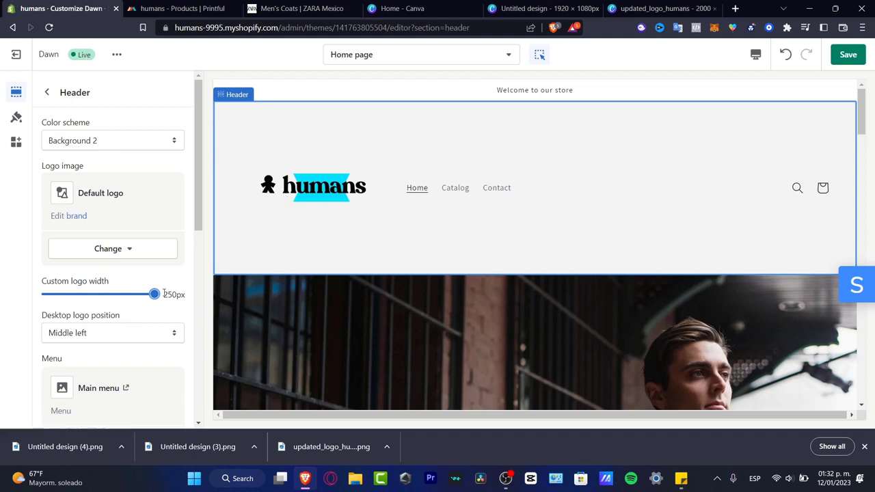
{"action": "left_click_drag", "start_coordinate": [153, 294], "coordinate": [2, 294]}
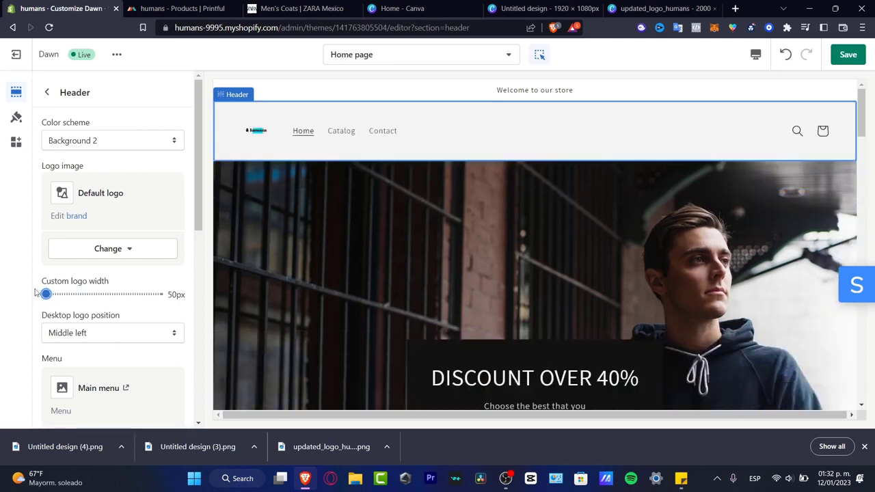
{"action": "left_click_drag", "start_coordinate": [49, 294], "coordinate": [83, 294]}
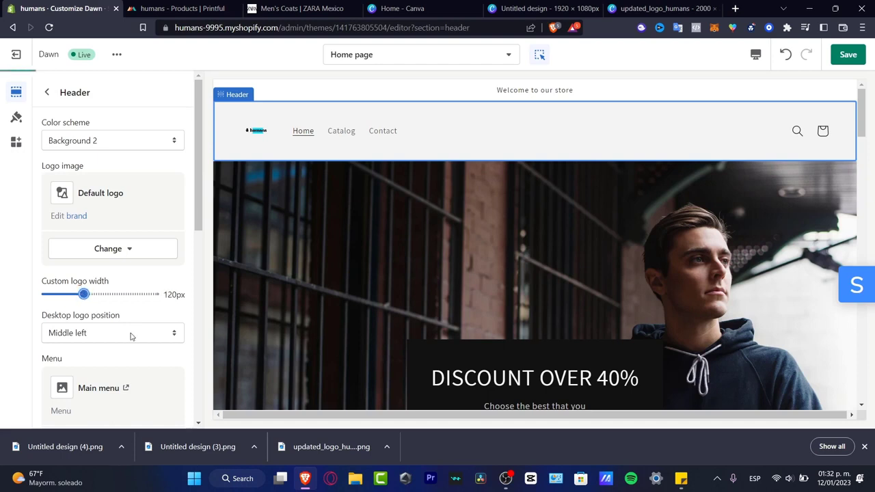
{"action": "left_click", "coordinate": [132, 335]}
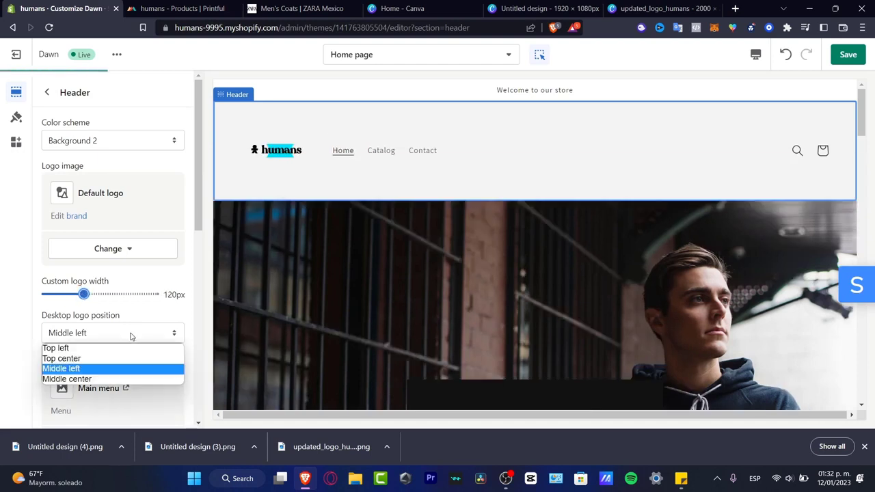
{"action": "left_click", "coordinate": [125, 380]}
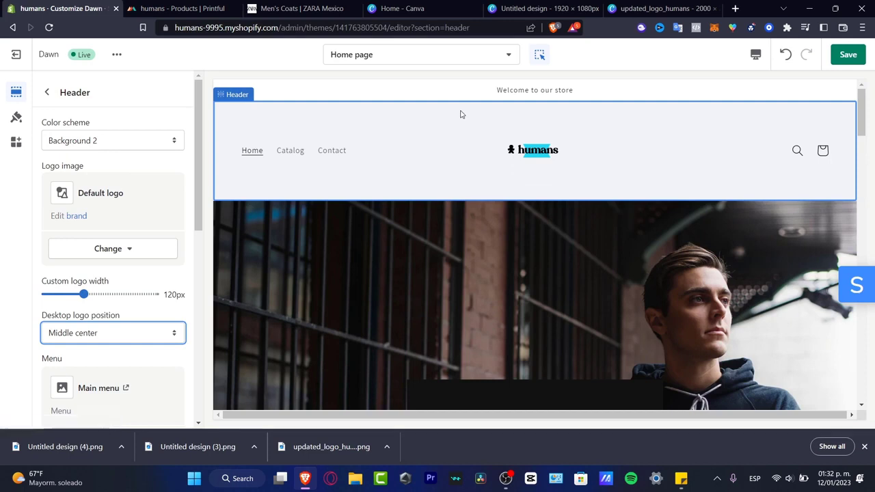
Try the Footer menu as the header's menu and switch back to the Main menu
{"action": "left_click_drag", "start_coordinate": [201, 193], "coordinate": [211, 210]}
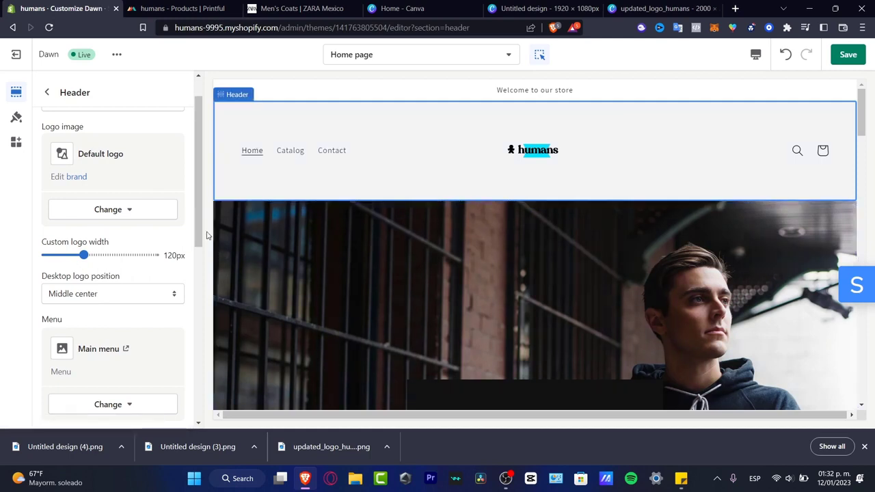
{"action": "scroll", "coordinate": [152, 343], "scroll_direction": "down", "scroll_amount": 3}
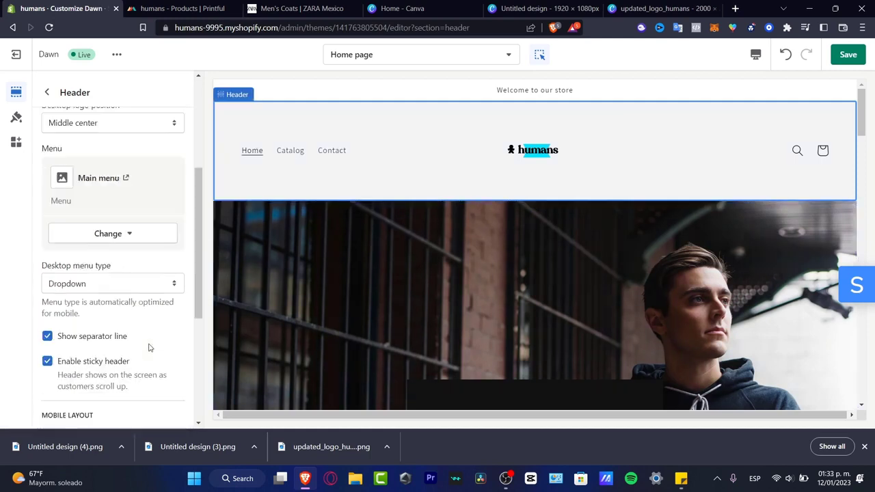
{"action": "left_click", "coordinate": [136, 285]}
{"action": "left_click", "coordinate": [152, 280]}
{"action": "scroll", "coordinate": [162, 312], "scroll_direction": "down", "scroll_amount": 3}
{"action": "scroll", "coordinate": [156, 314], "scroll_direction": "up", "scroll_amount": 3}
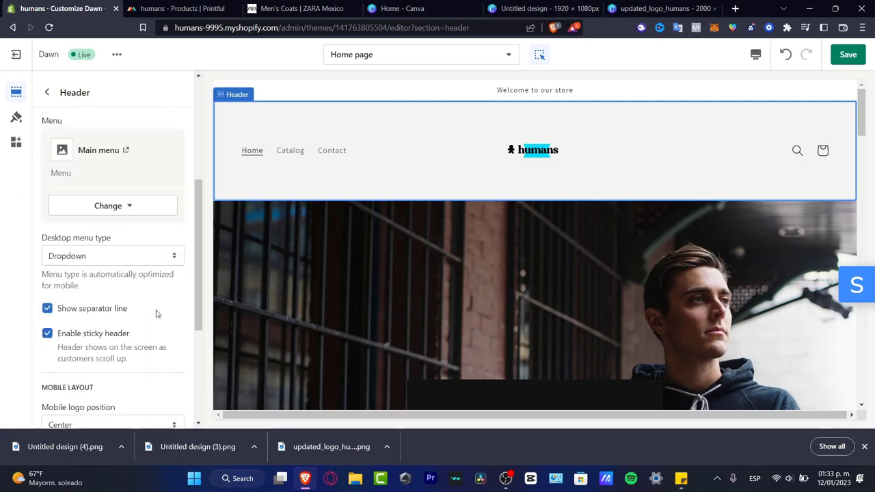
{"action": "left_click", "coordinate": [133, 237]}
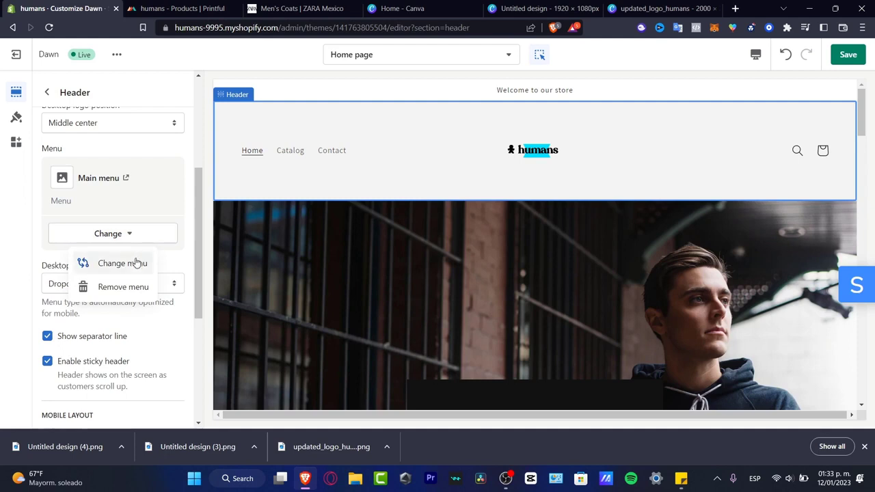
{"action": "left_click", "coordinate": [135, 262]}
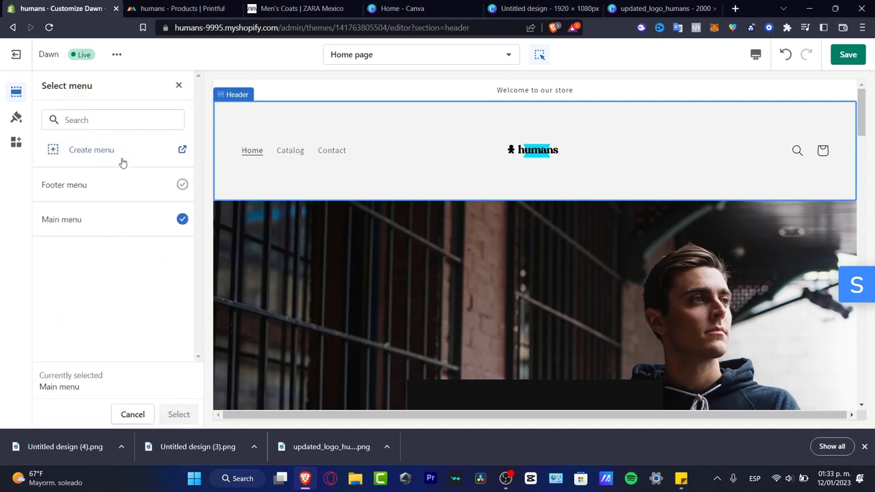
{"action": "left_click", "coordinate": [80, 195]}
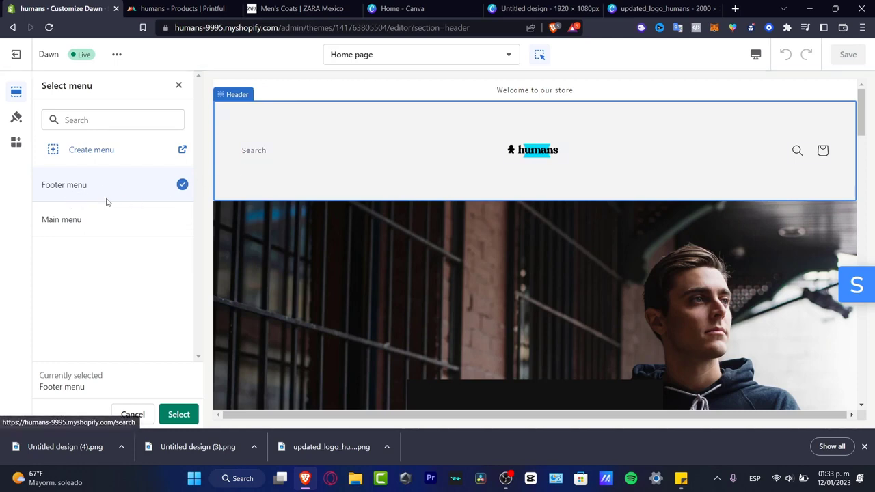
{"action": "left_click", "coordinate": [81, 224]}
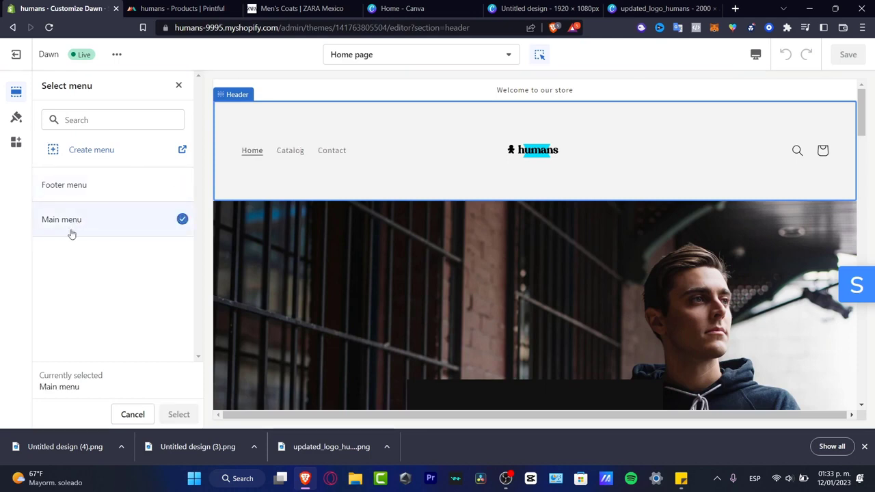
Try to create an About Us menu containing an About Us menu item without a link
{"action": "left_click", "coordinate": [106, 152]}
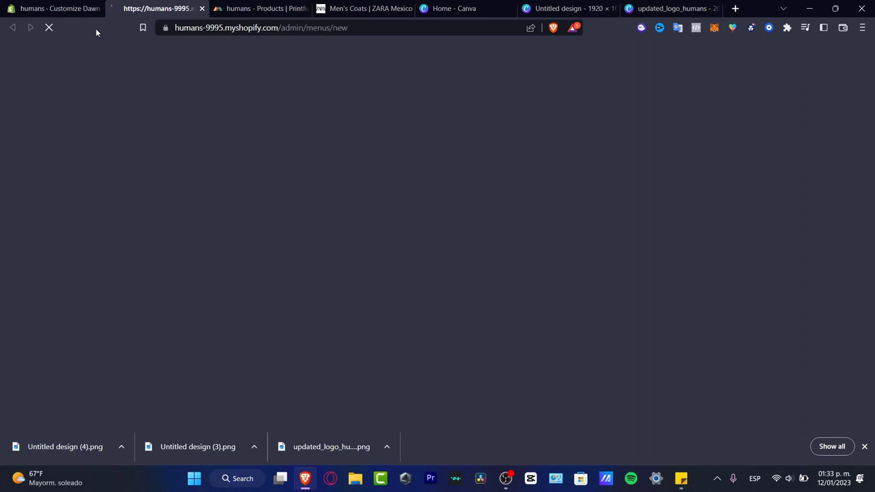
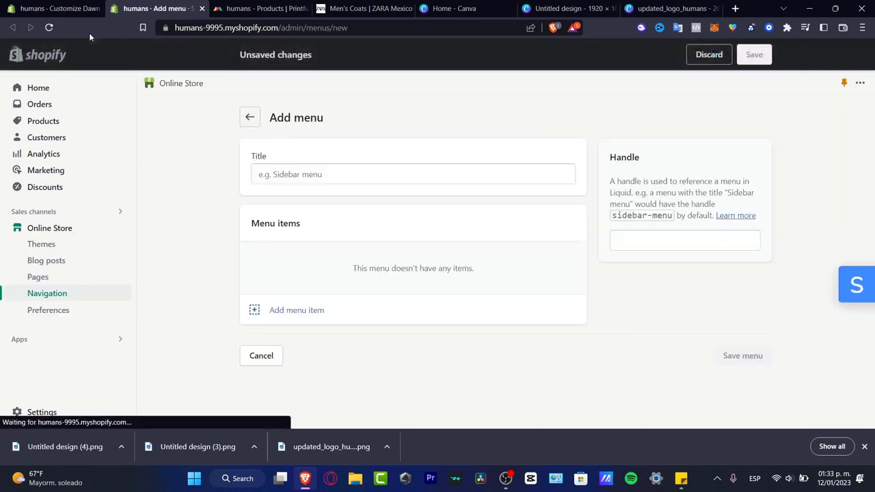
{"action": "left_click", "coordinate": [312, 183]}
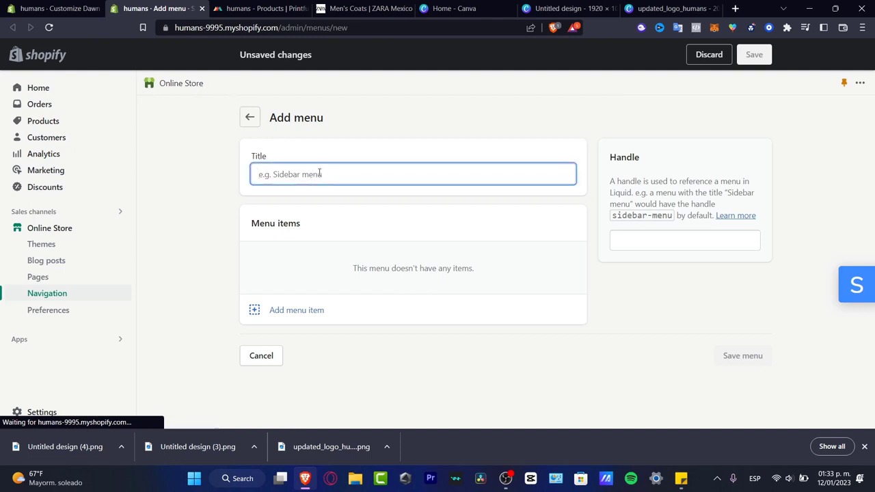
{"action": "type", "text": "About Us"}
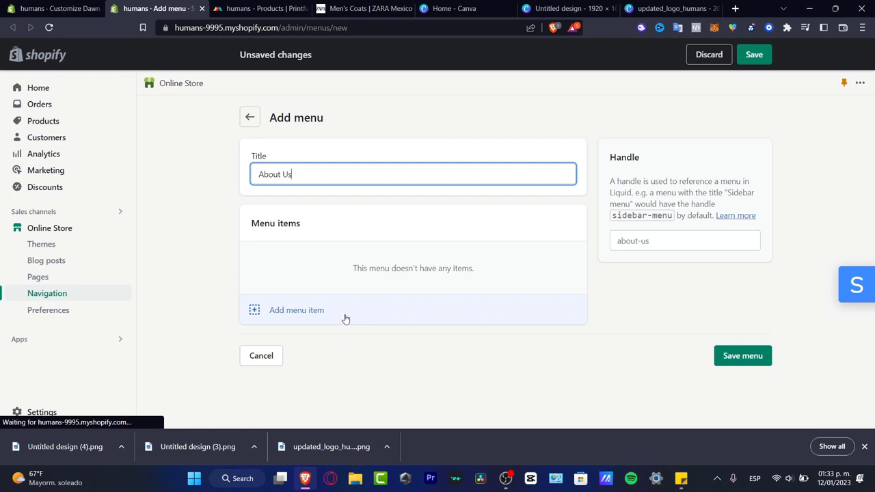
{"action": "left_click", "coordinate": [345, 319]}
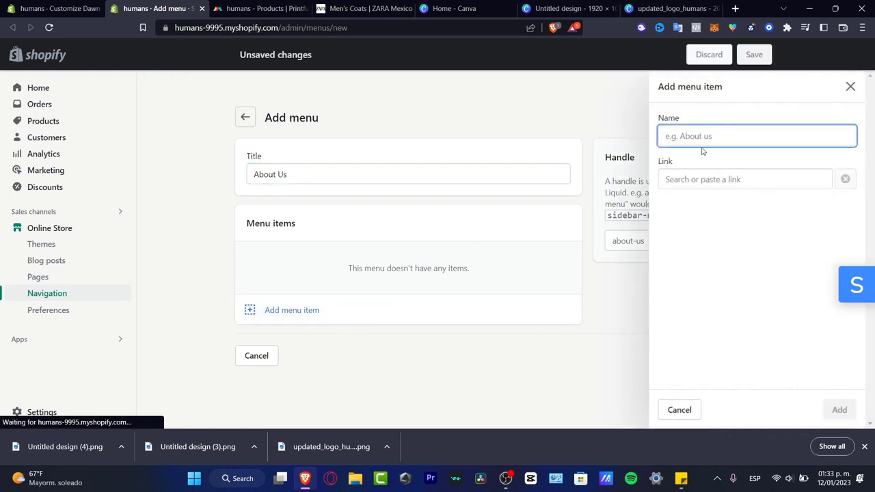
{"action": "type", "text": "About Us"}
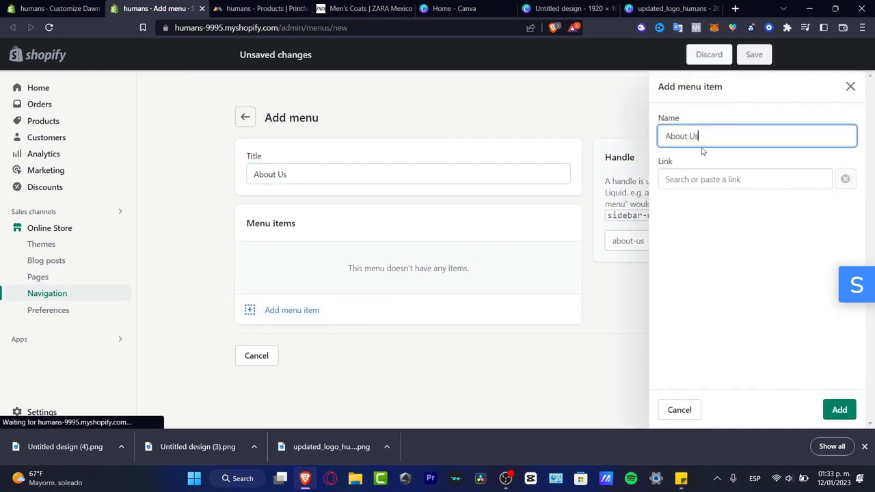
{"action": "left_click", "coordinate": [752, 178]}
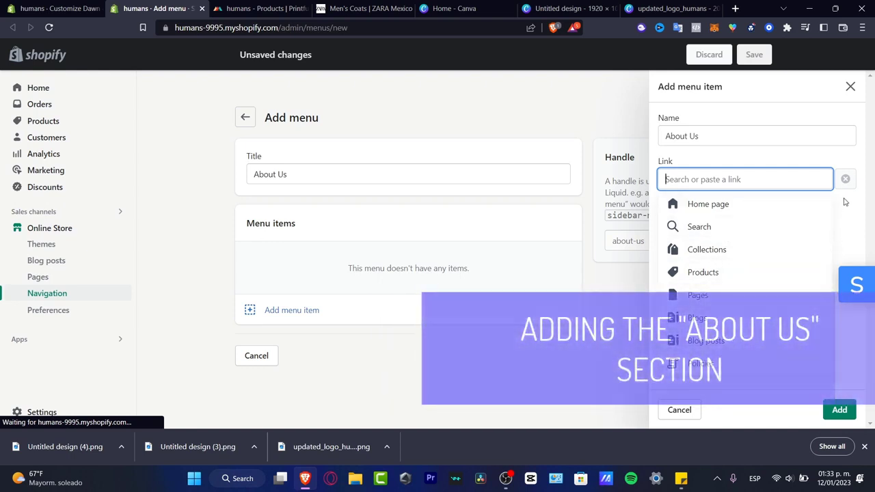
{"action": "left_click", "coordinate": [846, 203]}
{"action": "left_click", "coordinate": [840, 409]}
{"action": "left_click", "coordinate": [746, 179]}
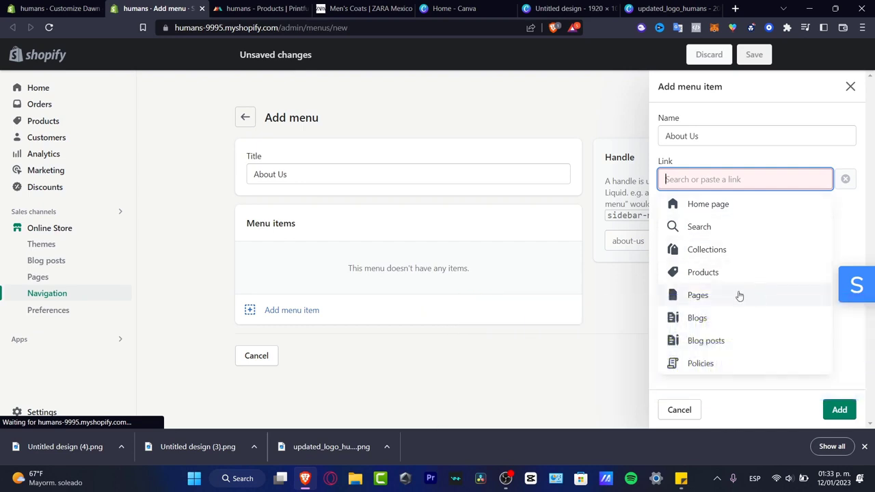
{"action": "left_click", "coordinate": [844, 366]}
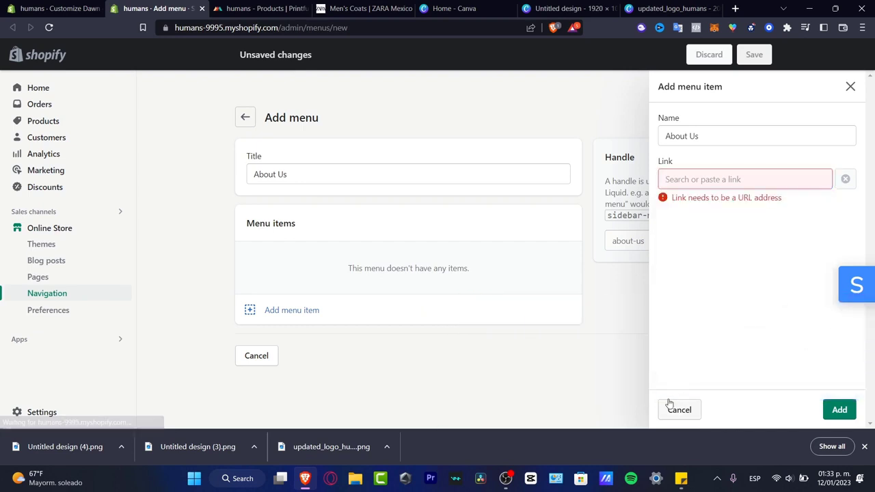
{"action": "left_click", "coordinate": [679, 409]}
Leave the unsaved menu and start a new online store page titled About Us
{"action": "left_click", "coordinate": [78, 277]}
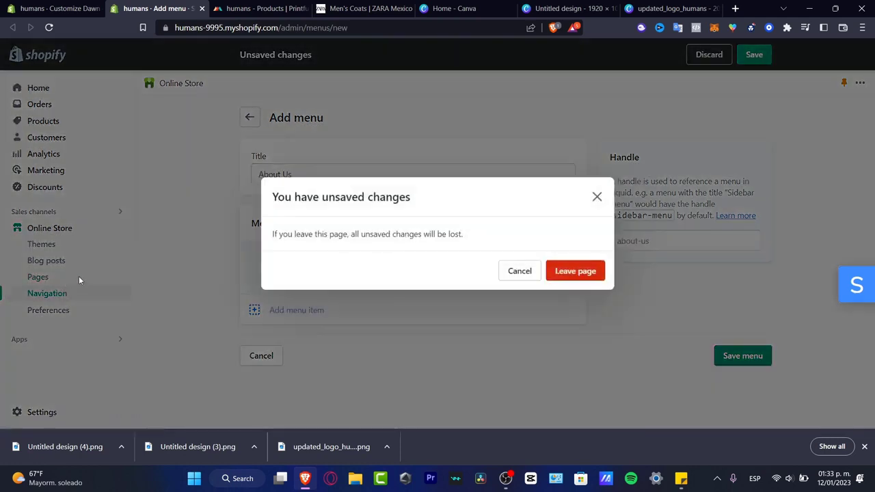
{"action": "left_click", "coordinate": [577, 272]}
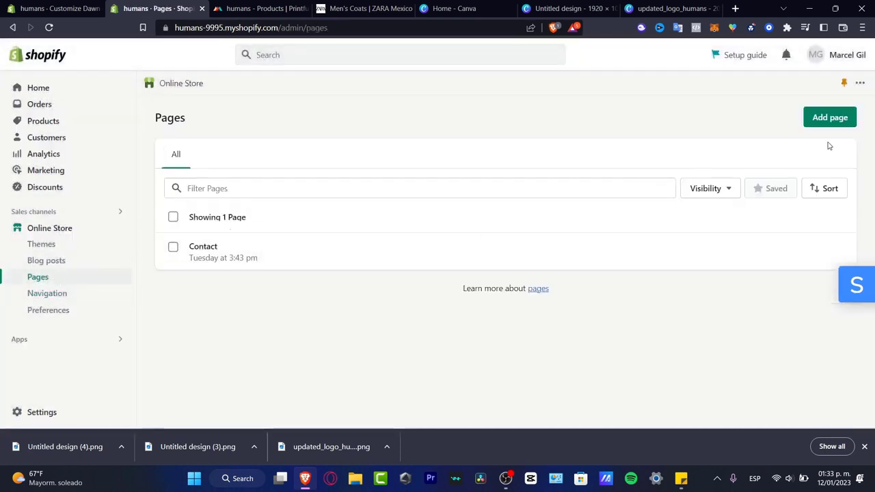
{"action": "left_click", "coordinate": [828, 118]}
{"action": "left_click", "coordinate": [363, 174]}
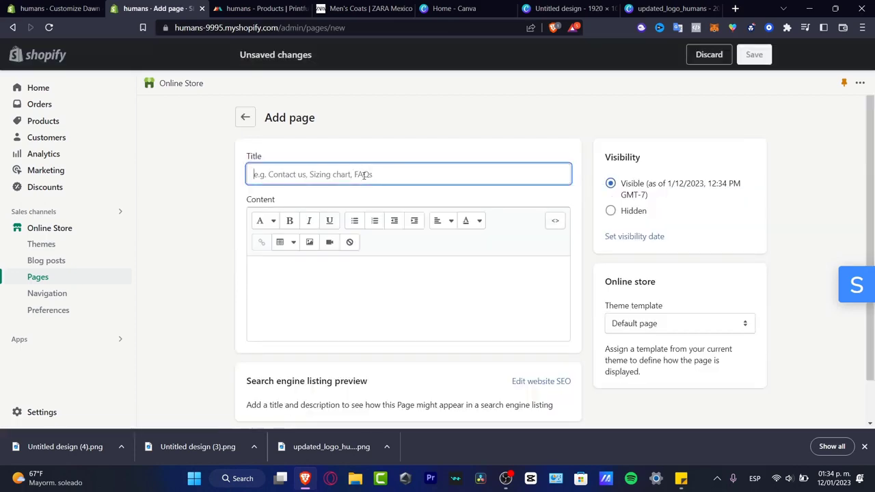
{"action": "type", "text": "About Us"}
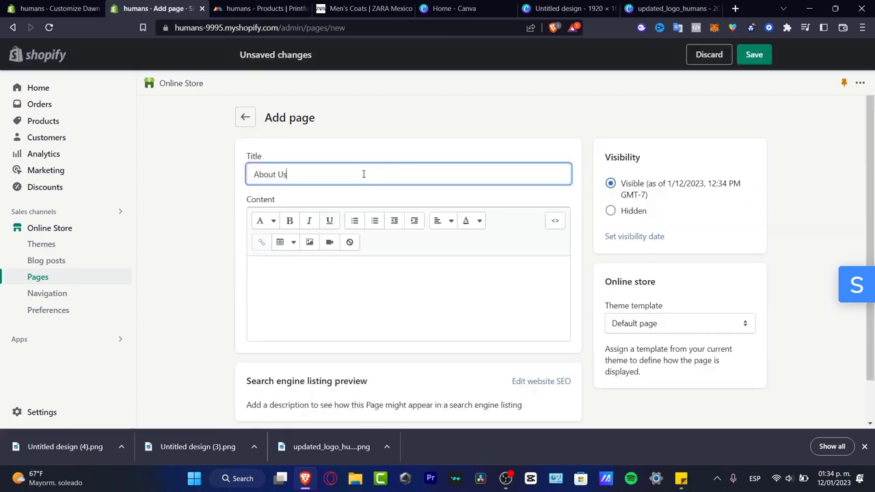
{"action": "left_click", "coordinate": [440, 265]}
Search the web for chat gpt in a new tab, open ChatGPT from OpenAI's site and try to log in
{"action": "left_click", "coordinate": [734, 8]}
{"action": "type", "text": "chat gpt"}
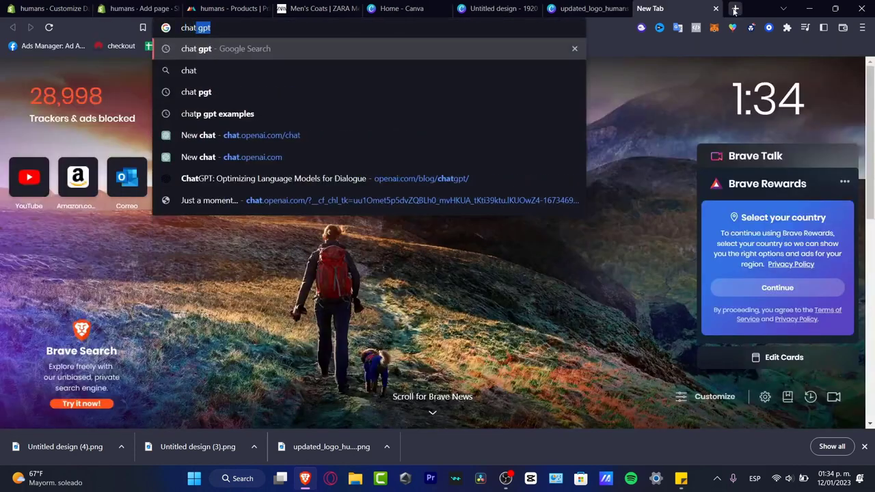
{"action": "key", "text": "Return"}
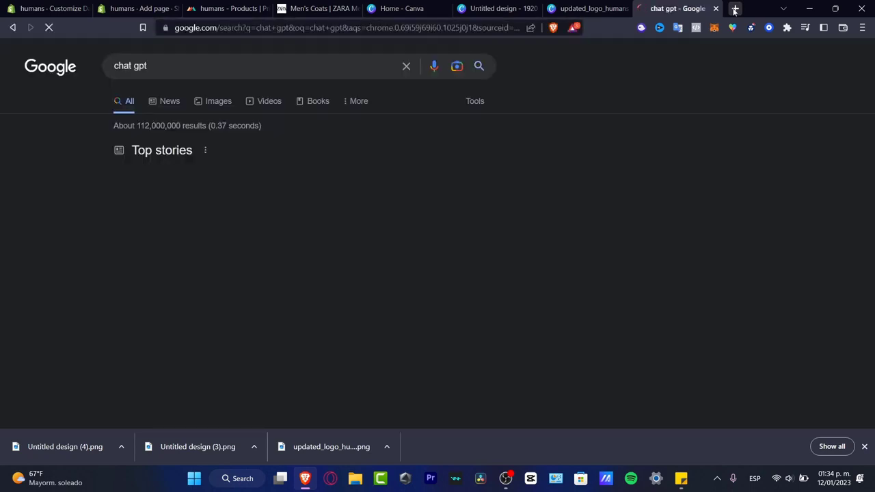
{"action": "scroll", "coordinate": [308, 184], "scroll_direction": "down", "scroll_amount": 5}
{"action": "scroll", "coordinate": [307, 184], "scroll_direction": "down", "scroll_amount": 5}
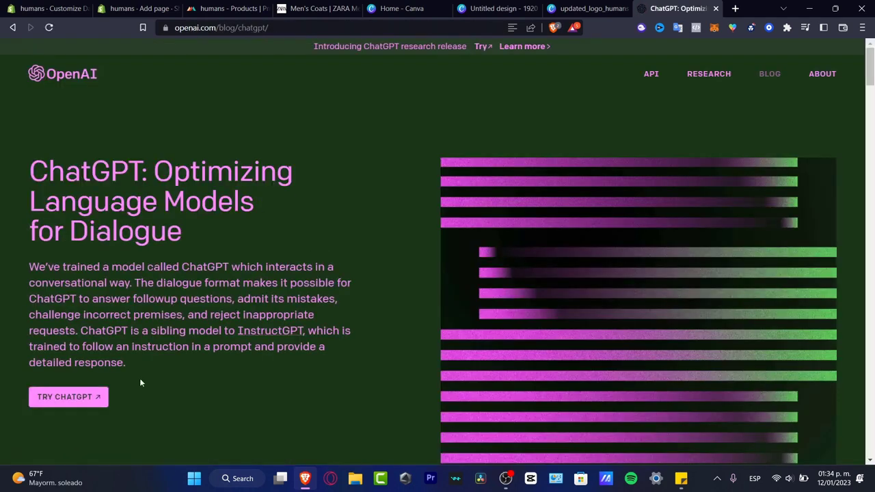
{"action": "left_click", "coordinate": [90, 395]}
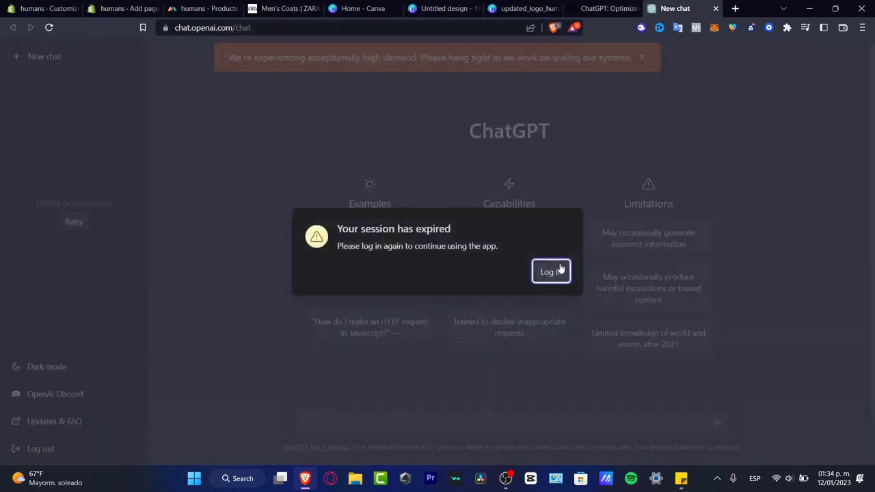
{"action": "left_click", "coordinate": [559, 270]}
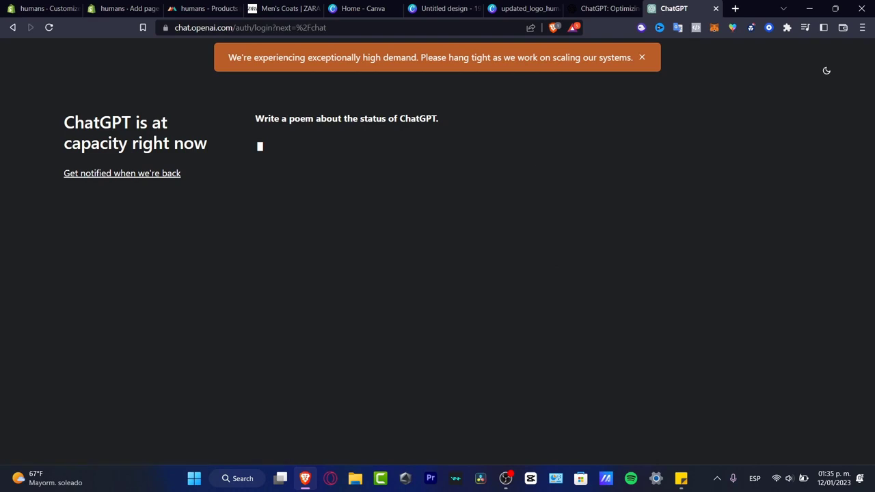
Reload ChatGPT's login page to retry access
{"action": "left_click", "coordinate": [130, 8]}
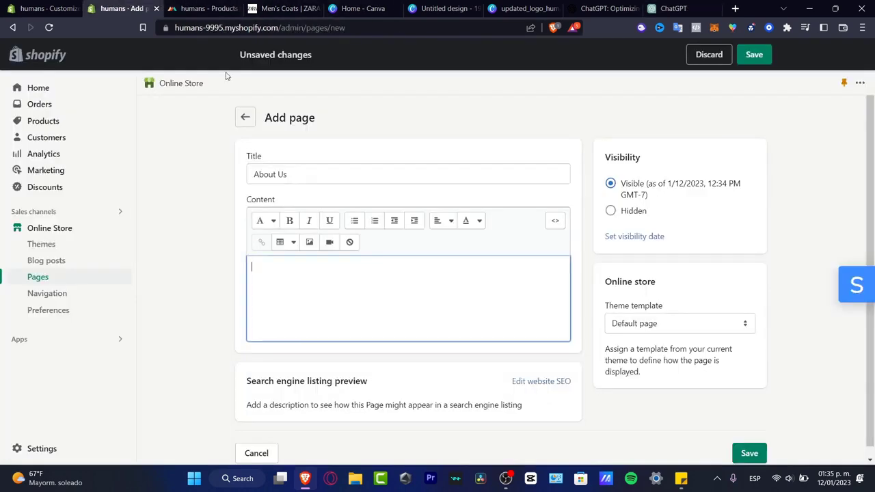
{"action": "left_click", "coordinate": [673, 8]}
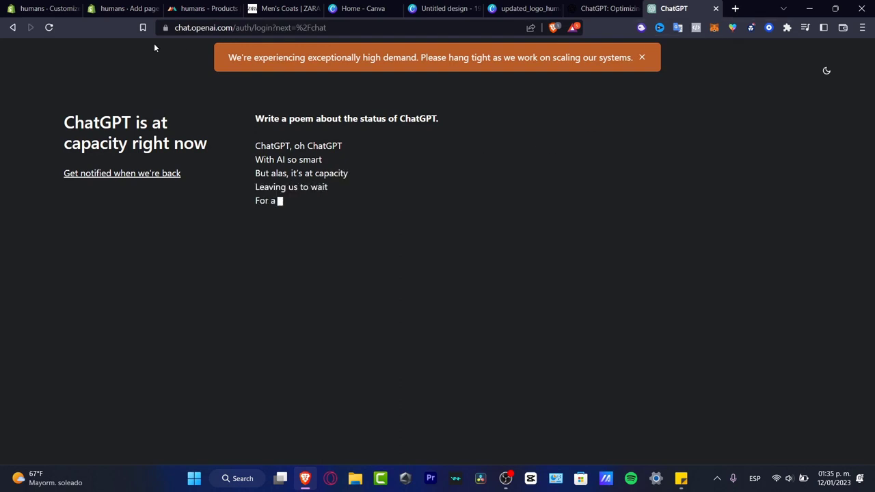
{"action": "left_click", "coordinate": [48, 28]}
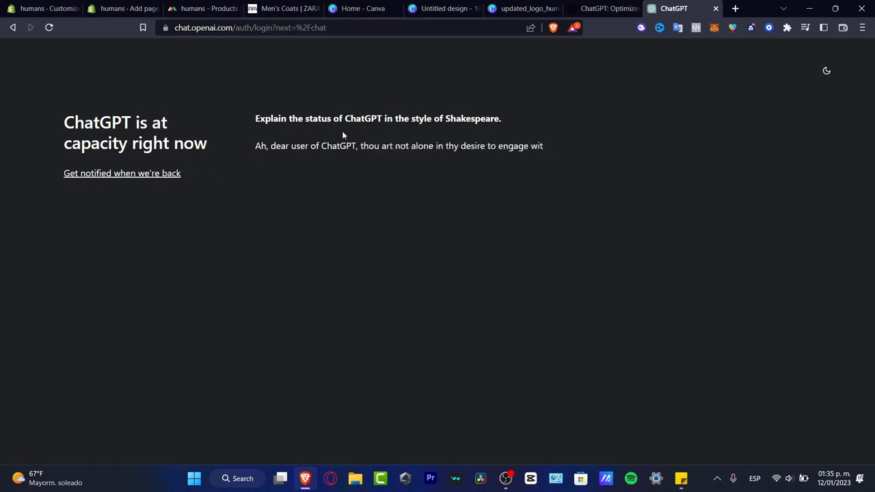
{"action": "left_click_drag", "start_coordinate": [355, 124], "coordinate": [598, 147]}
{"action": "left_click", "coordinate": [736, 89]}
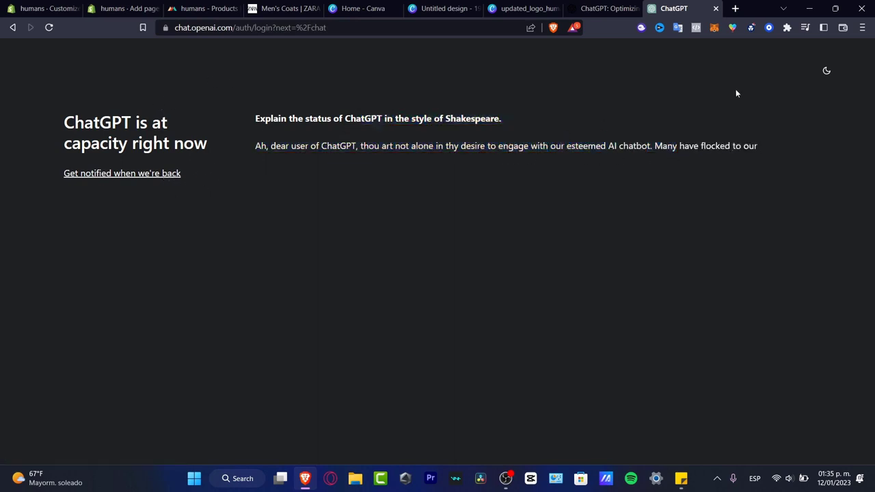
{"action": "left_click", "coordinate": [591, 10]}
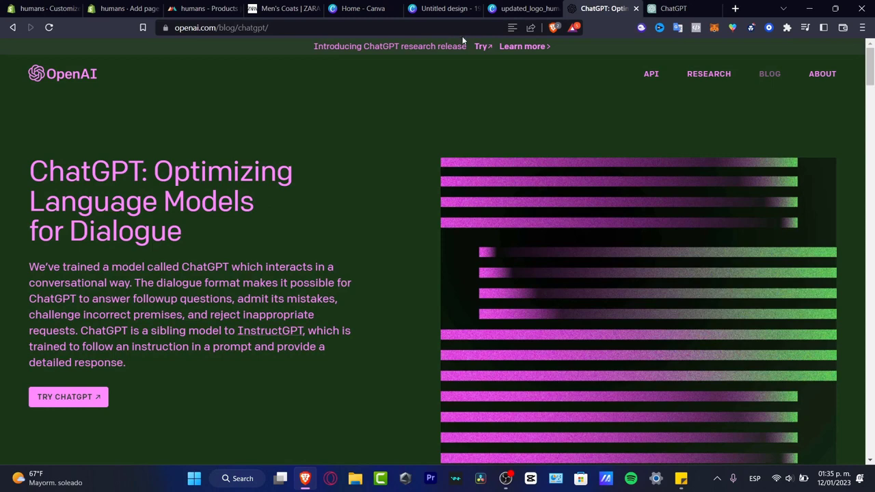
Write "help me to create an about us section content for my clothing store" as the About Us page's content and copy it
{"action": "left_click", "coordinate": [123, 8]}
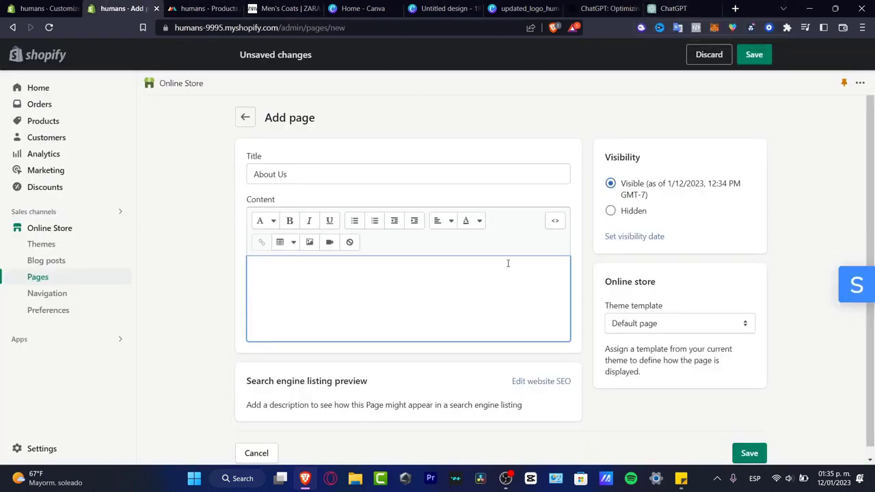
{"action": "type", "text": "help "}
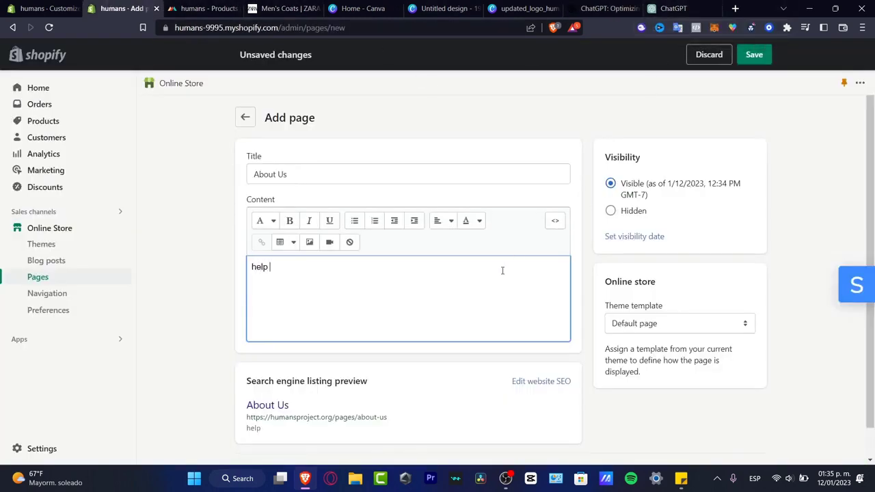
{"action": "type", "text": "me to create an about us section content for my clothing store"}
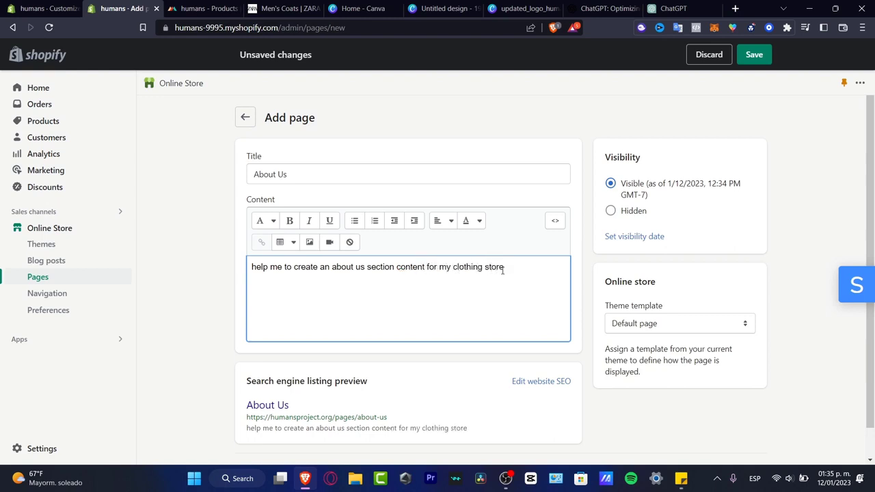
{"action": "key", "text": "ctrl+a"}
{"action": "key", "text": "ctrl+c"}
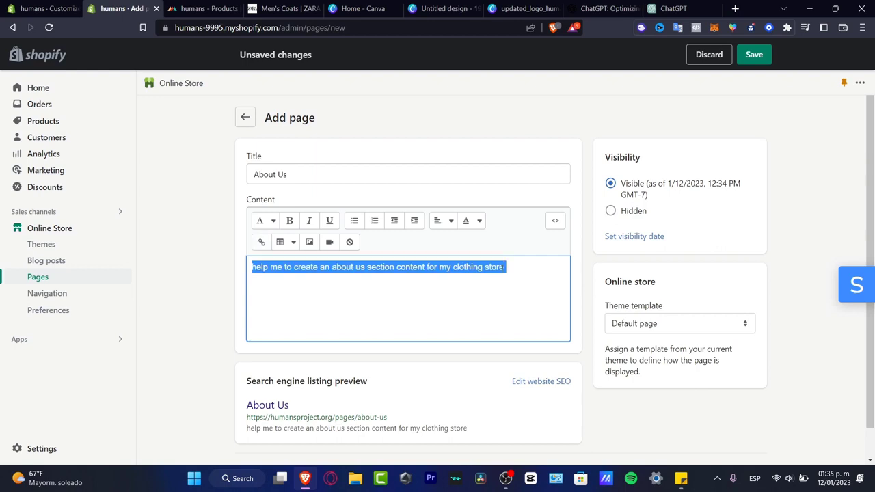
Reload ChatGPT, log in with the first listed Google account and dismiss the high-demand notice
{"action": "left_click", "coordinate": [673, 9]}
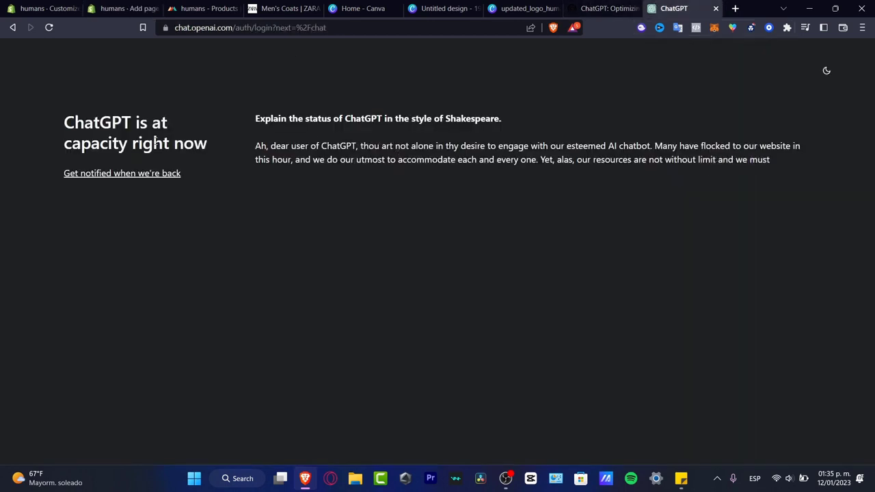
{"action": "left_click", "coordinate": [54, 30]}
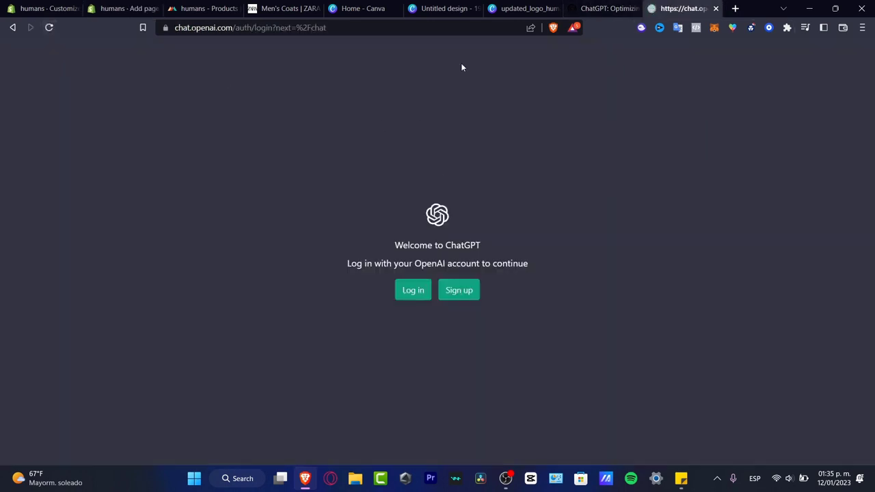
{"action": "left_click", "coordinate": [417, 295]}
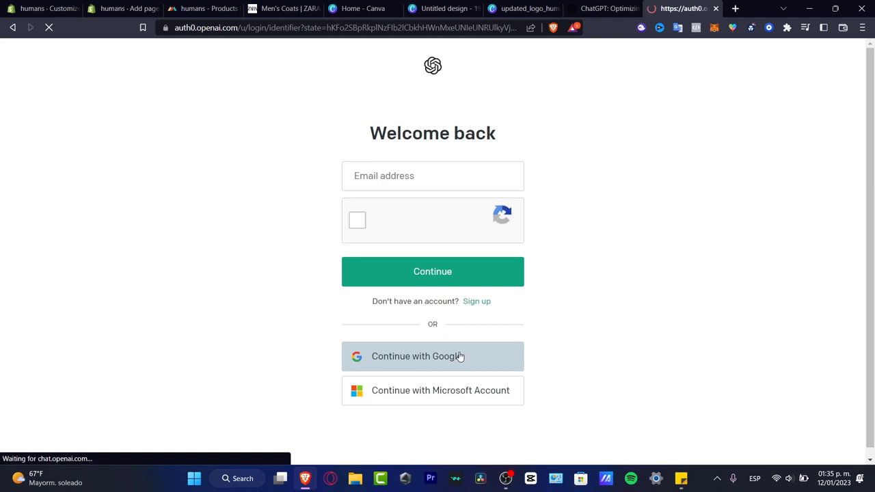
{"action": "left_click", "coordinate": [461, 356]}
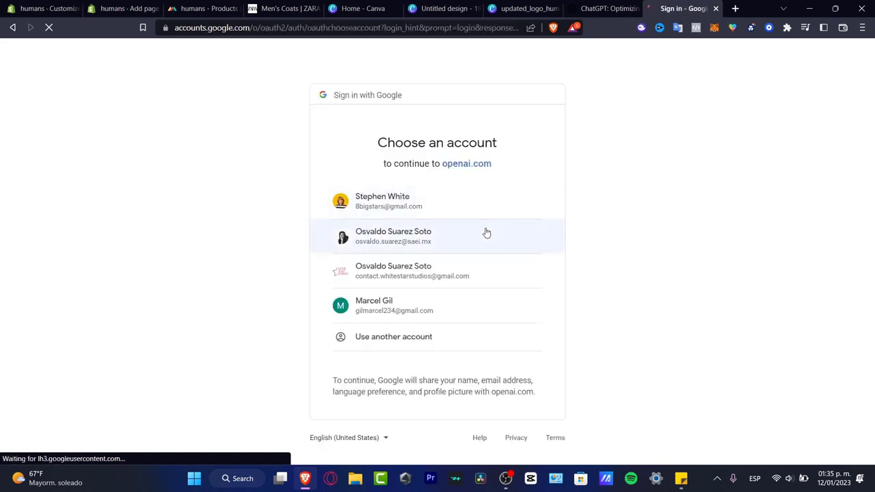
{"action": "left_click", "coordinate": [475, 212]}
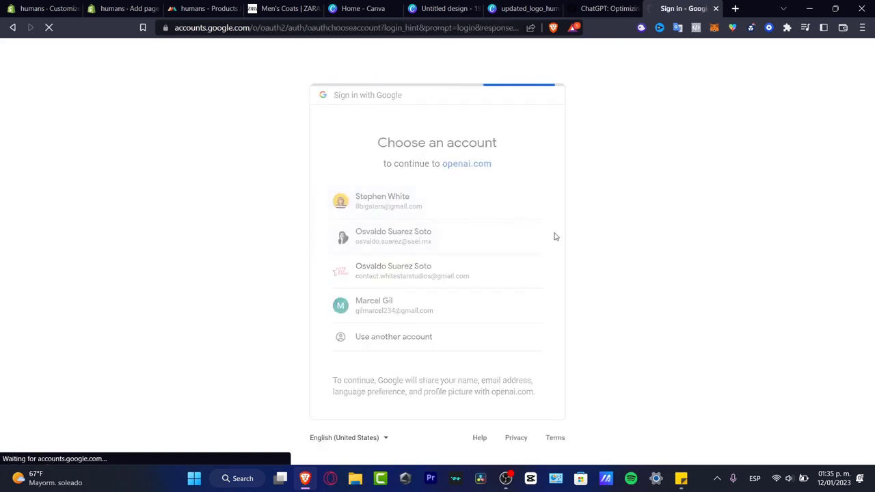
{"action": "left_click", "coordinate": [601, 8]}
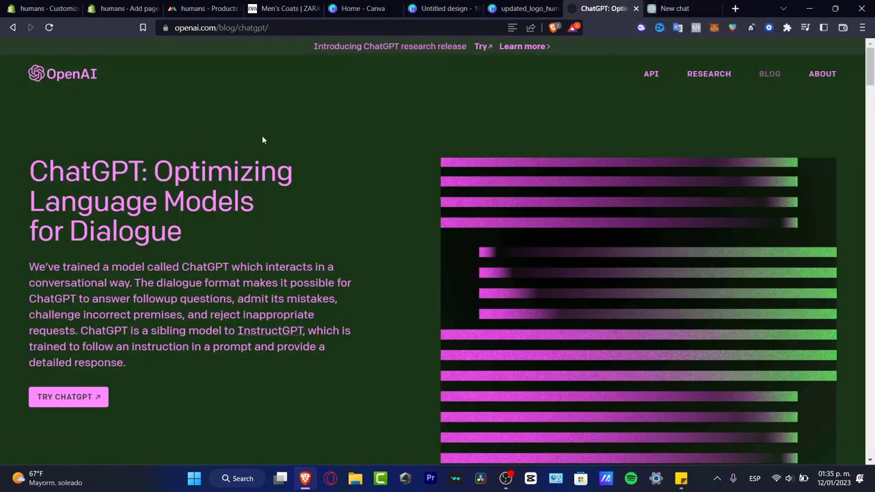
{"action": "left_click", "coordinate": [676, 8]}
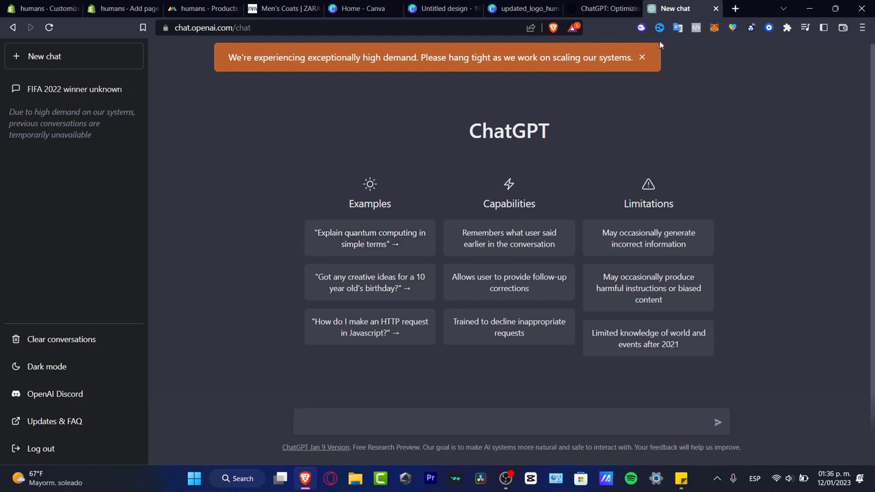
{"action": "left_click", "coordinate": [642, 58]}
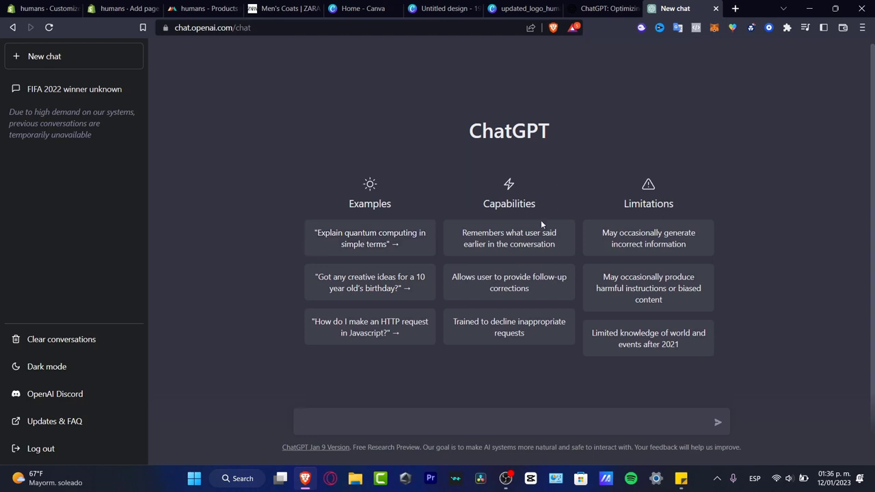
Send ChatGPT the prompt "help me to create an about us section content for my clothing store" and copy the About Us text it writes
{"action": "left_click", "coordinate": [381, 413]}
{"action": "key", "text": "ctrl+v"}
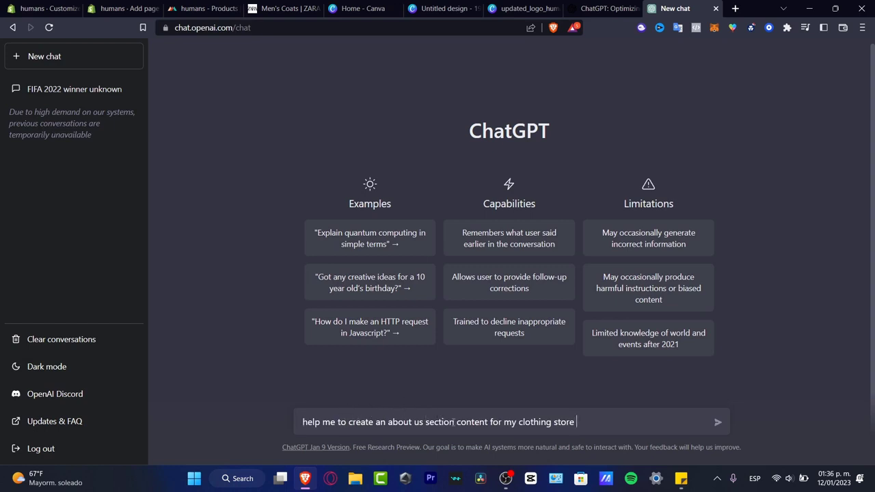
{"action": "left_click", "coordinate": [718, 421]}
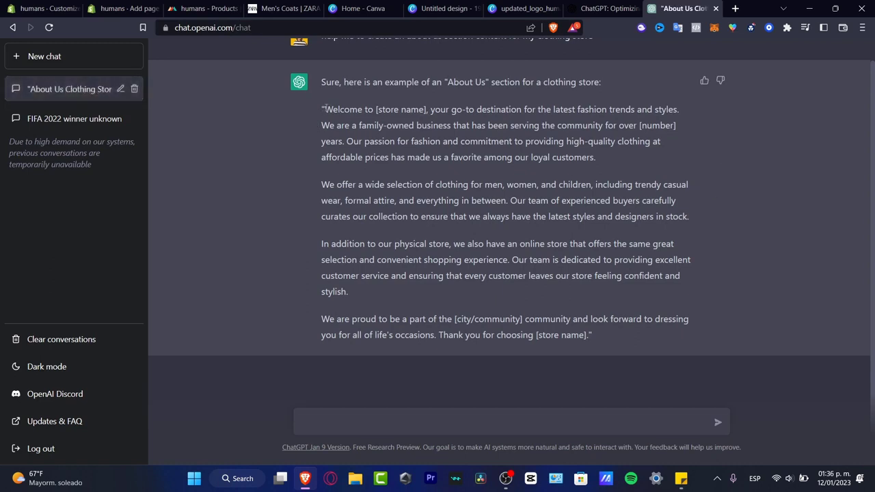
{"action": "left_click_drag", "start_coordinate": [326, 108], "coordinate": [599, 343]}
{"action": "key", "text": "ctrl+c"}
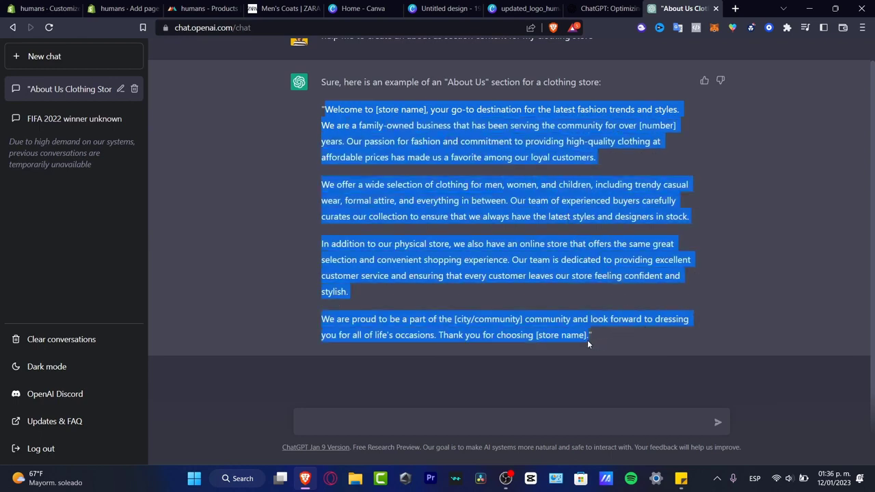
Replace the Shopify About Us page's content with the copied text and change the opening [store name] placeholder to "Humans"
{"action": "left_click", "coordinate": [48, 8]}
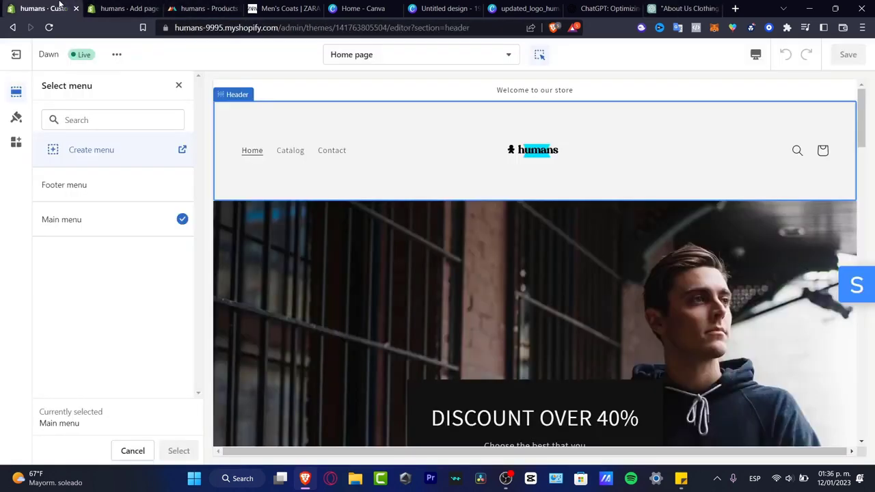
{"action": "left_click", "coordinate": [136, 7]}
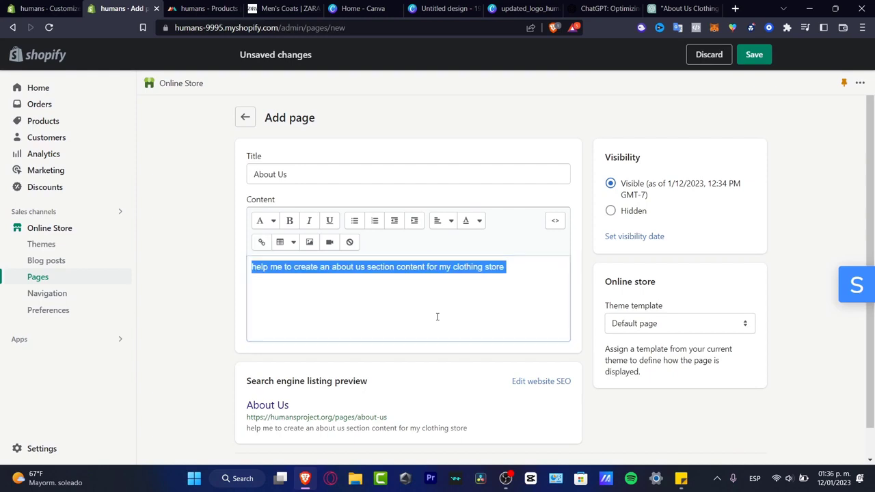
{"action": "key", "text": "ctrl+v"}
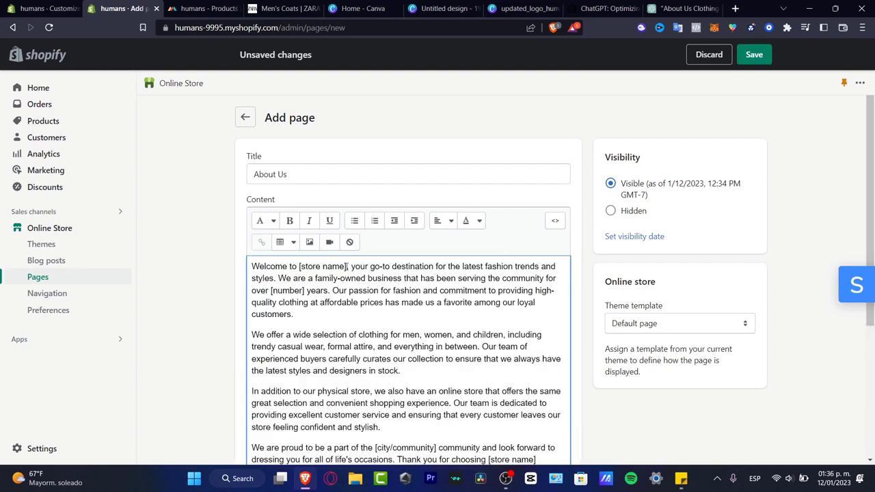
{"action": "left_click_drag", "start_coordinate": [346, 267], "coordinate": [298, 267]}
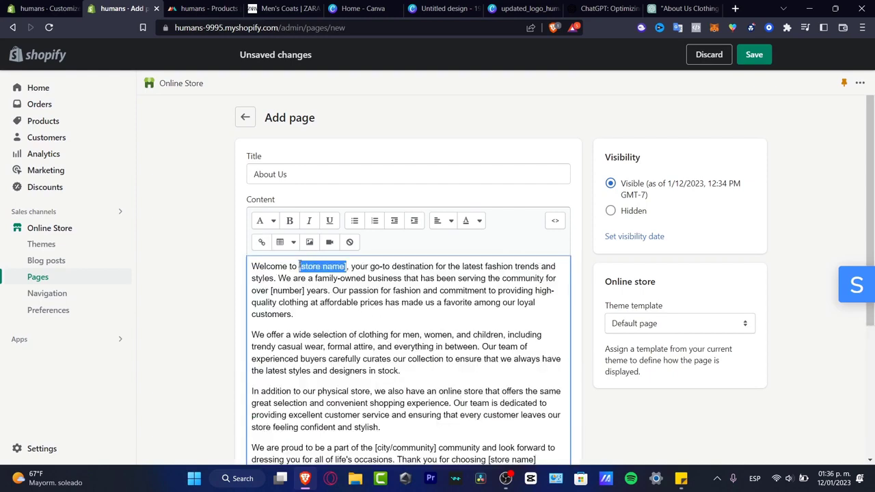
{"action": "type", "text": "Humans"}
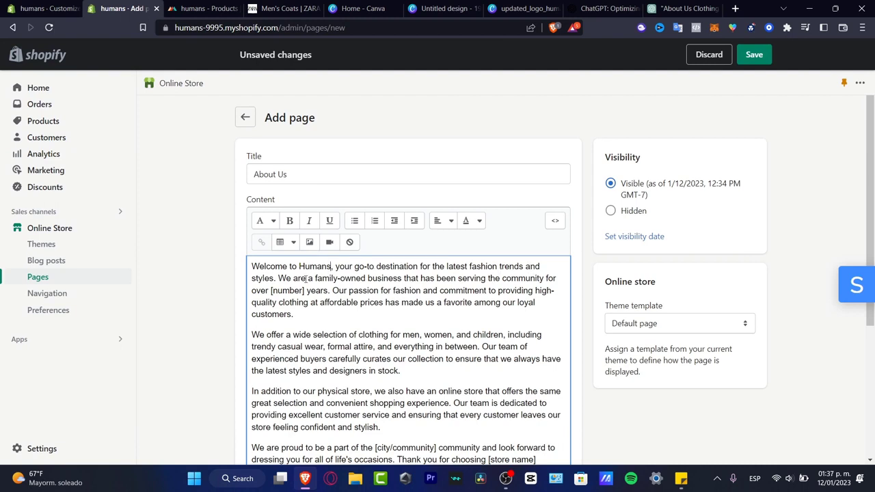
Delete the second paragraph's first sentence about the wide selection of clothing for men, women, and children
{"action": "left_click_drag", "start_coordinate": [314, 278], "coordinate": [539, 278]}
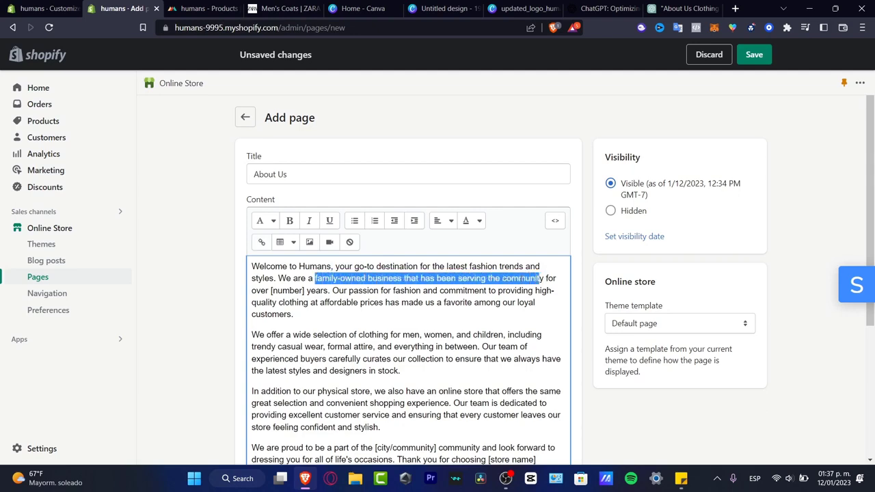
{"action": "left_click_drag", "start_coordinate": [404, 290], "coordinate": [525, 290]}
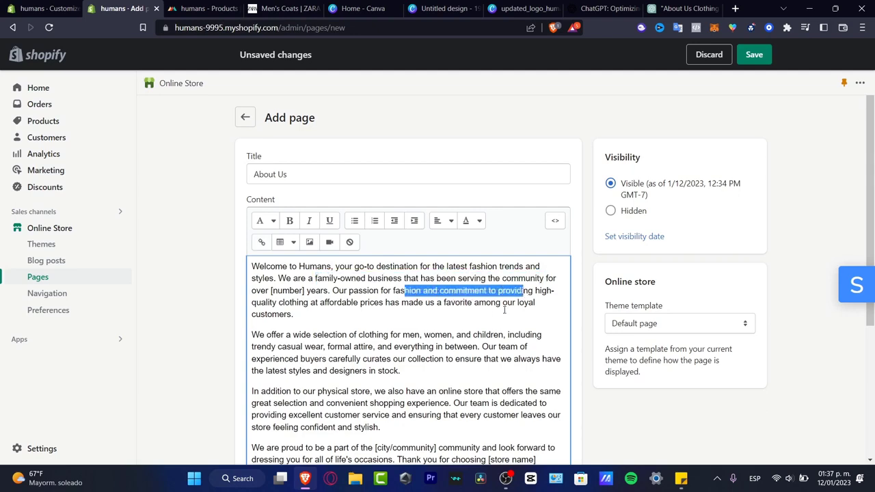
{"action": "scroll", "coordinate": [483, 326], "scroll_direction": "down", "scroll_amount": 1}
{"action": "scroll", "coordinate": [483, 326], "scroll_direction": "down", "scroll_amount": 2}
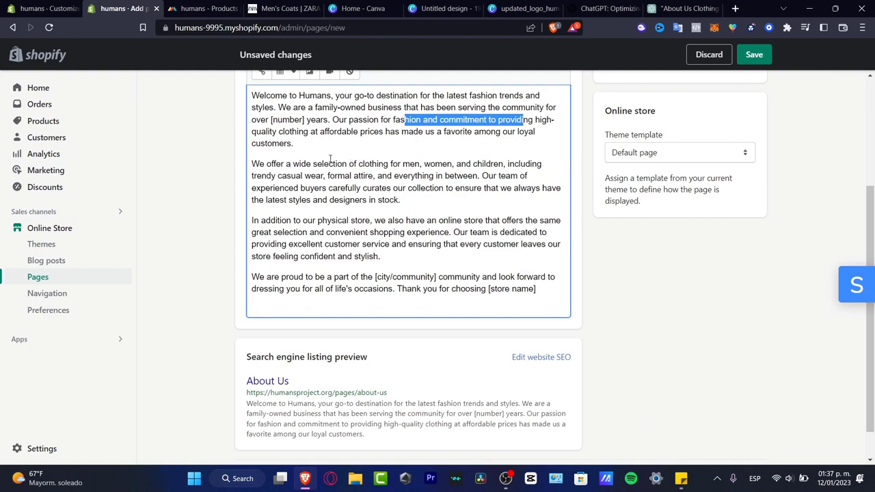
{"action": "left_click_drag", "start_coordinate": [481, 176], "coordinate": [262, 161]}
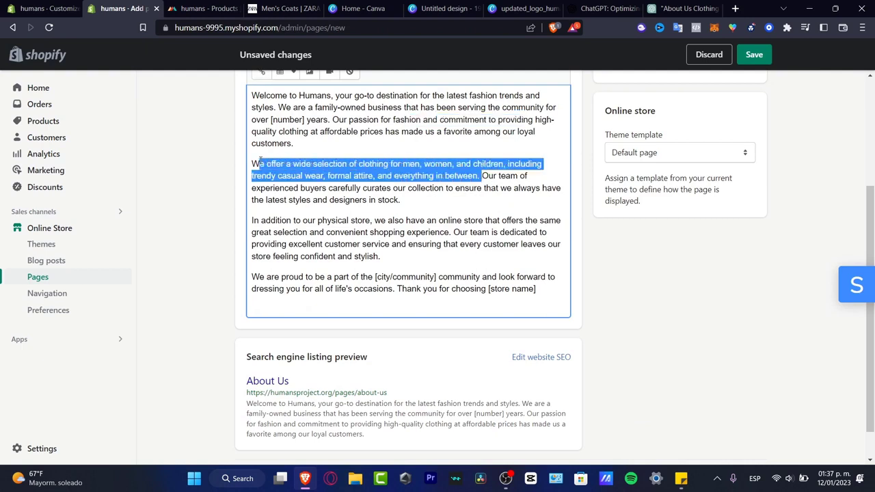
{"action": "key", "text": "BackSpace"}
{"action": "key", "text": "BackSpace"}
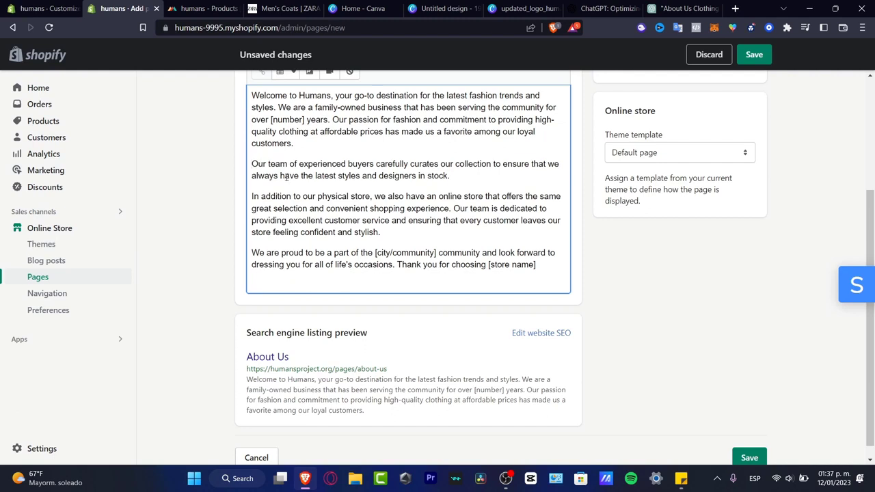
Remove the third paragraph's opening sentence about the physical and online stores and change "Our team is" to "We are"
{"action": "double_click", "coordinate": [333, 196]}
{"action": "type", "text": "online"}
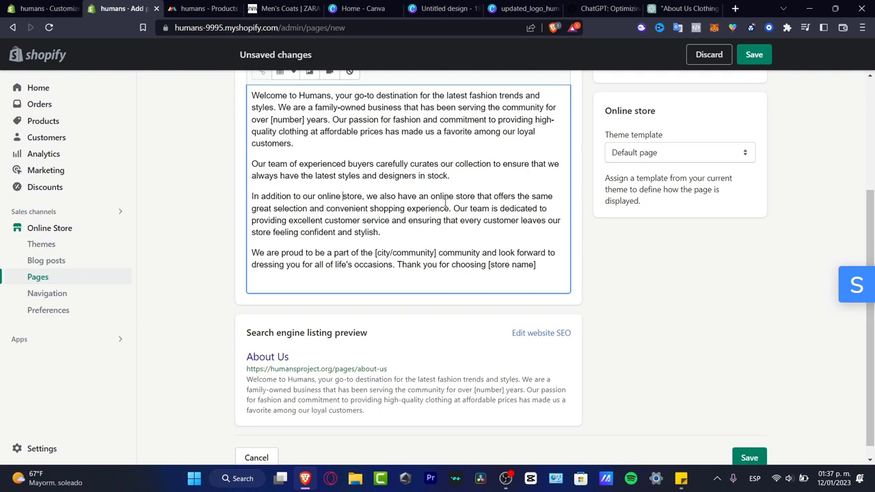
{"action": "left_click_drag", "start_coordinate": [453, 208], "coordinate": [251, 198]}
{"action": "key", "text": "BackSpace"}
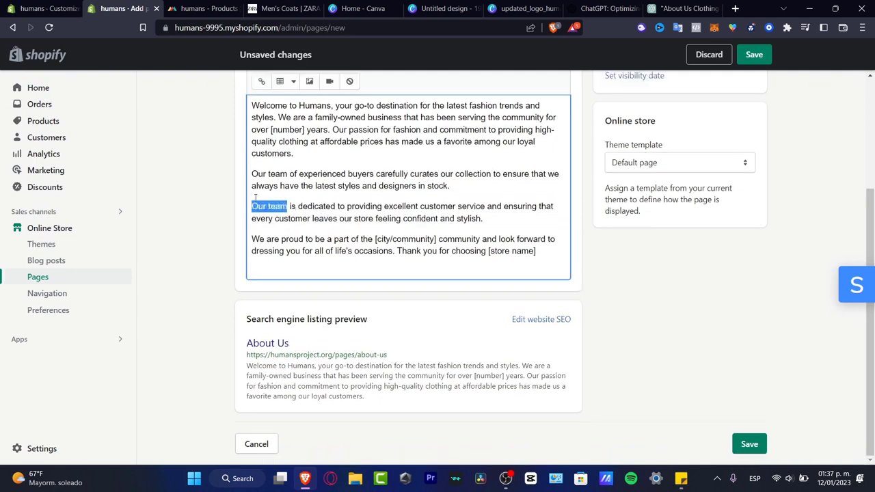
{"action": "type", "text": "We are"}
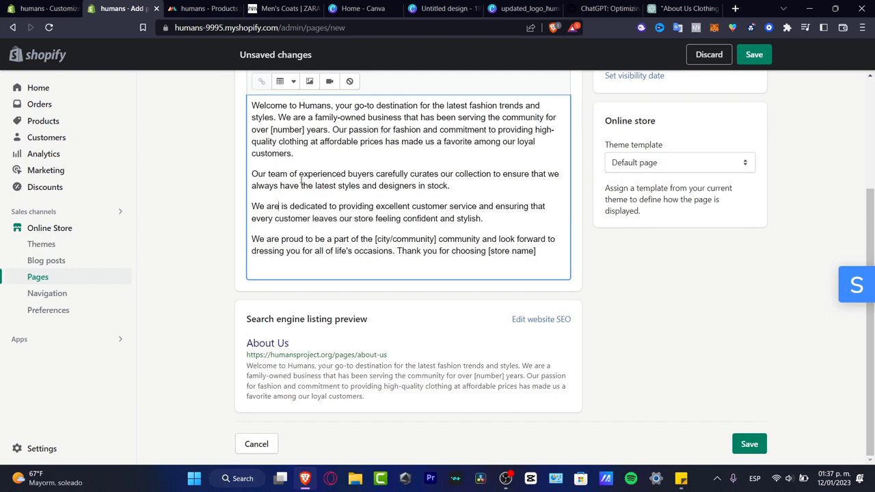
{"action": "key", "text": "BackSpace"}
{"action": "key", "text": "BackSpace"}
{"action": "key", "text": "BackSpace"}
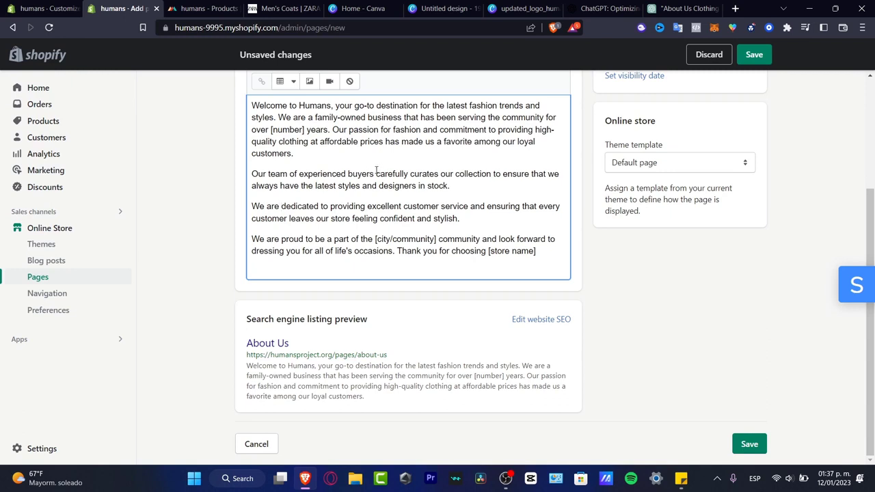
Change "Our" to "We have a" before "team of experienced buyers" in the second paragraph
{"action": "double_click", "coordinate": [262, 173]}
{"action": "type", "text": "We jave"}
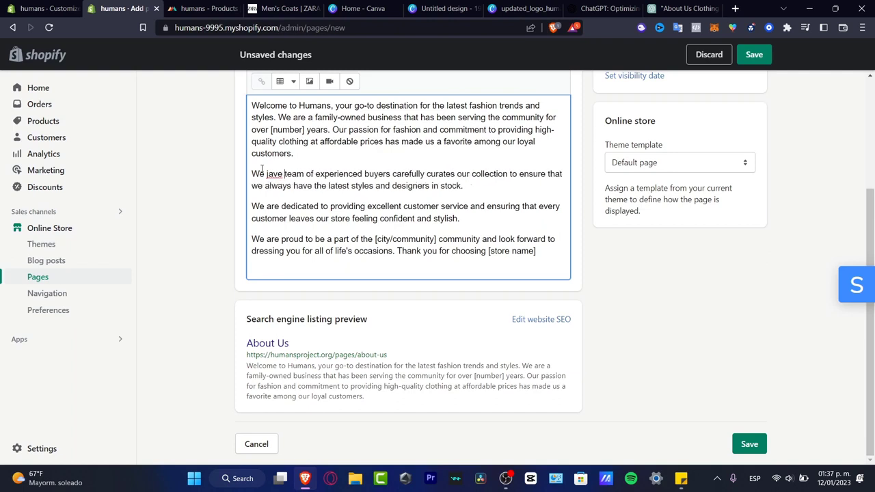
{"action": "key", "text": "BackSpace"}
{"action": "key", "text": "BackSpace"}
{"action": "key", "text": "BackSpace"}
{"action": "key", "text": "BackSpace"}
{"action": "type", "text": "have"}
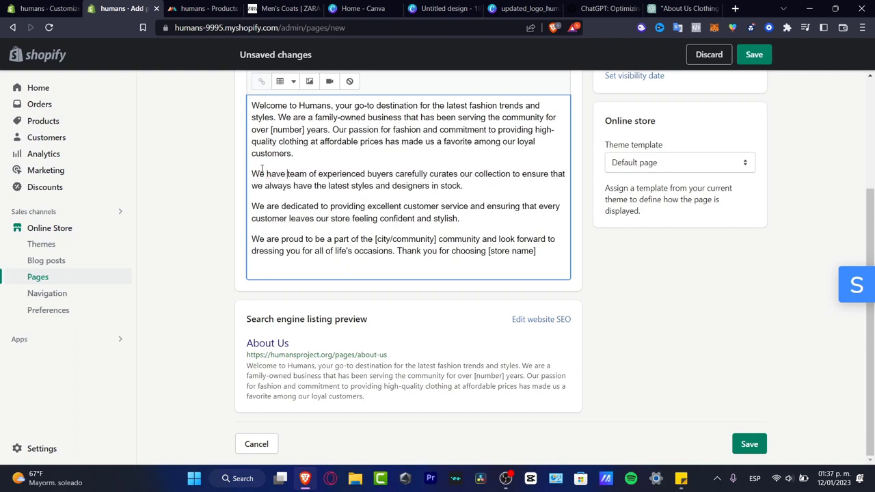
{"action": "type", "text": " a"}
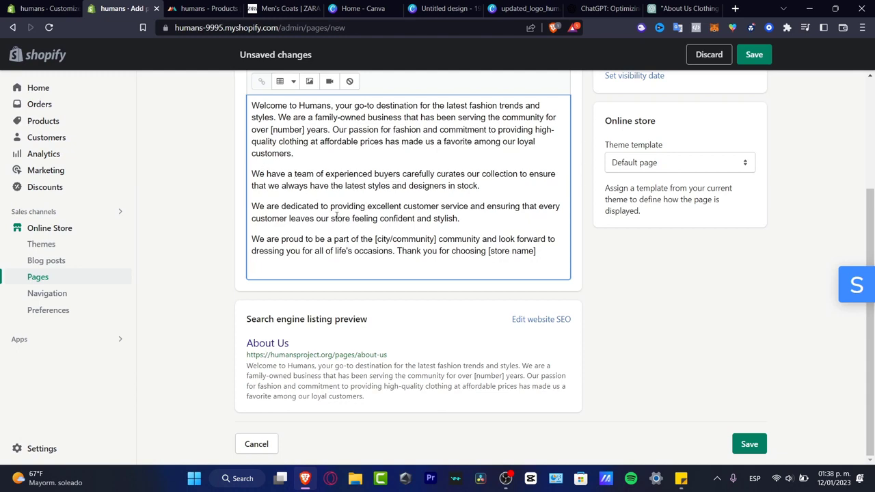
Replace the [city/community] placeholder in the last paragraph with "New York"
{"action": "left_click_drag", "start_coordinate": [437, 238], "coordinate": [375, 238]}
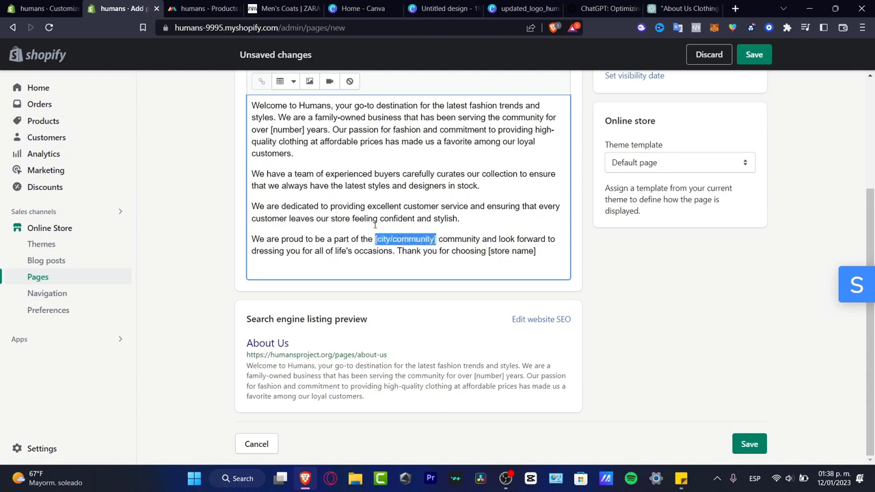
{"action": "type", "text": "United S"}
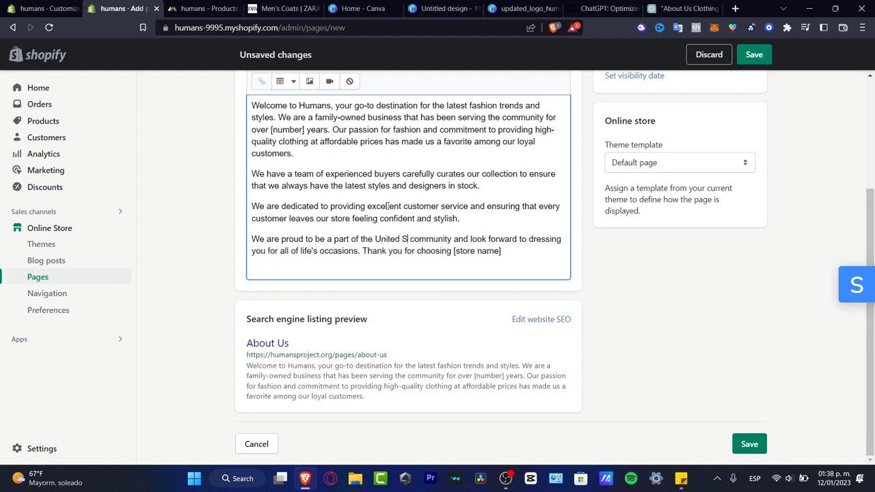
{"action": "key", "text": "BackSpace"}
{"action": "key", "text": "BackSpace"}
{"action": "key", "text": "BackSpace"}
{"action": "key", "text": "BackSpace"}
{"action": "key", "text": "BackSpace"}
{"action": "key", "text": "BackSpace"}
{"action": "type", "text": "New"}
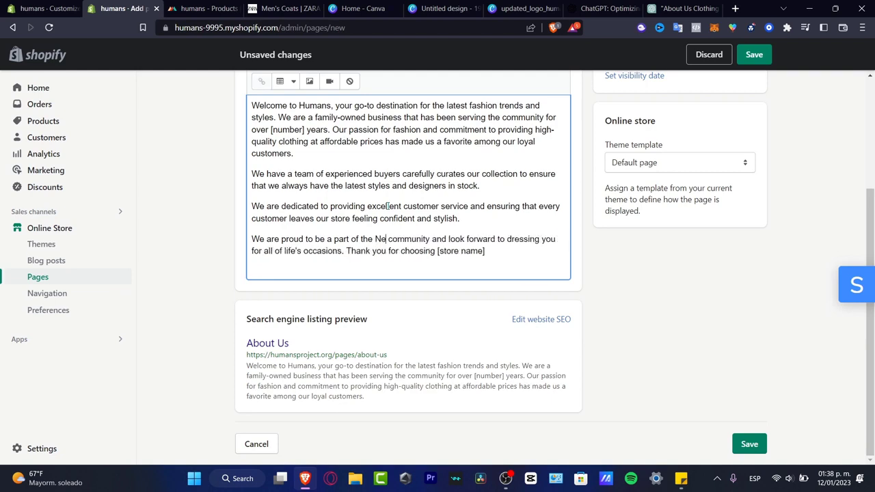
{"action": "type", "text": " York"}
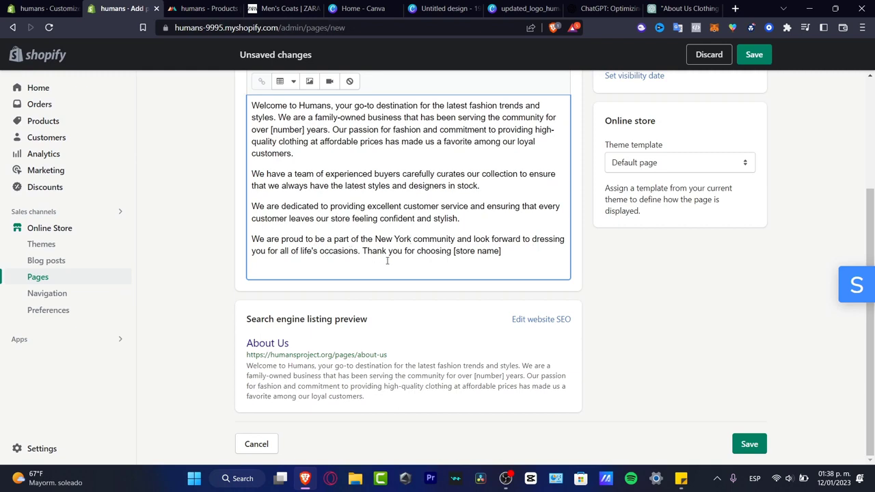
Replace the closing [store name] placeholder with "Humans and remember that happiness it's on you." and save the About Us page
{"action": "left_click_drag", "start_coordinate": [506, 250], "coordinate": [453, 250]}
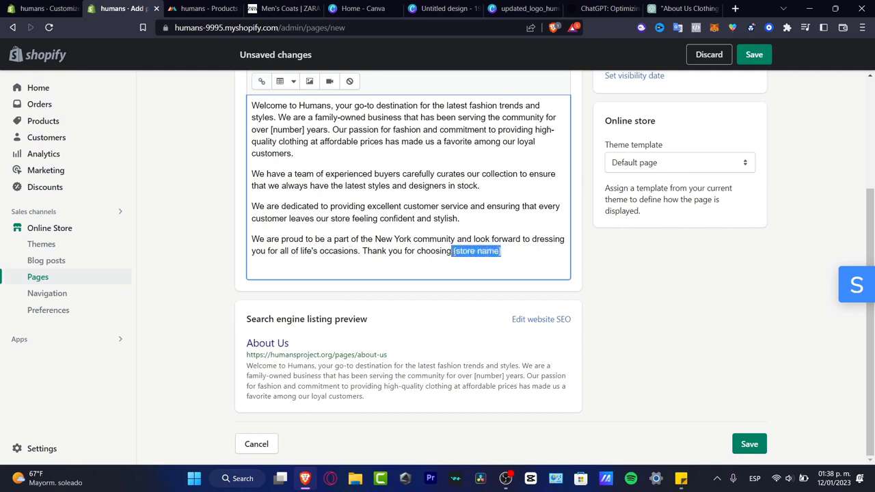
{"action": "key", "text": "BackSpace"}
{"action": "type", "text": "Humans"}
{"action": "key", "text": "BackSpace"}
{"action": "key", "text": "BackSpace"}
{"action": "key", "text": "BackSpace"}
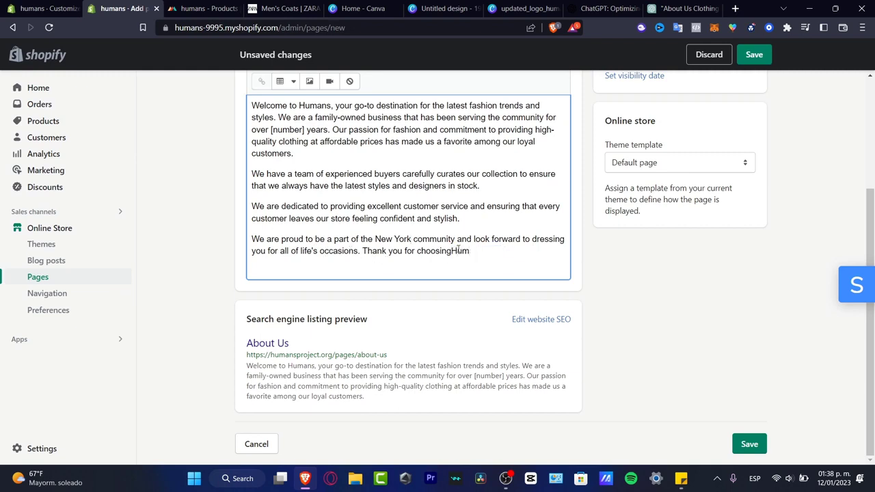
{"action": "key", "text": "BackSpace"}
{"action": "key", "text": "BackSpace"}
{"action": "key", "text": "BackSpace"}
{"action": "type", "text": "Humans and remember that "}
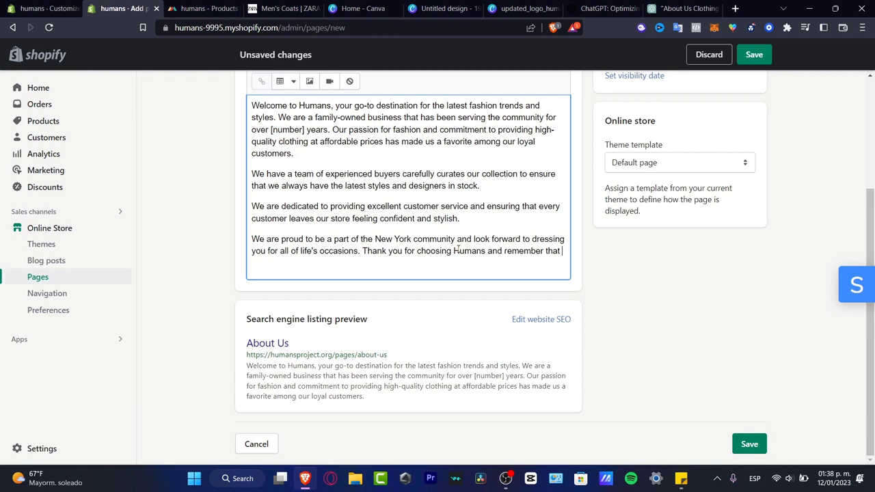
{"action": "type", "text": "happiness it"}
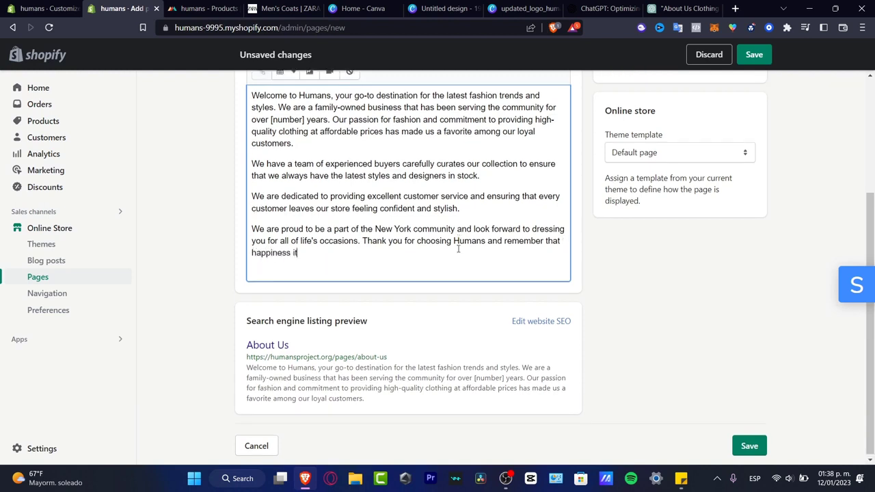
{"action": "type", "text": "'s on you."}
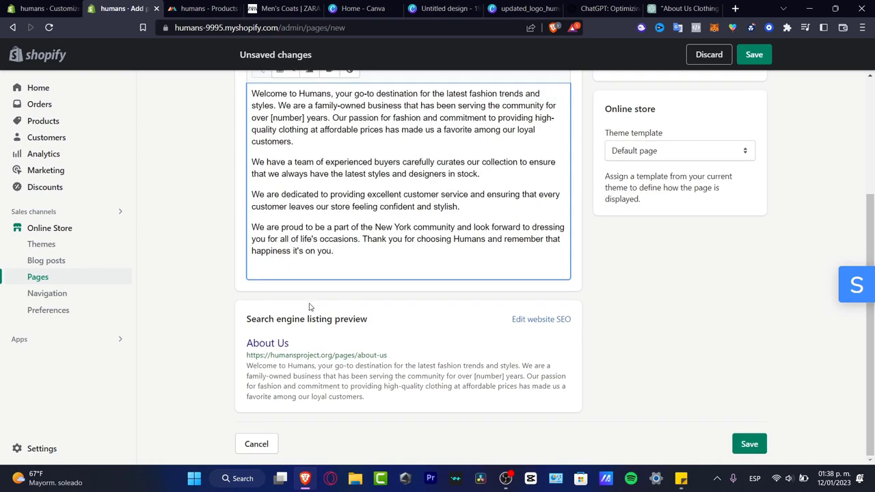
{"action": "scroll", "coordinate": [438, 276], "scroll_direction": "up", "scroll_amount": 3}
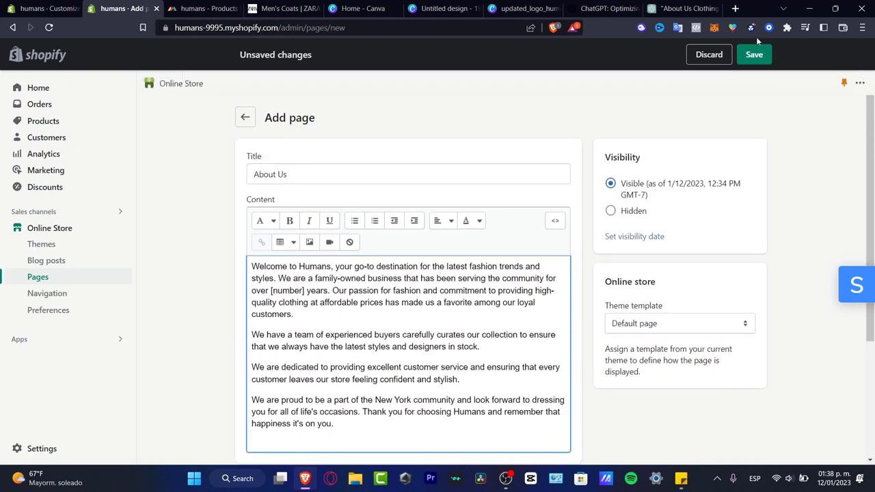
{"action": "left_click", "coordinate": [751, 54]}
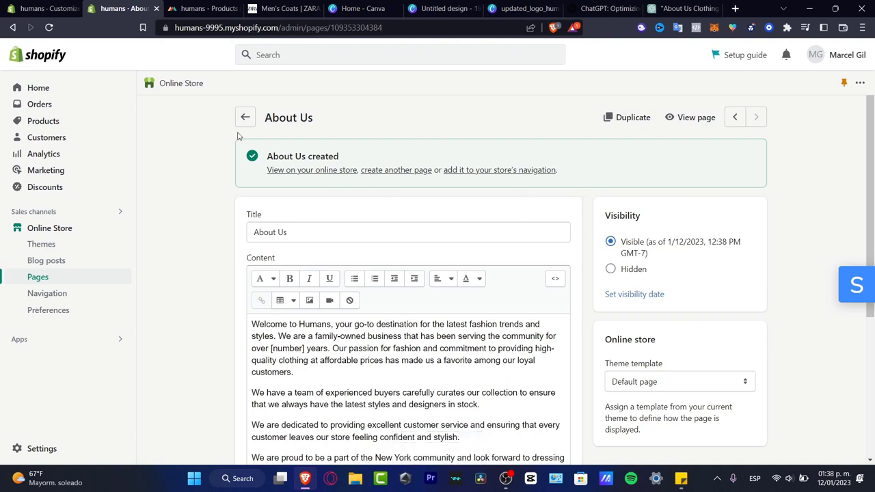
Go to the online store's navigation settings, reload them and open the Main menu for editing
{"action": "left_click", "coordinate": [66, 295]}
{"action": "left_click", "coordinate": [44, 9]}
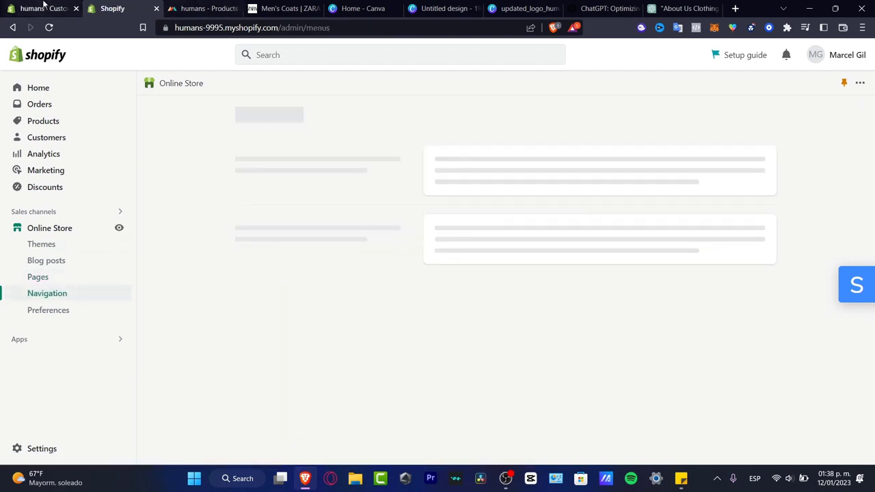
{"action": "left_click", "coordinate": [111, 8]}
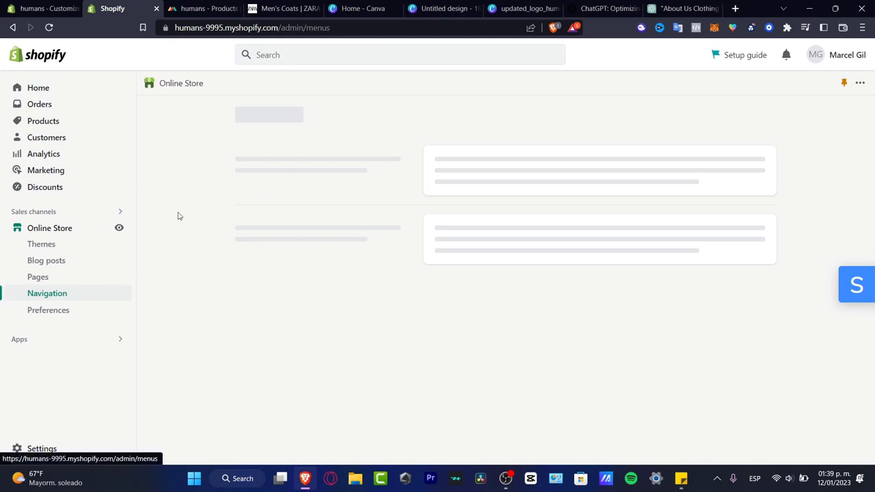
{"action": "left_click", "coordinate": [69, 276]}
{"action": "left_click", "coordinate": [75, 294]}
{"action": "left_click", "coordinate": [49, 28]}
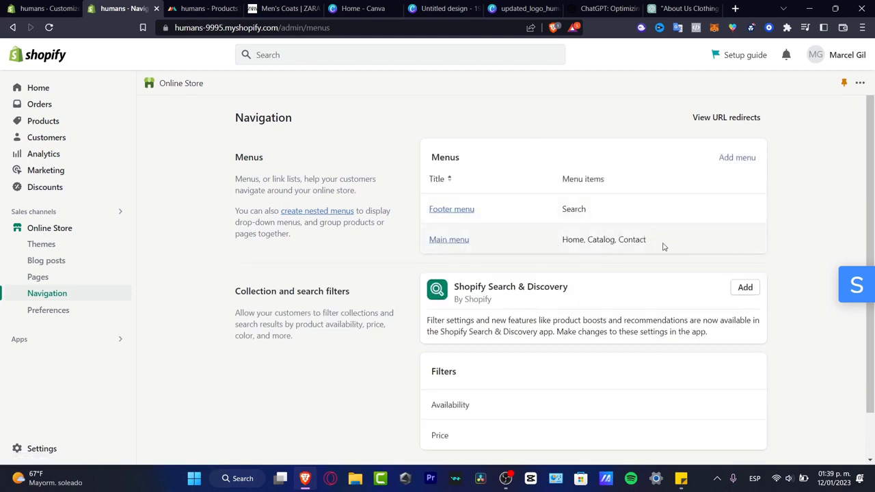
{"action": "left_click", "coordinate": [456, 241]}
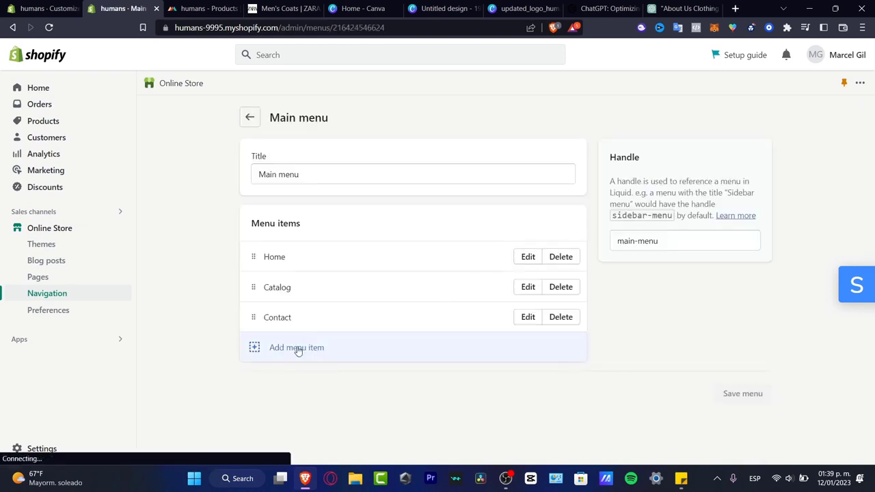
Add a menu item named "About Us" linked to the About Us page and save the Main menu
{"action": "left_click", "coordinate": [298, 348]}
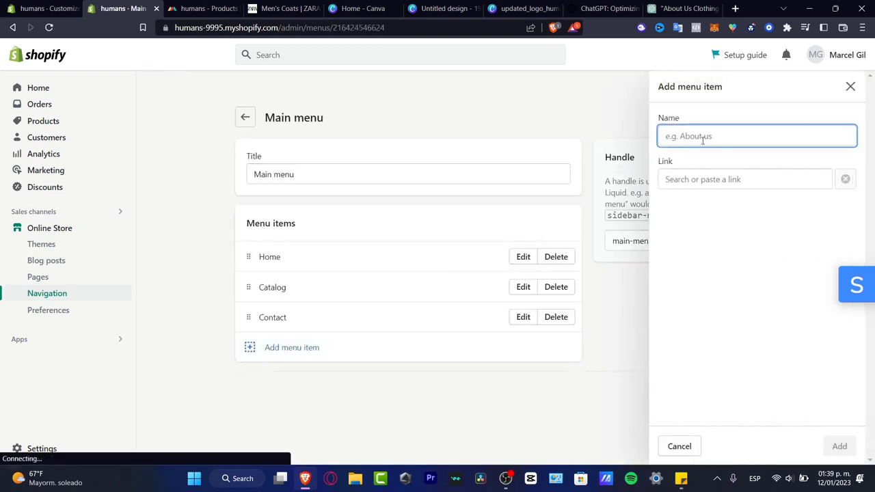
{"action": "type", "text": "Abou"}
{"action": "key", "text": "BackSpace"}
{"action": "key", "text": "BackSpace"}
{"action": "key", "text": "BackSpace"}
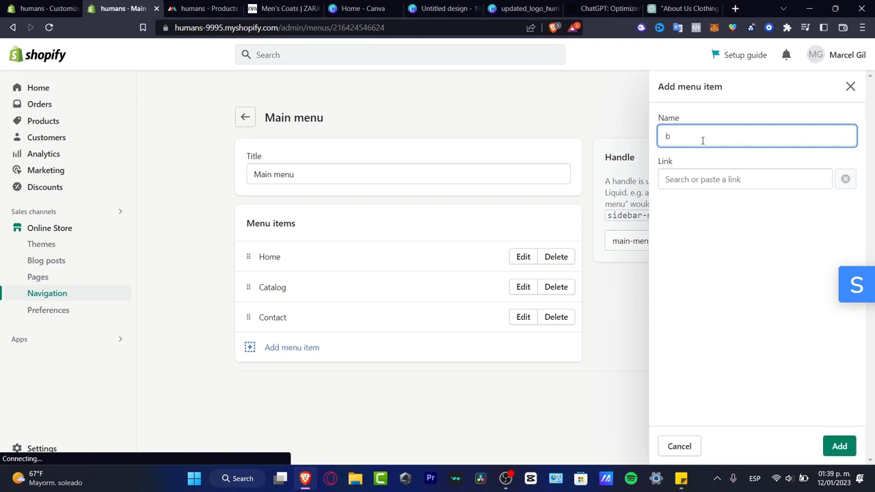
{"action": "type", "text": "bout Us"}
{"action": "left_click", "coordinate": [713, 178]}
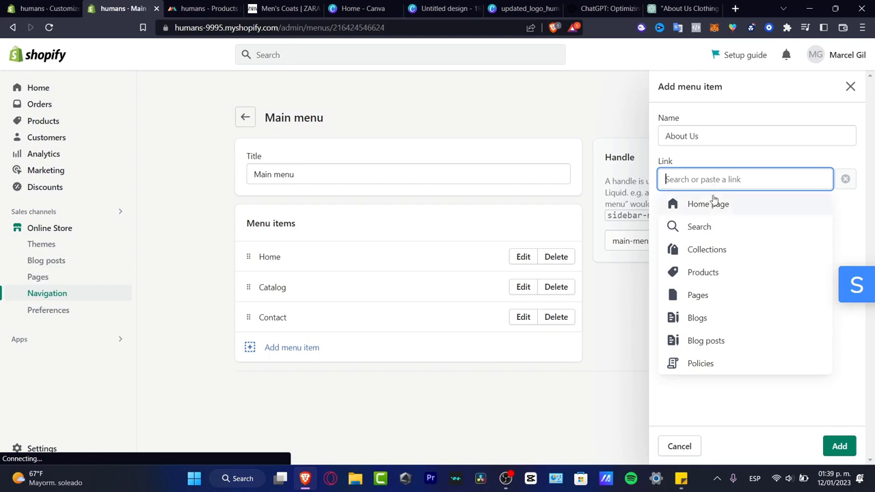
{"action": "left_click", "coordinate": [724, 301]}
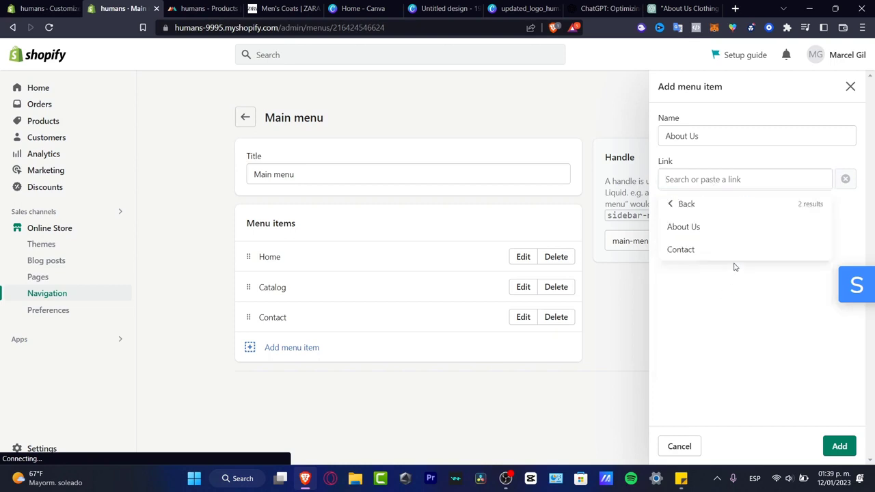
{"action": "left_click", "coordinate": [708, 230]}
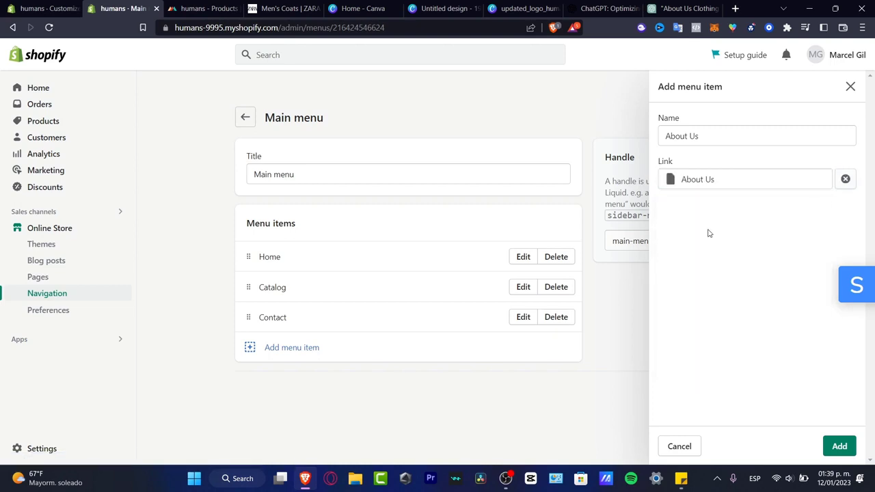
{"action": "left_click", "coordinate": [839, 446]}
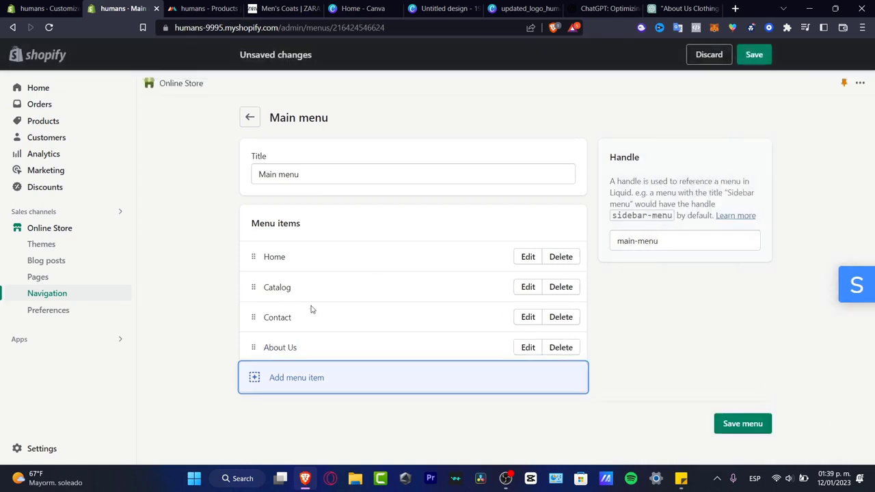
{"action": "left_click", "coordinate": [753, 55]}
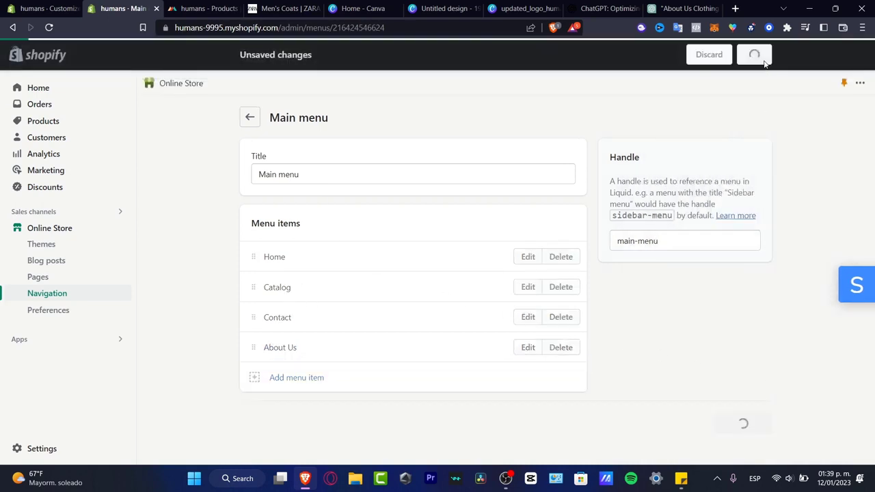
Return to the theme editor and reselect Main menu as the header's menu
{"action": "left_click", "coordinate": [44, 9]}
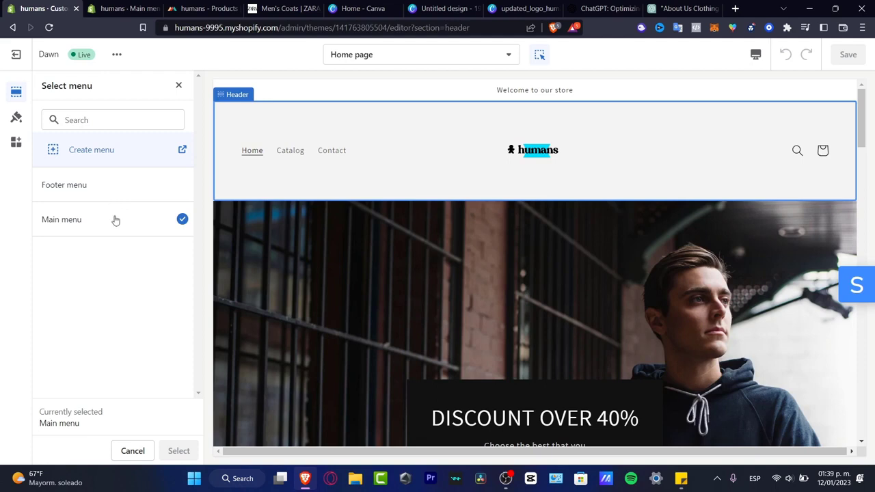
{"action": "left_click", "coordinate": [127, 120]}
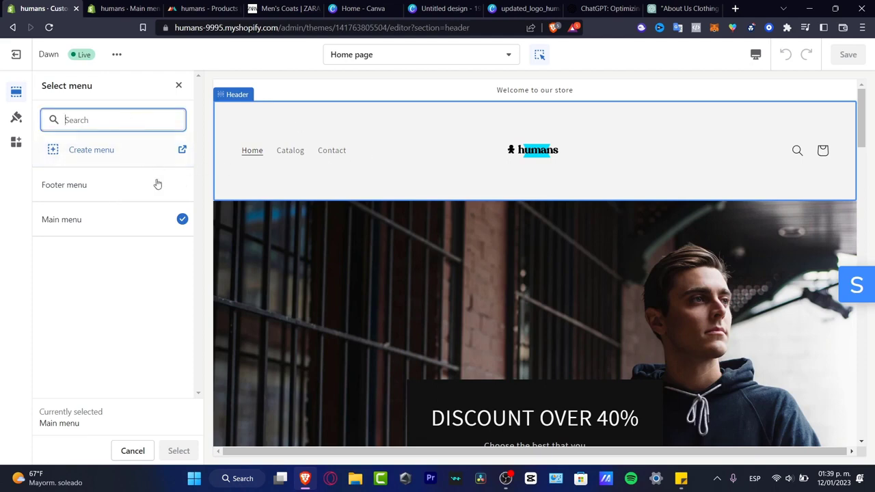
{"action": "left_click", "coordinate": [121, 219]}
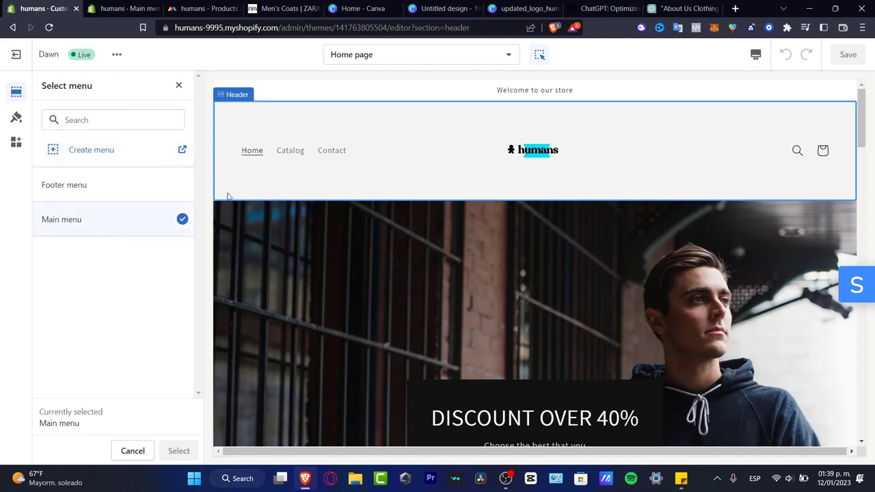
{"action": "left_click", "coordinate": [179, 86]}
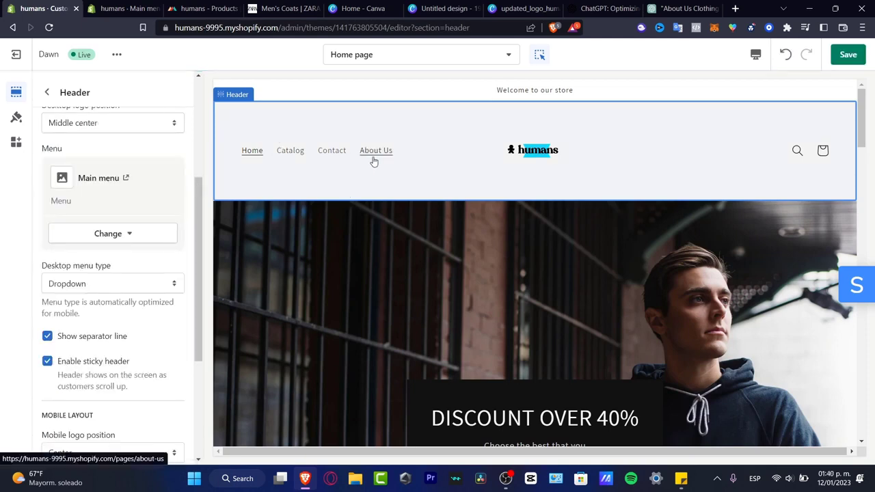
Open the About Us page in the theme preview and look over its text
{"action": "left_click", "coordinate": [376, 157]}
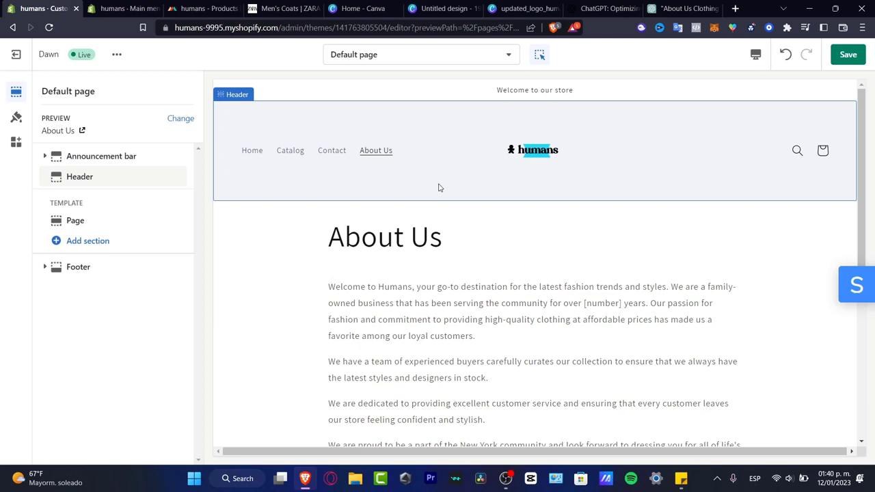
{"action": "left_click", "coordinate": [633, 278]}
{"action": "scroll", "coordinate": [646, 299], "scroll_direction": "down", "scroll_amount": 3}
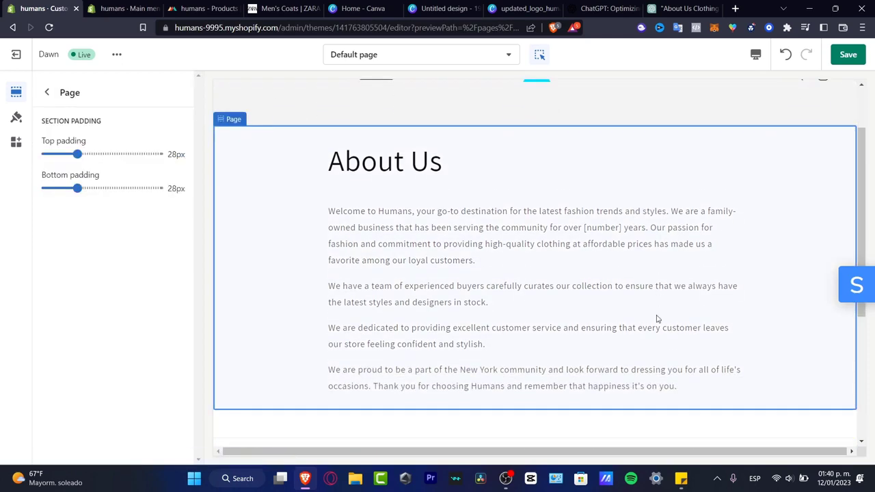
{"action": "scroll", "coordinate": [625, 279], "scroll_direction": "up", "scroll_amount": 5}
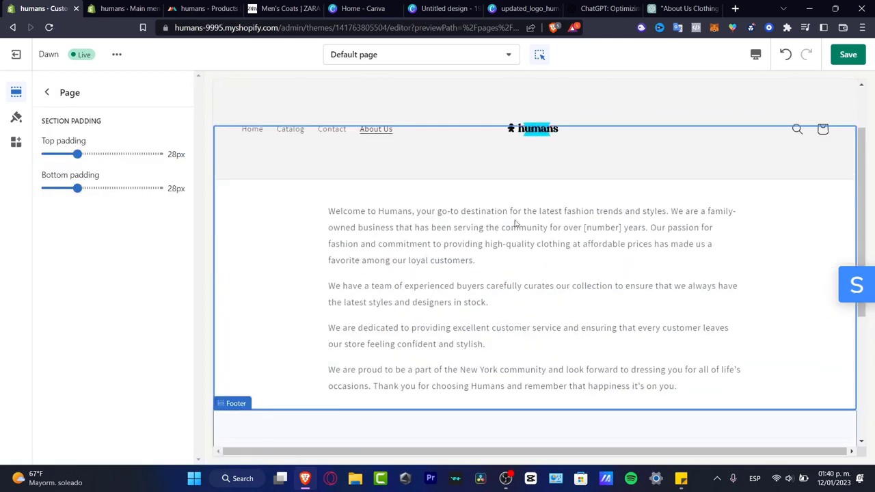
Add an Image banner section to the default page template and move it above the Page section
{"action": "left_click", "coordinate": [55, 94]}
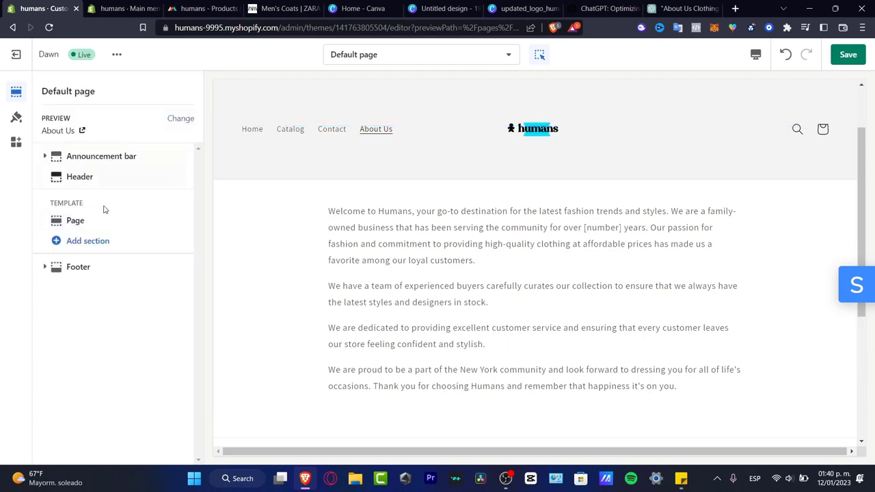
{"action": "left_click", "coordinate": [98, 241]}
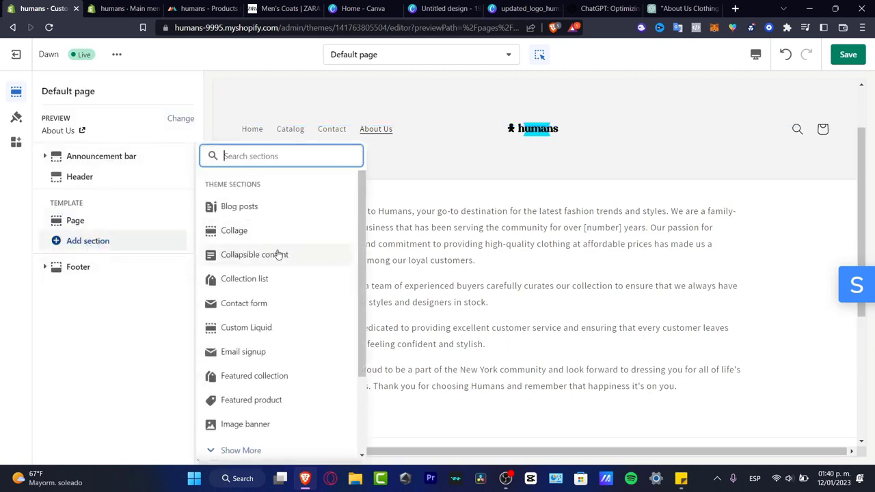
{"action": "scroll", "coordinate": [323, 281], "scroll_direction": "down", "scroll_amount": 3}
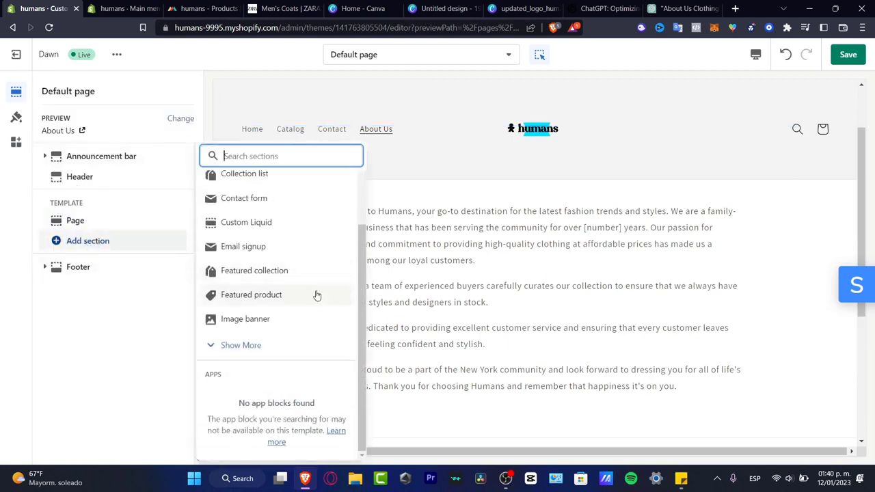
{"action": "left_click", "coordinate": [274, 322]}
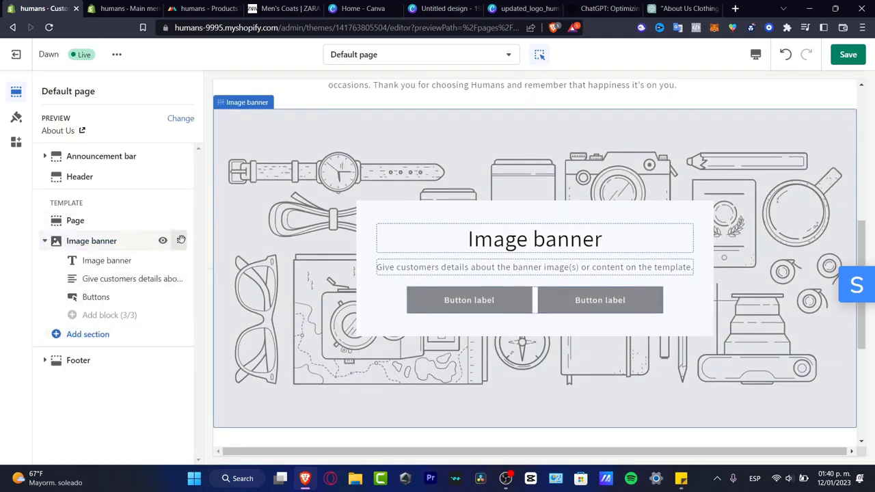
{"action": "left_click_drag", "start_coordinate": [178, 241], "coordinate": [179, 220]}
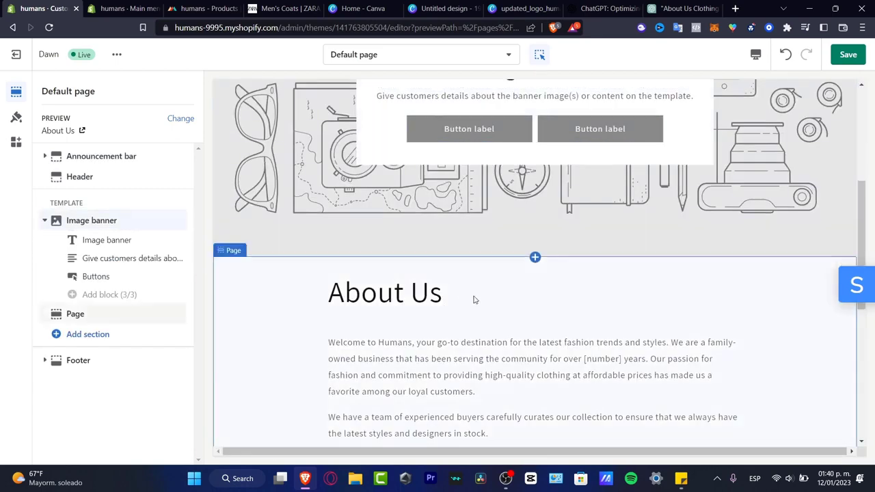
{"action": "left_click", "coordinate": [347, 255]}
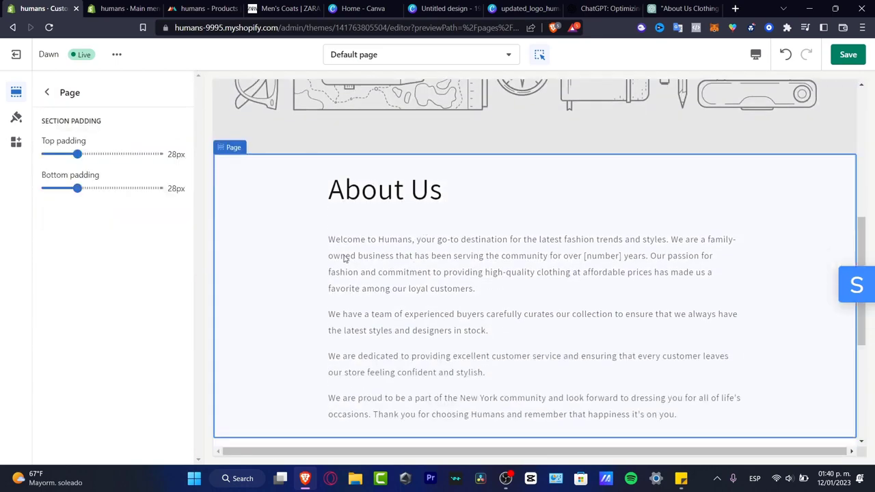
{"action": "scroll", "coordinate": [713, 224], "scroll_direction": "up", "scroll_amount": 6}
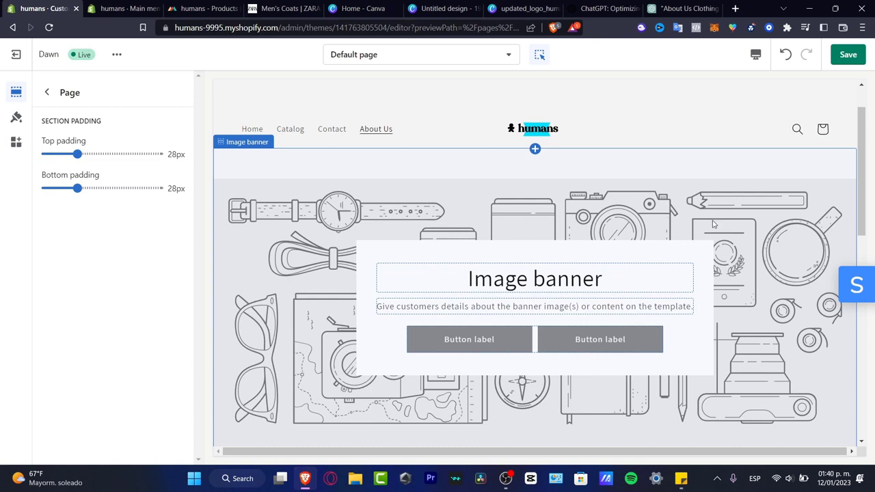
Change the new image banner's heading to "We Care"
{"action": "left_click", "coordinate": [713, 225]}
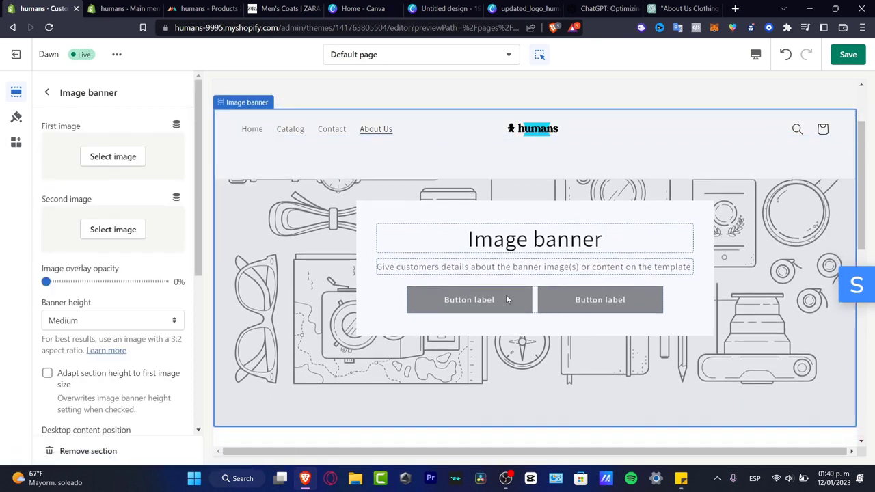
{"action": "left_click", "coordinate": [537, 239]}
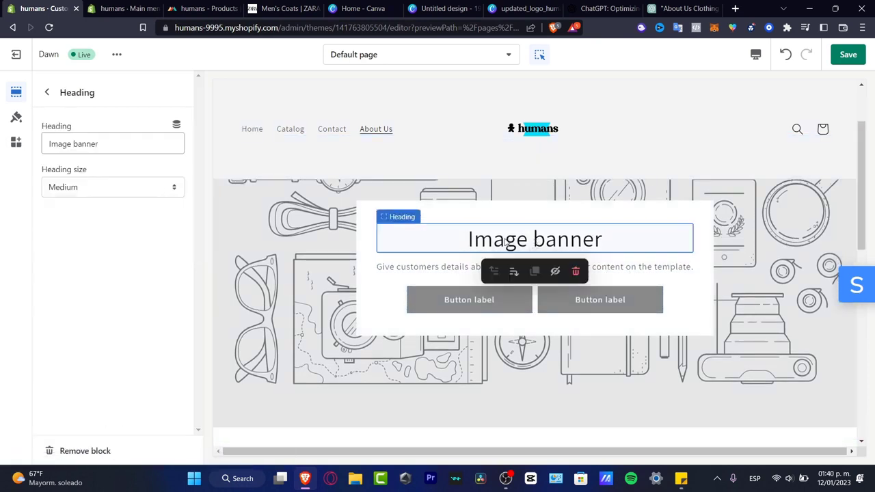
{"action": "triple_click", "coordinate": [139, 144]}
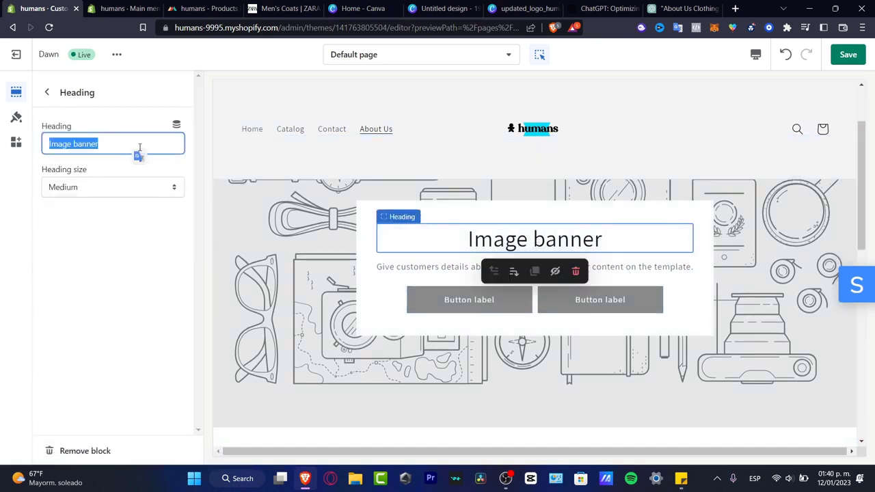
{"action": "type", "text": "WE"}
{"action": "key", "text": "BackSpace"}
{"action": "type", "text": "e "}
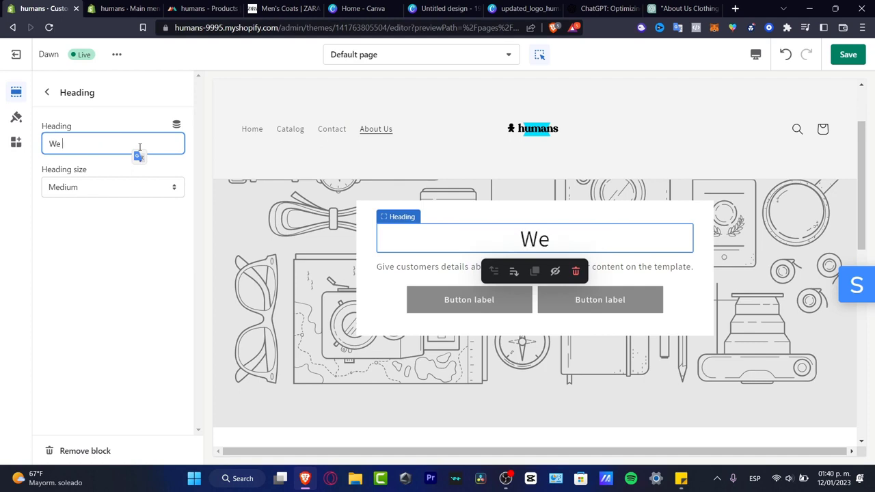
{"action": "type", "text": "Care"}
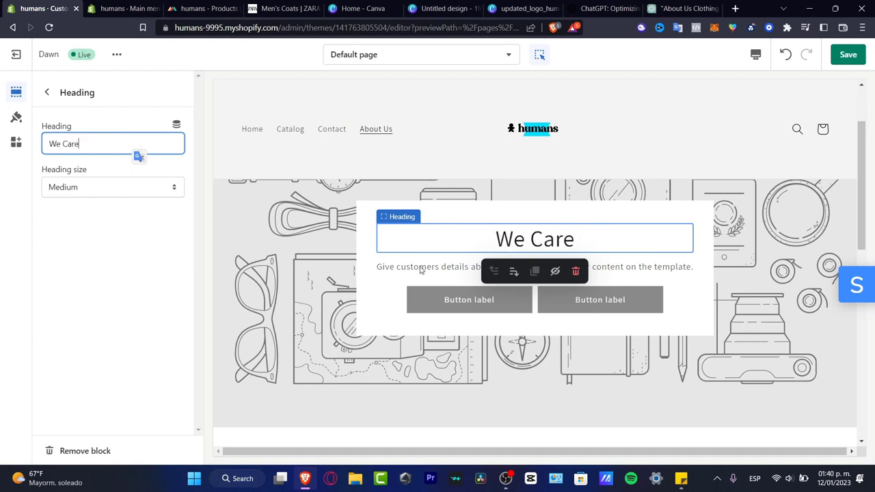
Copy the slogan "Happiness it's on you." from the store's Brand settings for the banner's text block
{"action": "left_click", "coordinate": [420, 268]}
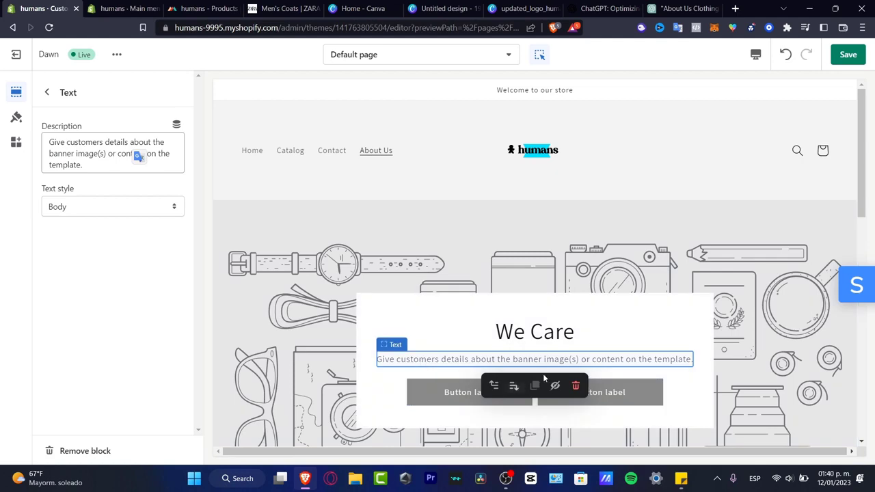
{"action": "left_click", "coordinate": [123, 8]}
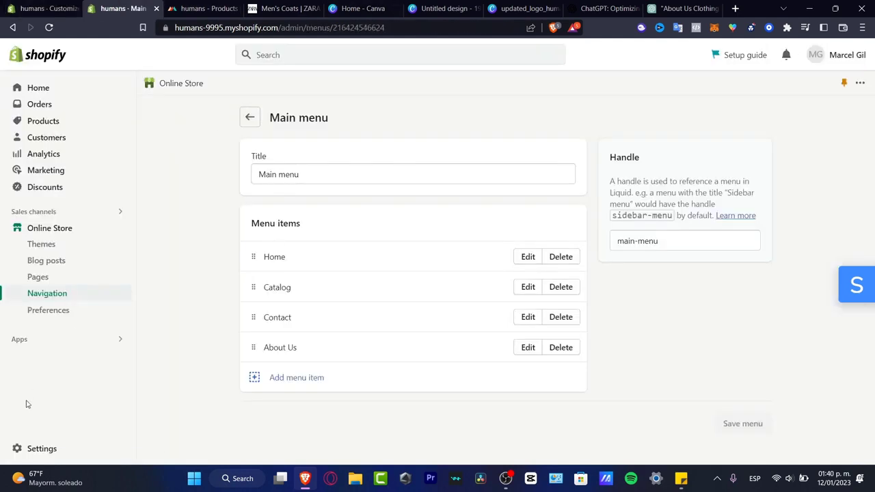
{"action": "left_click", "coordinate": [43, 448]}
{"action": "scroll", "coordinate": [194, 344], "scroll_direction": "down", "scroll_amount": 2}
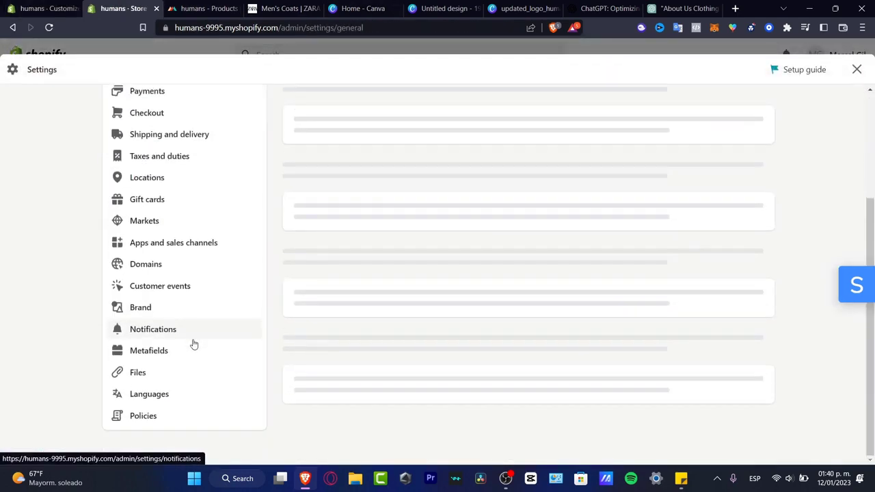
{"action": "scroll", "coordinate": [161, 147], "scroll_direction": "up", "scroll_amount": 2}
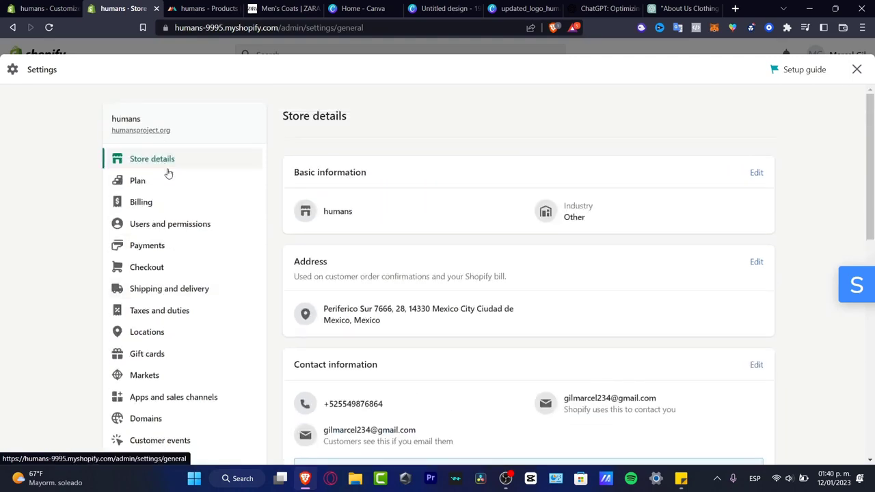
{"action": "scroll", "coordinate": [189, 273], "scroll_direction": "down", "scroll_amount": 5}
{"action": "left_click", "coordinate": [171, 289]}
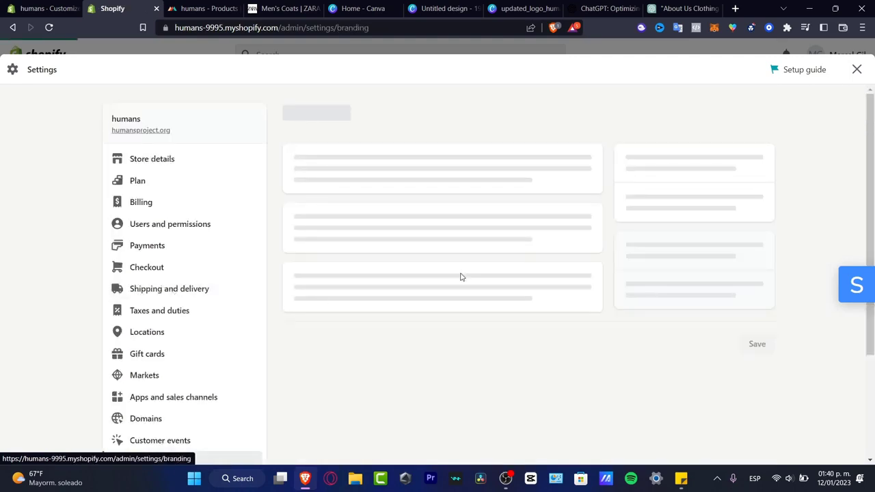
{"action": "scroll", "coordinate": [457, 276], "scroll_direction": "down", "scroll_amount": 10}
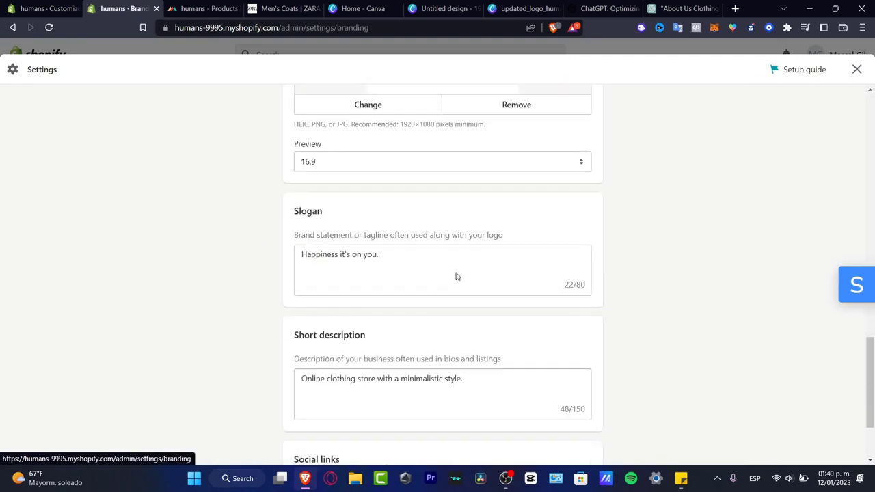
{"action": "left_click_drag", "start_coordinate": [393, 256], "coordinate": [296, 252]}
{"action": "key", "text": "ctrl+c"}
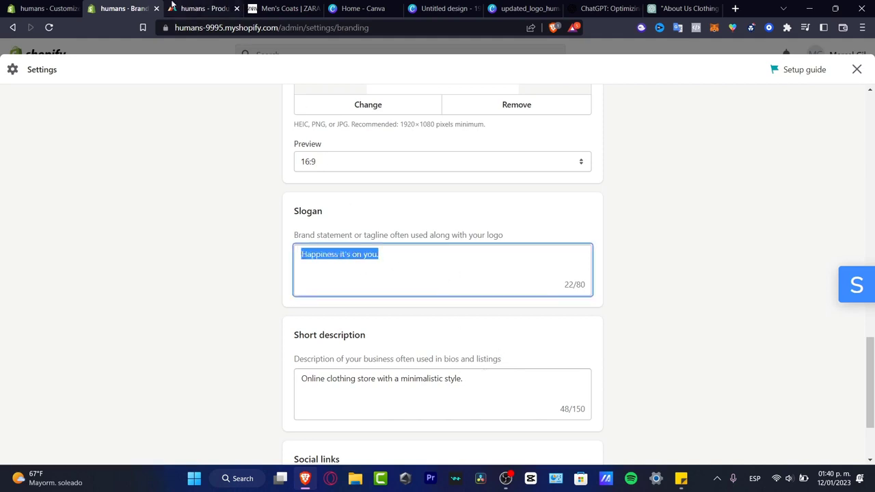
Replace the image banner's description in the theme editor with the copied slogan "Happiness it's on you."
{"action": "left_click", "coordinate": [38, 6]}
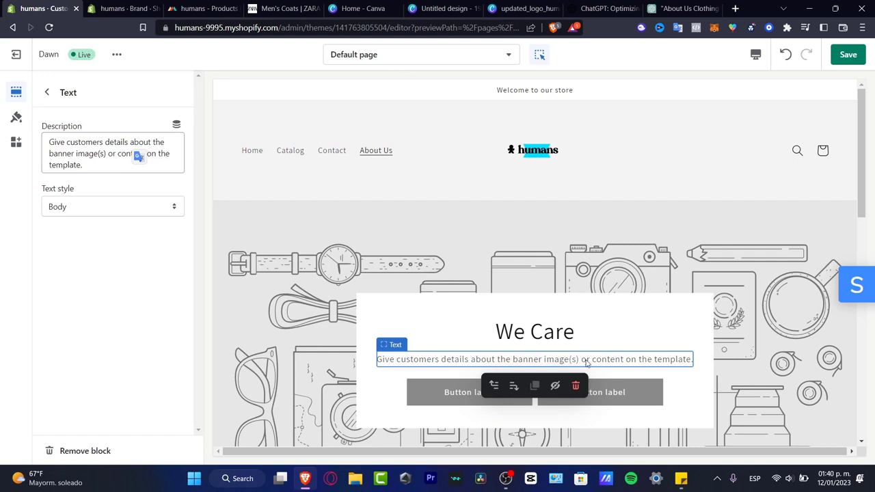
{"action": "left_click", "coordinate": [53, 144]}
{"action": "key", "text": "ctrl+a"}
{"action": "key", "text": "ctrl+v"}
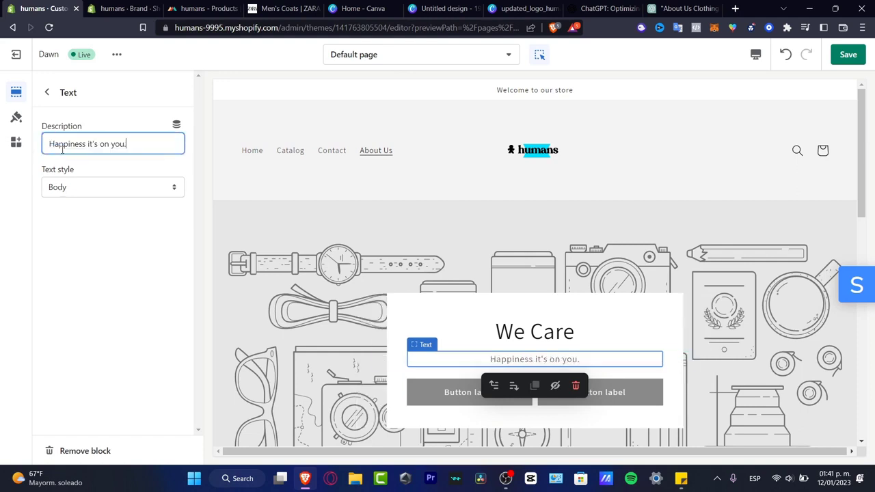
Set the image banner section's color scheme to Background 2
{"action": "scroll", "coordinate": [598, 310], "scroll_direction": "down", "scroll_amount": 3}
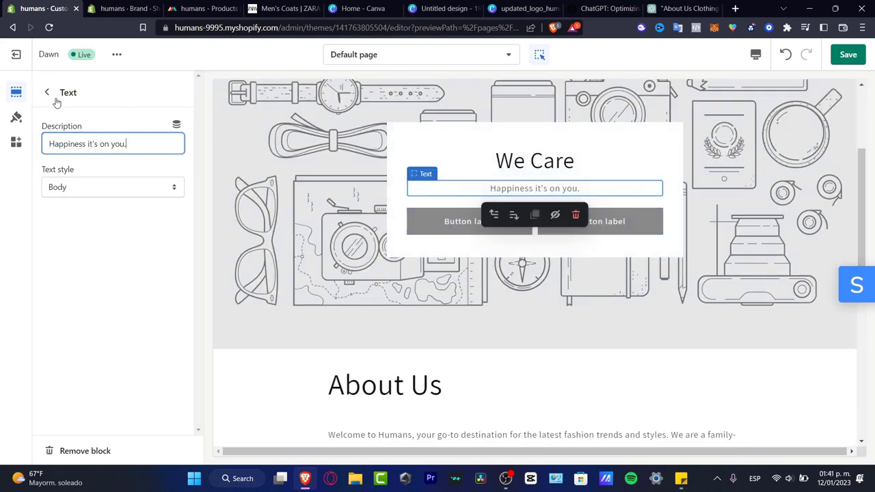
{"action": "left_click", "coordinate": [48, 95]}
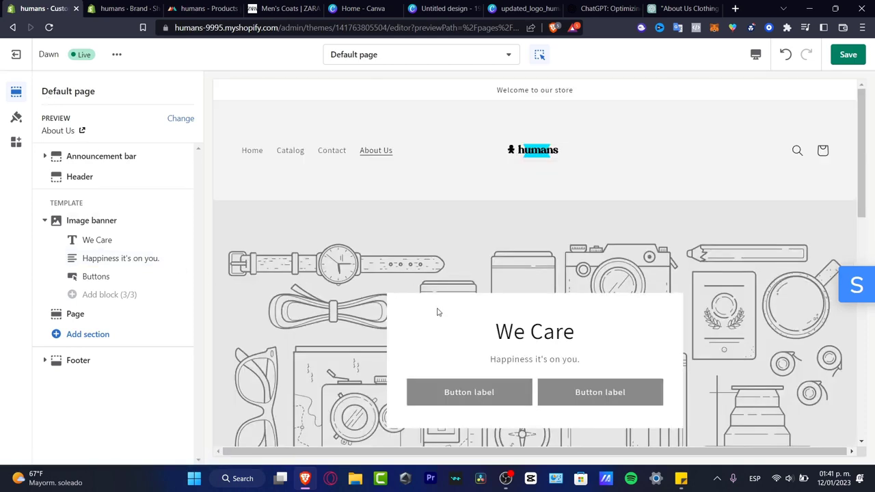
{"action": "left_click", "coordinate": [443, 315]}
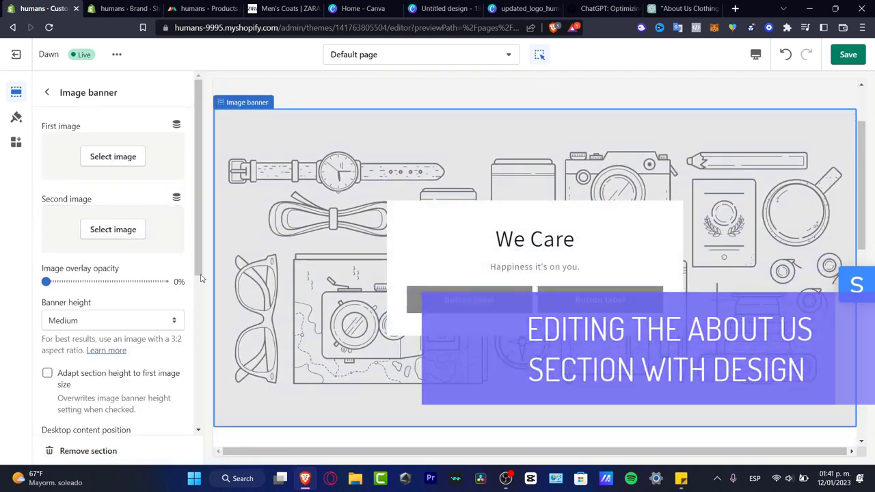
{"action": "scroll", "coordinate": [186, 307], "scroll_direction": "down", "scroll_amount": 3}
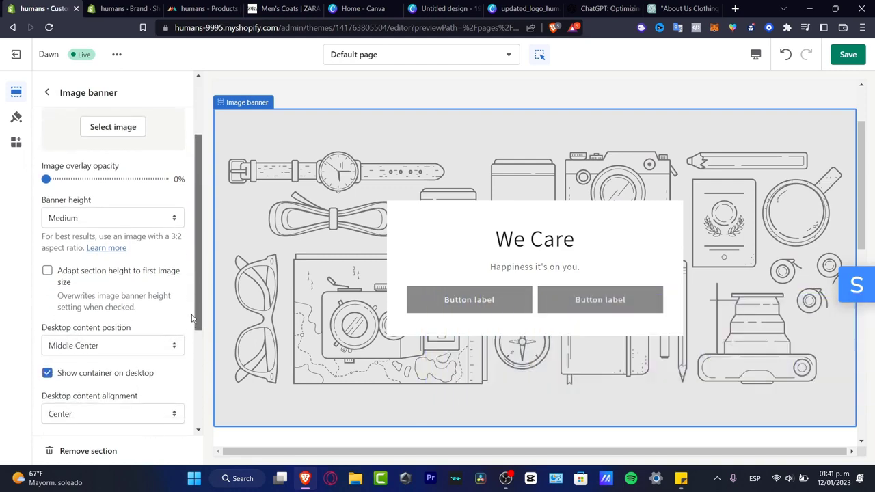
{"action": "scroll", "coordinate": [184, 341], "scroll_direction": "down", "scroll_amount": 3}
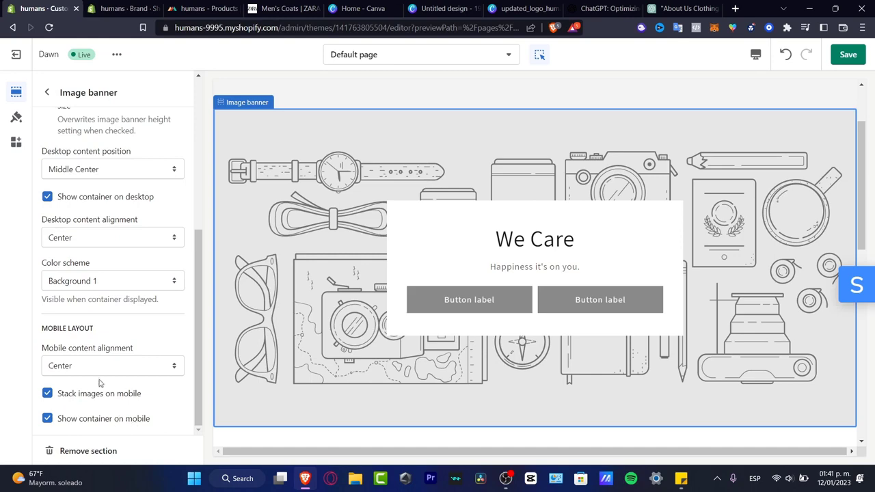
{"action": "left_click", "coordinate": [93, 280]}
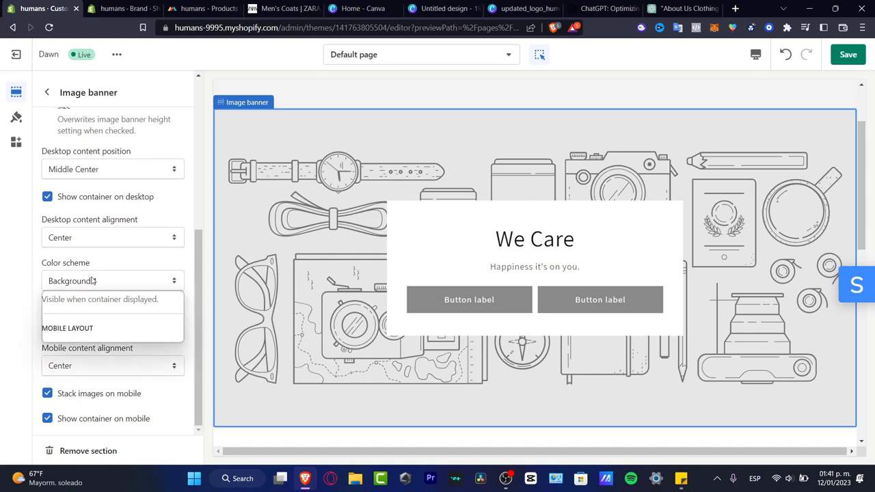
{"action": "left_click", "coordinate": [123, 306]}
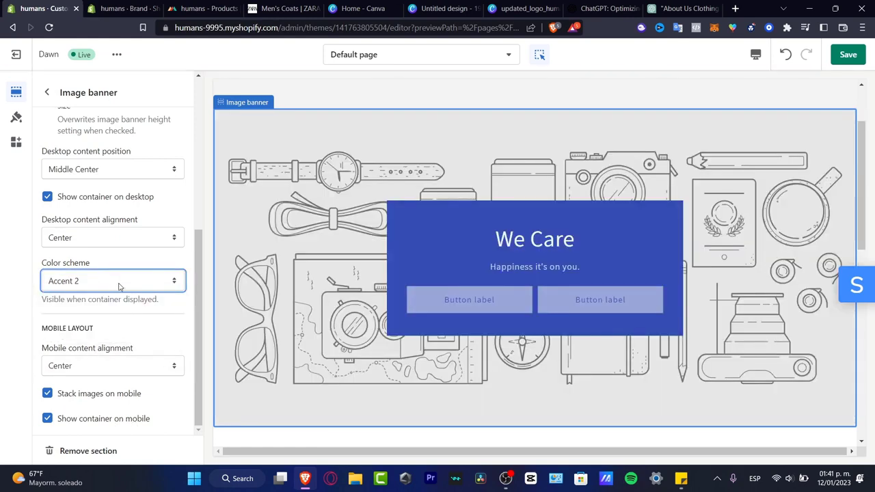
{"action": "left_click", "coordinate": [116, 282]}
{"action": "left_click", "coordinate": [111, 326]}
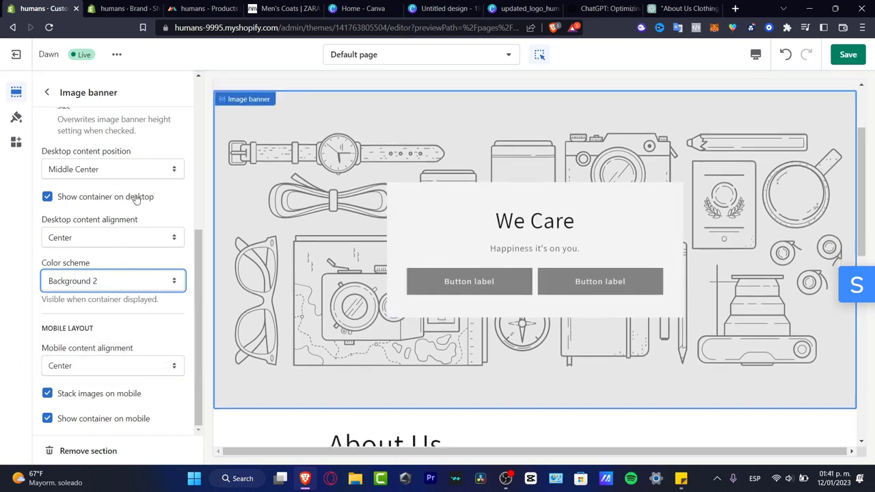
Search the free images for "hoodie" and set the varsity jacket photo as the image banner's first image
{"action": "scroll", "coordinate": [135, 198], "scroll_direction": "up", "scroll_amount": 3}
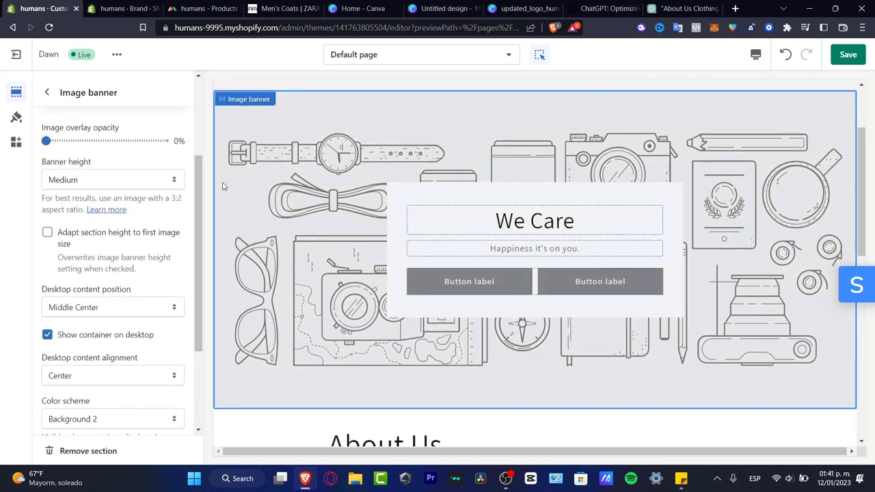
{"action": "scroll", "coordinate": [135, 197], "scroll_direction": "up", "scroll_amount": 2}
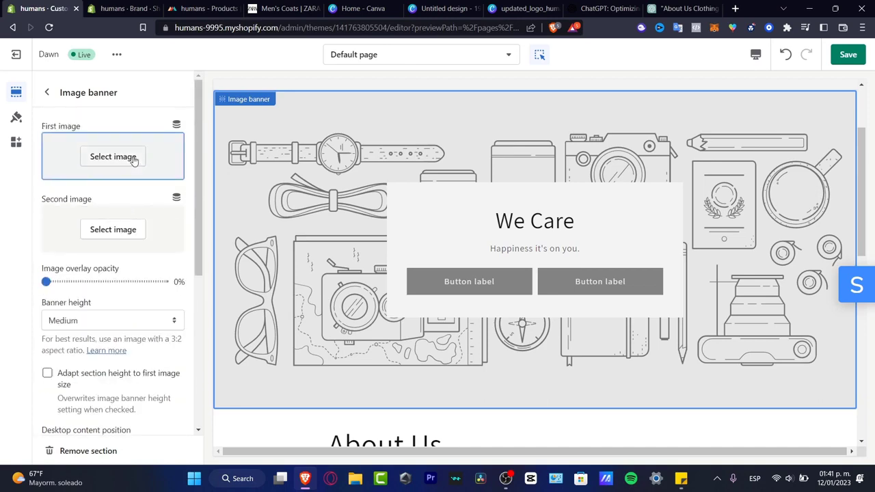
{"action": "left_click", "coordinate": [134, 158]}
{"action": "left_click", "coordinate": [144, 192]}
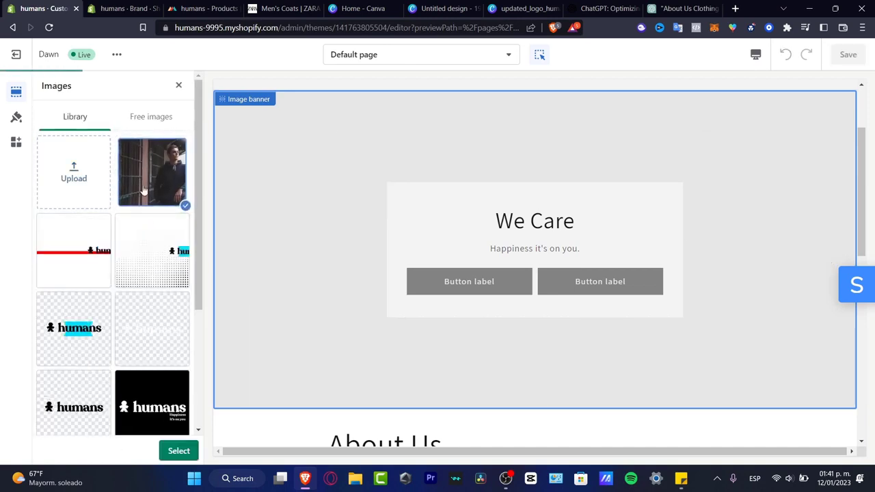
{"action": "left_click", "coordinate": [106, 173]}
{"action": "left_click", "coordinate": [399, 254]}
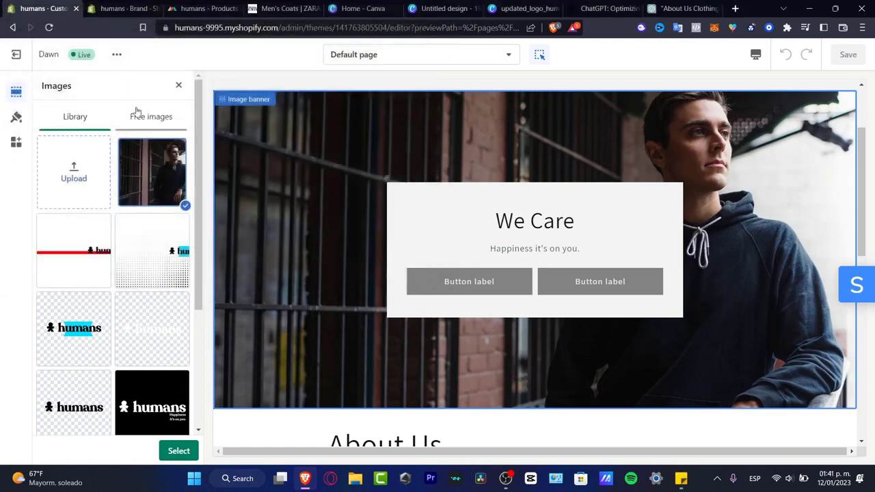
{"action": "left_click", "coordinate": [138, 115]}
{"action": "left_click", "coordinate": [120, 150]}
{"action": "type", "text": "hoodie"}
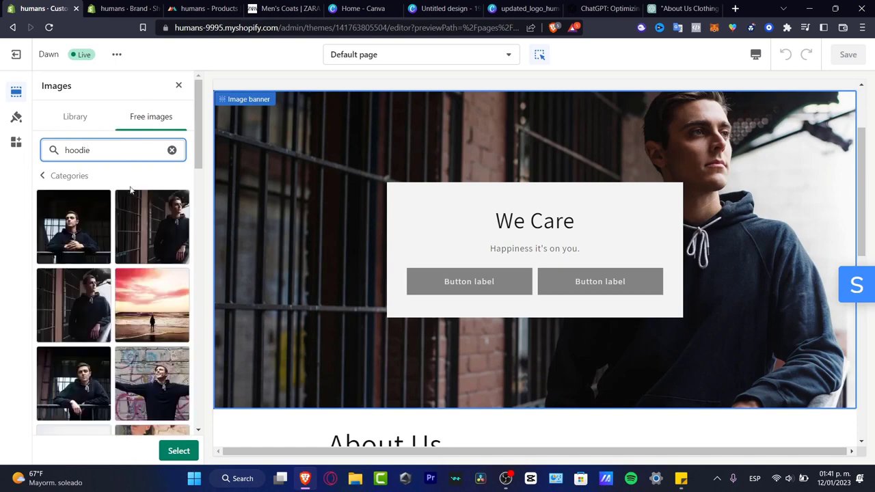
{"action": "scroll", "coordinate": [152, 254], "scroll_direction": "down", "scroll_amount": 3}
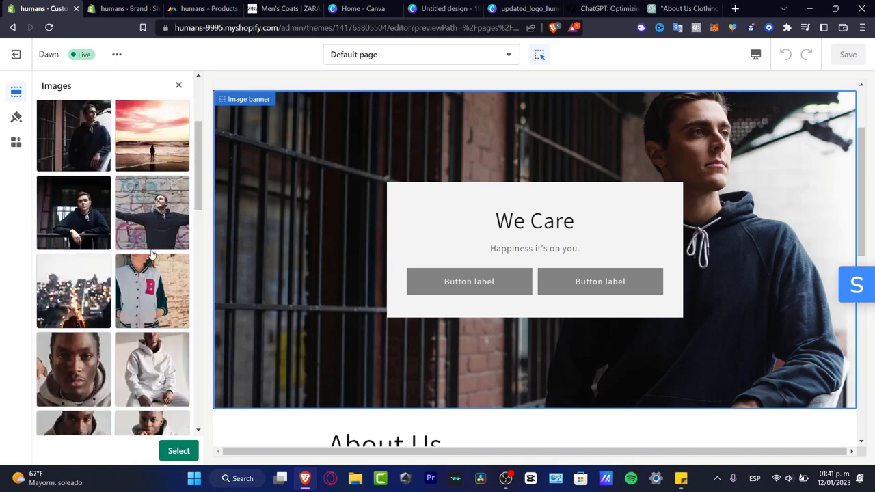
{"action": "left_click", "coordinate": [173, 287]}
{"action": "left_click", "coordinate": [183, 453]}
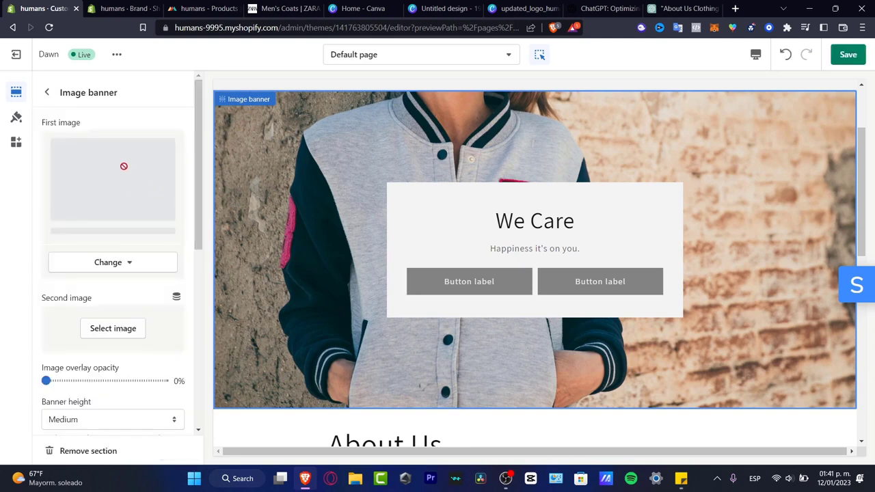
Set the free "hoodie" photo of the seated man in a beige hoodie as the banner's second image
{"action": "left_click", "coordinate": [113, 329]}
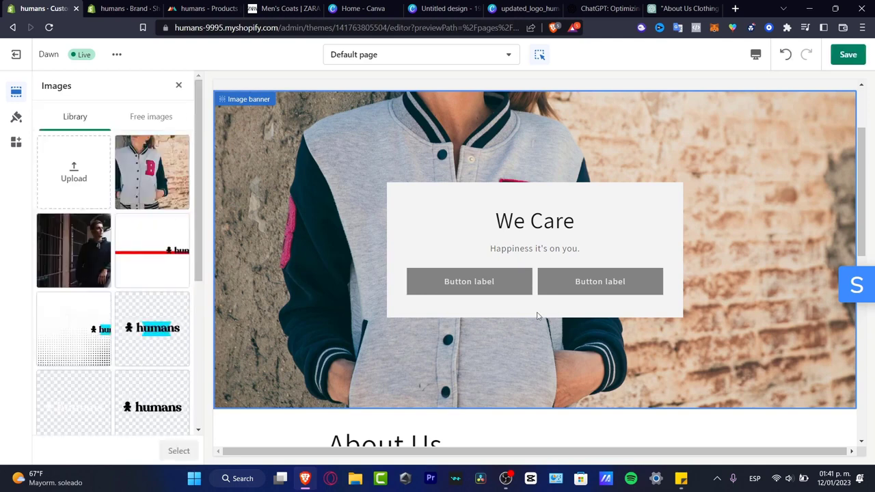
{"action": "left_click", "coordinate": [145, 117]}
{"action": "left_click", "coordinate": [138, 150]}
{"action": "type", "text": "hoodie"}
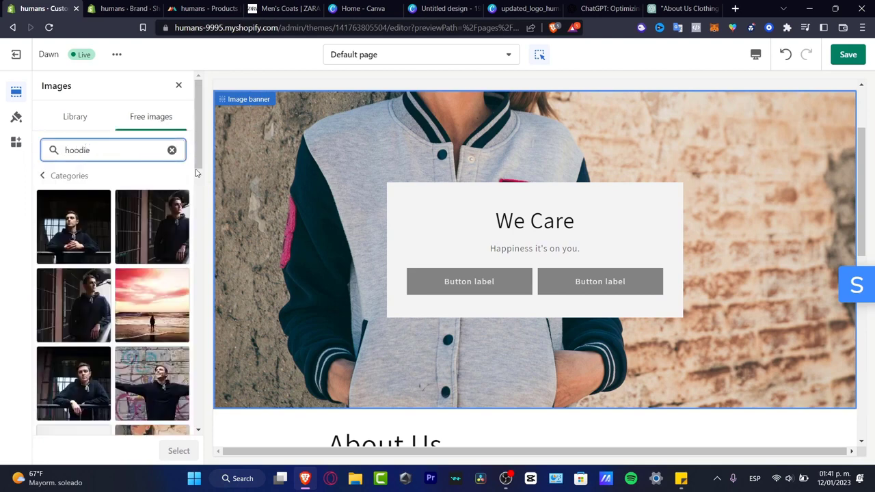
{"action": "scroll", "coordinate": [166, 239], "scroll_direction": "down", "scroll_amount": 3}
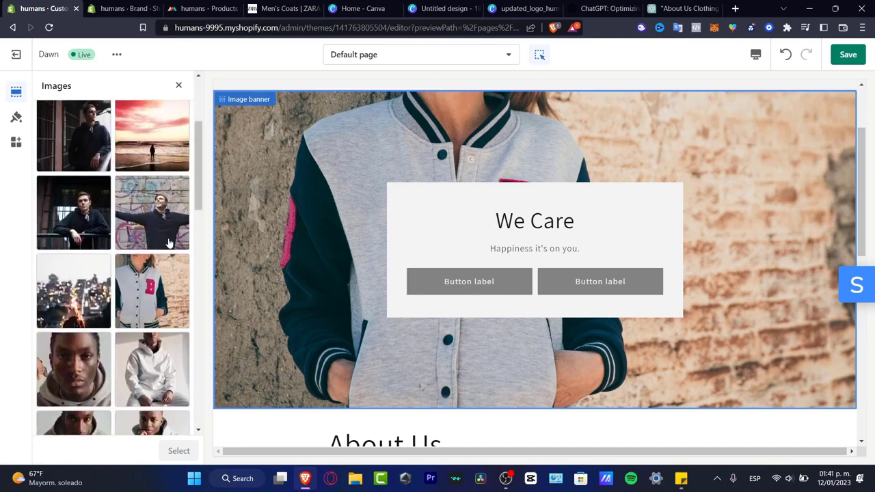
{"action": "scroll", "coordinate": [169, 242], "scroll_direction": "down", "scroll_amount": 3}
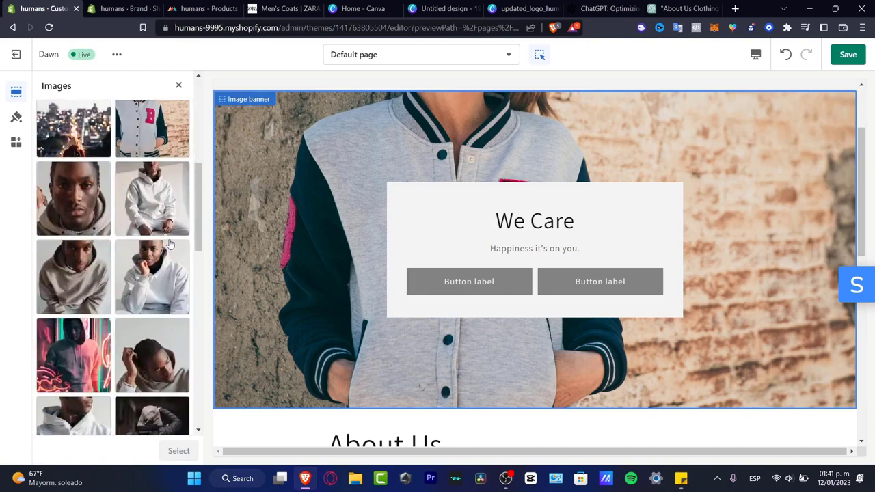
{"action": "left_click", "coordinate": [81, 279]}
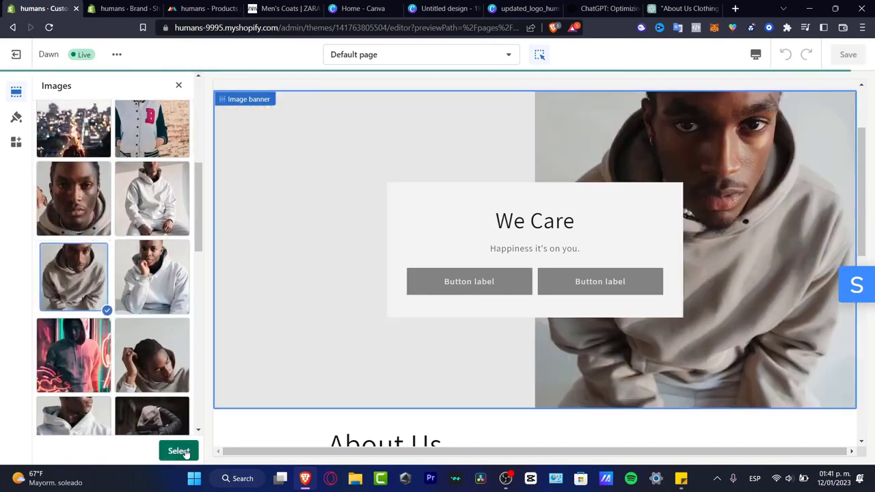
{"action": "left_click", "coordinate": [180, 451]}
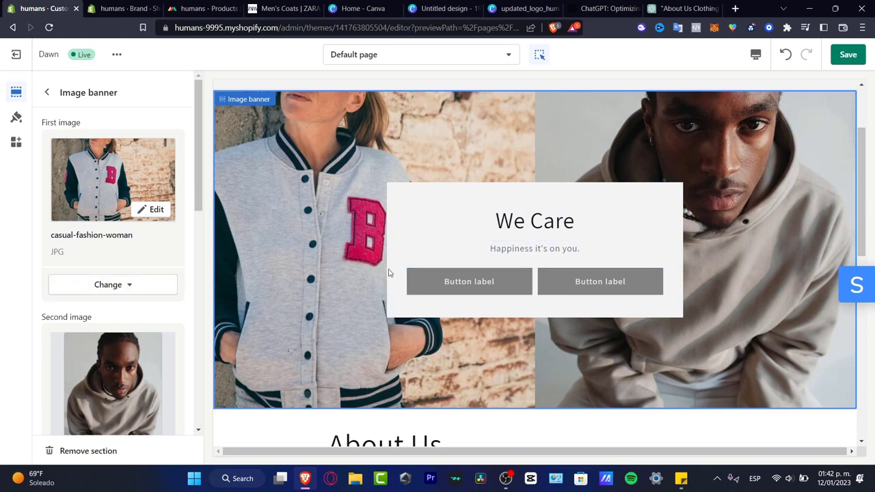
Remove the Buttons block from the image banner and save the page template
{"action": "left_click", "coordinate": [534, 282]}
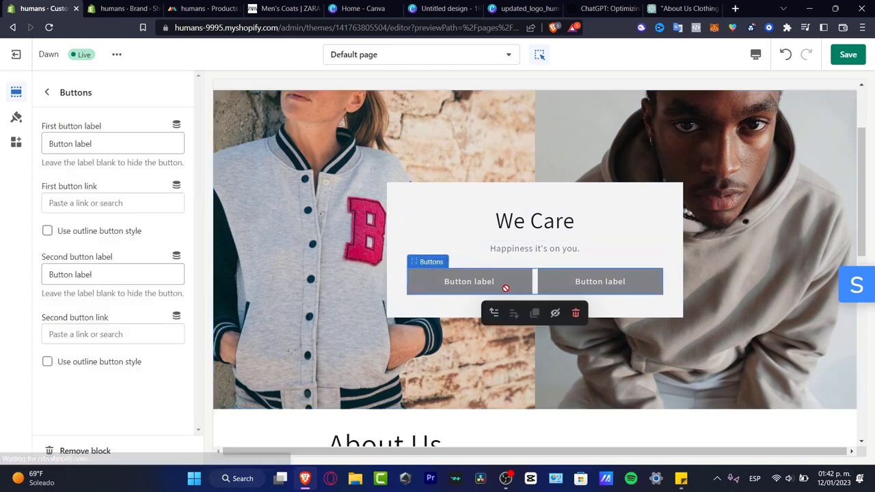
{"action": "left_click", "coordinate": [580, 319]}
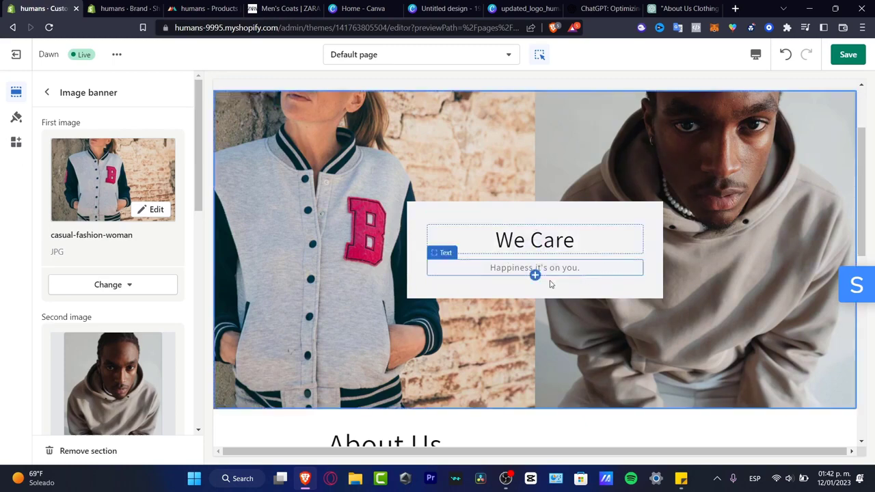
{"action": "scroll", "coordinate": [634, 331], "scroll_direction": "down", "scroll_amount": 5}
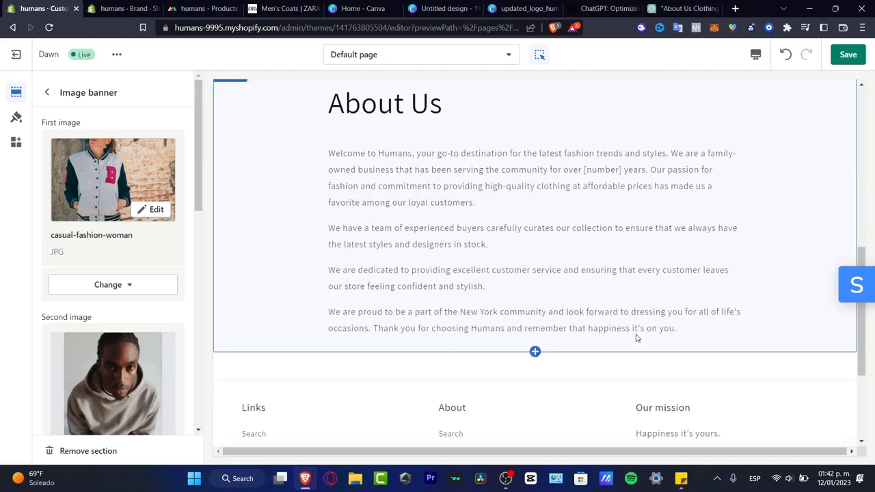
{"action": "scroll", "coordinate": [635, 337], "scroll_direction": "down", "scroll_amount": 3}
{"action": "scroll", "coordinate": [636, 338], "scroll_direction": "up", "scroll_amount": 12}
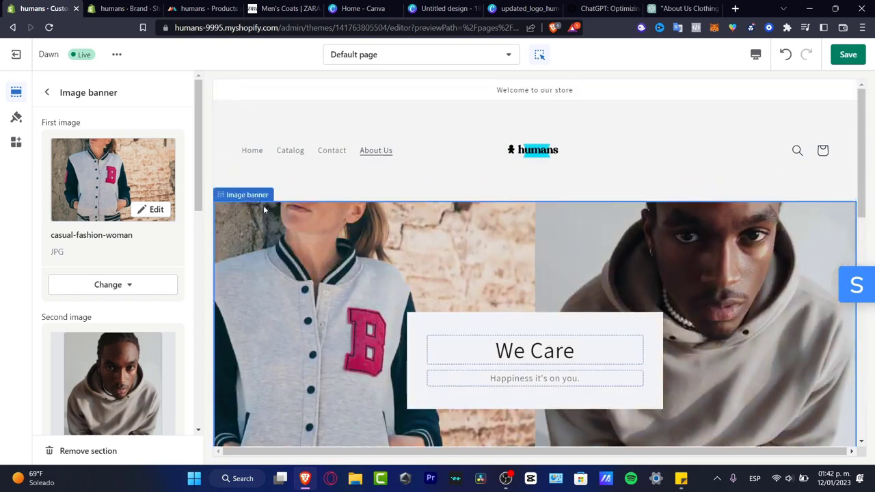
{"action": "left_click", "coordinate": [847, 55]}
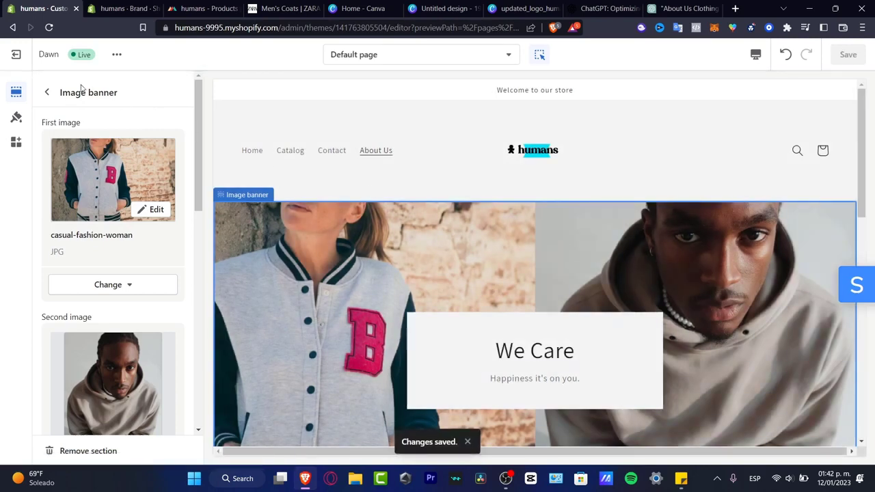
Move the Page section above the Image banner section in the template and save the change
{"action": "left_click", "coordinate": [47, 91]}
{"action": "scroll", "coordinate": [566, 298], "scroll_direction": "down", "scroll_amount": 3}
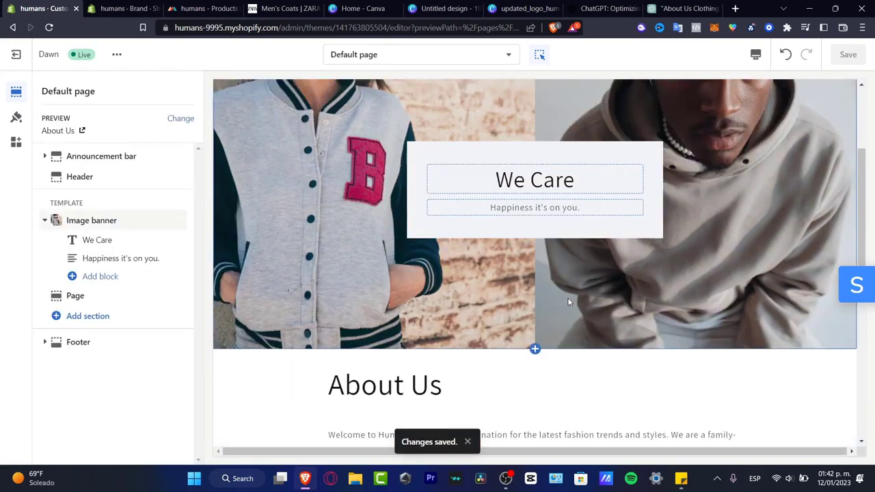
{"action": "scroll", "coordinate": [567, 299], "scroll_direction": "up", "scroll_amount": 3}
{"action": "scroll", "coordinate": [568, 301], "scroll_direction": "down", "scroll_amount": 3}
{"action": "mouse_move", "coordinate": [152, 301]}
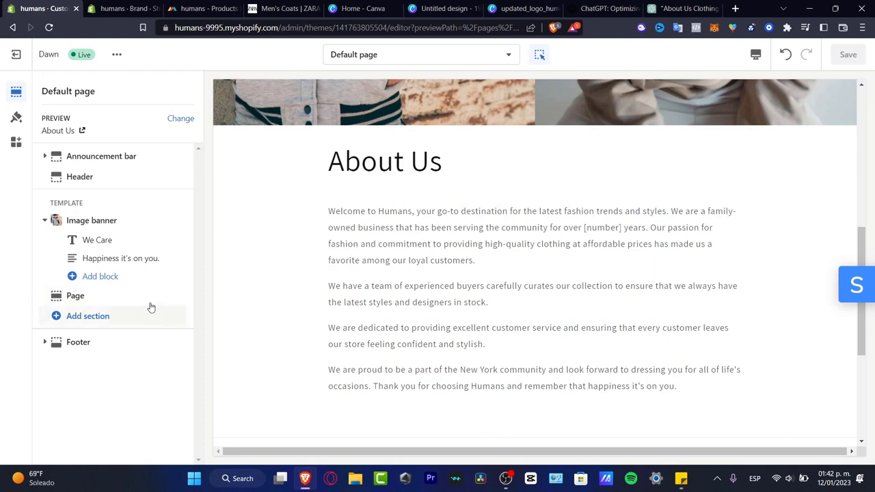
{"action": "left_click_drag", "start_coordinate": [183, 295], "coordinate": [169, 229]}
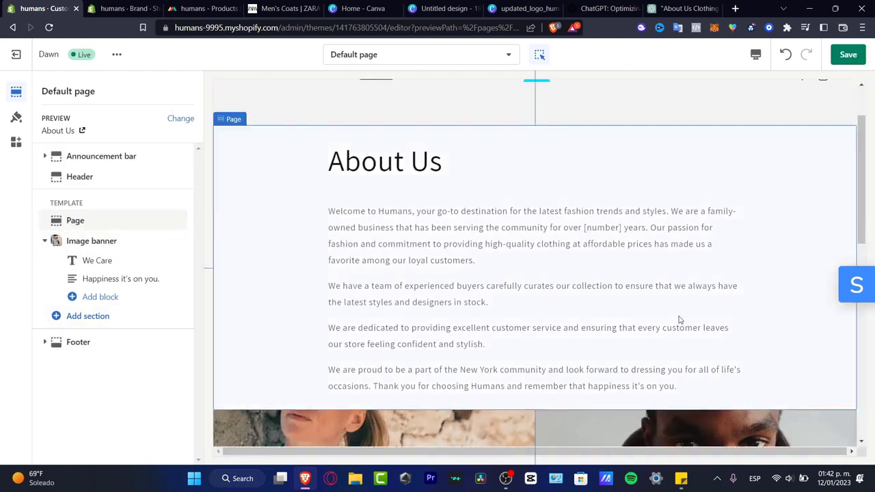
{"action": "scroll", "coordinate": [746, 207], "scroll_direction": "down", "scroll_amount": 9}
{"action": "scroll", "coordinate": [746, 214], "scroll_direction": "up", "scroll_amount": 10}
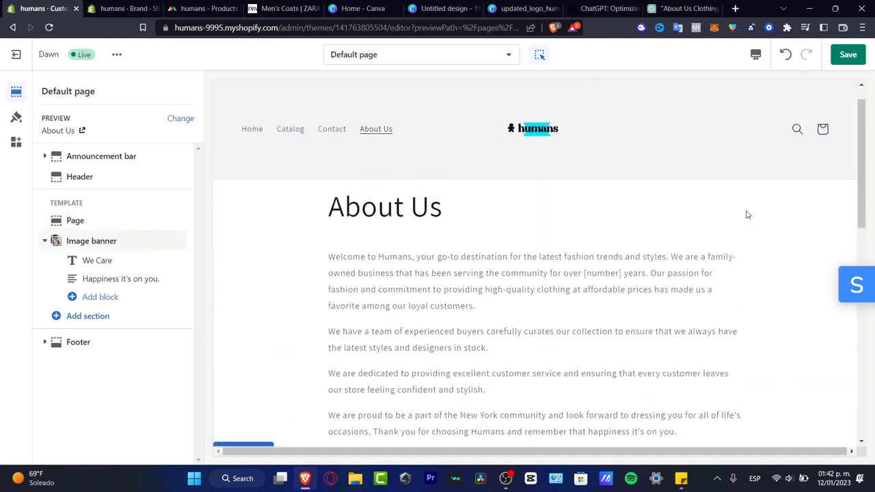
{"action": "left_click", "coordinate": [845, 58]}
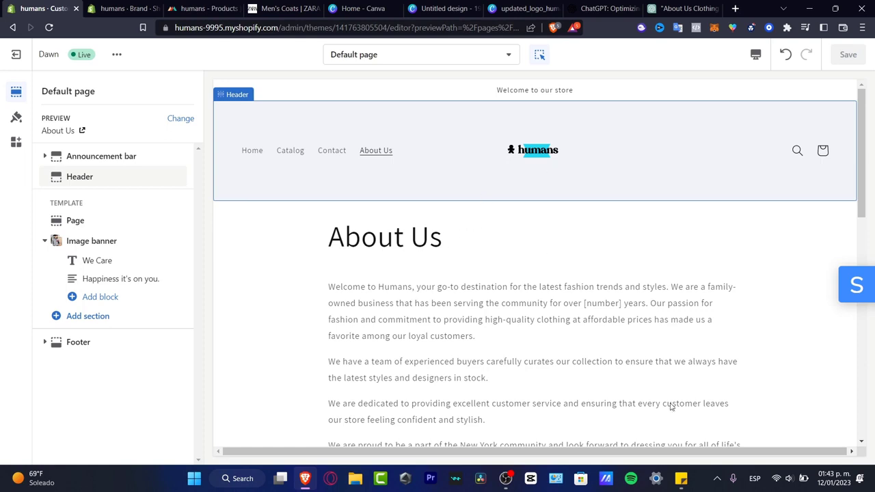
Strike through CHAT GPT and ABOUT US in the DESIGNING WEBSITE sticky note, then return to the theme editor
{"action": "left_click", "coordinate": [681, 478]}
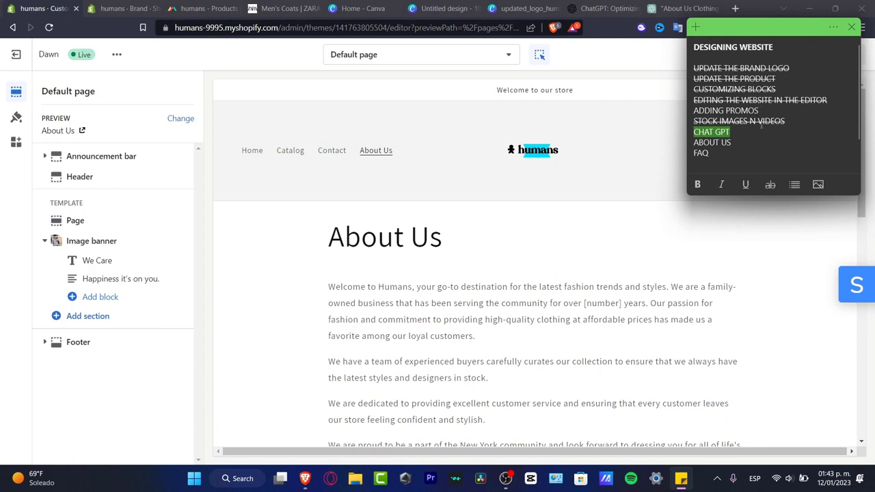
{"action": "left_click", "coordinate": [731, 132]}
{"action": "left_click_drag", "start_coordinate": [740, 140], "coordinate": [695, 153]}
{"action": "left_click", "coordinate": [770, 183]}
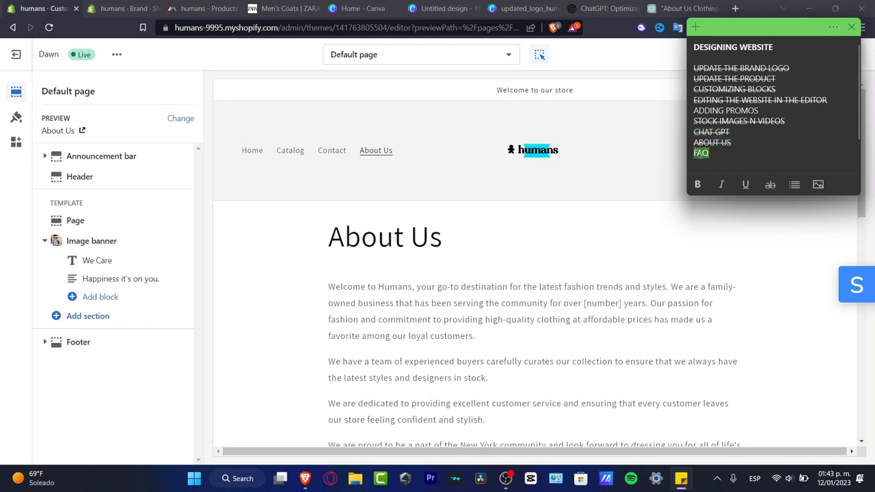
{"action": "left_click", "coordinate": [770, 183]}
{"action": "left_click", "coordinate": [645, 230]}
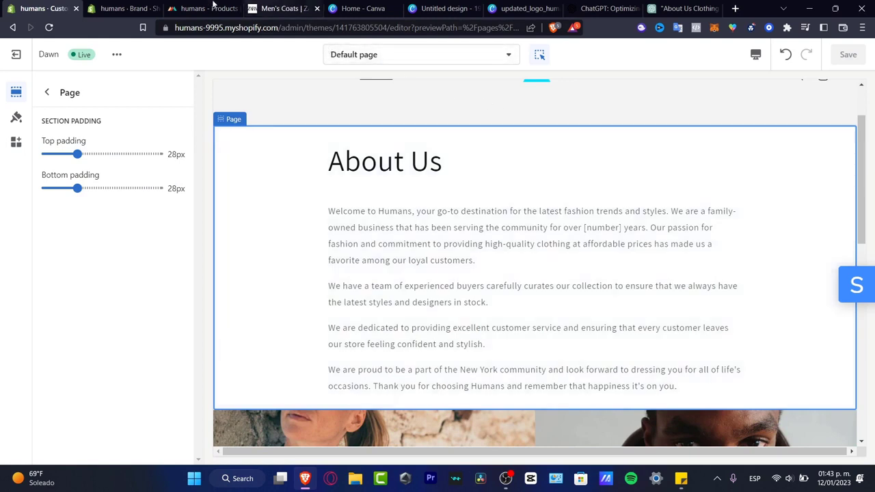
Leave the brand settings in the Shopify admin and start a new online store page titled "FAQ's"
{"action": "left_click", "coordinate": [123, 9]}
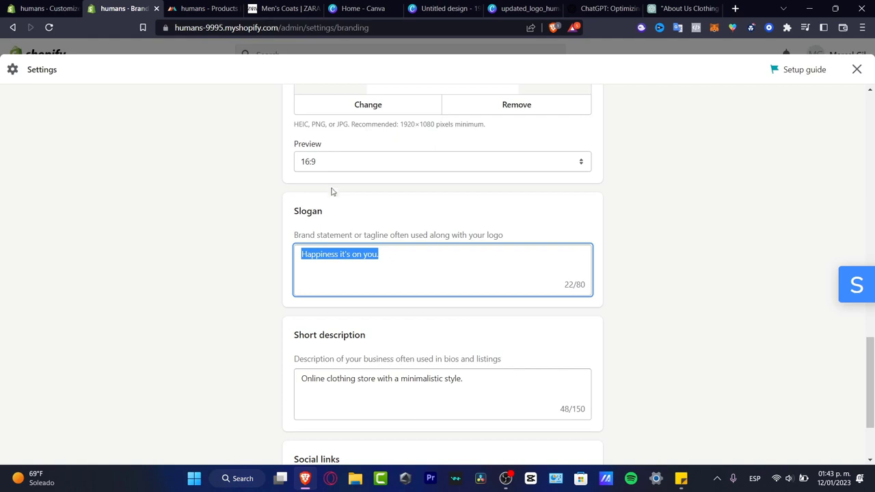
{"action": "left_click", "coordinate": [857, 70]}
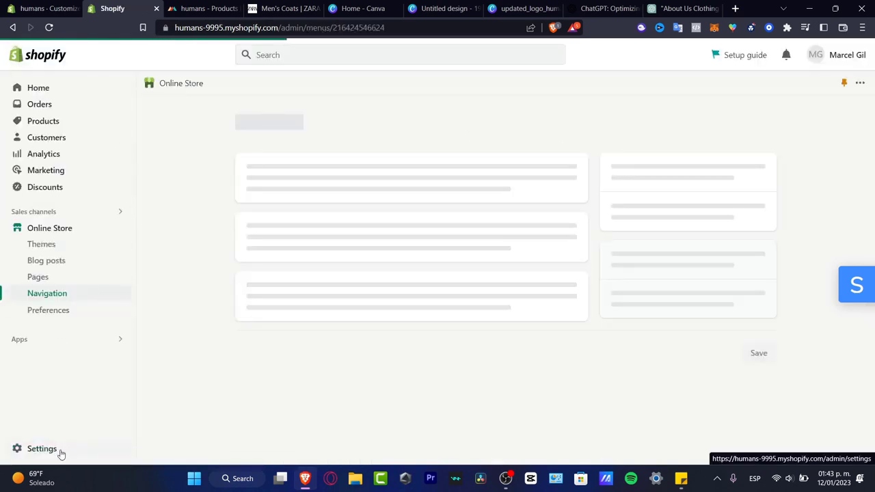
{"action": "left_click", "coordinate": [60, 279]}
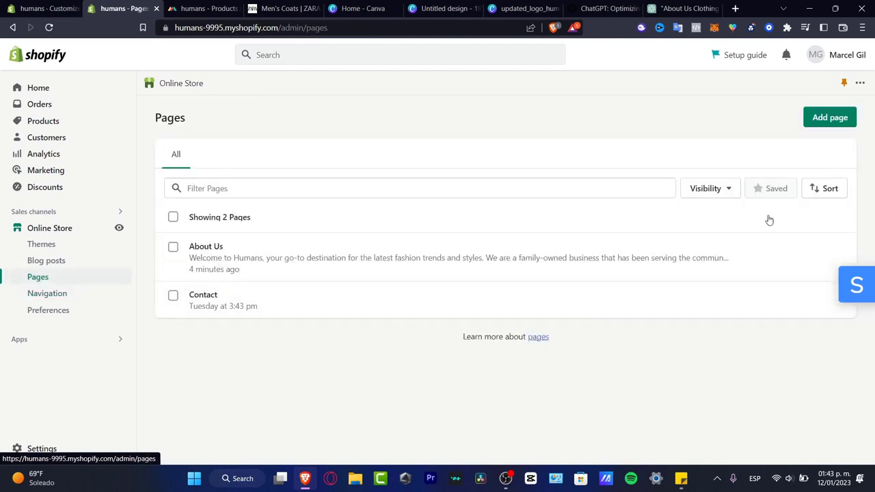
{"action": "left_click", "coordinate": [829, 117]}
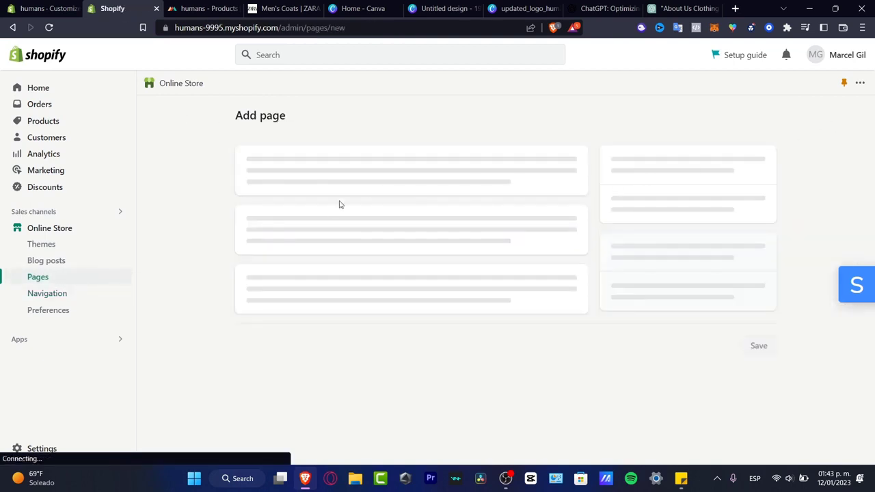
{"action": "left_click", "coordinate": [380, 176]}
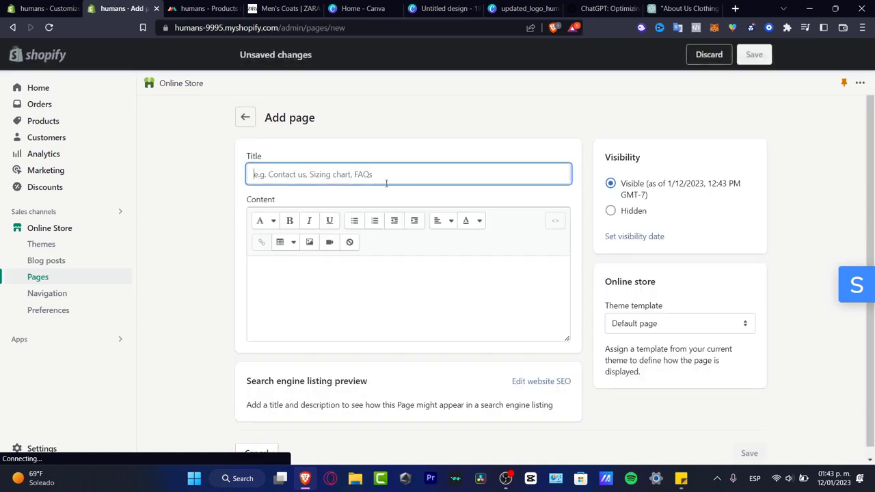
{"action": "type", "text": "FAQ"}
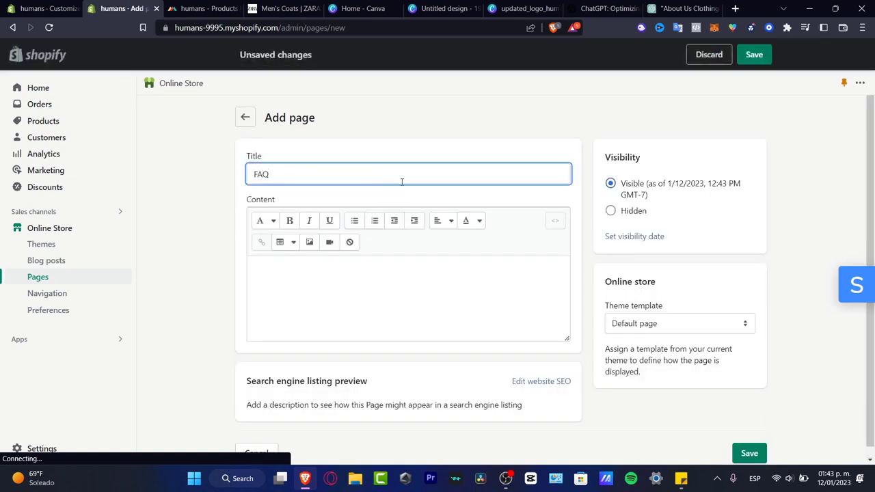
{"action": "type", "text": "'s"}
{"action": "left_click", "coordinate": [445, 267]}
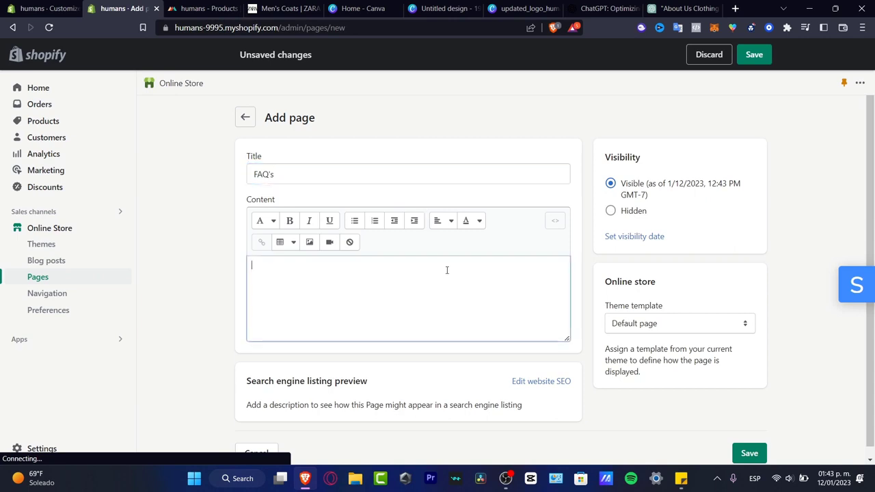
Switch to ChatGPT and copy the earlier prompt "help me to create an about us section content for my clothing store" into a new message
{"action": "left_click", "coordinate": [676, 8]}
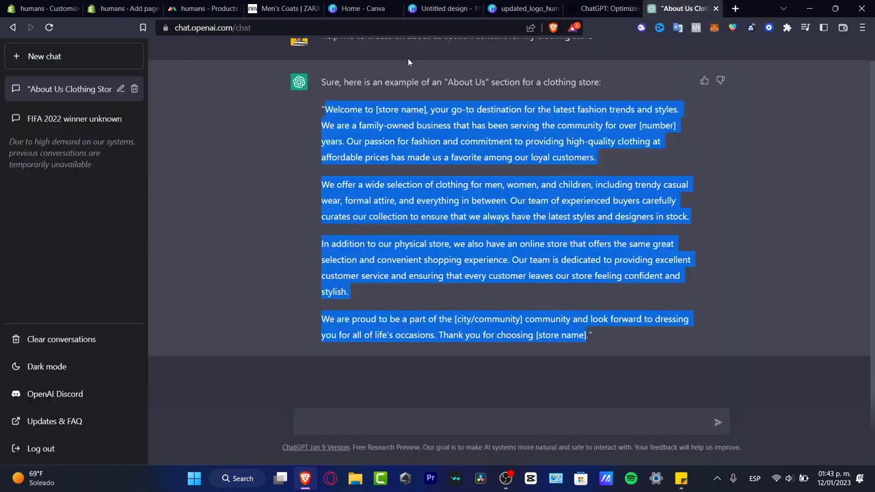
{"action": "scroll", "coordinate": [619, 107], "scroll_direction": "up", "scroll_amount": 1}
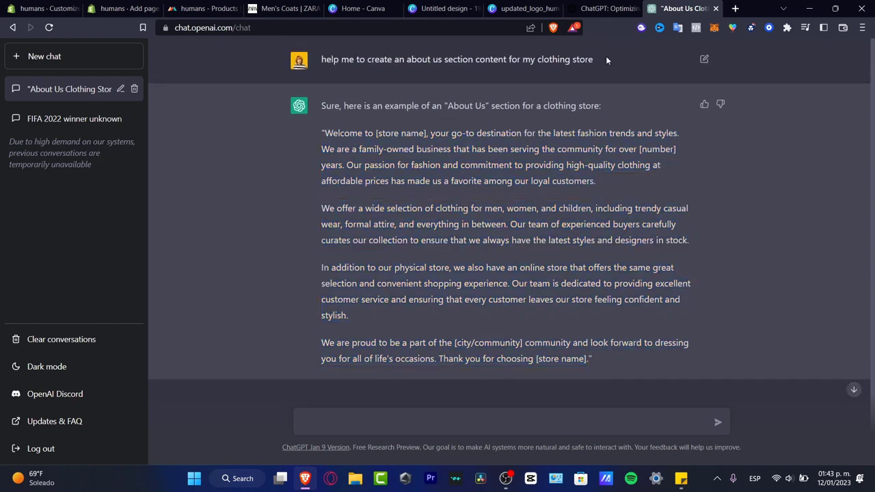
{"action": "left_click_drag", "start_coordinate": [606, 58], "coordinate": [321, 58]}
{"action": "key", "text": "ctrl+c"}
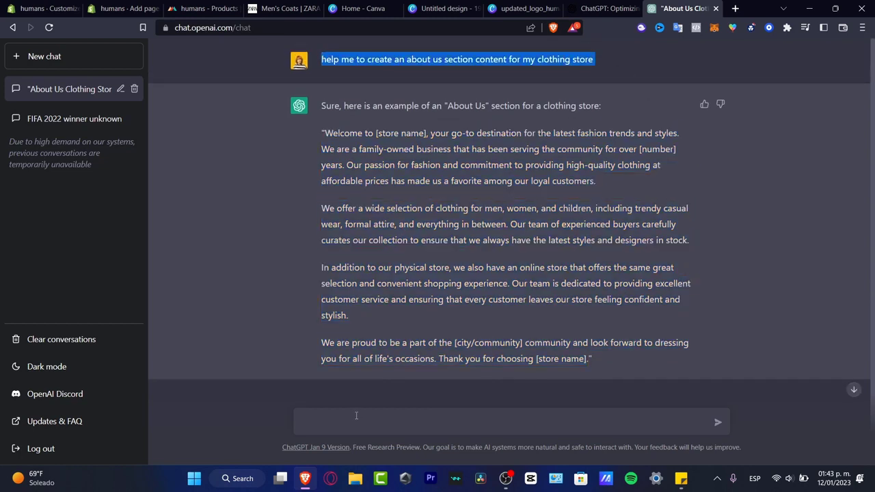
{"action": "left_click", "coordinate": [356, 414]}
{"action": "key", "text": "ctrl+v"}
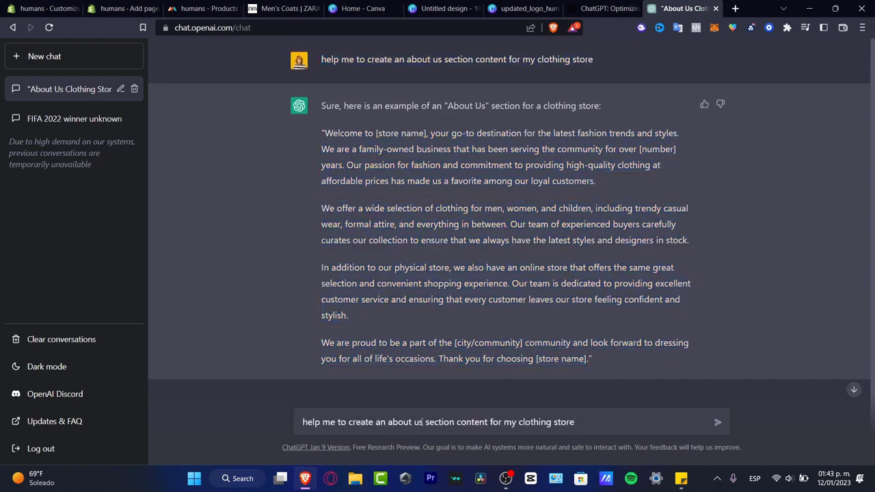
Replace "about us" with "FAQ" in the unsent prompt and submit it
{"action": "left_click_drag", "start_coordinate": [421, 422], "coordinate": [391, 422]}
{"action": "key", "text": "BackSpace"}
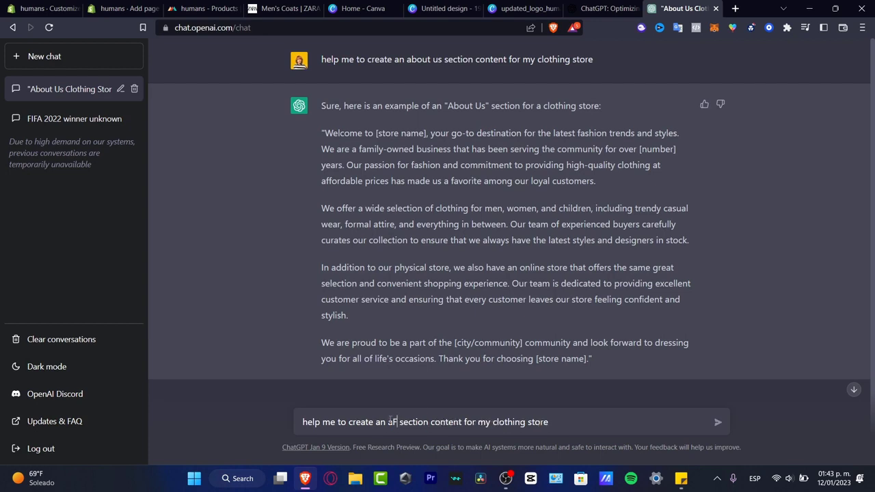
{"action": "key", "text": "BackSpace"}
{"action": "type", "text": "FAQ"}
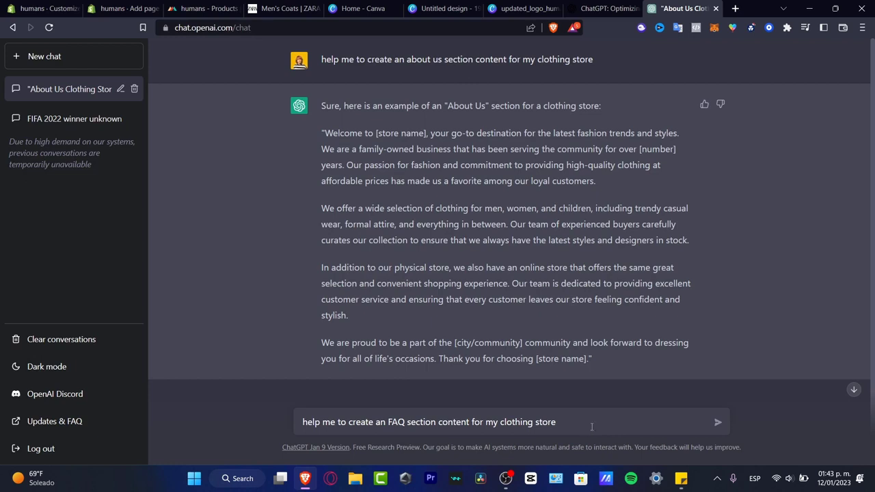
{"action": "left_click", "coordinate": [717, 421]}
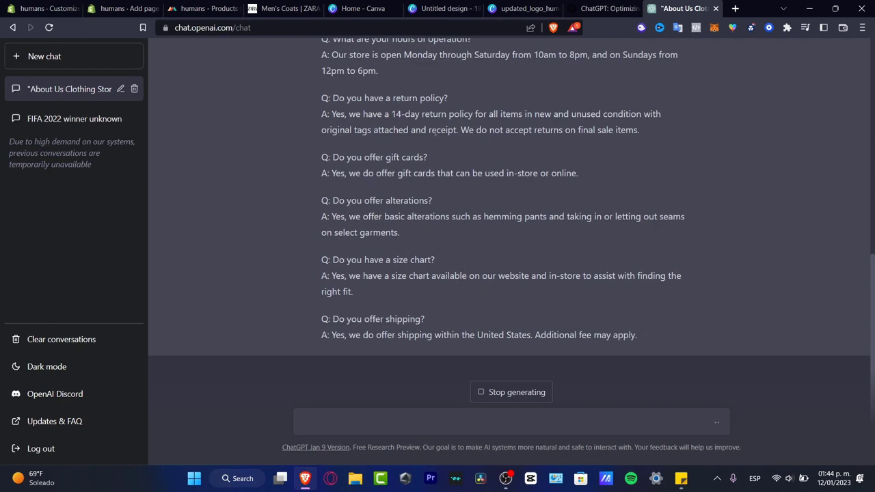
{"action": "scroll", "coordinate": [436, 137], "scroll_direction": "up", "scroll_amount": 1}
{"action": "left_click_drag", "start_coordinate": [319, 112], "coordinate": [489, 347]}
{"action": "scroll", "coordinate": [491, 345], "scroll_direction": "down", "scroll_amount": 3}
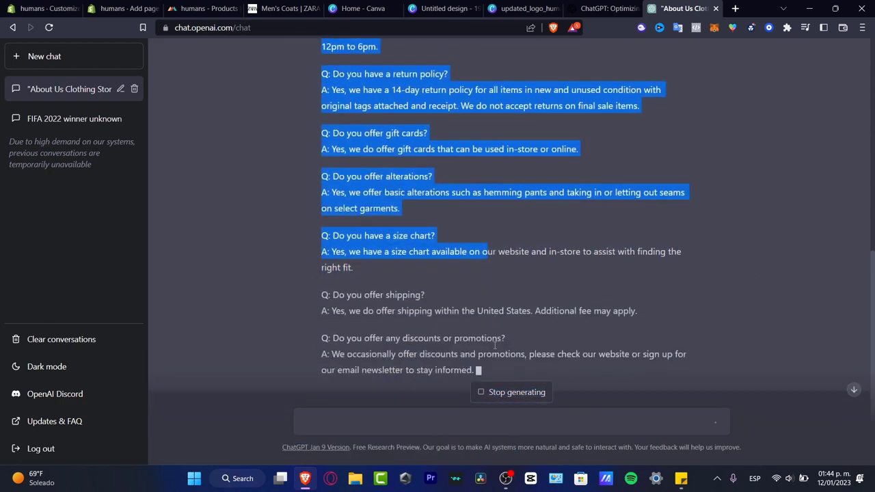
{"action": "left_click", "coordinate": [531, 418]}
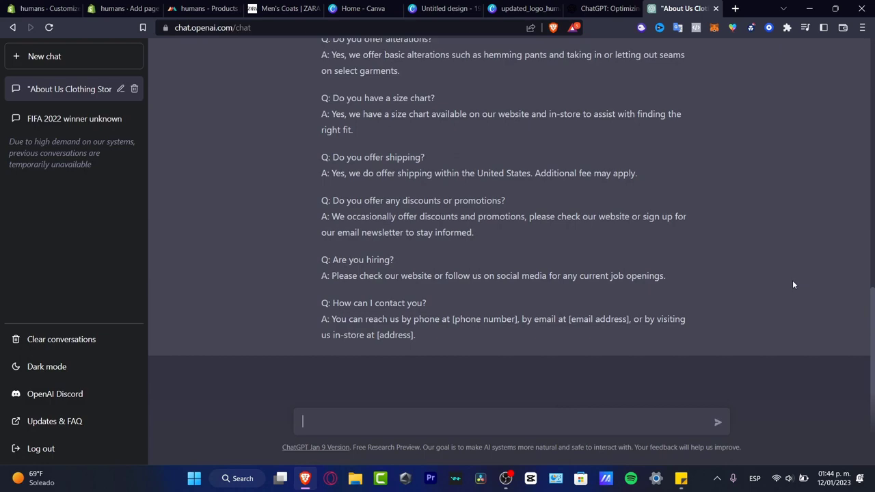
Copy all the FAQ questions and answers from the ChatGPT reply into the content of the new FAQ's page in Shopify
{"action": "left_click_drag", "start_coordinate": [425, 337], "coordinate": [321, 332]}
{"action": "key", "text": "ctrl+c"}
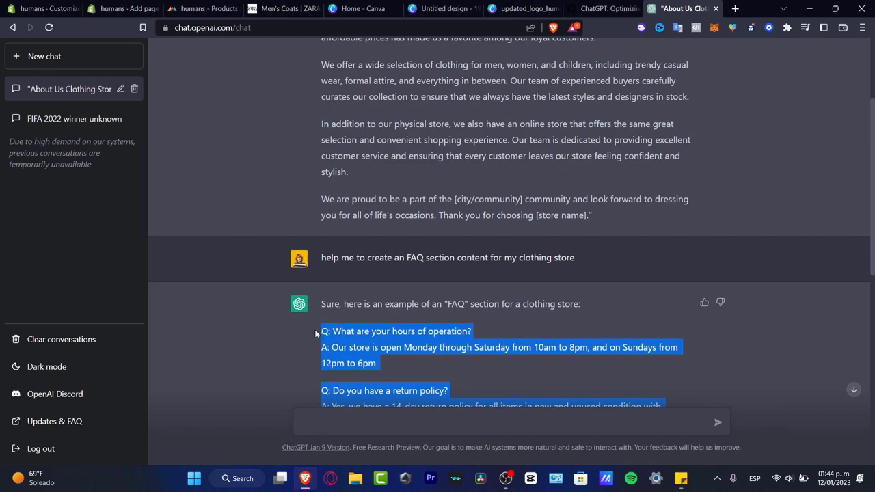
{"action": "left_click", "coordinate": [33, 7]}
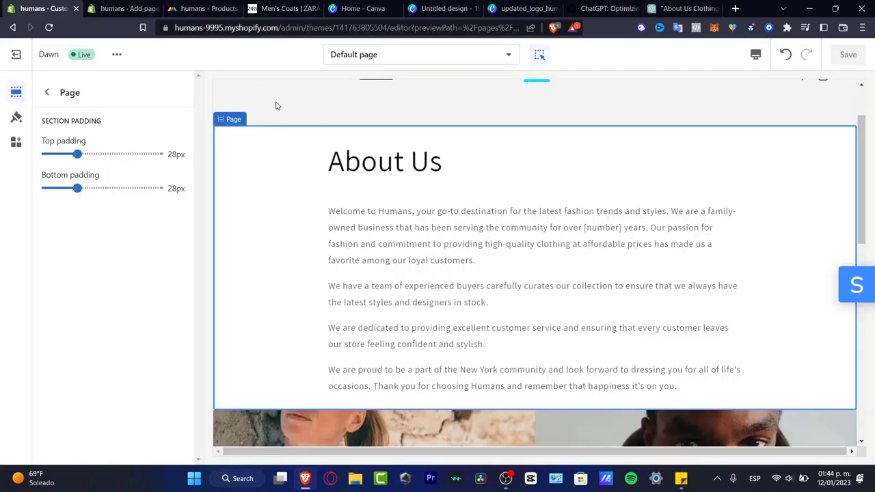
{"action": "left_click", "coordinate": [123, 8]}
{"action": "left_click", "coordinate": [346, 291]}
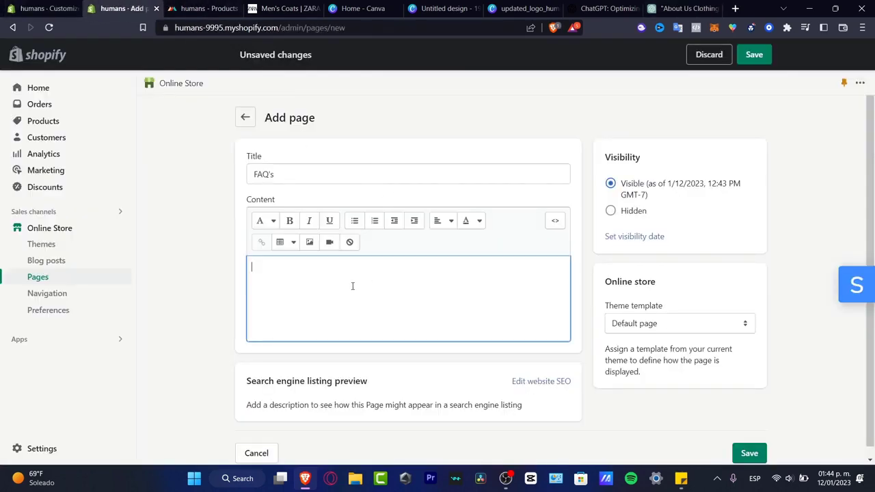
{"action": "key", "text": "ctrl+v"}
Add above the questions the introduction "We care about all your questions, so we managed to gather the most common questions asked about us:" followed by blank space
{"action": "scroll", "coordinate": [401, 311], "scroll_direction": "up", "scroll_amount": 2}
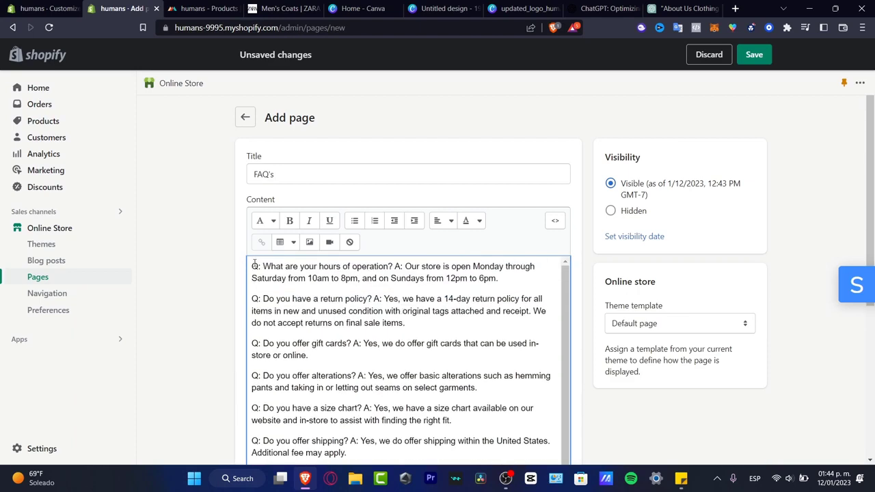
{"action": "key", "text": "Return"}
{"action": "key", "text": "Return"}
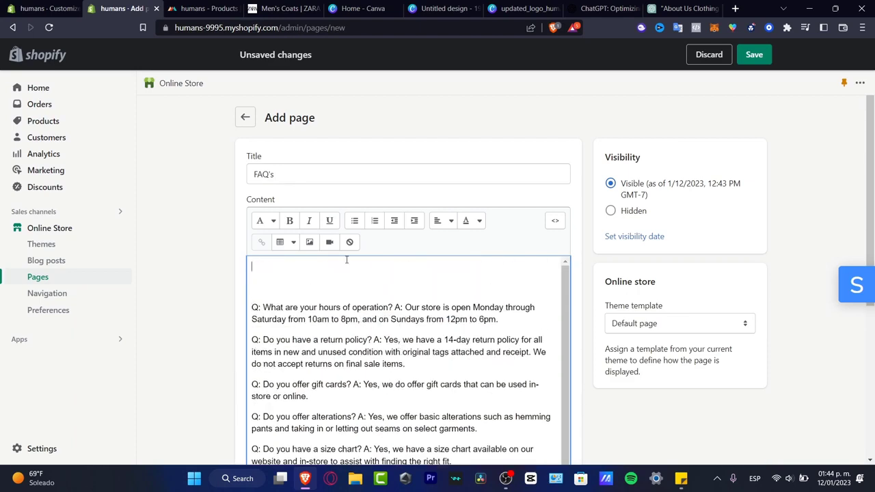
{"action": "type", "text": "care about all your questions."}
{"action": "type", "text": " so w"}
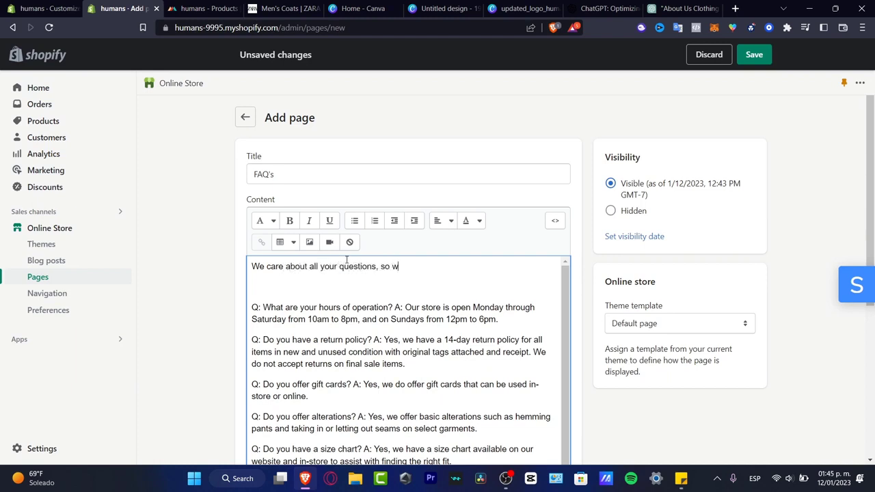
{"action": "type", "text": "e managed to gather te m"}
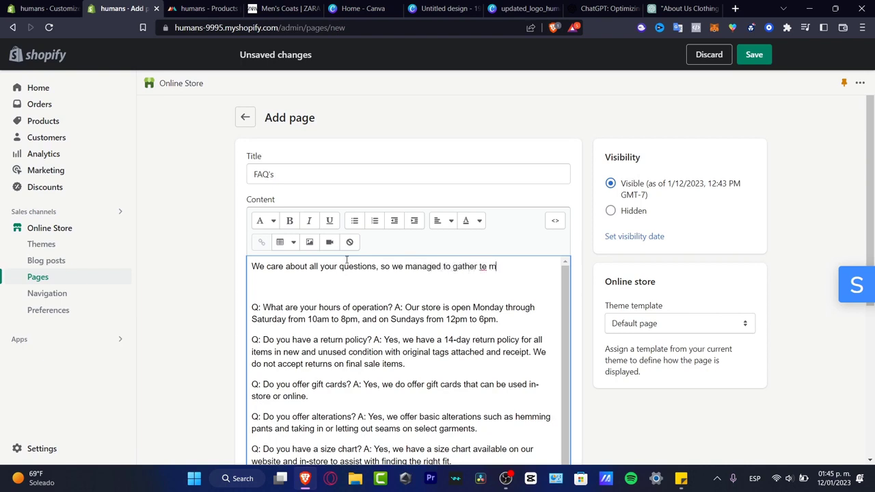
{"action": "key", "text": "BackSpace"}
{"action": "key", "text": "BackSpace"}
{"action": "key", "text": "BackSpace"}
{"action": "type", "text": "he most common"}
{"action": "key", "text": "BackSpace"}
{"action": "type", "text": "on questions "}
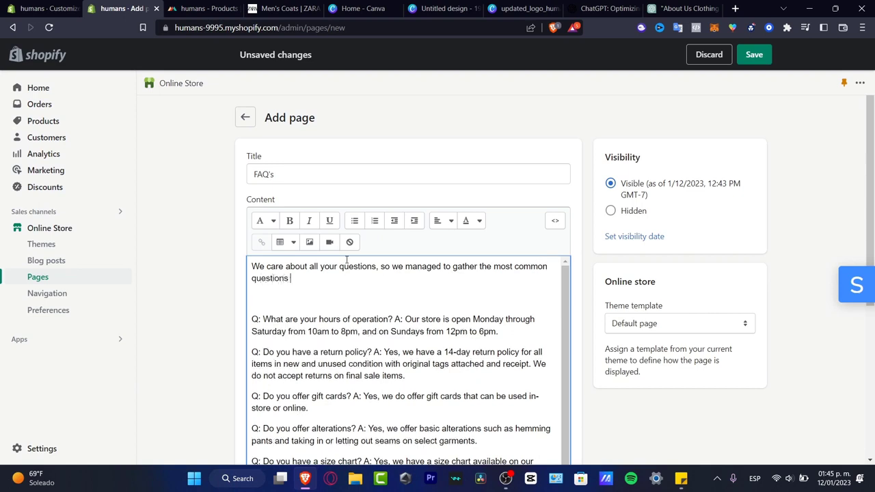
{"action": "type", "text": "asked about us:"}
Read through the pasted questions and answers, from gift cards down to the contact question
{"action": "scroll", "coordinate": [655, 408], "scroll_direction": "down", "scroll_amount": 3}
{"action": "left_click_drag", "start_coordinate": [339, 225], "coordinate": [367, 226]}
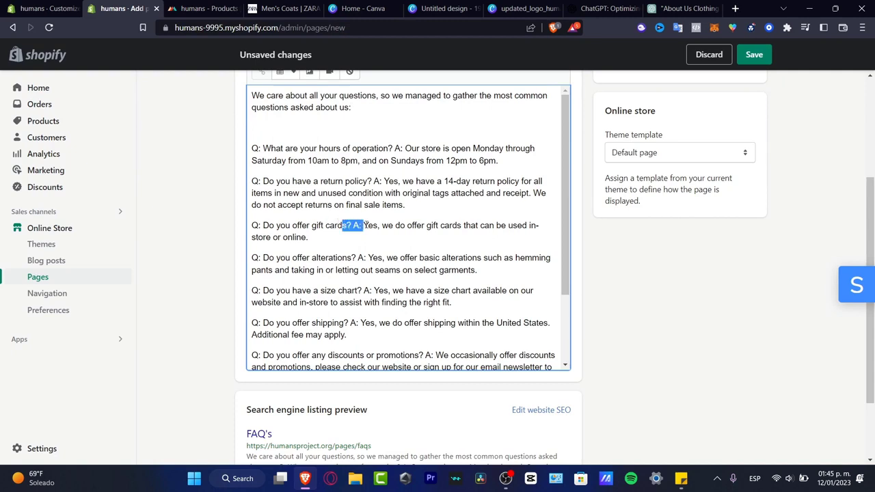
{"action": "left_click_drag", "start_coordinate": [301, 258], "coordinate": [493, 299]}
{"action": "scroll", "coordinate": [561, 275], "scroll_direction": "down", "scroll_amount": 2}
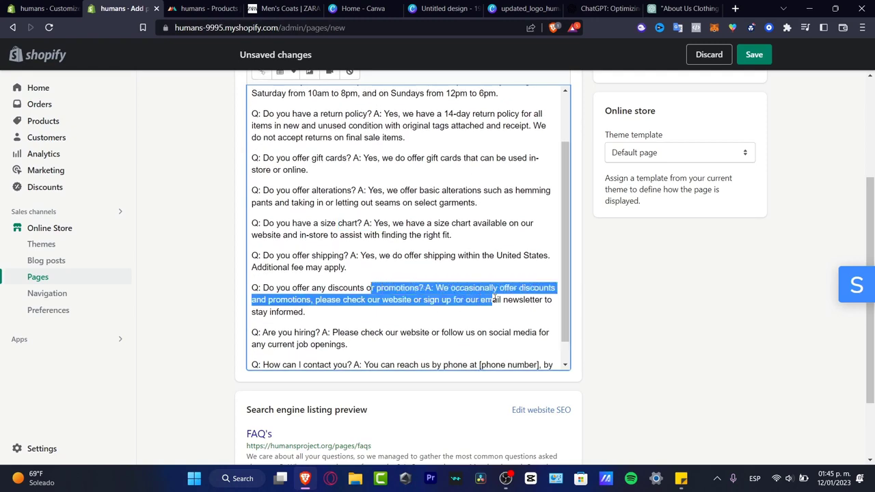
{"action": "scroll", "coordinate": [414, 323], "scroll_direction": "down", "scroll_amount": 1}
{"action": "left_click_drag", "start_coordinate": [335, 306], "coordinate": [382, 307]}
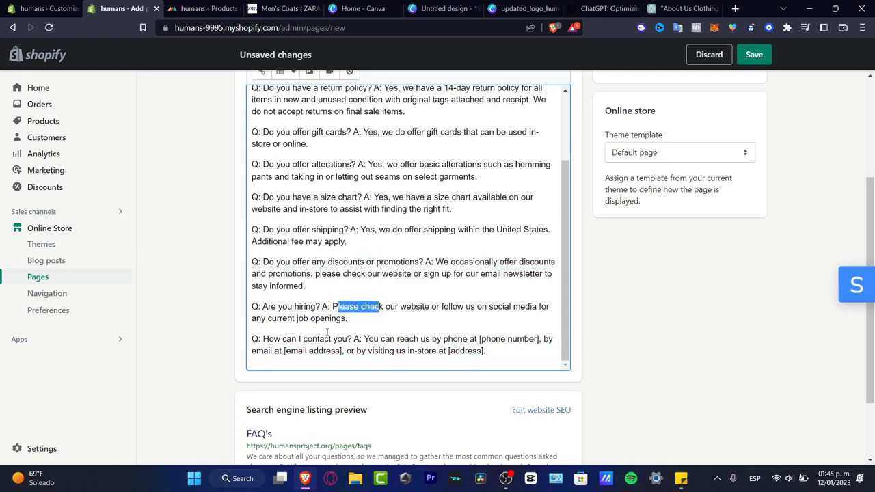
{"action": "left_click_drag", "start_coordinate": [298, 338], "coordinate": [386, 340]}
Delete the "How can I contact you?" question with its answer from the content, and save the FAQ's page
{"action": "left_click_drag", "start_coordinate": [453, 338], "coordinate": [258, 329]}
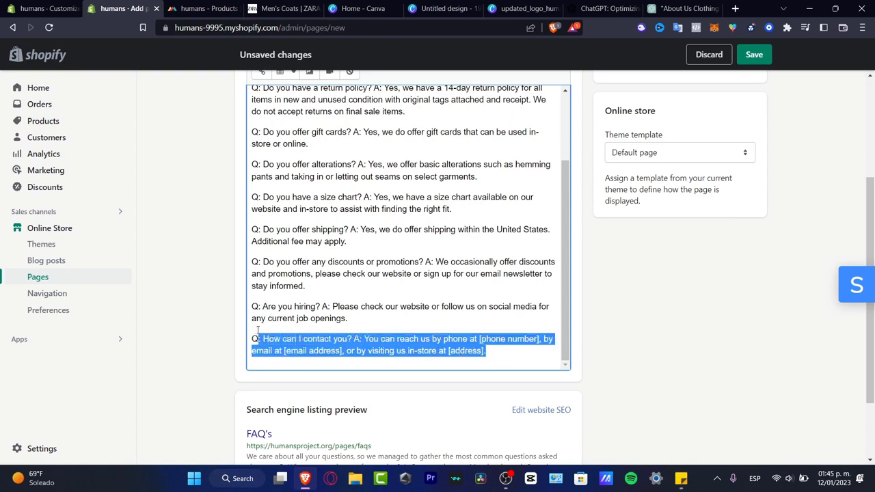
{"action": "key", "text": "BackSpace"}
{"action": "key", "text": "BackSpace"}
{"action": "key", "text": "BackSpace"}
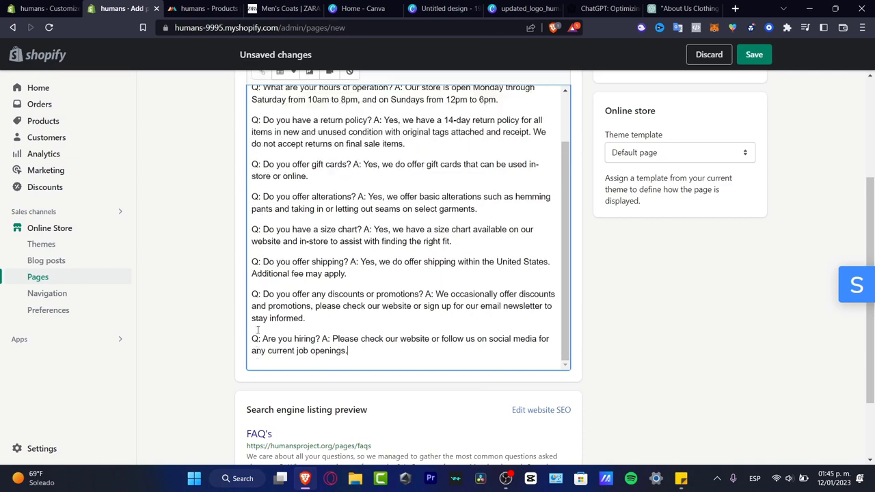
{"action": "scroll", "coordinate": [563, 358], "scroll_direction": "up", "scroll_amount": 5}
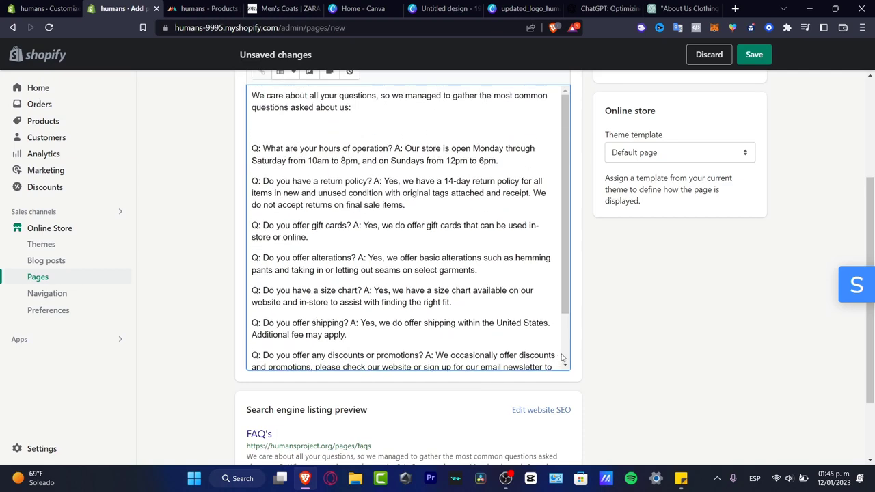
{"action": "scroll", "coordinate": [581, 345], "scroll_direction": "up", "scroll_amount": 3}
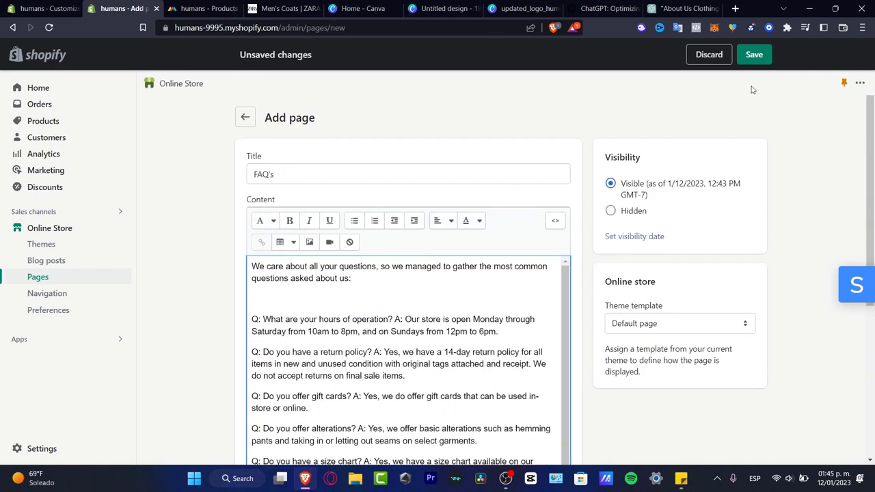
{"action": "left_click", "coordinate": [754, 54]}
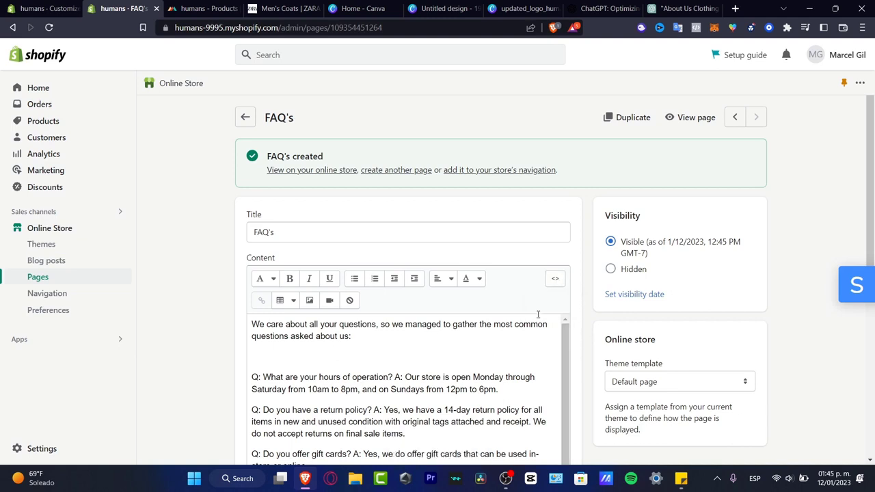
Show the FAQ's page content as HTML code, and send ChatGPT the request "now show me that example in a HTML"
{"action": "left_click", "coordinate": [552, 282]}
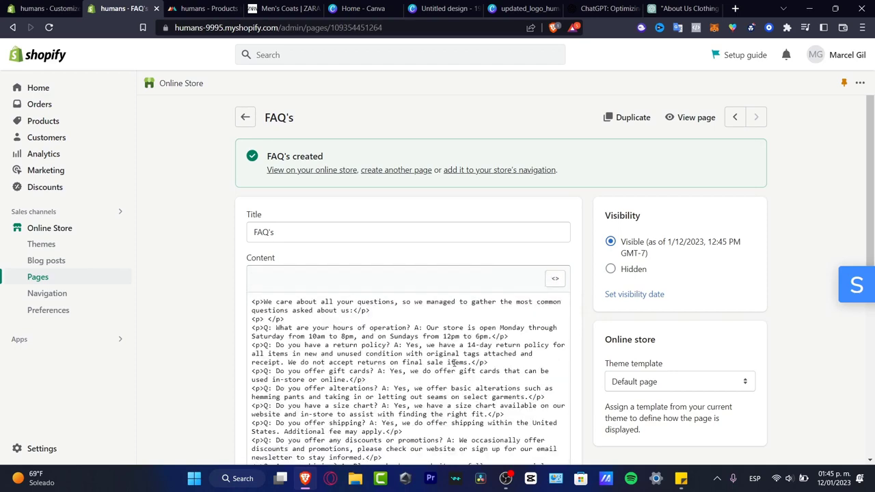
{"action": "scroll", "coordinate": [454, 363], "scroll_direction": "down", "scroll_amount": 3}
{"action": "left_click", "coordinate": [681, 7]}
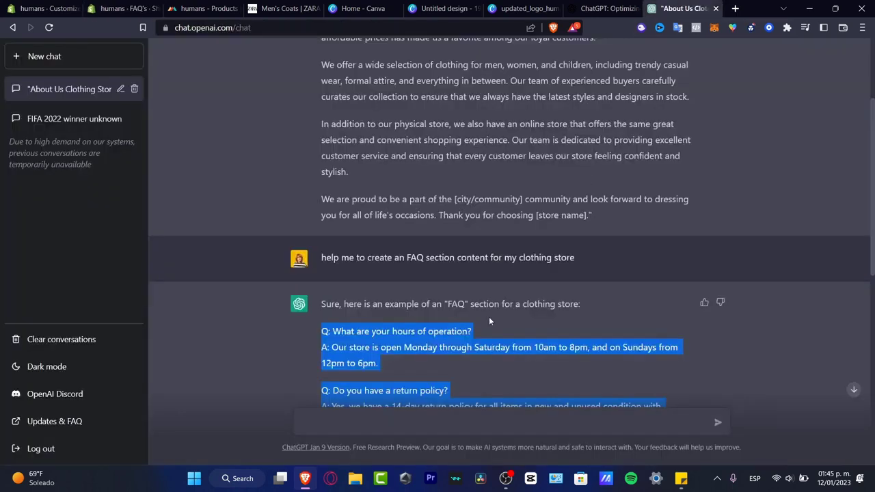
{"action": "scroll", "coordinate": [465, 354], "scroll_direction": "down", "scroll_amount": 6}
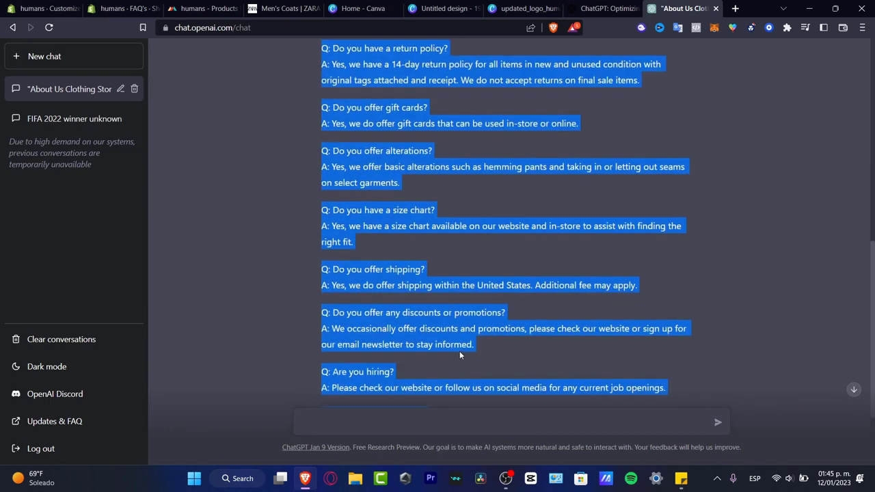
{"action": "left_click", "coordinate": [440, 431]}
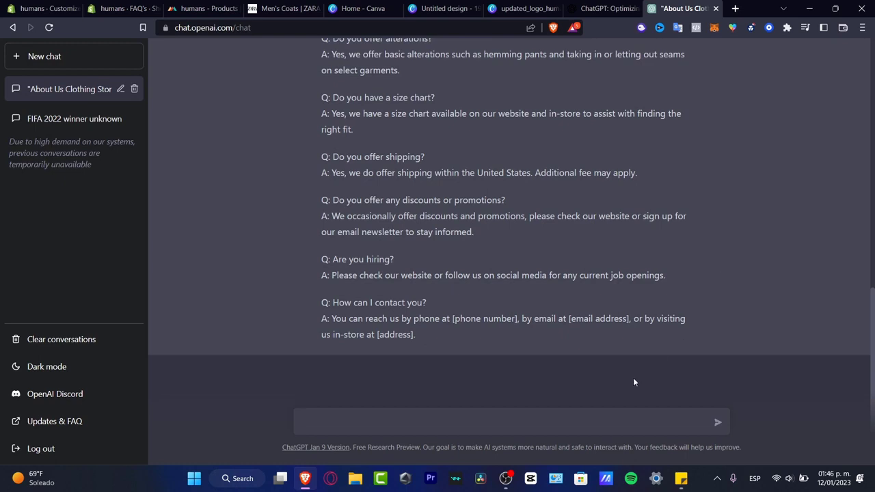
{"action": "type", "text": "now shsow"}
{"action": "key", "text": "BackSpace"}
{"action": "key", "text": "BackSpace"}
{"action": "key", "text": "BackSpace"}
{"action": "type", "text": "me that example in a HTM"}
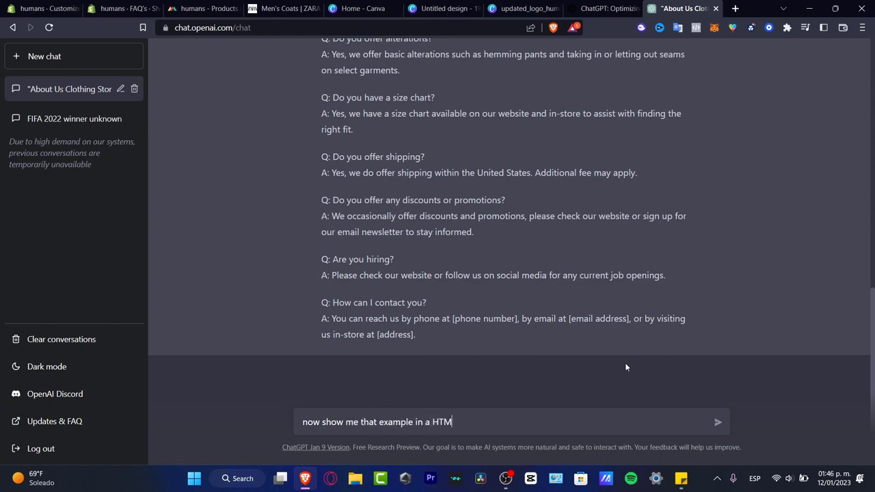
{"action": "type", "text": "L"}
{"action": "key", "text": "Return"}
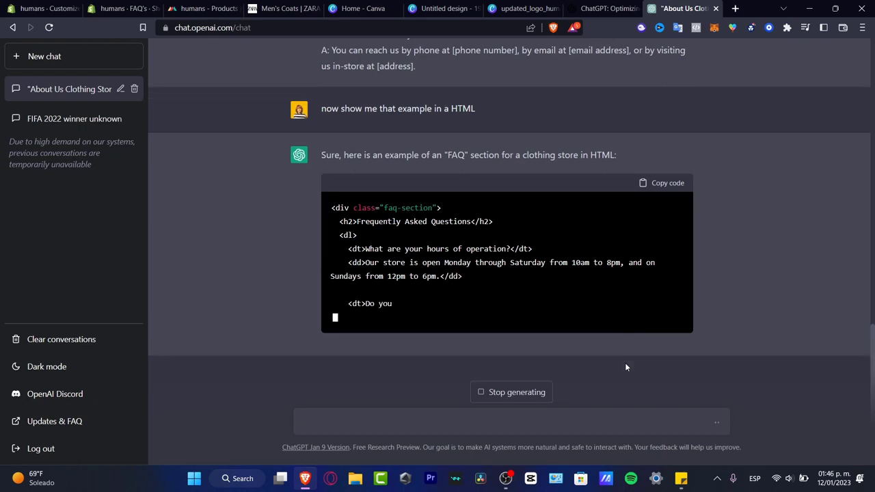
Return to the FAQ's page in Shopify and clear all of its HTML content
{"action": "left_click", "coordinate": [41, 8]}
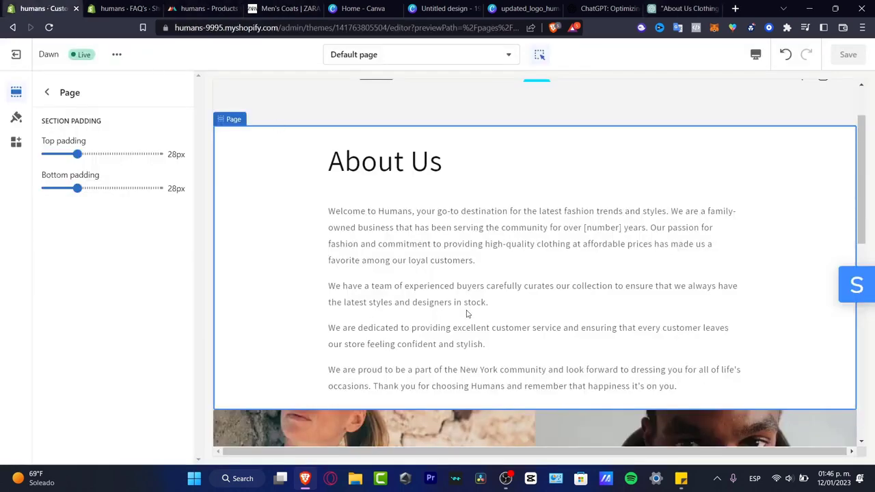
{"action": "left_click", "coordinate": [123, 8]}
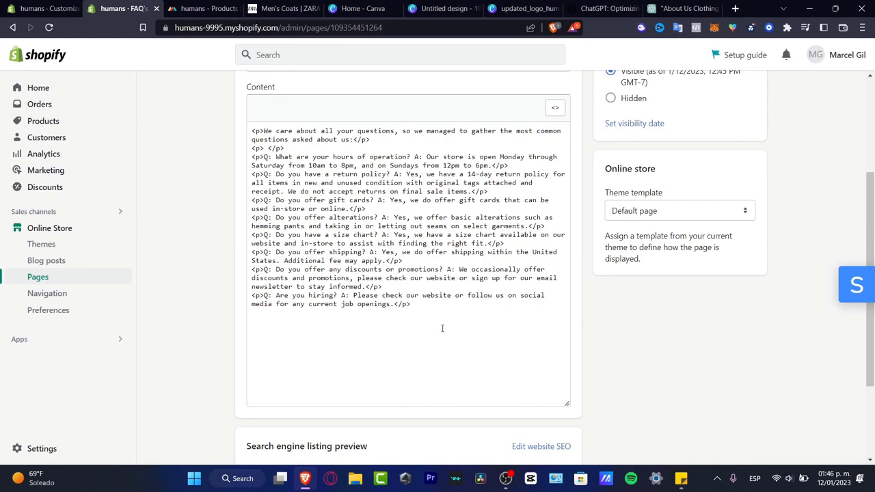
{"action": "scroll", "coordinate": [443, 326], "scroll_direction": "up", "scroll_amount": 3}
{"action": "scroll", "coordinate": [443, 326], "scroll_direction": "down", "scroll_amount": 3}
{"action": "left_click_drag", "start_coordinate": [451, 311], "coordinate": [243, 133]}
{"action": "key", "text": "BackSpace"}
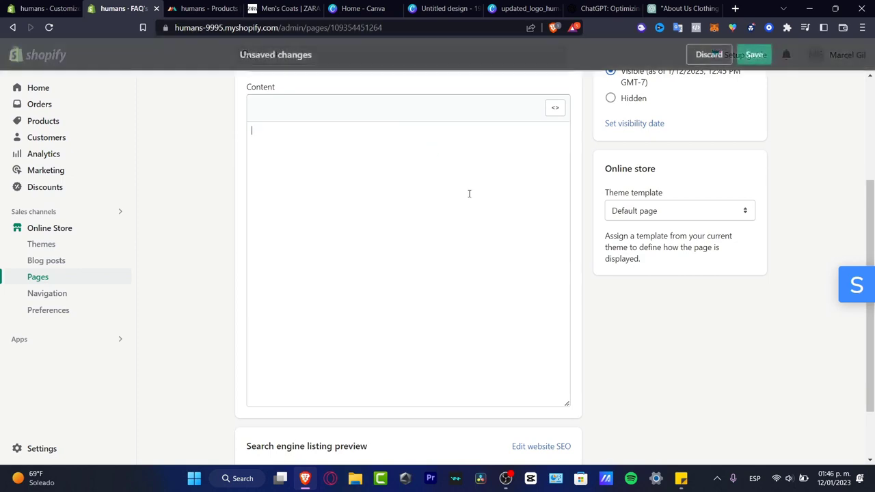
Switch to ChatGPT and copy the generated HTML code of the FAQ section
{"action": "left_click", "coordinate": [684, 9]}
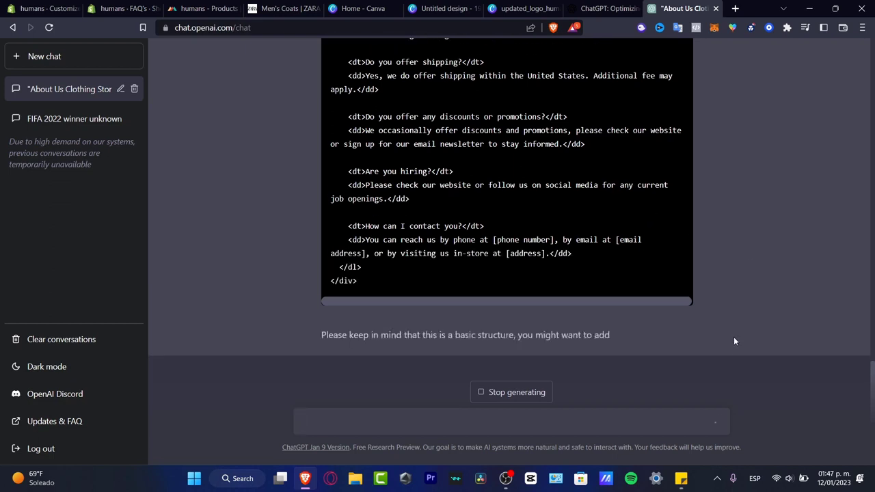
{"action": "scroll", "coordinate": [733, 336], "scroll_direction": "up", "scroll_amount": 3}
{"action": "scroll", "coordinate": [733, 336], "scroll_direction": "up", "scroll_amount": 3}
{"action": "scroll", "coordinate": [732, 341], "scroll_direction": "down", "scroll_amount": 5}
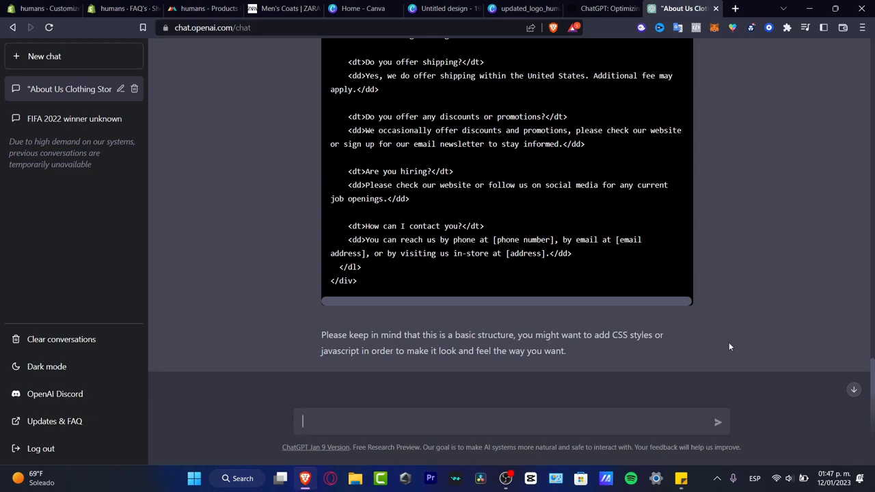
{"action": "scroll", "coordinate": [728, 342], "scroll_direction": "up", "scroll_amount": 8}
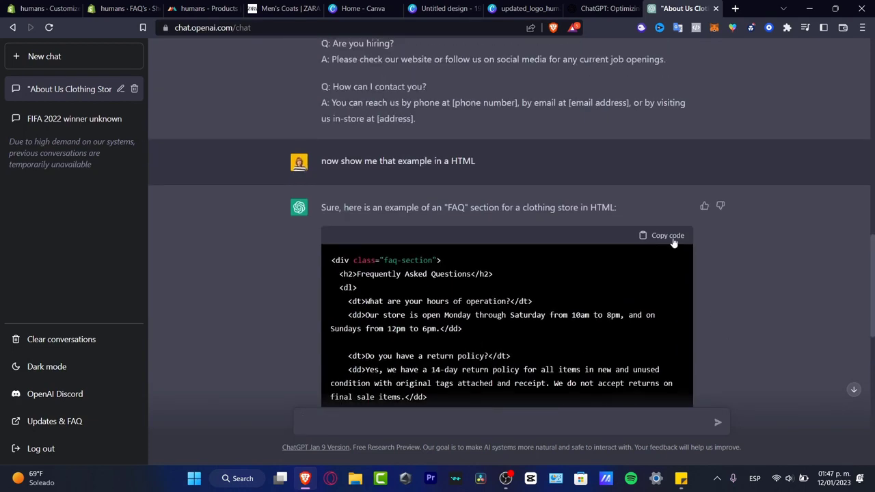
{"action": "left_click", "coordinate": [674, 241]}
Send ChatGPT the request "can you add an CSS style?" for the FAQ code
{"action": "scroll", "coordinate": [700, 275], "scroll_direction": "down", "scroll_amount": 10}
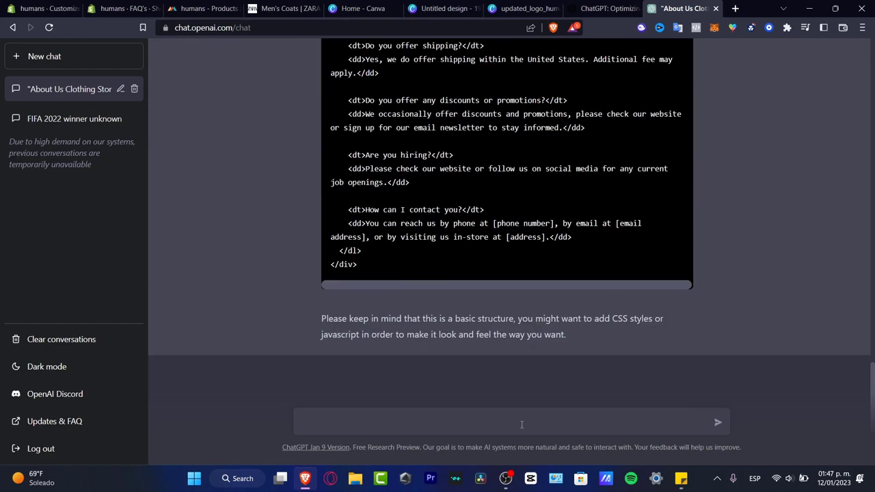
{"action": "type", "text": "n you add an CSS style?"}
{"action": "key", "text": "Return"}
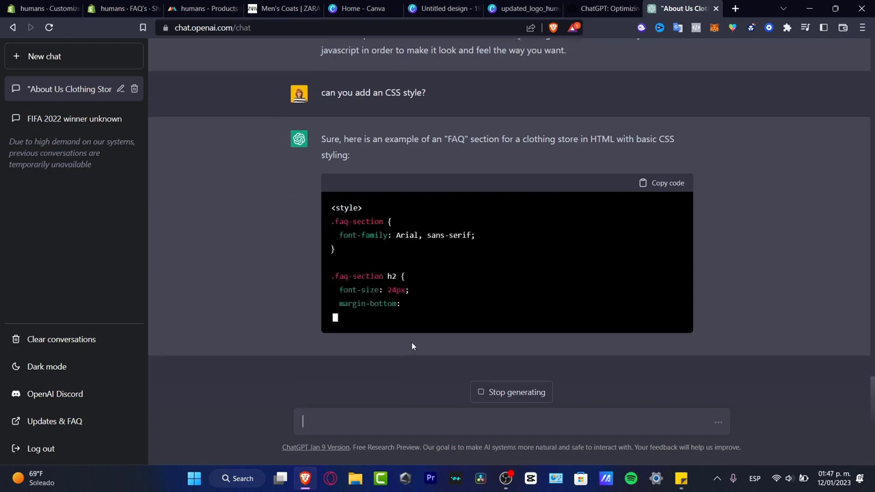
Return to the FAQ's page in Shopify, paste the copied HTML code into the content, and show it as formatted text
{"action": "left_click", "coordinate": [122, 8]}
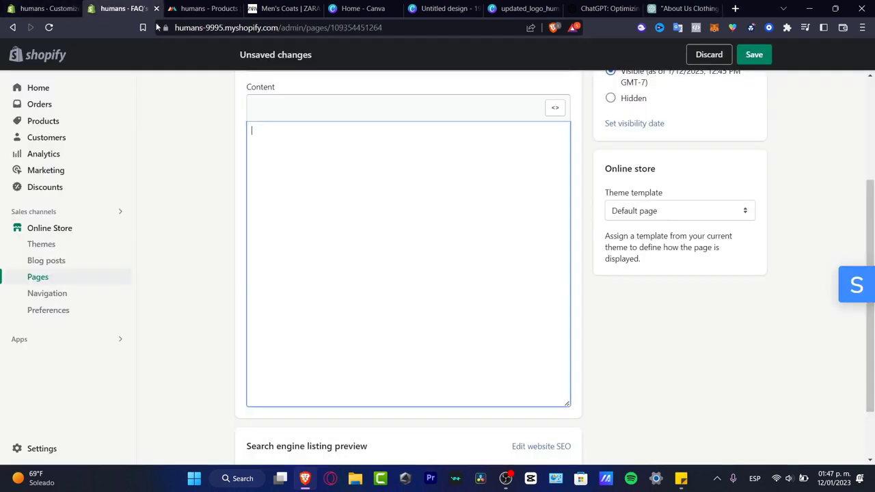
{"action": "key", "text": "ctrl+v"}
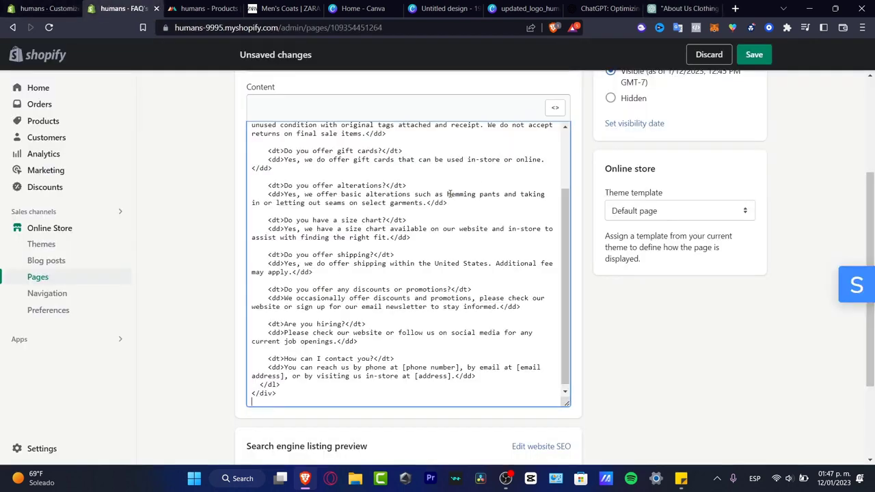
{"action": "scroll", "coordinate": [560, 312], "scroll_direction": "up", "scroll_amount": 5}
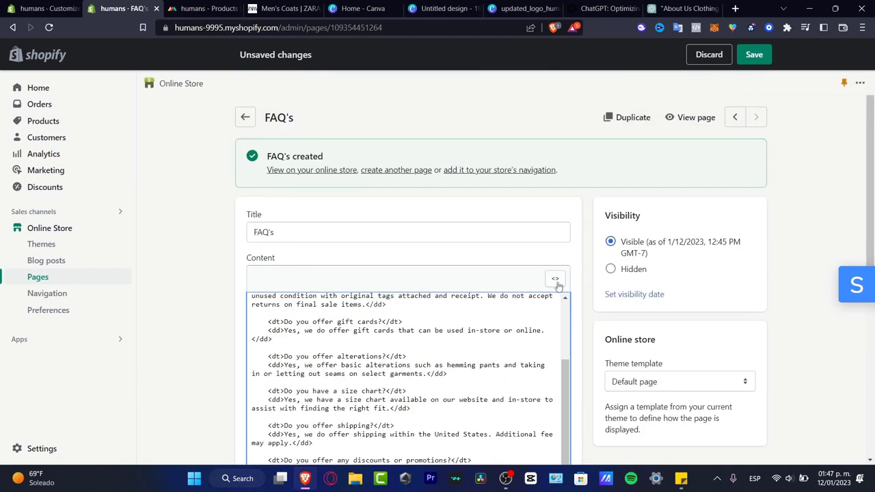
{"action": "left_click", "coordinate": [547, 283]}
{"action": "scroll", "coordinate": [579, 292], "scroll_direction": "down", "scroll_amount": 3}
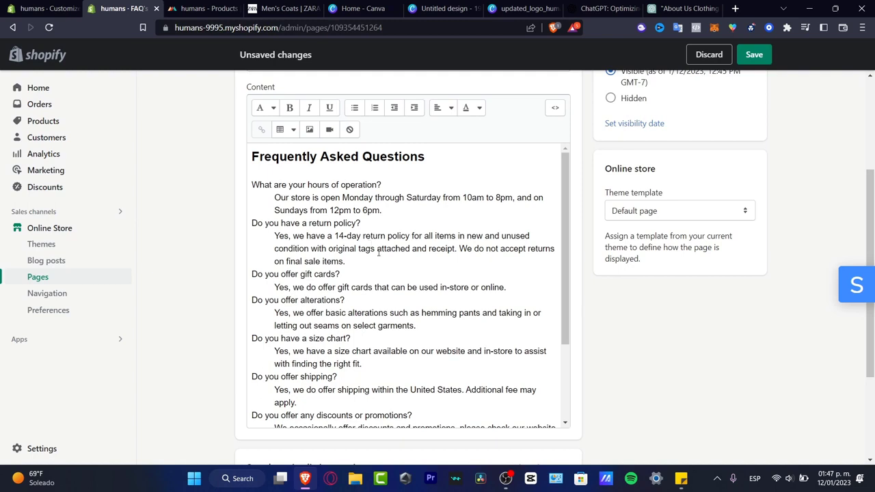
Delete the "How can I contact you?" question and its answer from the end of the content
{"action": "scroll", "coordinate": [382, 266], "scroll_direction": "down", "scroll_amount": 3}
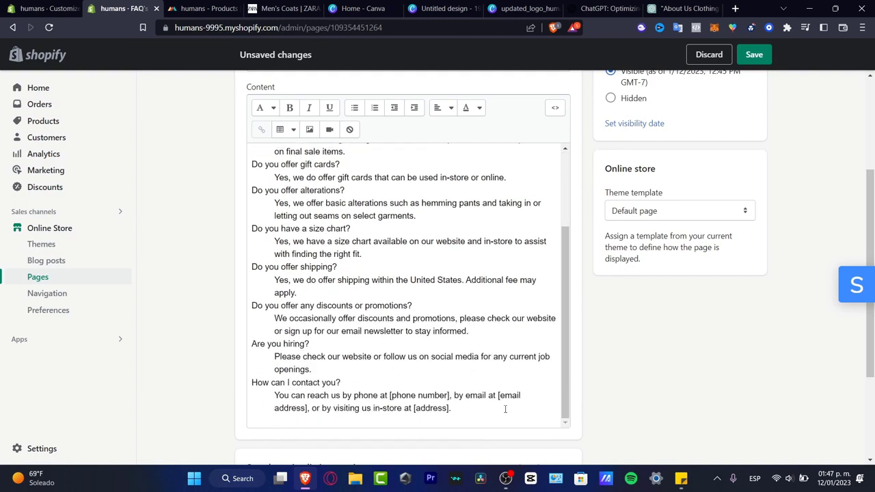
{"action": "left_click_drag", "start_coordinate": [505, 409], "coordinate": [254, 382]}
{"action": "key", "text": "BackSpace"}
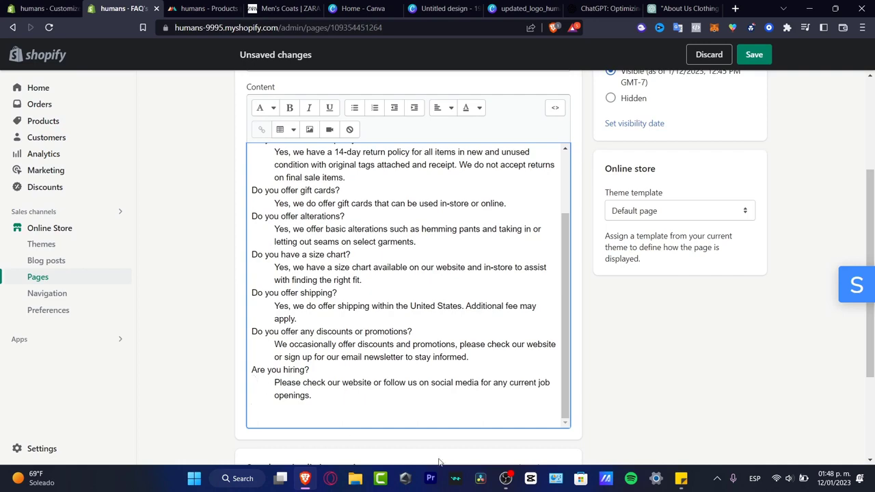
{"action": "scroll", "coordinate": [690, 392], "scroll_direction": "down", "scroll_amount": 3}
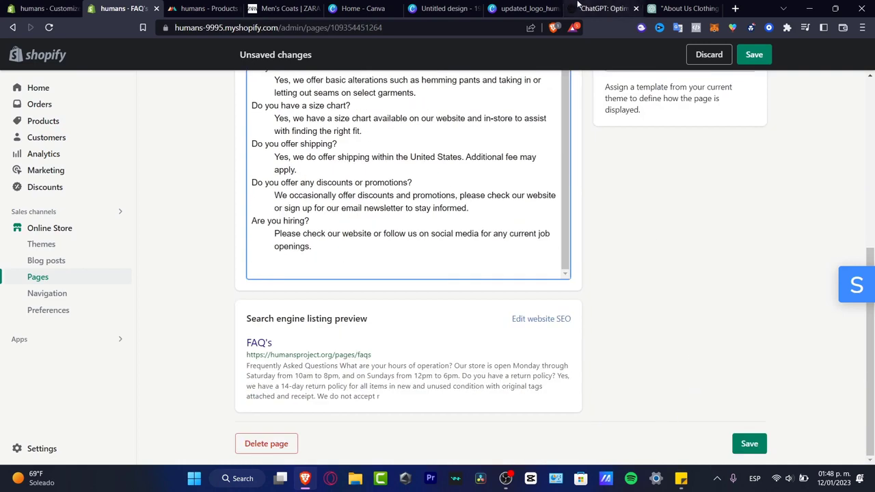
Switch to ChatGPT and copy the FAQ code generated with the minimalistic CSS styling
{"action": "left_click", "coordinate": [666, 9]}
{"action": "scroll", "coordinate": [659, 277], "scroll_direction": "up", "scroll_amount": 15}
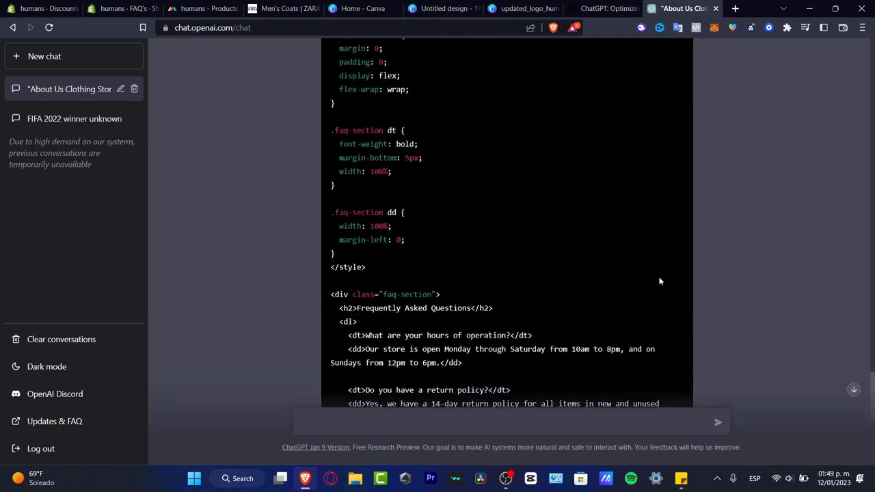
{"action": "left_click", "coordinate": [668, 350]}
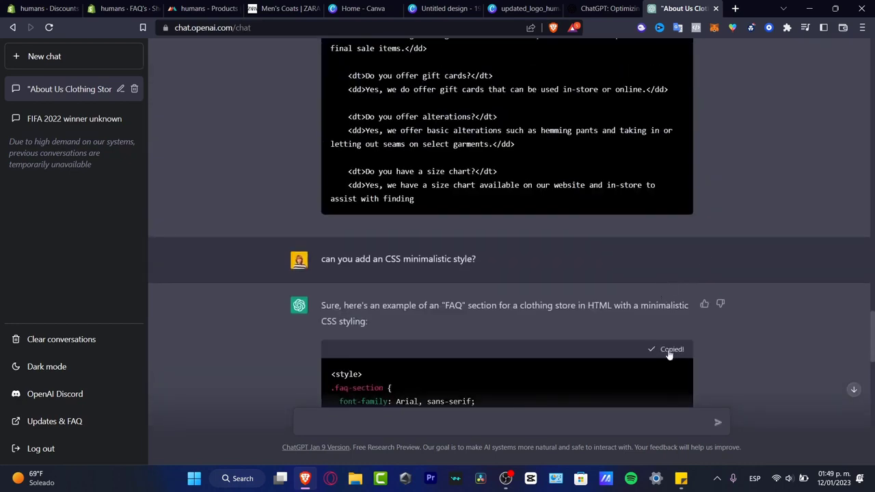
Replace all of the FAQ's page HTML content in Shopify with the copied minimalistic CSS code, and return to the formatted view
{"action": "left_click", "coordinate": [123, 8]}
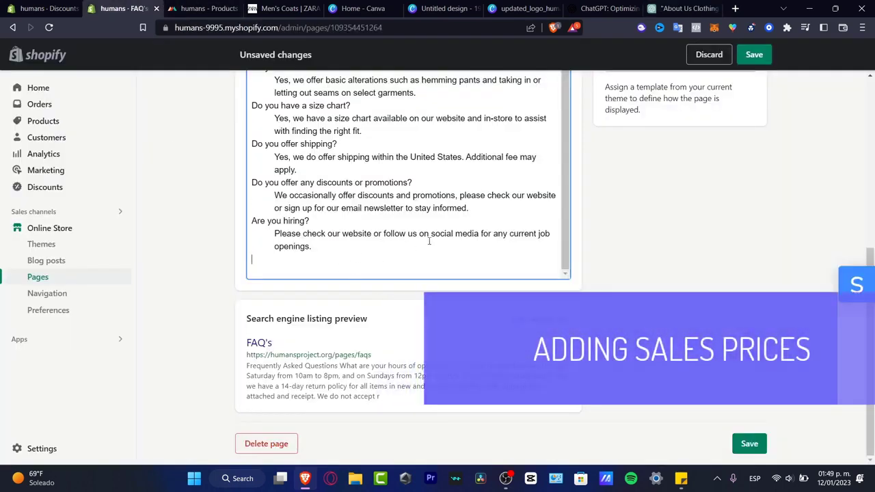
{"action": "scroll", "coordinate": [566, 198], "scroll_direction": "up", "scroll_amount": 10}
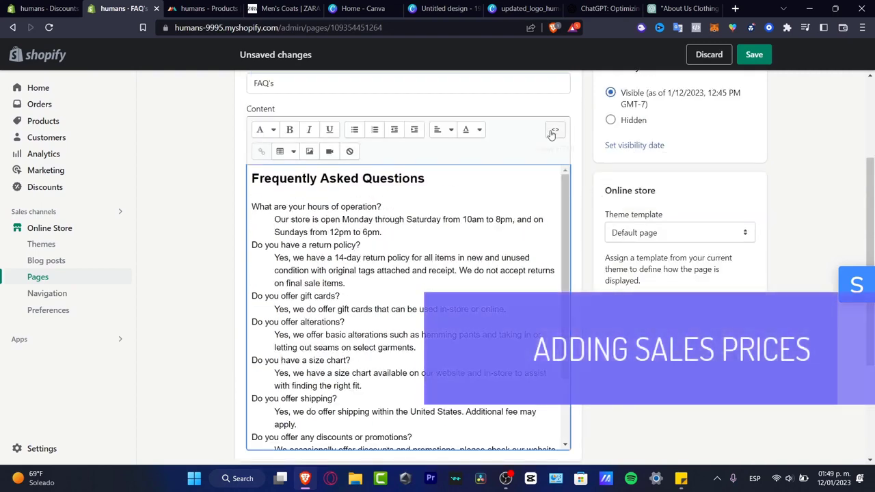
{"action": "left_click", "coordinate": [554, 129]}
{"action": "left_click_drag", "start_coordinate": [316, 402], "coordinate": [278, 282]}
{"action": "key", "text": "ctrl+a"}
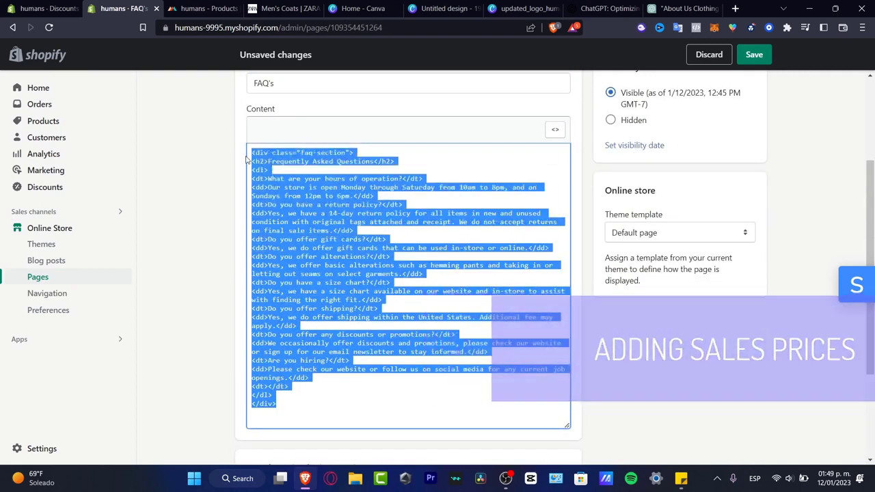
{"action": "key", "text": "ctrl+v"}
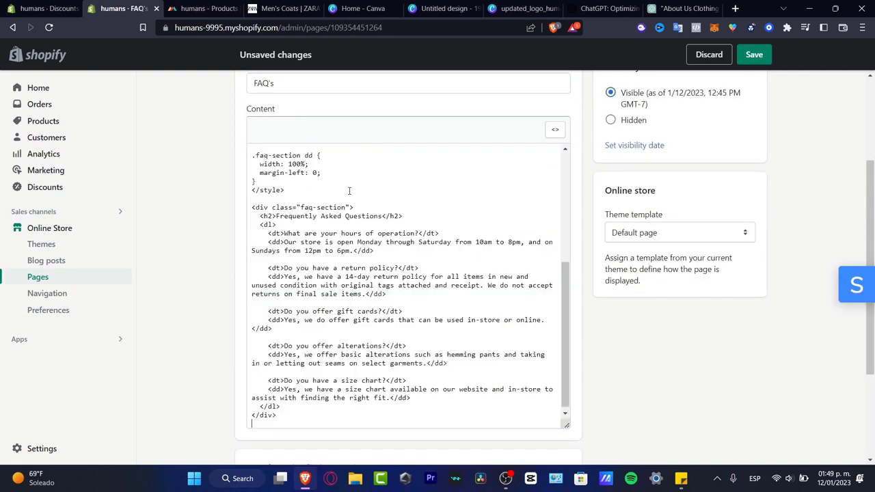
{"action": "left_click", "coordinate": [555, 130]}
Check the styled questions and answers, and save the FAQ's page
{"action": "scroll", "coordinate": [477, 297], "scroll_direction": "down", "scroll_amount": 3}
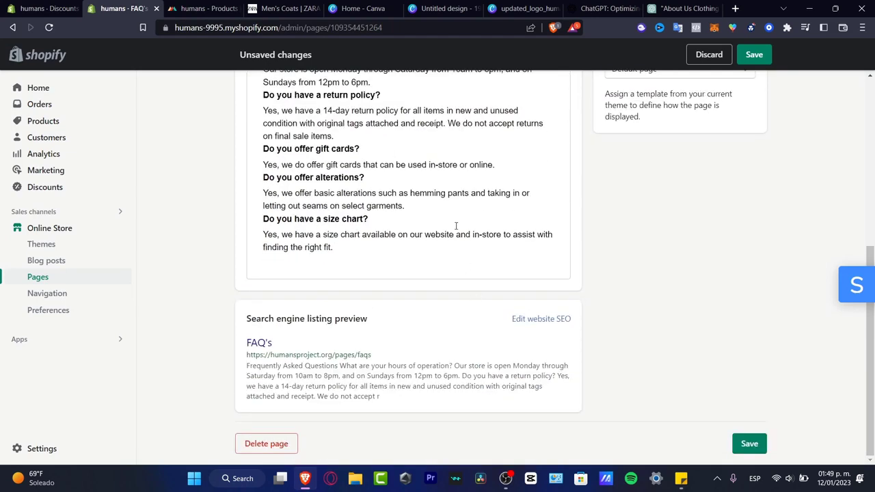
{"action": "scroll", "coordinate": [455, 225], "scroll_direction": "up", "scroll_amount": 3}
{"action": "scroll", "coordinate": [455, 226], "scroll_direction": "up", "scroll_amount": 2}
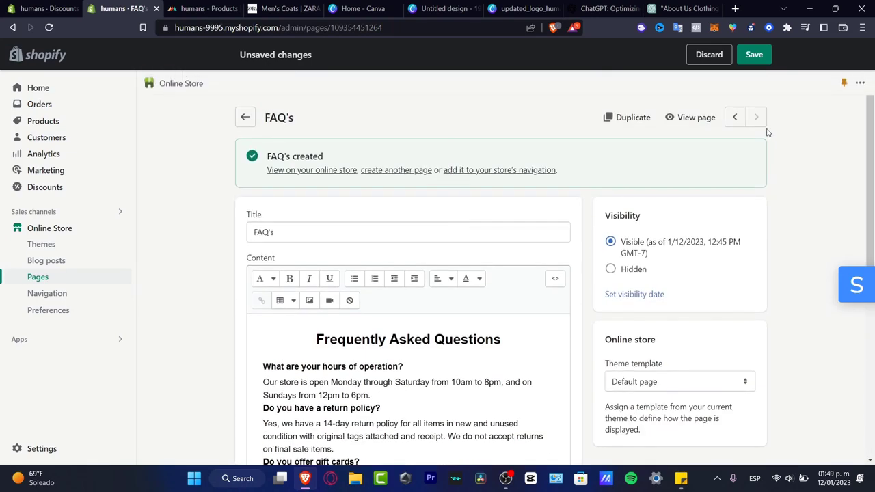
{"action": "left_click", "coordinate": [753, 55]}
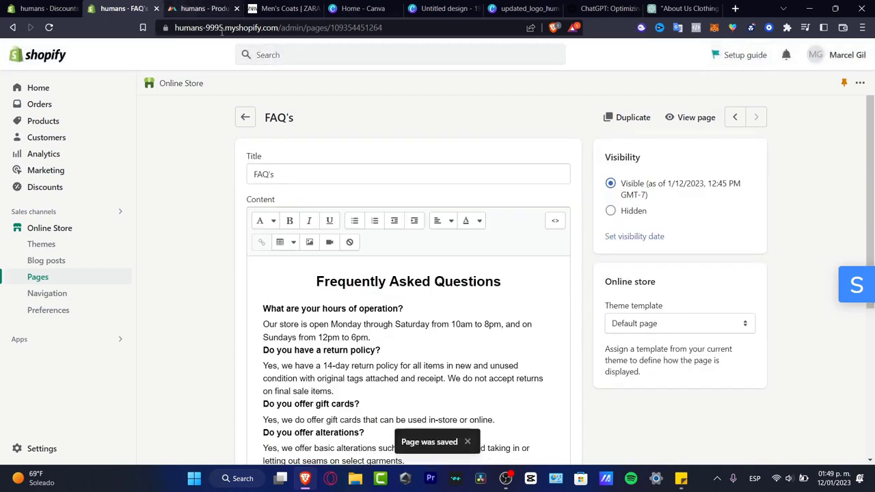
Switch to Zara's men's coats page, close its menu, and examine how the original and sale prices are displayed
{"action": "left_click", "coordinate": [283, 9]}
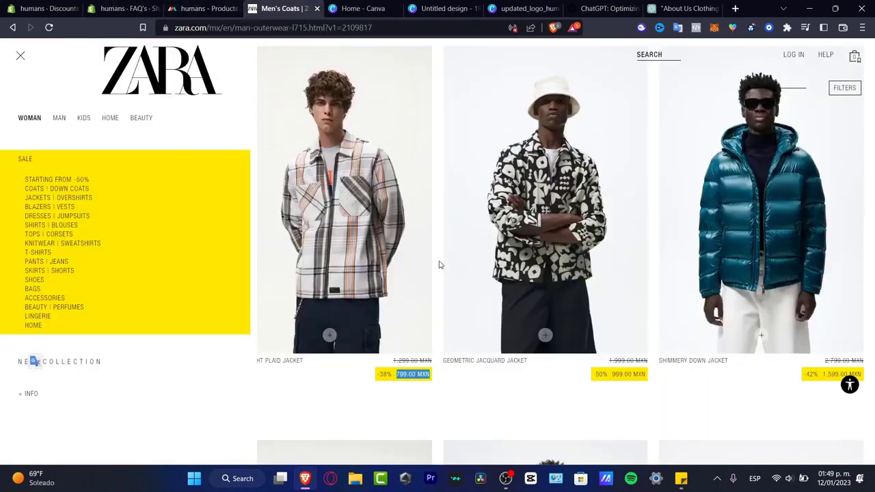
{"action": "left_click", "coordinate": [503, 383]}
{"action": "left_click", "coordinate": [439, 382]}
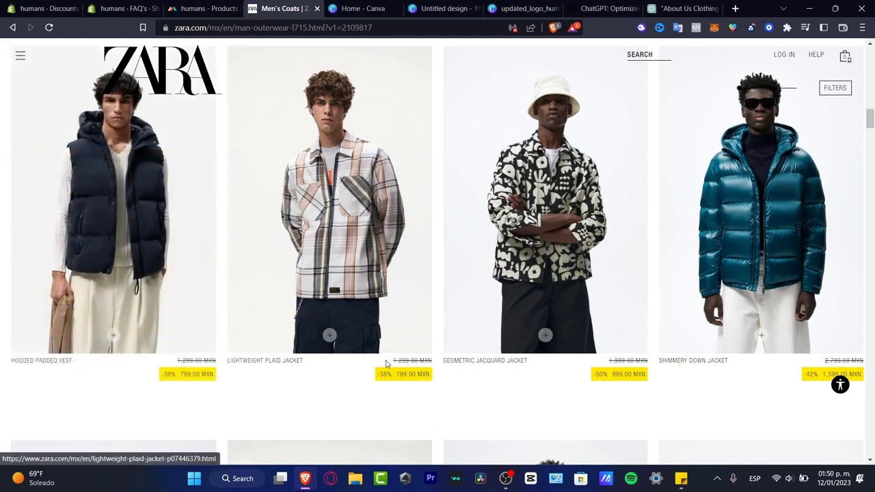
Start a new "Amount off products" discount in Shopify, and set its value type to a fixed amount
{"action": "left_click", "coordinate": [66, 6]}
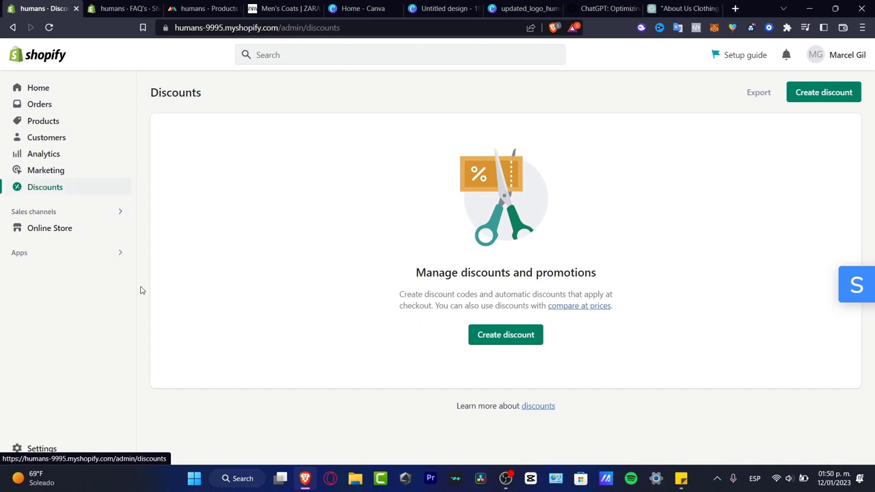
{"action": "left_click", "coordinate": [498, 335]}
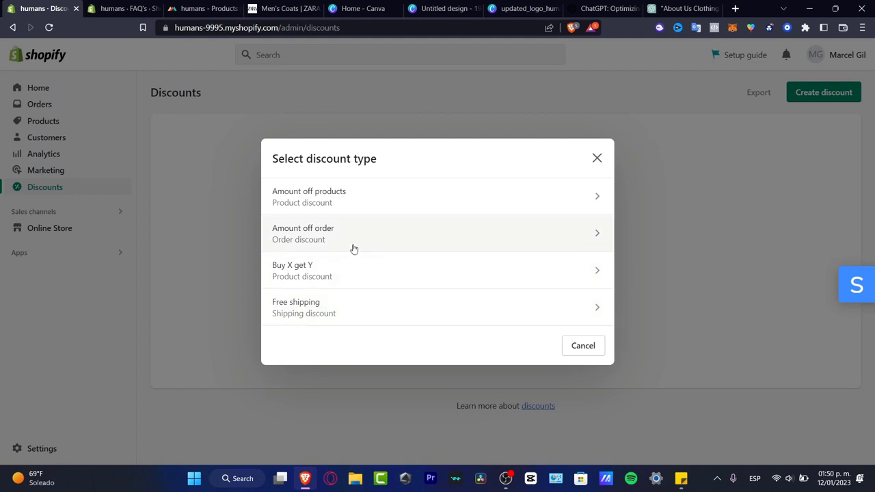
{"action": "left_click", "coordinate": [349, 214]}
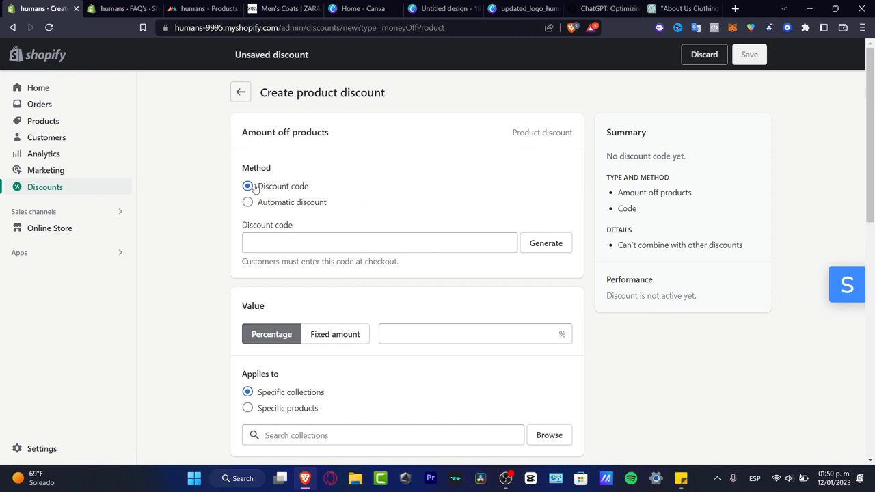
{"action": "left_click", "coordinate": [346, 341]}
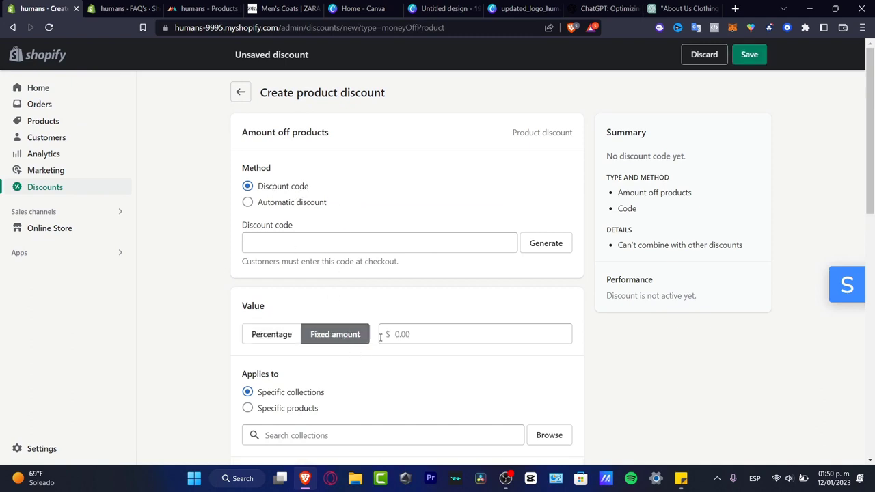
{"action": "scroll", "coordinate": [467, 259], "scroll_direction": "down", "scroll_amount": 2}
{"action": "left_click", "coordinate": [460, 267]}
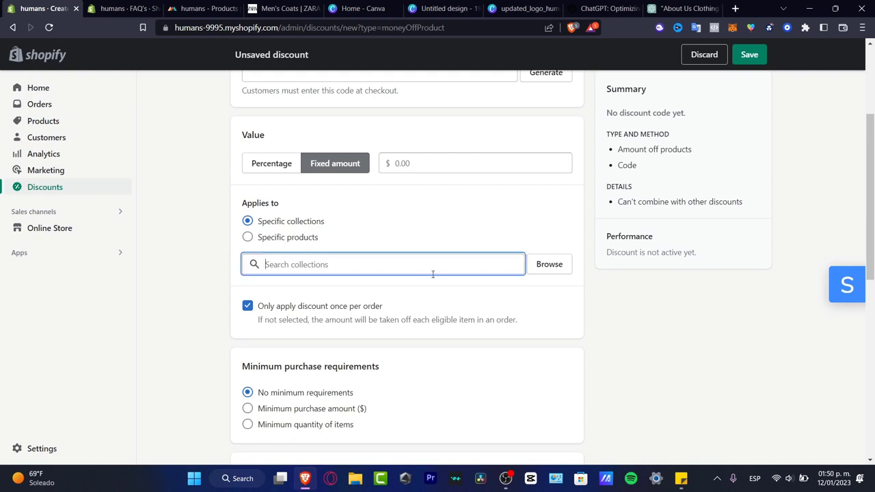
{"action": "left_click", "coordinate": [308, 238]}
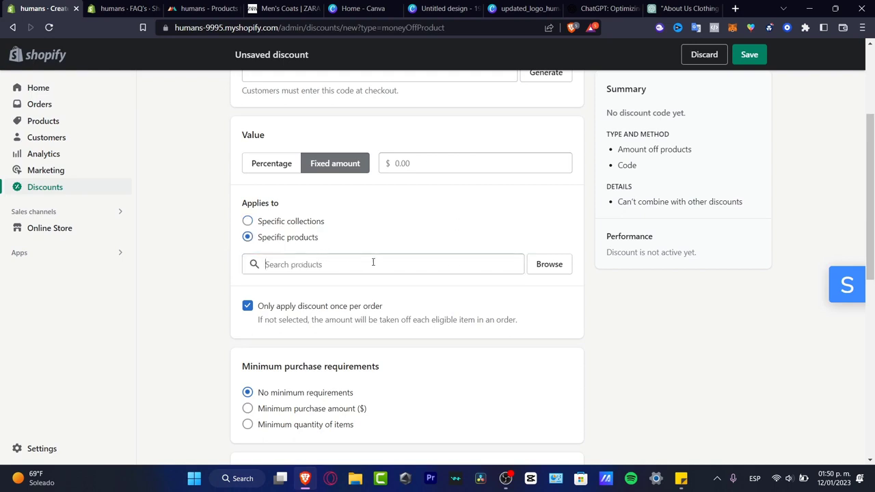
{"action": "left_click", "coordinate": [547, 263]}
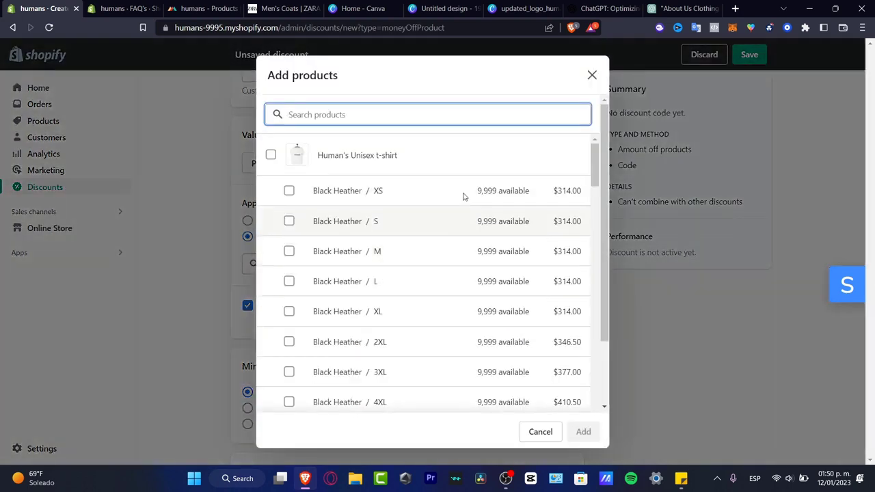
{"action": "left_click", "coordinate": [686, 314]}
{"action": "left_click", "coordinate": [306, 223]}
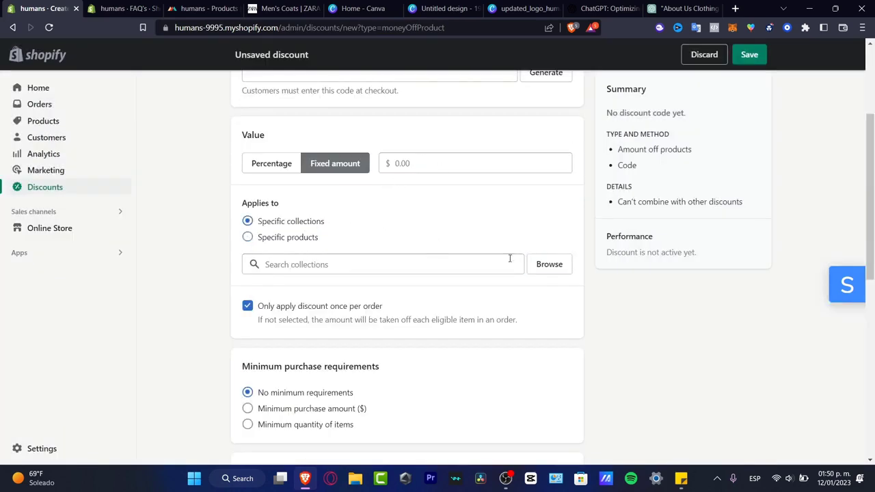
Apply the discount to the Home page collection
{"action": "left_click", "coordinate": [562, 266]}
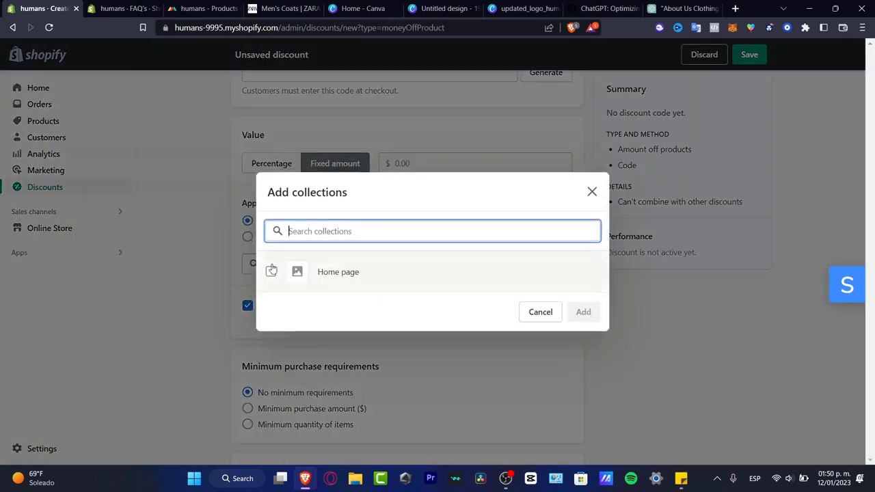
{"action": "left_click", "coordinate": [321, 272]}
{"action": "left_click", "coordinate": [582, 311]}
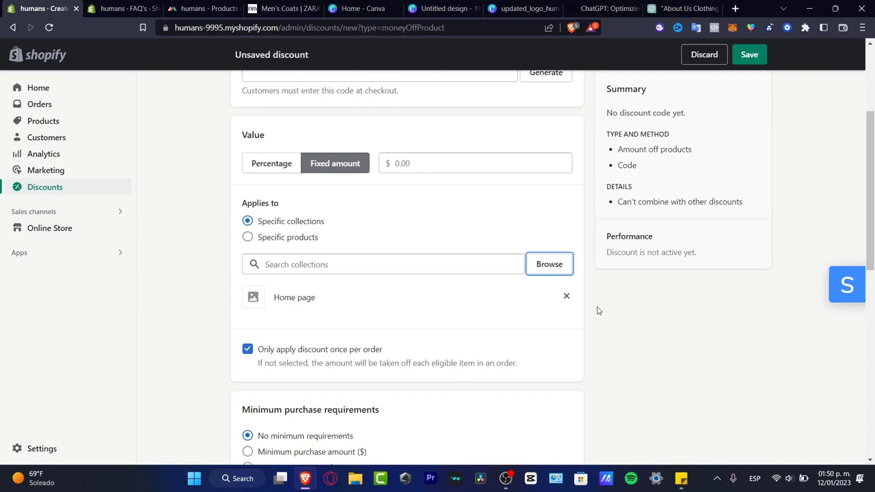
{"action": "scroll", "coordinate": [503, 342], "scroll_direction": "down", "scroll_amount": 4}
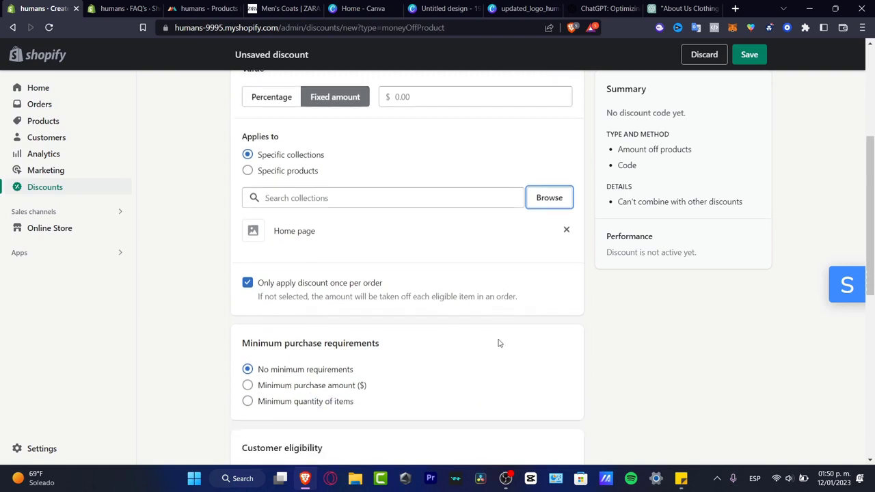
{"action": "scroll", "coordinate": [474, 303], "scroll_direction": "up", "scroll_amount": 4}
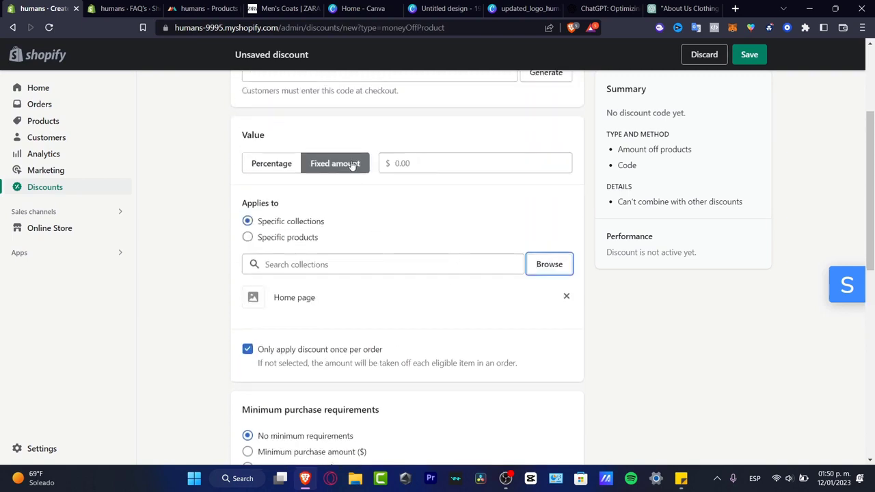
{"action": "left_click", "coordinate": [459, 171]}
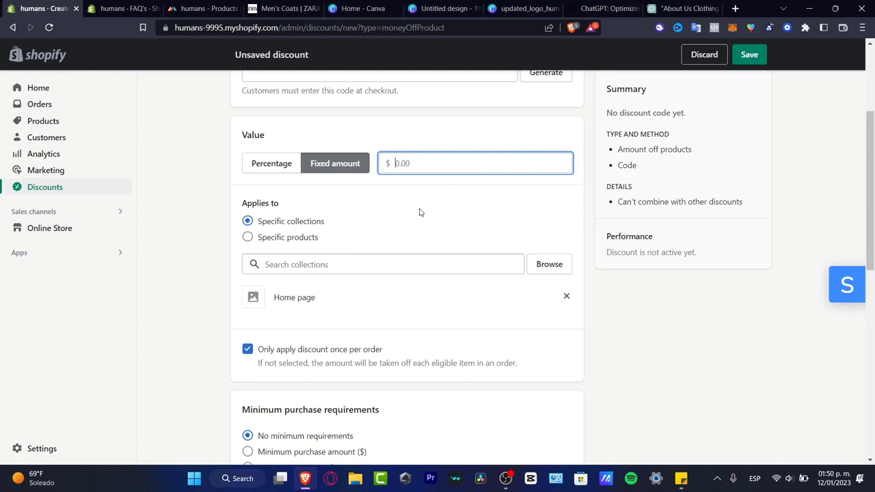
{"action": "left_click", "coordinate": [539, 267]}
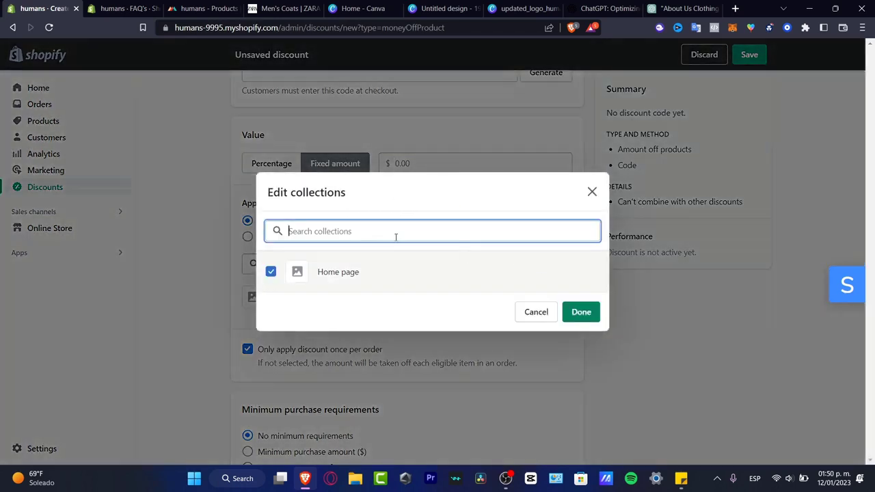
{"action": "left_click", "coordinate": [378, 273]}
{"action": "left_click", "coordinate": [592, 192]}
Switch the discount to specific products and add Human's Unisex t-shirt with all its variants
{"action": "left_click", "coordinate": [314, 238]}
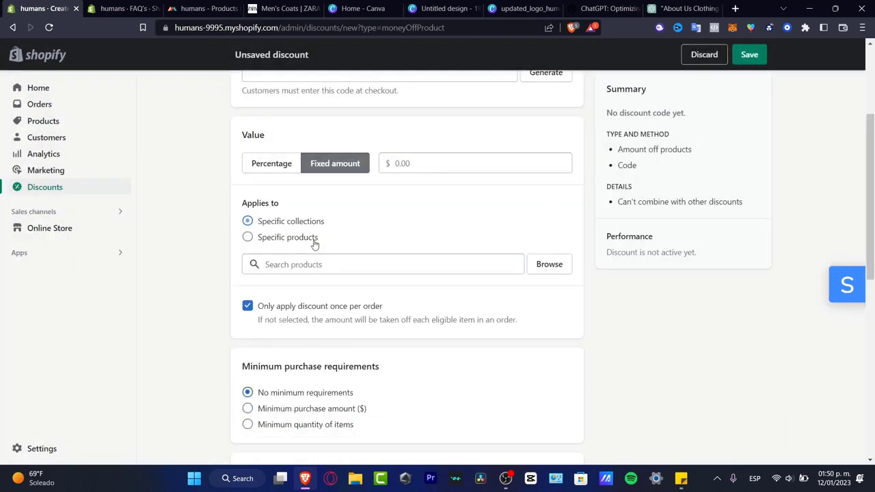
{"action": "left_click", "coordinate": [544, 265]}
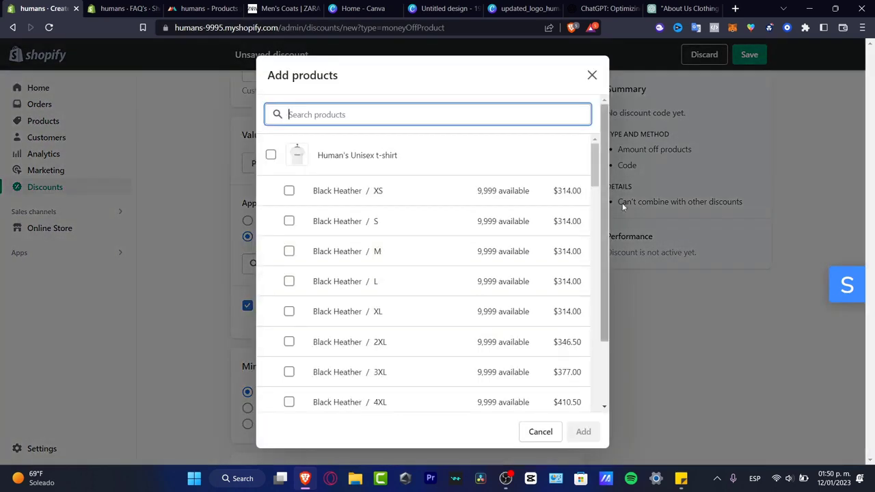
{"action": "left_click_drag", "start_coordinate": [594, 159], "coordinate": [599, 115]}
{"action": "left_click", "coordinate": [271, 156]}
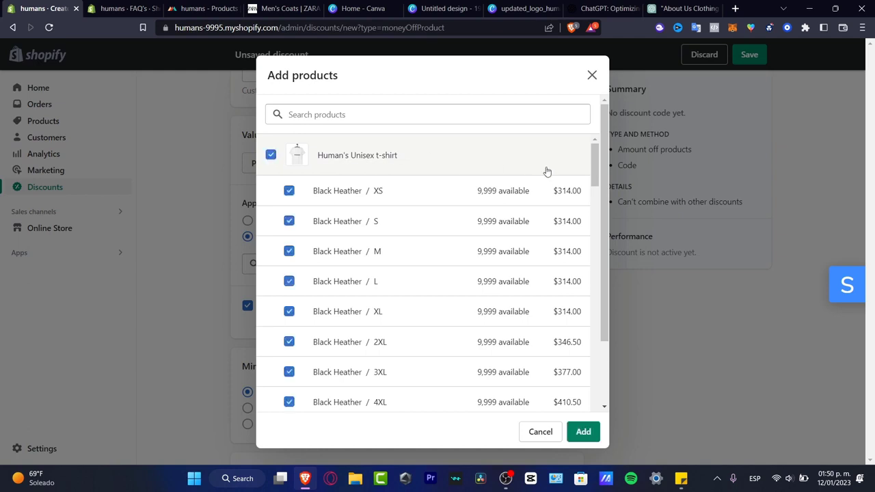
{"action": "left_click_drag", "start_coordinate": [594, 183], "coordinate": [581, 211]}
{"action": "left_click", "coordinate": [582, 430]}
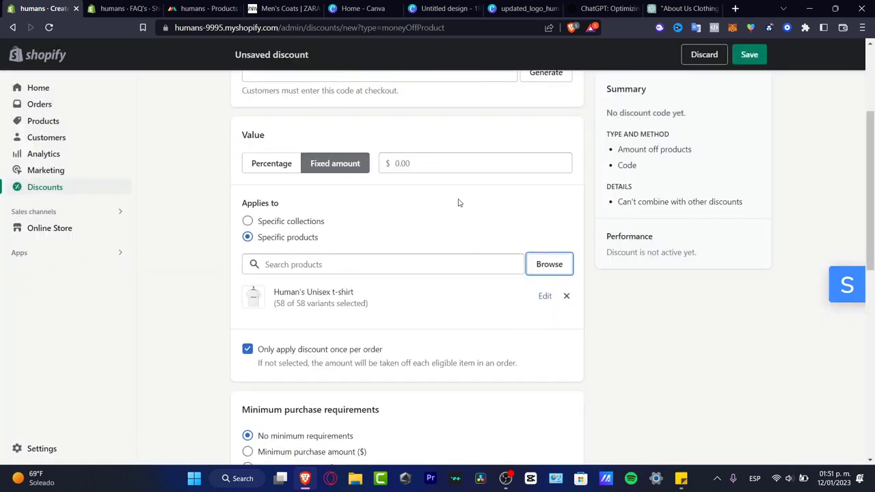
Set the fixed discount amount to $219 and turn off applying it only once per order
{"action": "left_click", "coordinate": [438, 162]}
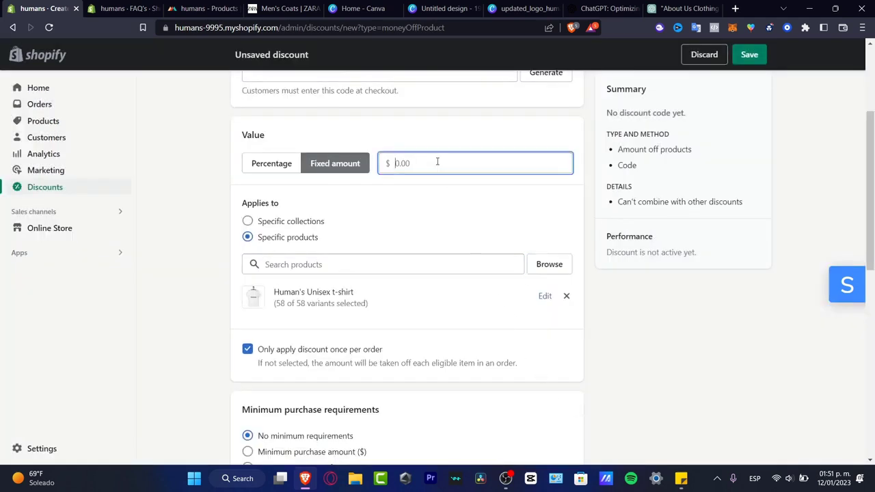
{"action": "type", "text": "2"}
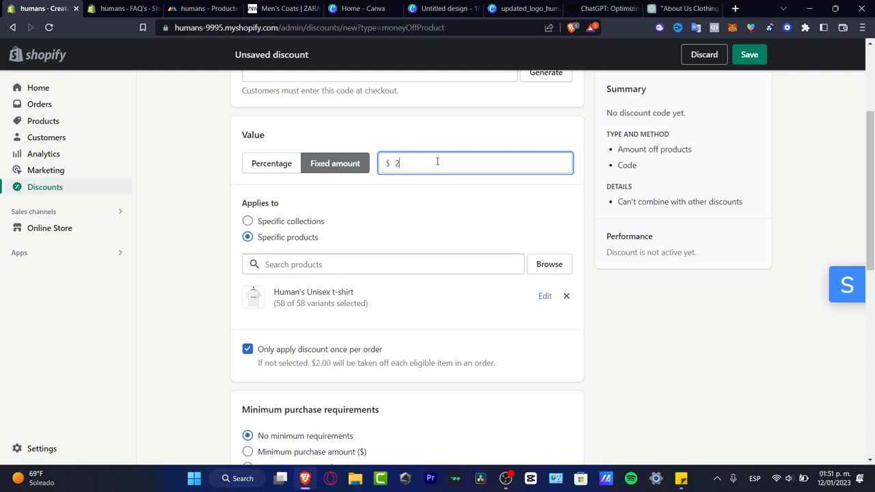
{"action": "type", "text": "19"}
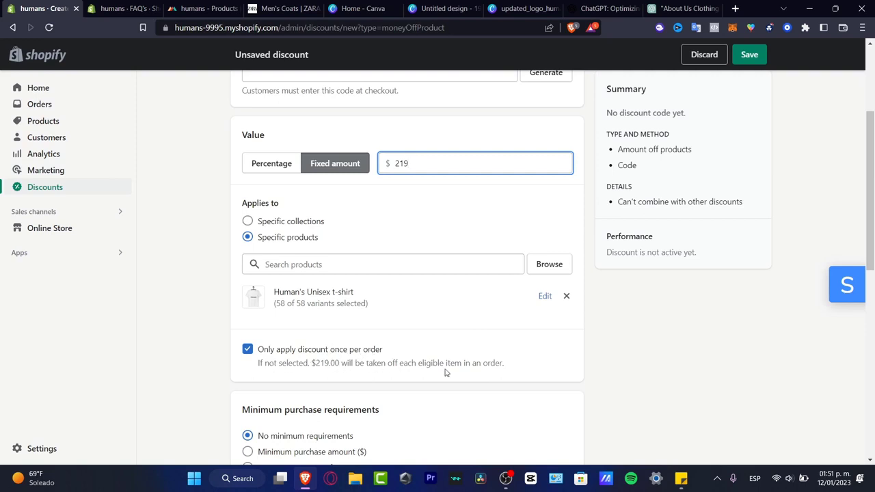
{"action": "left_click", "coordinate": [248, 350]}
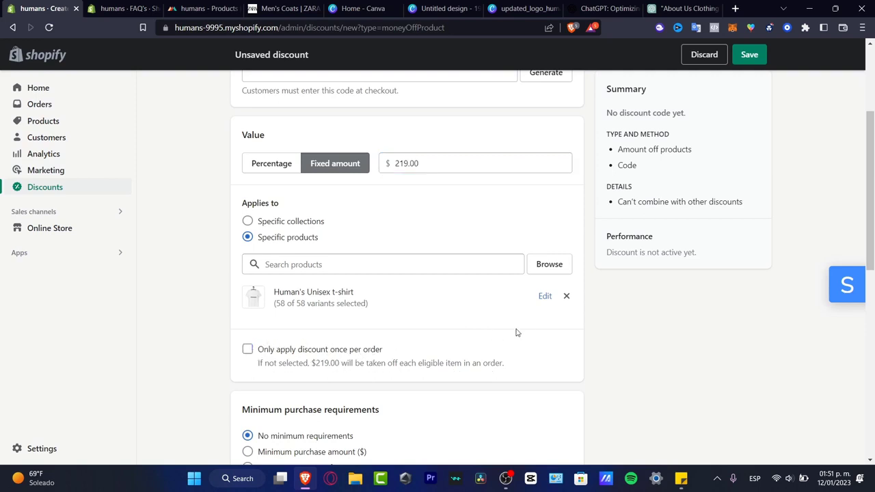
Limit the discount to 50 uses in total, check the remaining settings, and try to save it
{"action": "scroll", "coordinate": [525, 333], "scroll_direction": "down", "scroll_amount": 3}
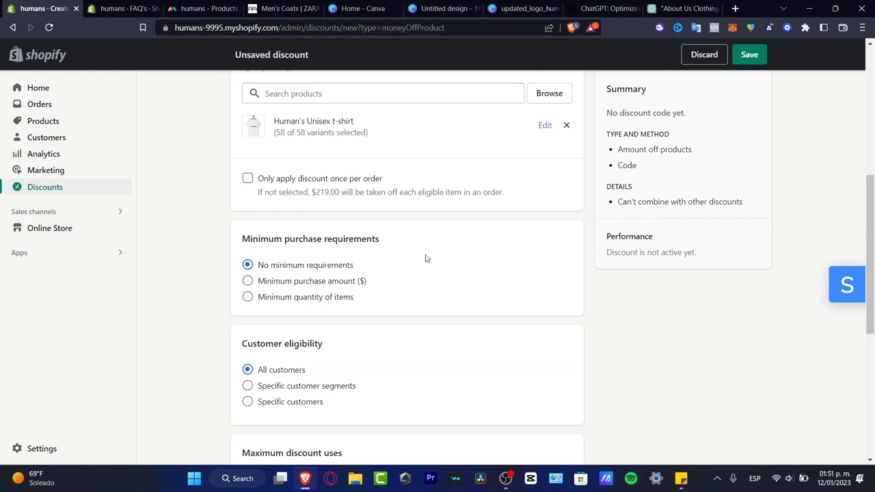
{"action": "scroll", "coordinate": [467, 310], "scroll_direction": "down", "scroll_amount": 3}
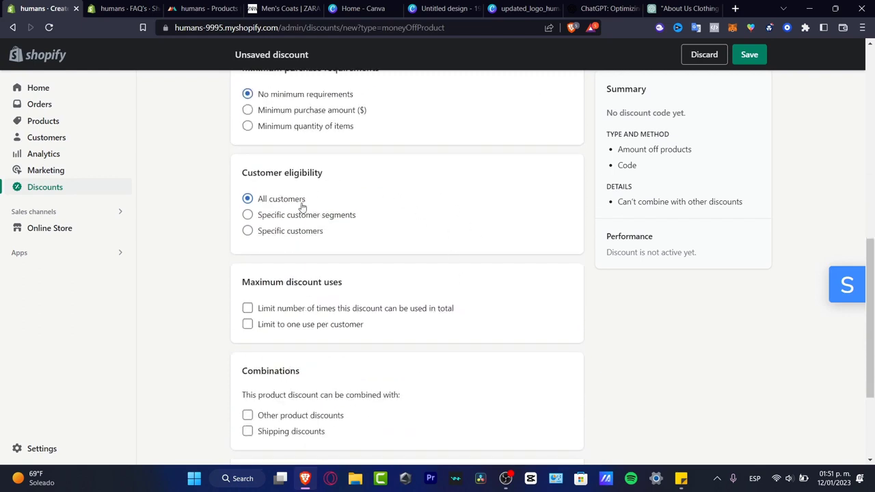
{"action": "left_click", "coordinate": [362, 309]}
{"action": "left_click", "coordinate": [323, 325]}
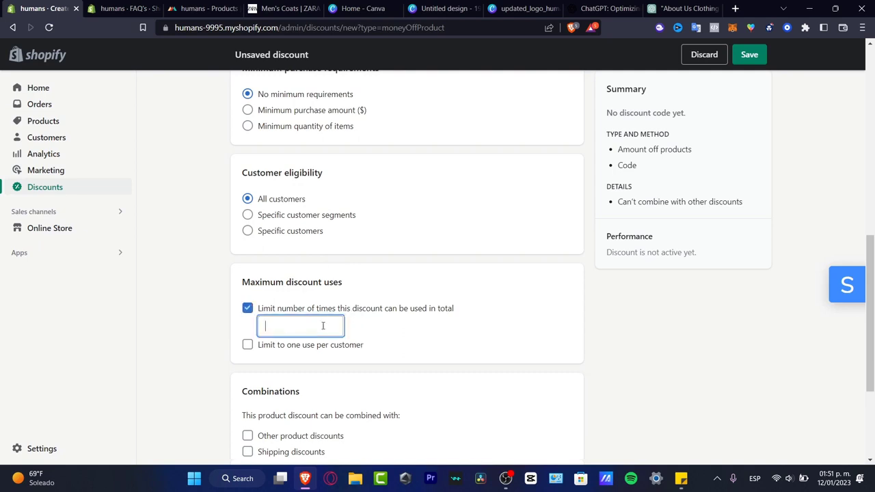
{"action": "type", "text": "50"}
{"action": "scroll", "coordinate": [381, 369], "scroll_direction": "down", "scroll_amount": 3}
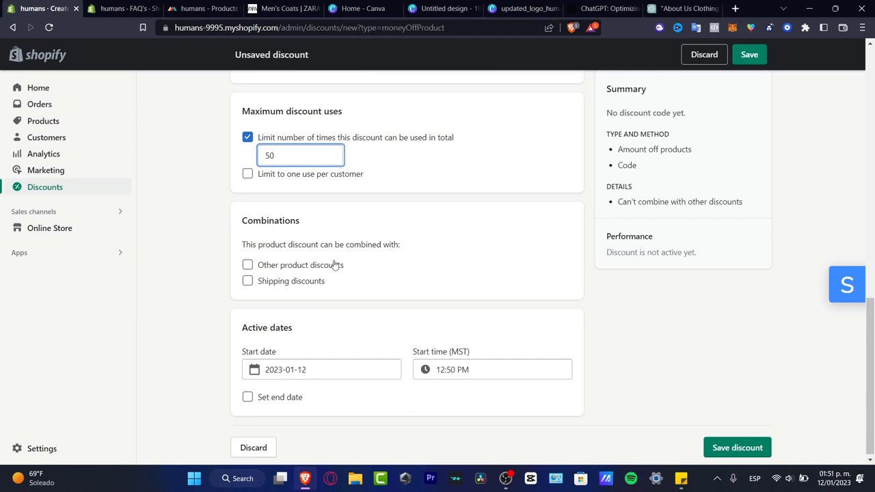
{"action": "scroll", "coordinate": [393, 305], "scroll_direction": "down", "scroll_amount": 1}
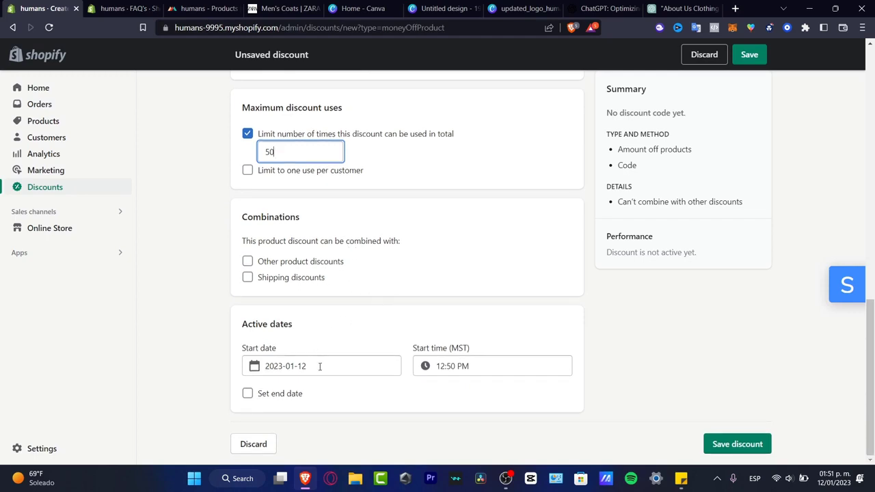
{"action": "scroll", "coordinate": [642, 319], "scroll_direction": "up", "scroll_amount": 8}
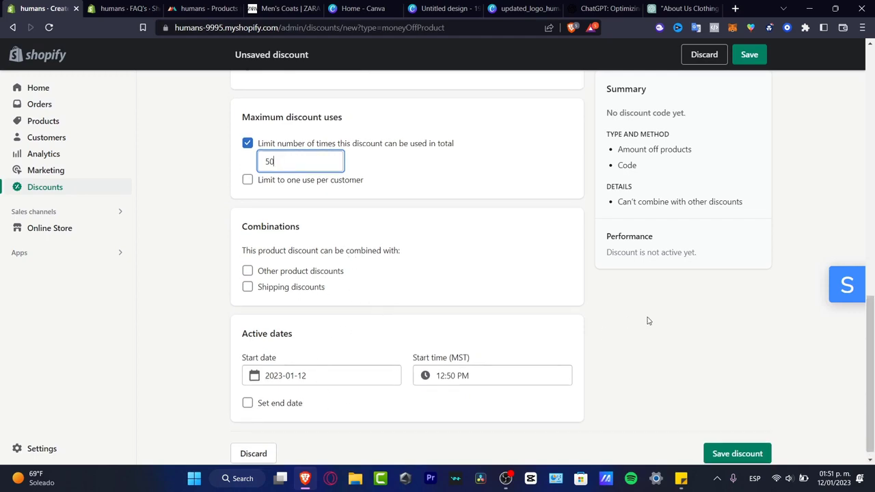
{"action": "left_click", "coordinate": [747, 53]}
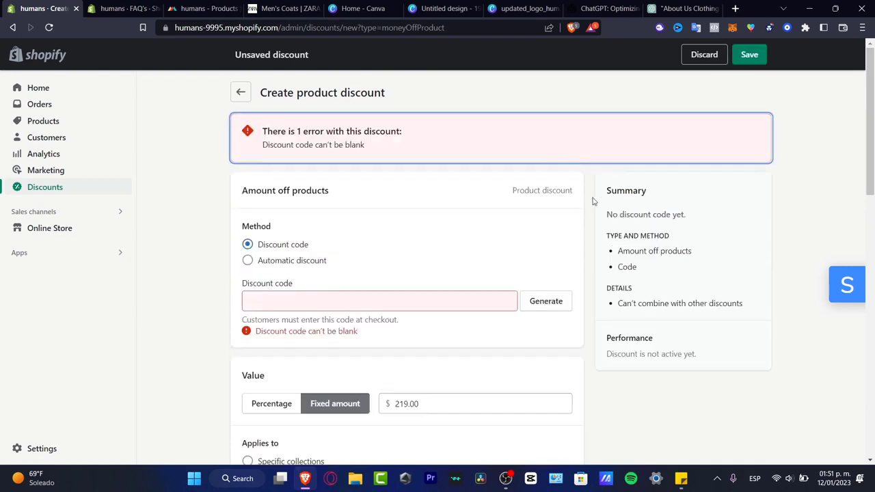
Enter NEWBIES as the discount code, replace it with a randomly generated code, and save the discount
{"action": "left_click", "coordinate": [392, 298]}
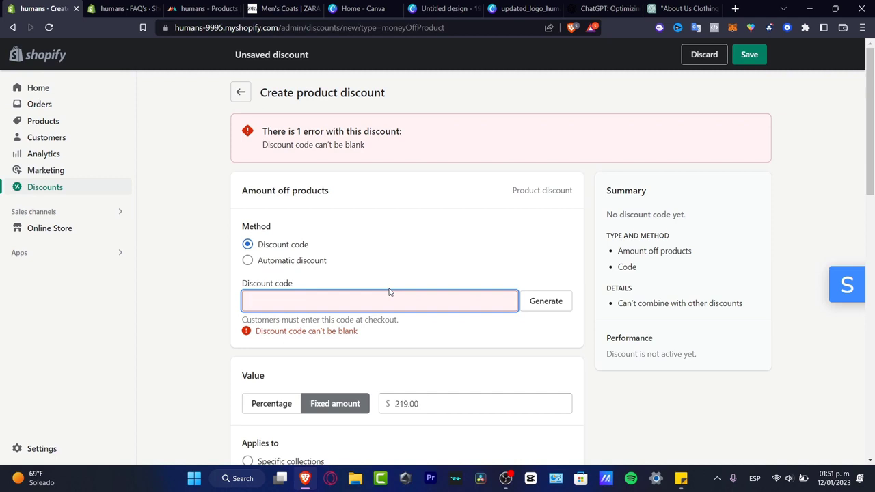
{"action": "type", "text": "NEWBIES"}
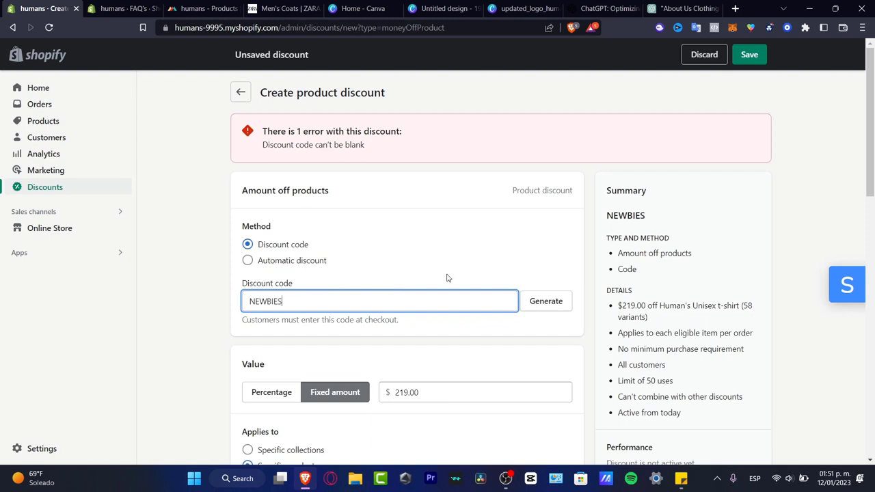
{"action": "left_click", "coordinate": [551, 299]}
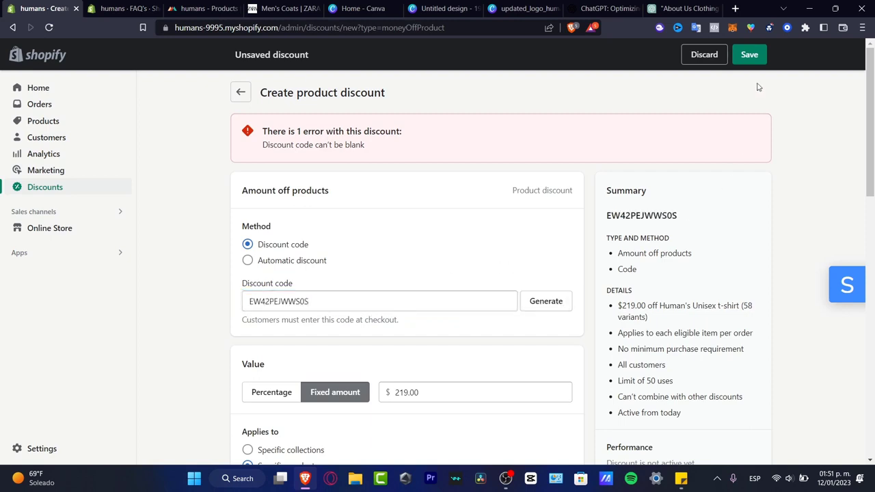
{"action": "left_click", "coordinate": [753, 59]}
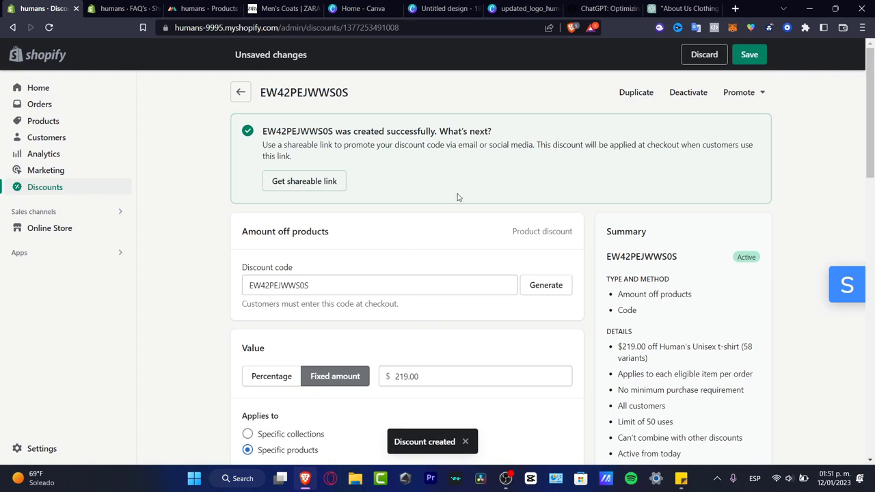
Review the created discount's code and the t-shirt amount in its summary, and save the discount again
{"action": "double_click", "coordinate": [315, 129]}
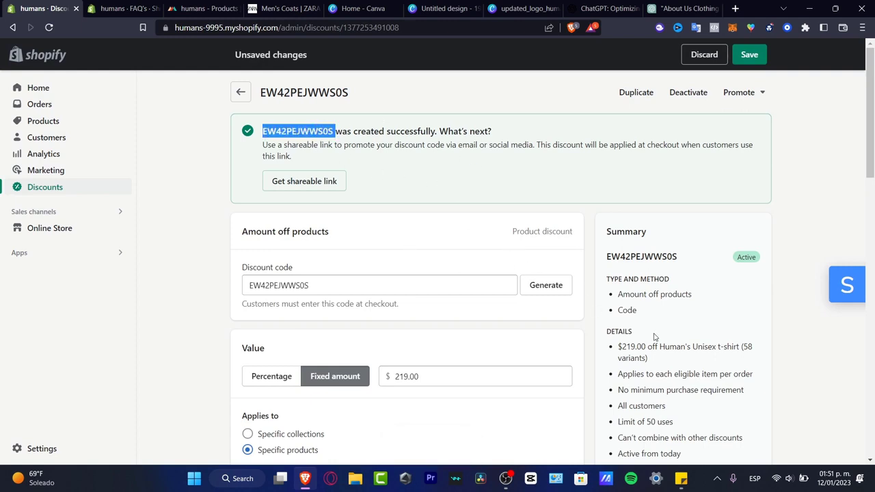
{"action": "left_click_drag", "start_coordinate": [677, 361], "coordinate": [623, 346]}
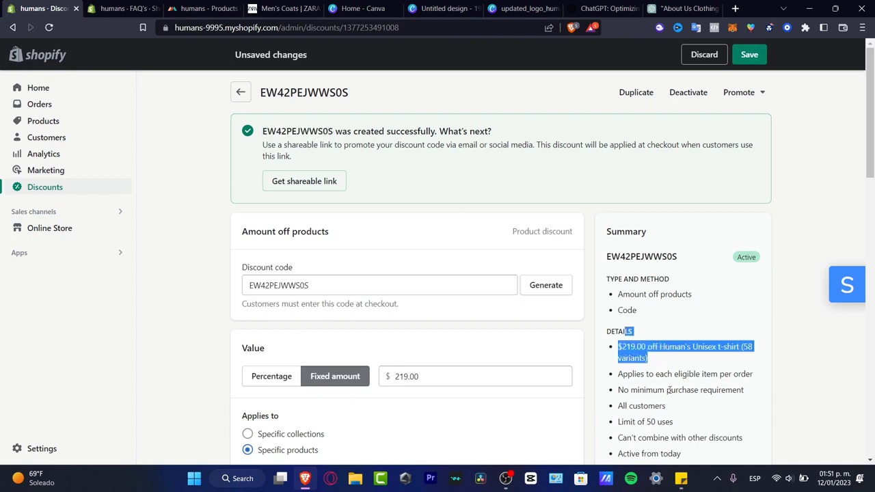
{"action": "left_click", "coordinate": [749, 54]}
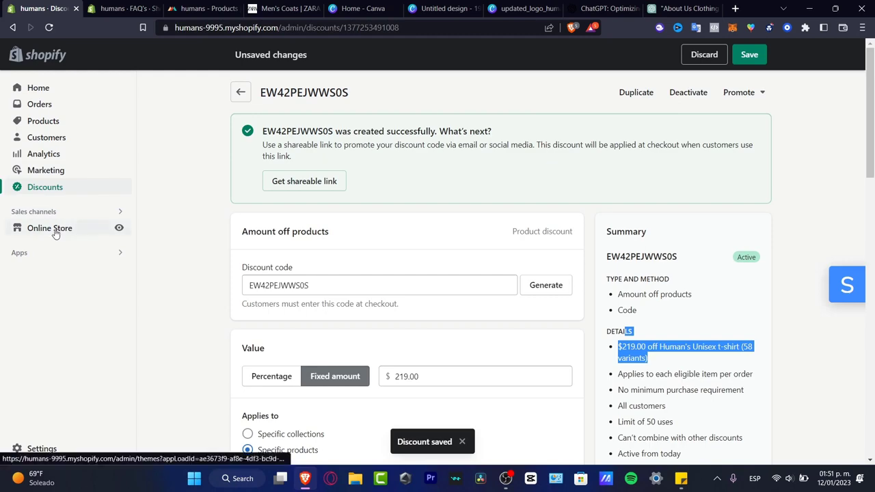
{"action": "left_click", "coordinate": [59, 230]}
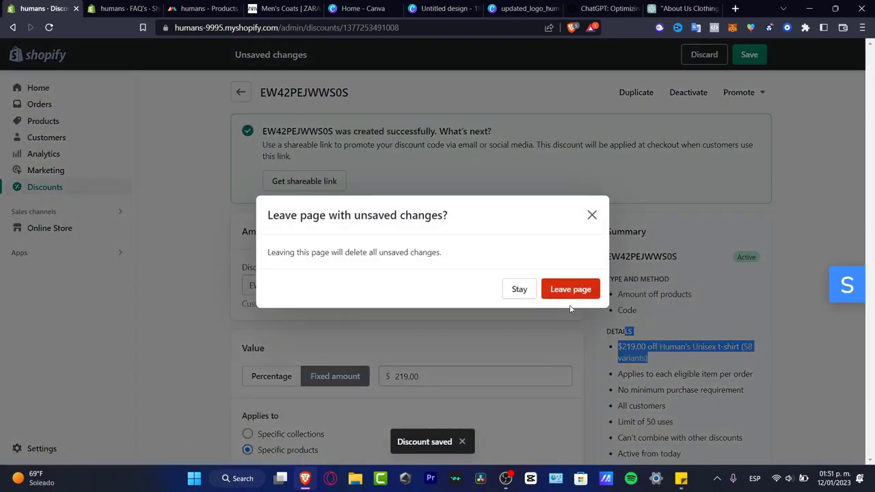
{"action": "left_click", "coordinate": [520, 291]}
{"action": "left_click", "coordinate": [748, 54]}
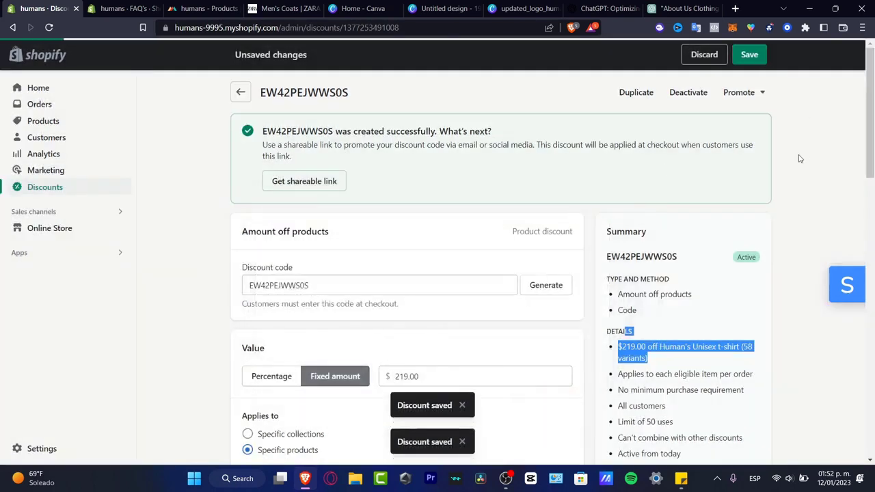
Leave the discount page discarding unsaved changes, and open the online store's current Dawn theme for customizing
{"action": "left_click", "coordinate": [88, 224]}
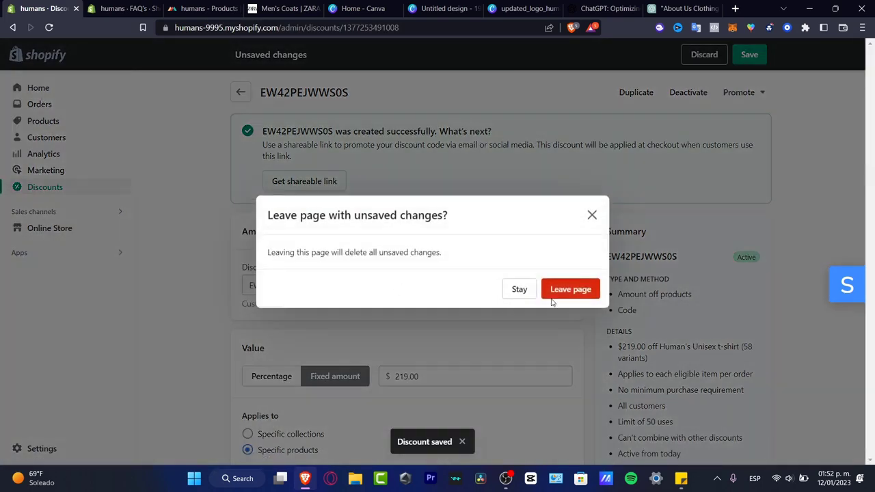
{"action": "left_click", "coordinate": [569, 291]}
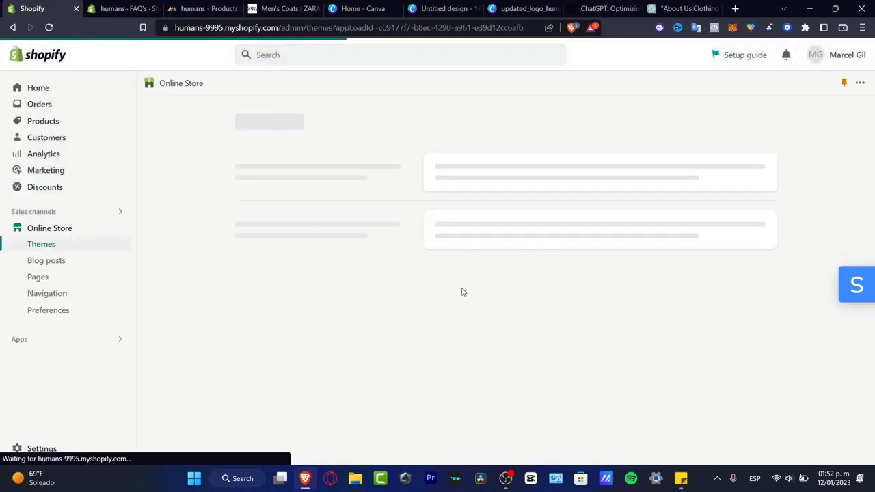
{"action": "scroll", "coordinate": [463, 292], "scroll_direction": "down", "scroll_amount": 3}
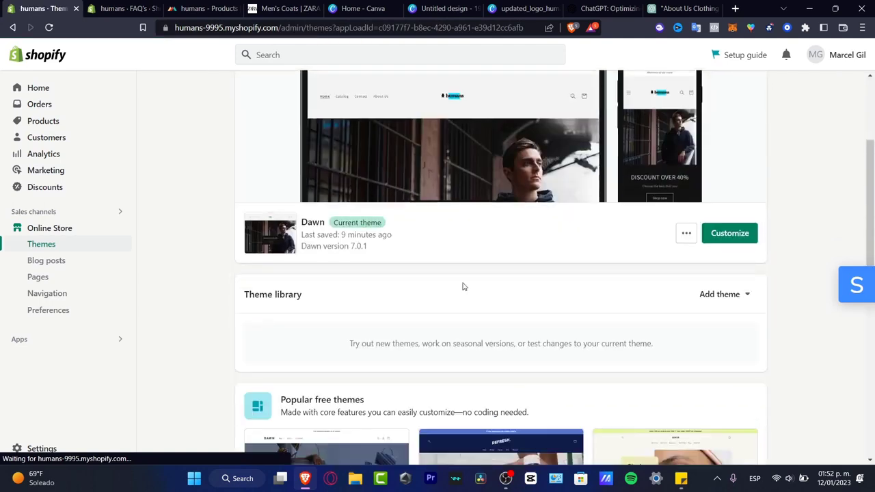
{"action": "scroll", "coordinate": [493, 254], "scroll_direction": "up", "scroll_amount": 3}
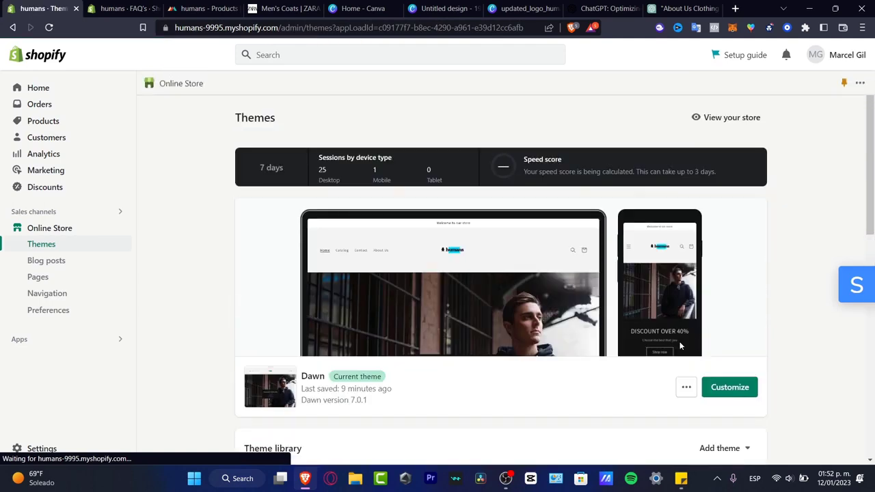
{"action": "scroll", "coordinate": [738, 308], "scroll_direction": "down", "scroll_amount": 3}
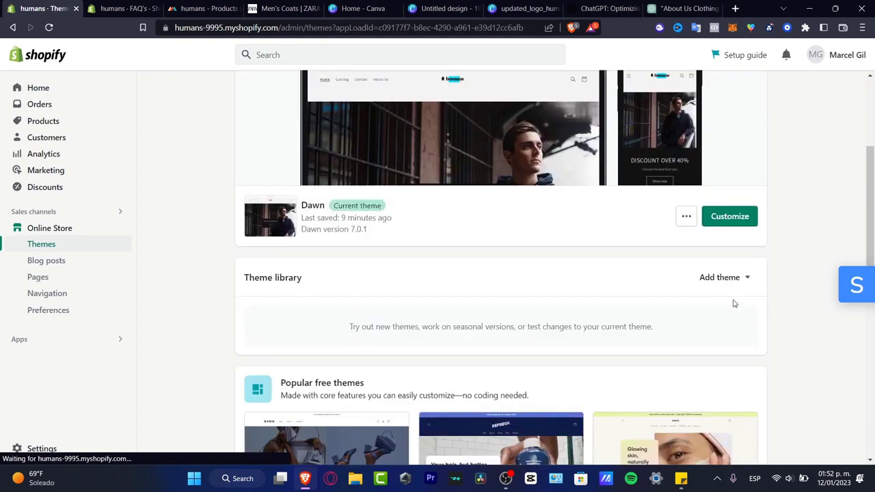
{"action": "scroll", "coordinate": [726, 340], "scroll_direction": "up", "scroll_amount": 3}
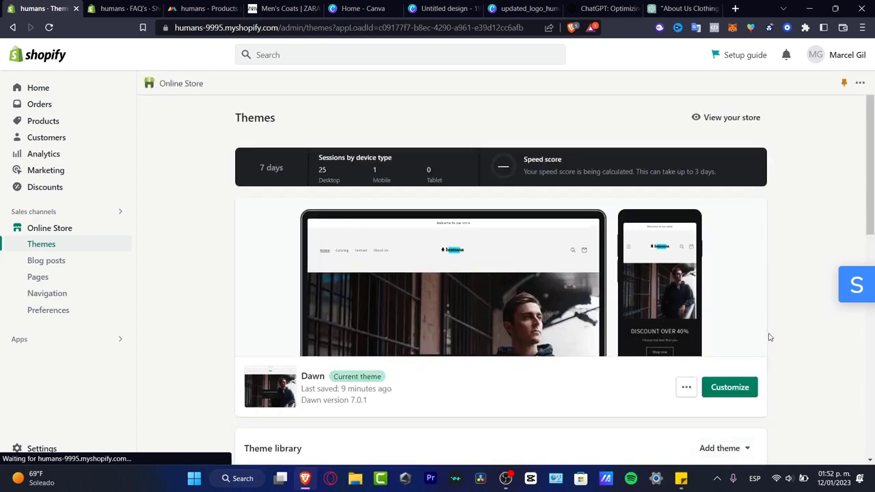
{"action": "scroll", "coordinate": [769, 338], "scroll_direction": "down", "scroll_amount": 3}
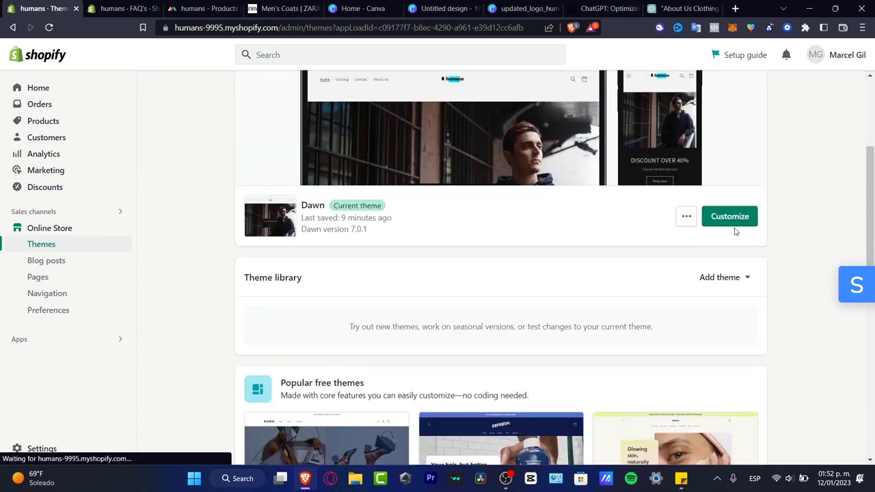
{"action": "left_click", "coordinate": [686, 216]}
{"action": "left_click", "coordinate": [729, 218]}
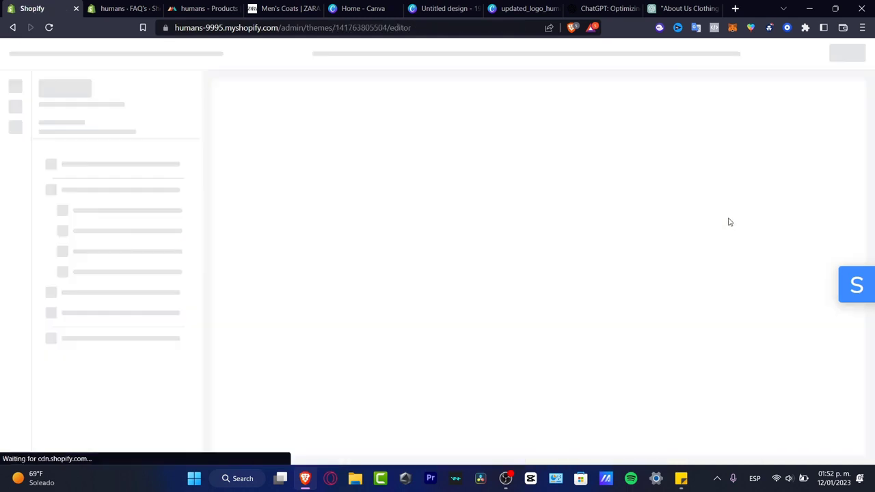
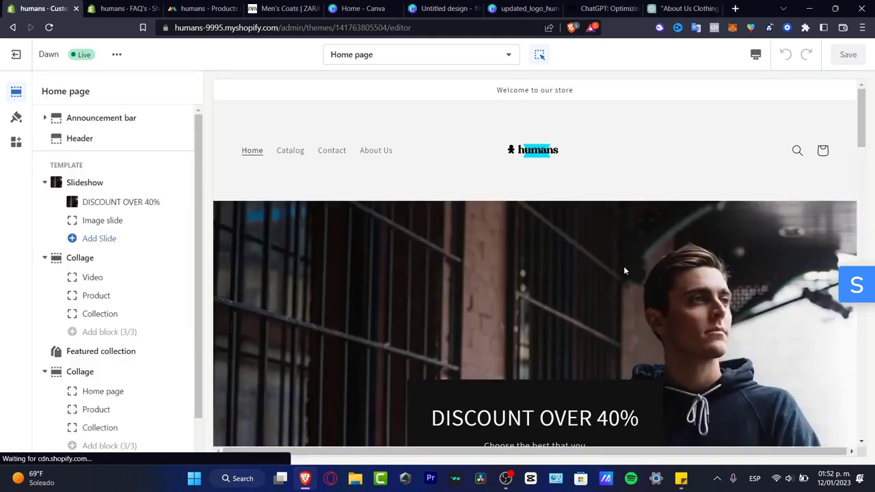
Replace the announcement bar's text on the home page with "FREE SHIPPPING FOR NEW COSTUMERS"
{"action": "scroll", "coordinate": [626, 269], "scroll_direction": "down", "scroll_amount": 3}
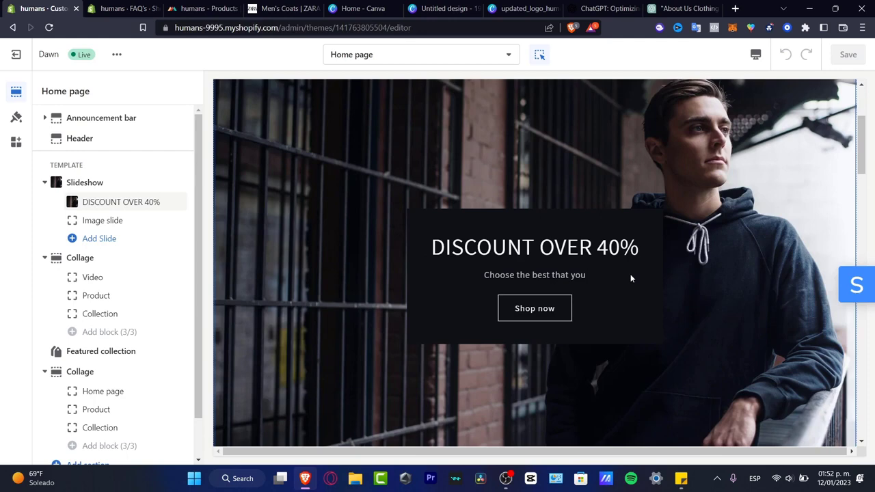
{"action": "left_click", "coordinate": [143, 117]}
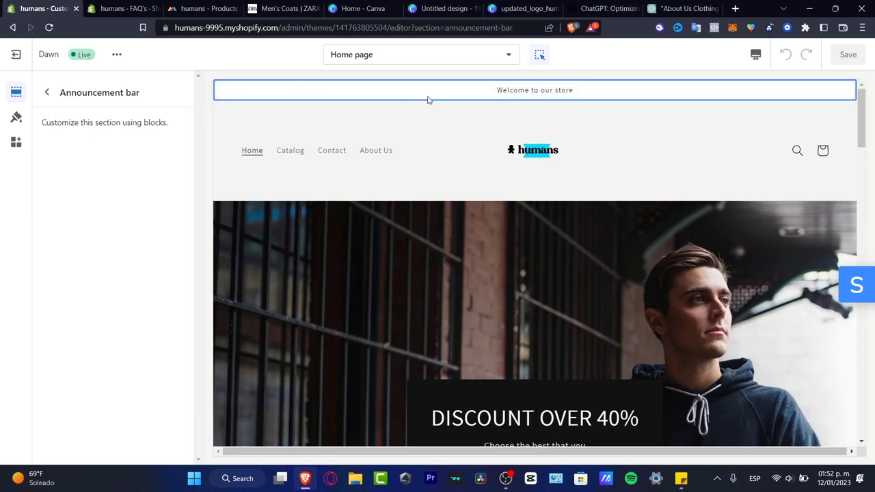
{"action": "left_click", "coordinate": [525, 90]}
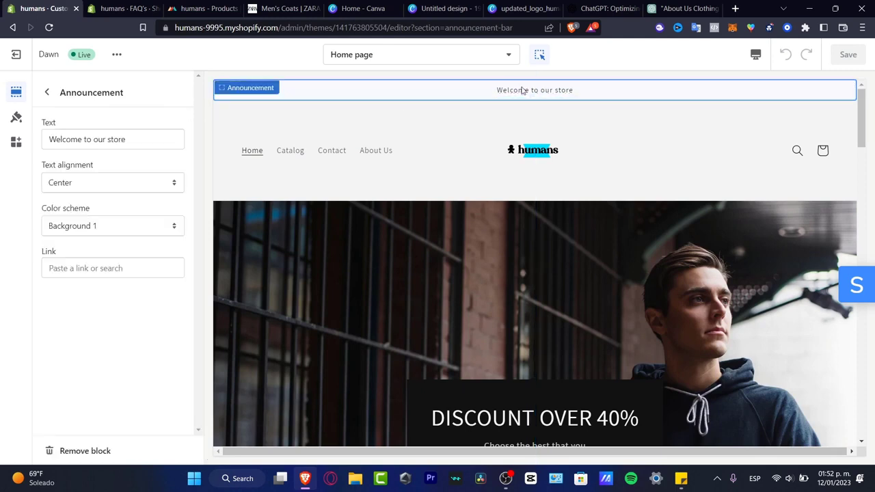
{"action": "double_click", "coordinate": [120, 136]}
{"action": "left_click_drag", "start_coordinate": [146, 144], "coordinate": [56, 121]}
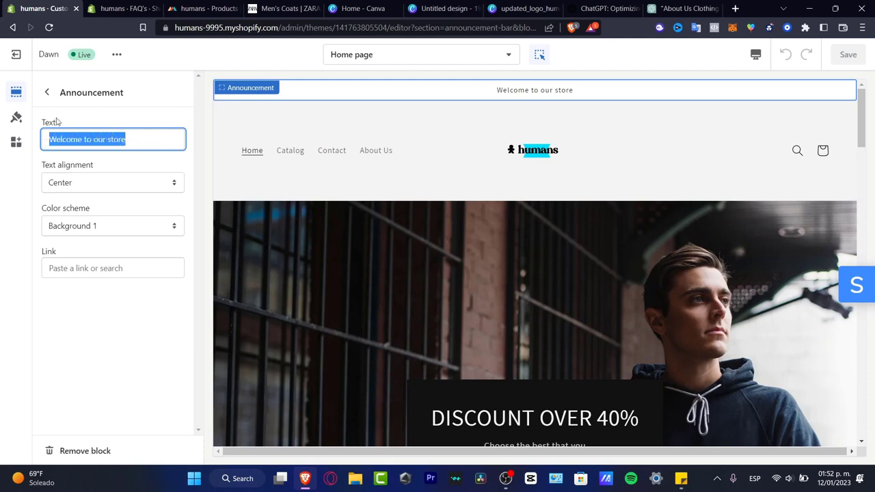
{"action": "type", "text": "FREE S"}
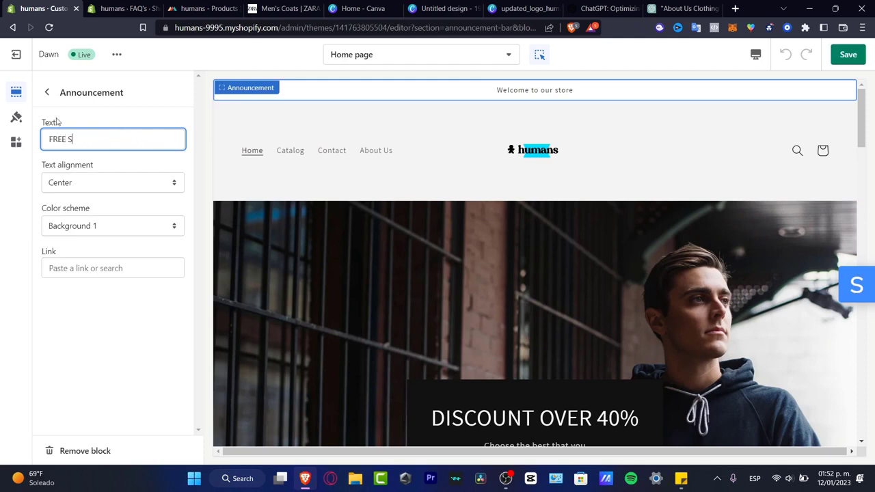
{"action": "type", "text": "HIPPPING FOR NEW COS"}
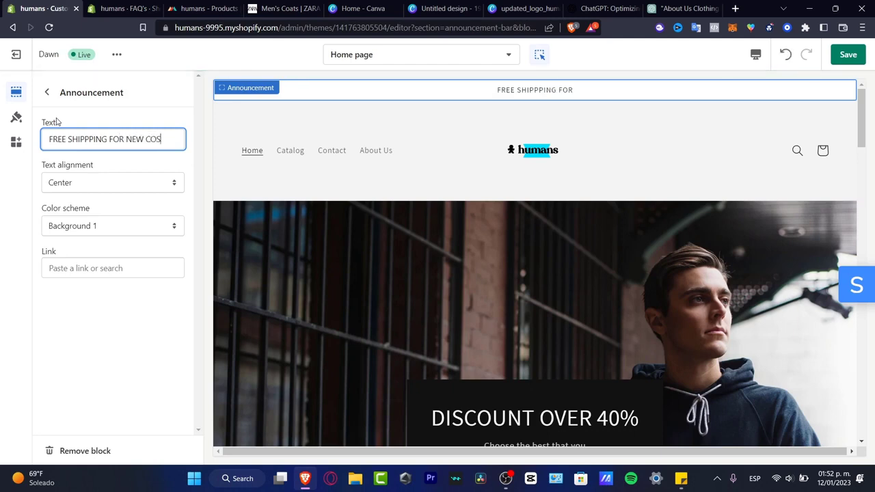
{"action": "type", "text": "TUMERS"}
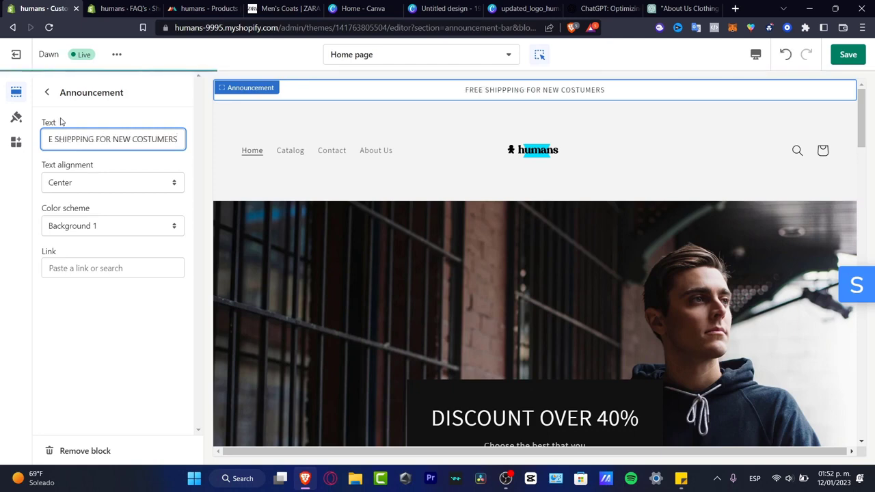
Set the announcement's color scheme to Accent 2, link it to All products, and save the theme
{"action": "left_click", "coordinate": [91, 230]}
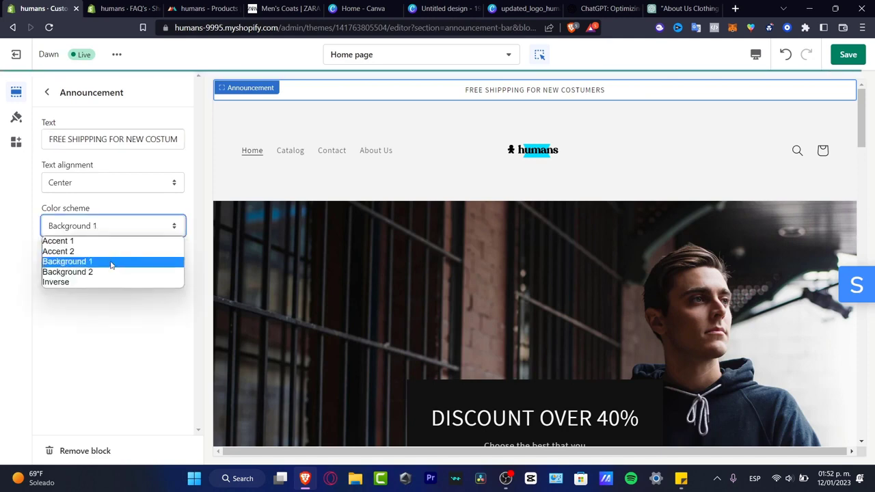
{"action": "left_click", "coordinate": [113, 260]}
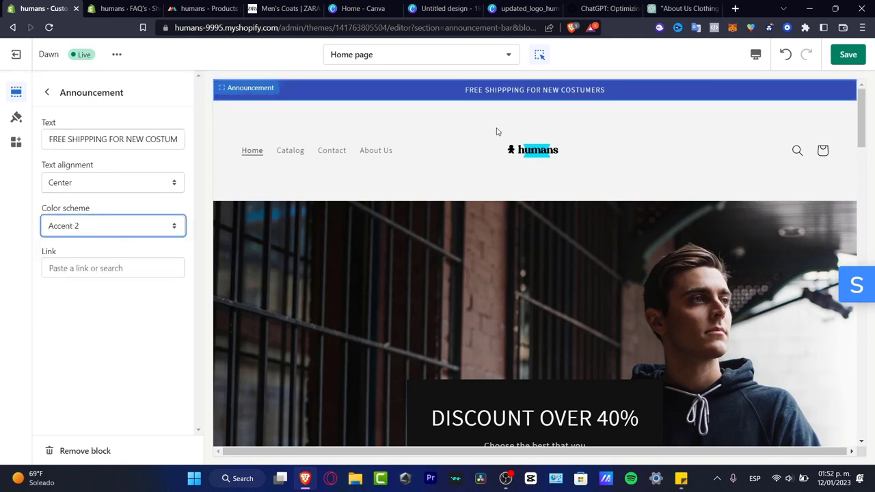
{"action": "left_click", "coordinate": [114, 266]}
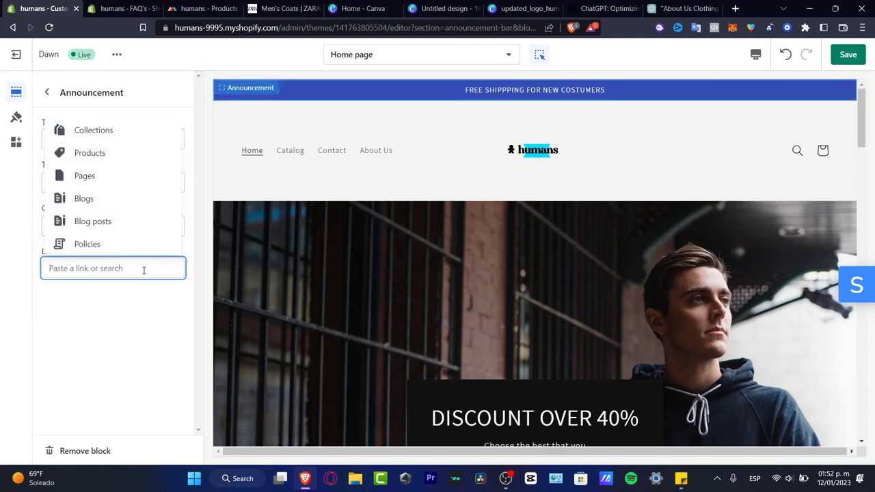
{"action": "left_click", "coordinate": [112, 152]}
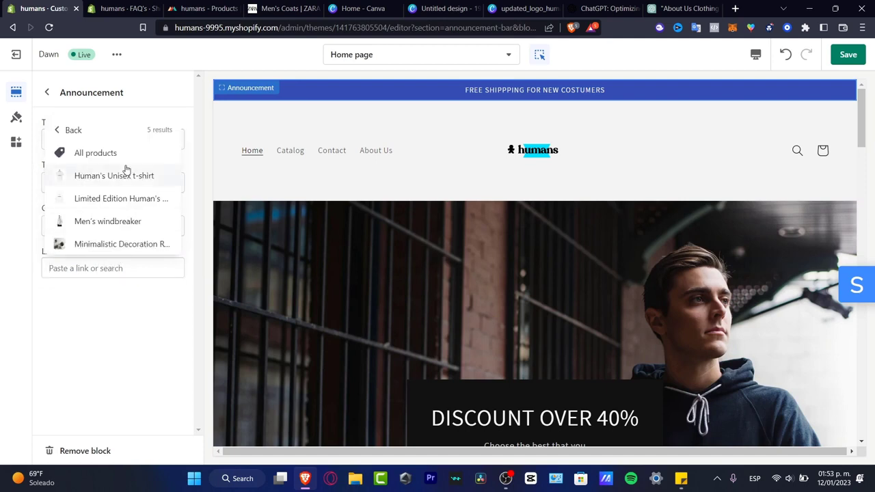
{"action": "left_click", "coordinate": [121, 150]}
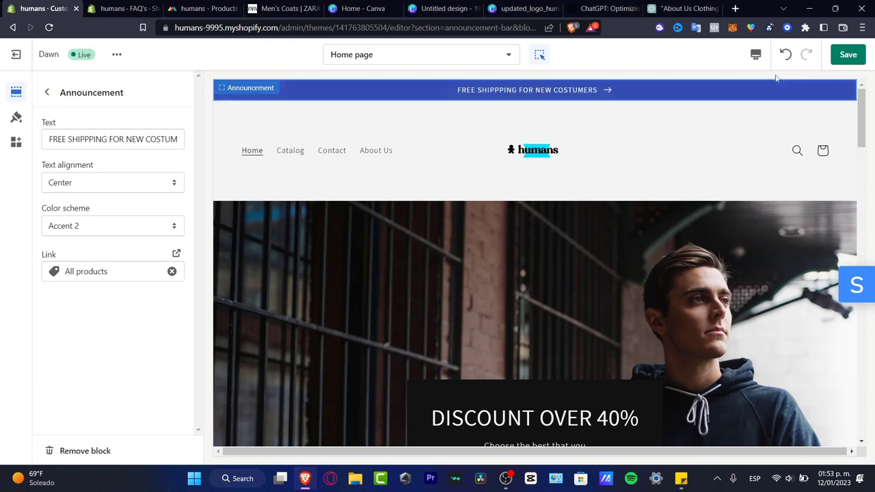
{"action": "left_click", "coordinate": [846, 55]}
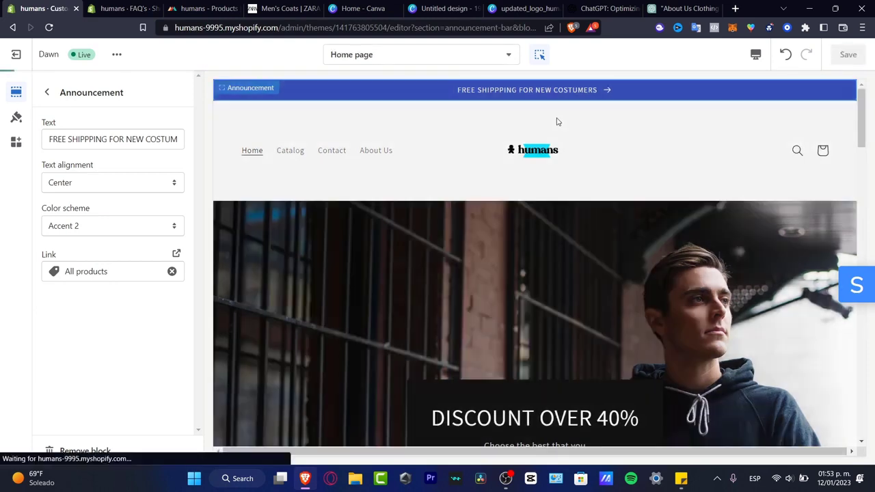
Return to the home page sections, search the addable sections for "announc", and clear the search
{"action": "left_click", "coordinate": [46, 93]}
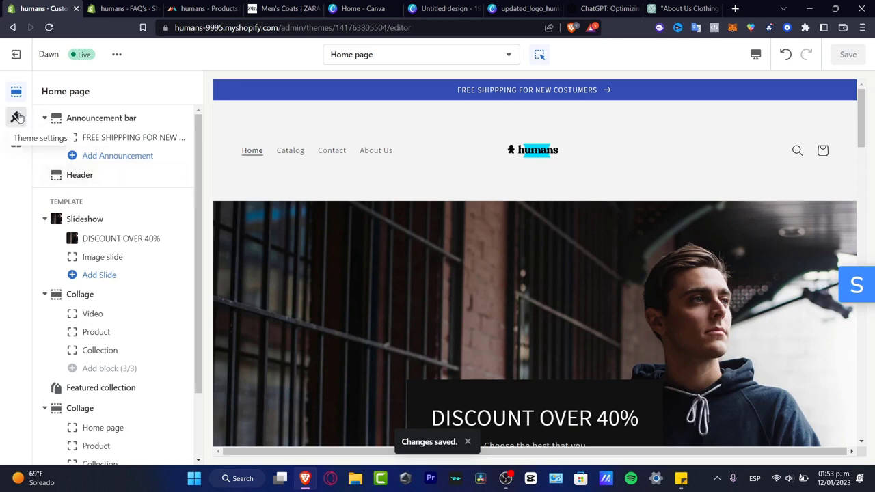
{"action": "scroll", "coordinate": [146, 249], "scroll_direction": "down", "scroll_amount": 1}
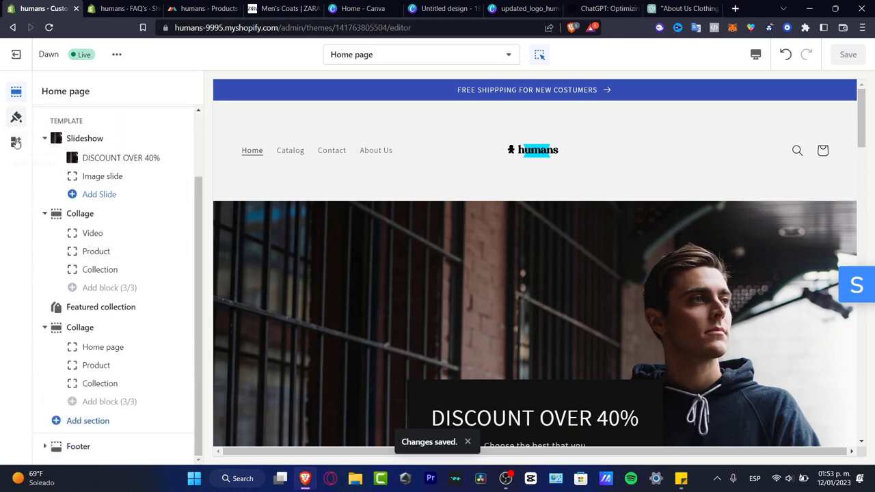
{"action": "left_click", "coordinate": [73, 421]}
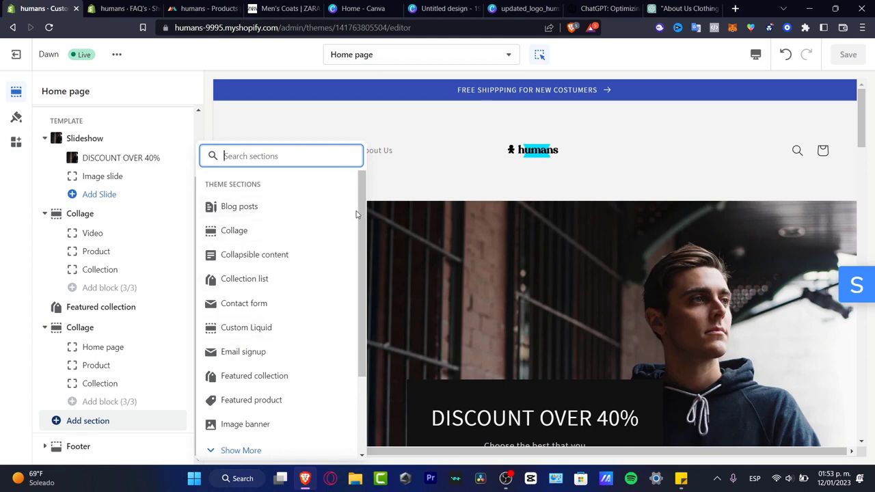
{"action": "type", "text": "announc"}
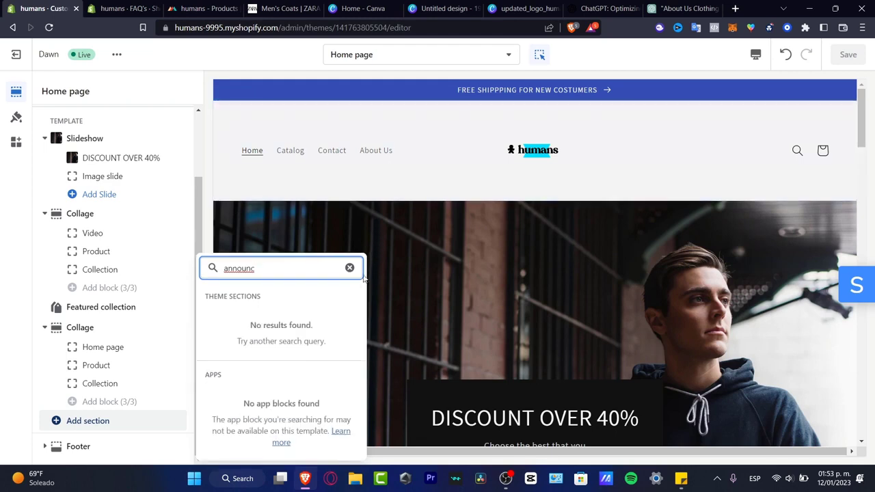
{"action": "left_click", "coordinate": [349, 268]}
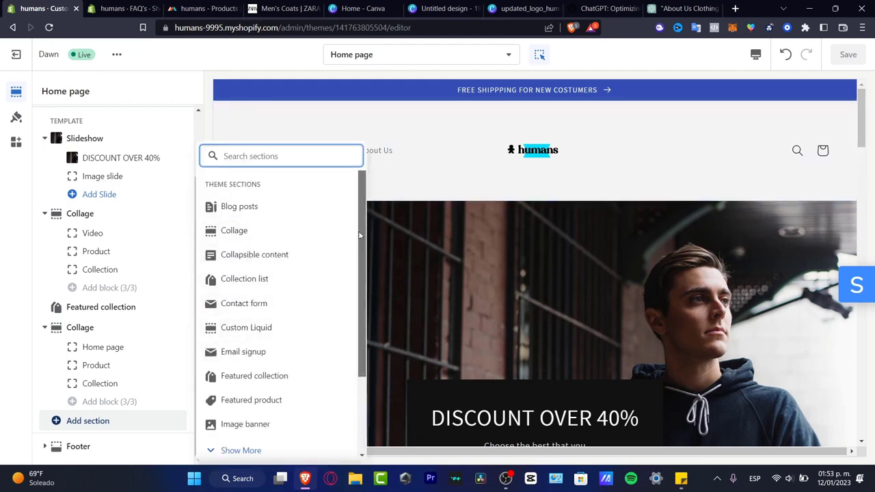
Expand the full list of theme sections and add a Video section to the home page template
{"action": "scroll", "coordinate": [358, 273], "scroll_direction": "down", "scroll_amount": 2}
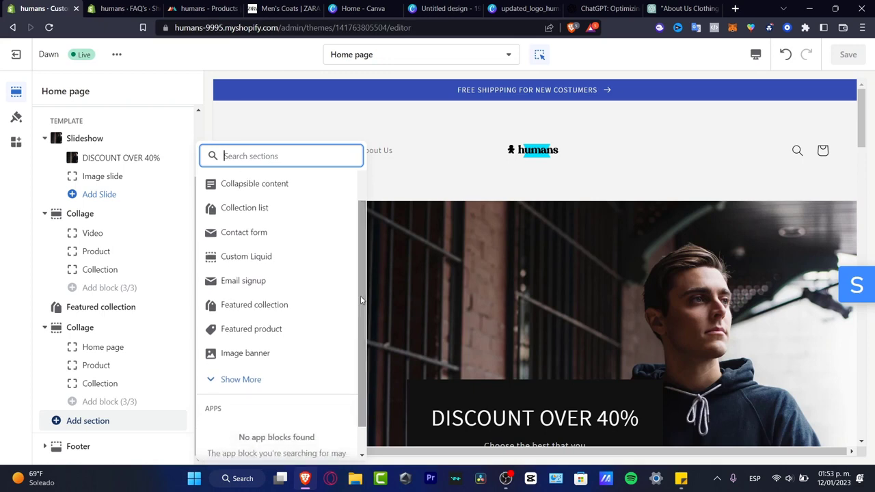
{"action": "left_click", "coordinate": [269, 377]}
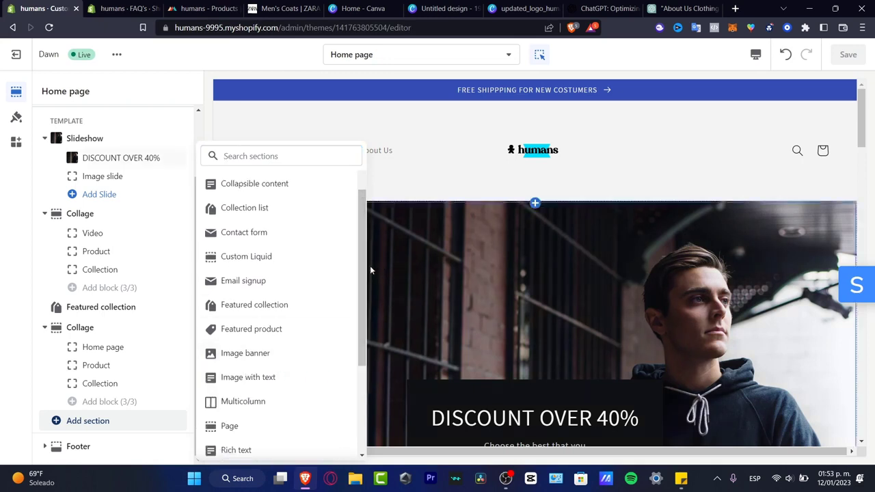
{"action": "left_click_drag", "start_coordinate": [365, 270], "coordinate": [371, 355]}
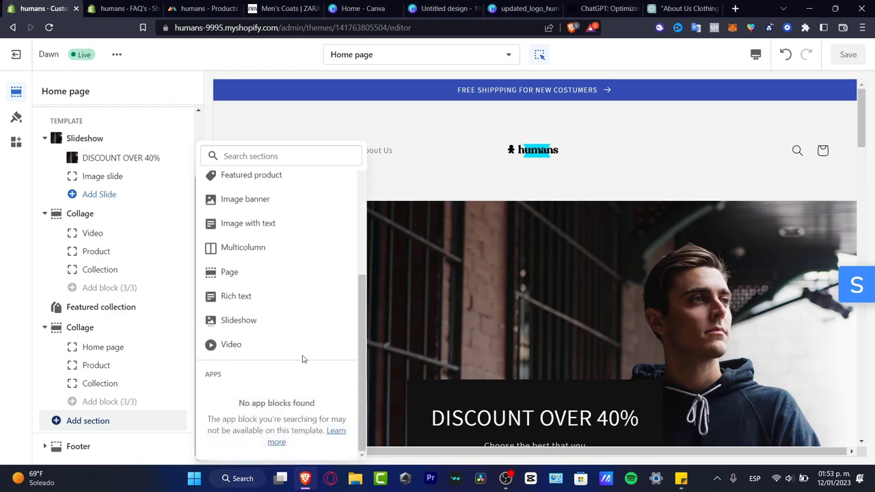
{"action": "left_click", "coordinate": [252, 346]}
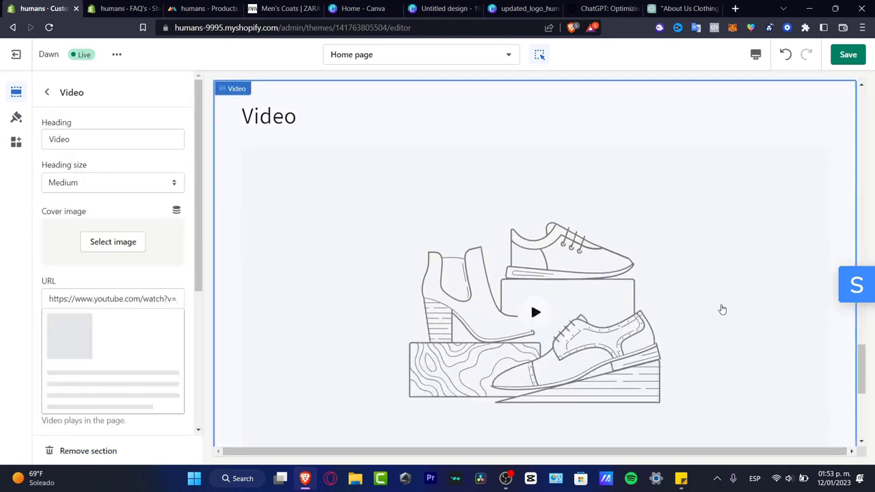
Examine the new Video section's settings and play its placeholder video in the preview
{"action": "left_click_drag", "start_coordinate": [198, 259], "coordinate": [200, 306]}
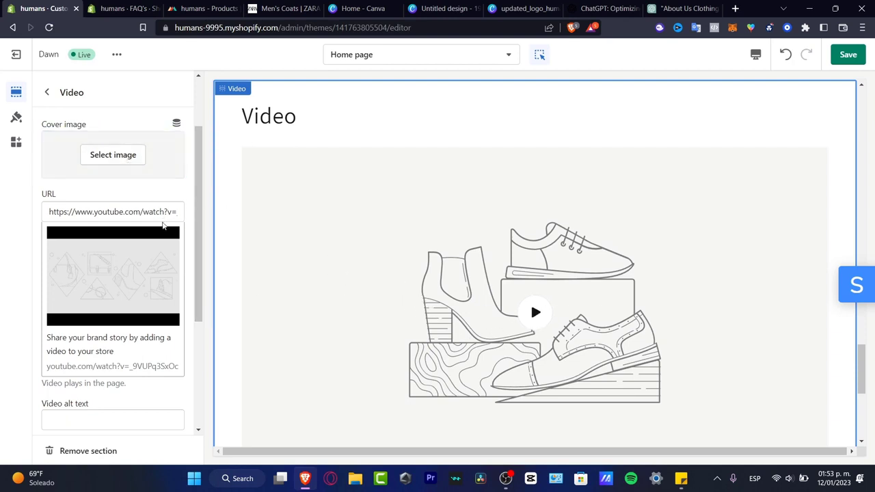
{"action": "scroll", "coordinate": [163, 225], "scroll_direction": "down", "scroll_amount": 3}
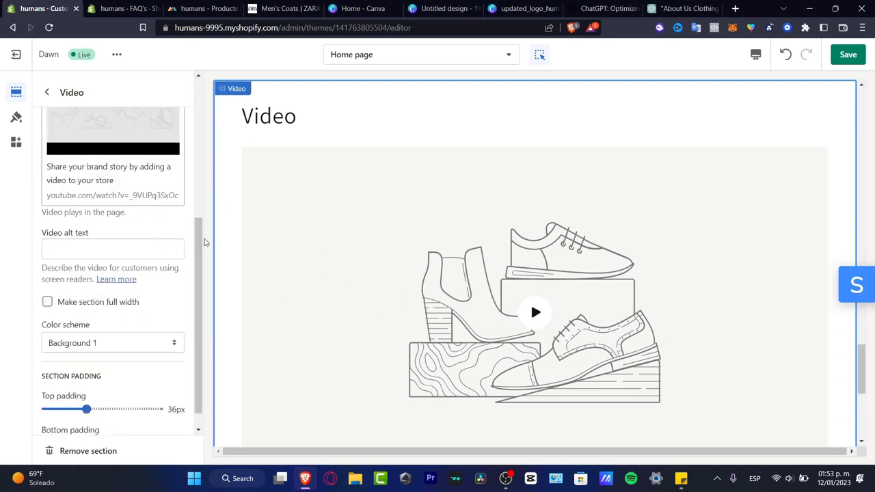
{"action": "left_click_drag", "start_coordinate": [198, 257], "coordinate": [199, 95]}
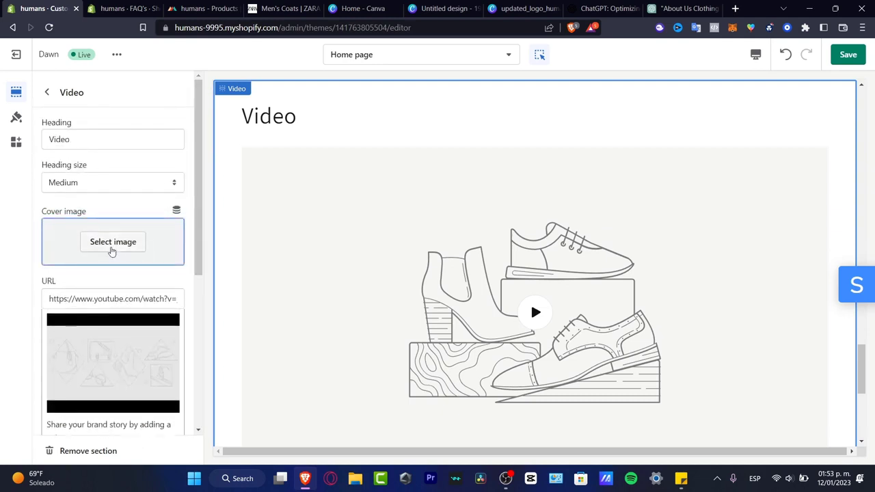
{"action": "left_click", "coordinate": [631, 280]}
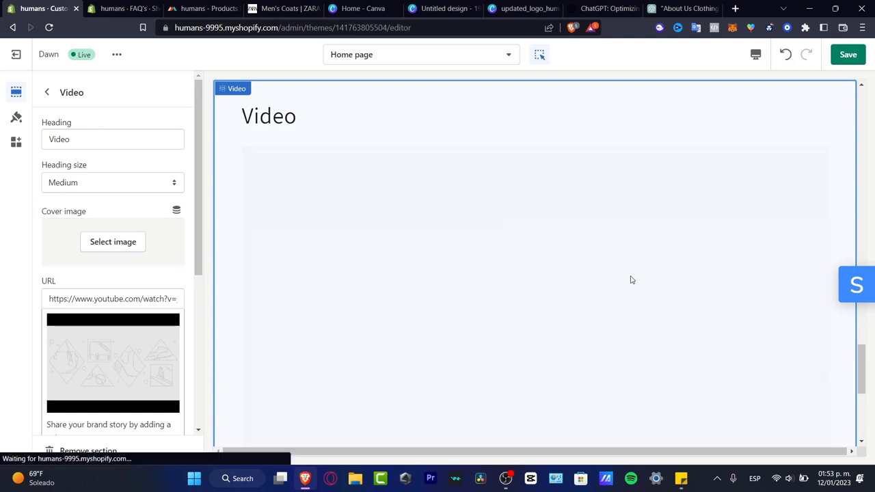
{"action": "scroll", "coordinate": [631, 280], "scroll_direction": "up", "scroll_amount": 3}
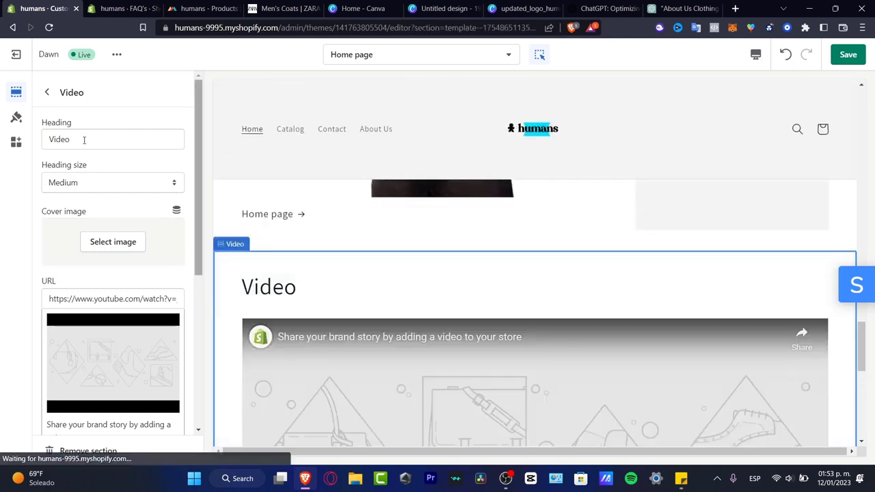
{"action": "scroll", "coordinate": [582, 251], "scroll_direction": "down", "scroll_amount": 1}
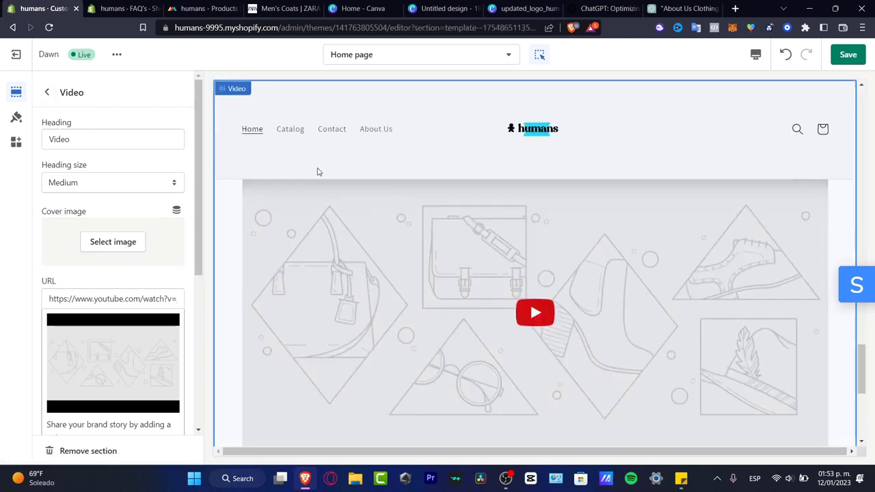
Hide the Video section on the home page, check its settings again, and return to the section list
{"action": "left_click", "coordinate": [47, 94]}
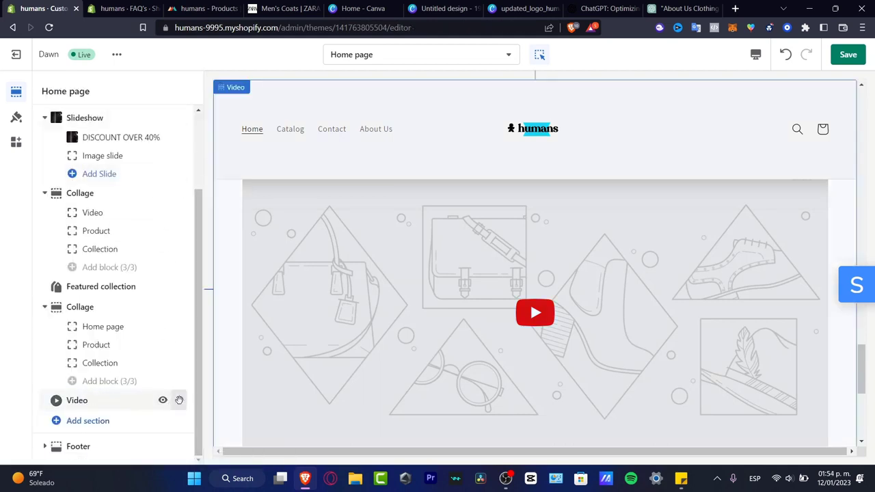
{"action": "left_click", "coordinate": [163, 402]}
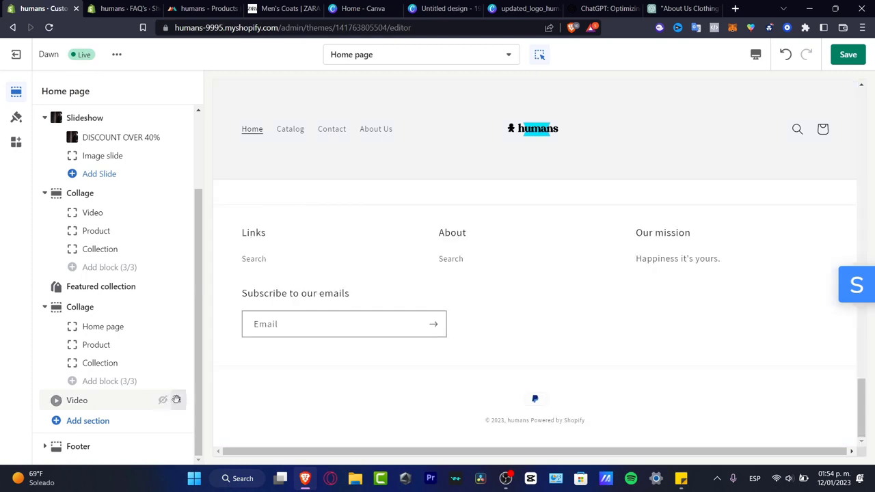
{"action": "left_click", "coordinate": [135, 401]}
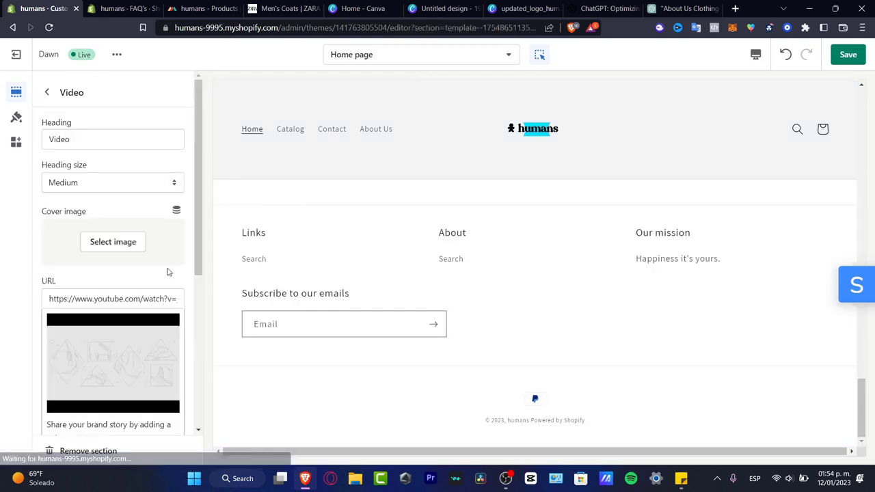
{"action": "left_click", "coordinate": [46, 92]}
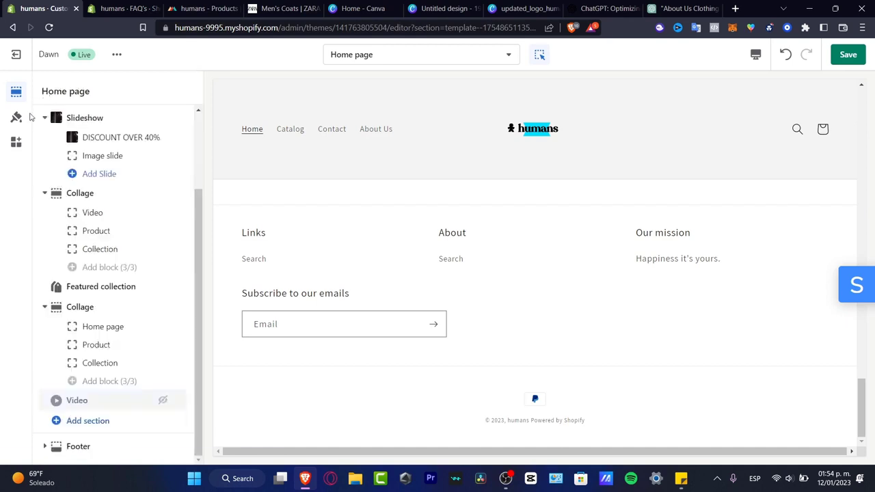
Open the theme's color settings and bring the announcement bar into view in the home page preview
{"action": "left_click", "coordinate": [16, 117]}
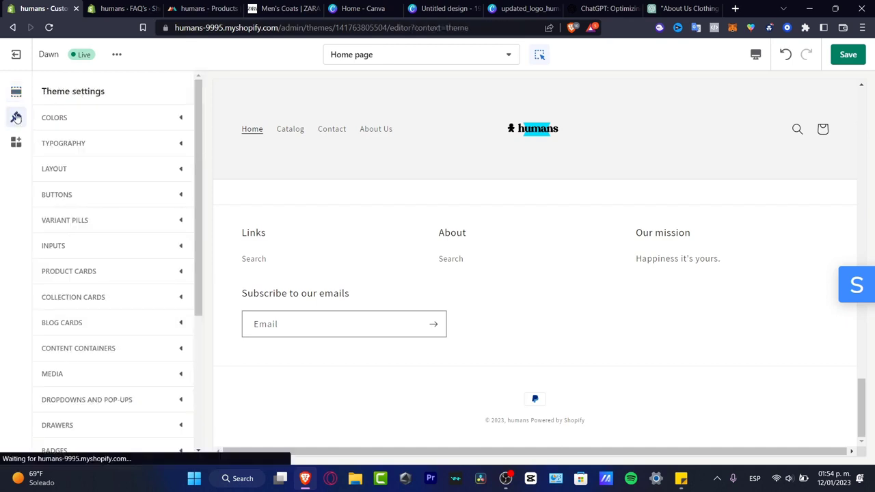
{"action": "left_click", "coordinate": [78, 121]}
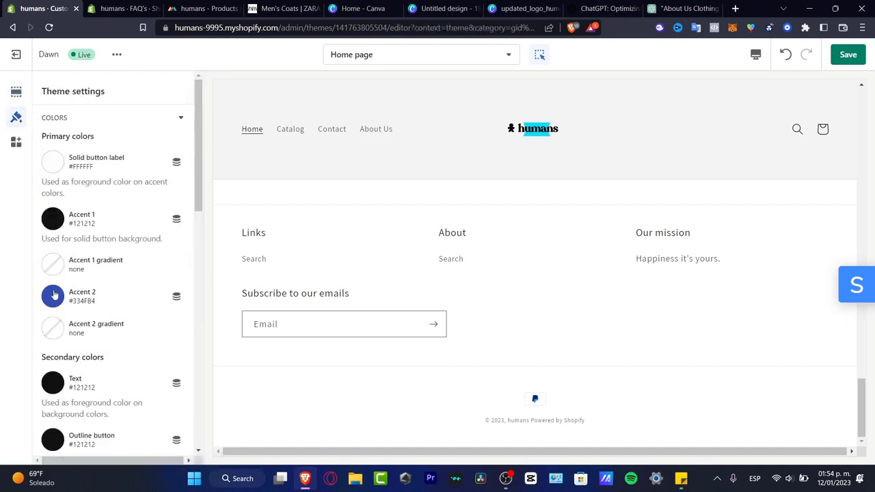
{"action": "scroll", "coordinate": [450, 243], "scroll_direction": "up", "scroll_amount": 15}
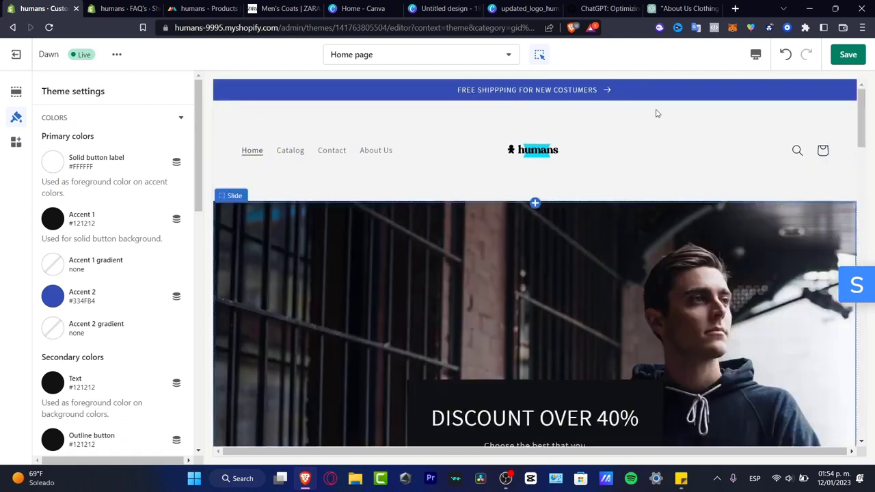
Set the theme's Accent 2 color to the light blue #30D1FF and close the color picker
{"action": "left_click", "coordinate": [53, 296]}
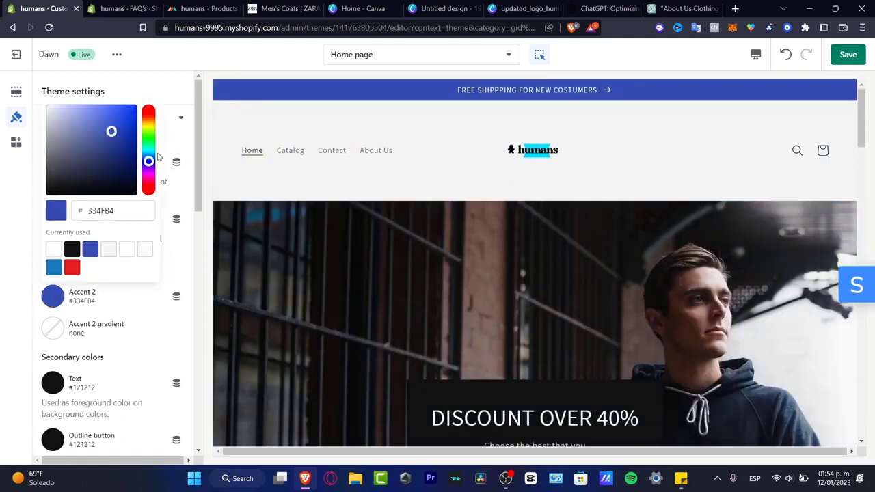
{"action": "left_click_drag", "start_coordinate": [148, 161], "coordinate": [121, 98]}
{"action": "left_click", "coordinate": [170, 122]}
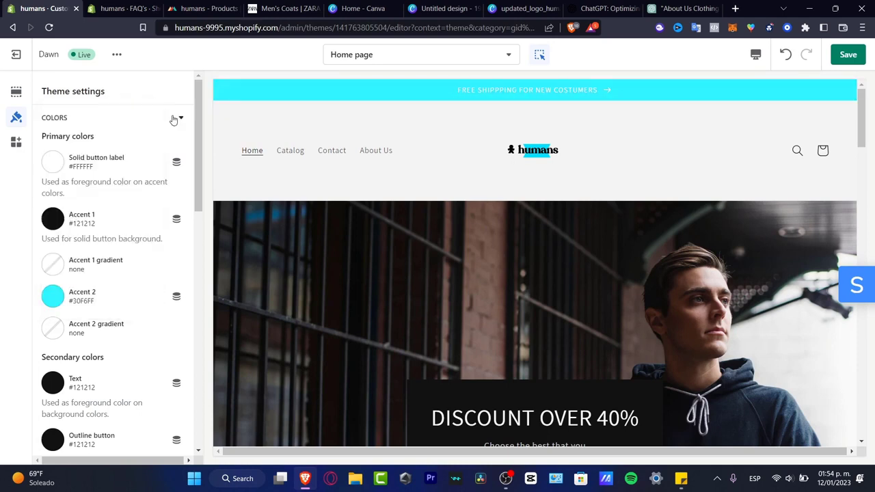
{"action": "left_click", "coordinate": [53, 297]}
{"action": "left_click_drag", "start_coordinate": [149, 115], "coordinate": [149, 119]}
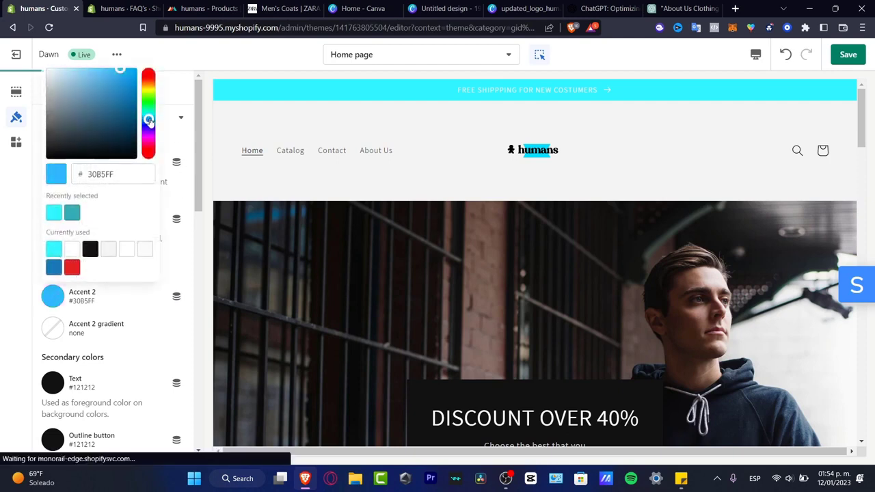
{"action": "scroll", "coordinate": [179, 307], "scroll_direction": "down", "scroll_amount": 5}
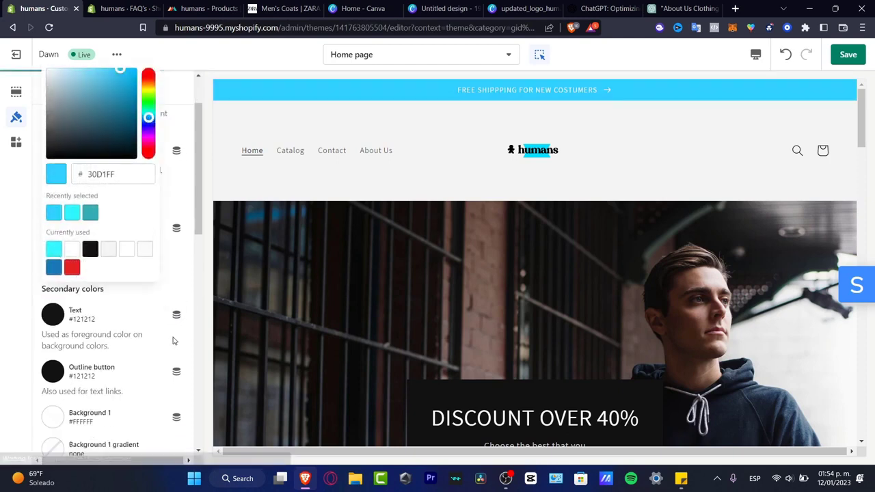
{"action": "scroll", "coordinate": [201, 287], "scroll_direction": "down", "scroll_amount": 3}
{"action": "scroll", "coordinate": [198, 225], "scroll_direction": "up", "scroll_amount": 8}
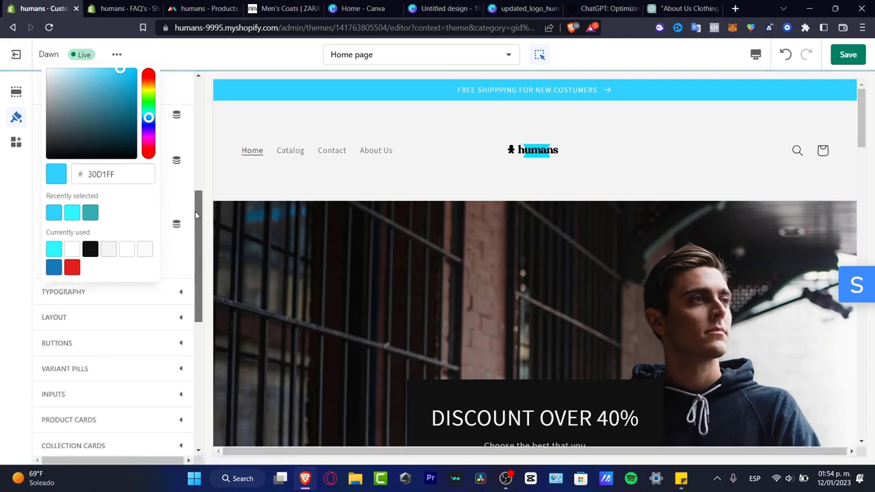
{"action": "left_click", "coordinate": [216, 164]}
Examine the home page preview from the slideshow to the footer, checking the collage sections and featured products
{"action": "scroll", "coordinate": [669, 301], "scroll_direction": "down", "scroll_amount": 15}
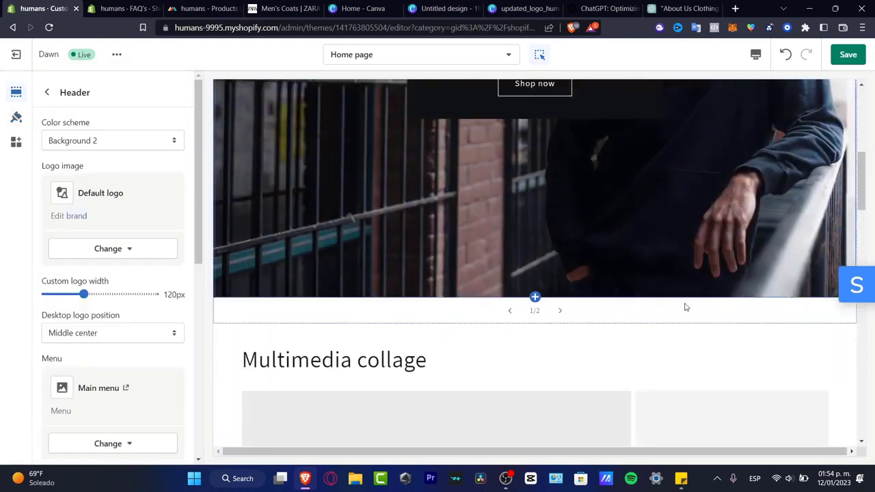
{"action": "scroll", "coordinate": [768, 361], "scroll_direction": "up", "scroll_amount": 8}
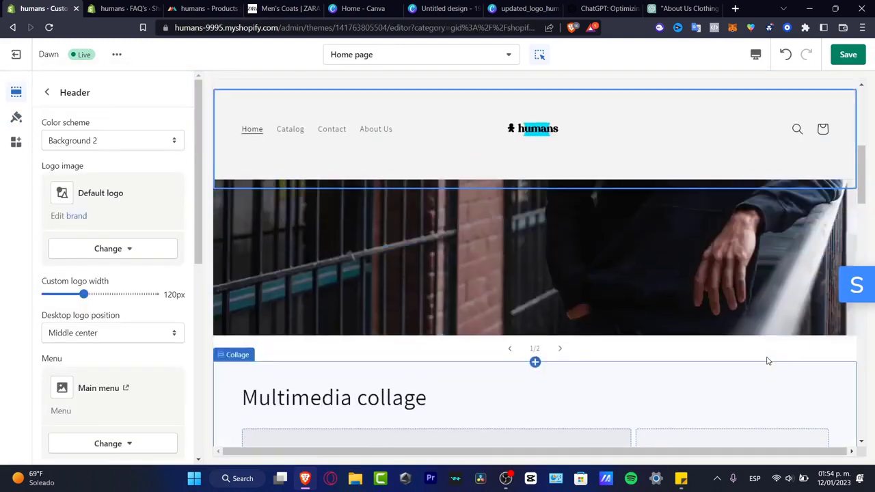
{"action": "scroll", "coordinate": [768, 361], "scroll_direction": "down", "scroll_amount": 11}
{"action": "scroll", "coordinate": [768, 361], "scroll_direction": "up", "scroll_amount": 3}
{"action": "scroll", "coordinate": [767, 362], "scroll_direction": "down", "scroll_amount": 5}
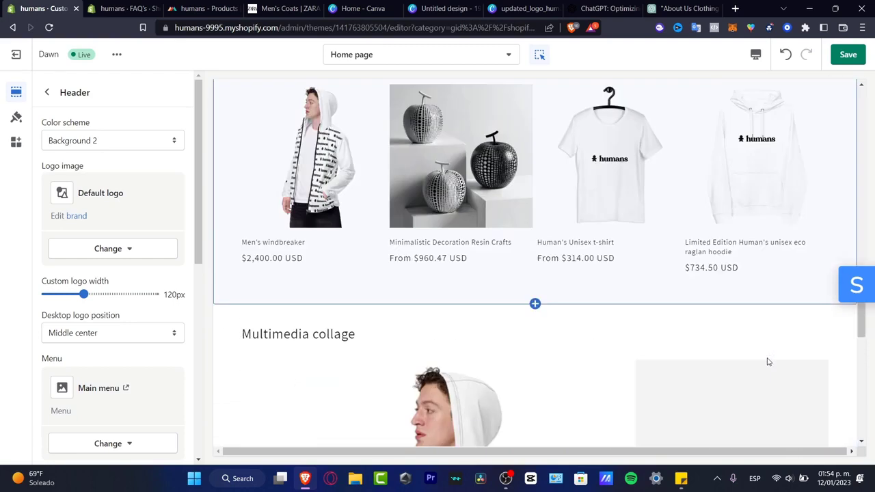
{"action": "scroll", "coordinate": [766, 362], "scroll_direction": "down", "scroll_amount": 6}
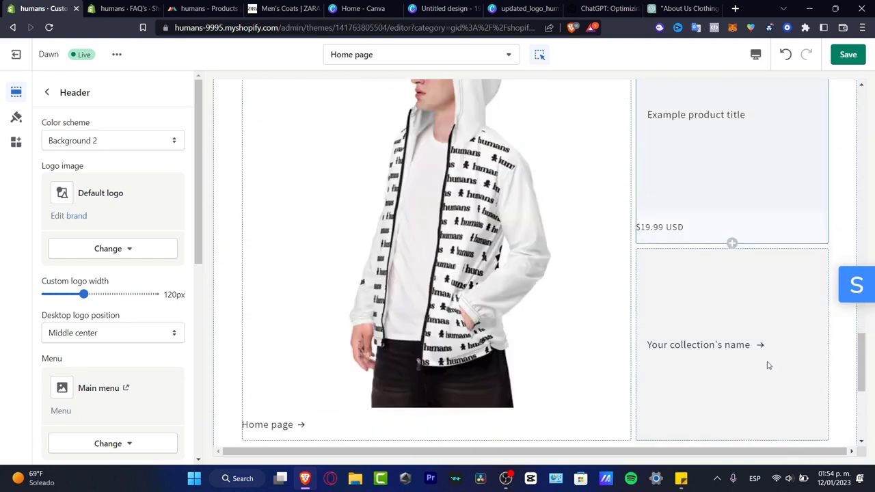
{"action": "scroll", "coordinate": [577, 244], "scroll_direction": "up", "scroll_amount": 3}
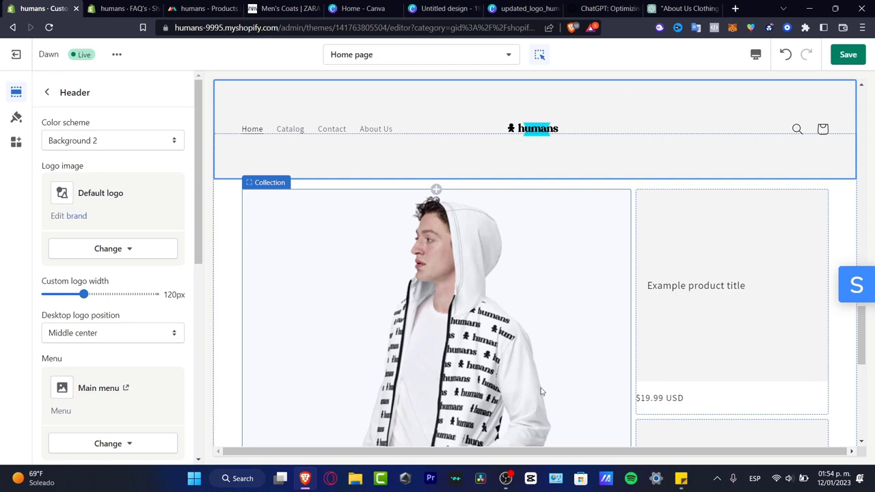
{"action": "scroll", "coordinate": [626, 381], "scroll_direction": "down", "scroll_amount": 5}
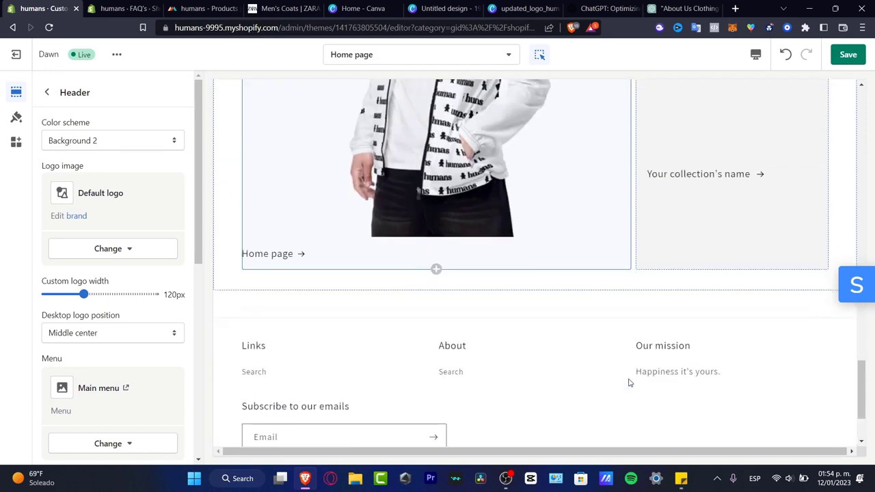
{"action": "scroll", "coordinate": [628, 382], "scroll_direction": "up", "scroll_amount": 5}
{"action": "scroll", "coordinate": [627, 383], "scroll_direction": "up", "scroll_amount": 3}
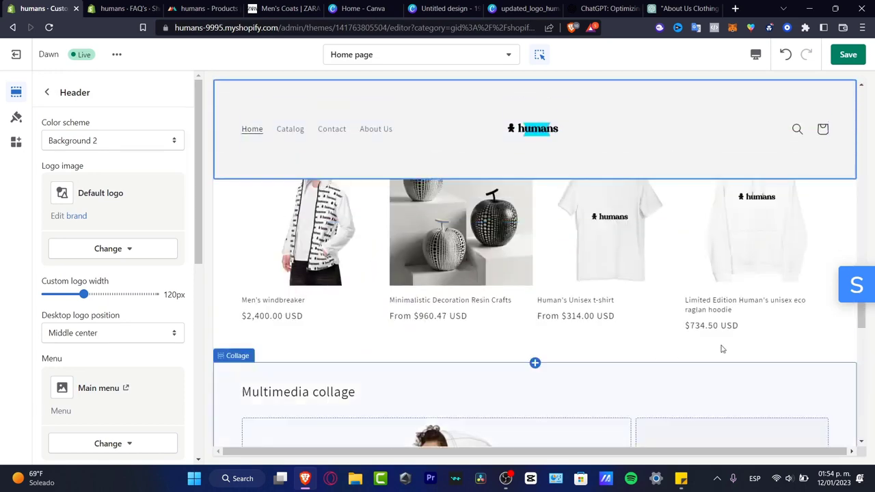
Remove both Multimedia collage sections from the home page template
{"action": "left_click", "coordinate": [771, 368]}
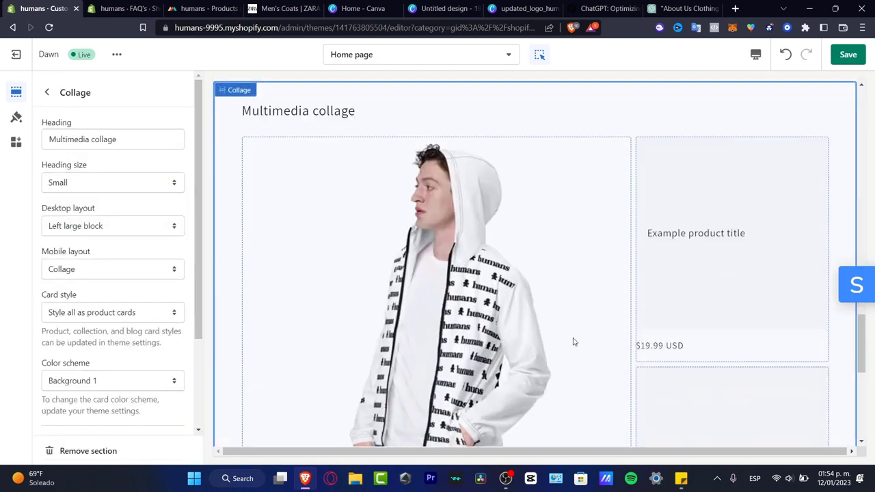
{"action": "left_click", "coordinate": [69, 452]}
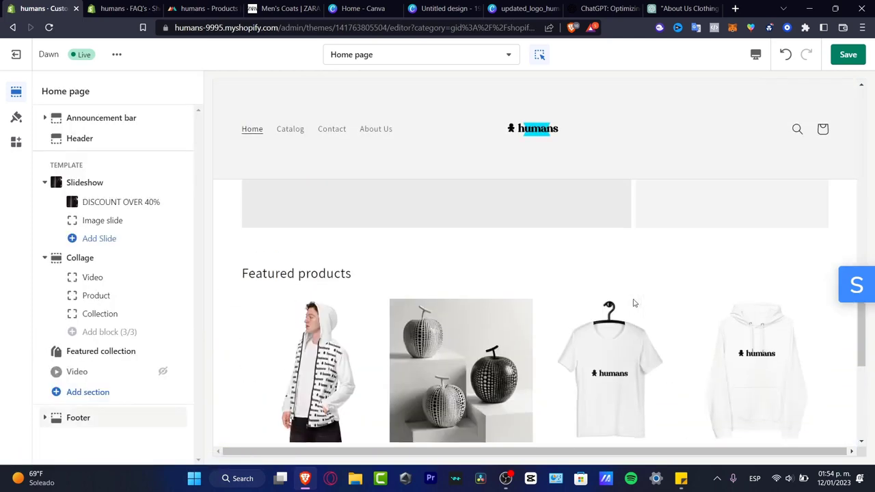
{"action": "scroll", "coordinate": [632, 304], "scroll_direction": "up", "scroll_amount": 8}
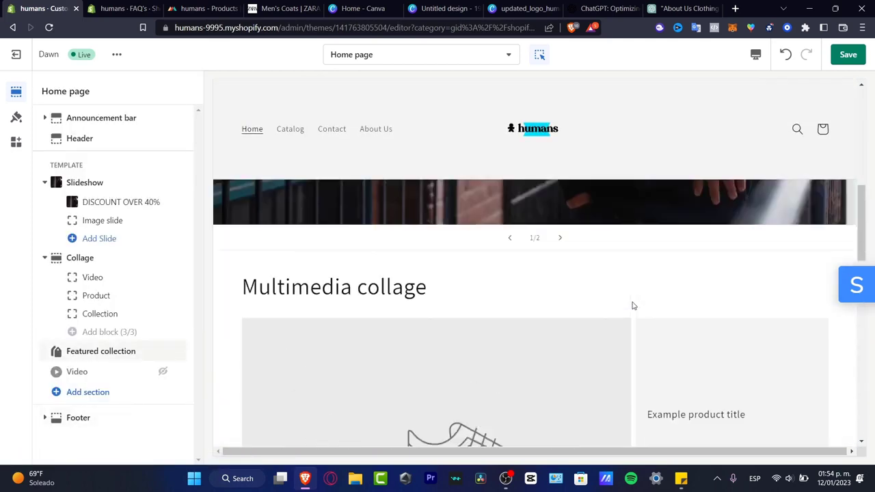
{"action": "left_click", "coordinate": [484, 296]}
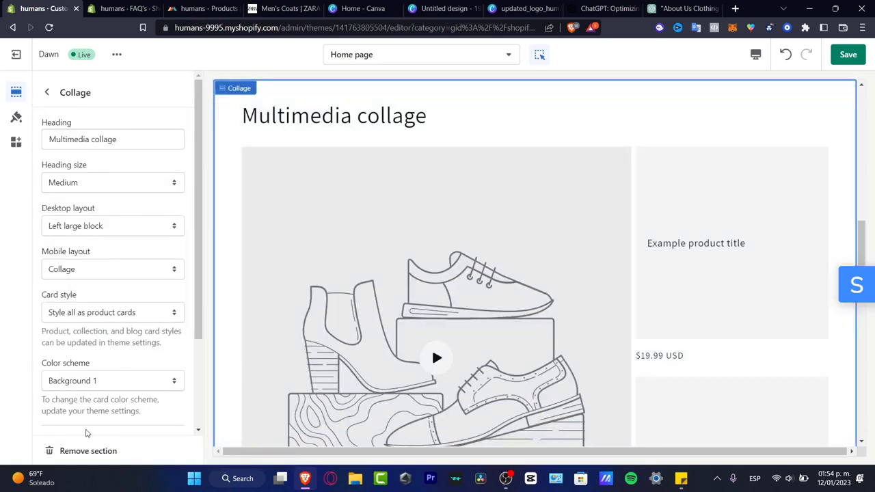
{"action": "left_click", "coordinate": [95, 453]}
Examine the slideshow, the Featured products section and the footer blocks in the home page preview
{"action": "scroll", "coordinate": [594, 294], "scroll_direction": "up", "scroll_amount": 10}
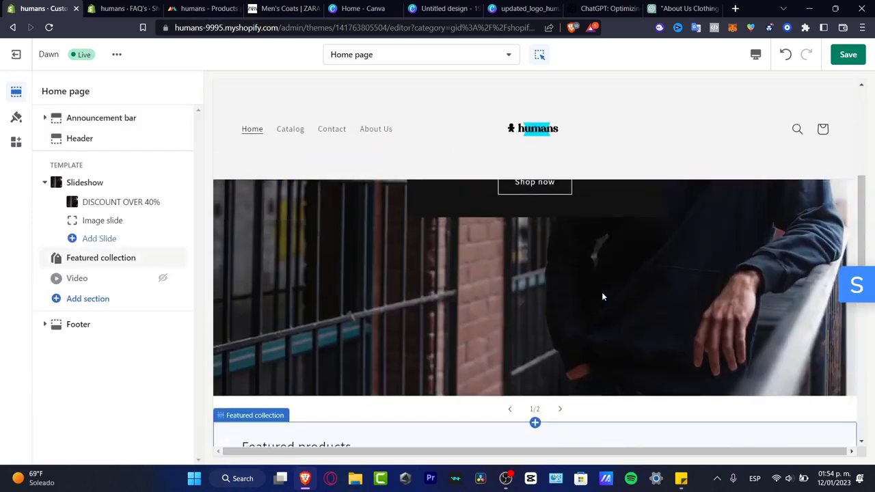
{"action": "scroll", "coordinate": [601, 294], "scroll_direction": "down", "scroll_amount": 5}
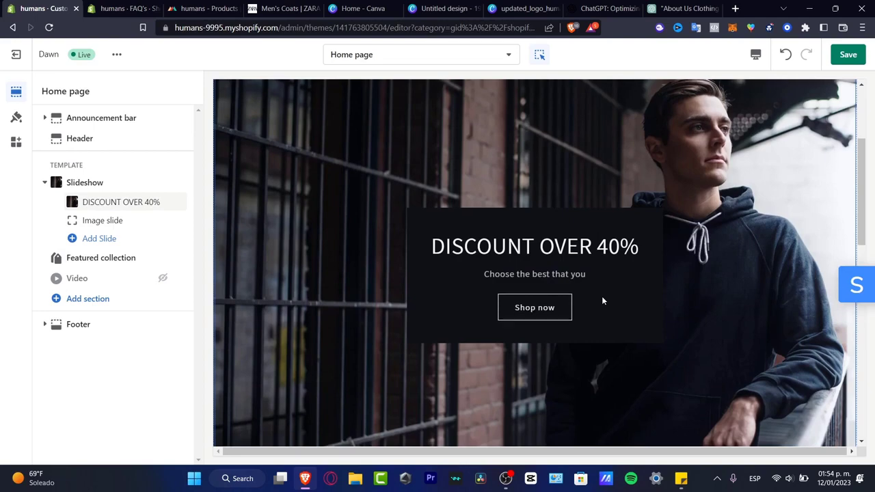
{"action": "scroll", "coordinate": [602, 297], "scroll_direction": "down", "scroll_amount": 3}
{"action": "scroll", "coordinate": [600, 243], "scroll_direction": "down", "scroll_amount": 3}
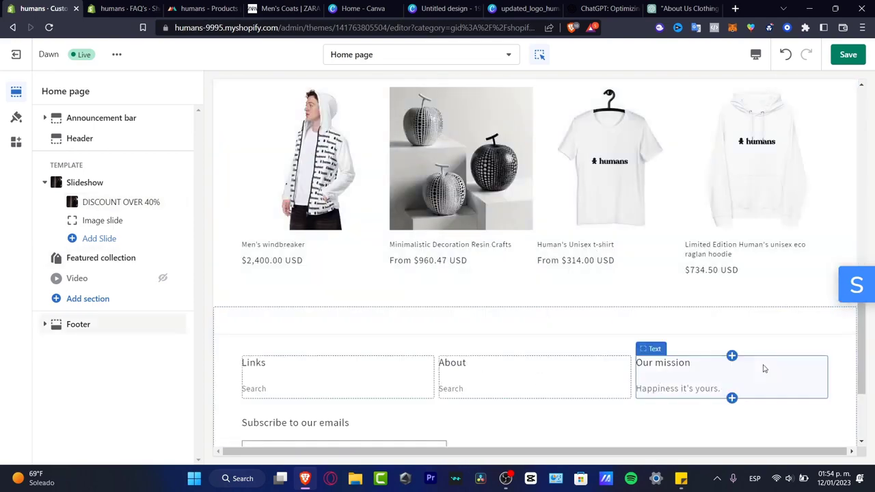
{"action": "scroll", "coordinate": [757, 368], "scroll_direction": "down", "scroll_amount": 2}
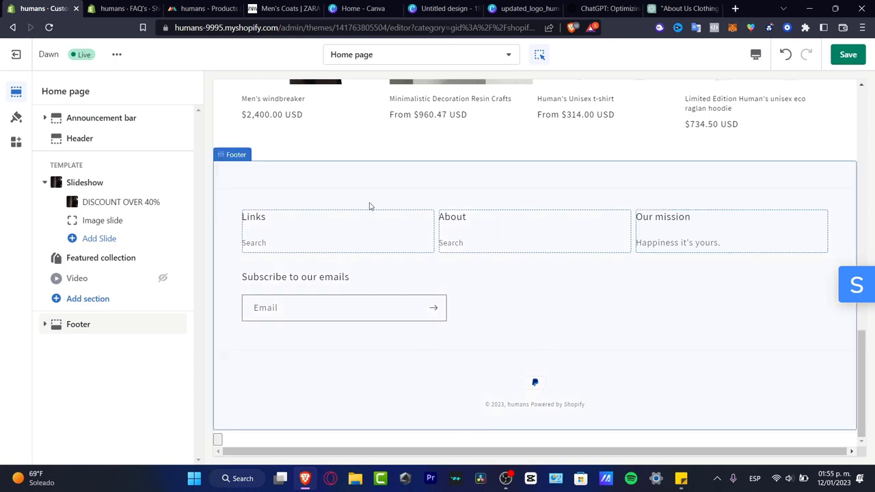
{"action": "scroll", "coordinate": [627, 223], "scroll_direction": "up", "scroll_amount": 5}
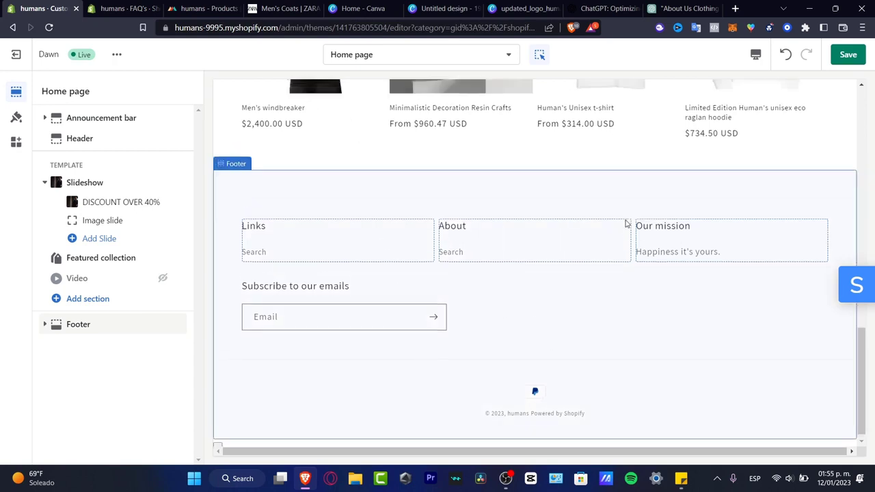
{"action": "scroll", "coordinate": [627, 224], "scroll_direction": "down", "scroll_amount": 2}
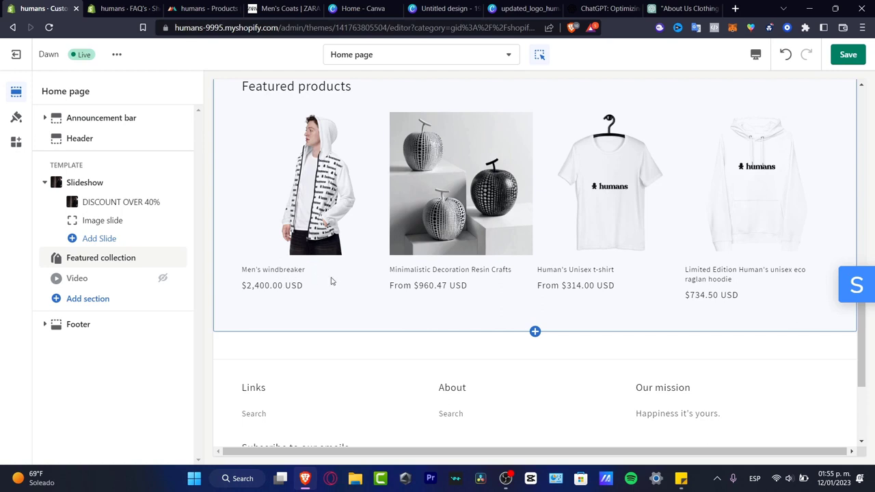
{"action": "scroll", "coordinate": [323, 301], "scroll_direction": "down", "scroll_amount": 3}
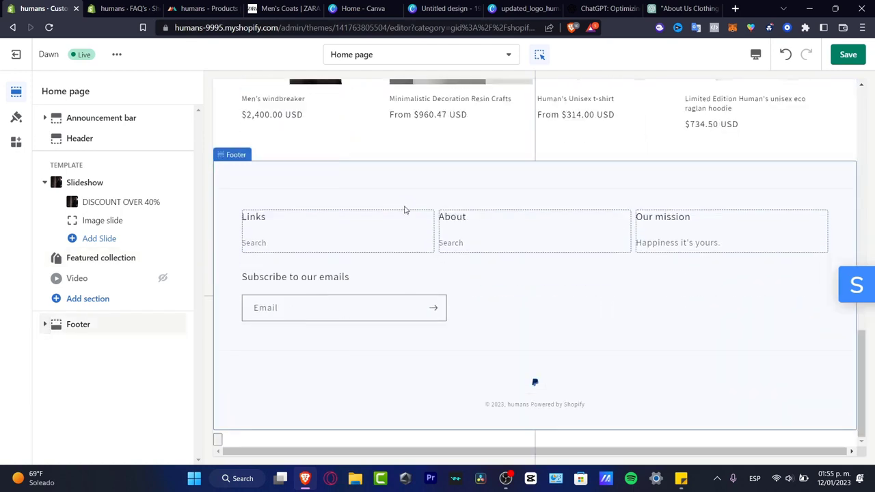
Check the app embeds and the remaining theme settings categories, and save the theme changes
{"action": "left_click", "coordinate": [15, 141]}
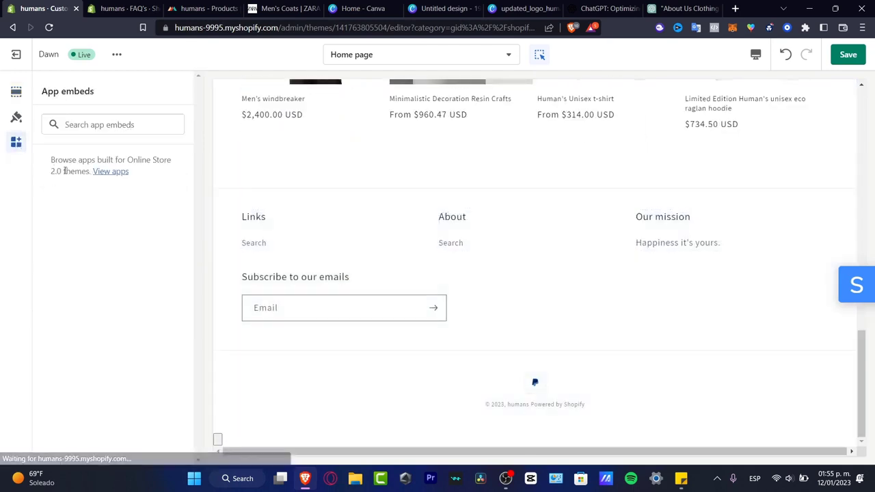
{"action": "left_click", "coordinate": [15, 117]}
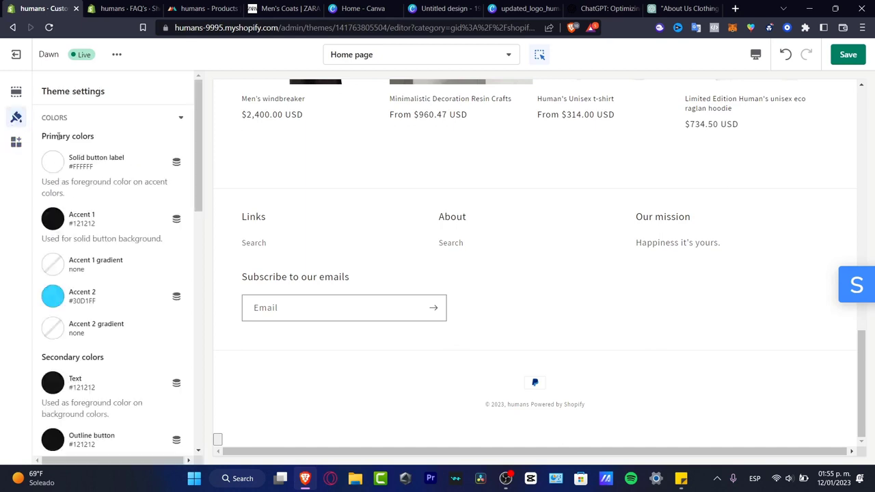
{"action": "scroll", "coordinate": [152, 270], "scroll_direction": "down", "scroll_amount": 10}
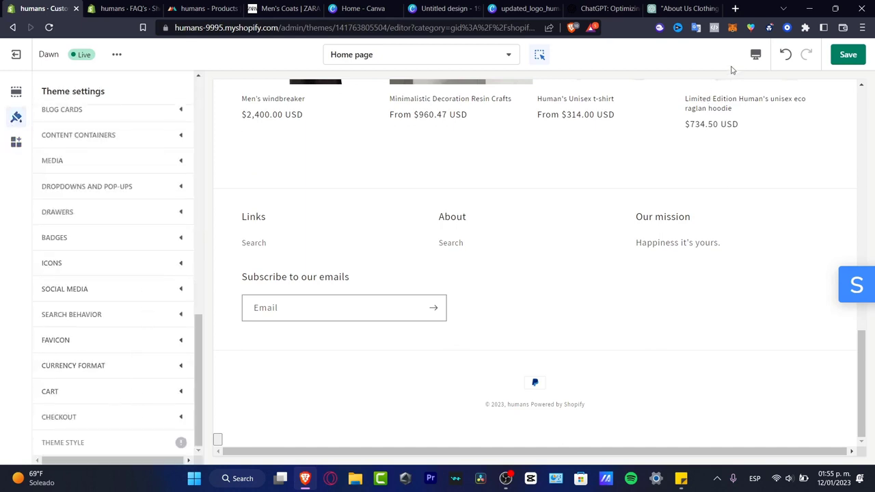
{"action": "key", "text": "ctrl+s"}
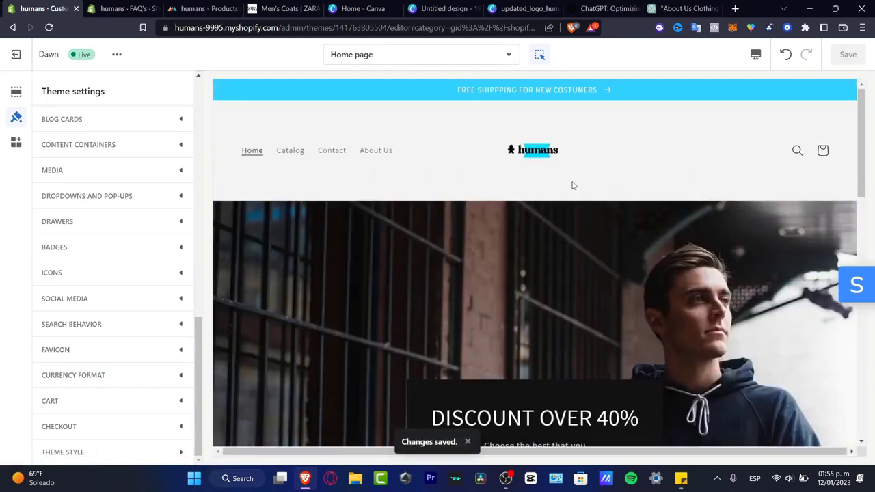
Switch to the store admin's home page and start the announcement bar task under Display your promotions
{"action": "left_click", "coordinate": [159, 14]}
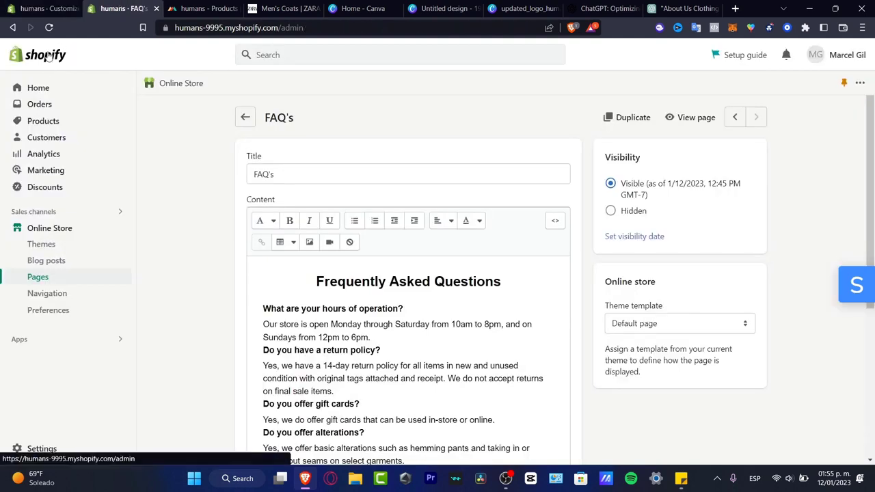
{"action": "left_click", "coordinate": [48, 57]}
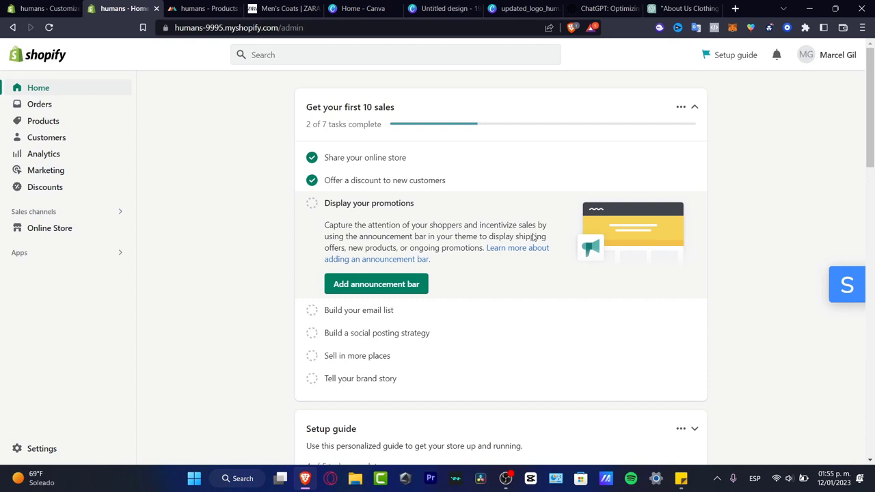
{"action": "left_click", "coordinate": [414, 284]}
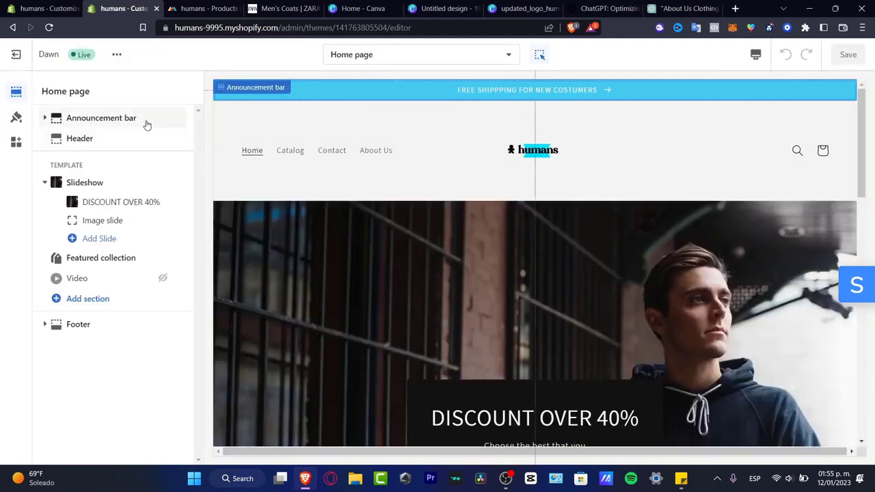
Add a second announcement block to the announcement bar and hide it
{"action": "left_click", "coordinate": [44, 119]}
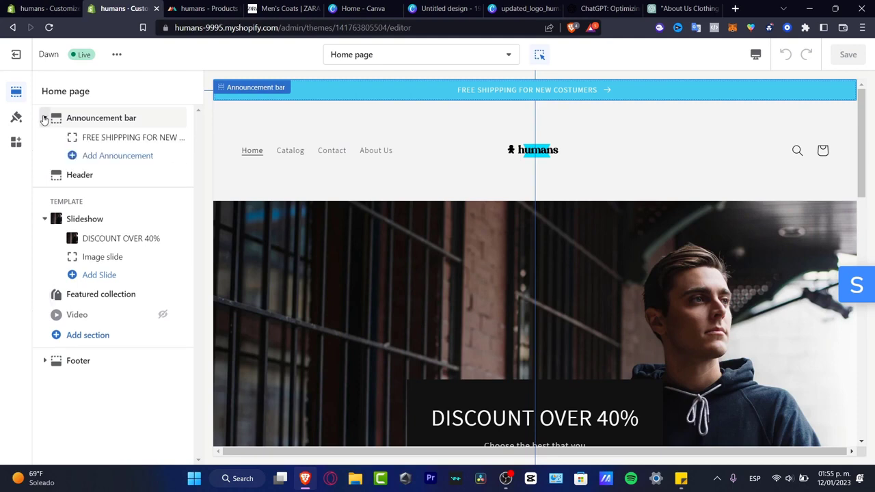
{"action": "left_click", "coordinate": [118, 157]}
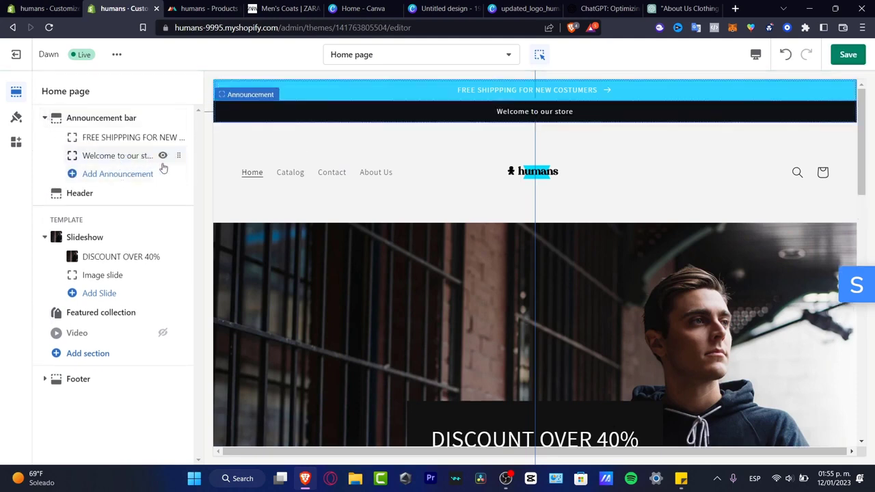
{"action": "left_click", "coordinate": [163, 156]}
Leave the second theme editor without saving the extra announcement and return to the Themes page
{"action": "left_click", "coordinate": [47, 8]}
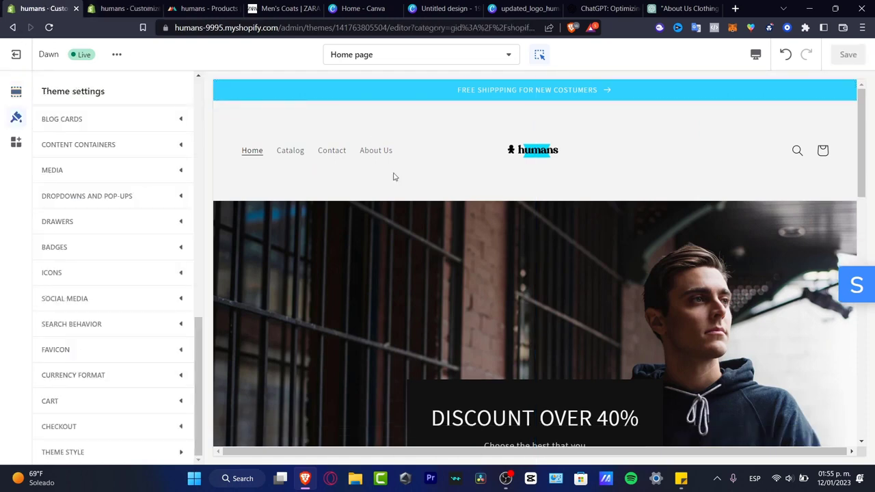
{"action": "left_click", "coordinate": [123, 8]}
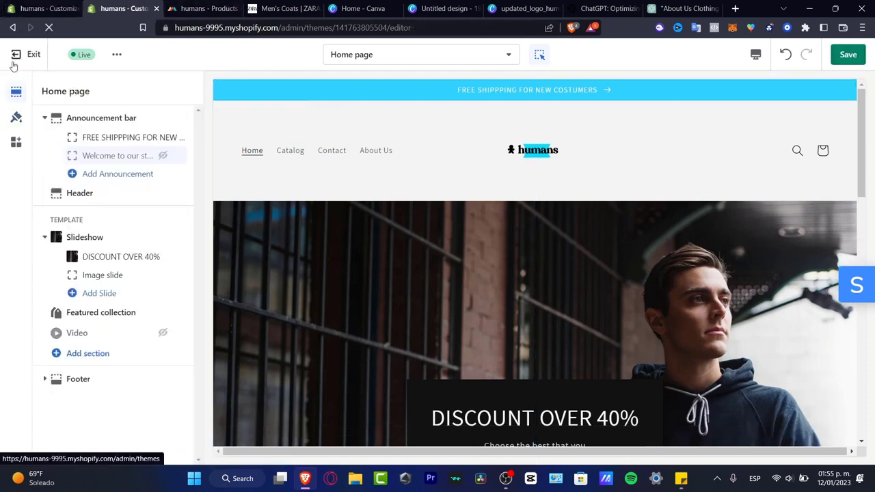
{"action": "left_click", "coordinate": [16, 54]}
{"action": "left_click", "coordinate": [584, 290]}
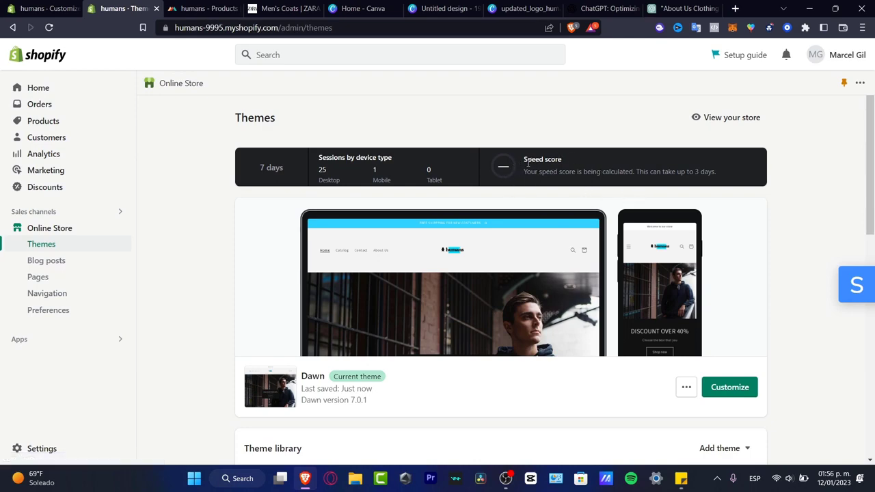
Open the Human's Unisex t-shirt from the store's product list
{"action": "scroll", "coordinate": [632, 233], "scroll_direction": "down", "scroll_amount": 5}
{"action": "scroll", "coordinate": [631, 232], "scroll_direction": "up", "scroll_amount": 5}
{"action": "left_click", "coordinate": [30, 121]}
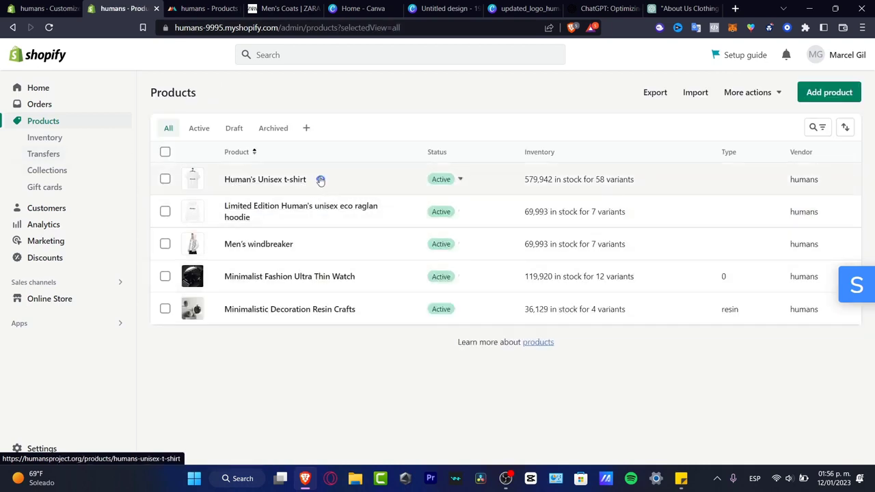
{"action": "left_click", "coordinate": [243, 176]}
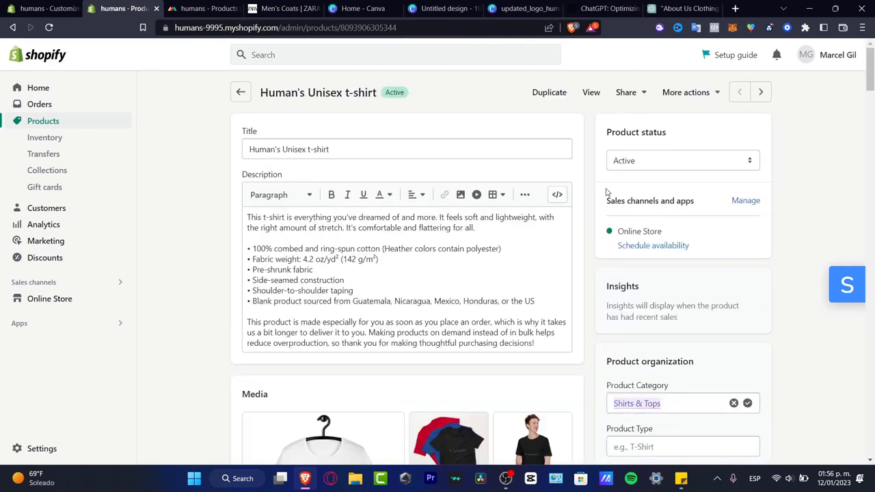
Examine the t-shirt's additional actions, media, color and size options, and the full list of variants with their prices
{"action": "left_click", "coordinate": [688, 97]}
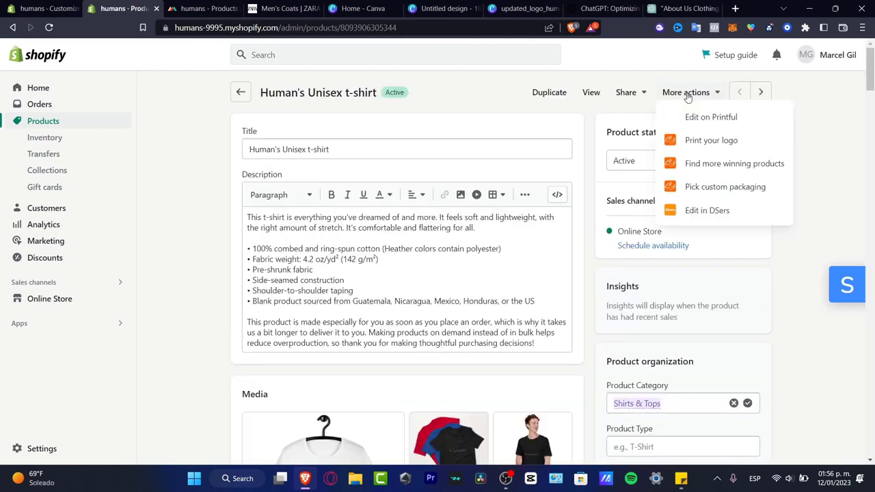
{"action": "scroll", "coordinate": [582, 171], "scroll_direction": "down", "scroll_amount": 5}
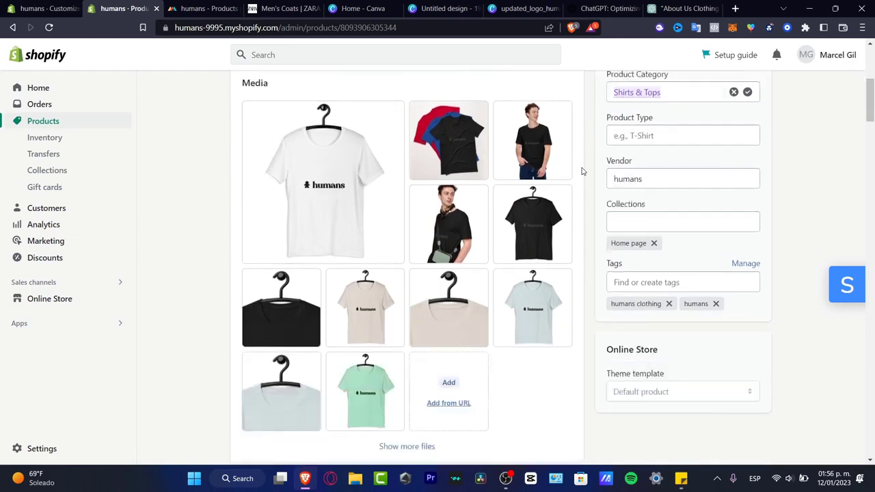
{"action": "scroll", "coordinate": [581, 171], "scroll_direction": "down", "scroll_amount": 5}
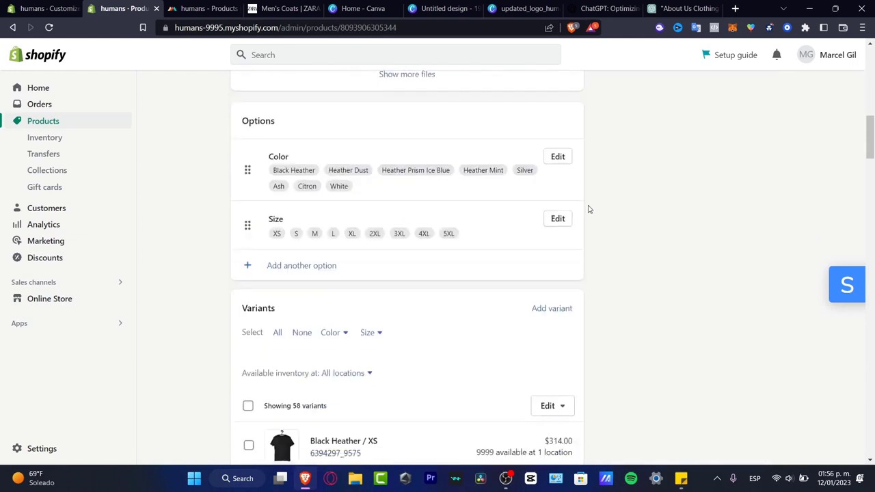
{"action": "scroll", "coordinate": [589, 208], "scroll_direction": "down", "scroll_amount": 3}
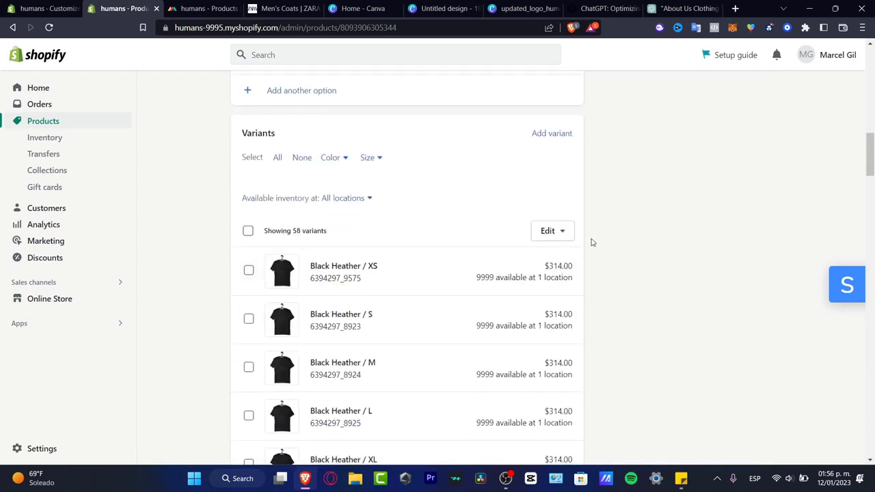
{"action": "scroll", "coordinate": [593, 242], "scroll_direction": "down", "scroll_amount": 20}
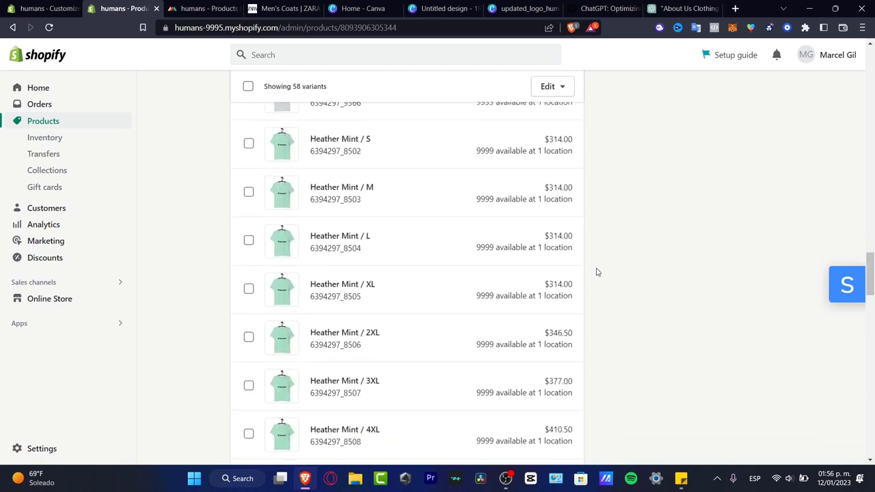
{"action": "scroll", "coordinate": [595, 275], "scroll_direction": "down", "scroll_amount": 18}
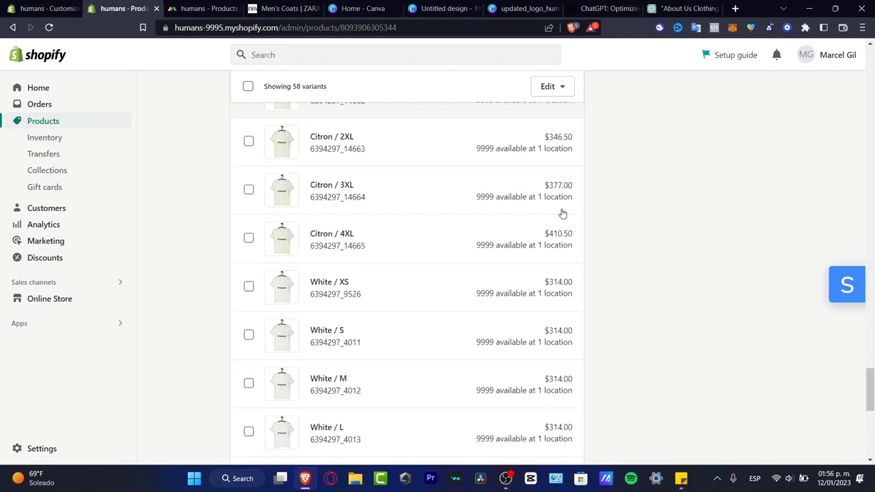
{"action": "scroll", "coordinate": [562, 214], "scroll_direction": "down", "scroll_amount": 8}
{"action": "scroll", "coordinate": [586, 328], "scroll_direction": "up", "scroll_amount": 15}
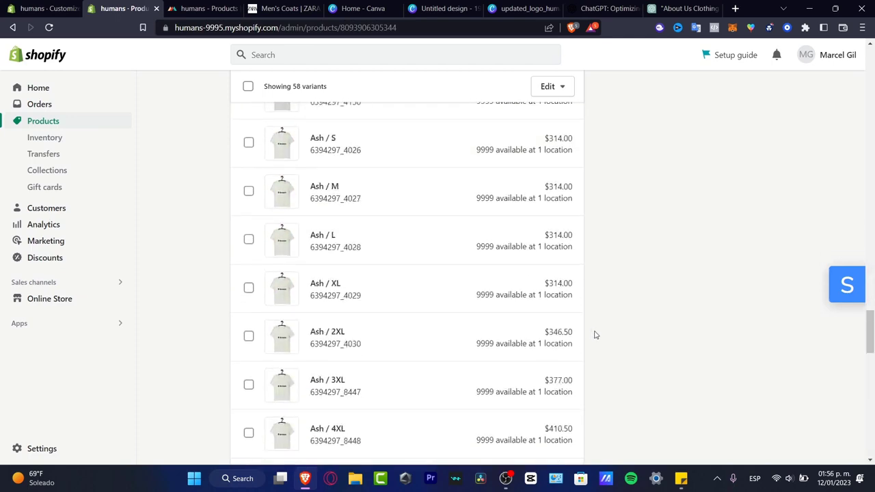
{"action": "scroll", "coordinate": [595, 334], "scroll_direction": "up", "scroll_amount": 20}
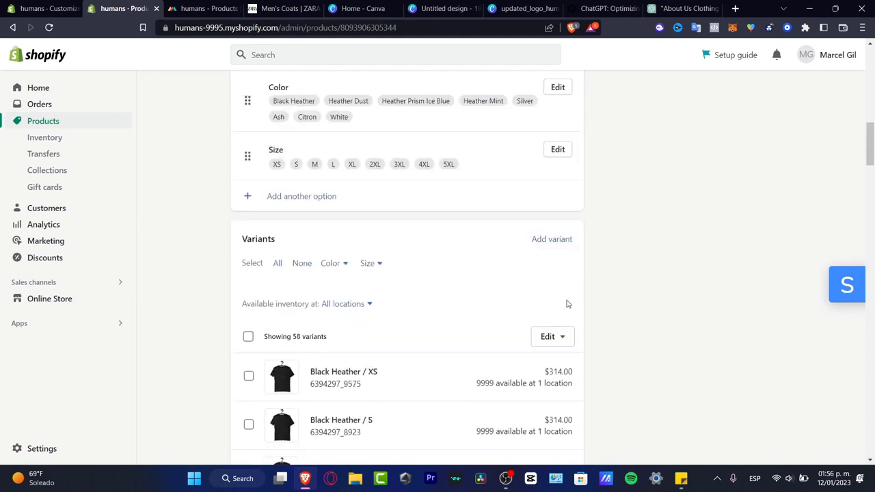
Open the t-shirt variants' prices for bulk editing and check the price and compare-at price of Black Heather XS
{"action": "left_click", "coordinate": [557, 336]}
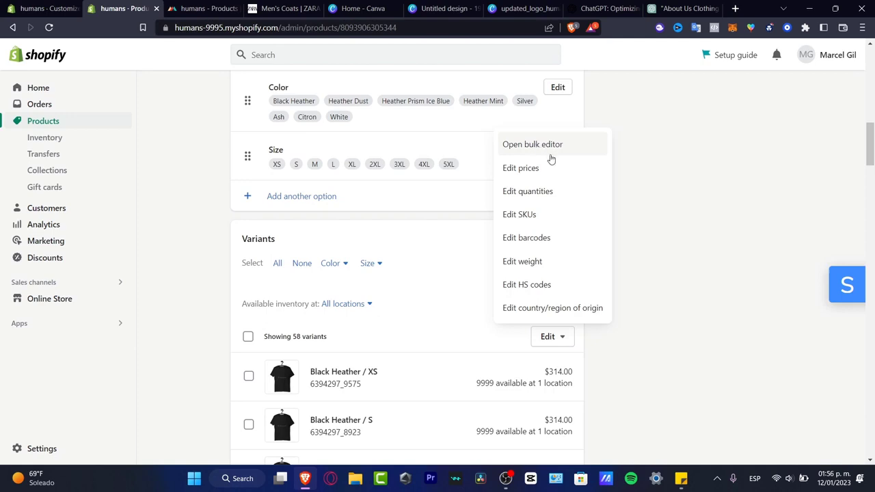
{"action": "left_click", "coordinate": [578, 178]}
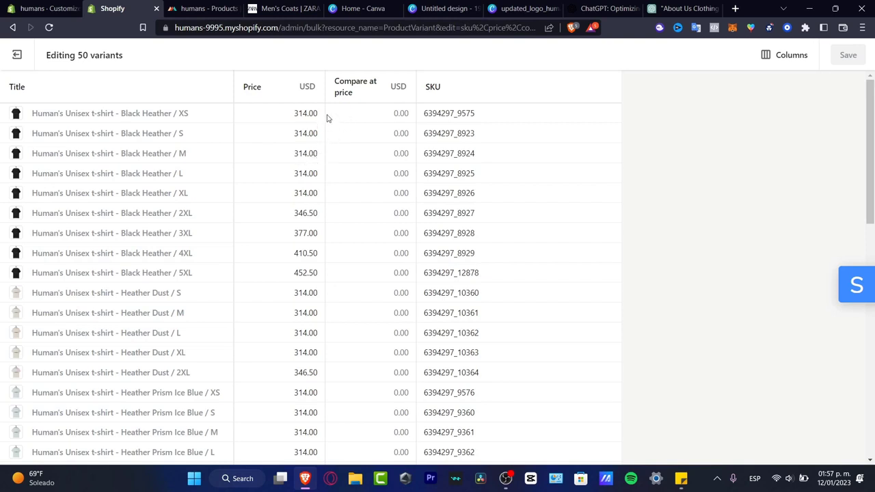
{"action": "left_click", "coordinate": [396, 114]}
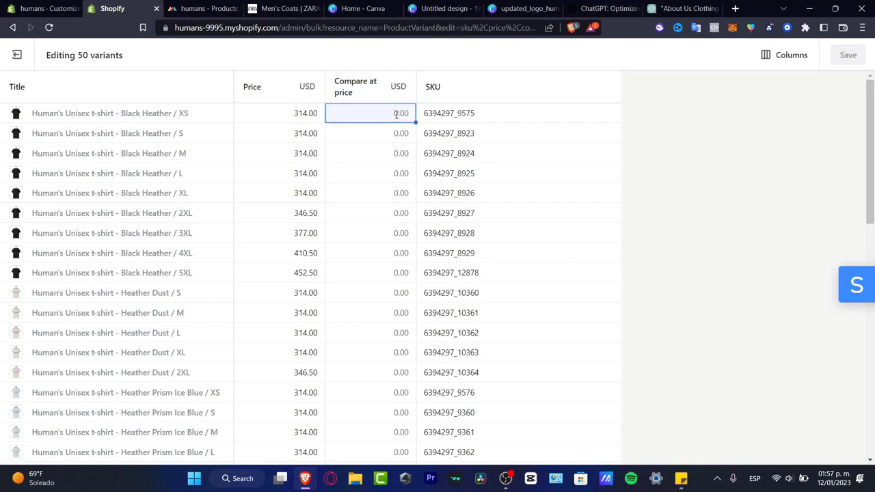
{"action": "left_click", "coordinate": [309, 114]}
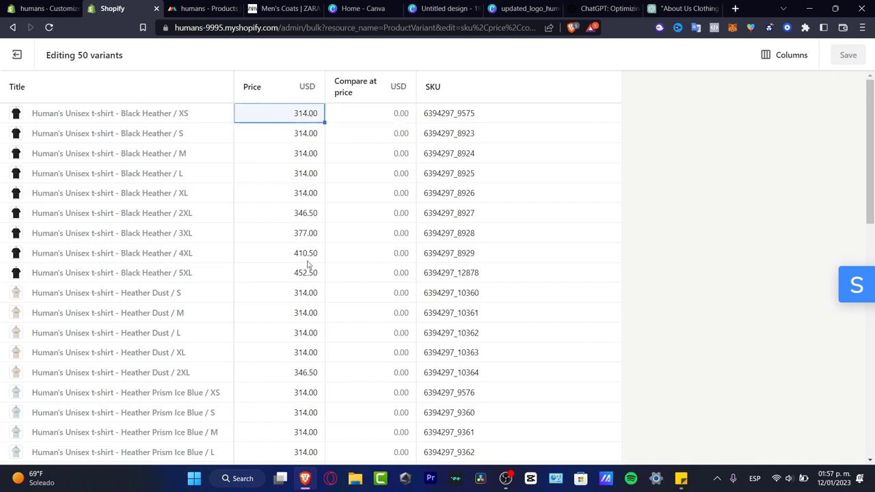
Set the compare-at price to 210 for the Black Heather variants from XS through XL
{"action": "left_click", "coordinate": [363, 109]}
{"action": "type", "text": "2"}
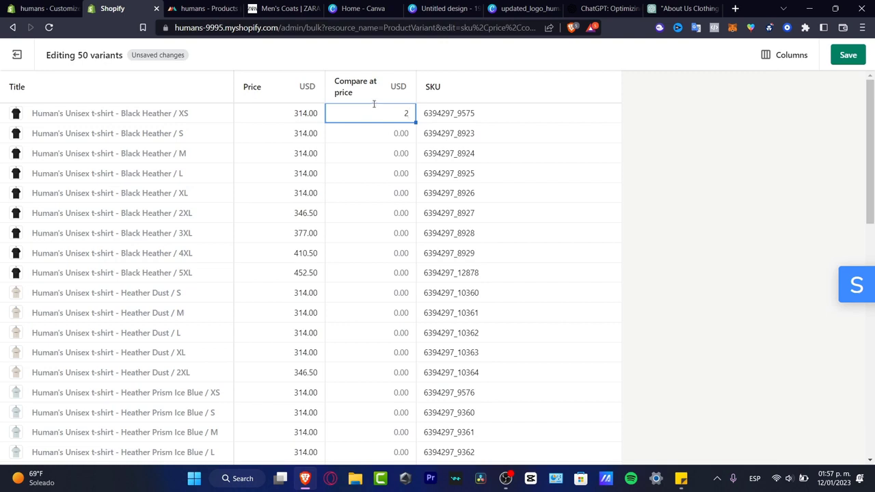
{"action": "type", "text": "10"}
{"action": "key", "text": "Return"}
{"action": "left_click", "coordinate": [391, 110]}
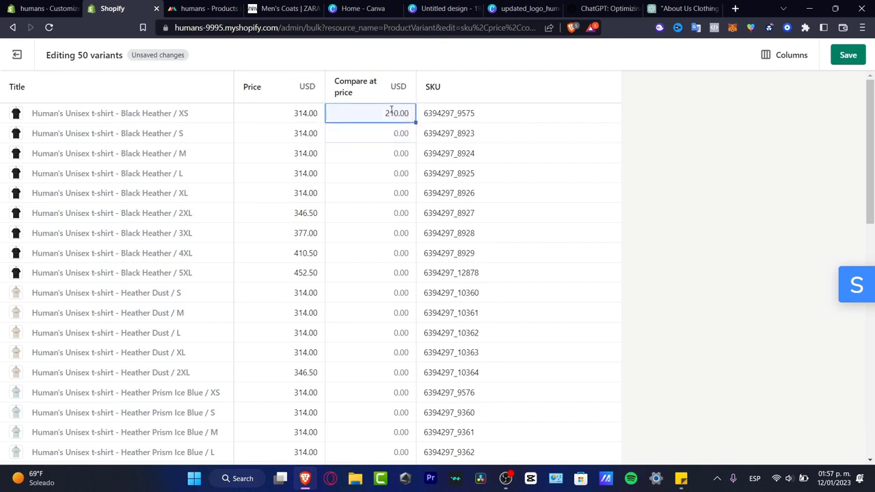
{"action": "left_click_drag", "start_coordinate": [416, 121], "coordinate": [414, 201]}
Set the Black Heather compare-at prices to 240 for 2XL, 250 for 3XL, and 310 for both 4XL and 5XL
{"action": "left_click", "coordinate": [397, 212]}
{"action": "type", "text": "240"}
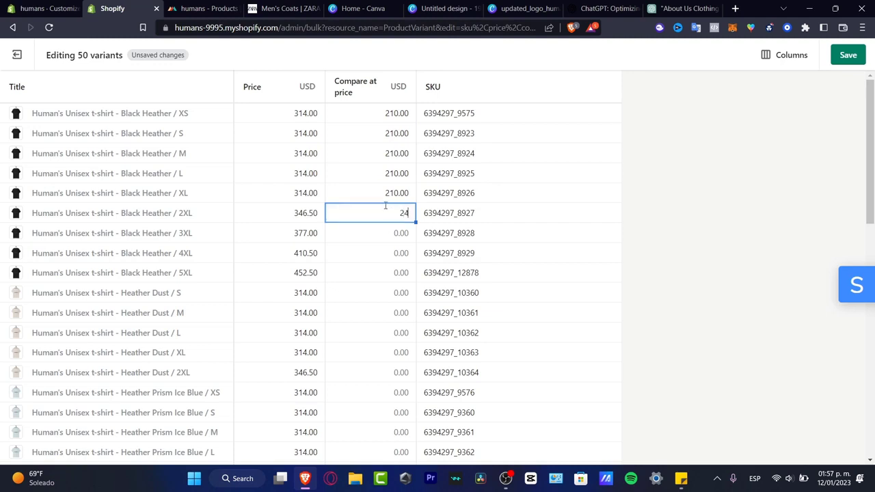
{"action": "left_click", "coordinate": [384, 232]}
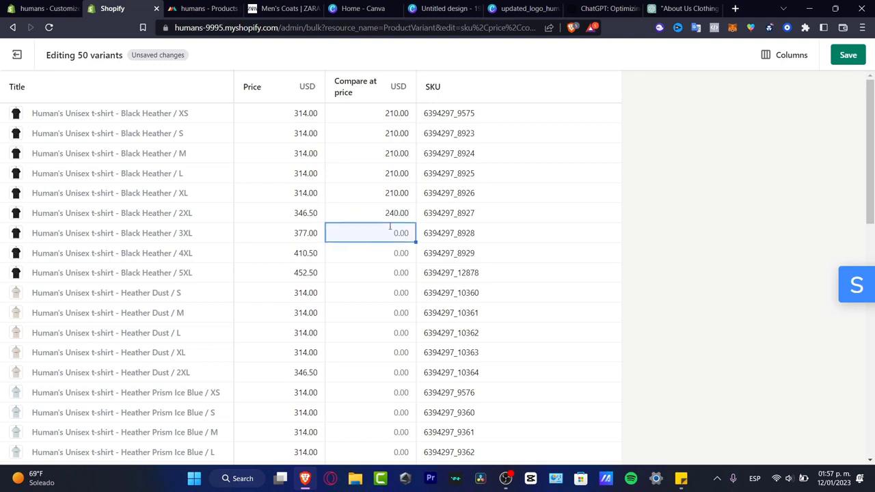
{"action": "type", "text": "250"}
{"action": "left_click", "coordinate": [393, 251]}
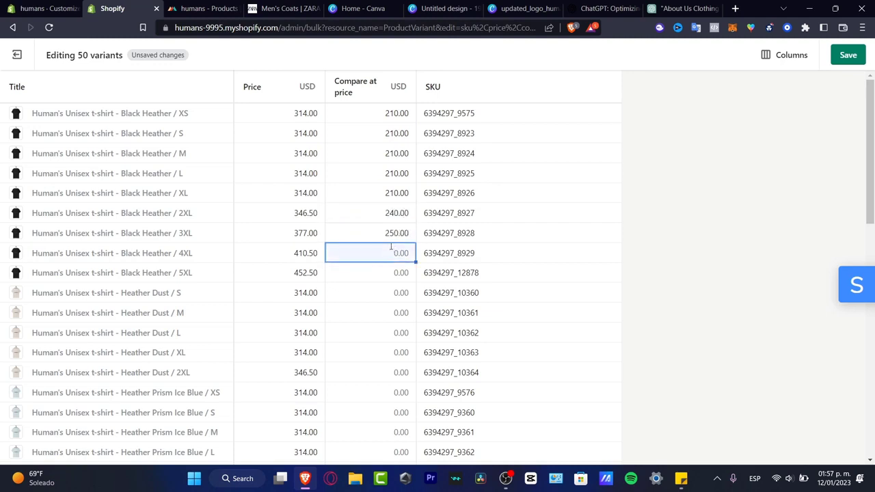
{"action": "type", "text": "310"}
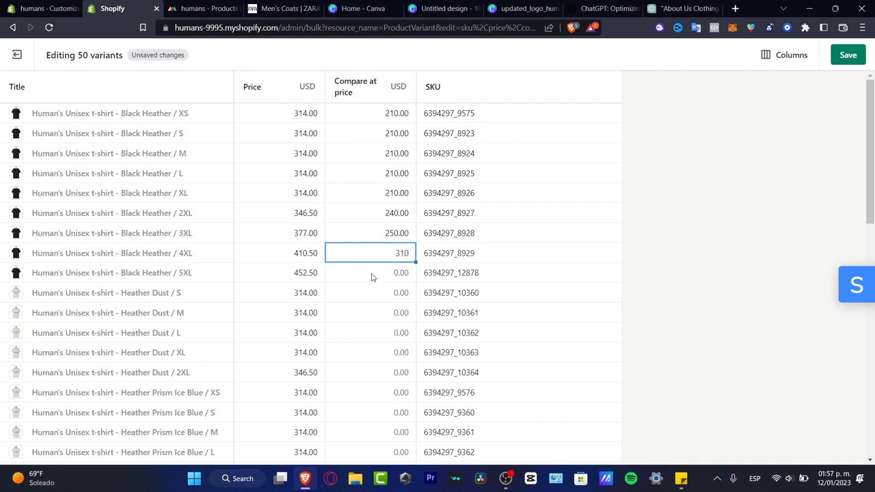
{"action": "left_click", "coordinate": [371, 273]}
{"action": "type", "text": "21"}
{"action": "double_click", "coordinate": [366, 270]}
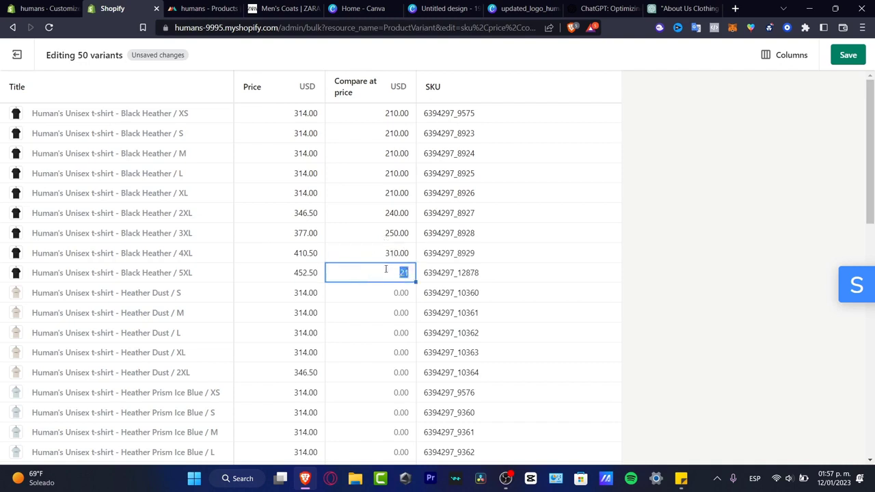
{"action": "type", "text": "310"}
Set the Heather Dust compare-at prices to 210 for S through XL and 240 for 2XL, reusing the Black Heather values
{"action": "left_click", "coordinate": [382, 294]}
{"action": "left_click", "coordinate": [383, 294]}
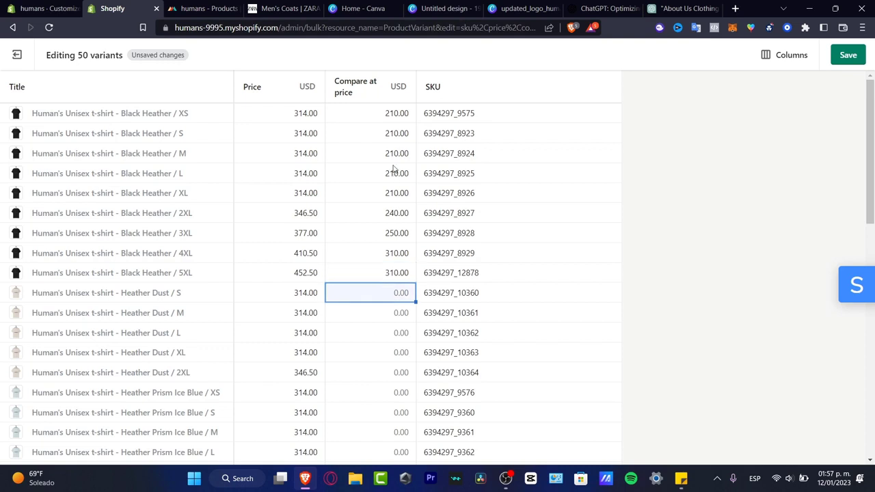
{"action": "left_click", "coordinate": [386, 139]}
{"action": "left_click", "coordinate": [393, 300]}
{"action": "type", "text": "210.00"}
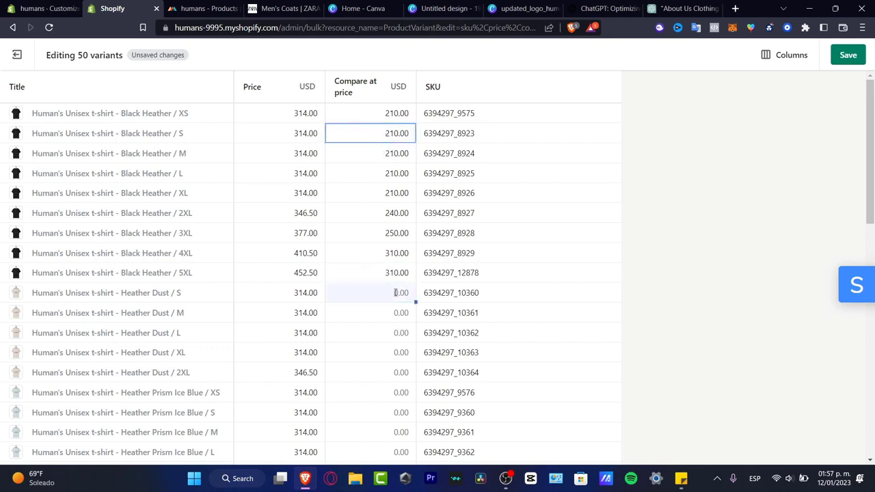
{"action": "left_click_drag", "start_coordinate": [414, 301], "coordinate": [406, 353]}
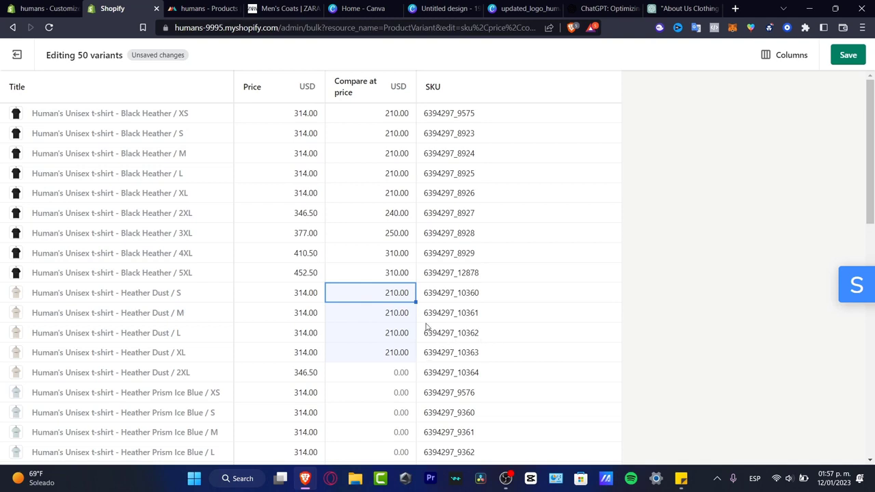
{"action": "left_click", "coordinate": [382, 215]}
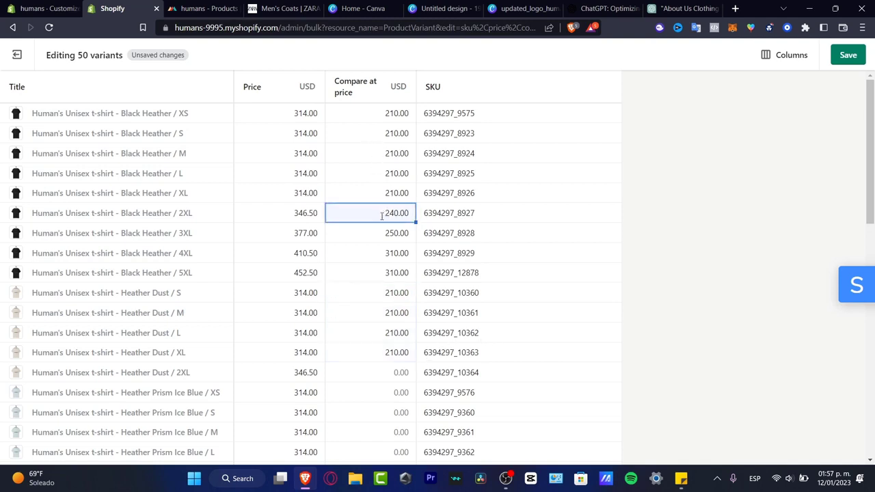
{"action": "left_click", "coordinate": [397, 376]}
{"action": "type", "text": "240.00"}
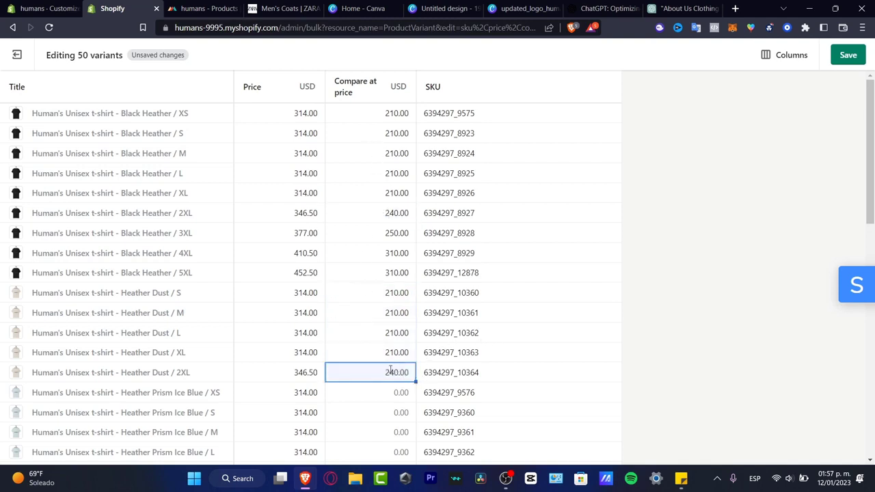
Set the compare-at price to 210 for the Heather Prism Ice Blue variants from XS through XL
{"action": "left_click", "coordinate": [393, 399]}
{"action": "left_click", "coordinate": [406, 138]}
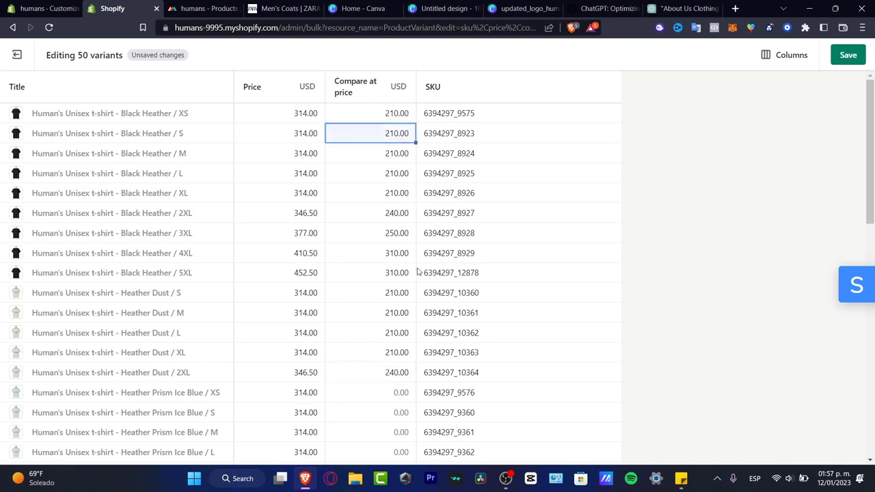
{"action": "left_click", "coordinate": [396, 390]}
{"action": "type", "text": "210.00"}
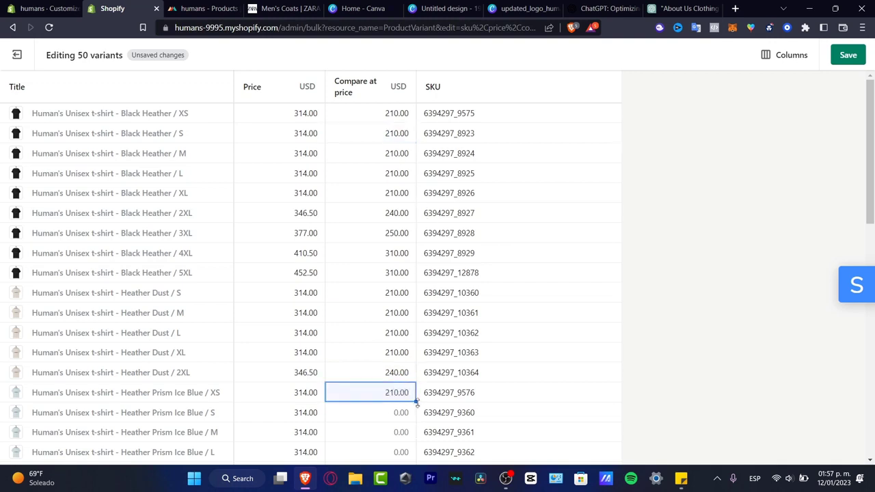
{"action": "left_click_drag", "start_coordinate": [415, 401], "coordinate": [469, 414]}
{"action": "scroll", "coordinate": [445, 353], "scroll_direction": "down", "scroll_amount": 2}
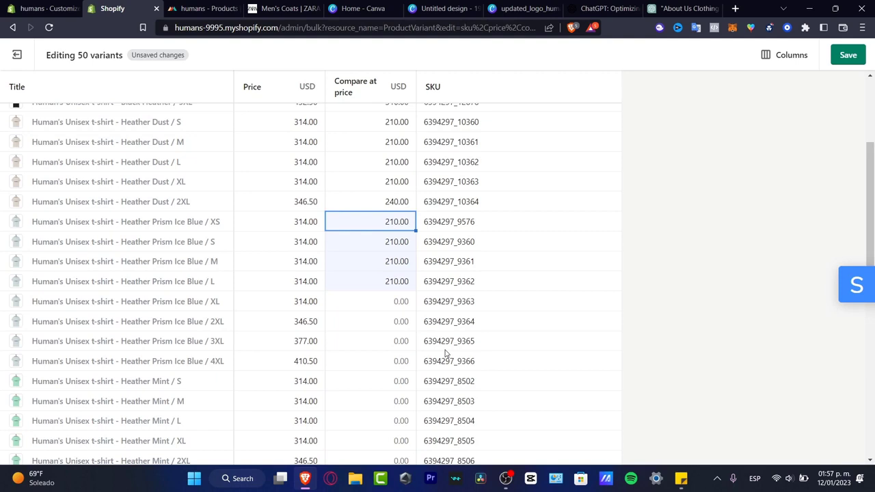
{"action": "left_click", "coordinate": [396, 302]}
{"action": "type", "text": "210.00"}
{"action": "left_click", "coordinate": [392, 321]}
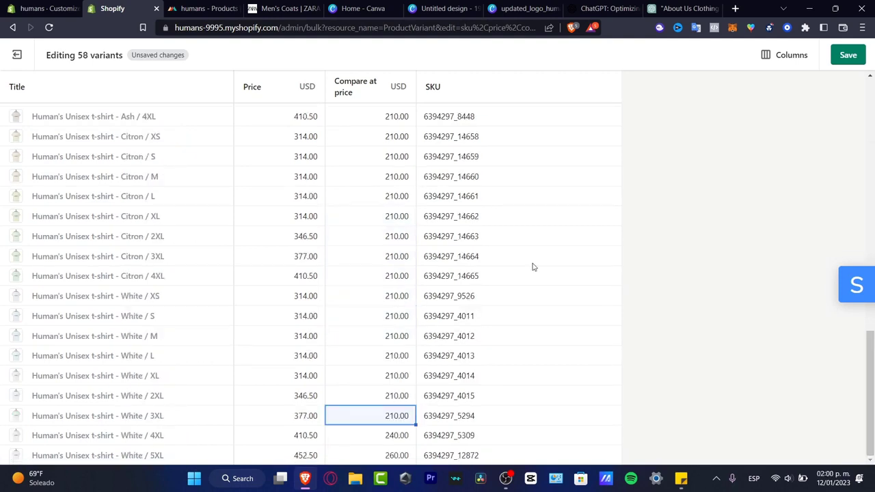
Save the bulk compare-at price changes for all the t-shirt variants
{"action": "left_click", "coordinate": [848, 55]}
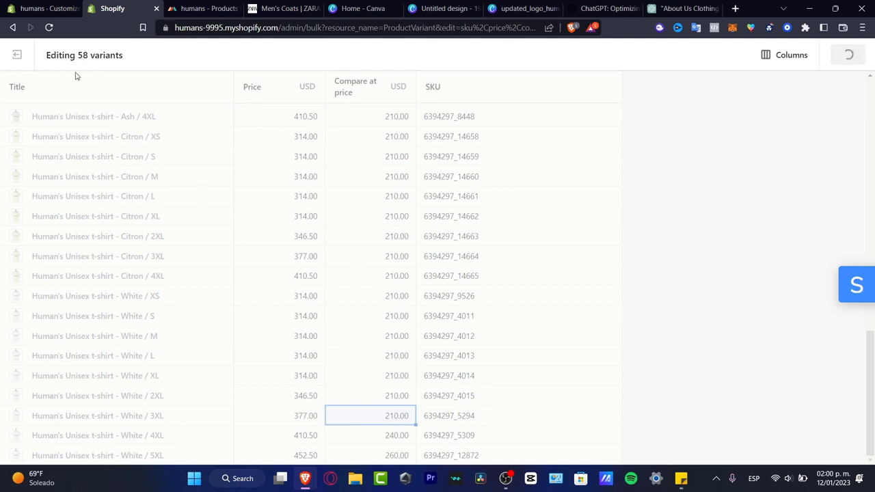
{"action": "left_click_drag", "start_coordinate": [80, 55], "coordinate": [124, 56]}
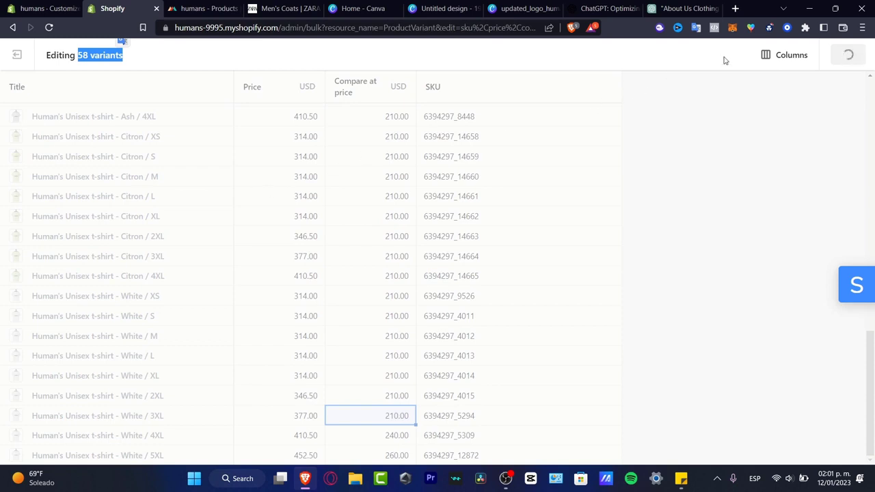
Switch to the theme editor, leave it for the Themes page, and open the live store
{"action": "left_click", "coordinate": [53, 6]}
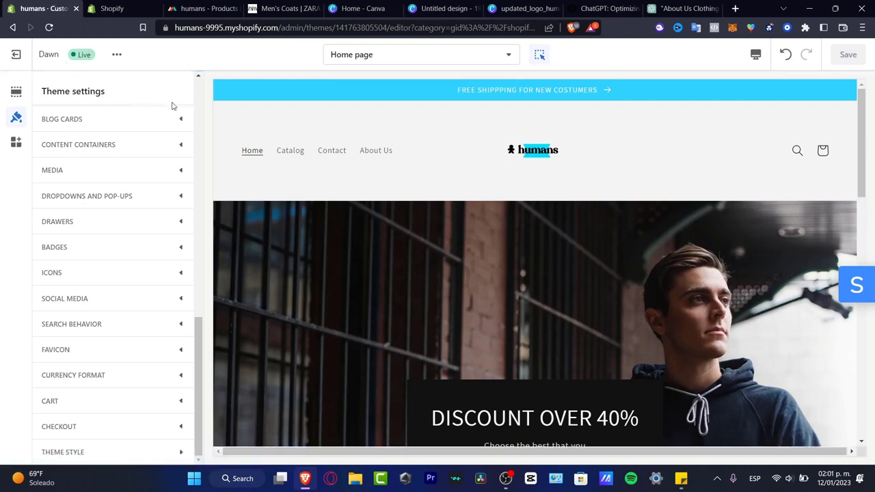
{"action": "left_click", "coordinate": [16, 54]}
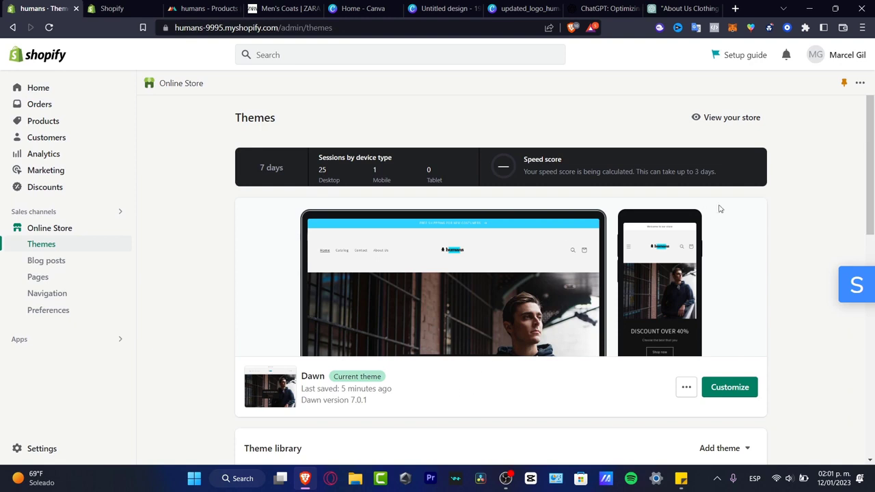
{"action": "left_click", "coordinate": [718, 118]}
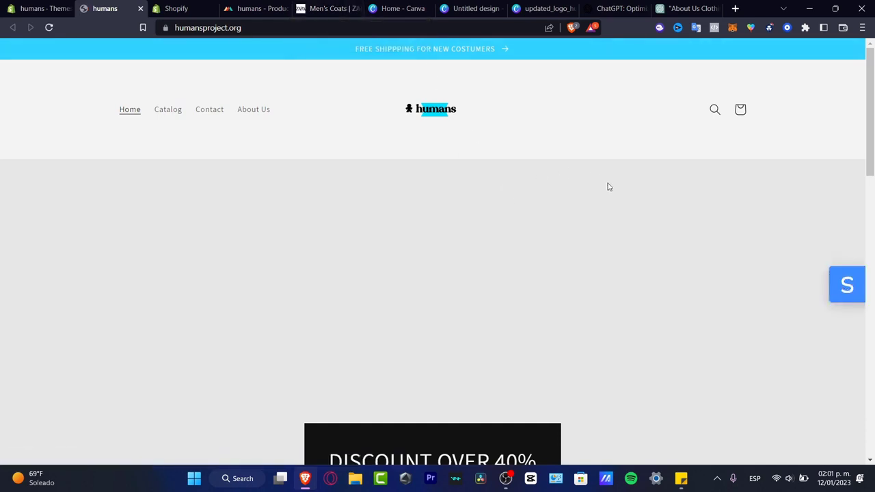
Examine the live store's home page, from the announcement bar, menu and banner through the featured products to the footer
{"action": "scroll", "coordinate": [623, 201], "scroll_direction": "down", "scroll_amount": 5}
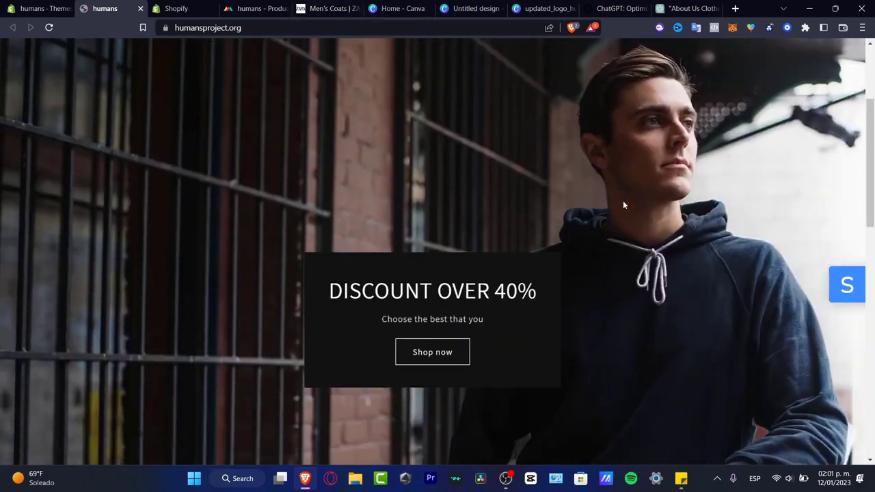
{"action": "scroll", "coordinate": [622, 201], "scroll_direction": "up", "scroll_amount": 5}
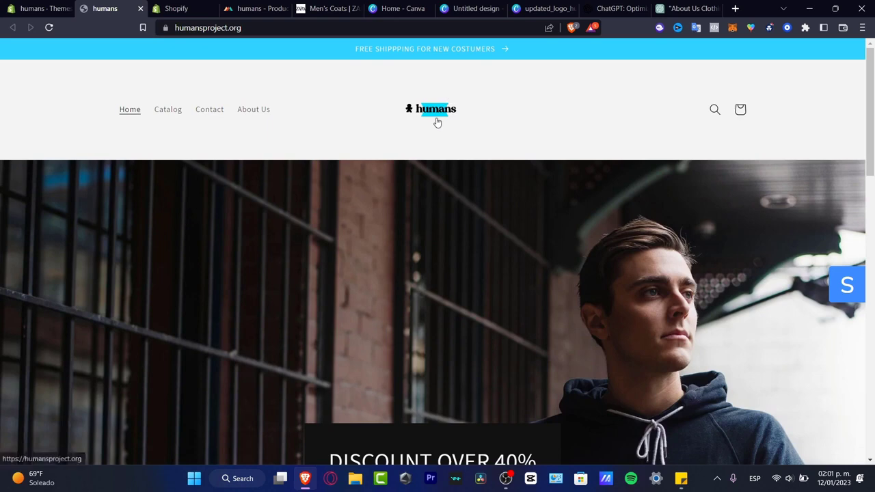
{"action": "scroll", "coordinate": [545, 174], "scroll_direction": "down", "scroll_amount": 3}
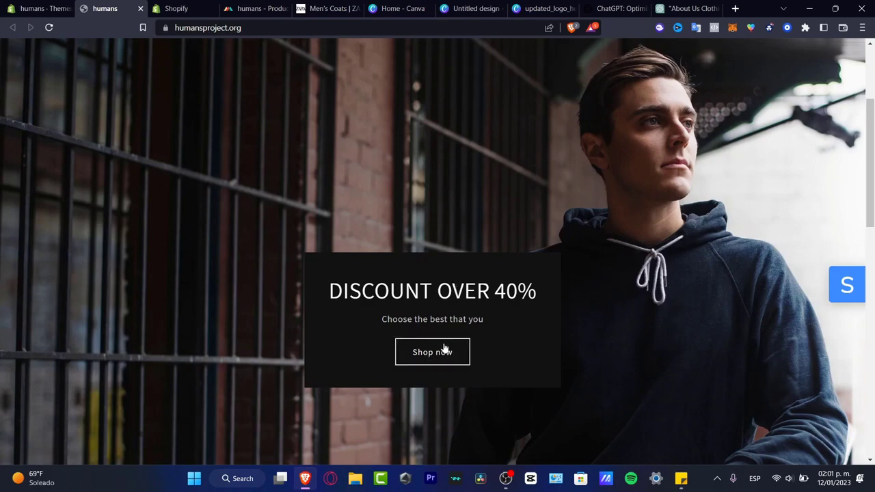
{"action": "scroll", "coordinate": [489, 360], "scroll_direction": "down", "scroll_amount": 2}
{"action": "scroll", "coordinate": [489, 360], "scroll_direction": "down", "scroll_amount": 1}
{"action": "scroll", "coordinate": [489, 358], "scroll_direction": "down", "scroll_amount": 3}
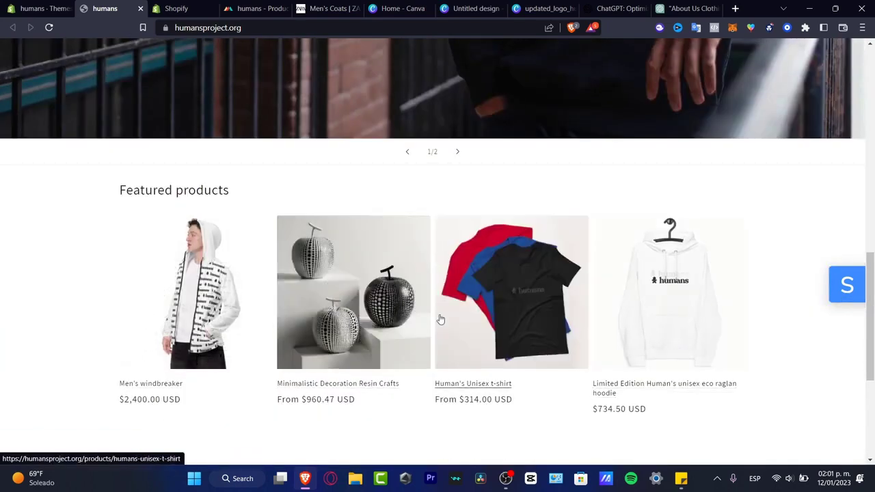
{"action": "scroll", "coordinate": [205, 297], "scroll_direction": "down", "scroll_amount": 3}
{"action": "scroll", "coordinate": [206, 297], "scroll_direction": "up", "scroll_amount": 1}
{"action": "scroll", "coordinate": [205, 298], "scroll_direction": "up", "scroll_amount": 10}
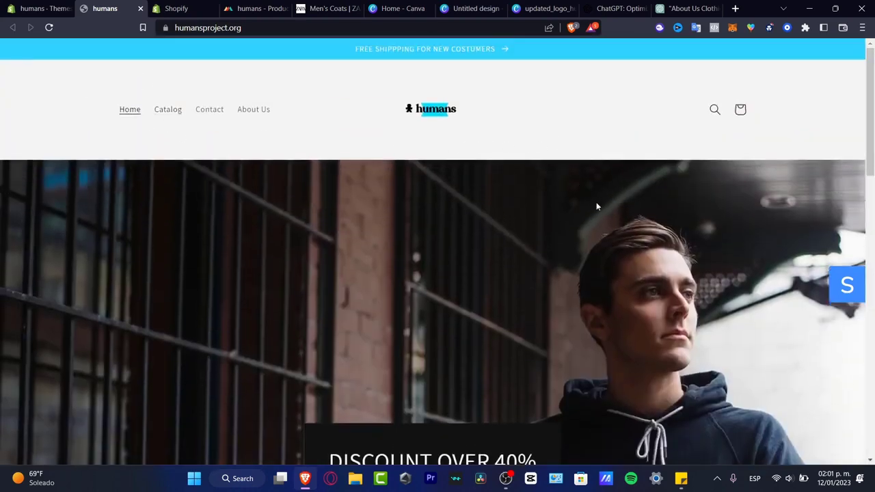
{"action": "scroll", "coordinate": [598, 209], "scroll_direction": "down", "scroll_amount": 6}
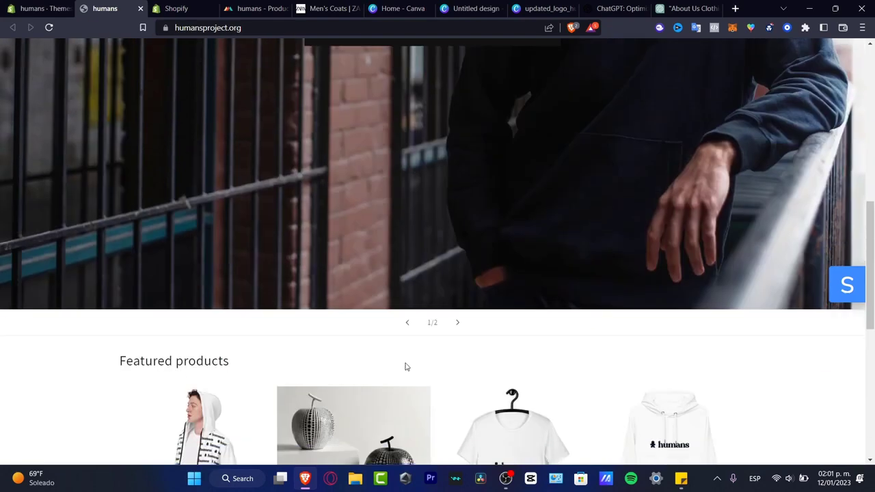
{"action": "scroll", "coordinate": [437, 111], "scroll_direction": "down", "scroll_amount": 5}
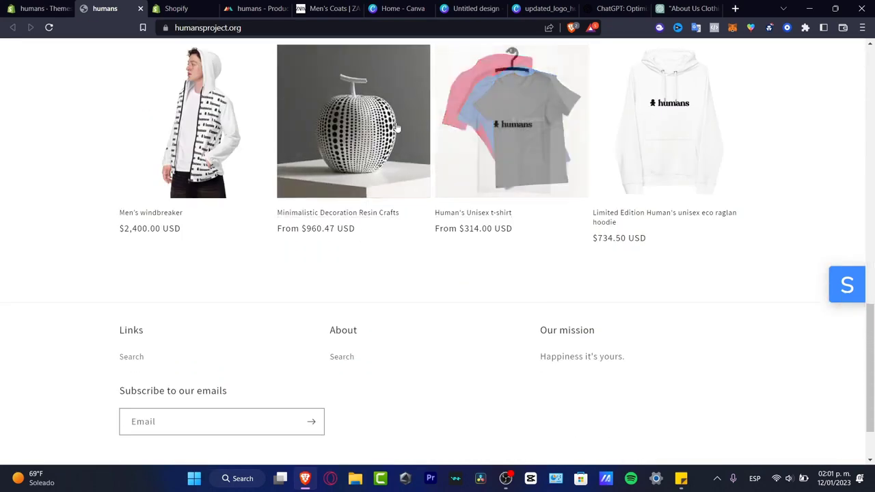
{"action": "scroll", "coordinate": [271, 164], "scroll_direction": "up", "scroll_amount": 3}
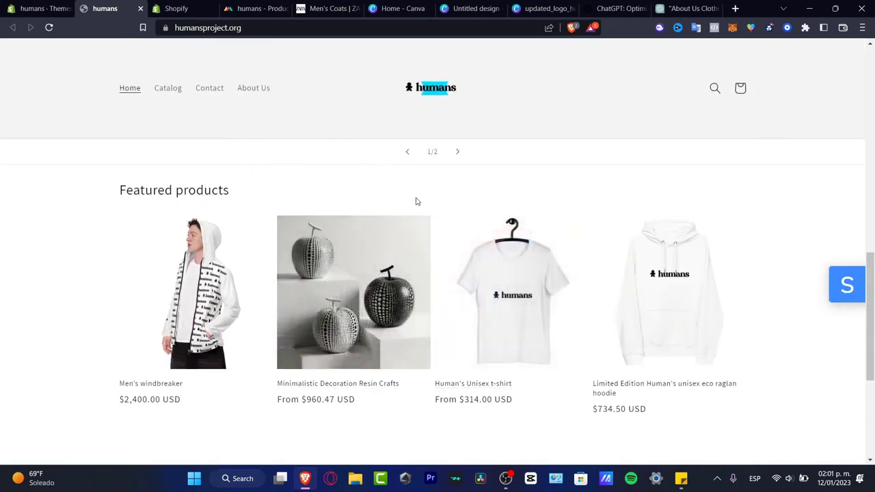
{"action": "scroll", "coordinate": [490, 203], "scroll_direction": "down", "scroll_amount": 3}
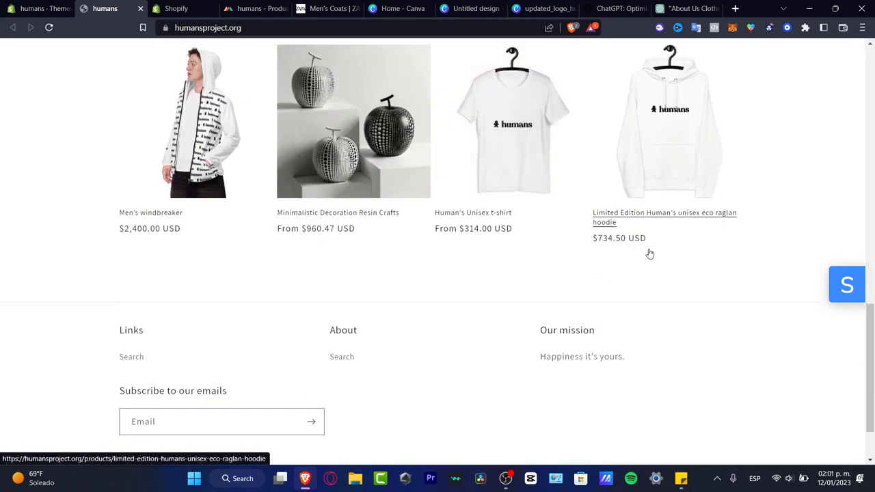
{"action": "scroll", "coordinate": [459, 335], "scroll_direction": "down", "scroll_amount": 1}
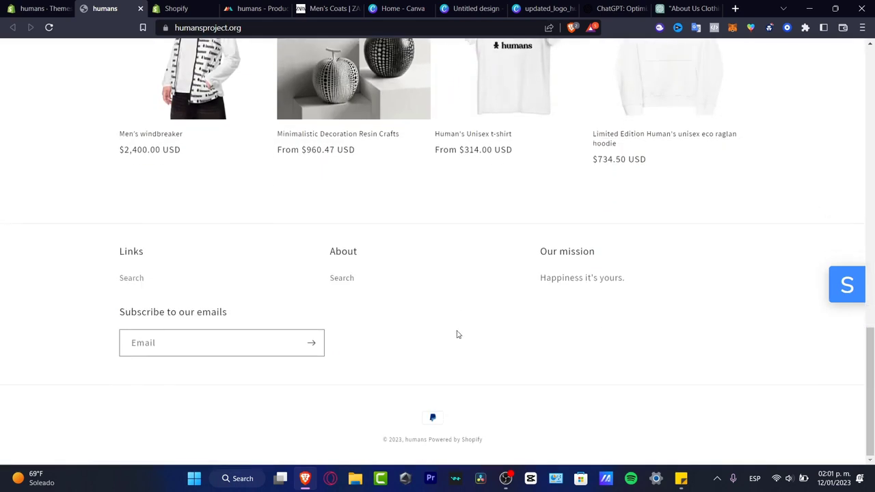
{"action": "scroll", "coordinate": [454, 328], "scroll_direction": "up", "scroll_amount": 15}
Close the live store and open the Dawn theme for customization
{"action": "left_click", "coordinate": [43, 8]}
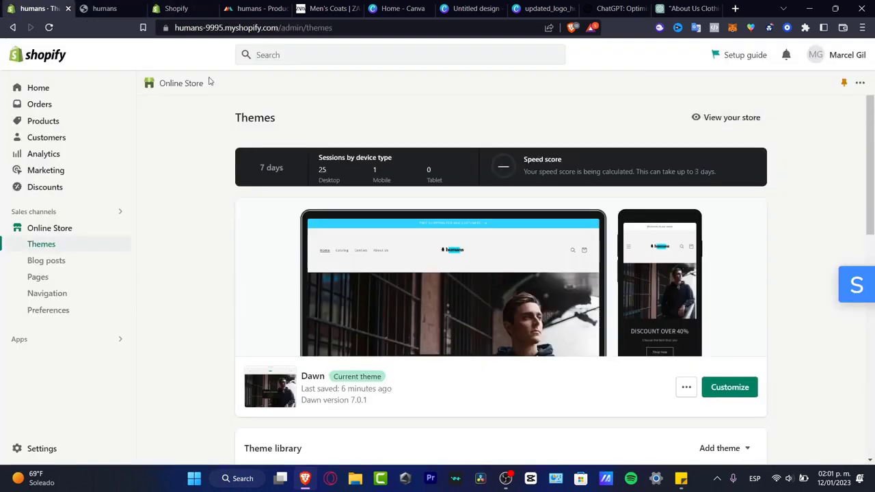
{"action": "left_click", "coordinate": [103, 8]}
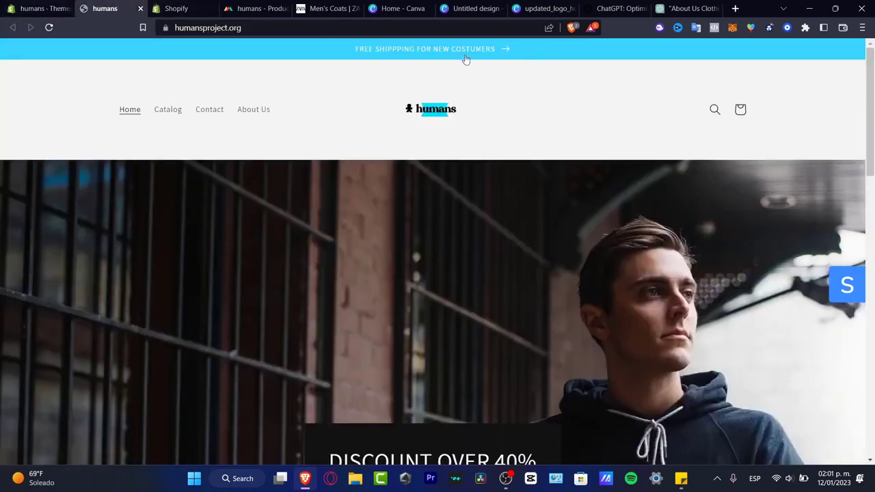
{"action": "left_click", "coordinate": [139, 9]}
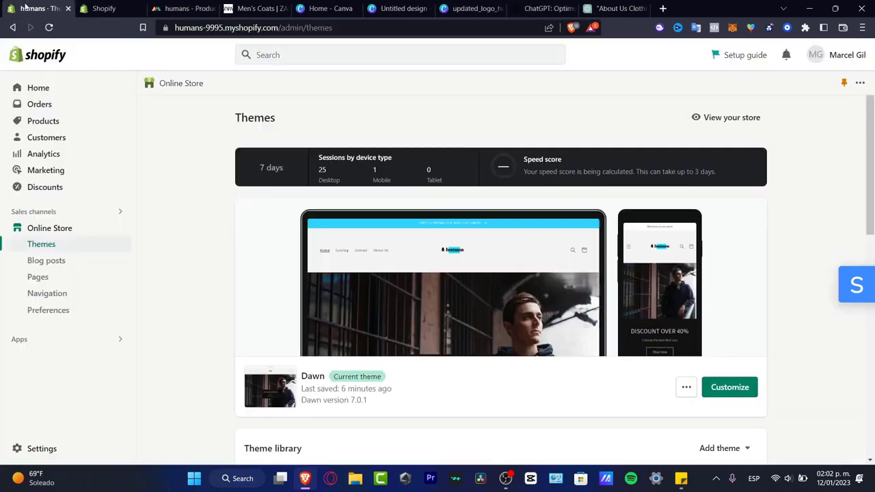
{"action": "left_click", "coordinate": [745, 388]}
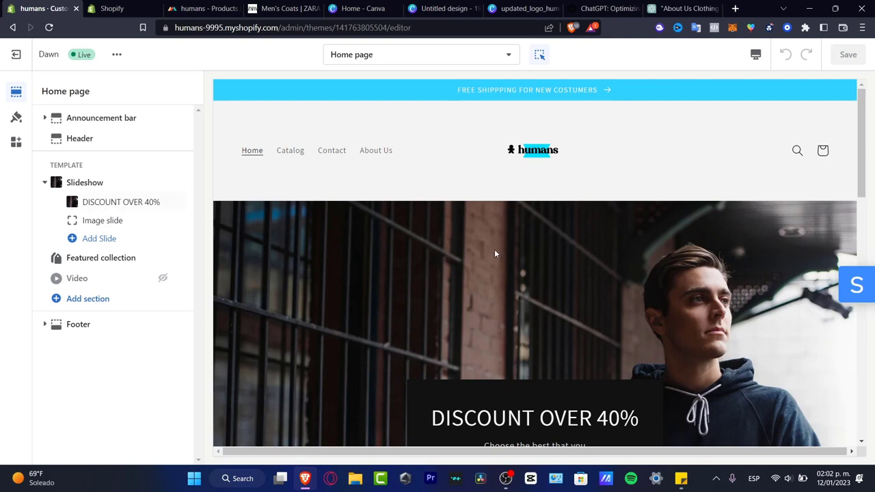
Add a Blog posts section headed About Us, using the News blog, between the home page's slideshow and featured products
{"action": "scroll", "coordinate": [497, 254], "scroll_direction": "down", "scroll_amount": 7}
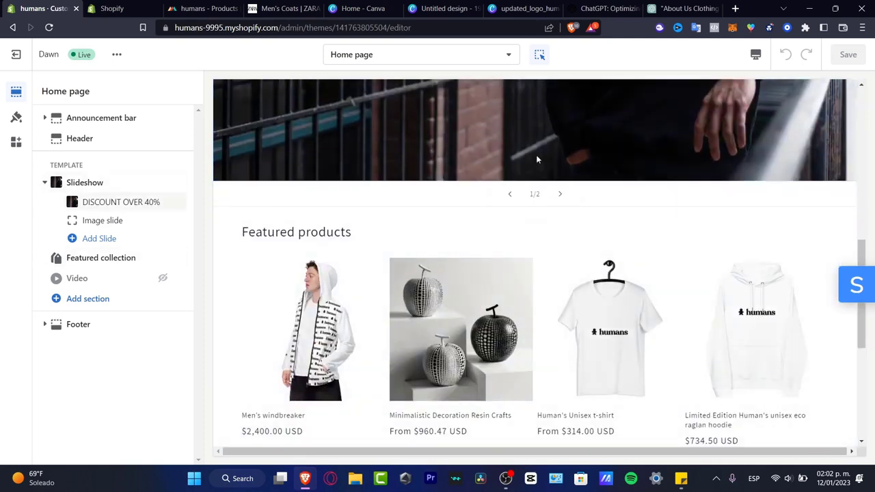
{"action": "left_click", "coordinate": [539, 165]}
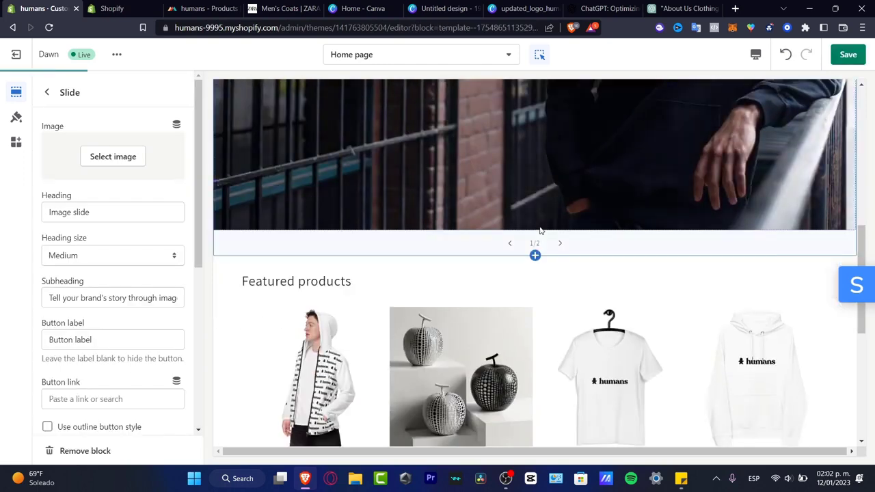
{"action": "left_click", "coordinate": [535, 256]}
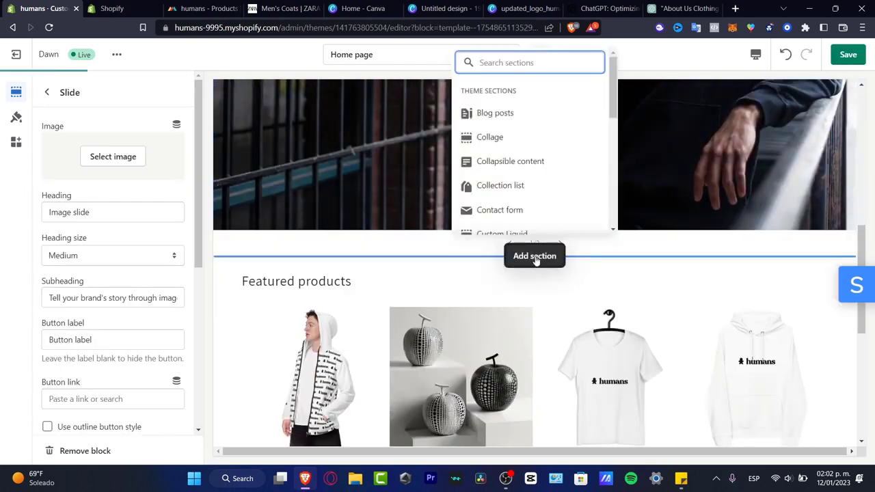
{"action": "type", "text": "a"}
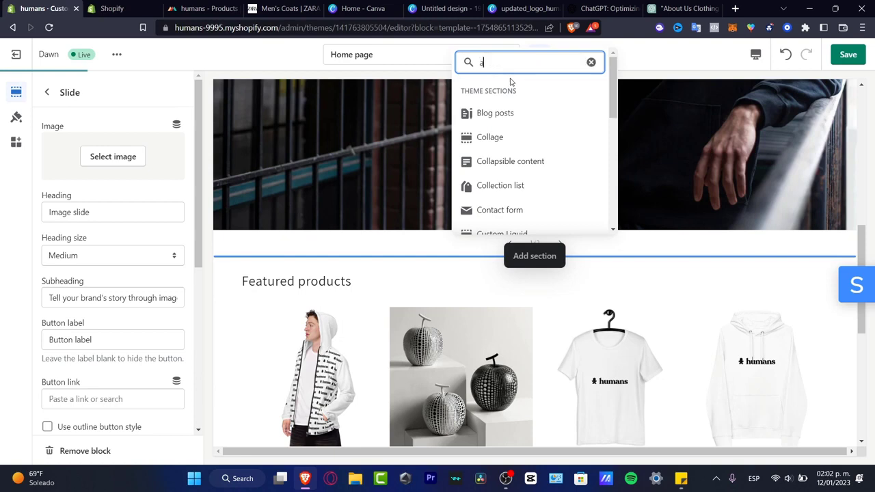
{"action": "type", "text": "bo"}
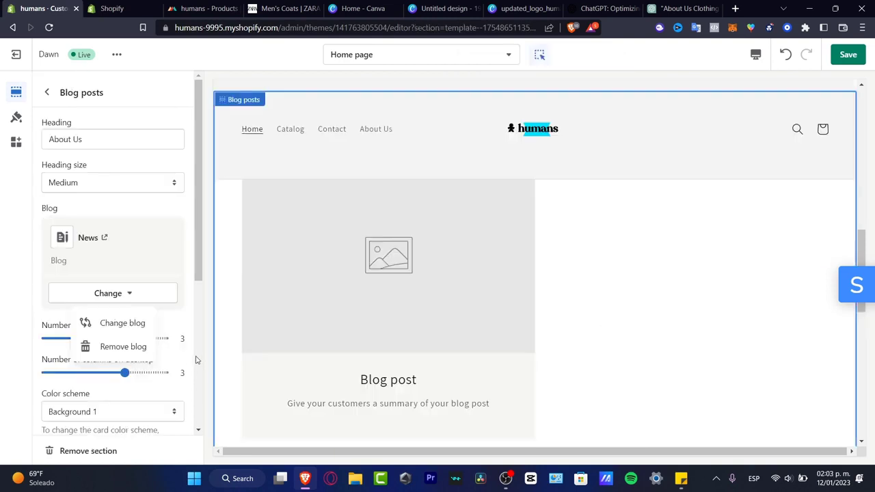
{"action": "left_click", "coordinate": [619, 259]}
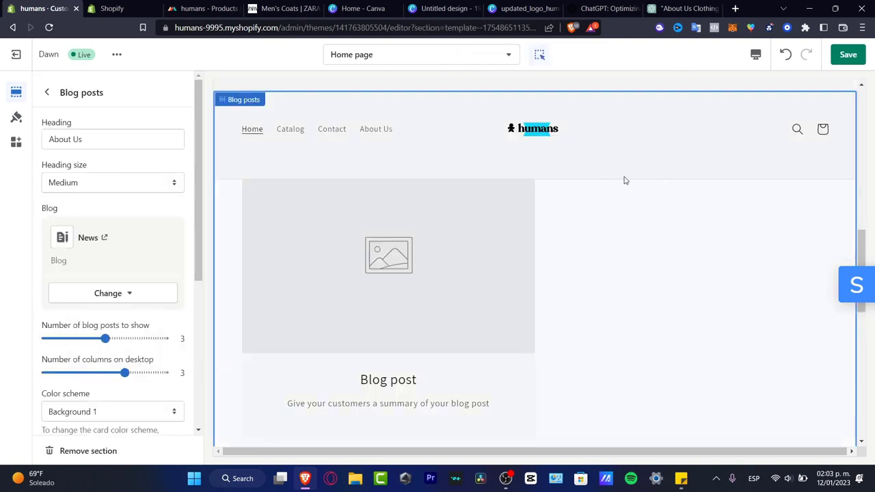
{"action": "scroll", "coordinate": [624, 181], "scroll_direction": "up", "scroll_amount": 10}
{"action": "scroll", "coordinate": [567, 281], "scroll_direction": "up", "scroll_amount": 2}
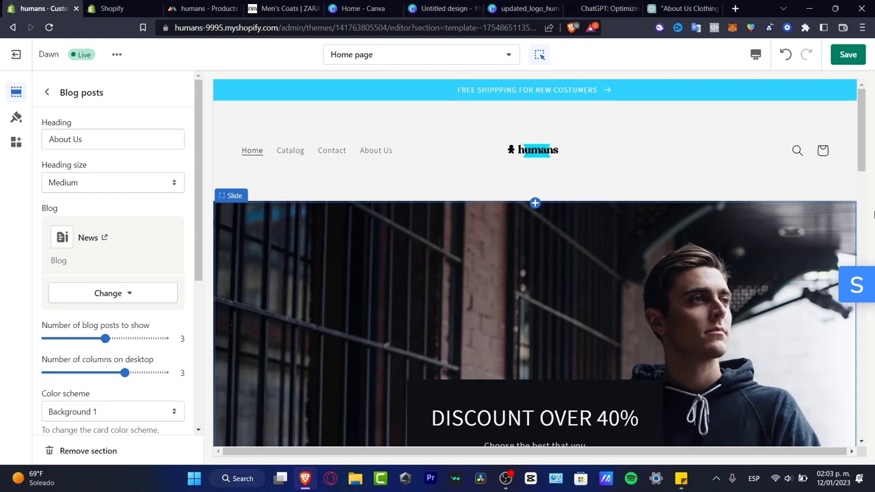
{"action": "scroll", "coordinate": [547, 195], "scroll_direction": "down", "scroll_amount": 10}
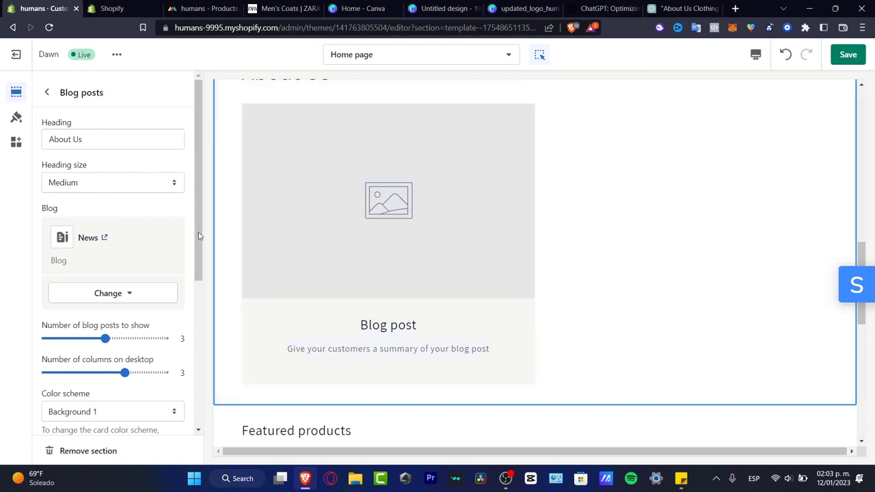
Check the blog choices for the About Us section, and remove that Blog posts section from the home page
{"action": "left_click", "coordinate": [126, 292]}
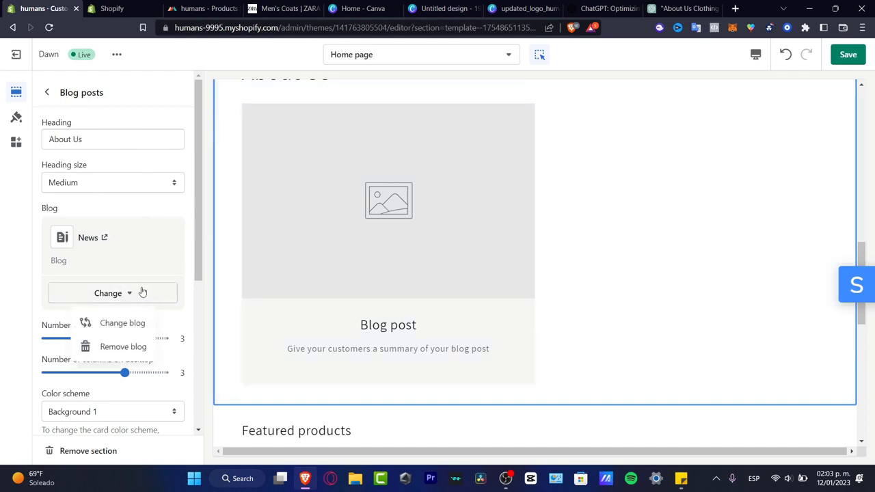
{"action": "left_click", "coordinate": [138, 322]}
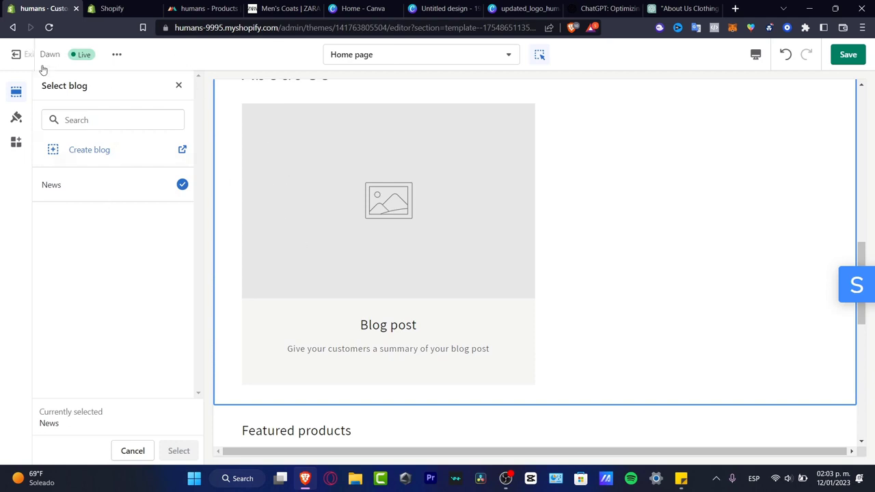
{"action": "left_click", "coordinate": [178, 86]}
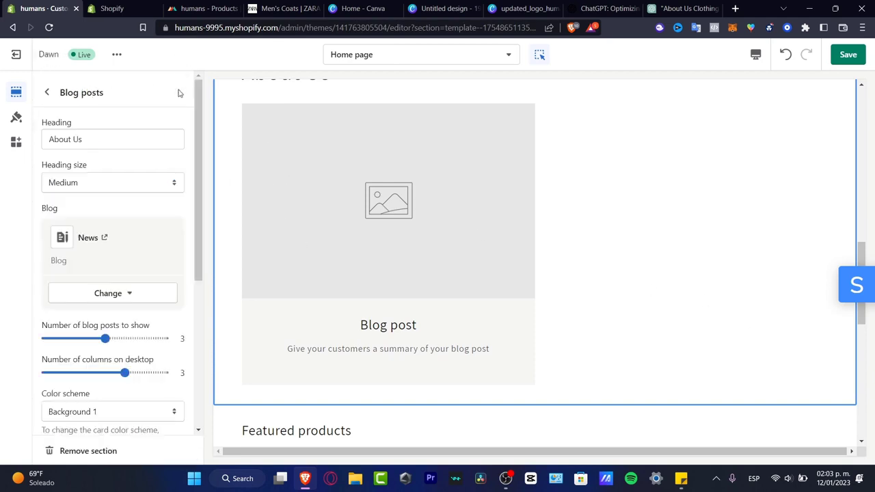
{"action": "left_click", "coordinate": [114, 451]}
{"action": "scroll", "coordinate": [337, 338], "scroll_direction": "down", "scroll_amount": 5}
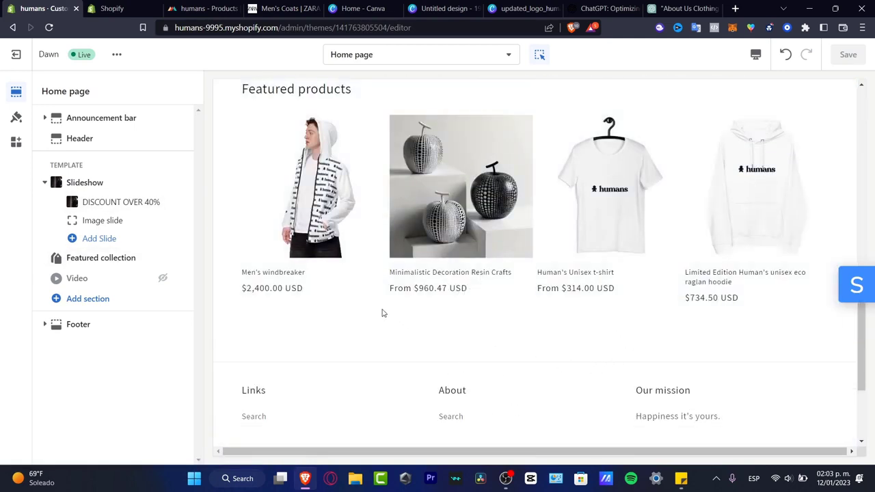
Leave the t-shirt variants' bulk editor for the Online Store Themes page, and close the theme editor
{"action": "left_click", "coordinate": [130, 8]}
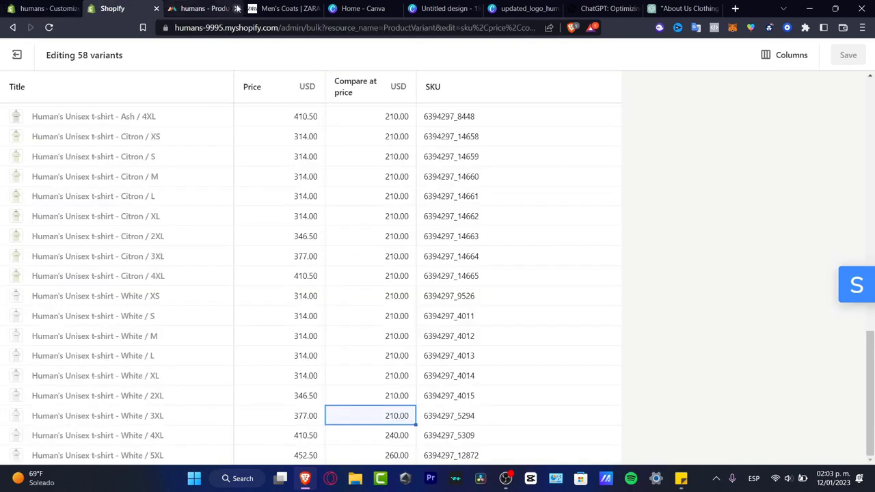
{"action": "scroll", "coordinate": [564, 345], "scroll_direction": "up", "scroll_amount": 9}
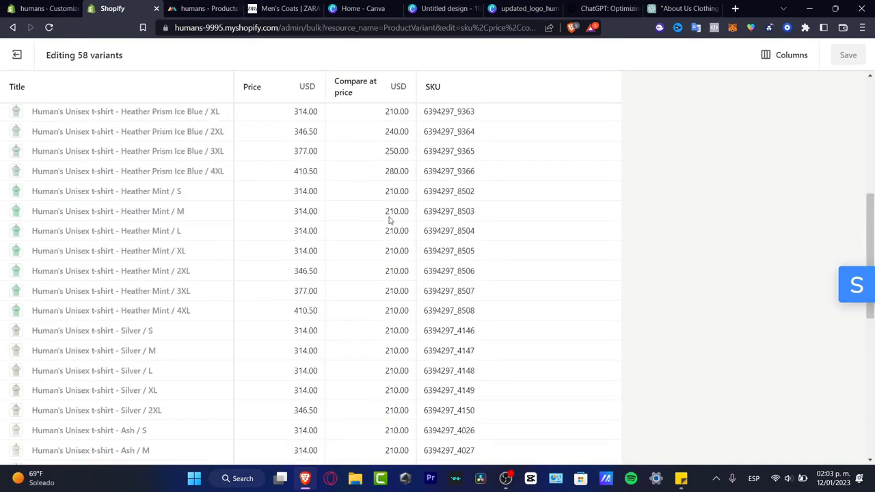
{"action": "left_click", "coordinate": [17, 55]}
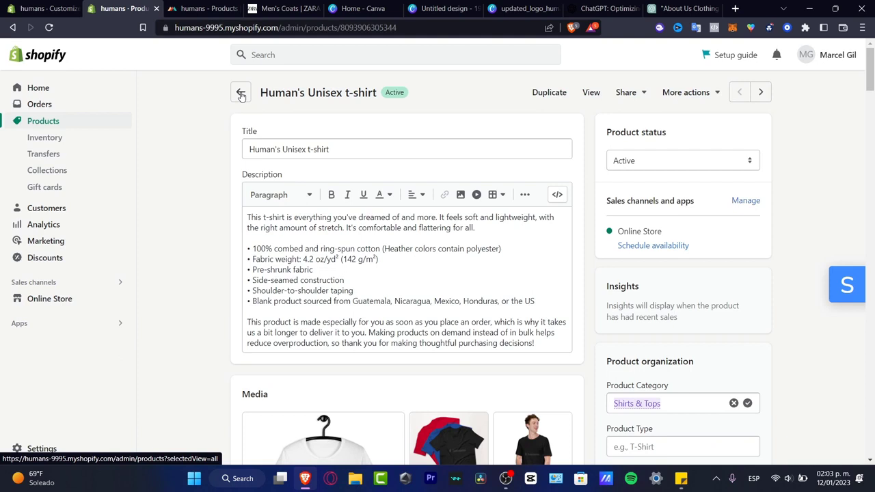
{"action": "left_click", "coordinate": [69, 300]}
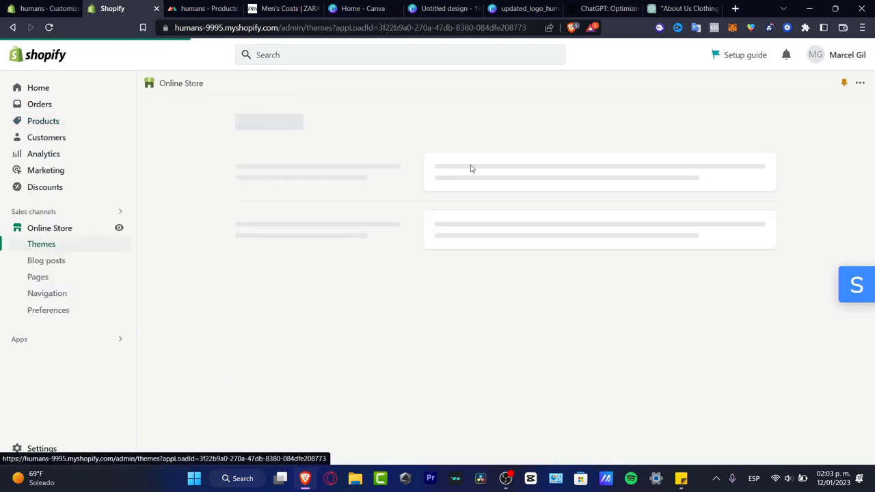
{"action": "left_click", "coordinate": [77, 8]}
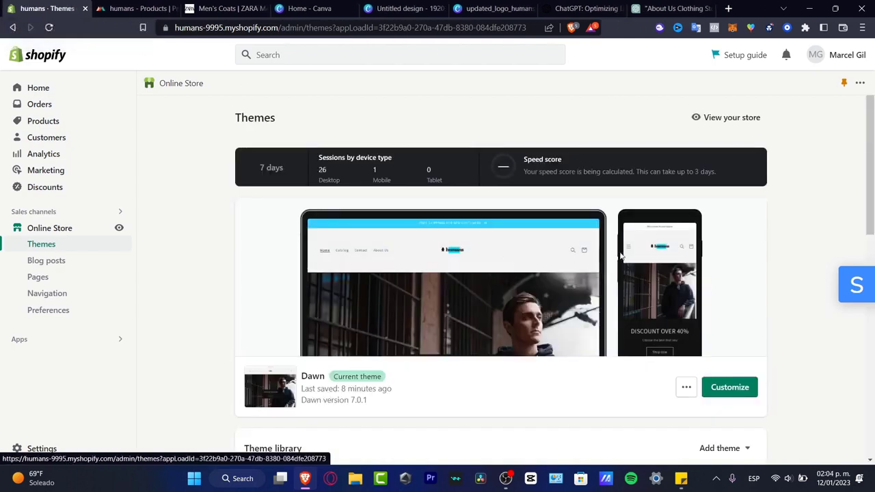
Open the live store from the Themes page and review the products and prices in its Catalog
{"action": "scroll", "coordinate": [623, 251], "scroll_direction": "down", "scroll_amount": 3}
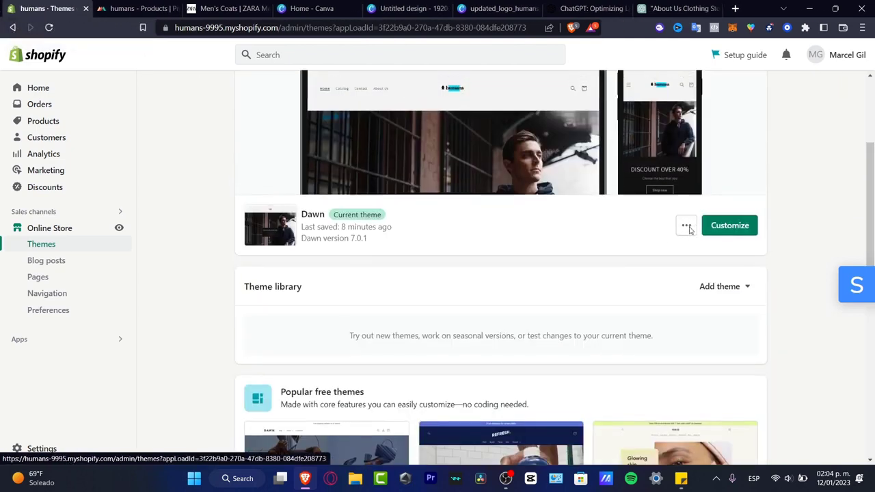
{"action": "scroll", "coordinate": [689, 230], "scroll_direction": "up", "scroll_amount": 3}
{"action": "left_click", "coordinate": [730, 121]}
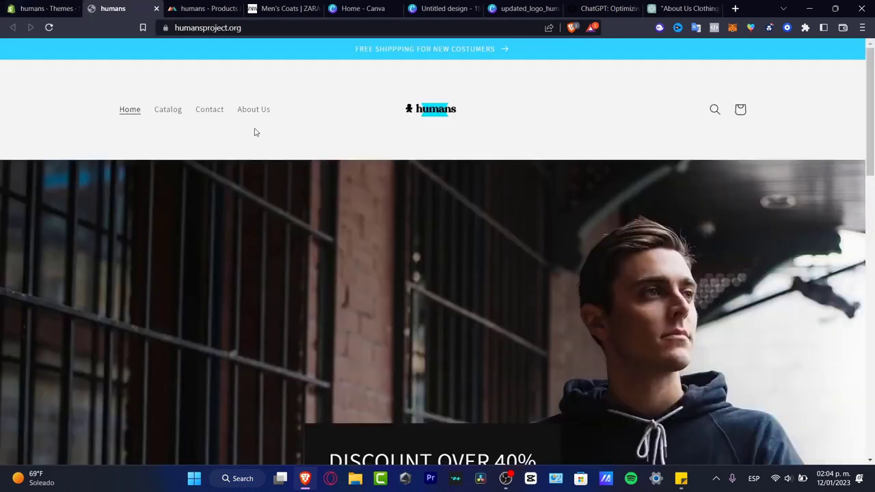
{"action": "left_click", "coordinate": [176, 110]}
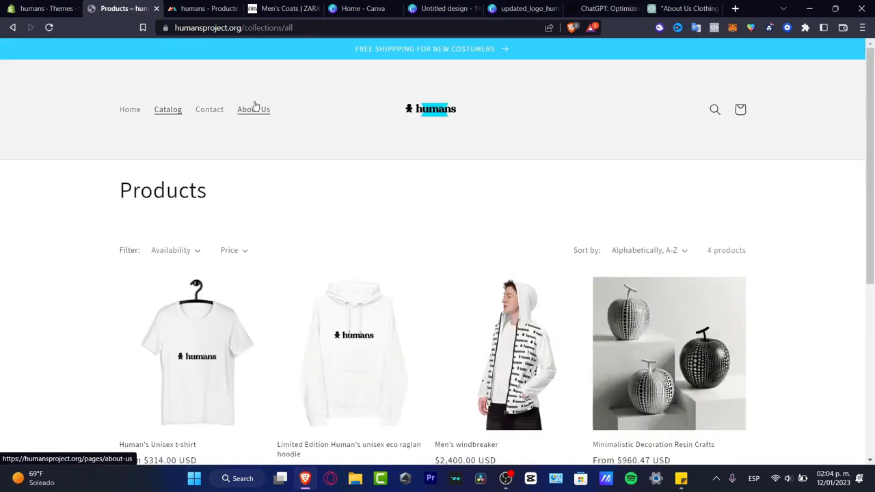
{"action": "scroll", "coordinate": [462, 170], "scroll_direction": "down", "scroll_amount": 3}
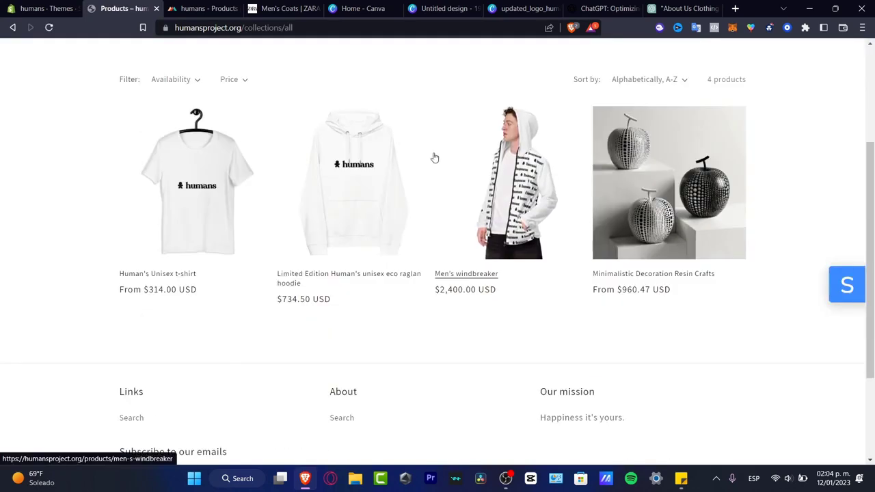
Open the Human's Unisex t-shirt from the live store's Catalog and view its price and variant options
{"action": "scroll", "coordinate": [205, 304], "scroll_direction": "down", "scroll_amount": 3}
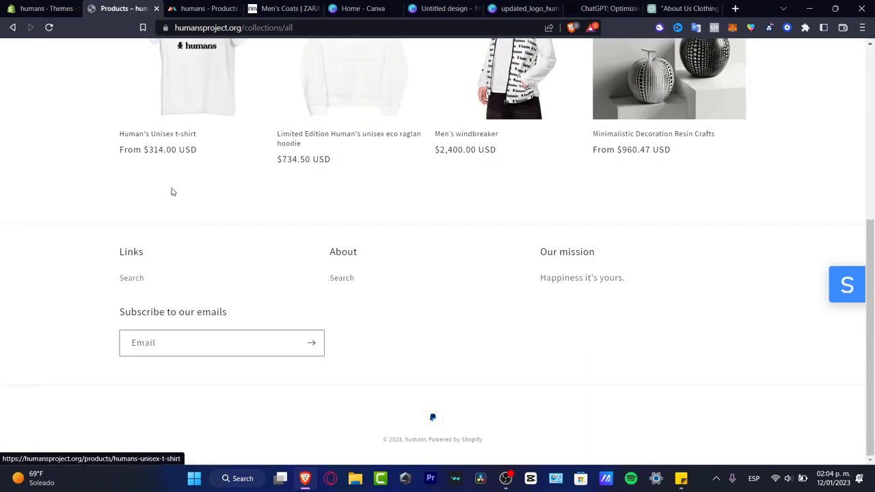
{"action": "left_click", "coordinate": [173, 152]}
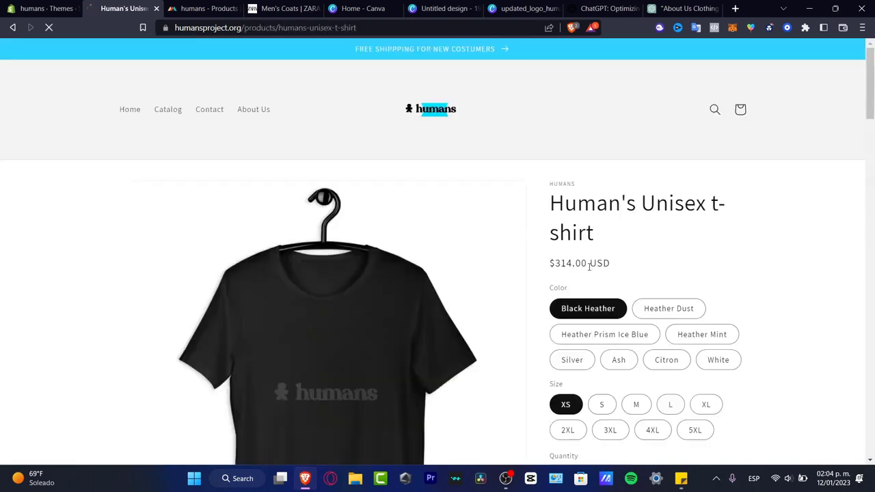
{"action": "scroll", "coordinate": [627, 275], "scroll_direction": "down", "scroll_amount": 2}
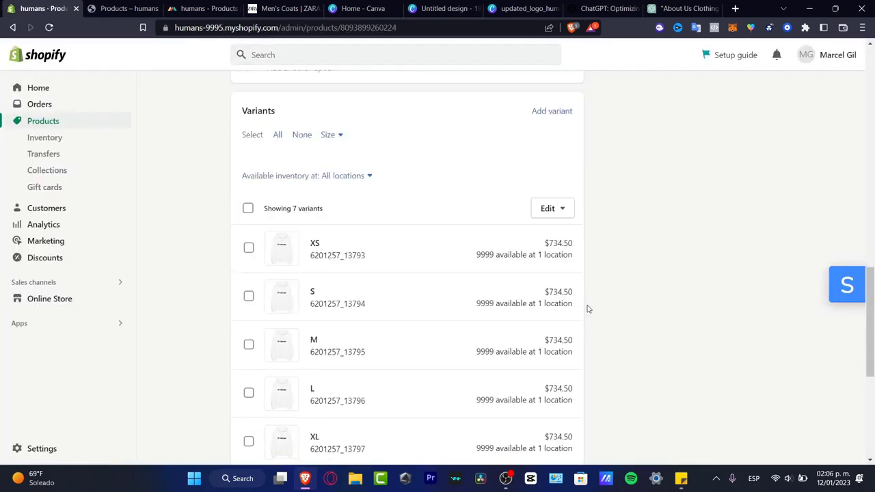
In the bulk editor for the Limited Edition unisex eco raglan hoodie, set the compare-at price of all size variants to 734.50 USD
{"action": "scroll", "coordinate": [586, 307], "scroll_direction": "down", "scroll_amount": 3}
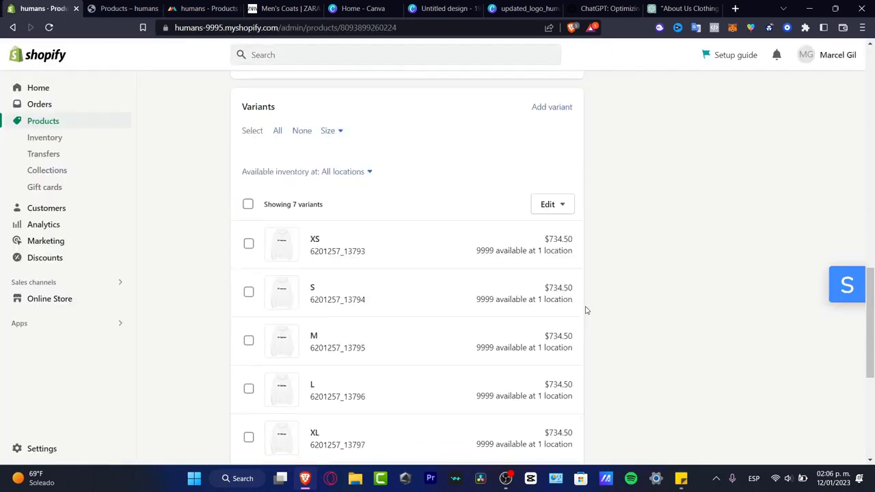
{"action": "scroll", "coordinate": [584, 310], "scroll_direction": "down", "scroll_amount": 2}
{"action": "scroll", "coordinate": [583, 308], "scroll_direction": "up", "scroll_amount": 7}
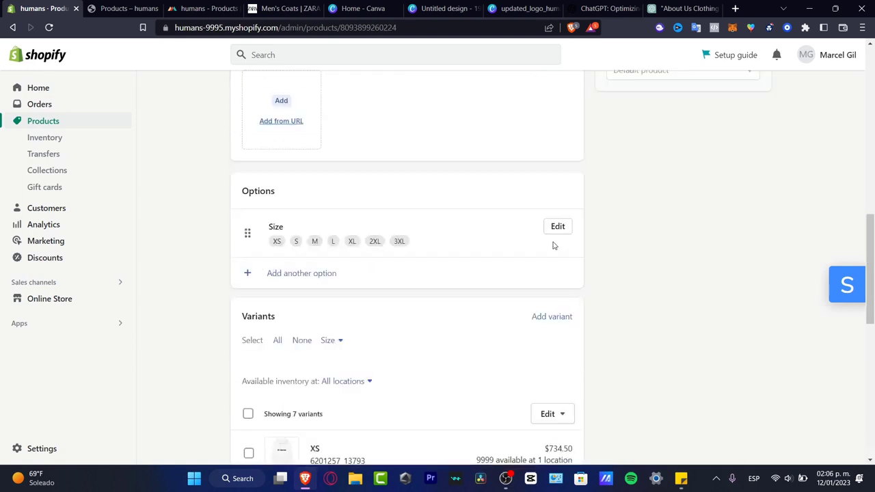
{"action": "left_click", "coordinate": [562, 413]}
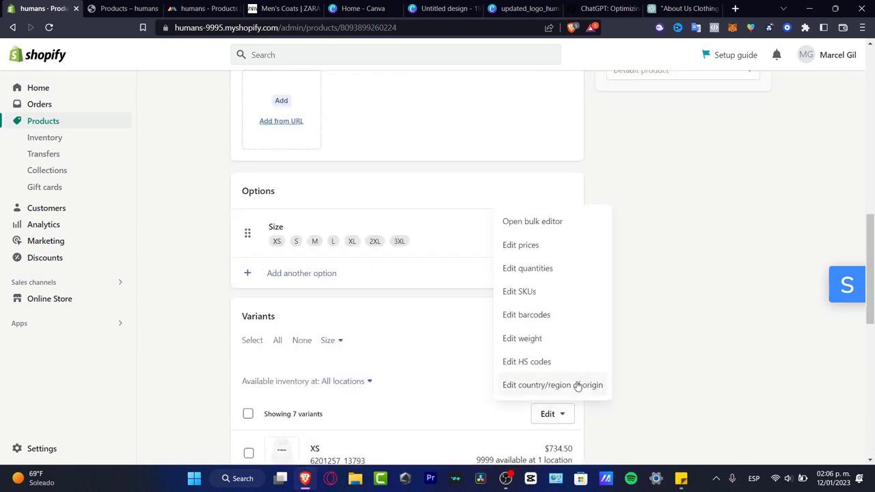
{"action": "left_click", "coordinate": [569, 222]}
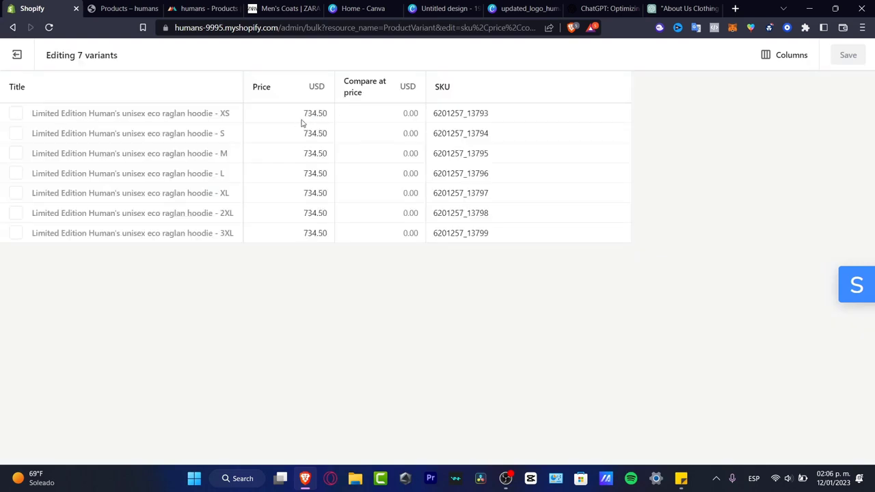
{"action": "left_click", "coordinate": [306, 115]}
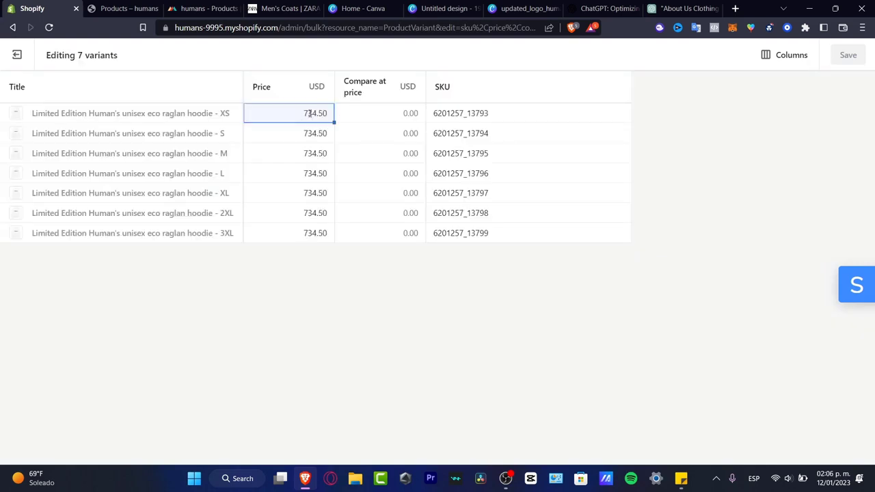
{"action": "left_click", "coordinate": [382, 112]}
{"action": "type", "text": "734.50"}
{"action": "left_click_drag", "start_coordinate": [424, 120], "coordinate": [423, 237]}
Set the price of all the hoodie's size variants, XS to 3XL, to 459.00 USD and save the changes
{"action": "left_click", "coordinate": [315, 111]}
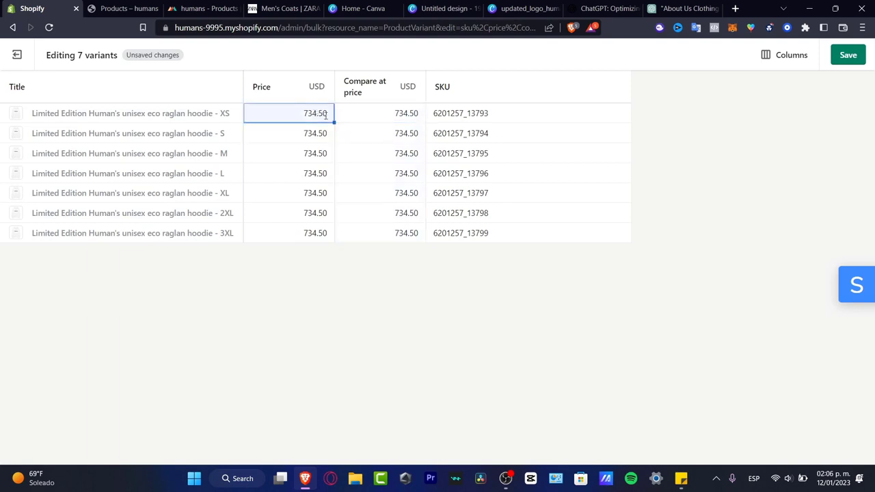
{"action": "type", "text": "45"}
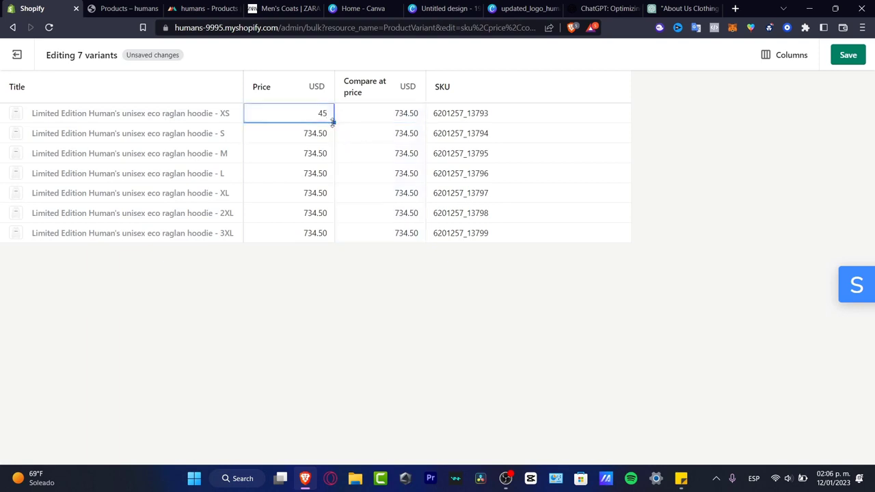
{"action": "type", "text": "9"}
{"action": "left_click_drag", "start_coordinate": [360, 116], "coordinate": [333, 236]}
{"action": "left_click", "coordinate": [328, 121]}
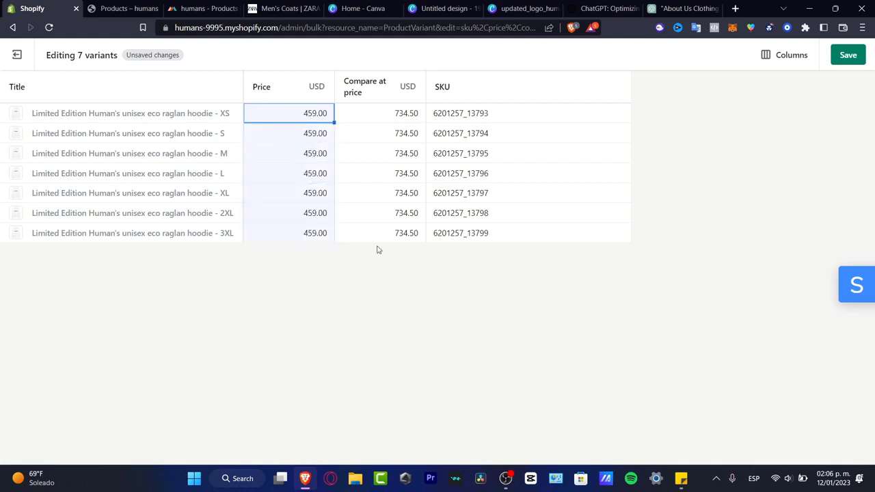
{"action": "left_click", "coordinate": [857, 58]}
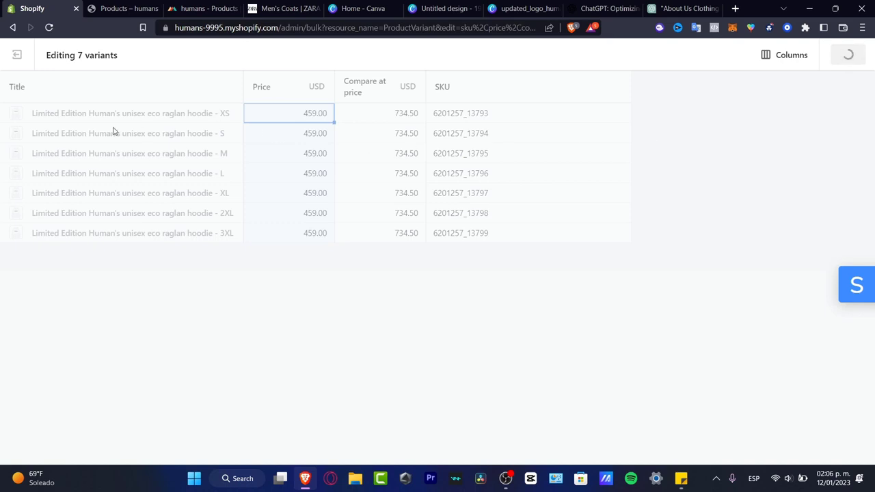
Reload the live store's Catalog and check how the hoodie's sale price is displayed
{"action": "left_click", "coordinate": [100, 6]}
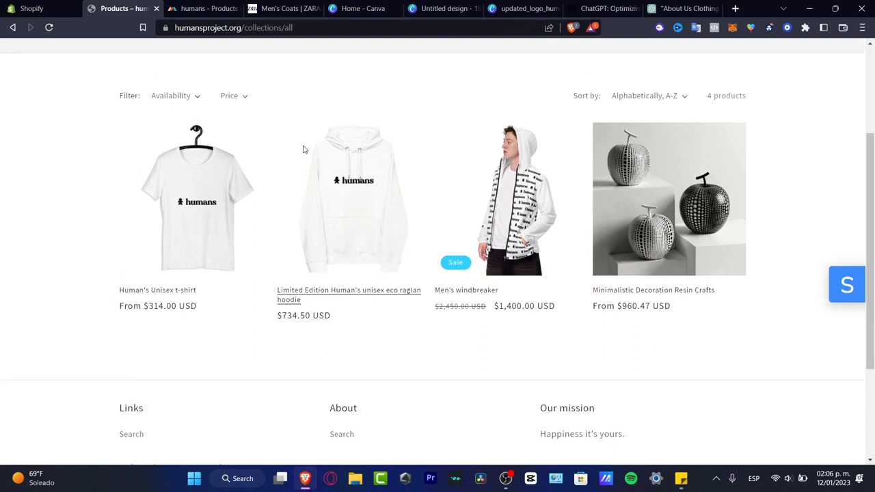
{"action": "scroll", "coordinate": [307, 281], "scroll_direction": "up", "scroll_amount": 3}
{"action": "left_click", "coordinate": [50, 27]}
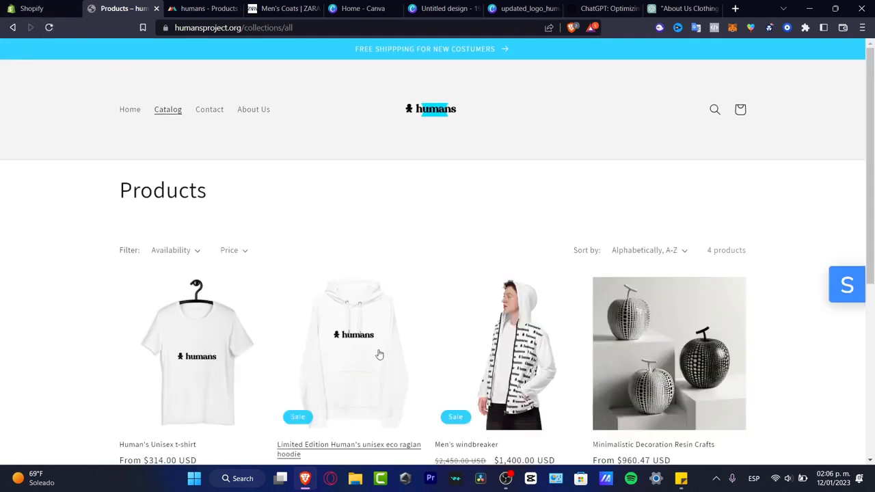
{"action": "scroll", "coordinate": [387, 360], "scroll_direction": "down", "scroll_amount": 3}
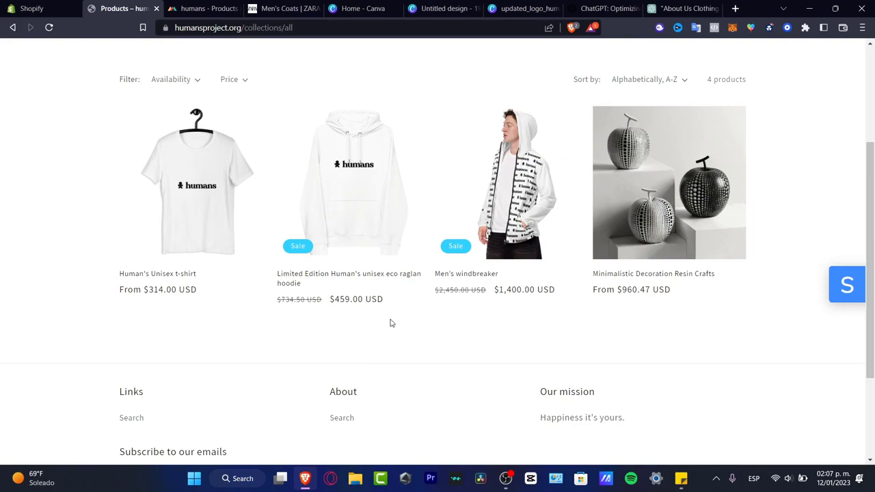
Switch to Zara's men's coats page and examine how its discounted prices are presented
{"action": "left_click", "coordinate": [287, 9]}
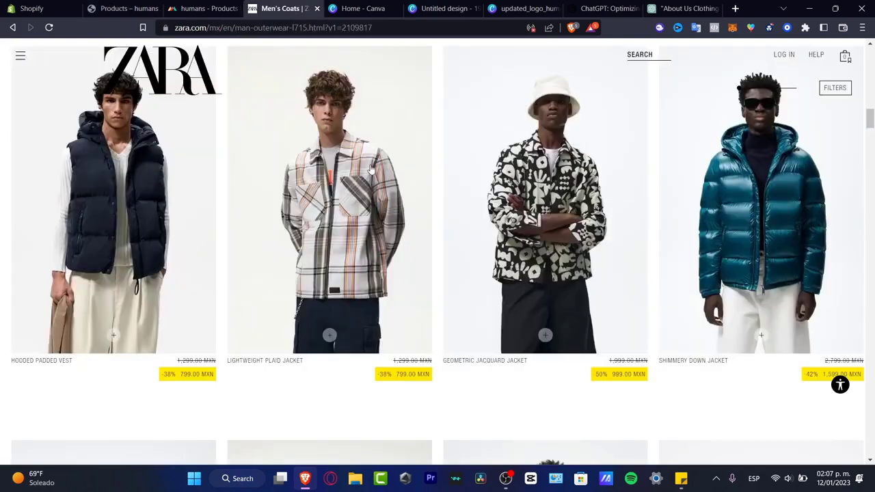
{"action": "scroll", "coordinate": [606, 172], "scroll_direction": "up", "scroll_amount": 20}
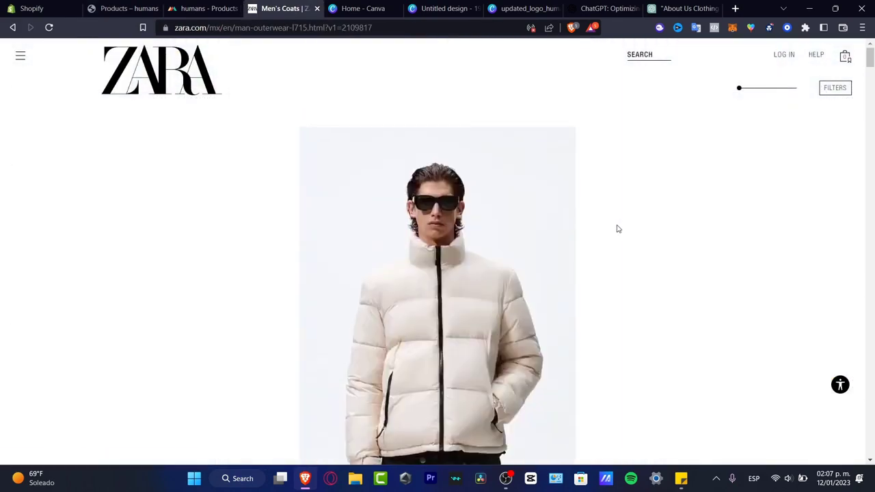
{"action": "scroll", "coordinate": [617, 229], "scroll_direction": "down", "scroll_amount": 8}
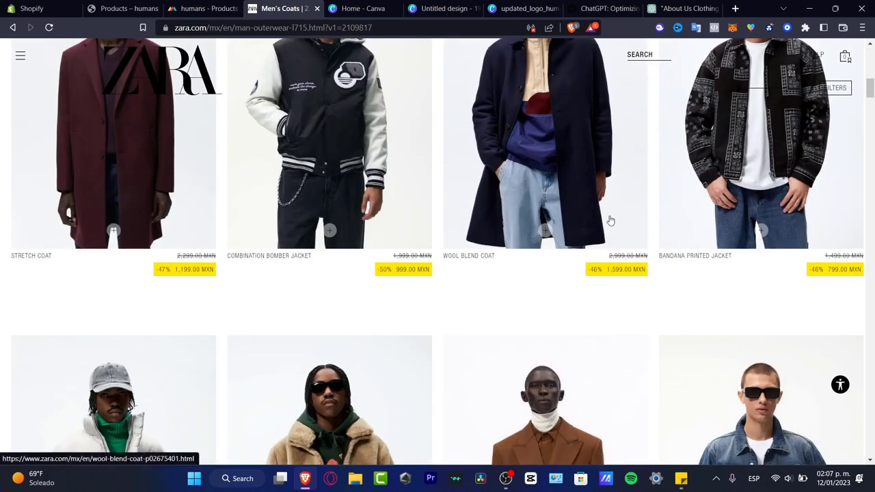
{"action": "scroll", "coordinate": [608, 221], "scroll_direction": "up", "scroll_amount": 3}
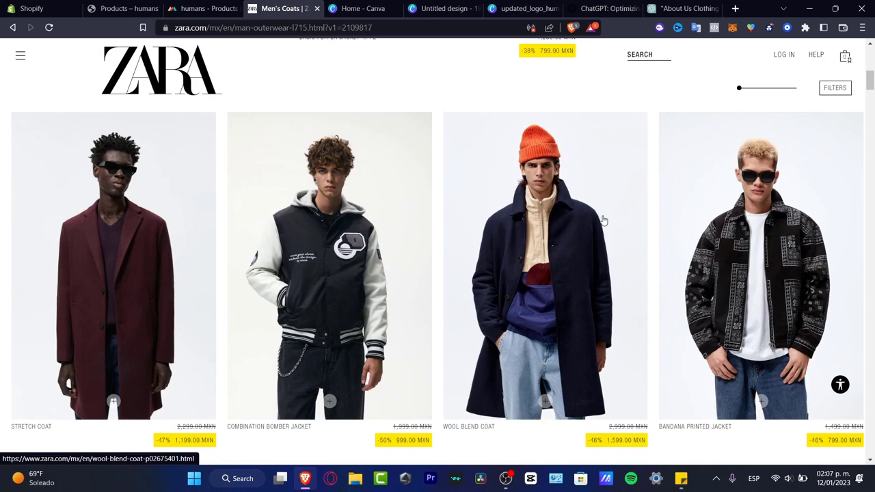
Search the web for "hiphop clothing store" and open HipHopCloset.com for comparison
{"action": "left_click", "coordinate": [463, 29]}
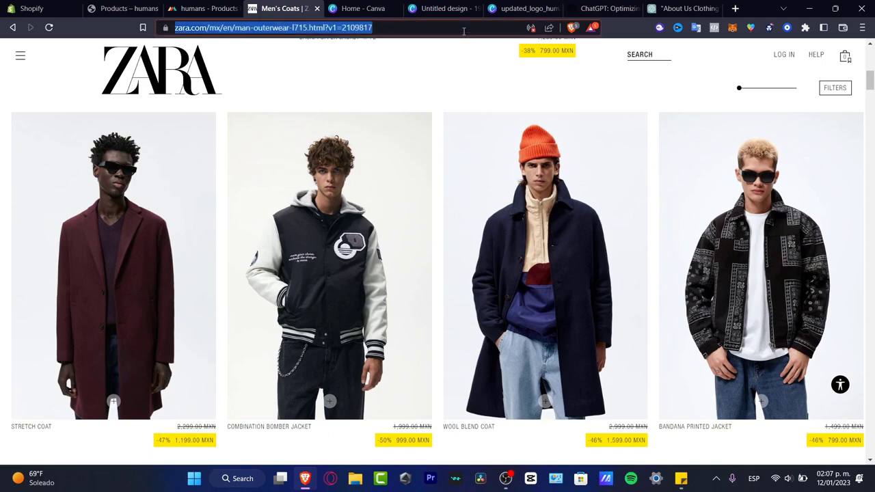
{"action": "type", "text": "hiphop cl"}
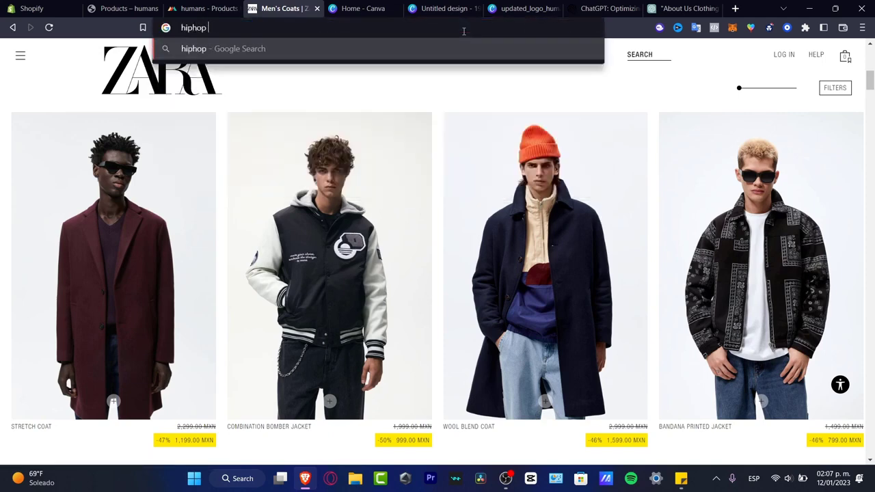
{"action": "type", "text": "othing store"}
{"action": "key", "text": "Return"}
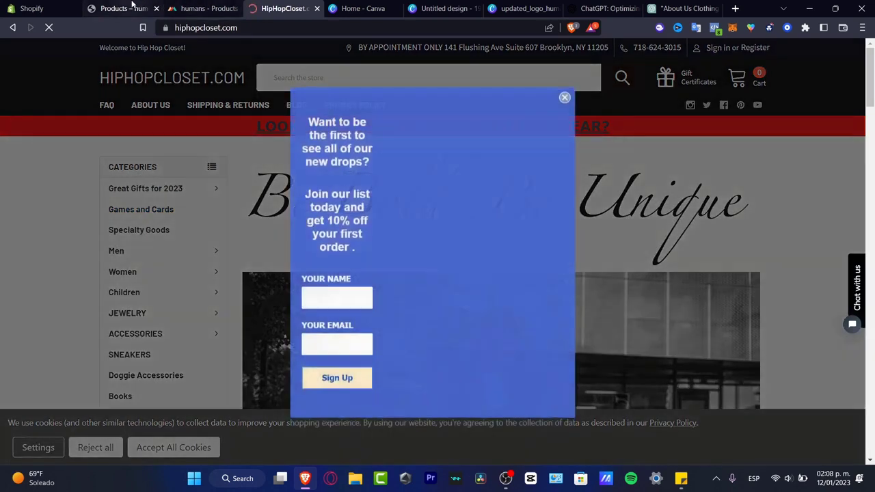
Return to the live humans store and review its Catalog page from the header down to the footer
{"action": "left_click", "coordinate": [123, 8]}
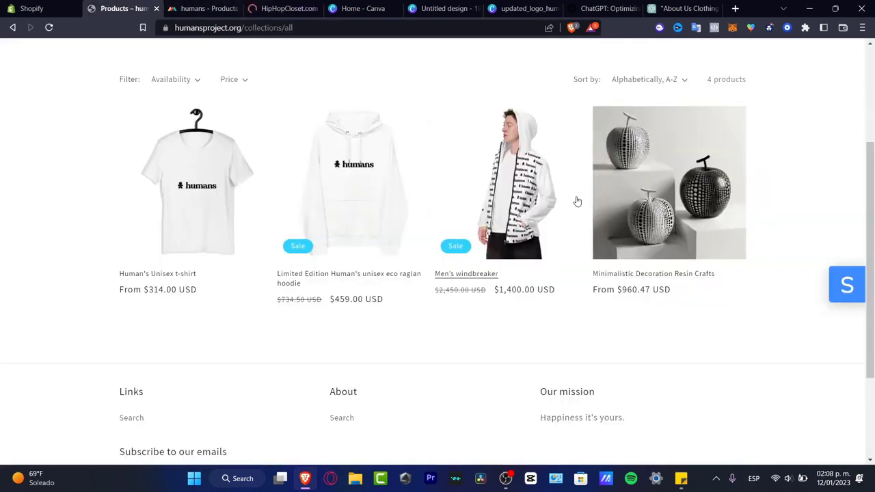
{"action": "scroll", "coordinate": [574, 201], "scroll_direction": "up", "scroll_amount": 3}
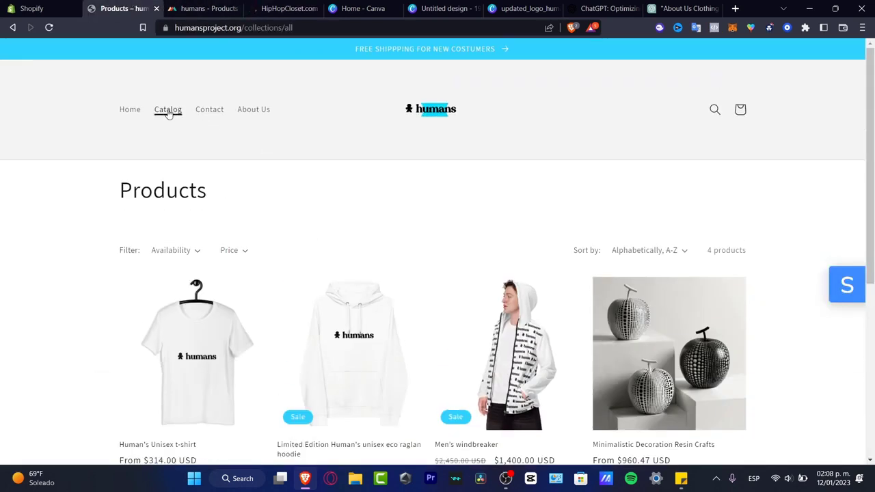
{"action": "key", "text": "ctrl+Tab"}
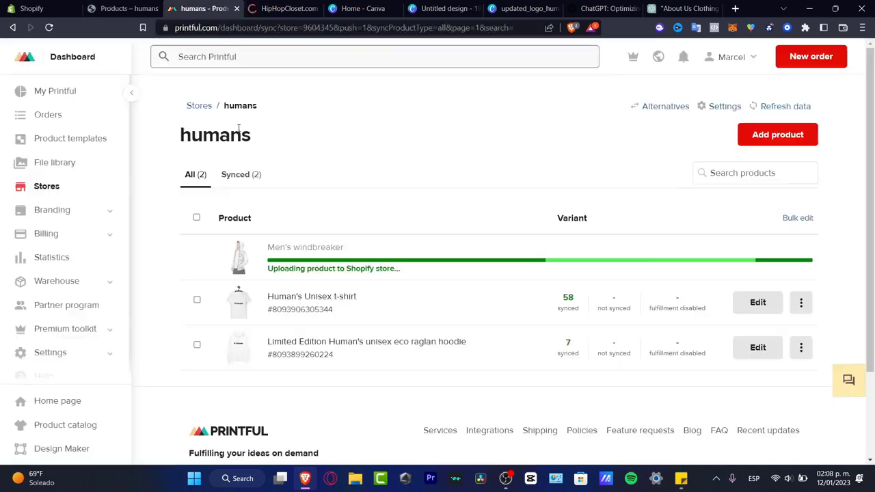
{"action": "left_click", "coordinate": [287, 8]}
{"action": "left_click", "coordinate": [121, 6]}
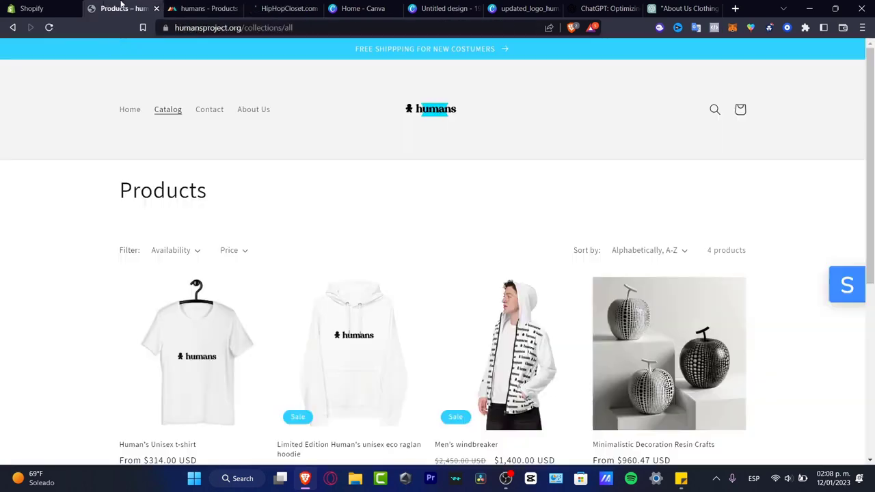
{"action": "scroll", "coordinate": [731, 309], "scroll_direction": "down", "scroll_amount": 5}
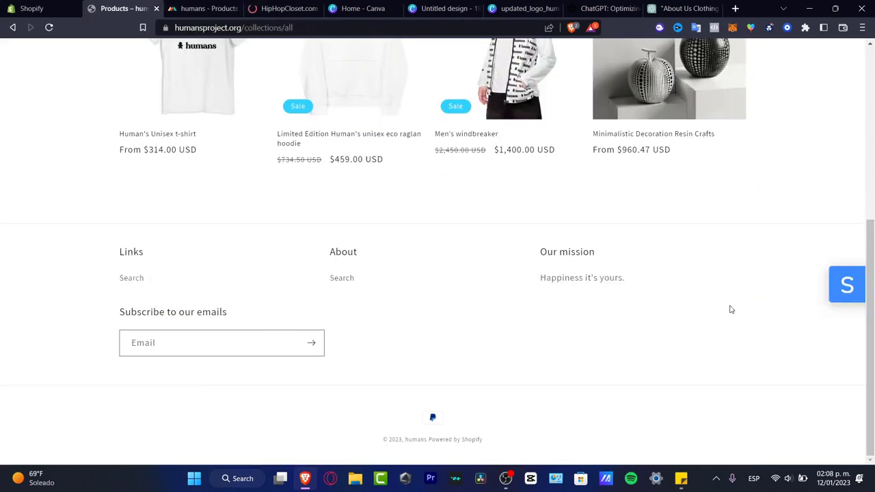
{"action": "scroll", "coordinate": [724, 305], "scroll_direction": "up", "scroll_amount": 5}
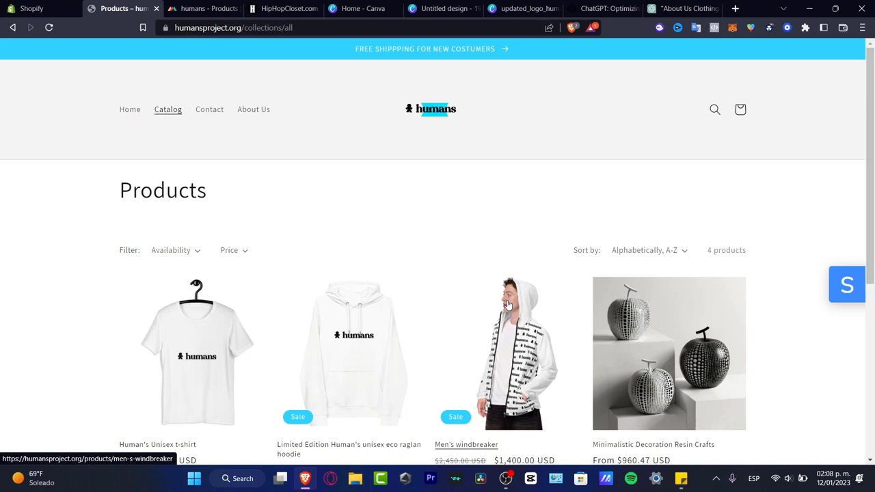
Open the live store's home page and review its discount banner, featured products with sale prices, and footer
{"action": "left_click", "coordinate": [132, 110]}
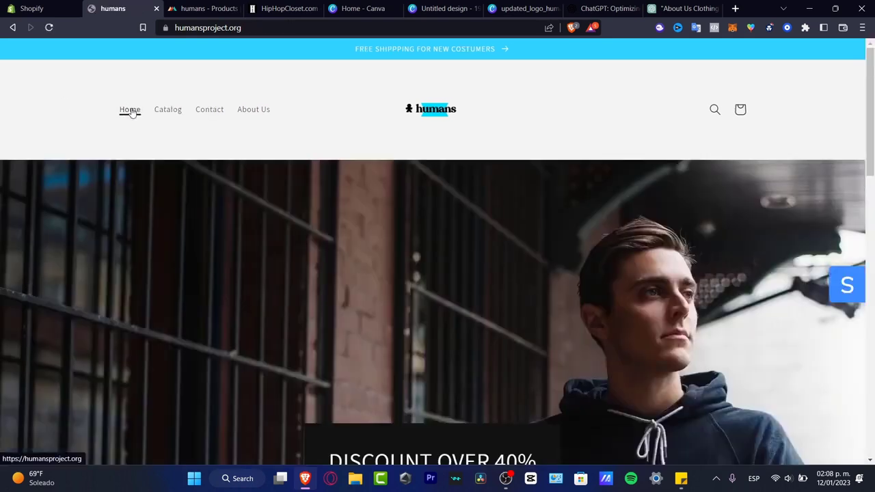
{"action": "scroll", "coordinate": [592, 324], "scroll_direction": "down", "scroll_amount": 3}
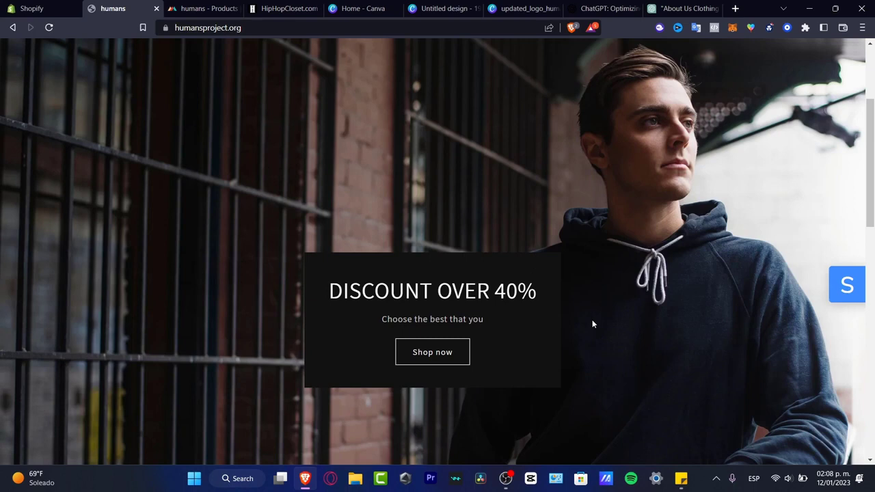
{"action": "scroll", "coordinate": [578, 304], "scroll_direction": "up", "scroll_amount": 3}
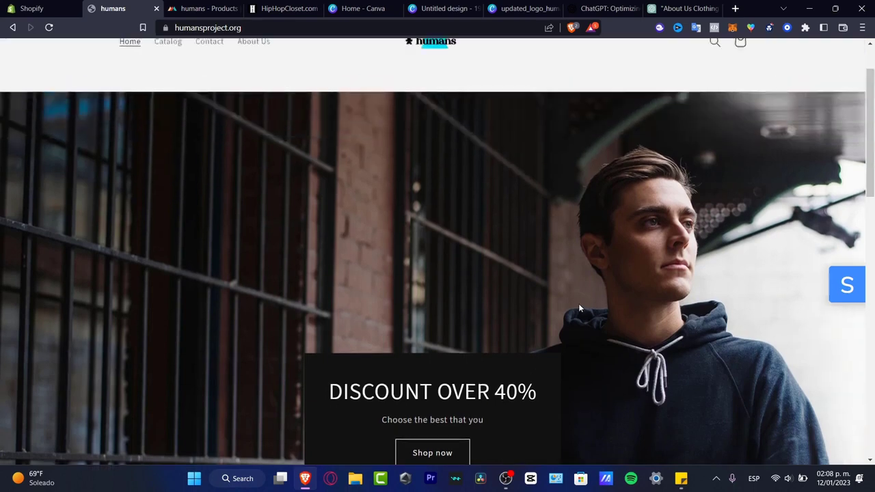
{"action": "scroll", "coordinate": [574, 279], "scroll_direction": "down", "scroll_amount": 12}
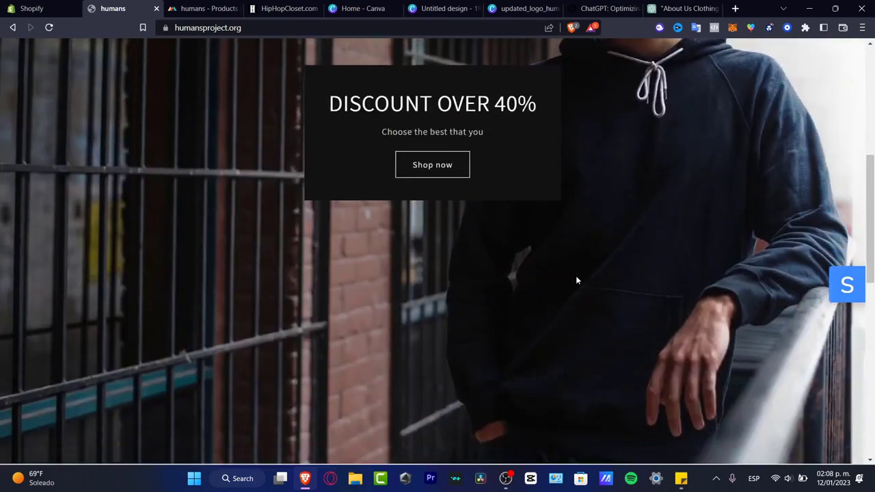
{"action": "scroll", "coordinate": [577, 280], "scroll_direction": "down", "scroll_amount": 2}
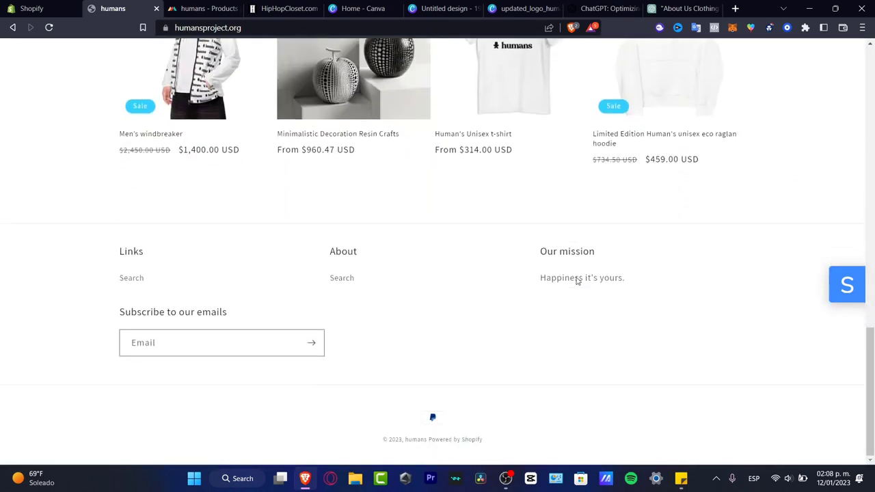
{"action": "scroll", "coordinate": [567, 270], "scroll_direction": "up", "scroll_amount": 12}
{"action": "scroll", "coordinate": [565, 268], "scroll_direction": "down", "scroll_amount": 3}
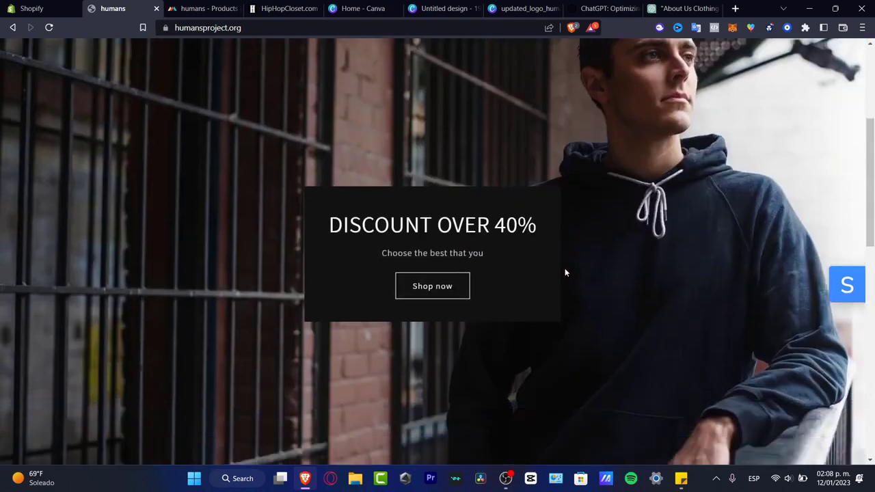
{"action": "scroll", "coordinate": [565, 273], "scroll_direction": "down", "scroll_amount": 5}
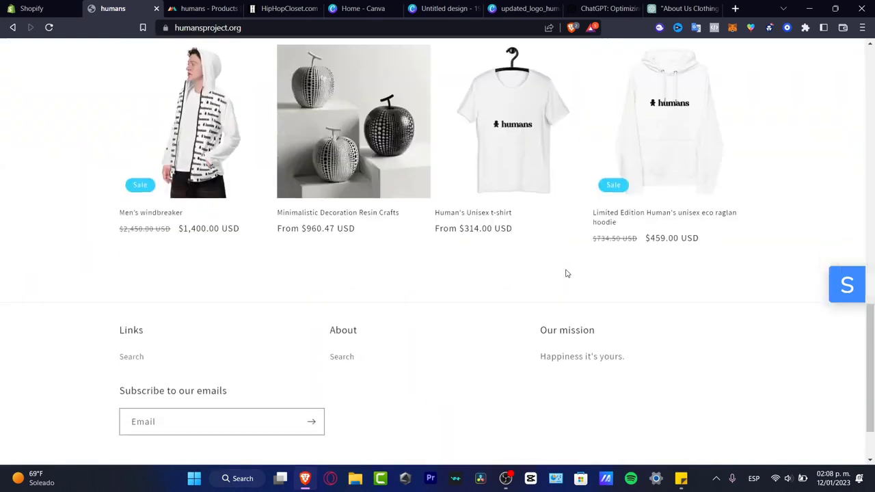